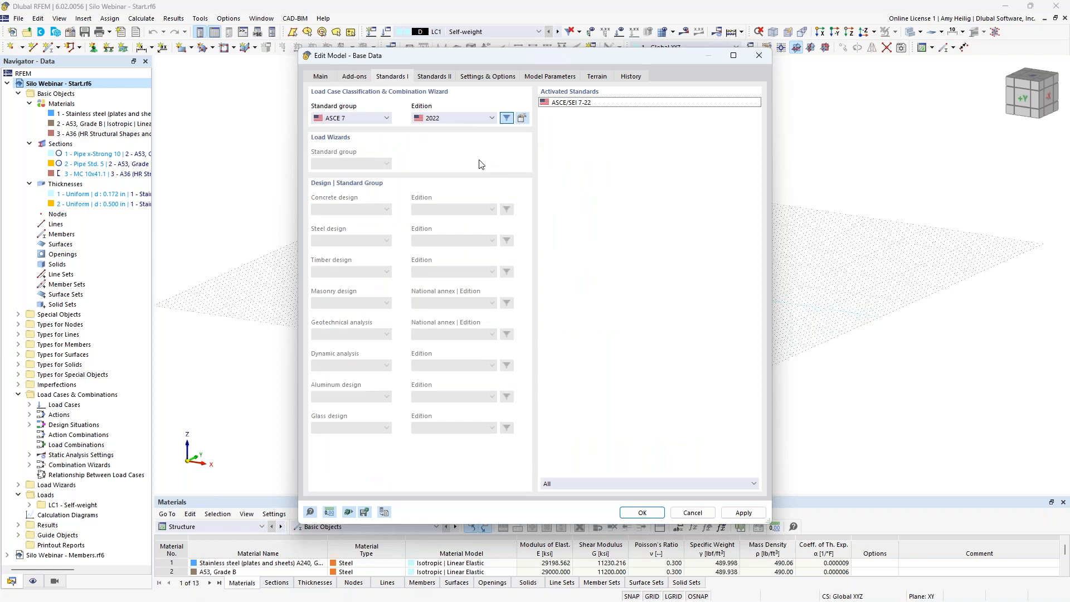
- Review the available load combination standard groups and the ASCE 7 editions, closing the model's base data without applying changes
click(378, 123)
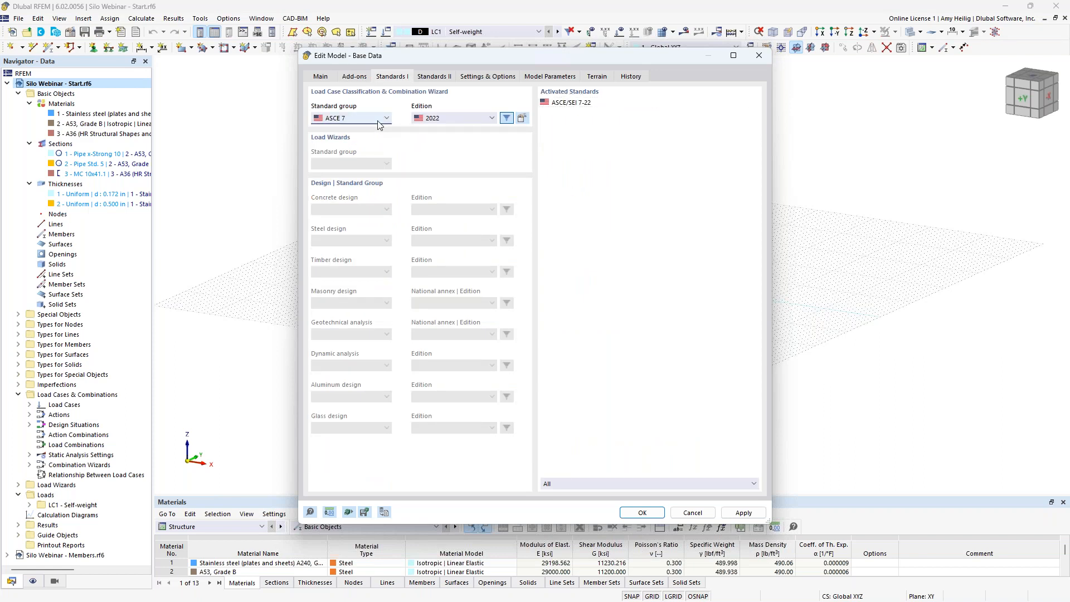
click(378, 121)
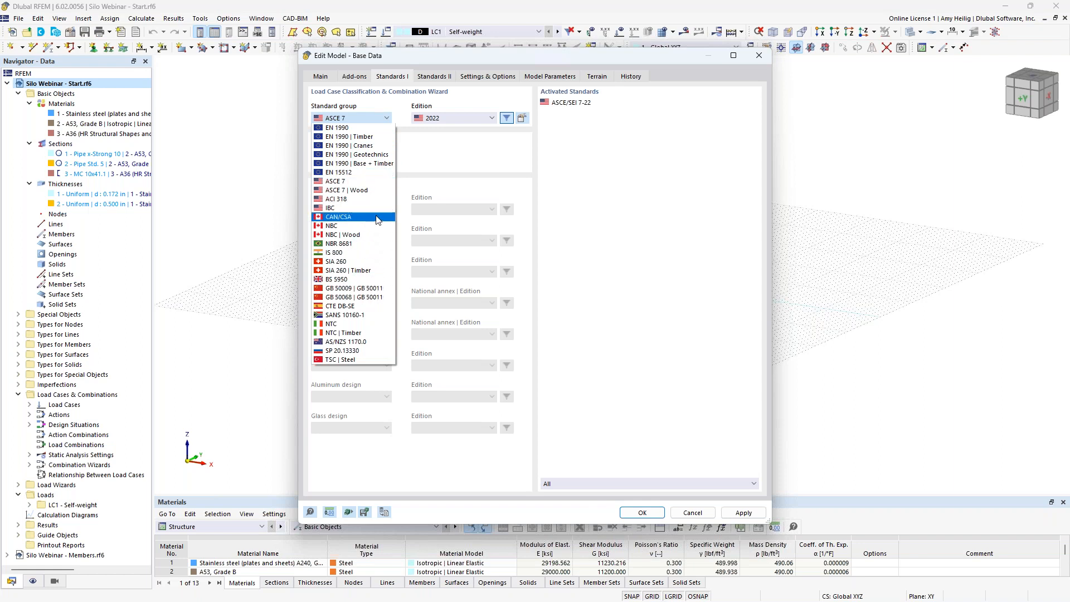
click(458, 142)
click(466, 119)
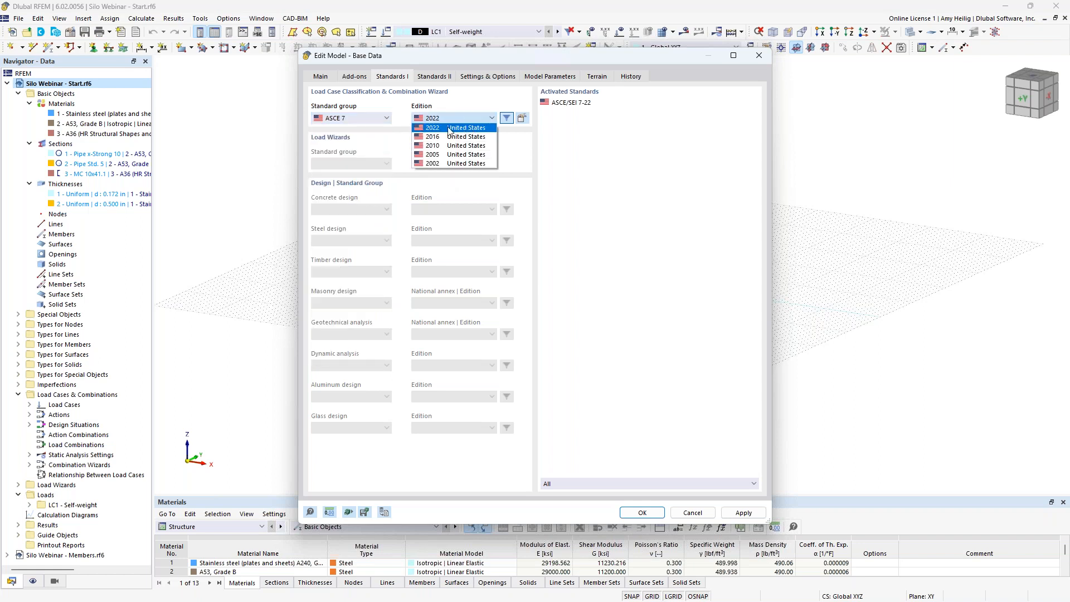
click(531, 147)
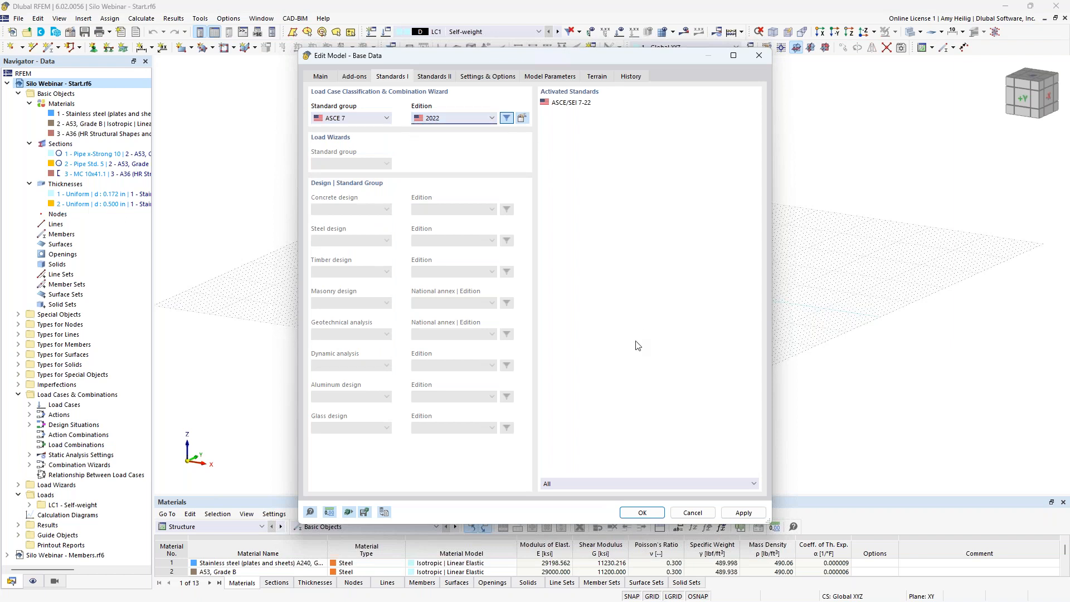
click(685, 514)
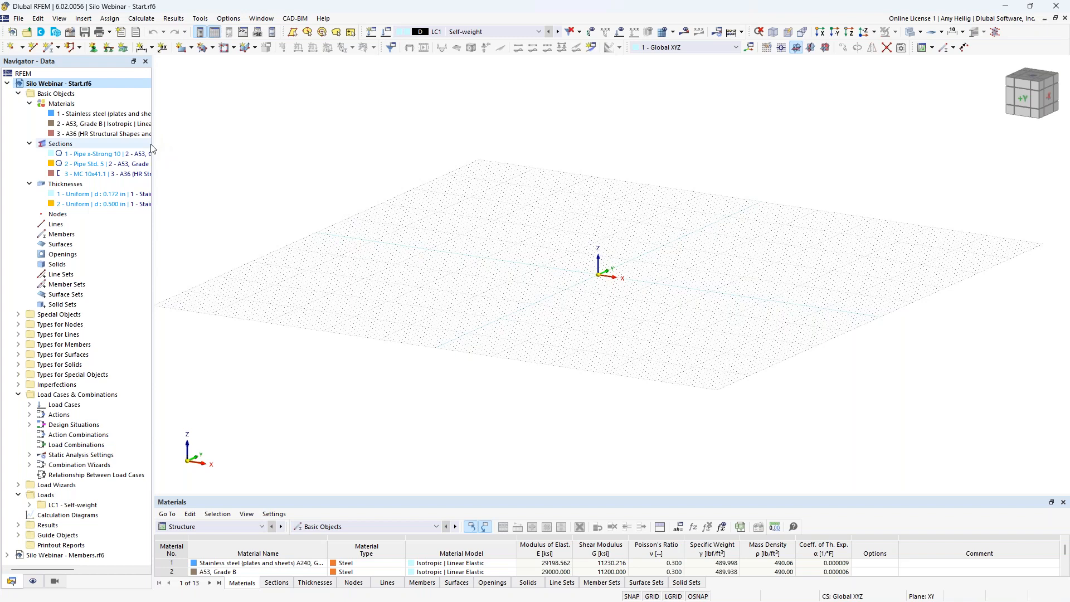
- Widen the navigator to read the full entries and collapse the Thicknesses, Sections and Materials branches
drag(158, 142, 204, 143)
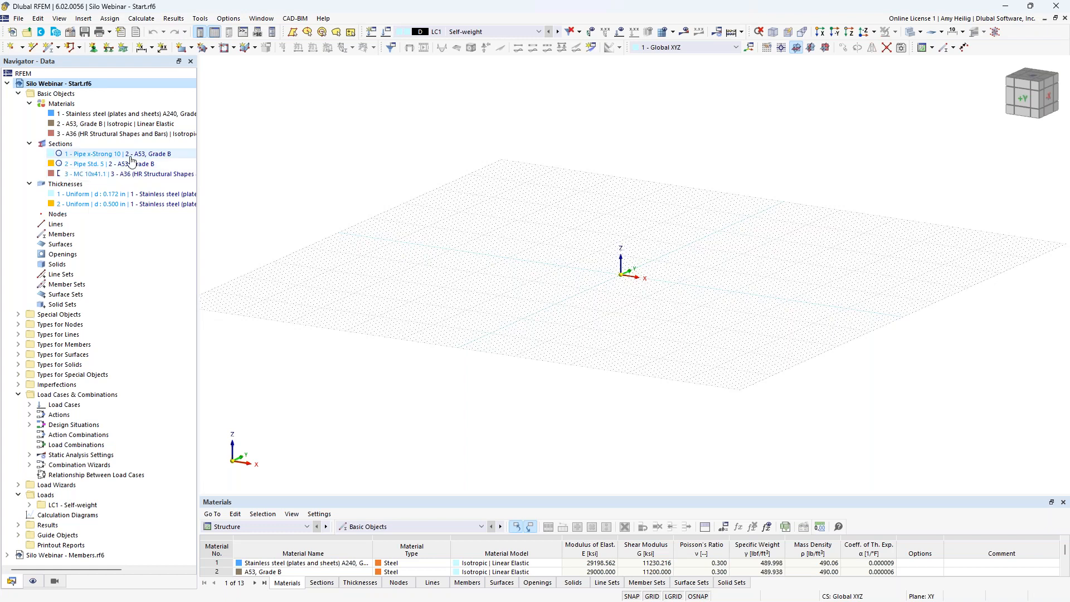
click(30, 185)
click(29, 145)
click(29, 104)
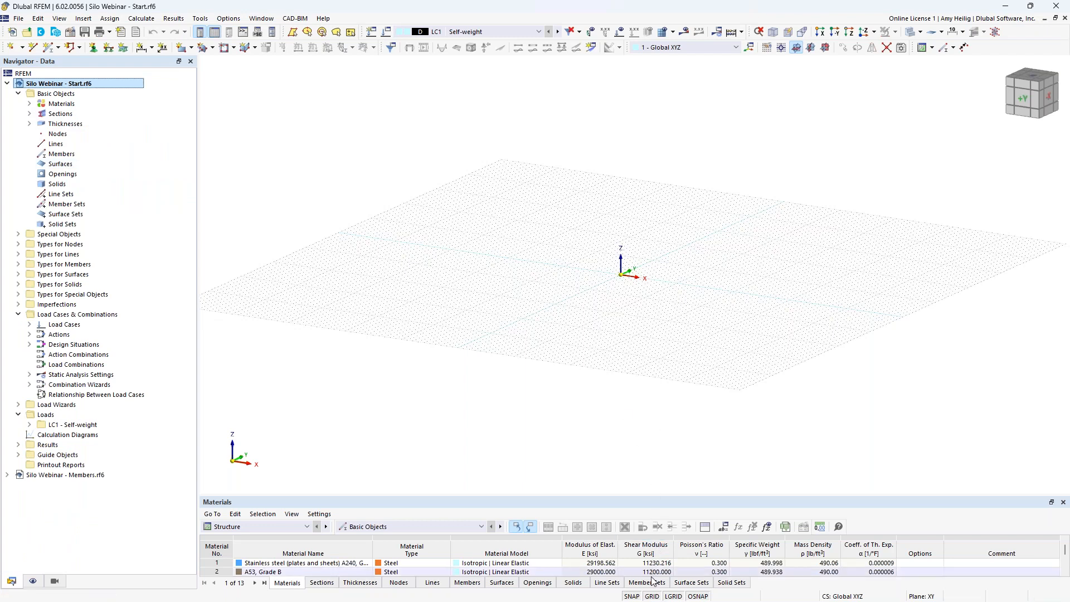
- Set the work plane's origin Z coordinate to 61 ft
right_click(654, 597)
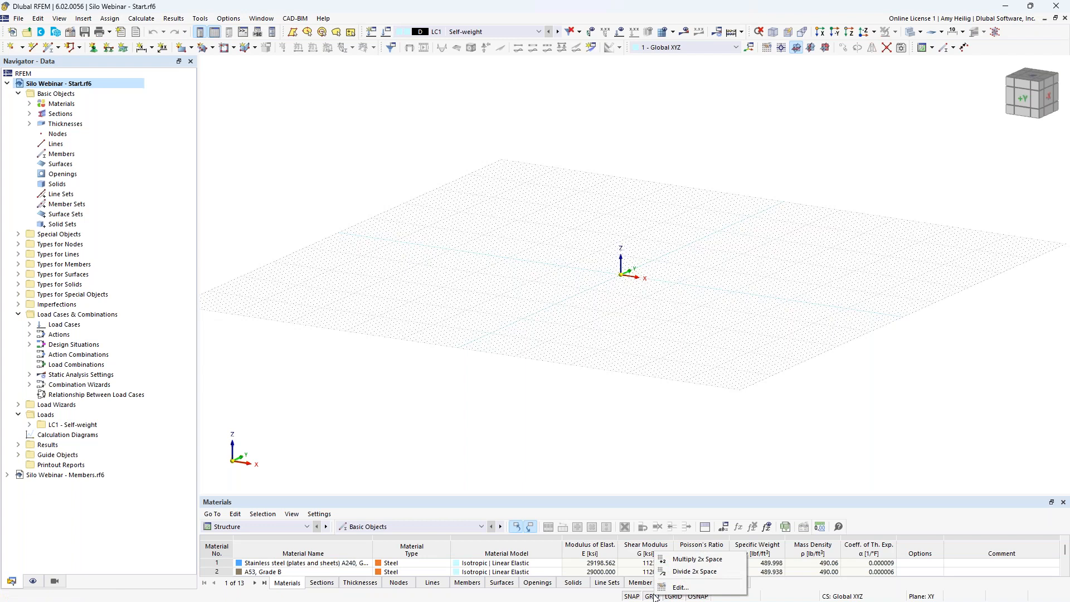
click(677, 587)
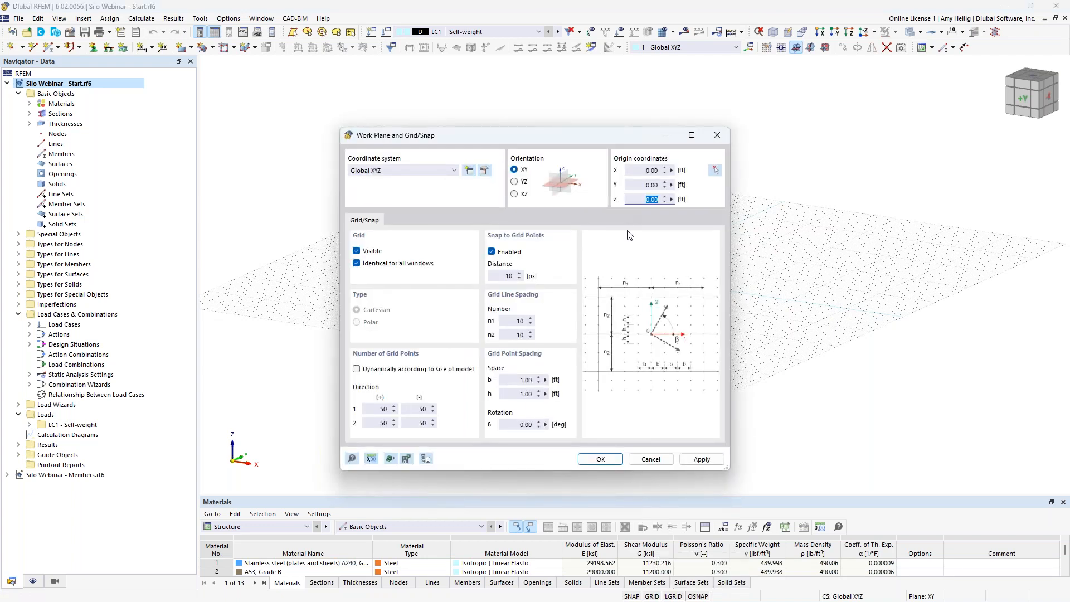
text(61)
click(608, 459)
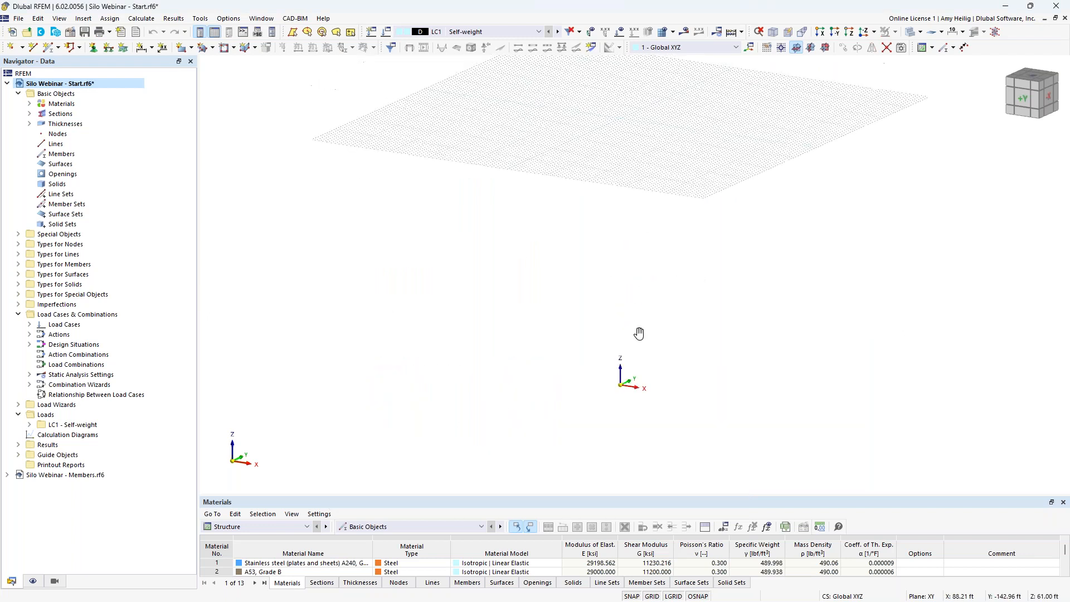
- Draw a circle line with a 1.5 ft radius centred on the work plane origin at 0, 0, 61 ft
scroll(604, 211, up, 4)
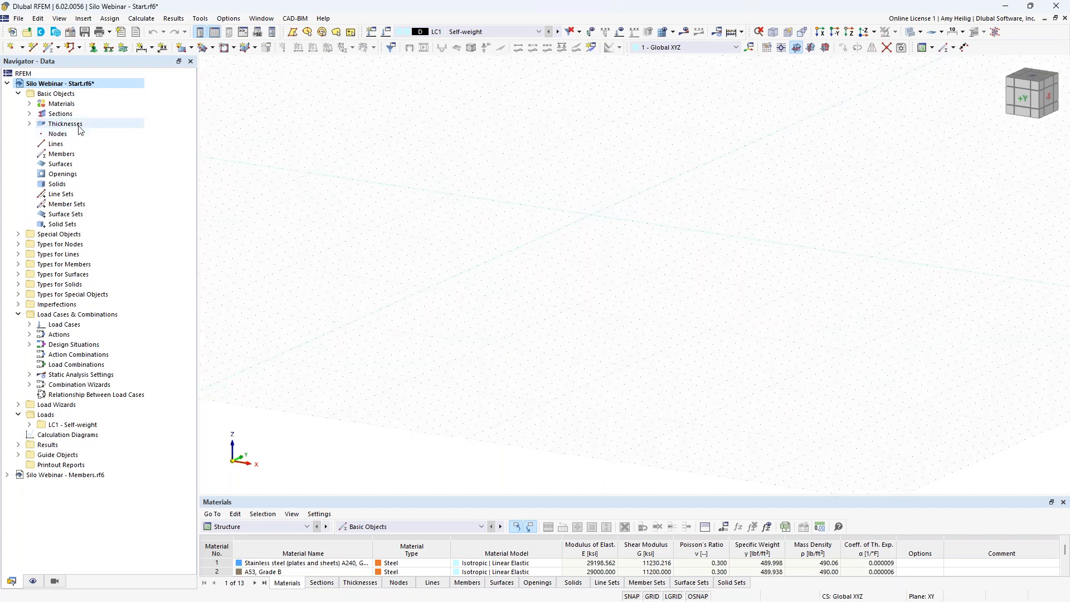
click(33, 49)
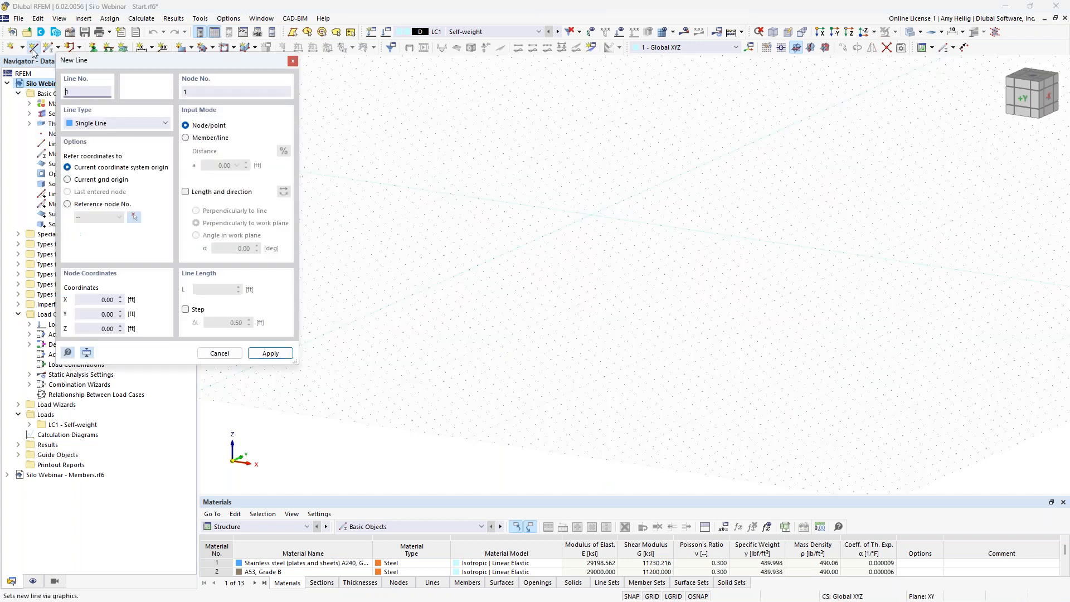
click(98, 124)
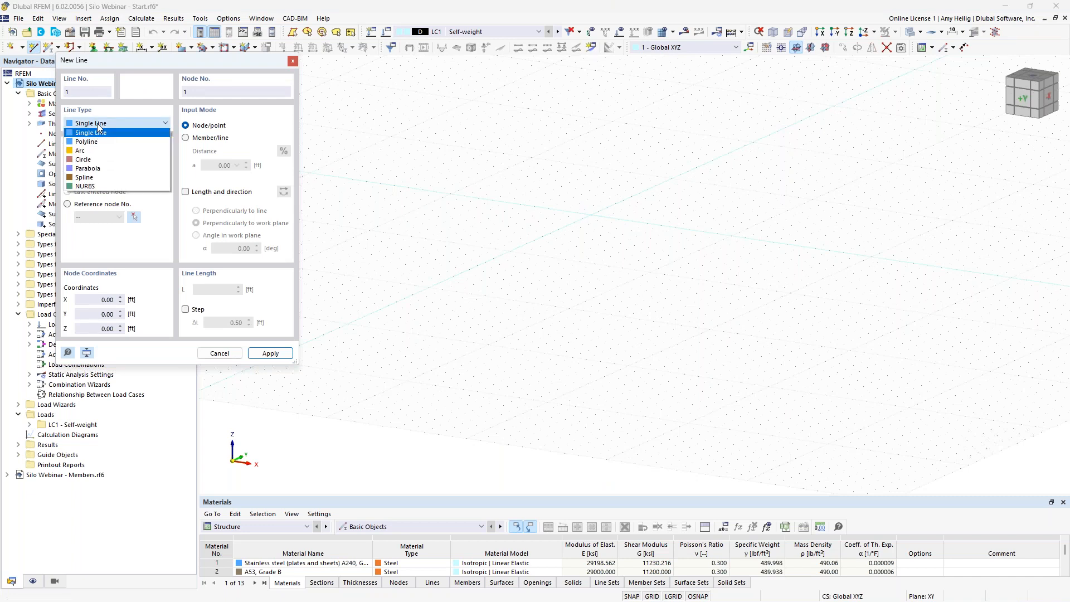
click(100, 160)
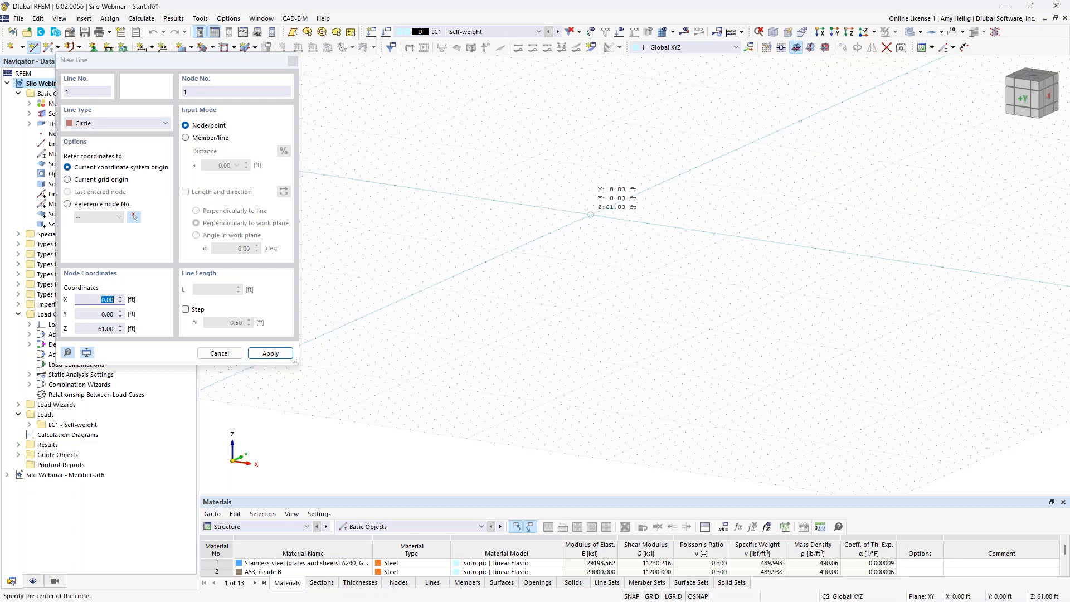
click(591, 214)
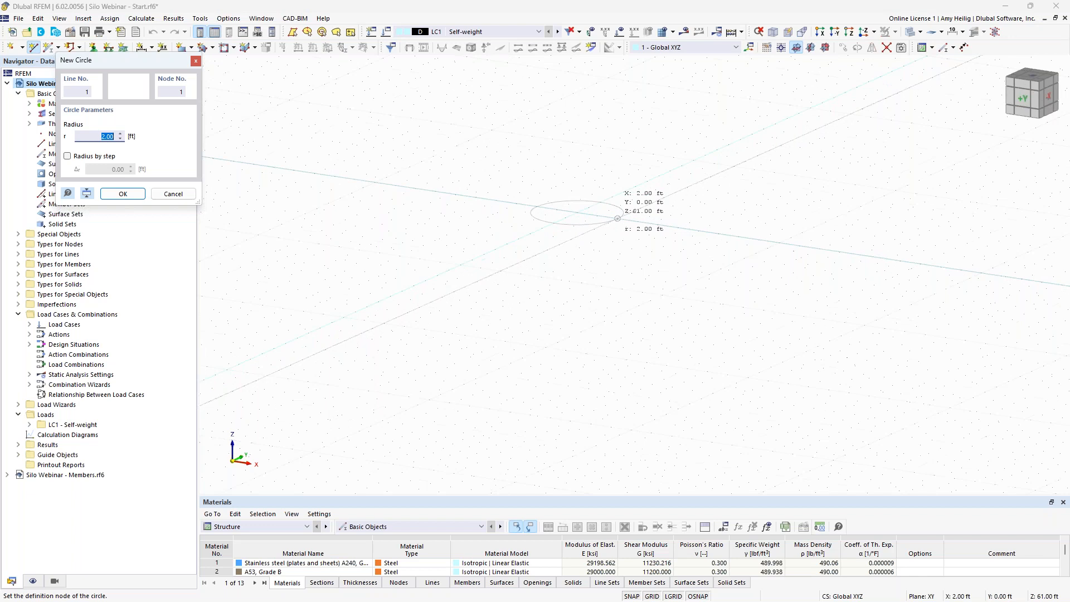
text(1.5)
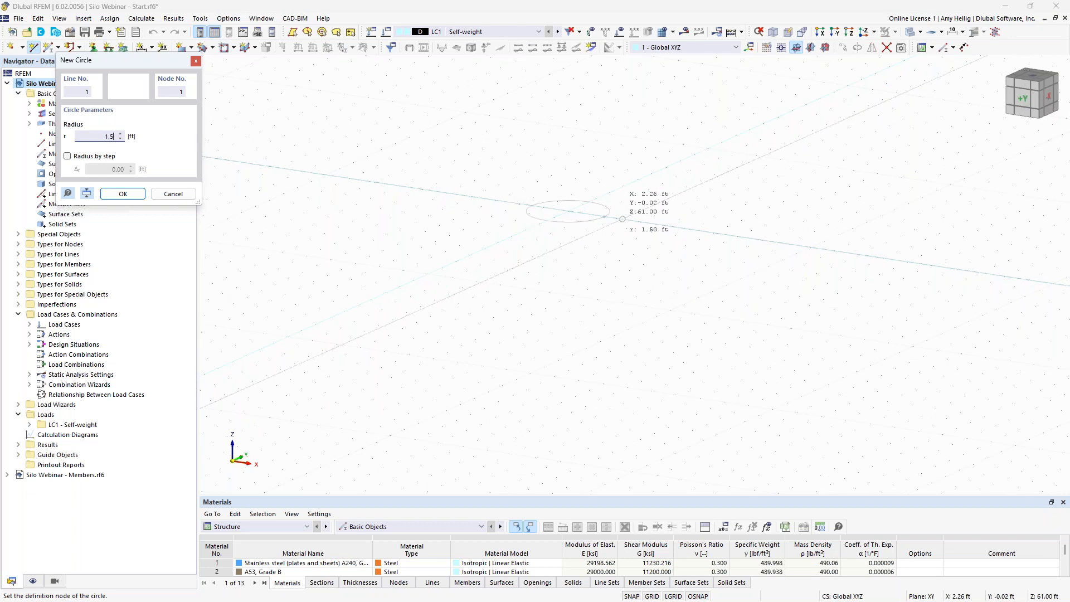
key(Return)
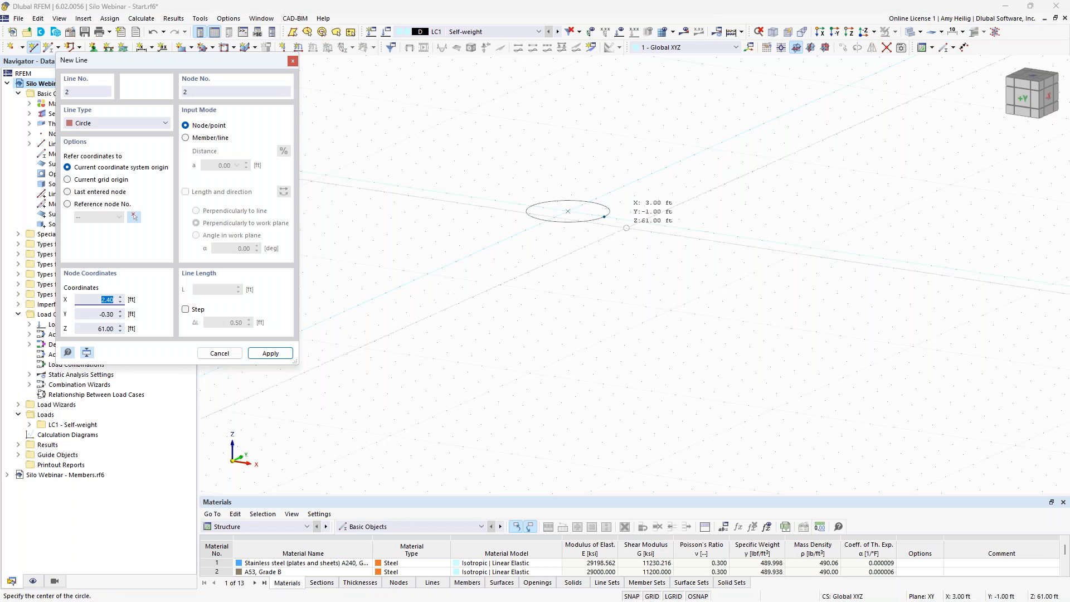
key(Escape)
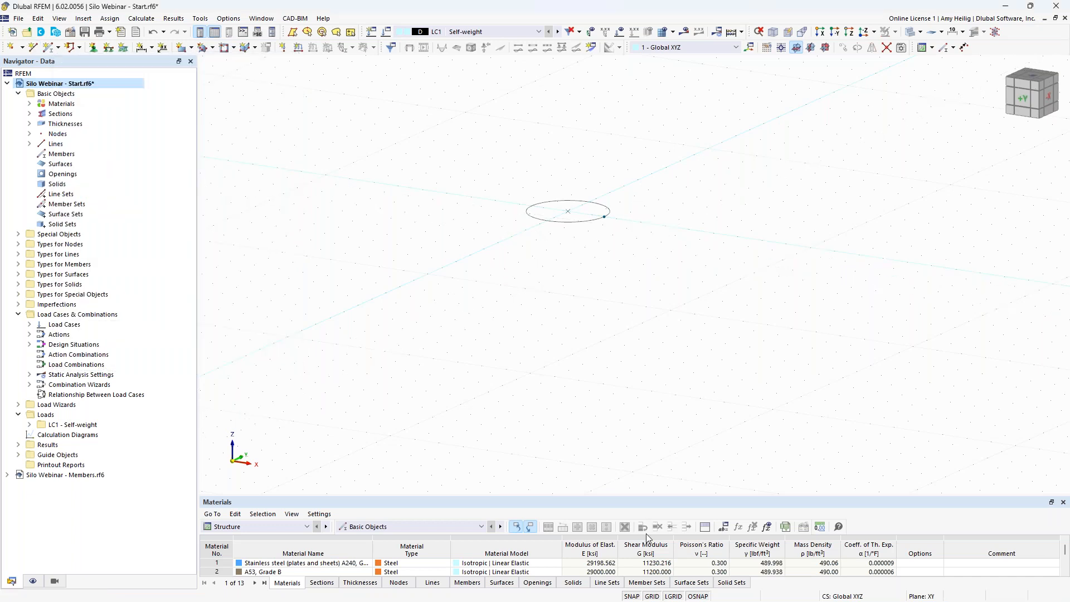
- Set the work plane's origin Z coordinate to 59.25 ft
right_click(661, 595)
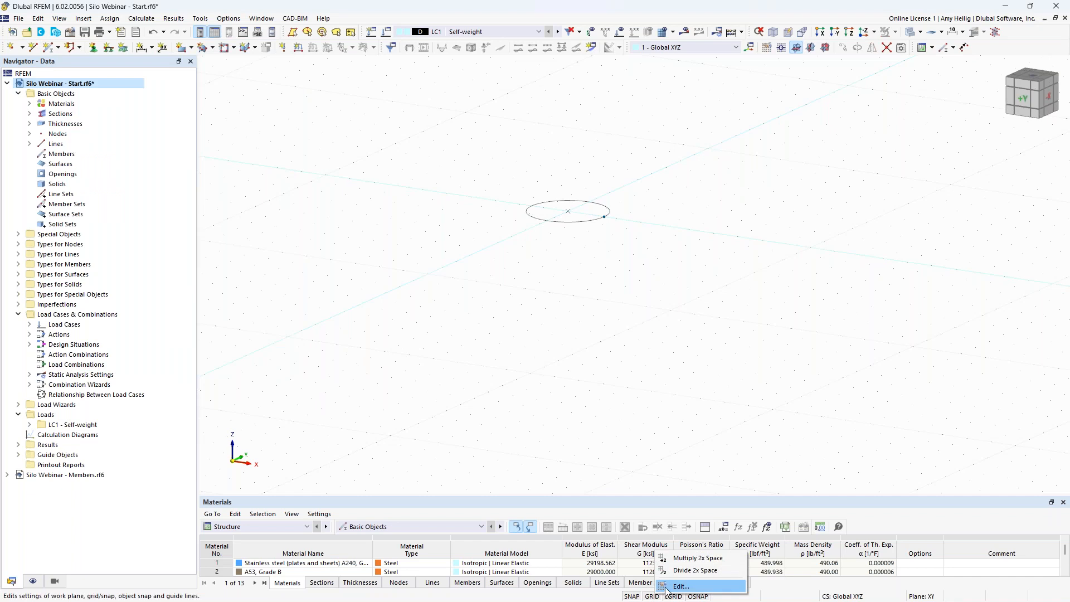
click(680, 585)
drag(642, 200, 681, 200)
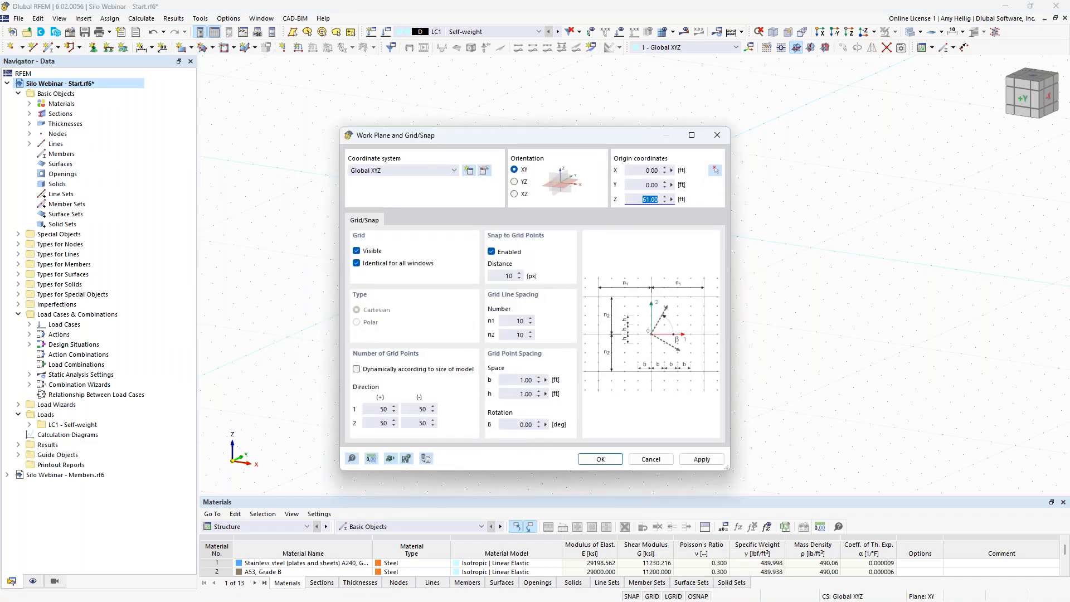
text(59.25)
key(Return)
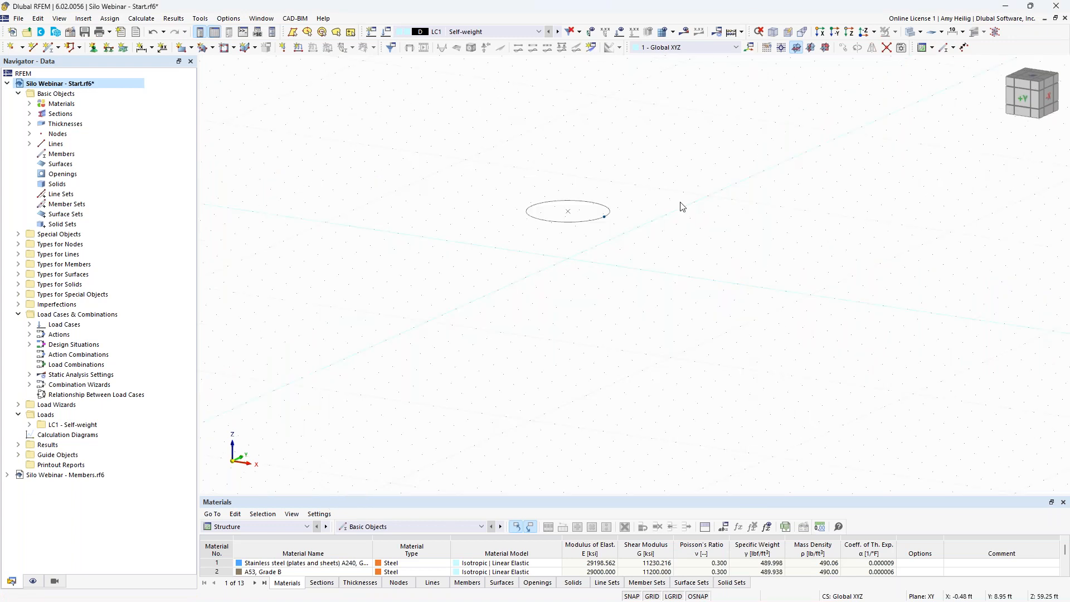
- Draw a single line from the node on the circle to the grid point X 7, Y 0, Z 59.25 ft
scroll(649, 270, down, 1)
ctrl+middle_drag(650, 269, 564, 246)
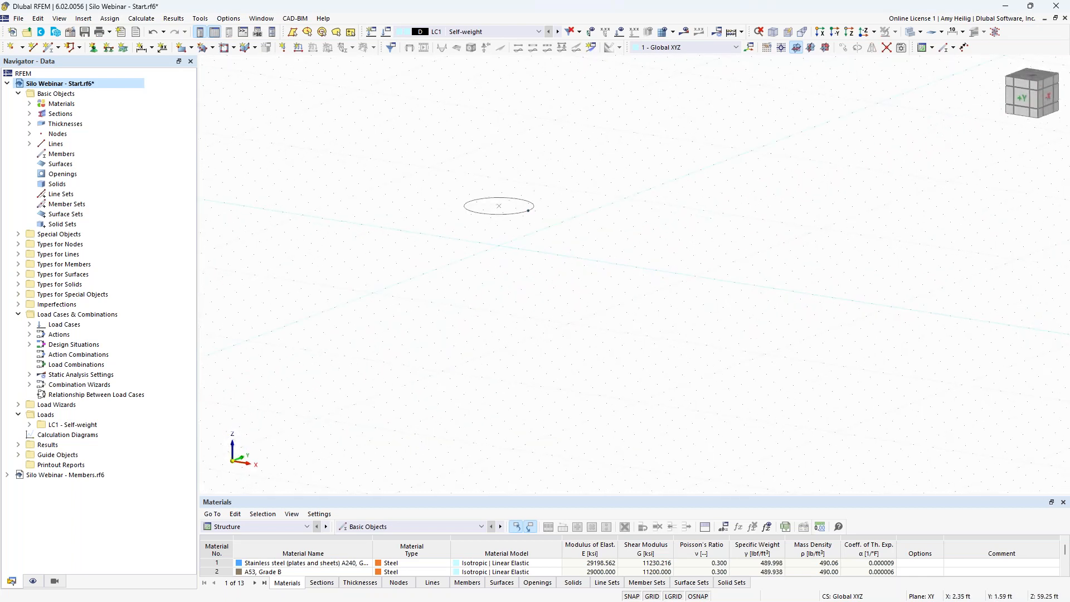
click(31, 48)
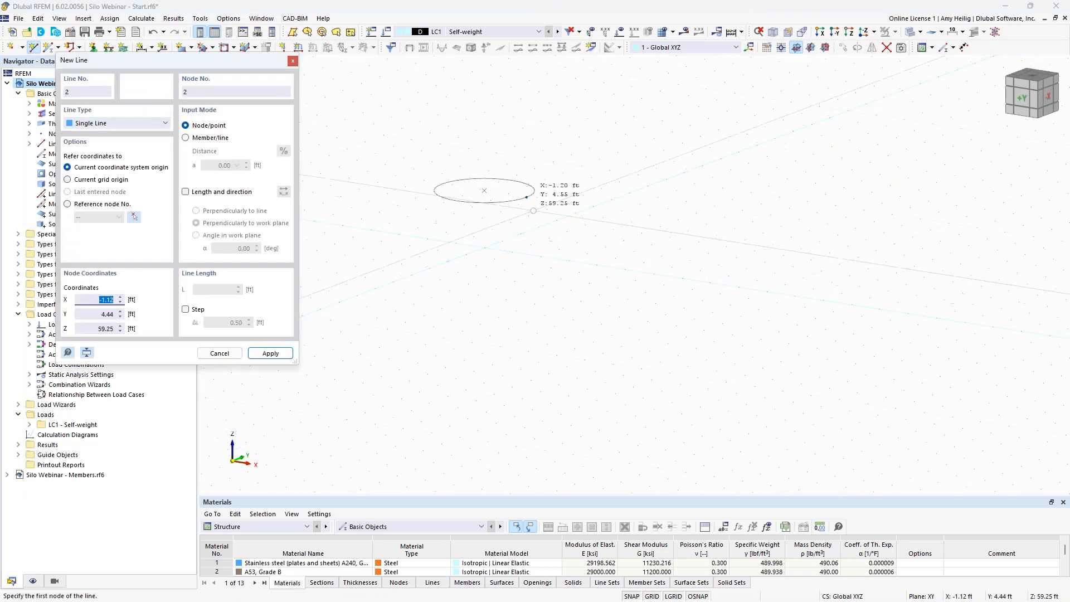
click(526, 196)
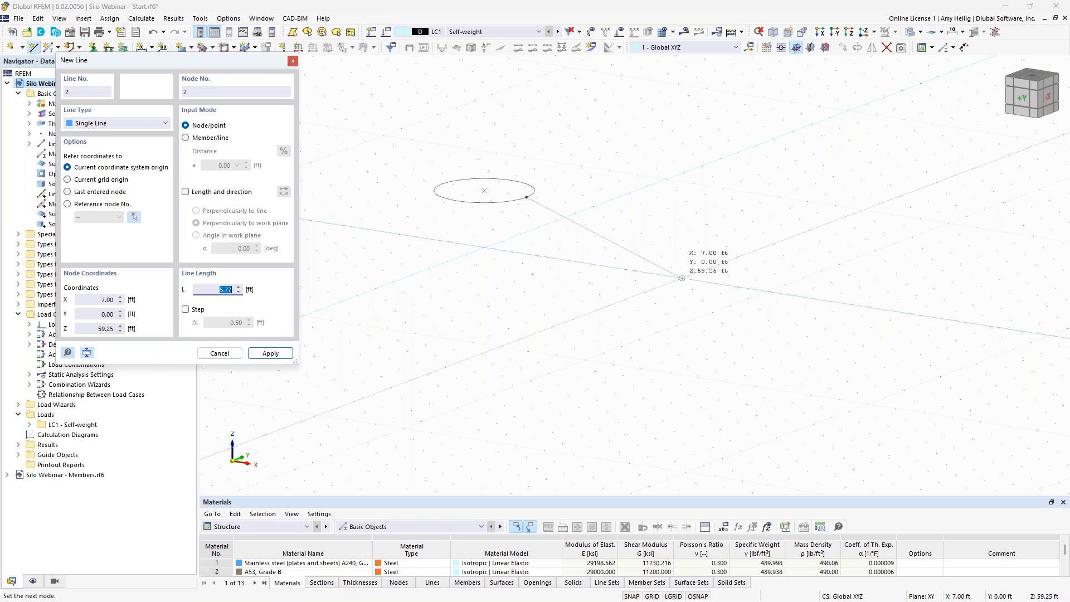
click(682, 278)
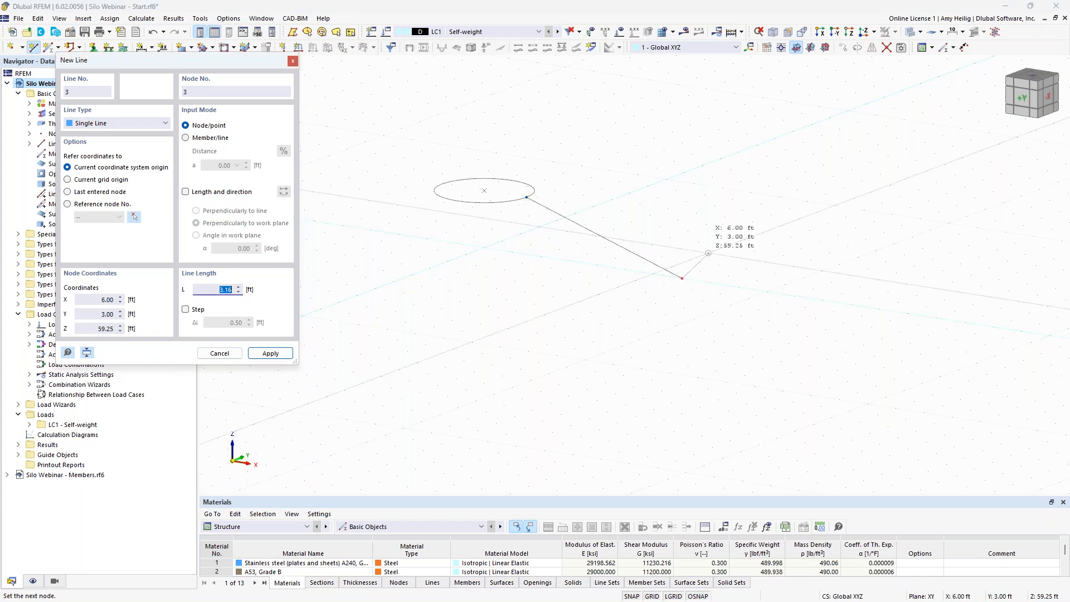
key(Escape)
key(Escape)
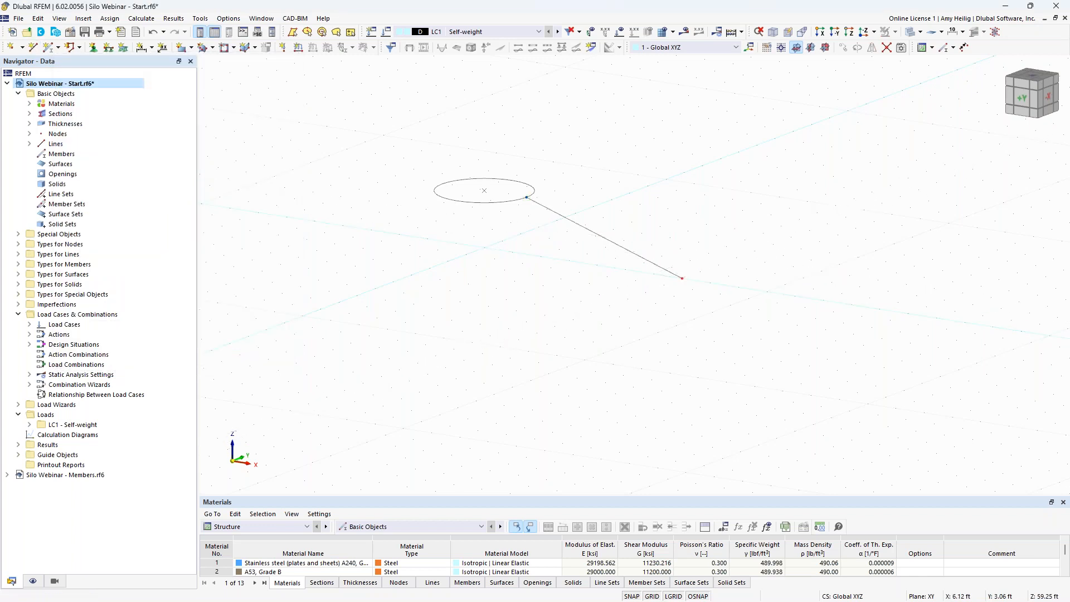
- Add a node with Cartesian coordinates X 7, Y 0, Z 59.17 ft
double_click(11, 49)
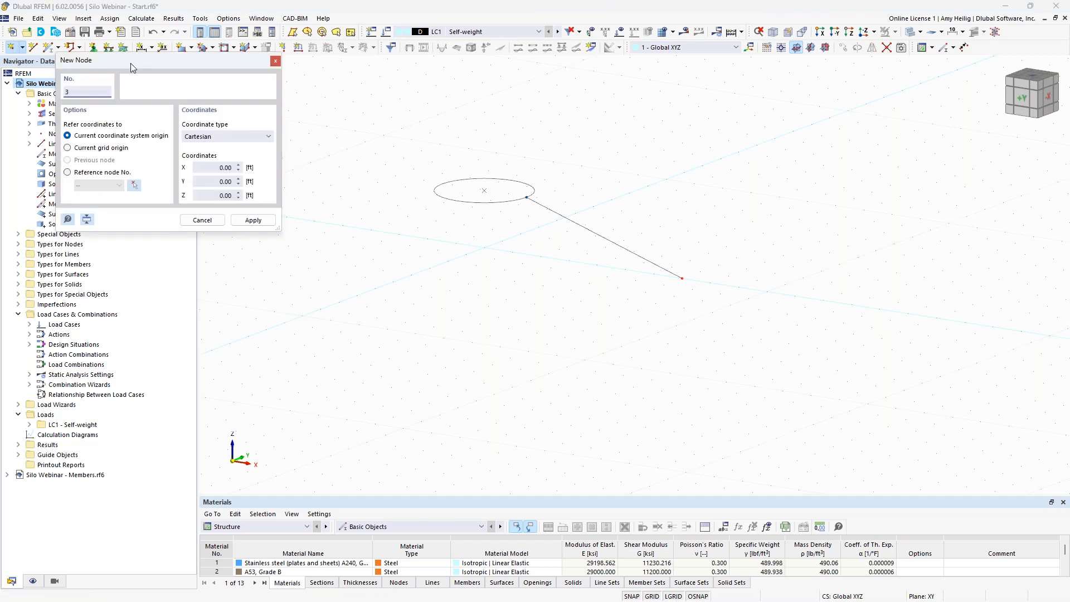
drag(155, 60, 288, 130)
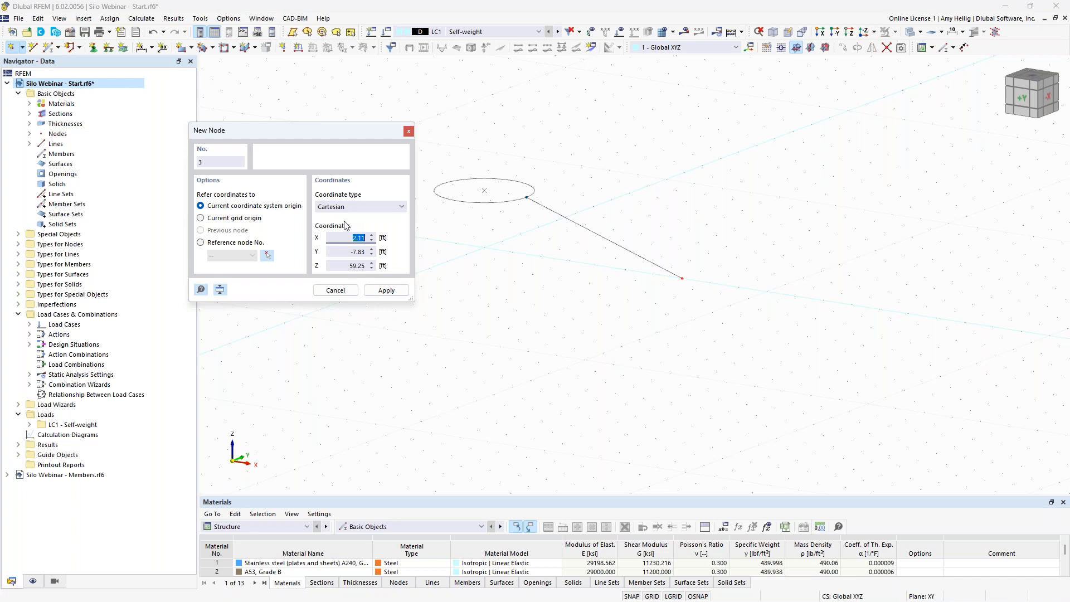
text(7)
key(Tab)
text(0)
key(Tab)
text(59.17)
key(Return)
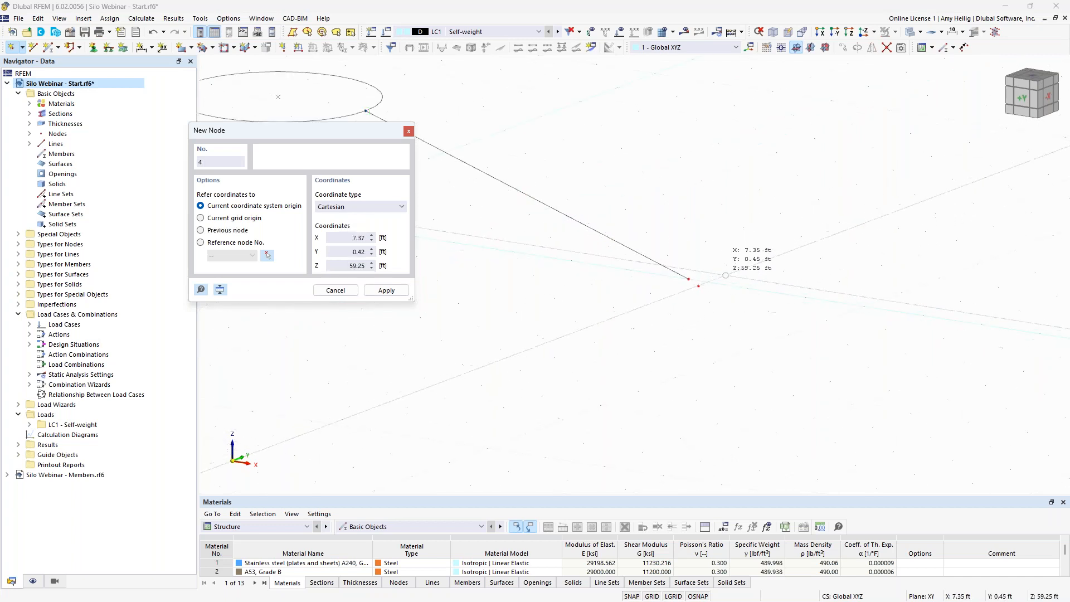
- Add another node at X 7.25, Y 0, Z 59 ft
click(350, 238)
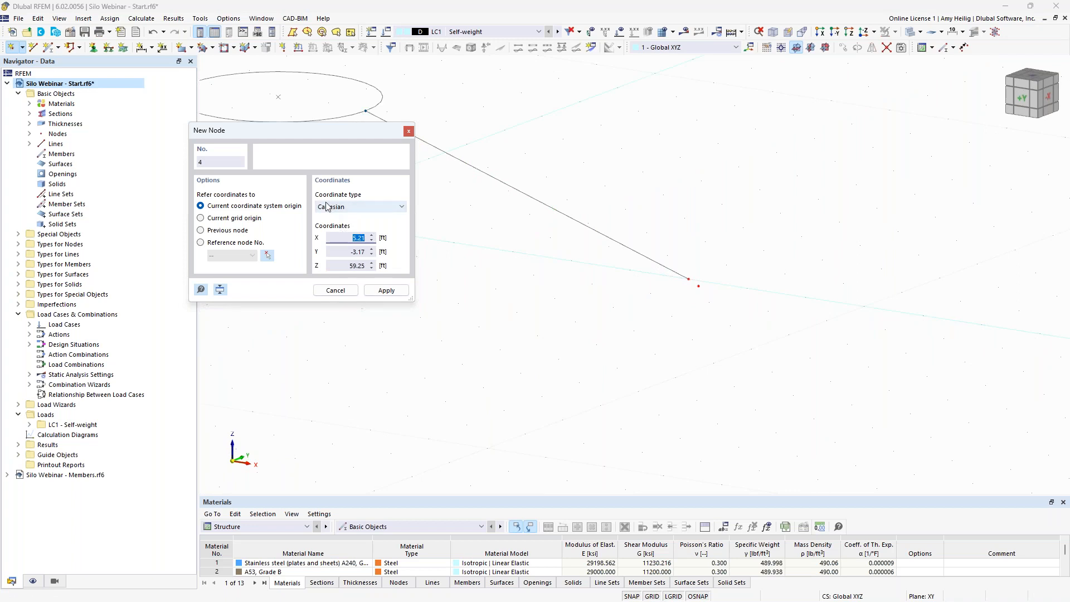
text(7.25)
key(Tab)
text(0)
key(Tab)
text(59)
key(Return)
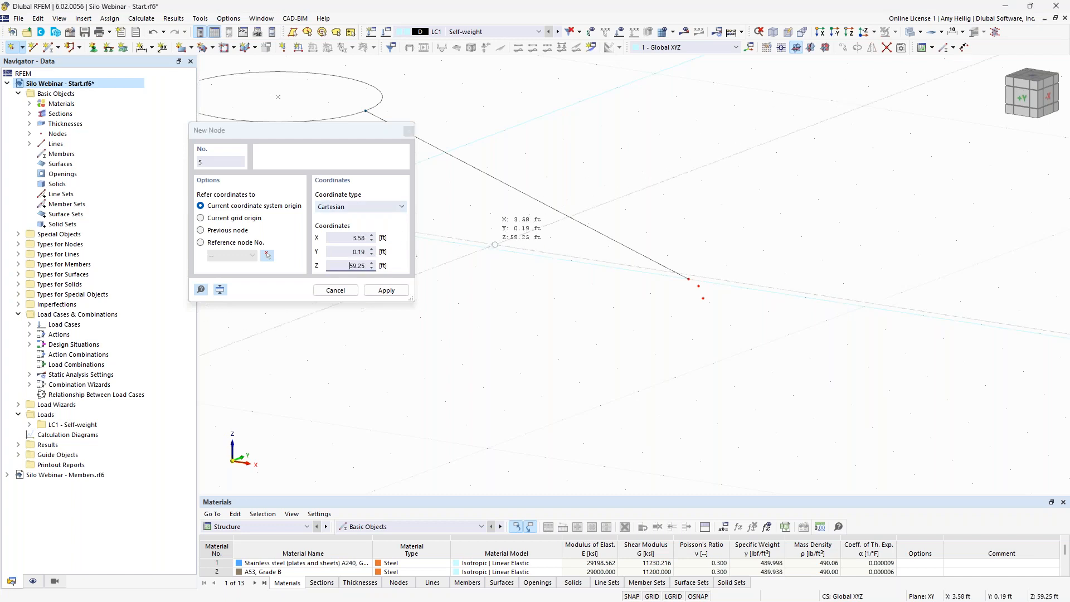
- Draw an arc through the three roof edge nodes, starting at the lower end of the sloped line
scroll(527, 268, down, 1)
middle_drag(528, 284, 600, 324)
scroll(641, 313, down, 1)
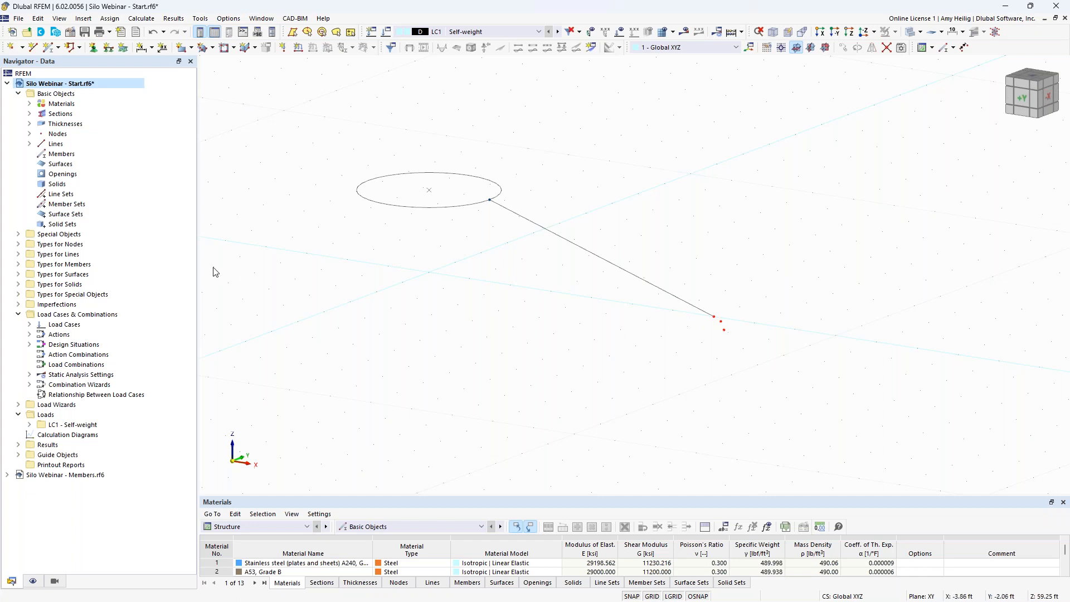
drag(197, 264, 157, 265)
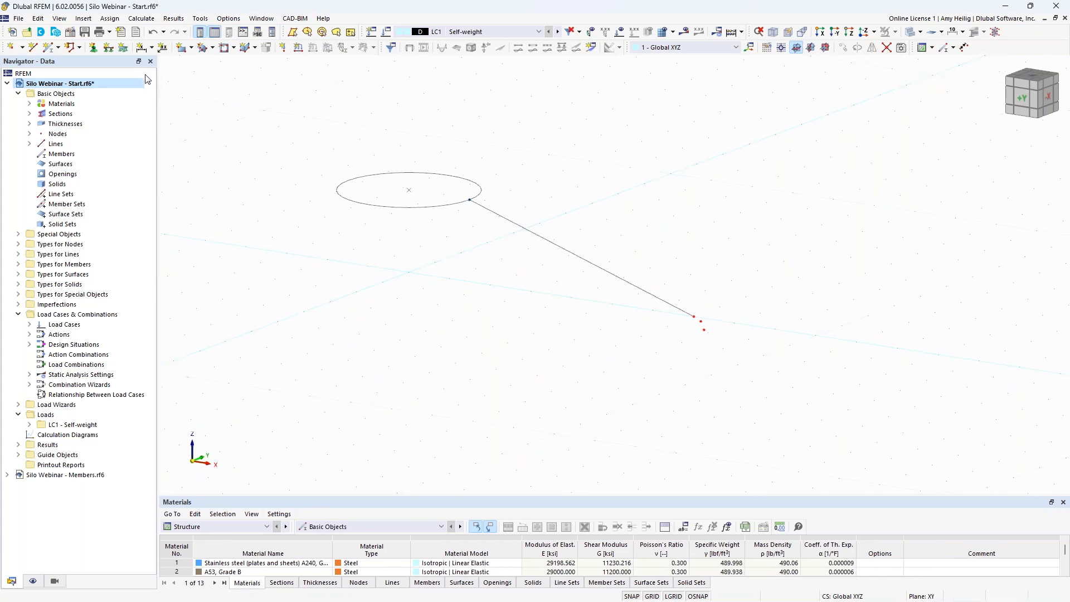
click(34, 50)
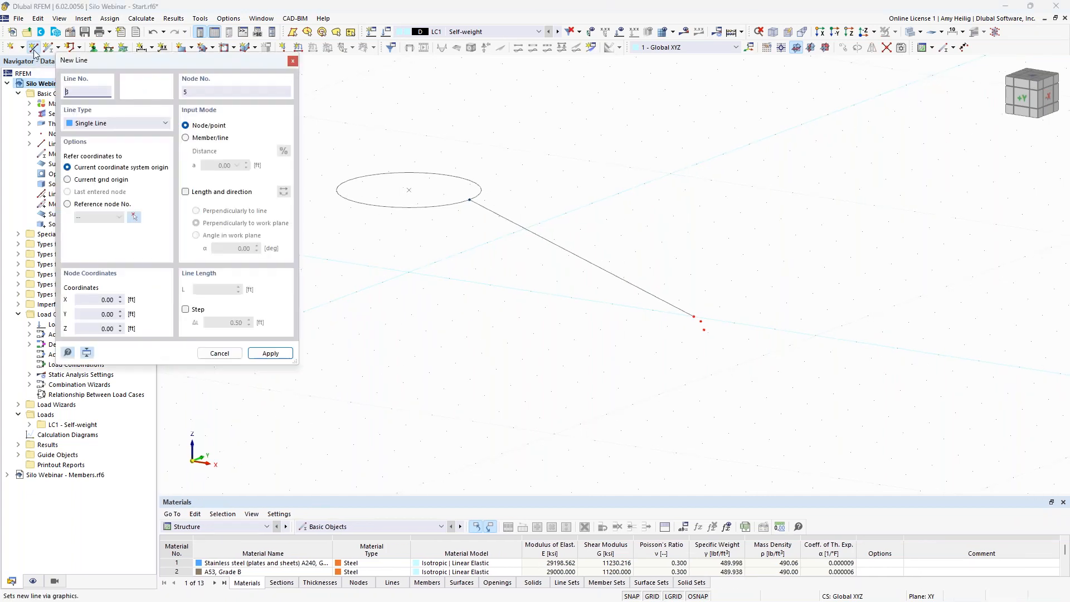
click(112, 123)
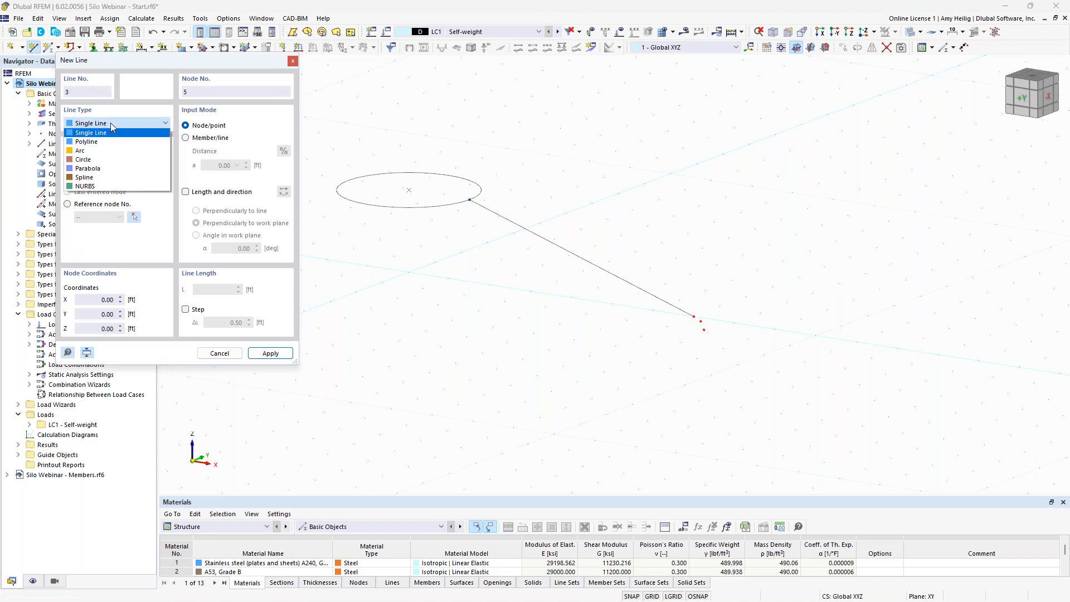
click(109, 151)
scroll(676, 291, up, 3)
click(664, 282)
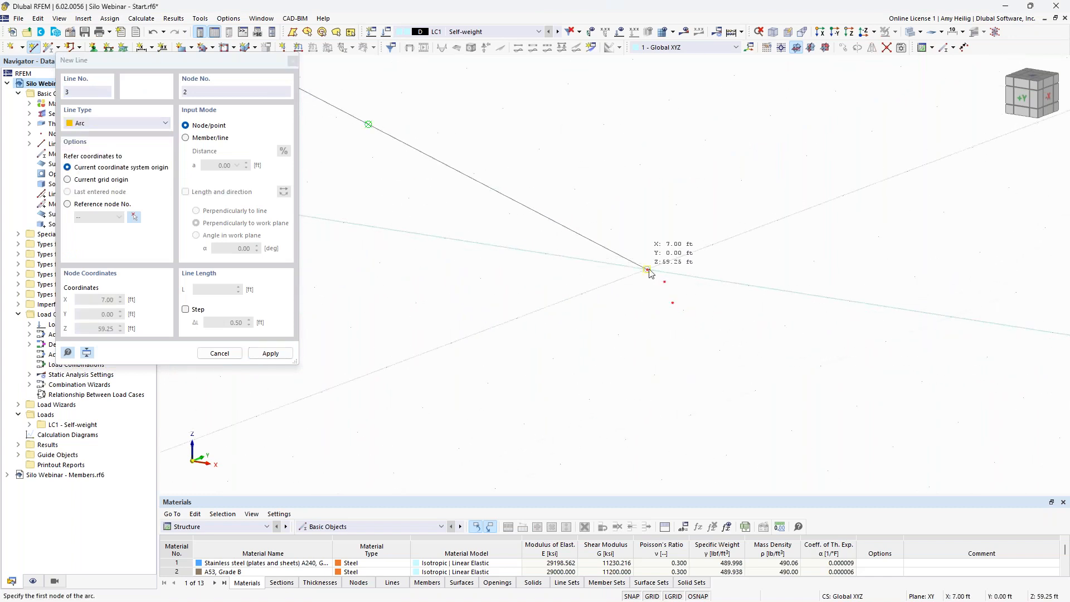
click(665, 282)
key(Escape)
scroll(762, 270, down, 3)
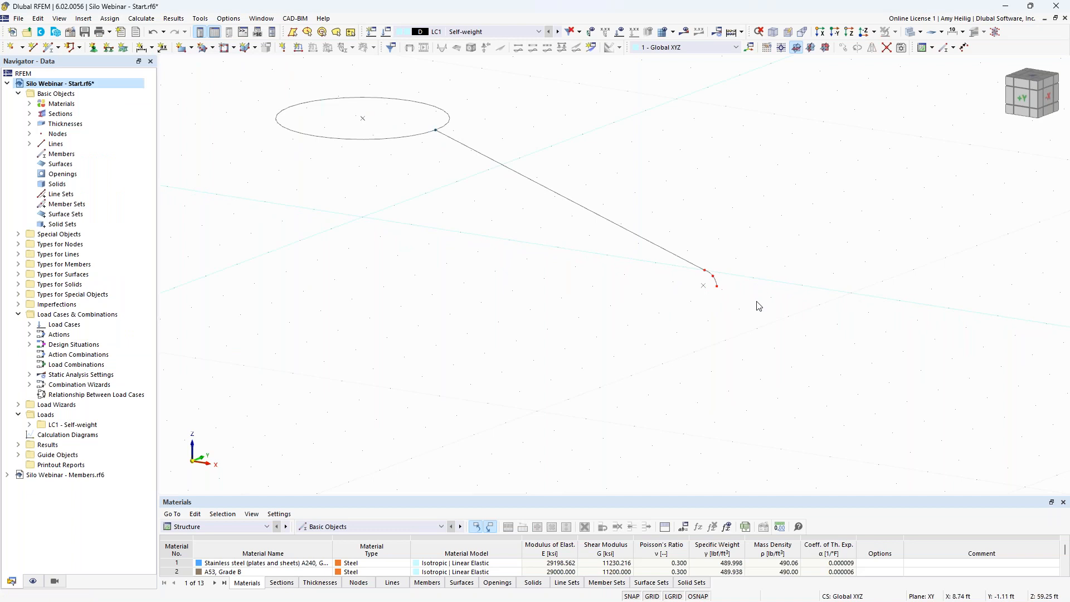
- Select the sloped line and edge arc and set up a rotated copy about Z with 2 steps at 180 degrees
drag(760, 322, 609, 185)
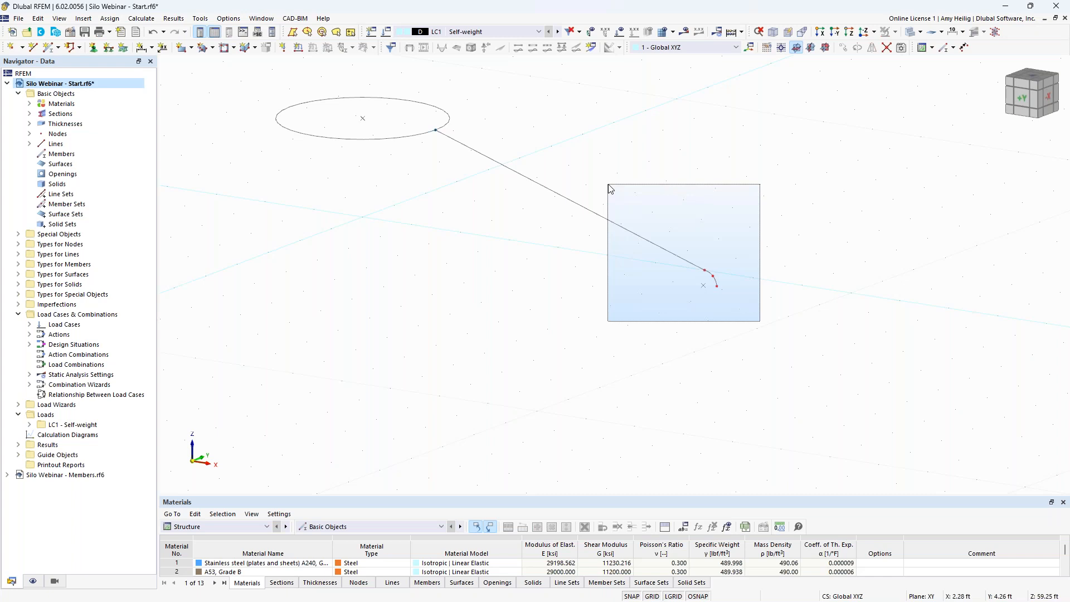
drag(608, 184, 608, 185)
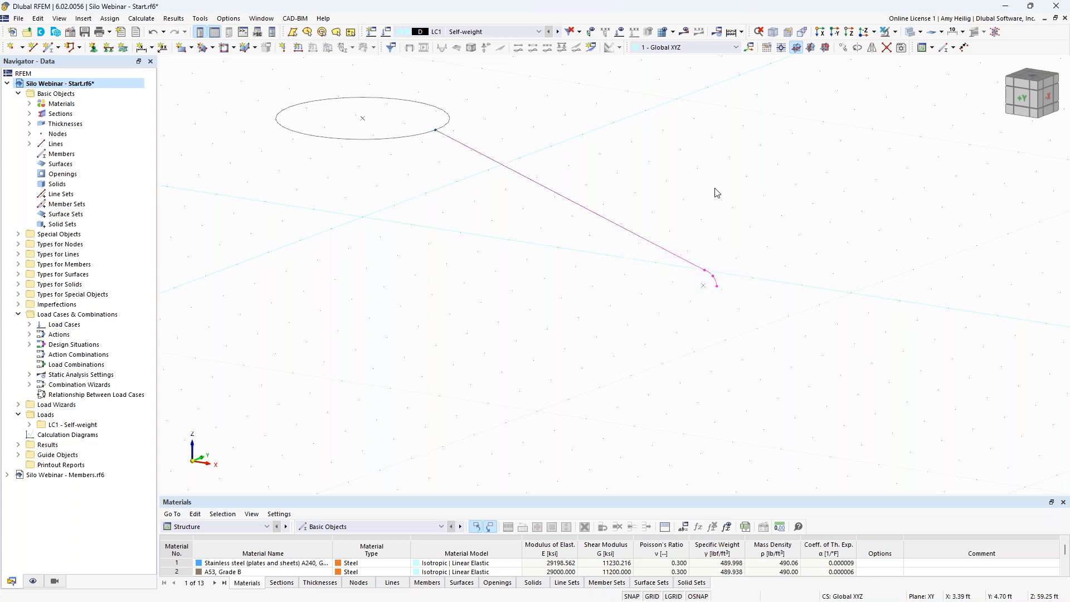
click(859, 50)
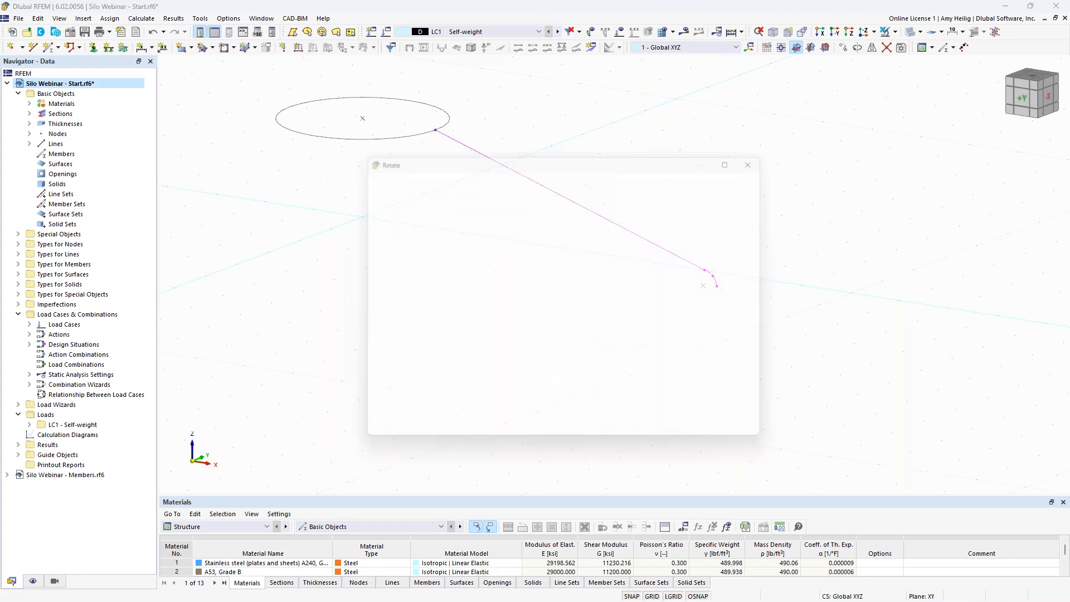
click(372, 205)
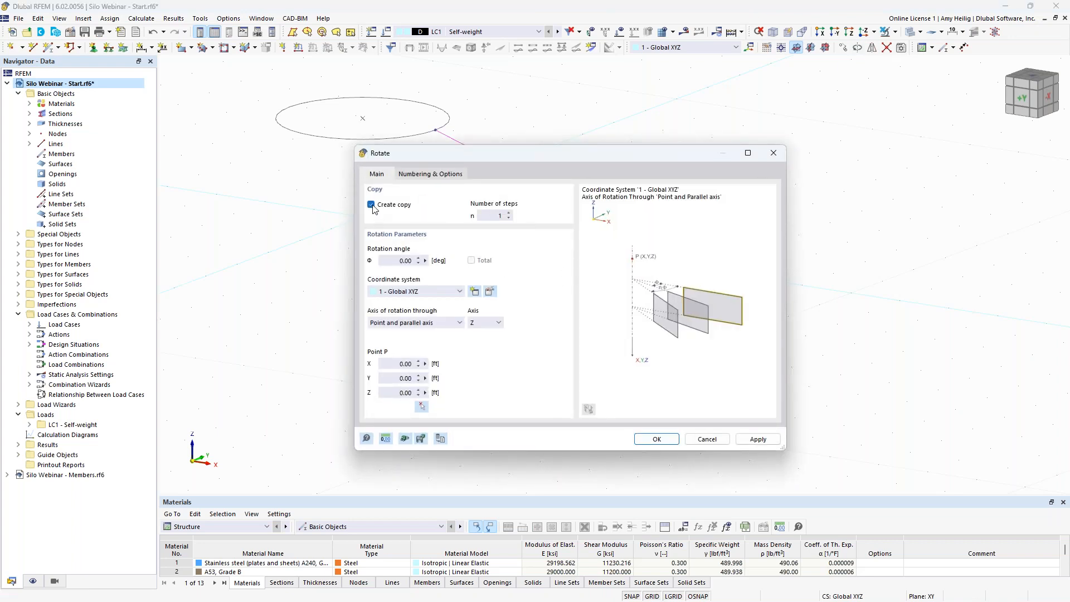
click(509, 214)
click(436, 262)
text(180)
- Enable step links that join lines with 0.172 in stainless steel surfaces using arc links, and carry out the rotation
click(438, 175)
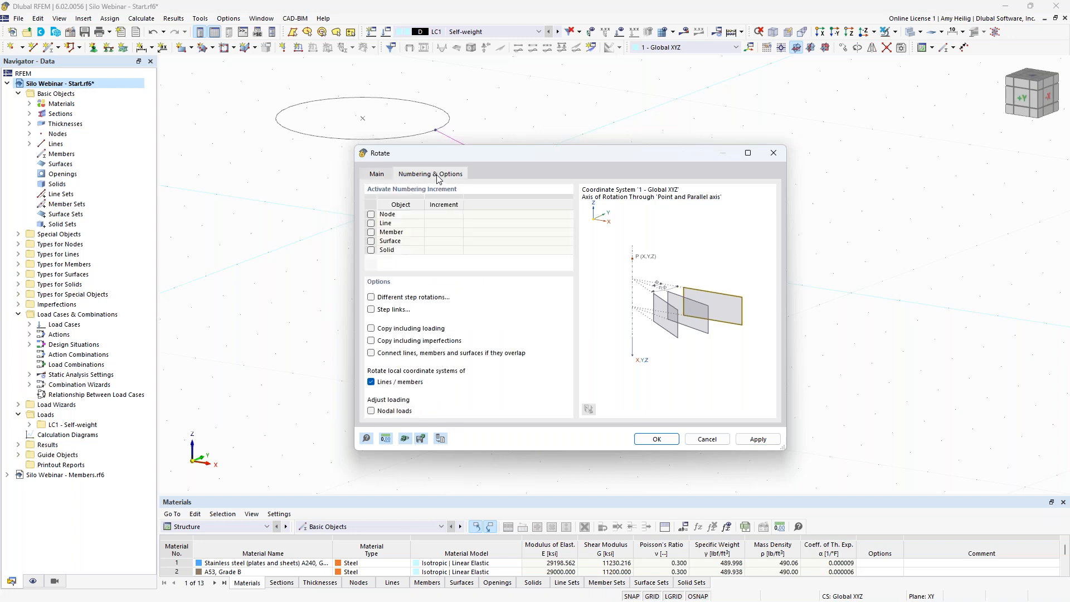
click(371, 310)
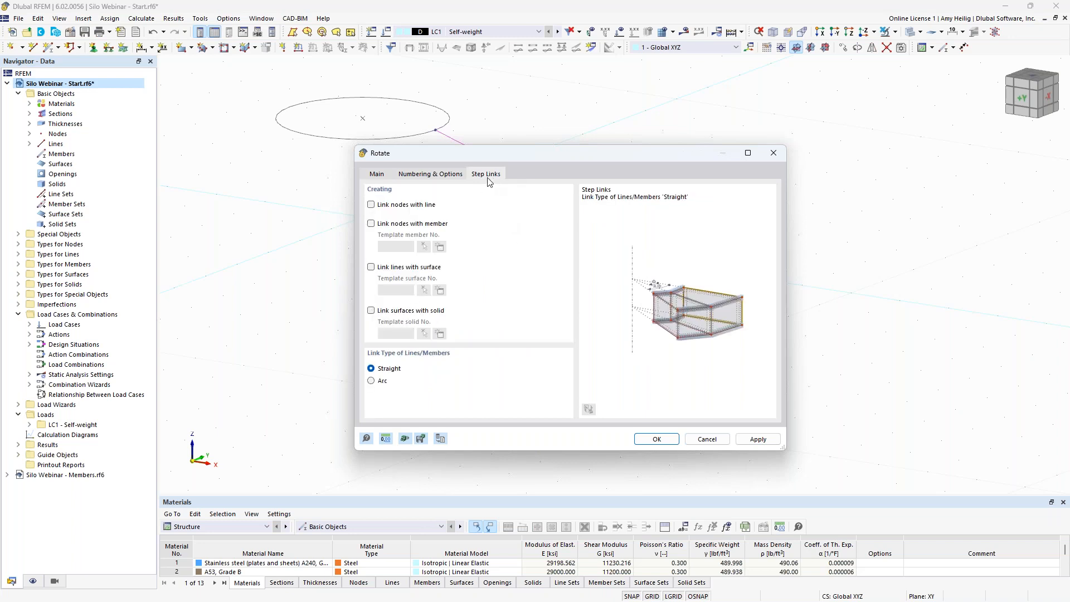
click(371, 267)
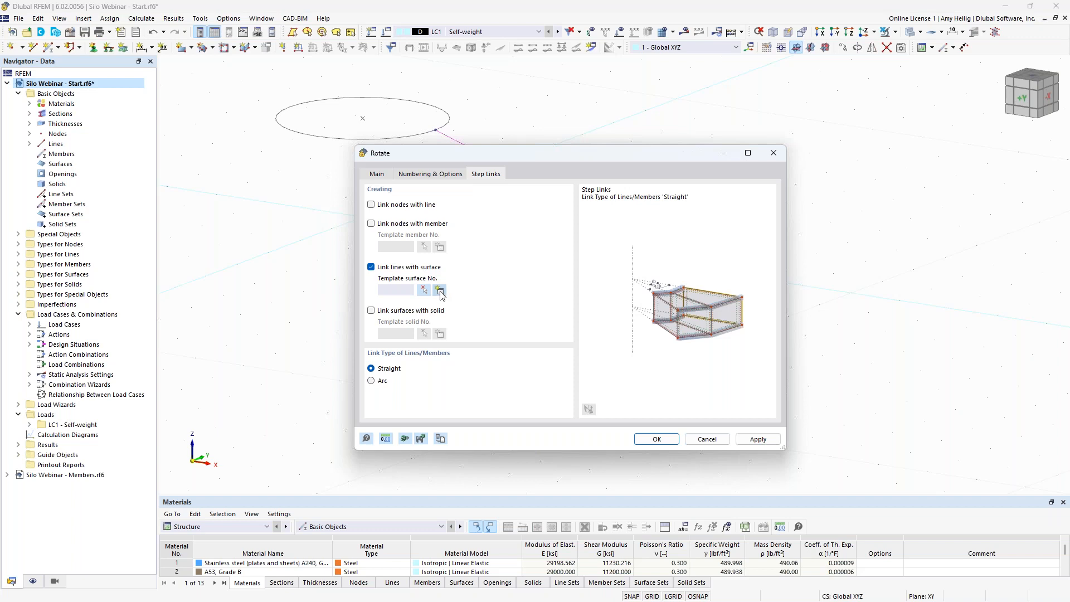
click(441, 291)
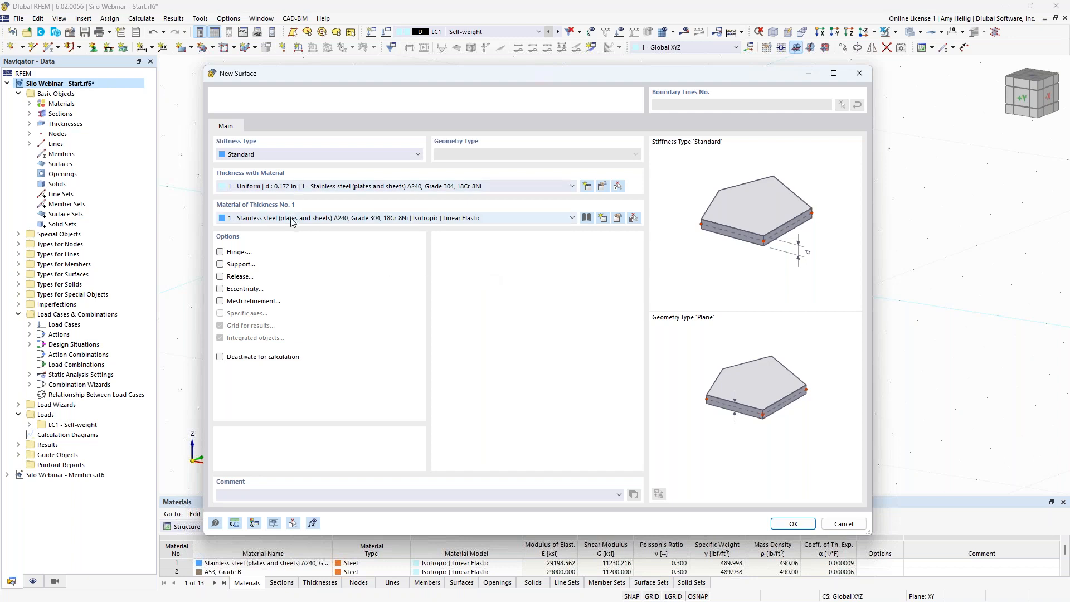
click(292, 189)
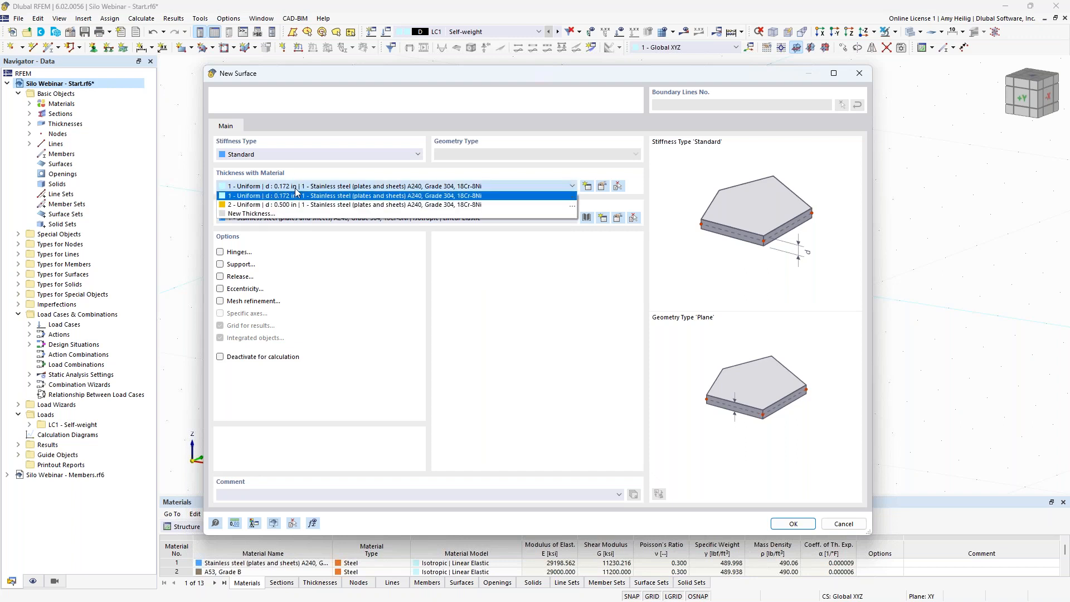
click(296, 190)
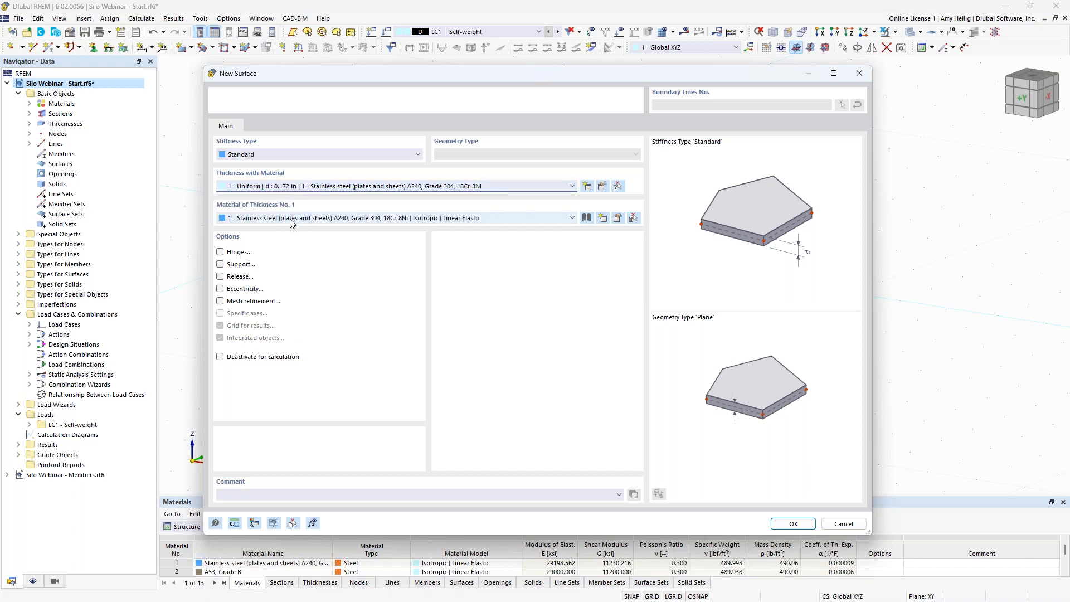
click(787, 525)
click(382, 382)
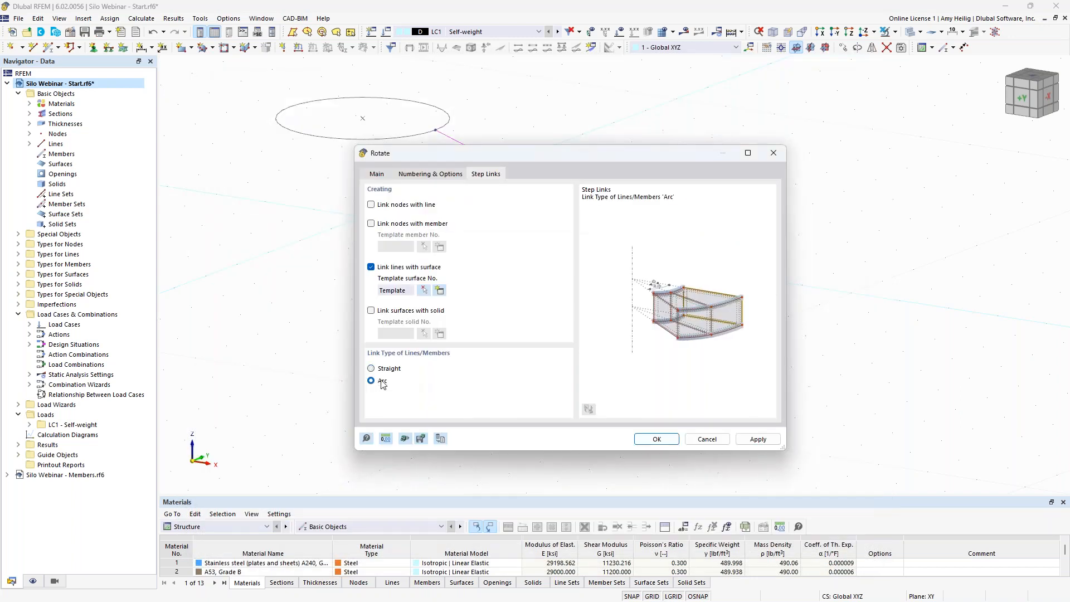
click(671, 444)
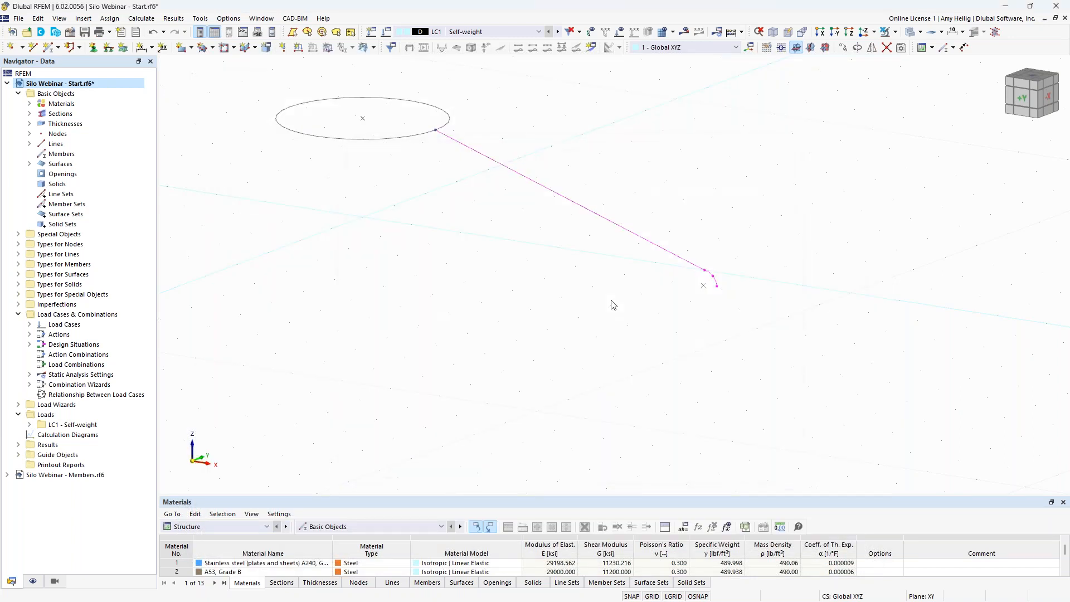
- Extrude the two arcs around the roof's top opening into a surface 1 ft deep in the +Z direction
scroll(653, 331, down, 2)
middle_drag(647, 354, 734, 361)
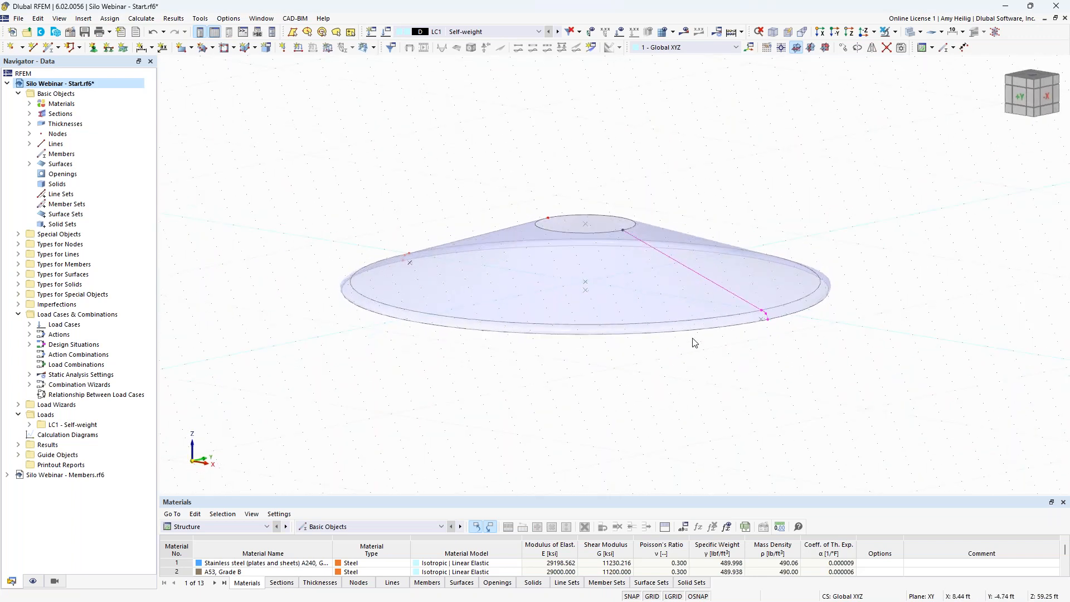
scroll(695, 343, up, 2)
ctrl+middle_drag(704, 165, 716, 178)
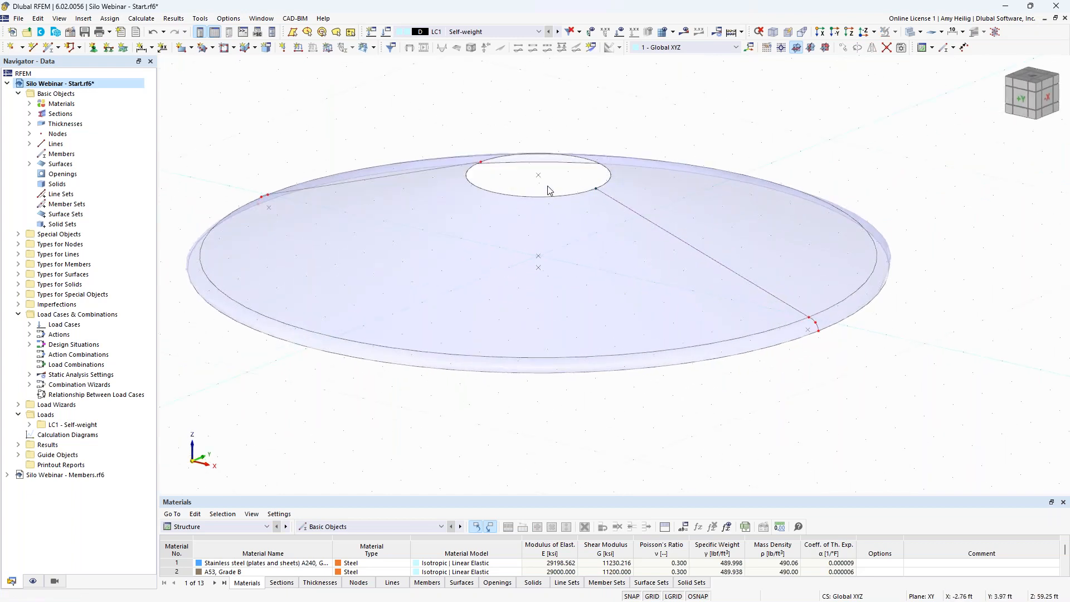
ctrl+middle_drag(548, 188, 549, 202)
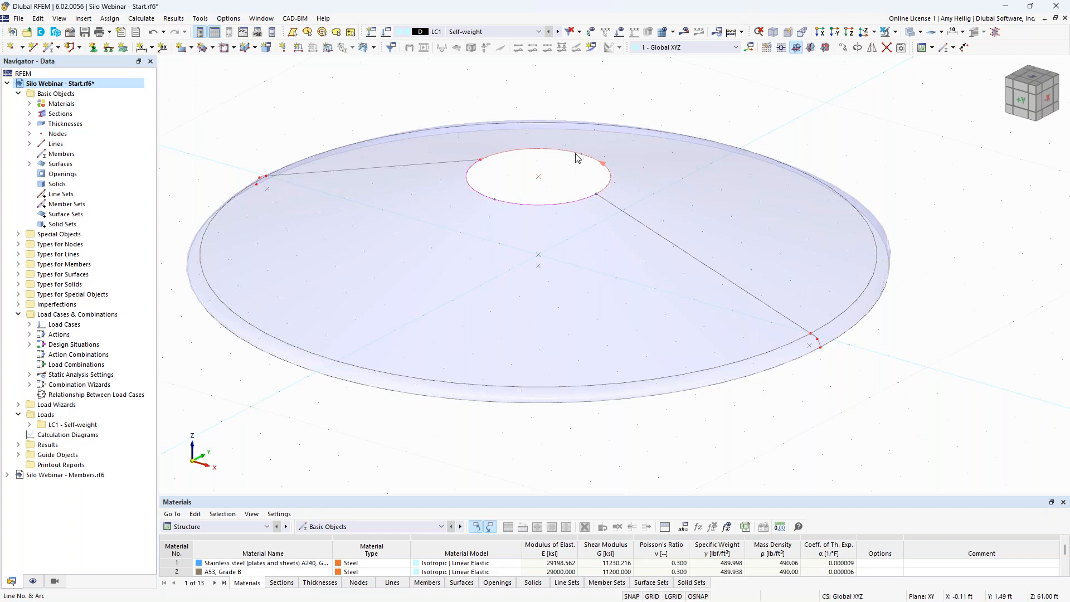
right_click(577, 158)
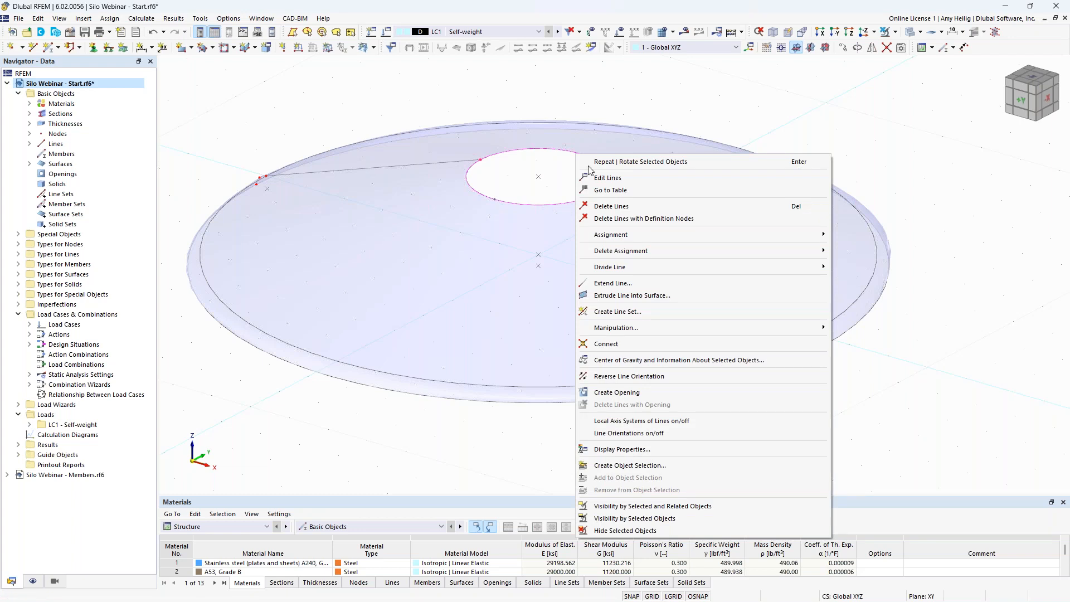
click(634, 296)
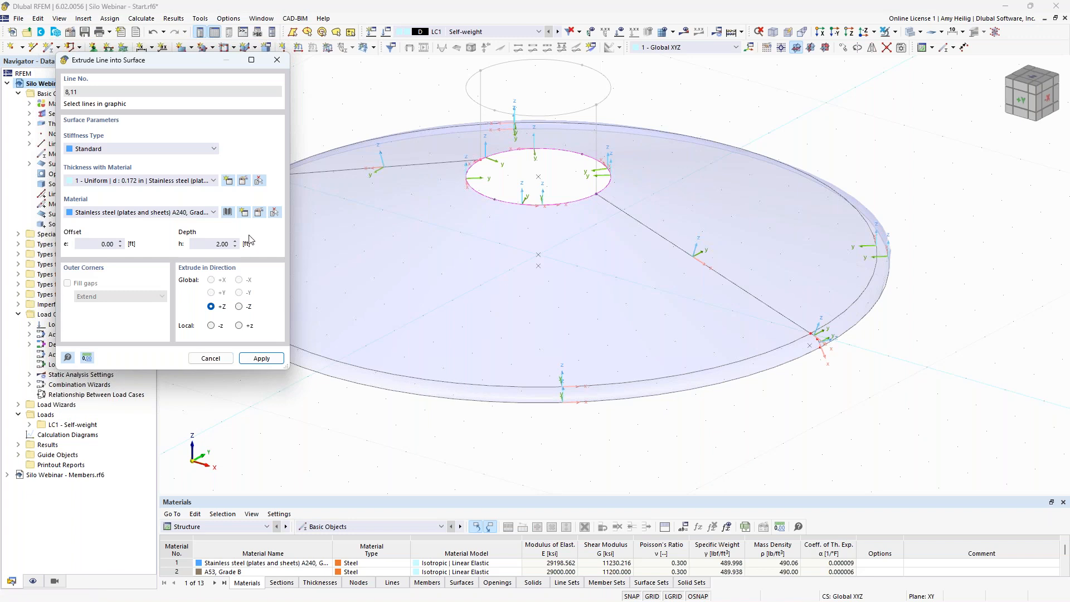
drag(212, 244, 244, 246)
text(1)
click(259, 357)
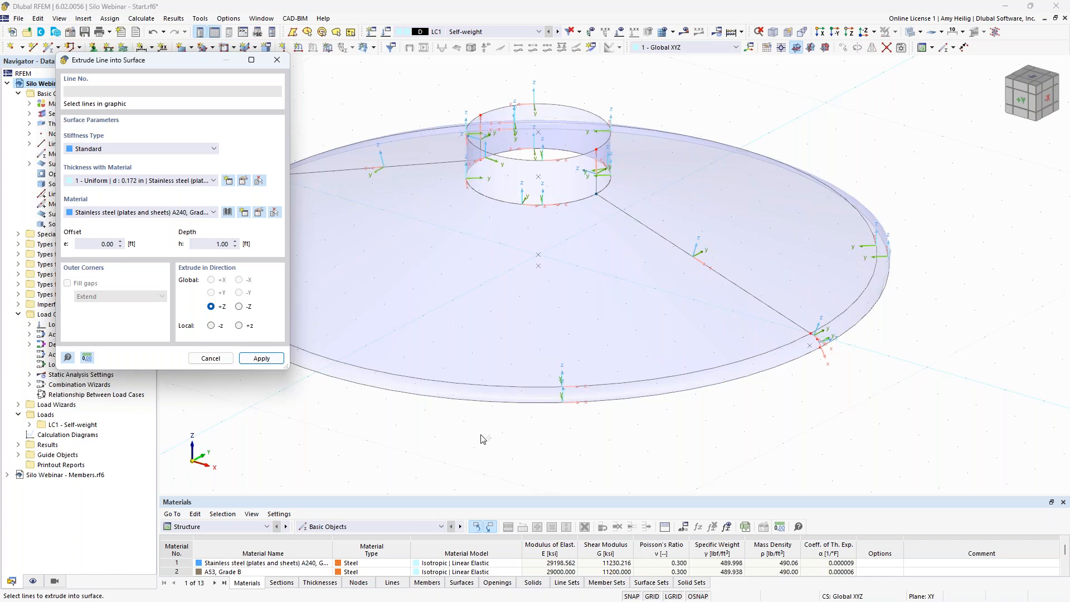
key(Escape)
ctrl+middle_drag(507, 414, 550, 396)
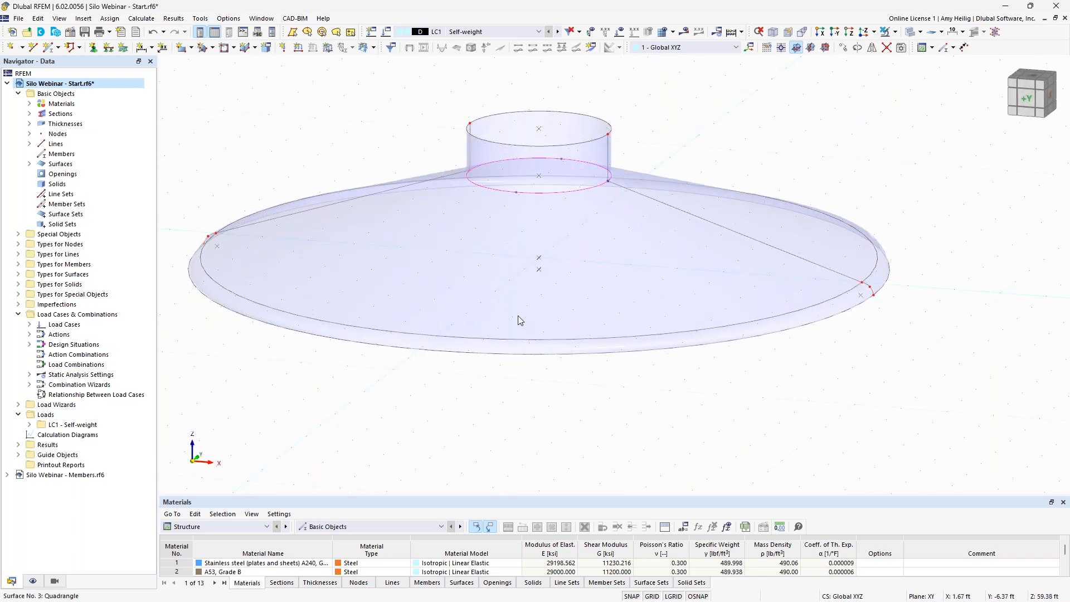
click(388, 267)
ctrl+middle_drag(675, 357, 775, 360)
click(234, 48)
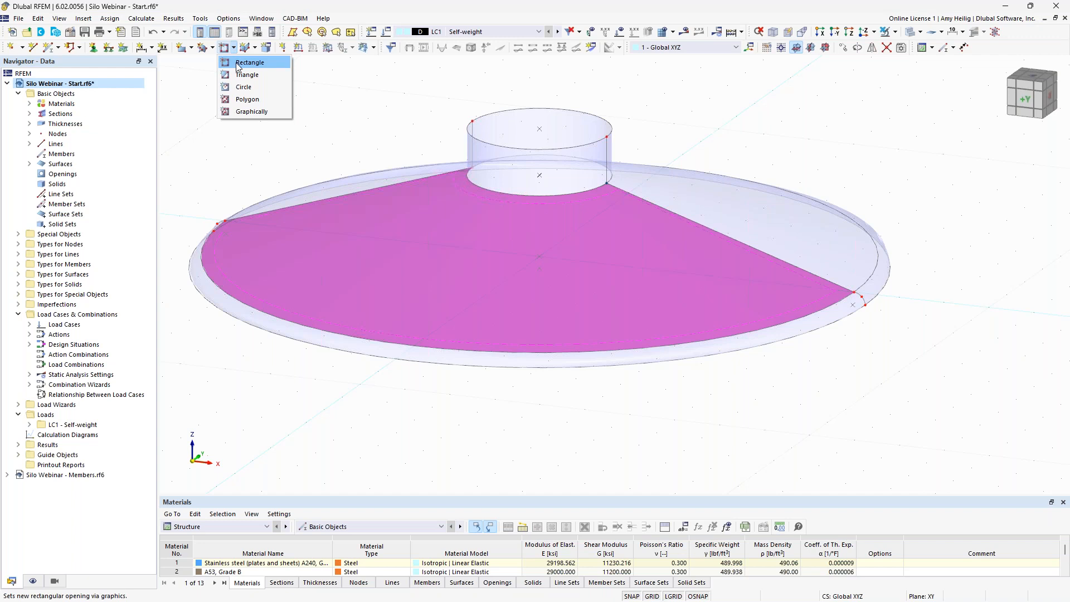
click(327, 93)
mouse_move(697, 422)
middle_down()
mouse_move(611, 380)
mouse_move(712, 415)
middle_up()
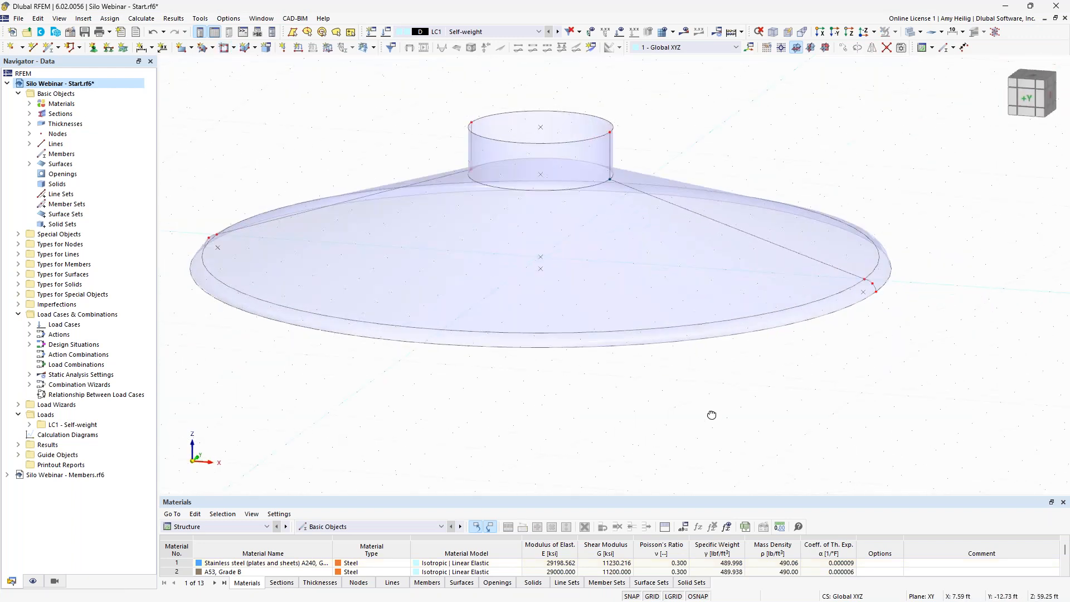
- Show the roof from above in the reverse Z-direction view
click(634, 295)
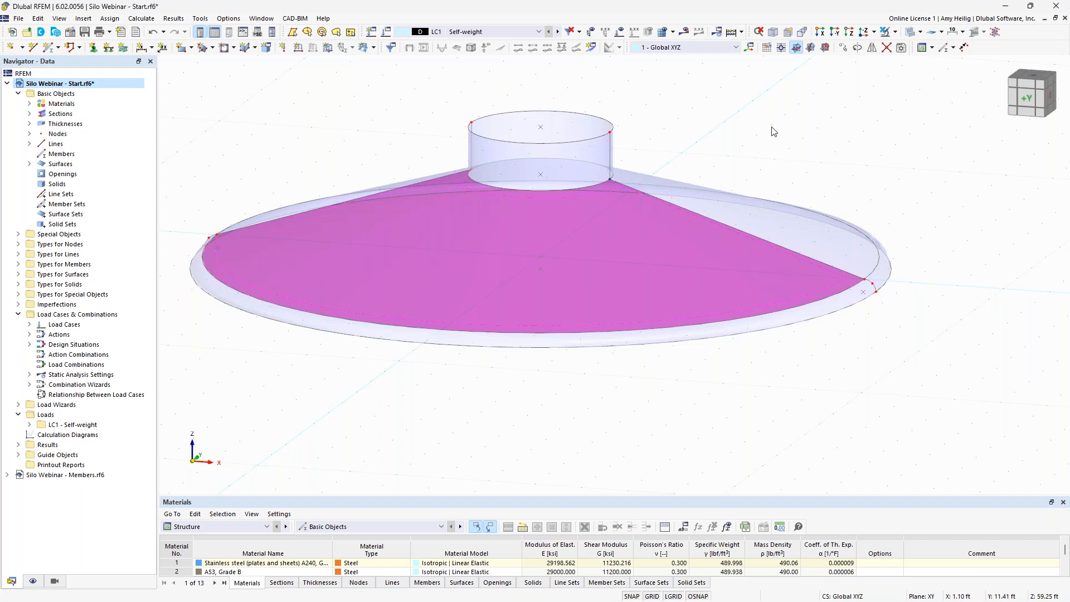
click(874, 33)
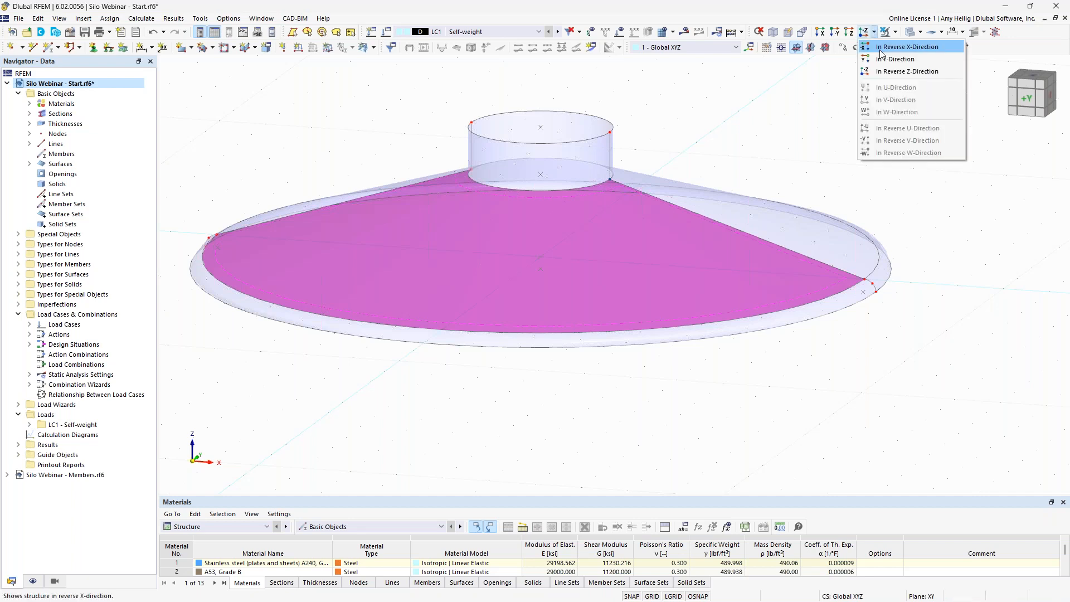
click(887, 71)
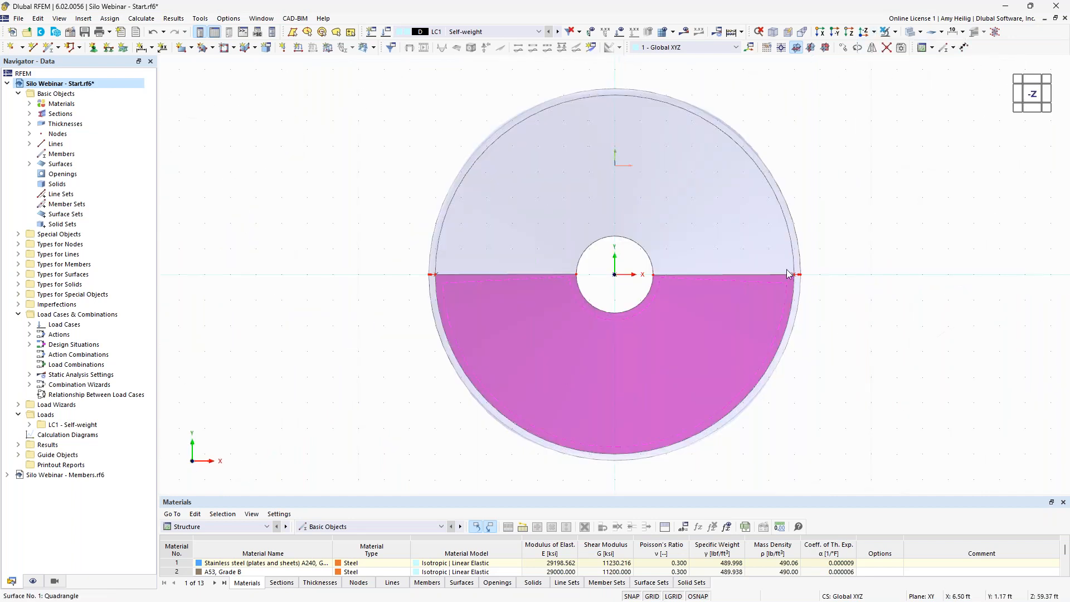
middle_drag(854, 343, 764, 336)
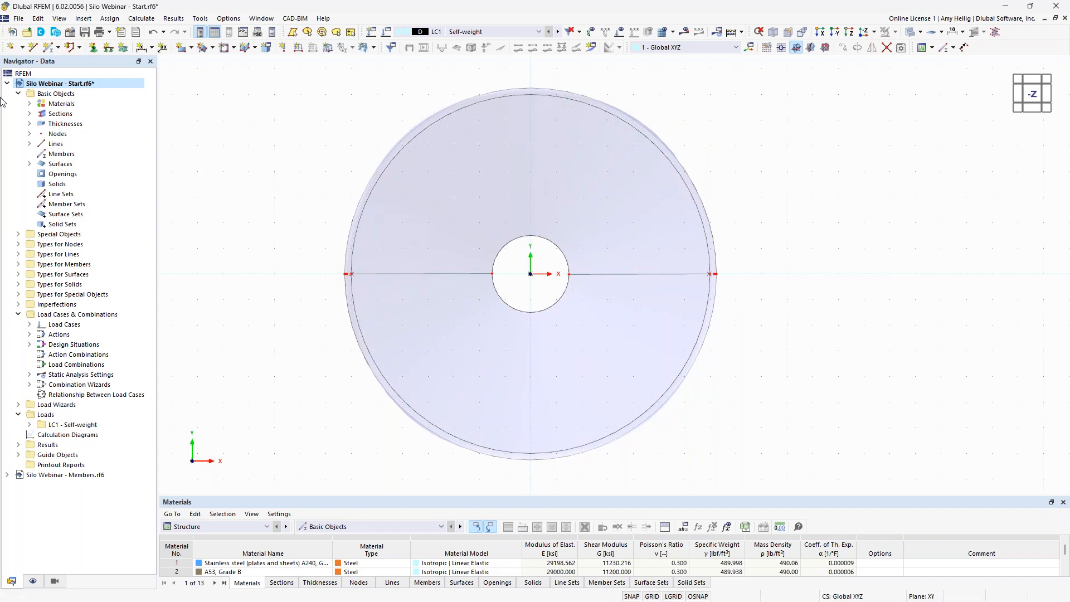
- Draw a circle of 1 ft radius over the conical roof, centred at X -3, Y -3 ft and passing through X -2, Y -3, Z 59.25 ft
click(34, 49)
click(106, 124)
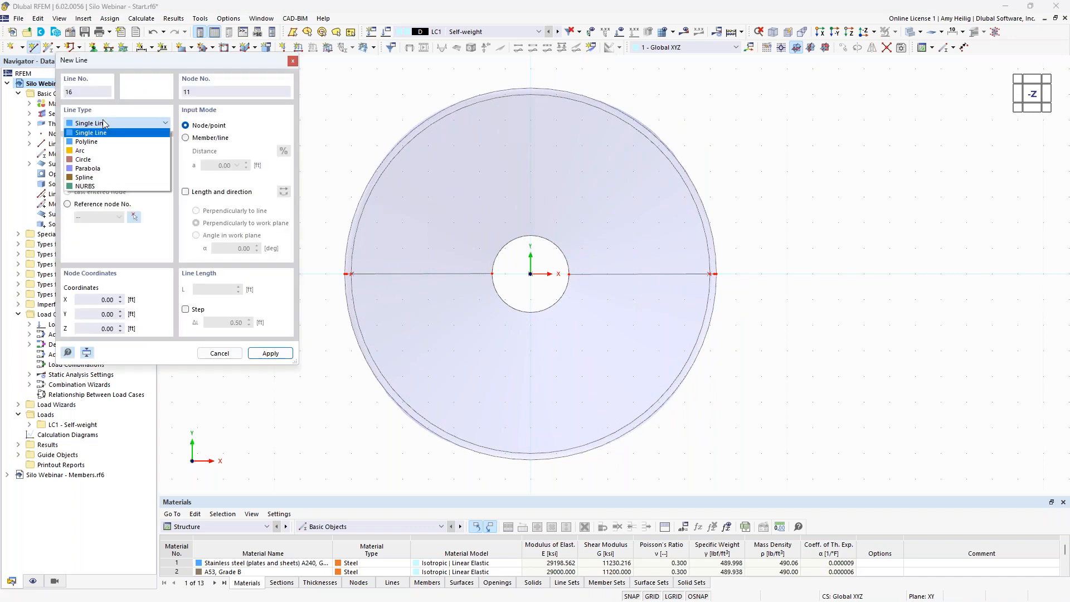
click(106, 159)
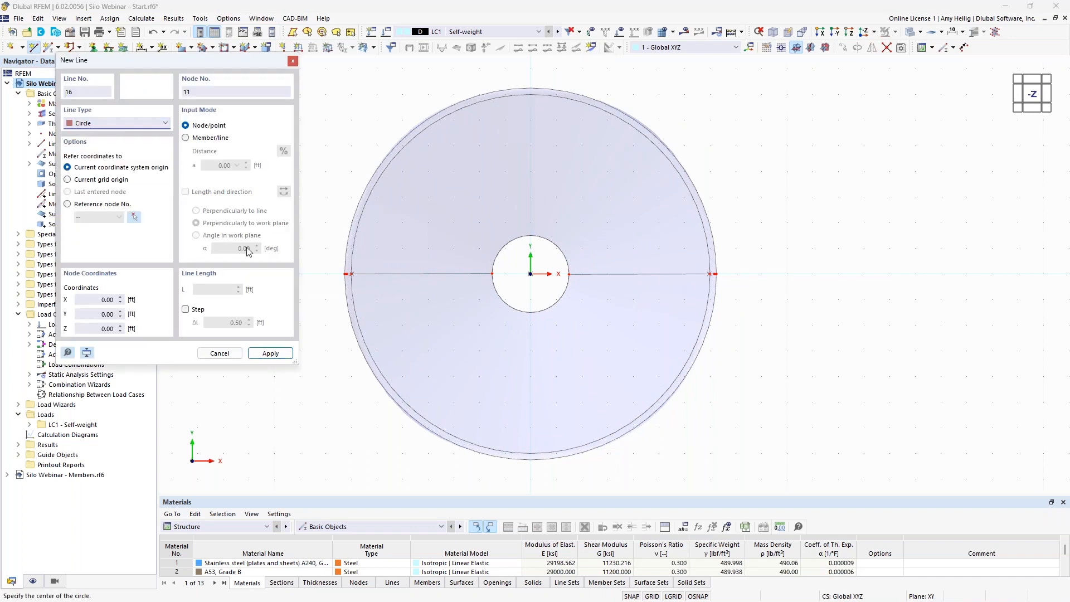
click(453, 351)
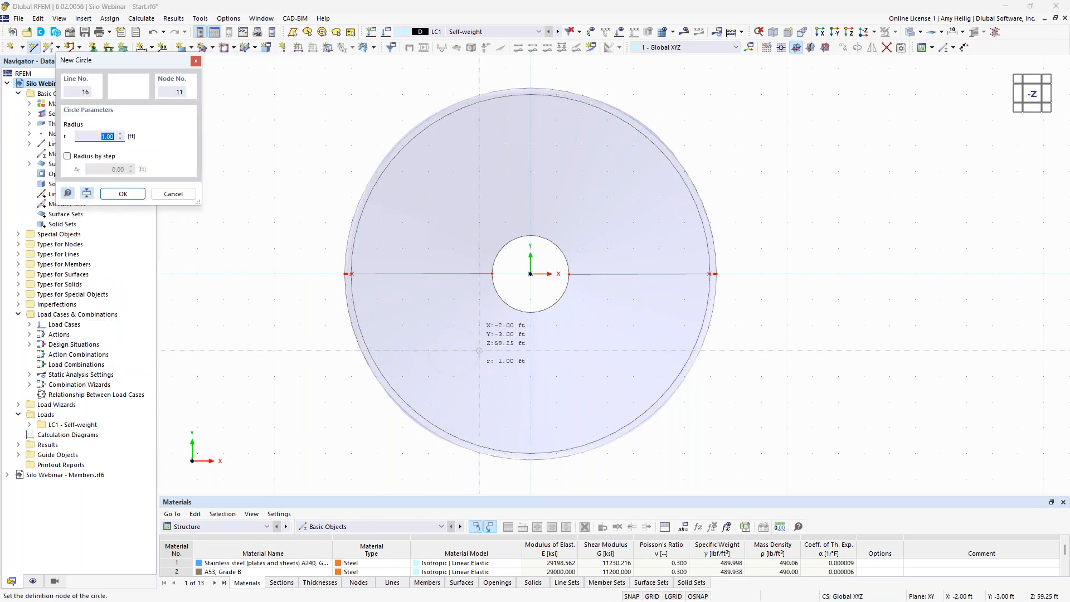
click(479, 351)
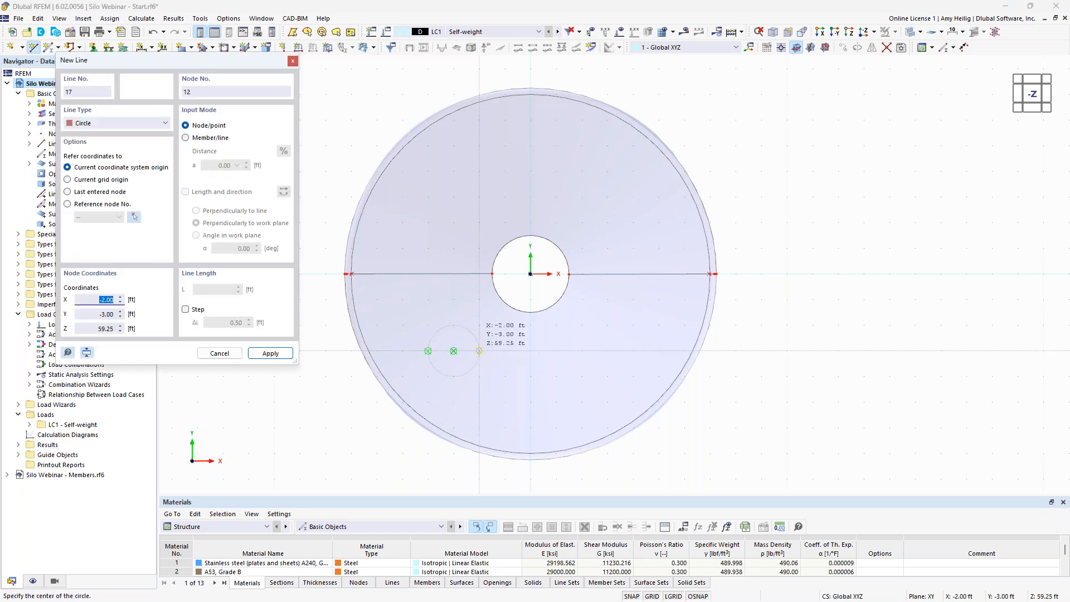
- Extrude the 1 ft radius circle into a 0.172 in stainless steel surface, 2 ft deep in the +Z direction
key(Escape)
ctrl+middle_drag(651, 457, 519, 306)
scroll(461, 330, up, 3)
ctrl+middle_drag(525, 361, 507, 397)
scroll(507, 398, down, 2)
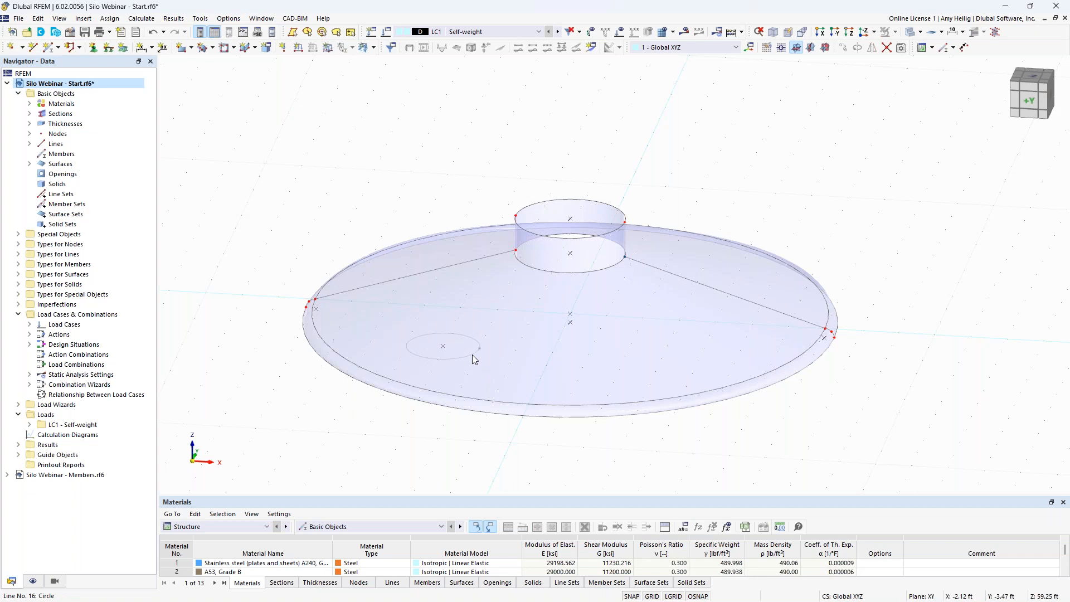
right_click(472, 354)
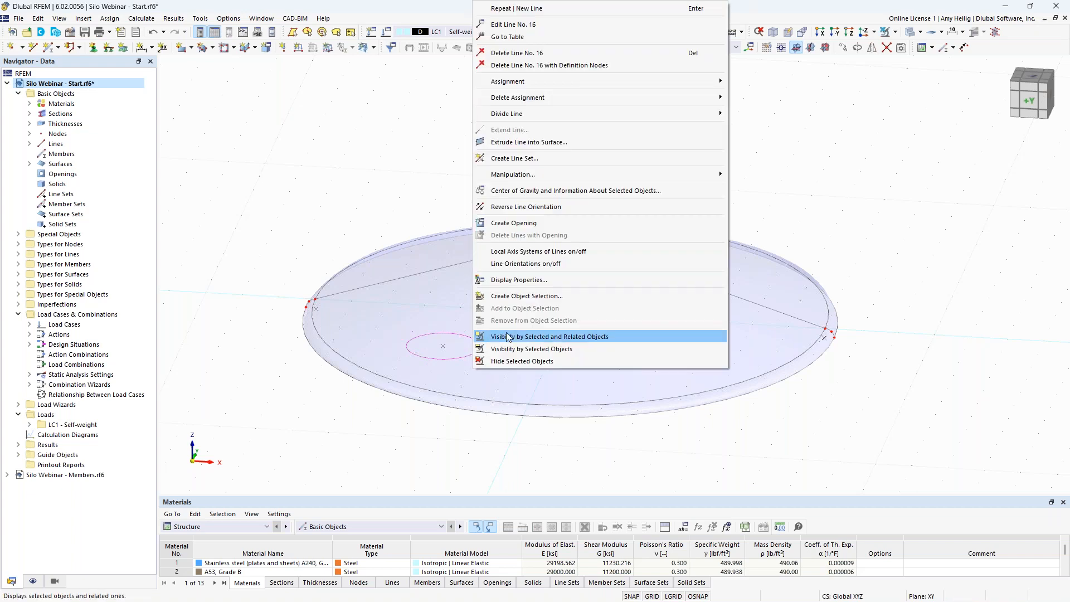
click(547, 144)
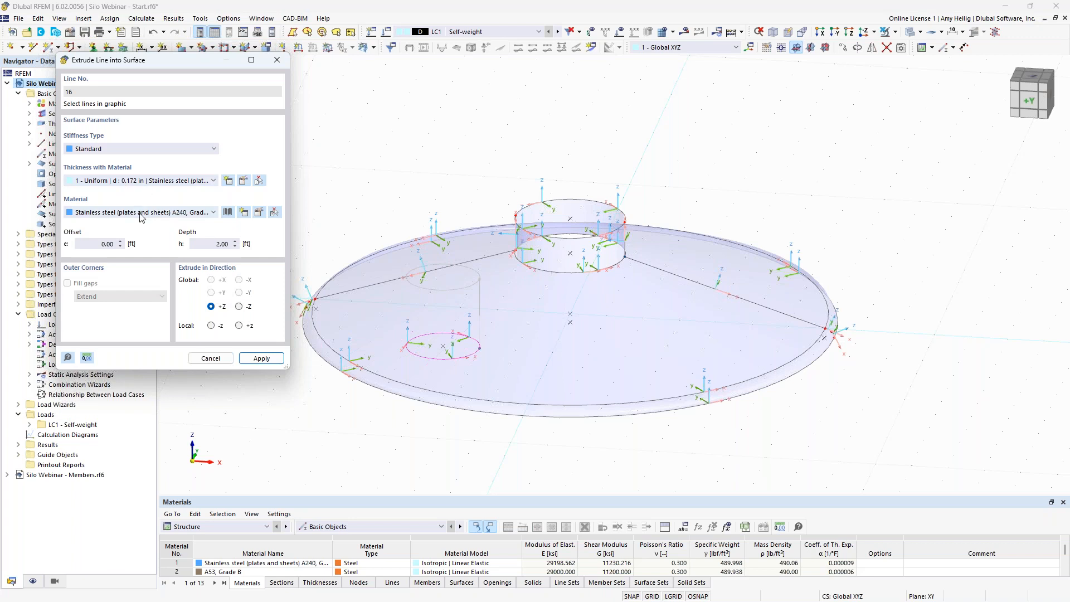
click(253, 360)
key(Escape)
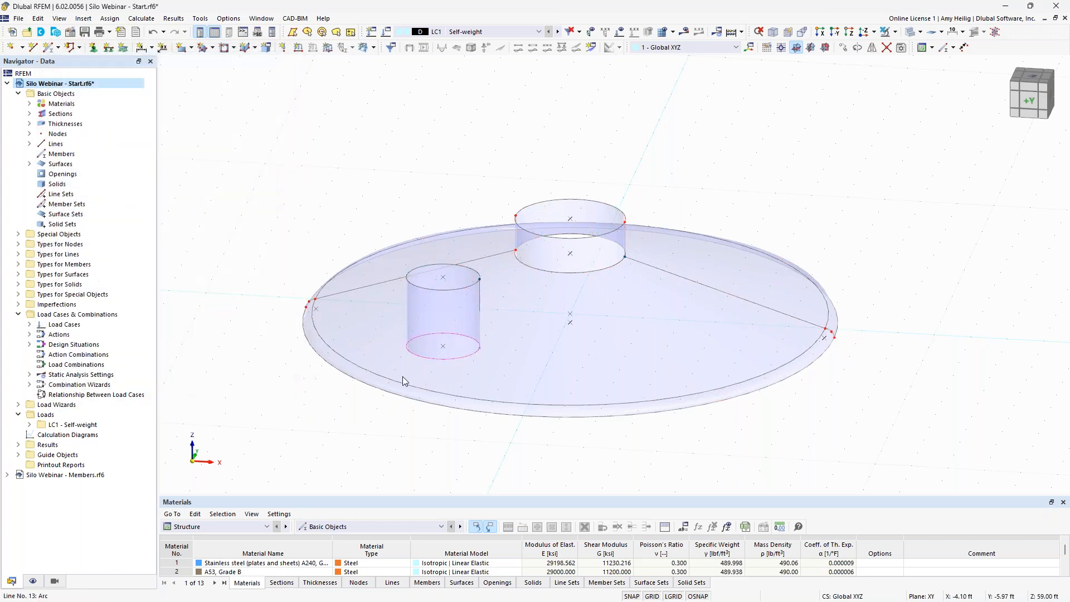
- Divide the small cylinder and the front conical roof surface by their intersection and create openings
click(434, 308)
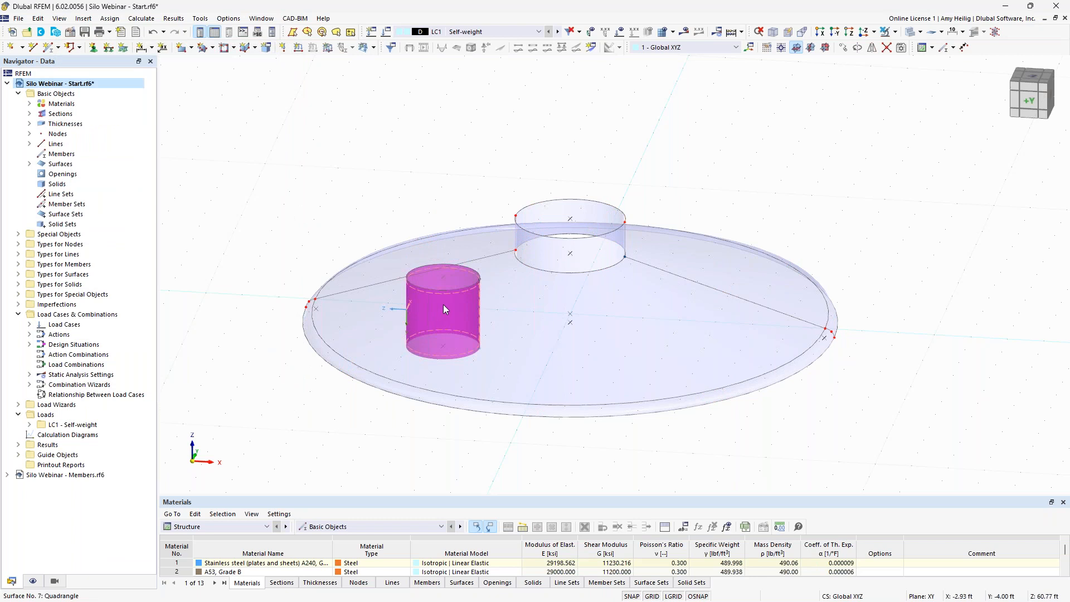
click(544, 311)
ctrl+middle_drag(496, 442, 466, 428)
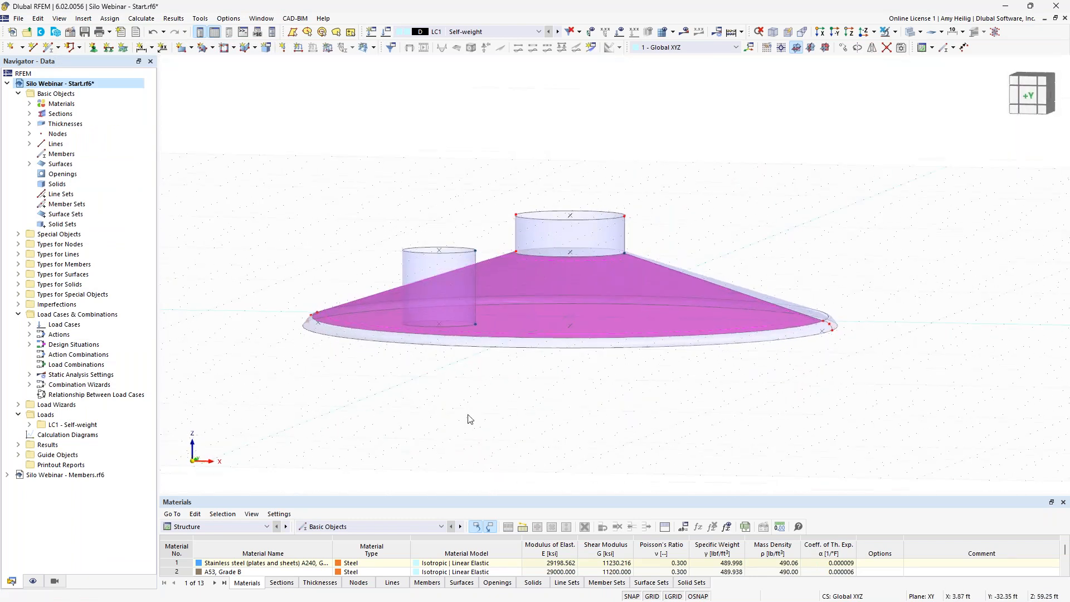
ctrl+click(420, 268)
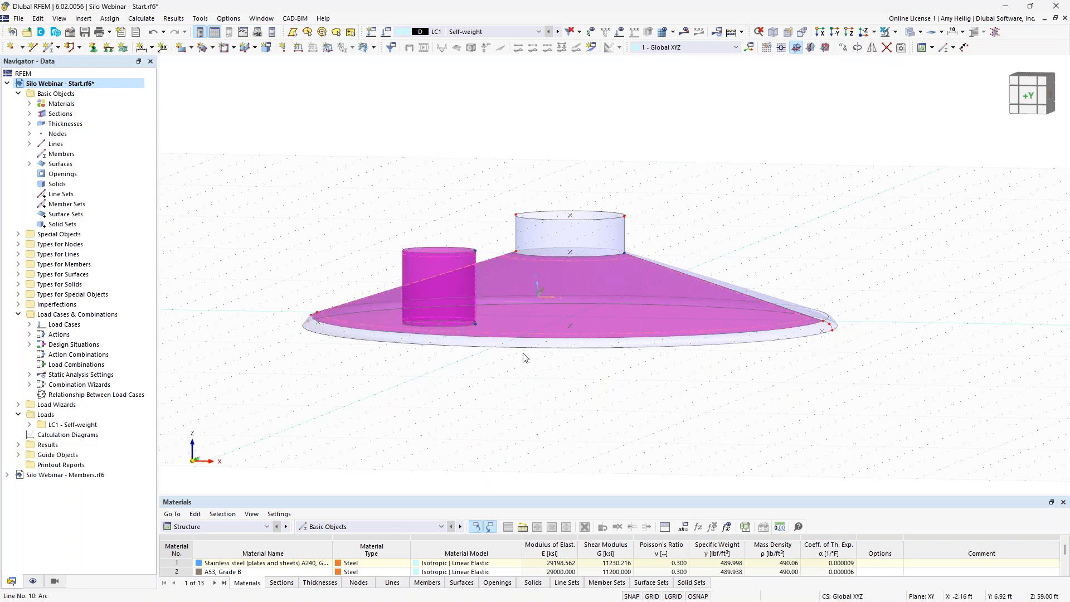
right_click(524, 262)
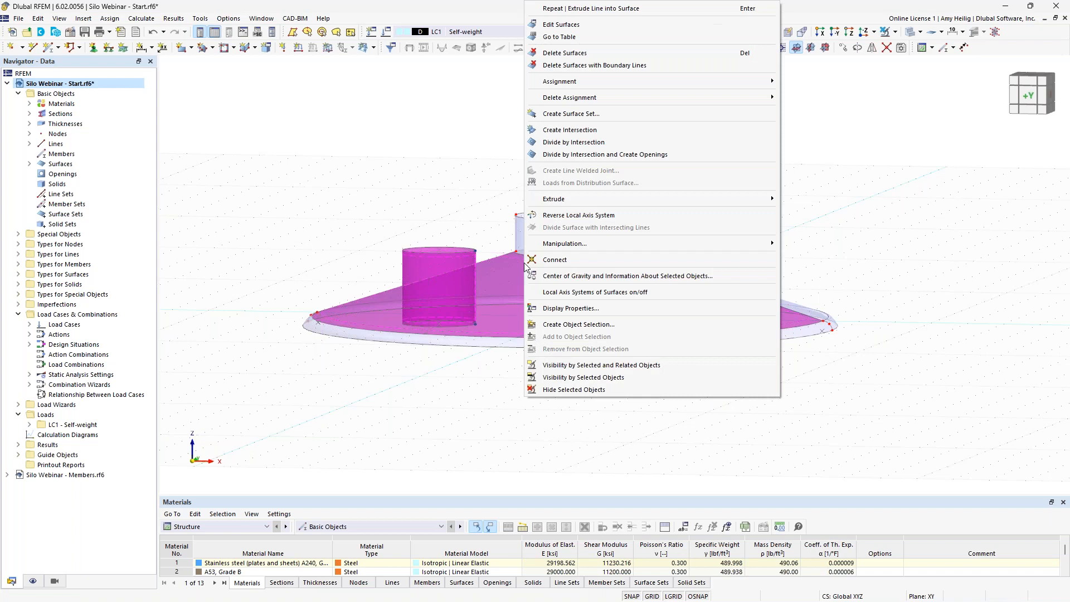
click(573, 155)
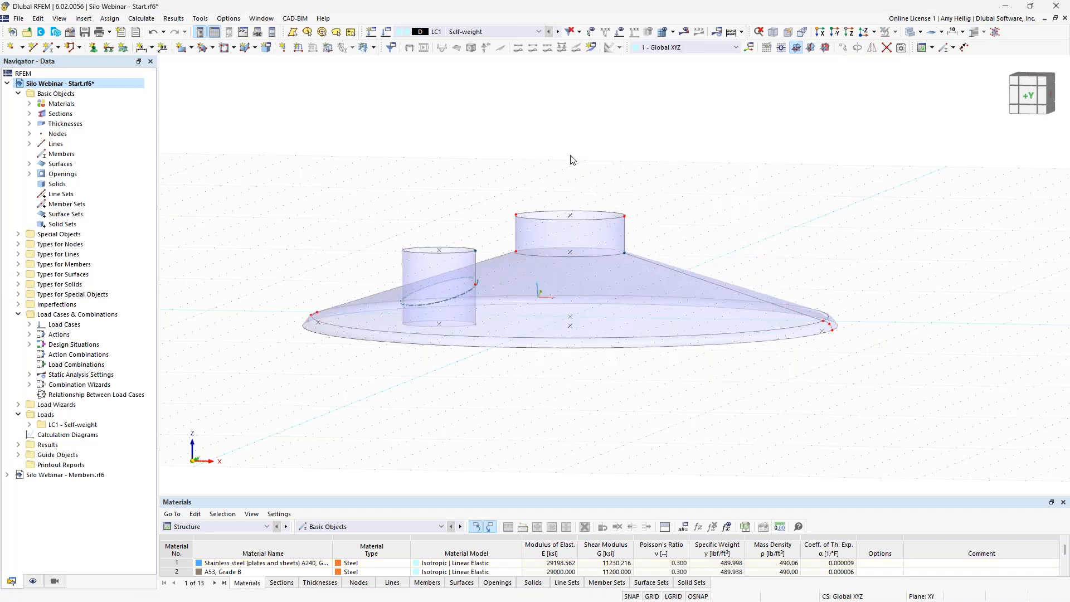
- Examine the trimmed upper and lower parts of the small cylinder where it crosses the conical roof
ctrl+middle_drag(459, 179, 429, 357)
scroll(429, 352, up, 2)
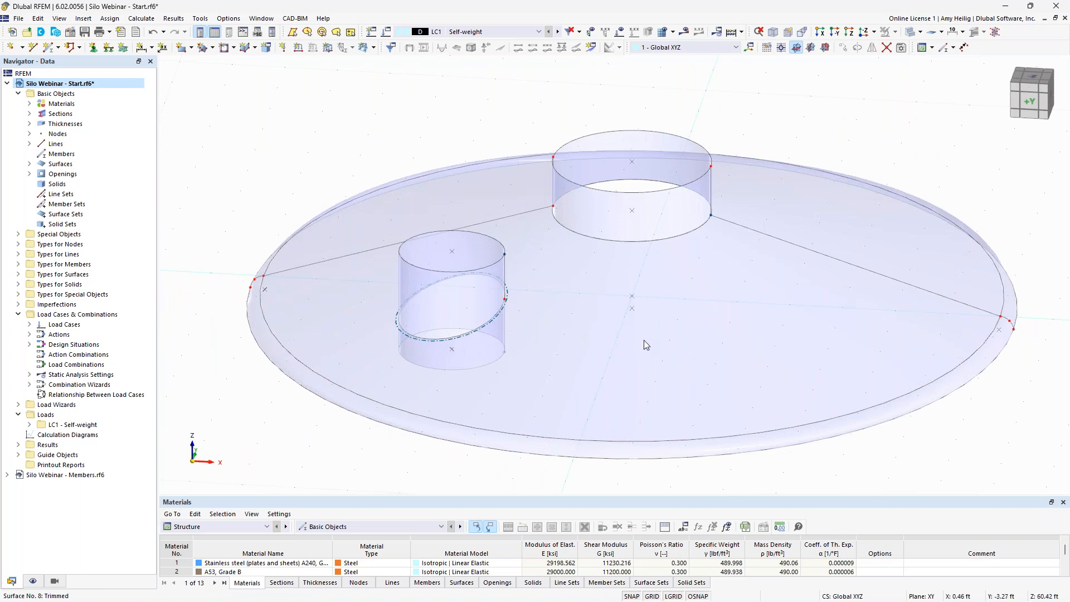
click(412, 282)
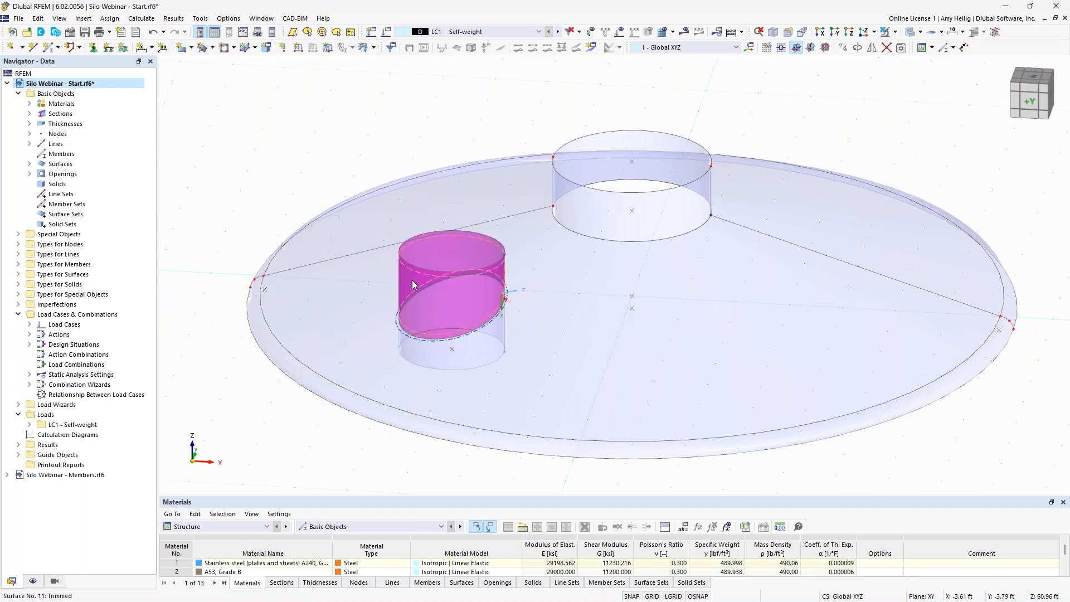
click(477, 347)
ctrl+middle_drag(470, 371, 480, 306)
click(421, 449)
ctrl+middle_drag(473, 446, 467, 459)
scroll(467, 460, down, 1)
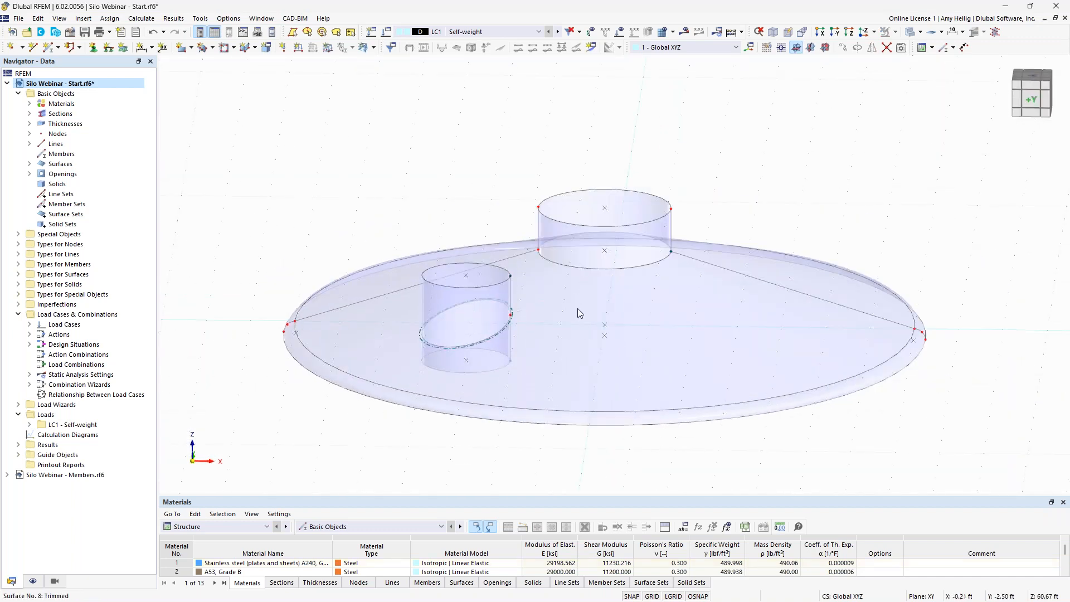
- Delete the part of the small cylinder below the roof intersection using the wireframe display, and restore the solid display
click(922, 46)
click(942, 47)
drag(522, 375, 501, 359)
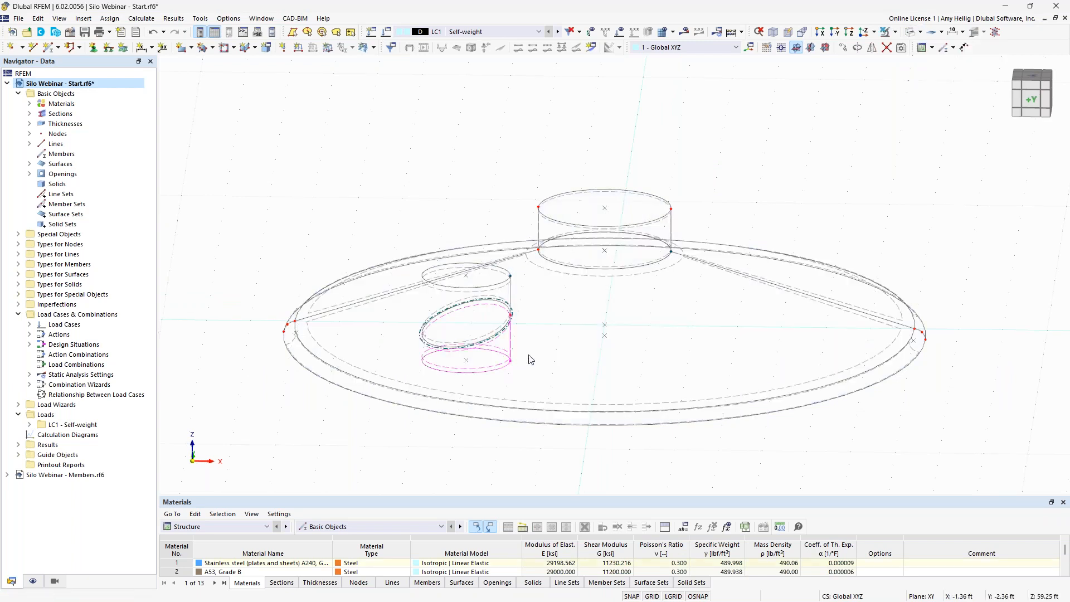
scroll(502, 393, up, 3)
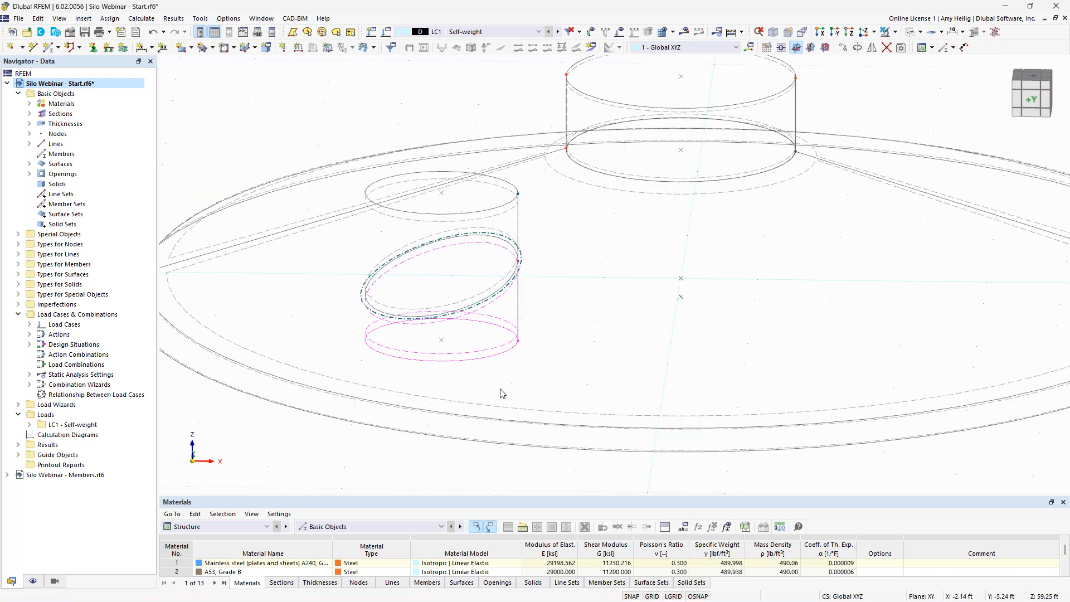
key(Delete)
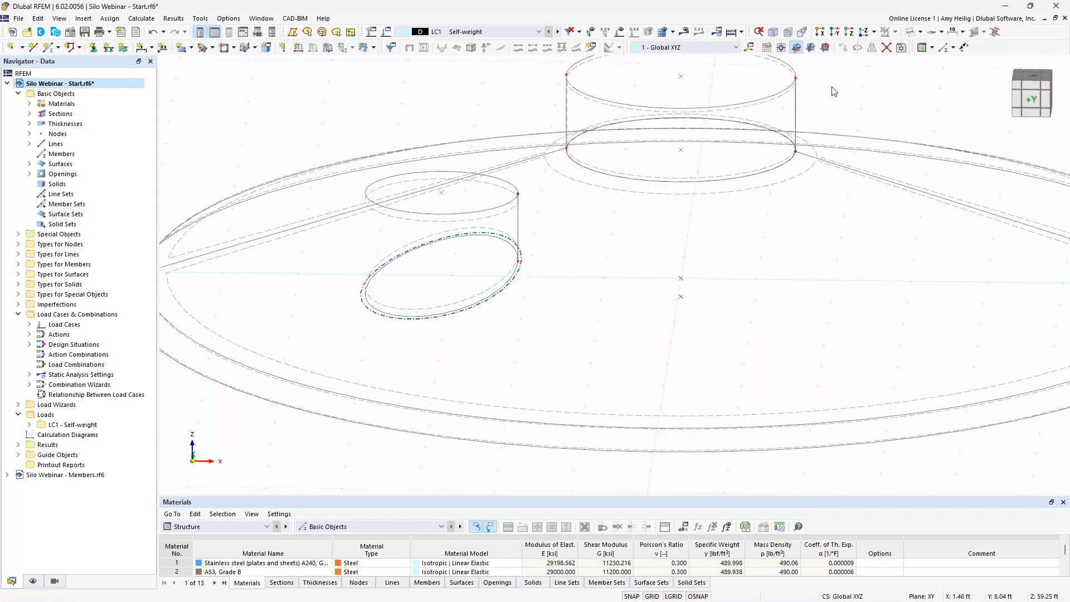
click(911, 33)
click(911, 35)
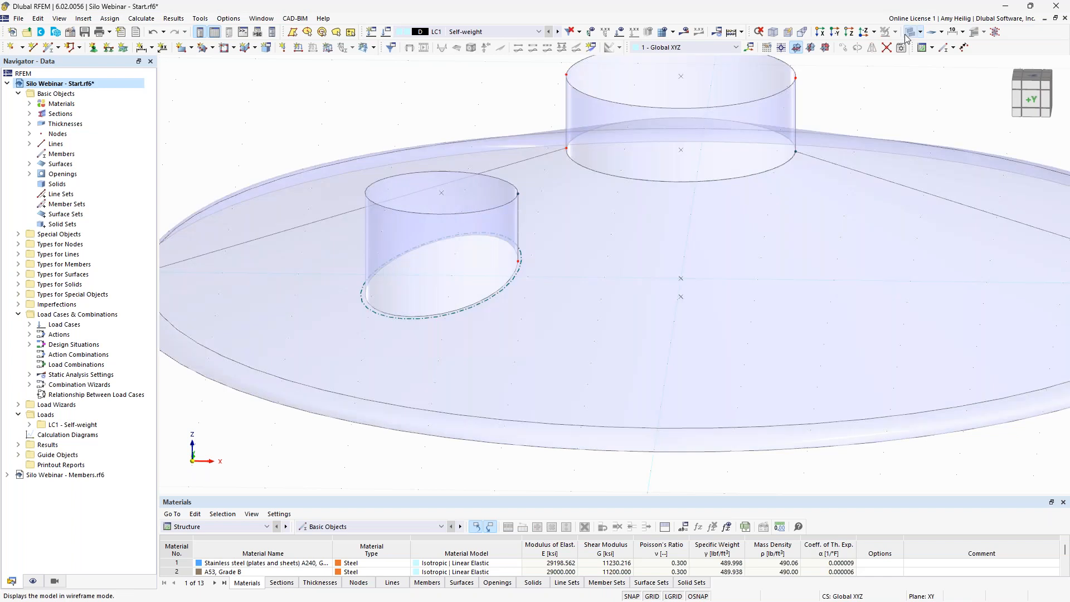
- Extrude the two outer edge arcs of the roof into the silo wall, 38 ft deep in the -Z direction
mouse_move(418, 137)
ctrl+middle_down()
mouse_move(428, 215)
mouse_move(413, 136)
ctrl+middle_up()
scroll(413, 136, down, 3)
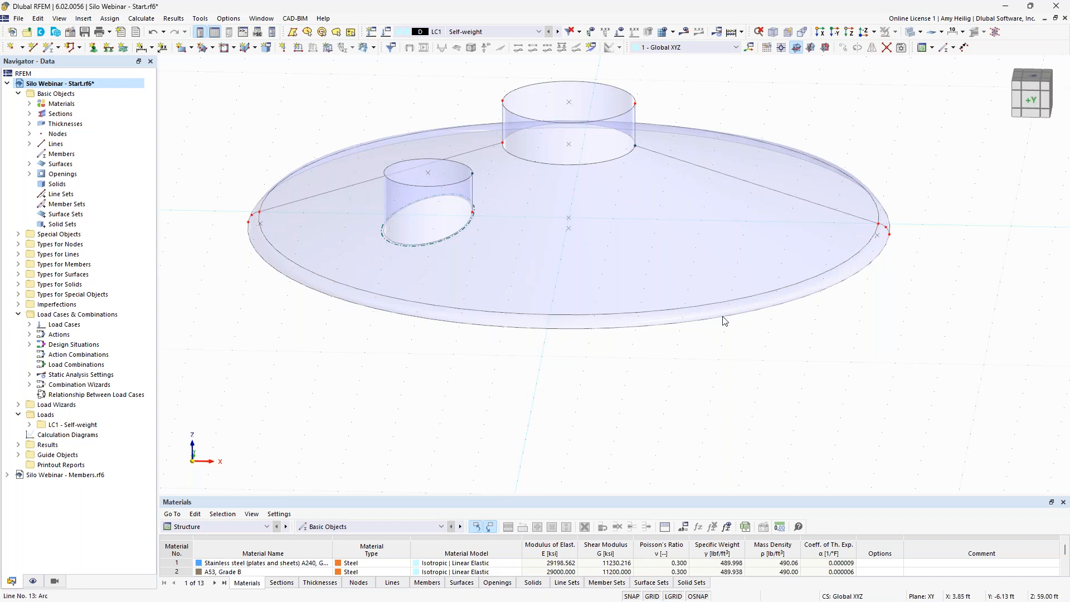
scroll(693, 326, down, 3)
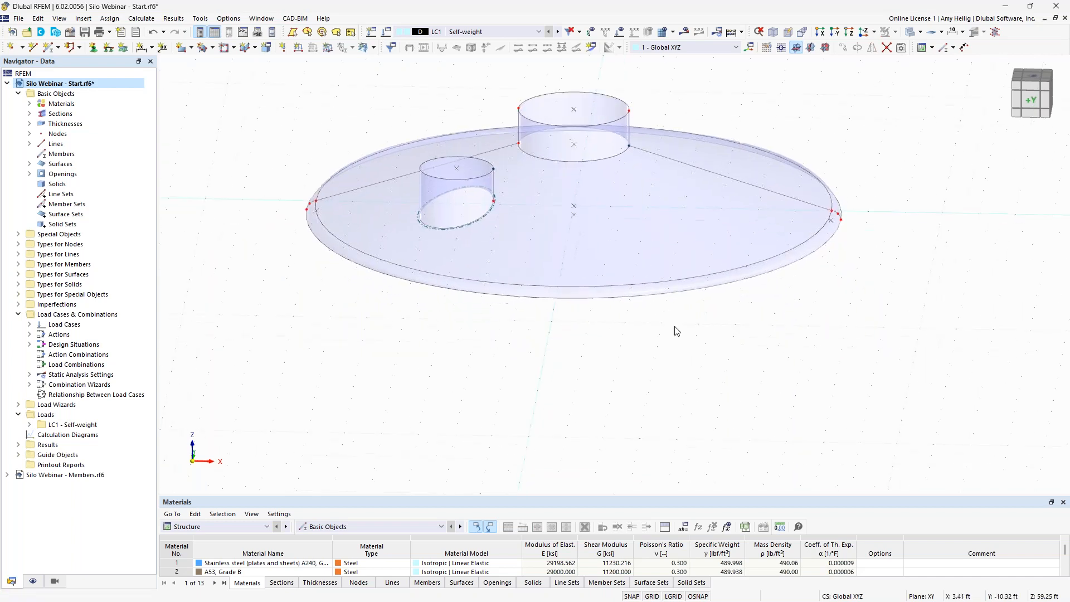
click(689, 290)
click(947, 244)
ctrl+middle_drag(947, 243, 862, 245)
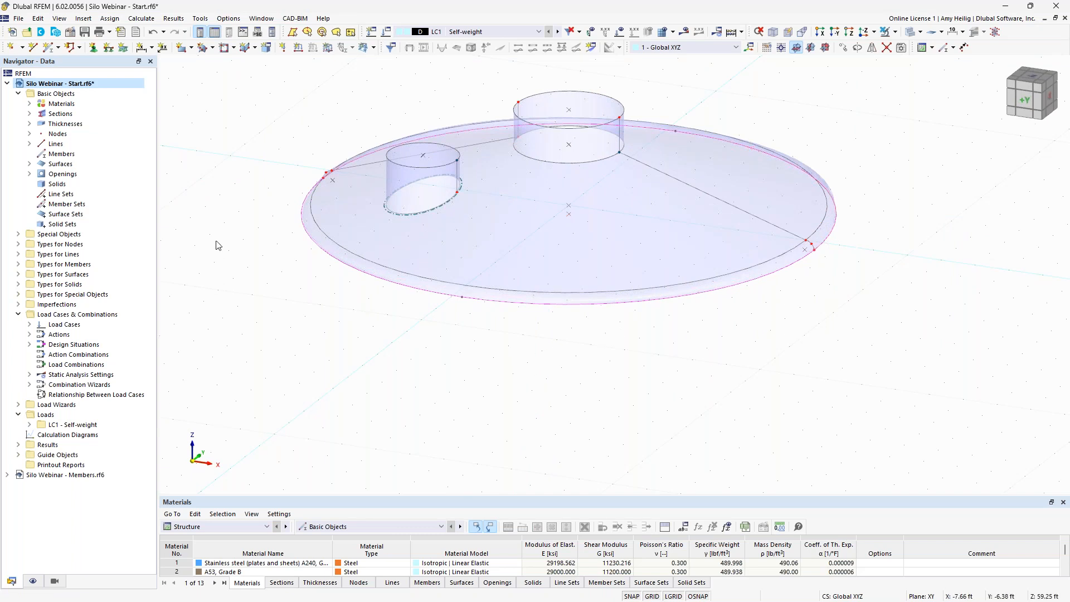
right_click(359, 272)
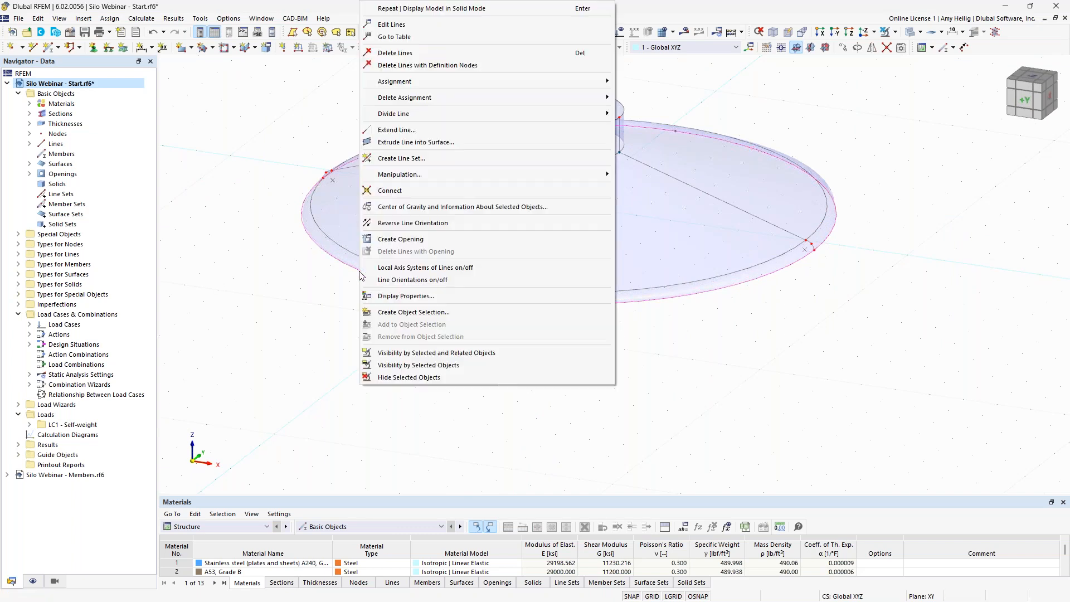
click(473, 142)
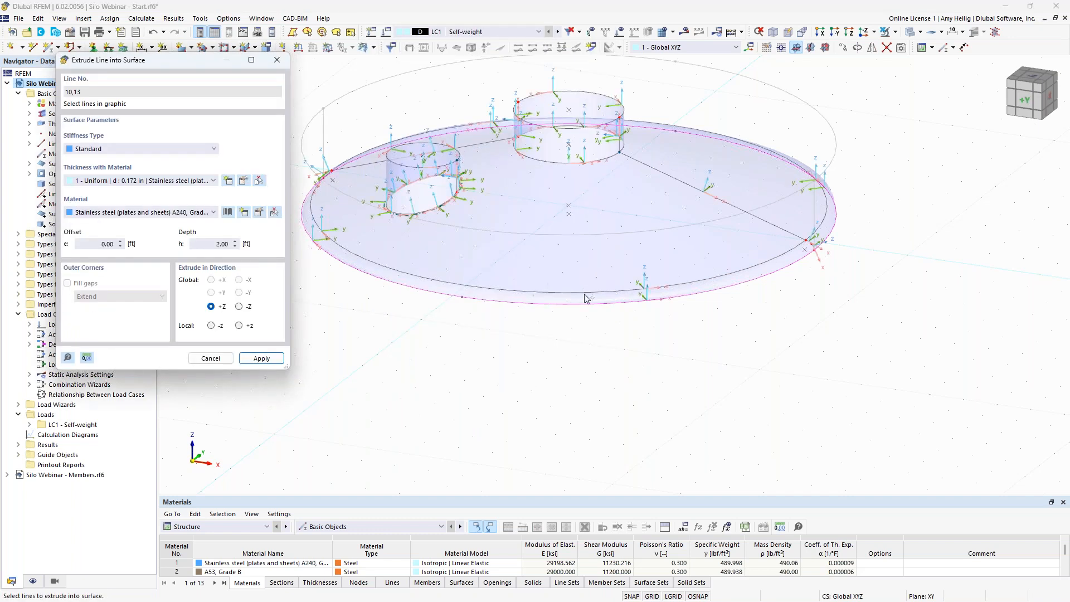
click(503, 355)
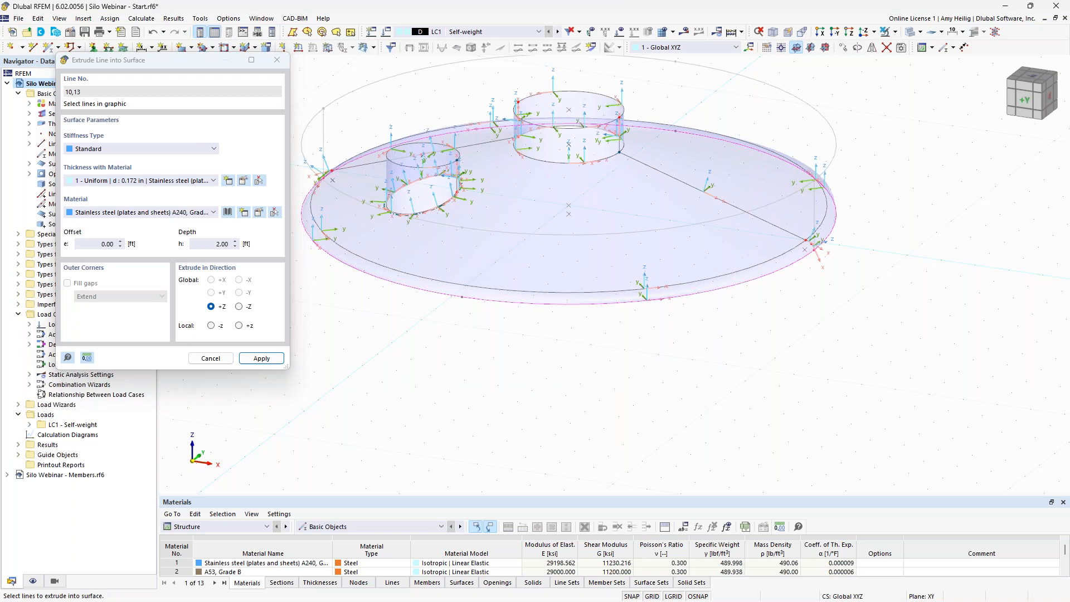
middle_drag(405, 352, 445, 376)
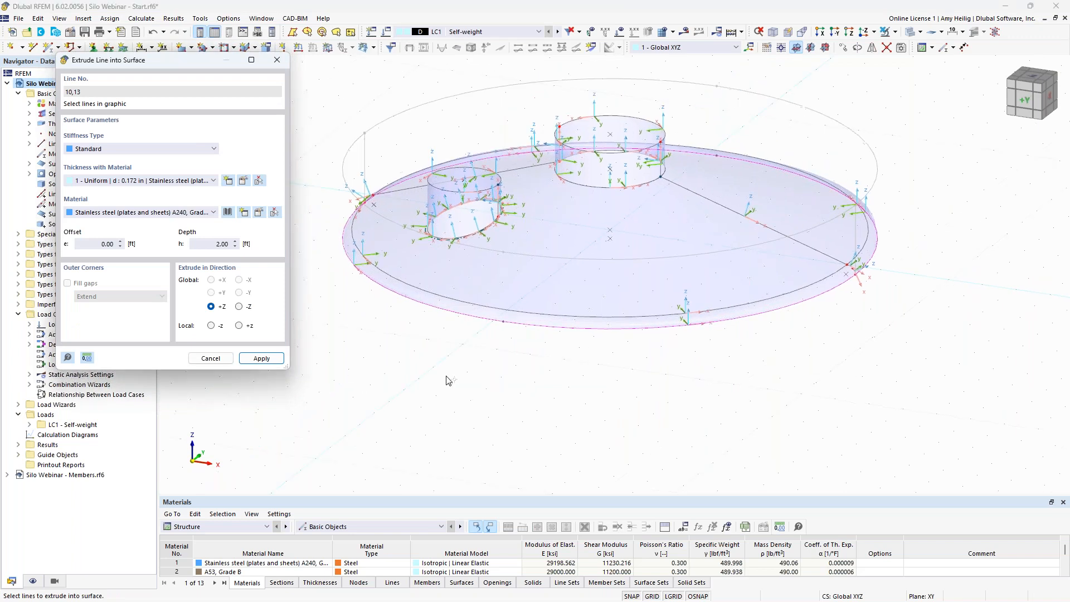
click(239, 307)
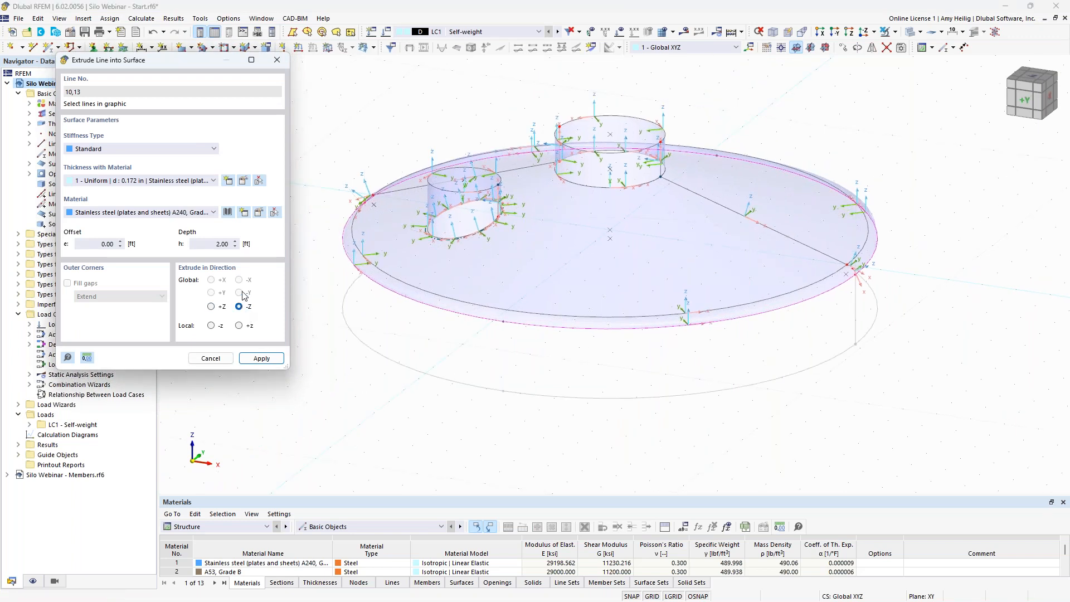
click(217, 245)
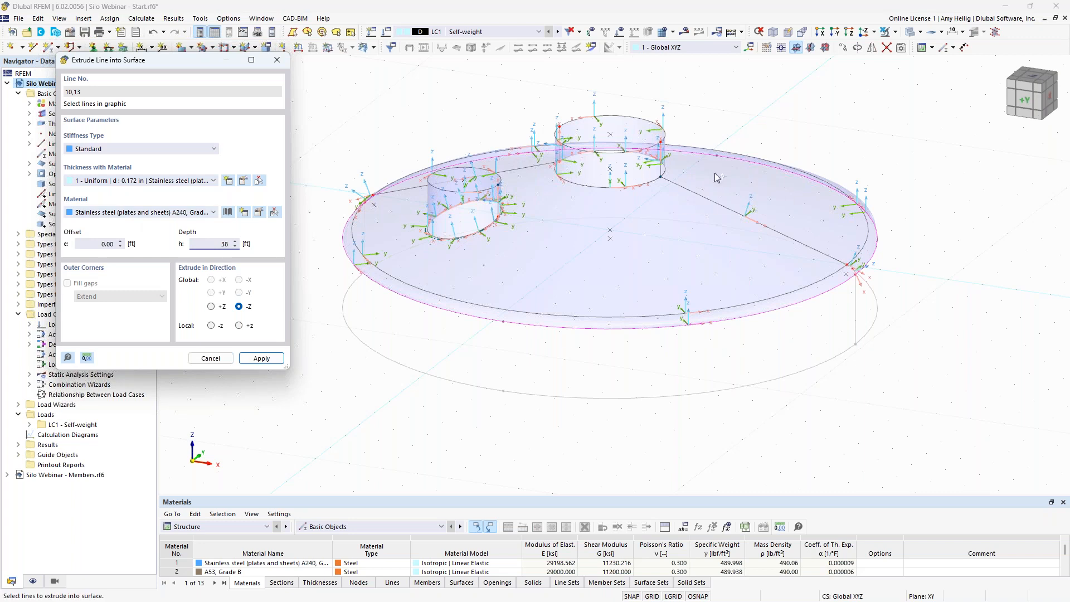
click(261, 358)
- Extrude the two arcs at the silo wall's lower edge into surfaces 3.5 ft deep in the -Z direction
scroll(653, 217, down, 4)
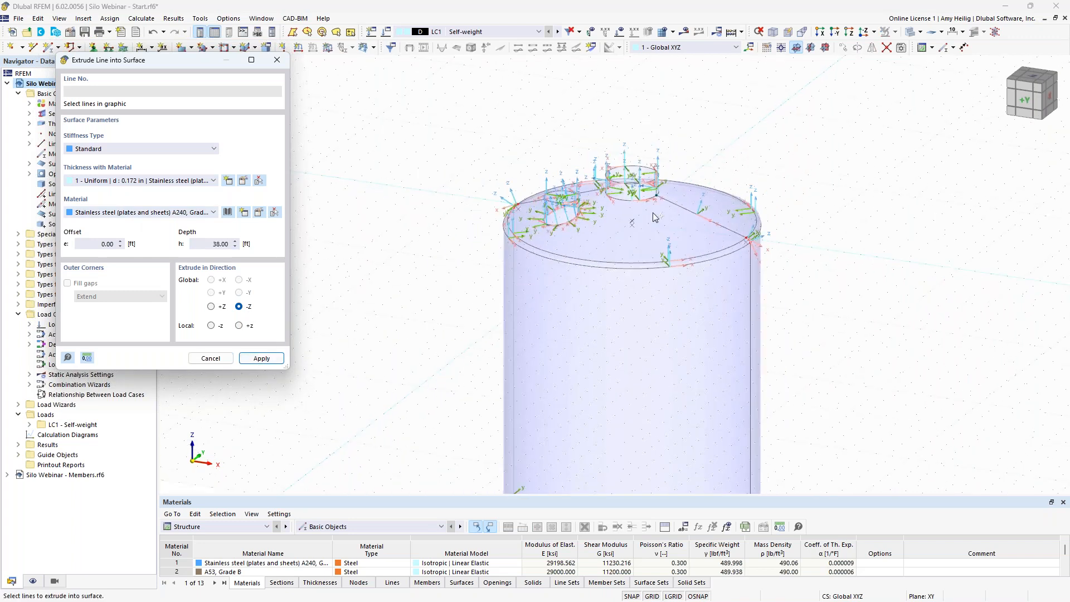
scroll(656, 218, down, 1)
middle_drag(647, 341, 620, 227)
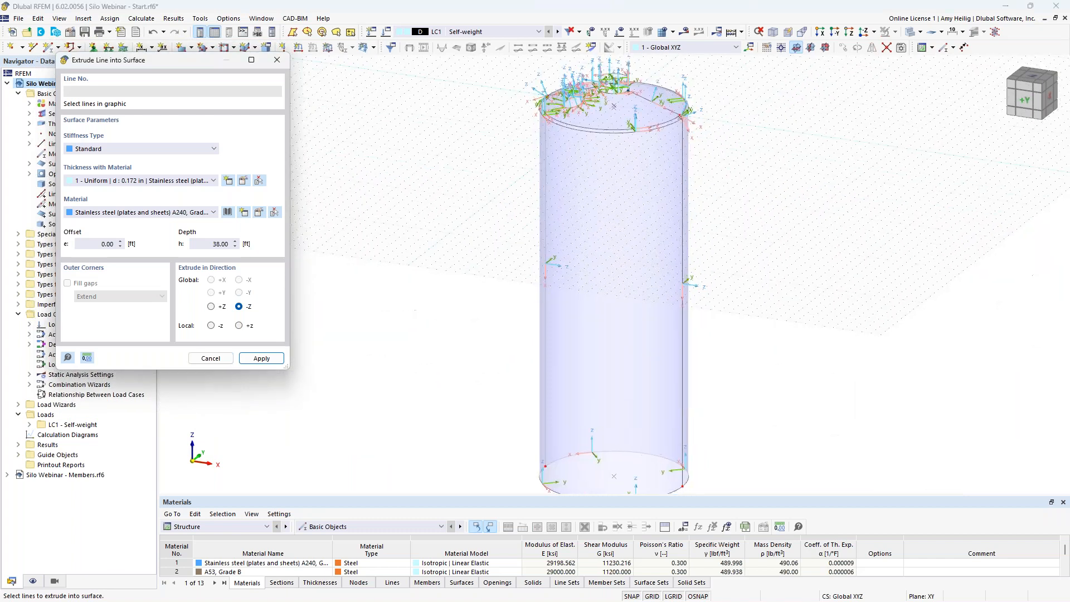
click(654, 597)
middle_drag(754, 379, 686, 294)
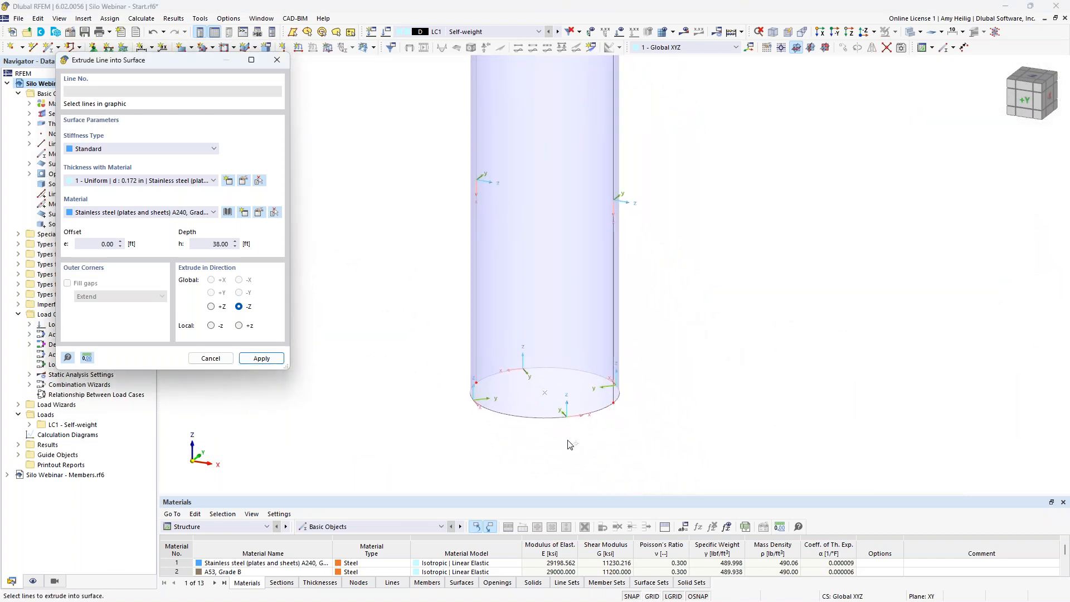
middle_drag(545, 444, 562, 374)
scroll(570, 364, up, 3)
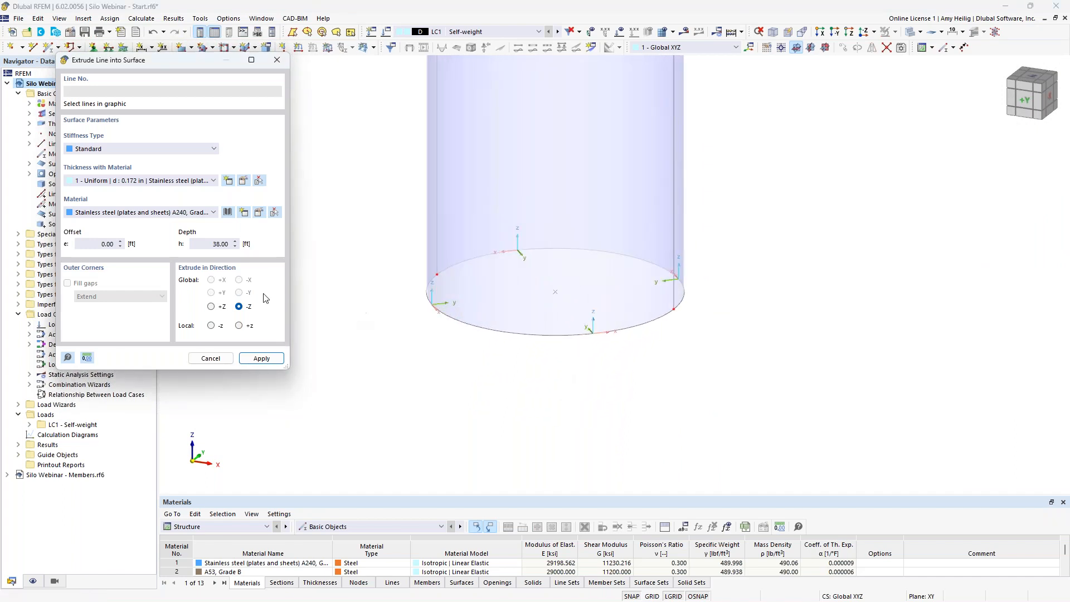
drag(211, 246, 235, 252)
text(3.5)
click(446, 313)
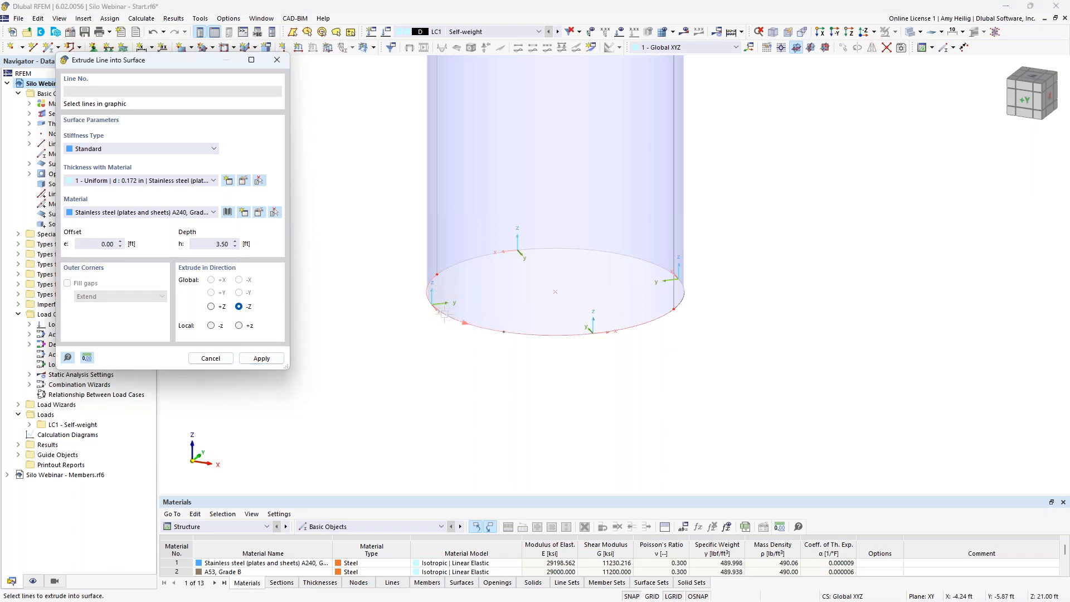
click(471, 259)
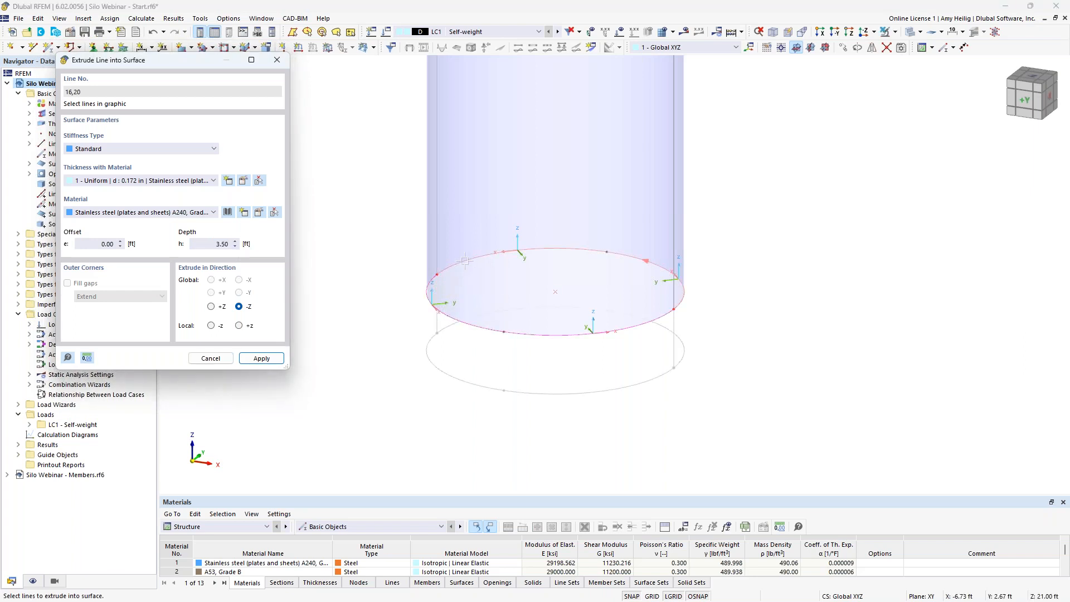
click(260, 358)
- Extrude the two bottom arcs of the 3.5 ft wall ring another 1.5 ft in the -Z direction
drag(214, 247, 242, 247)
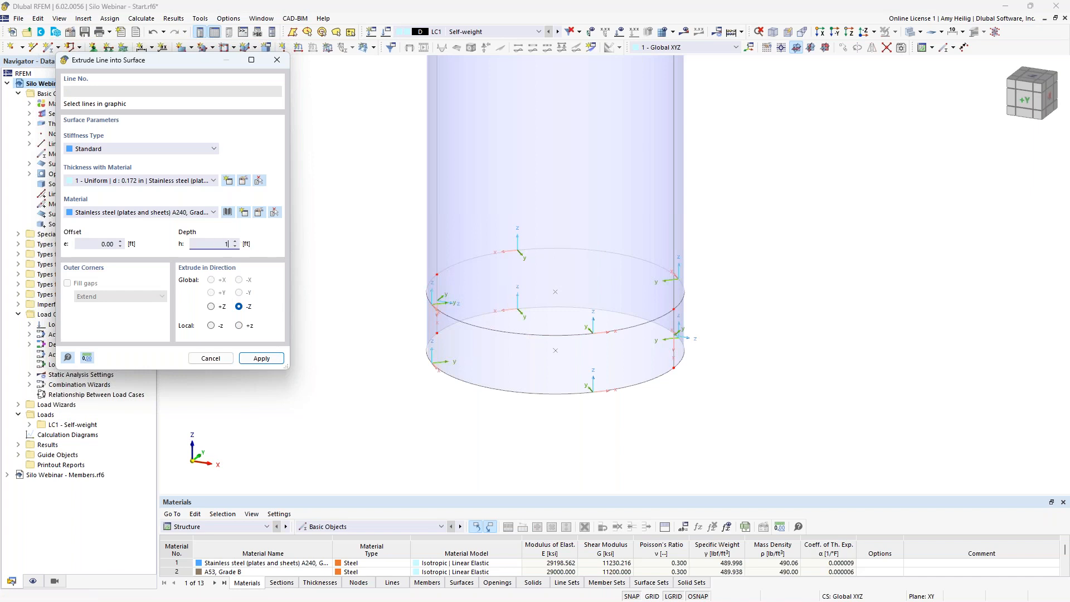
text(1.5)
click(519, 392)
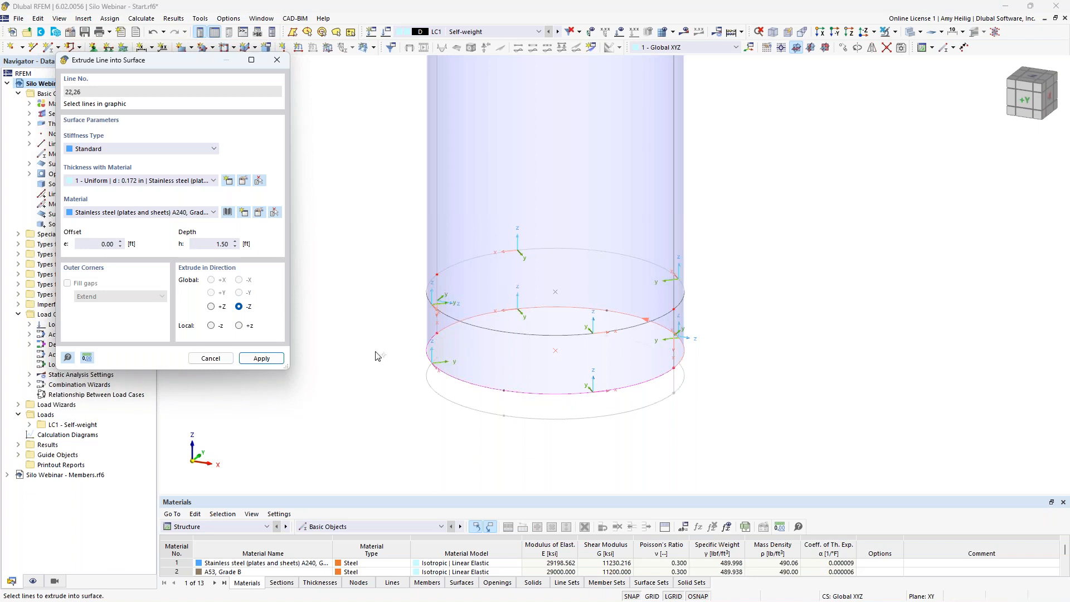
click(261, 358)
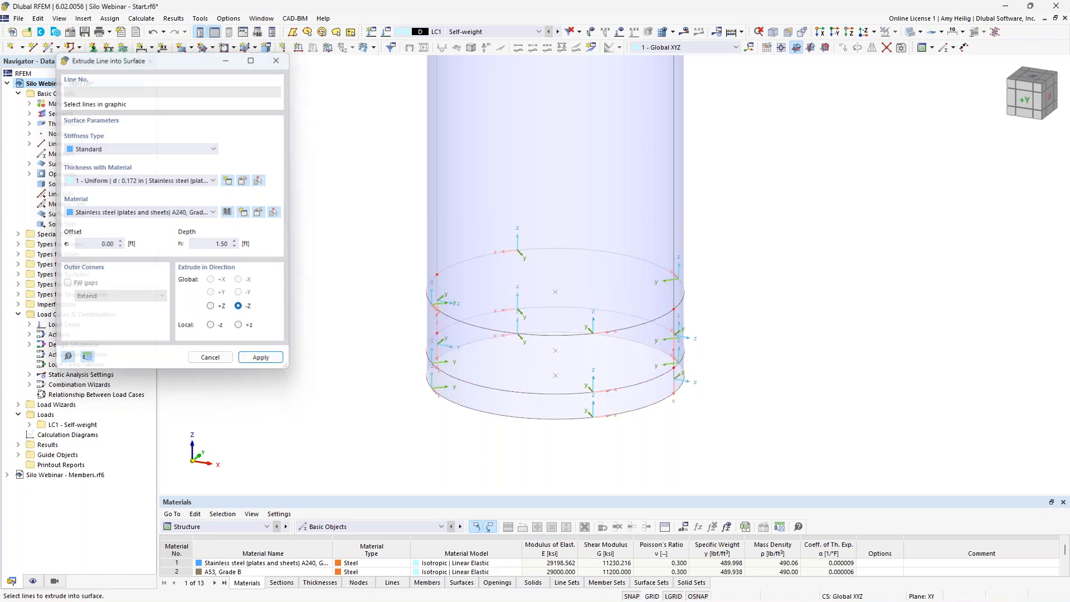
key(Escape)
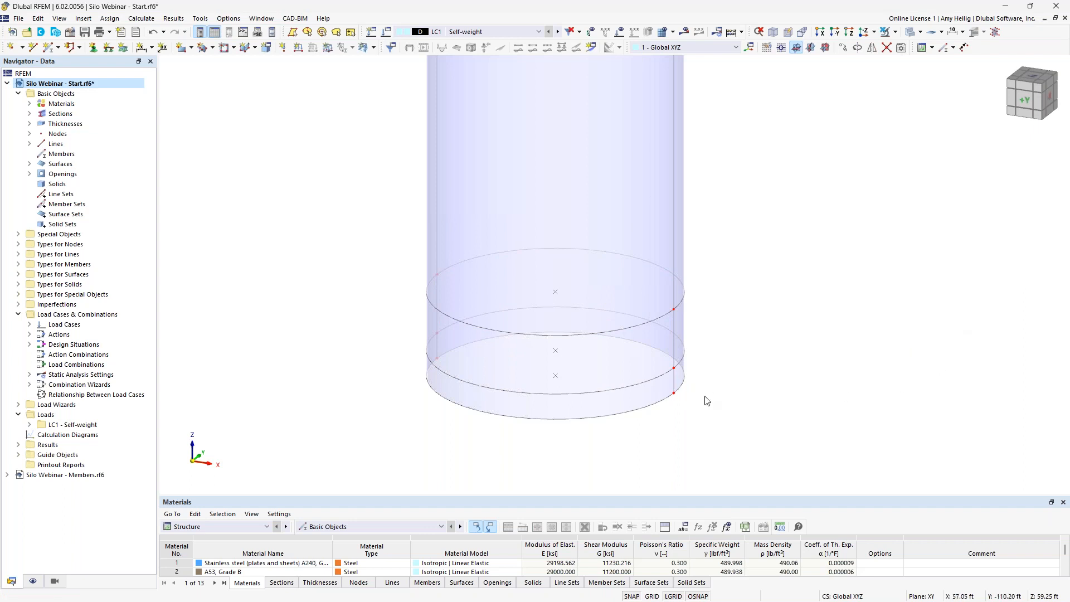
- Create a node on the global X axis below the silo wall at X 1.5 ft, Y 0 ft, Z 0 ft
ctrl+middle_drag(700, 413, 729, 303)
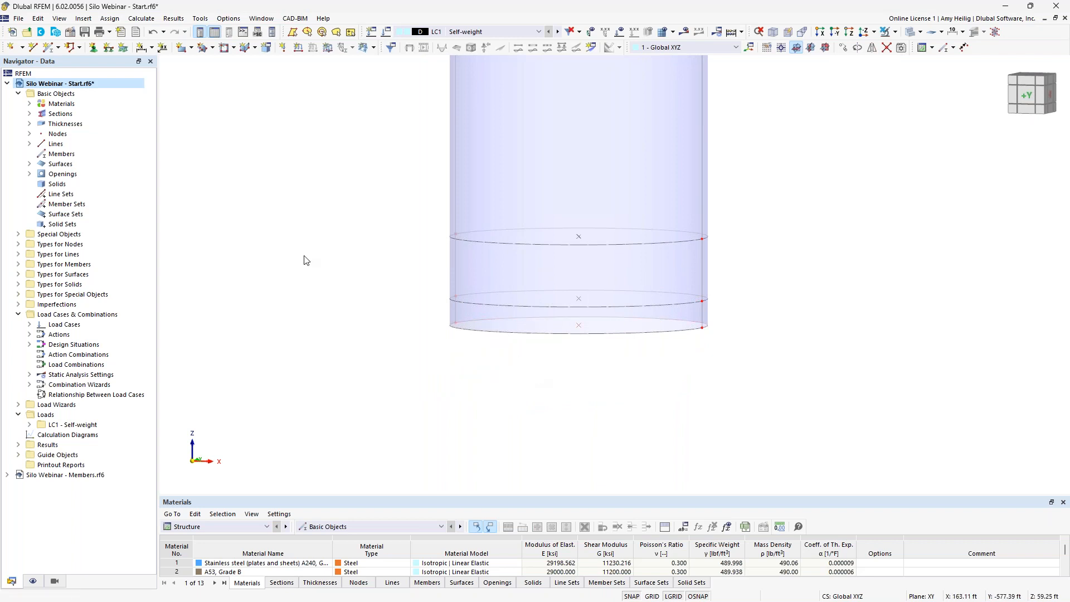
click(12, 48)
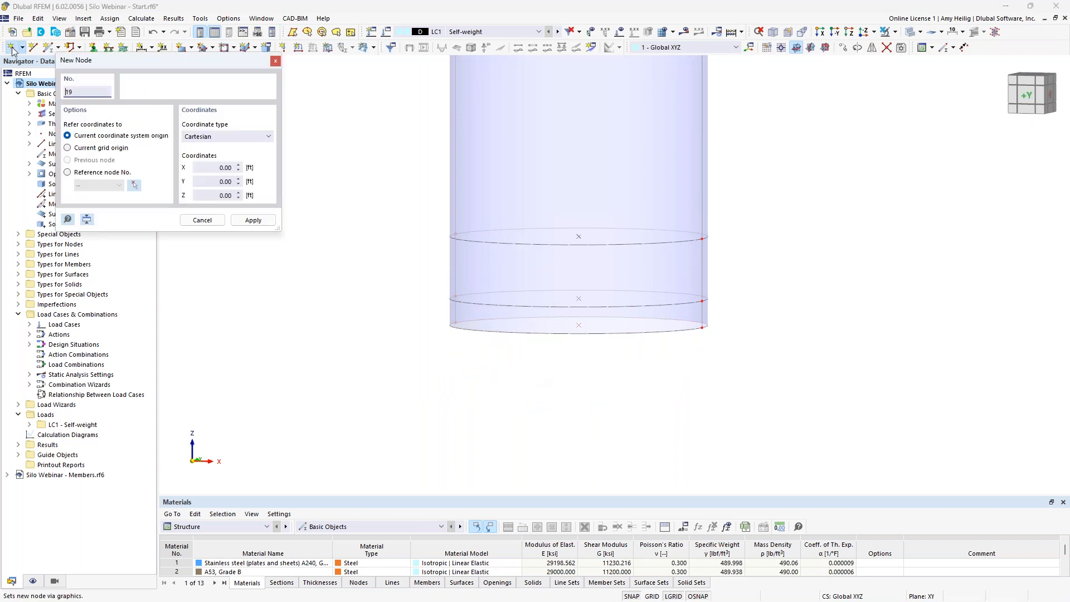
drag(106, 62, 237, 145)
click(353, 251)
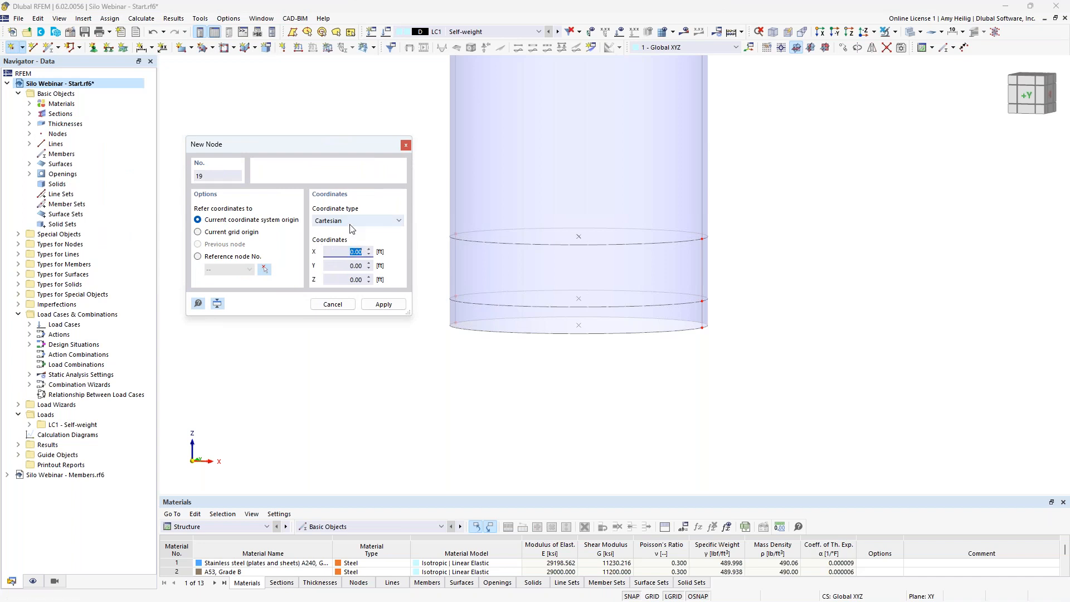
text(1.5)
key(Tab)
key(Tab)
key(Return)
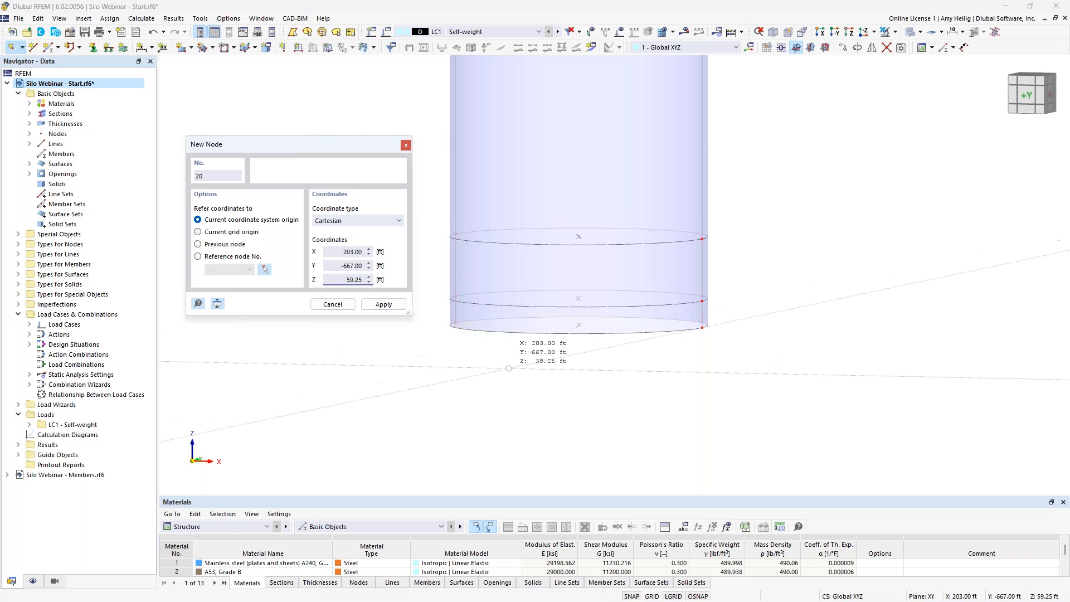
scroll(536, 368, down, 2)
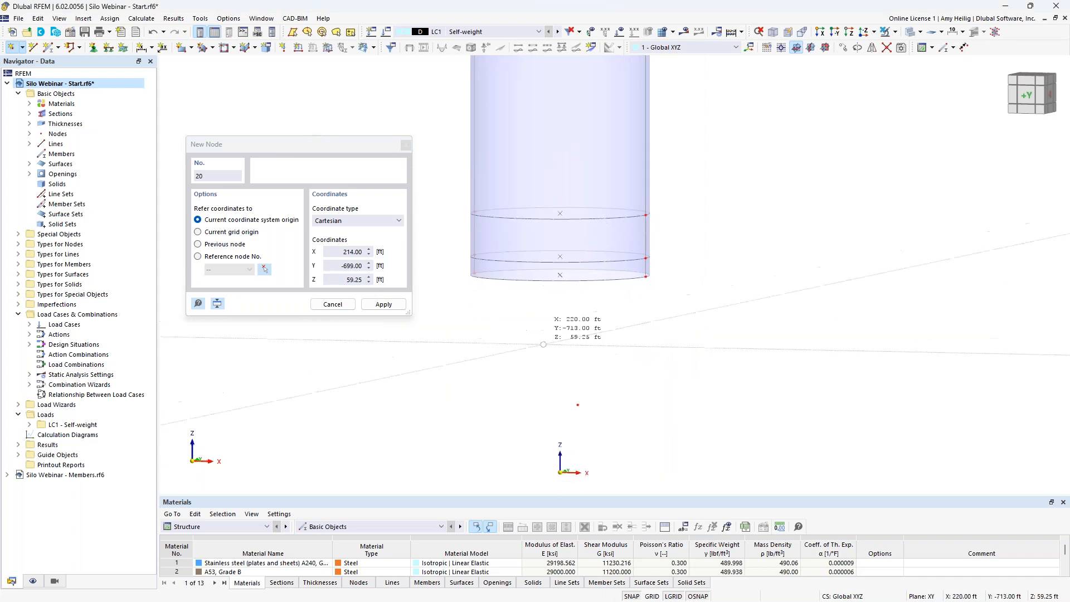
key(Escape)
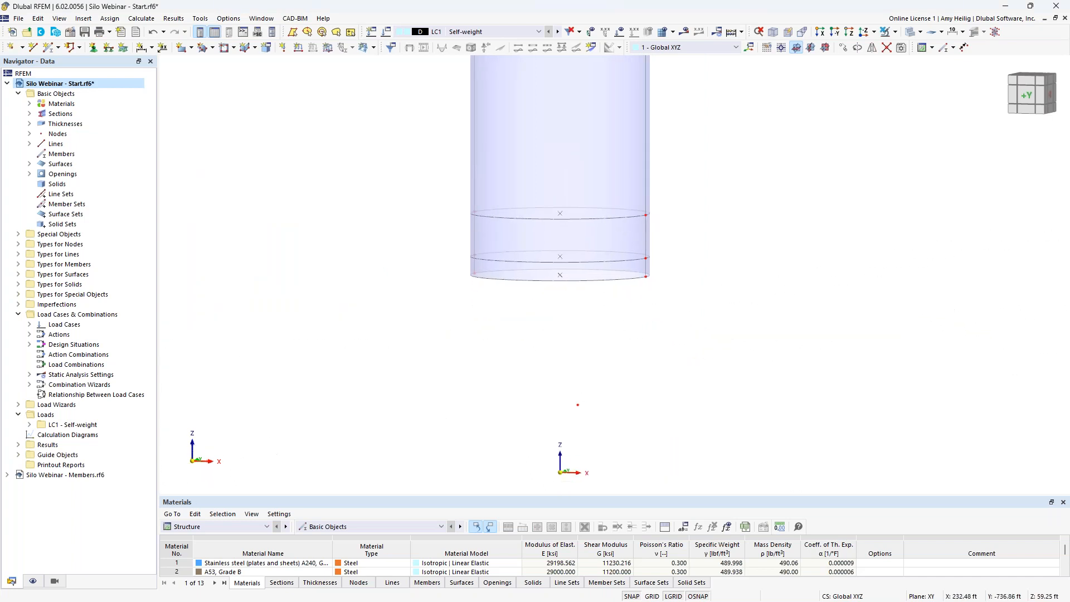
- Draw a single line from the wall seam node at Z 17.50 ft down to the free node at X 1.5 ft
mouse_move(614, 361)
ctrl+middle_down()
mouse_move(645, 366)
mouse_move(612, 379)
ctrl+middle_up()
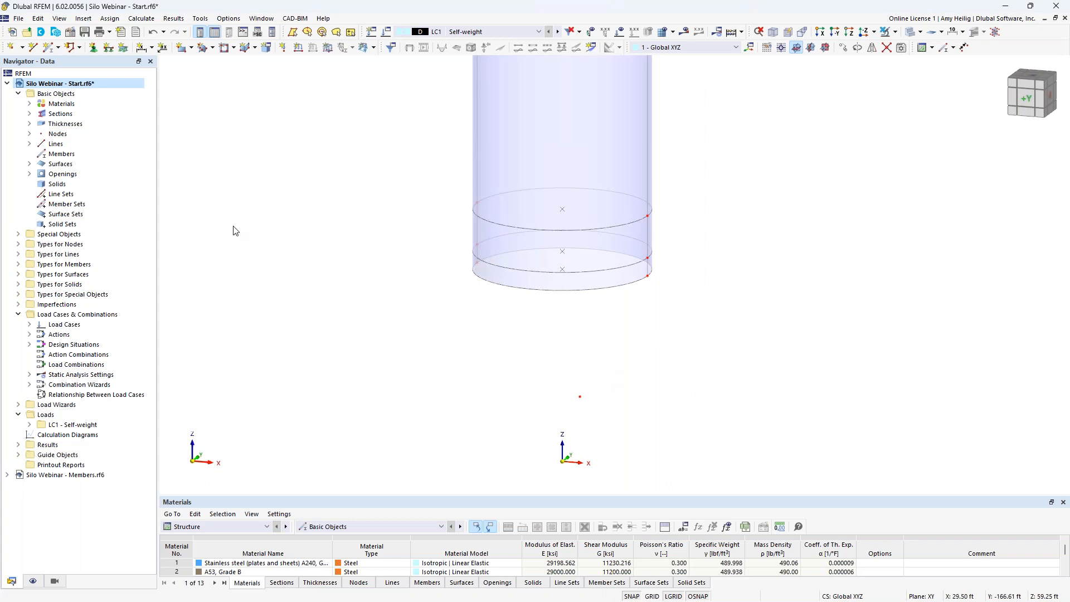
click(34, 50)
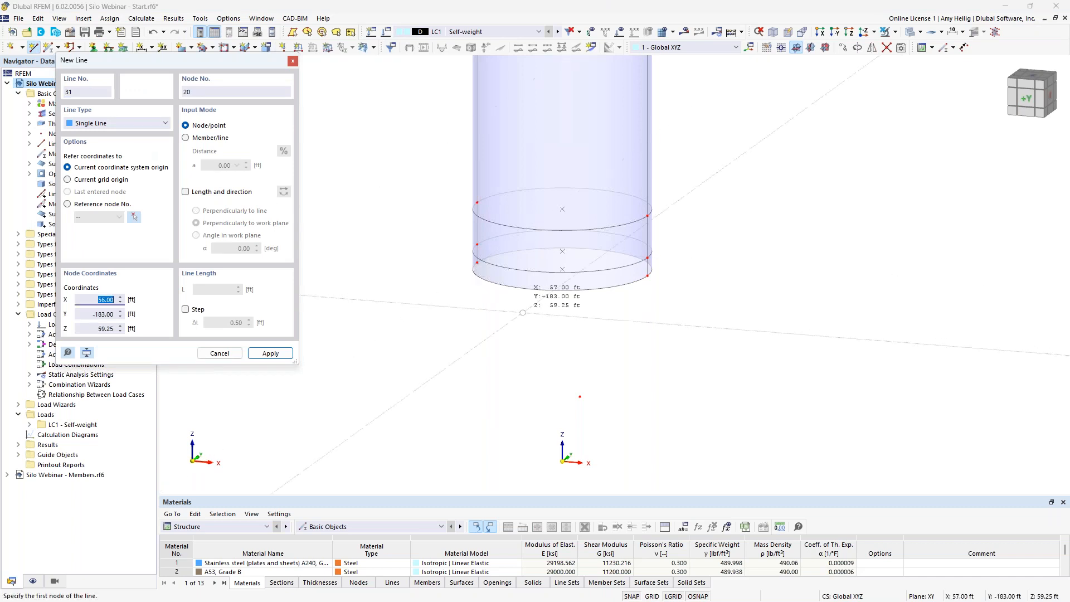
scroll(627, 344, up, 2)
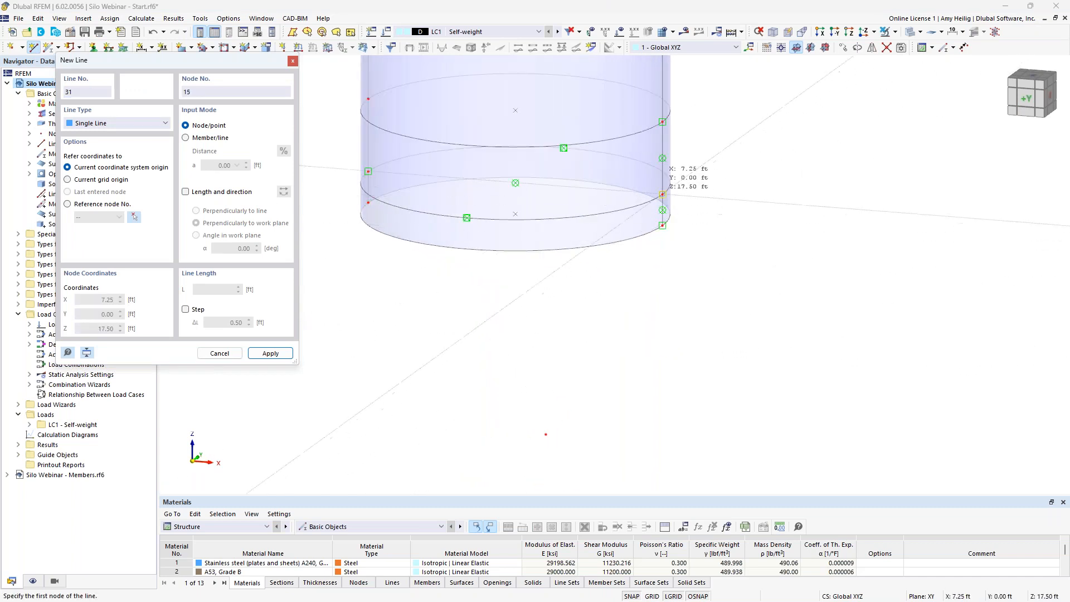
click(662, 194)
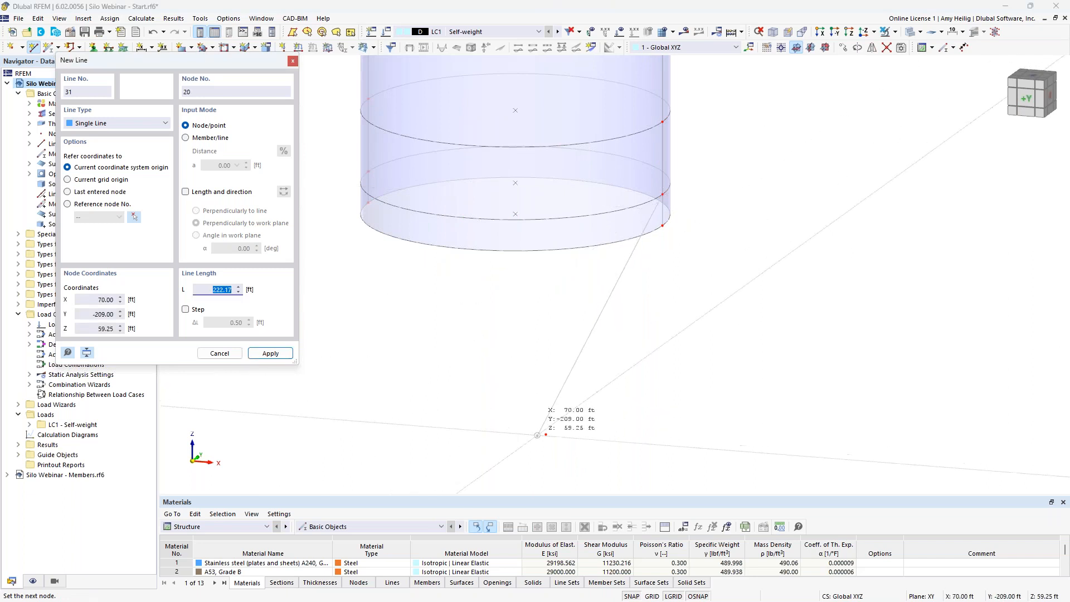
click(545, 431)
key(Escape)
key(Escape)
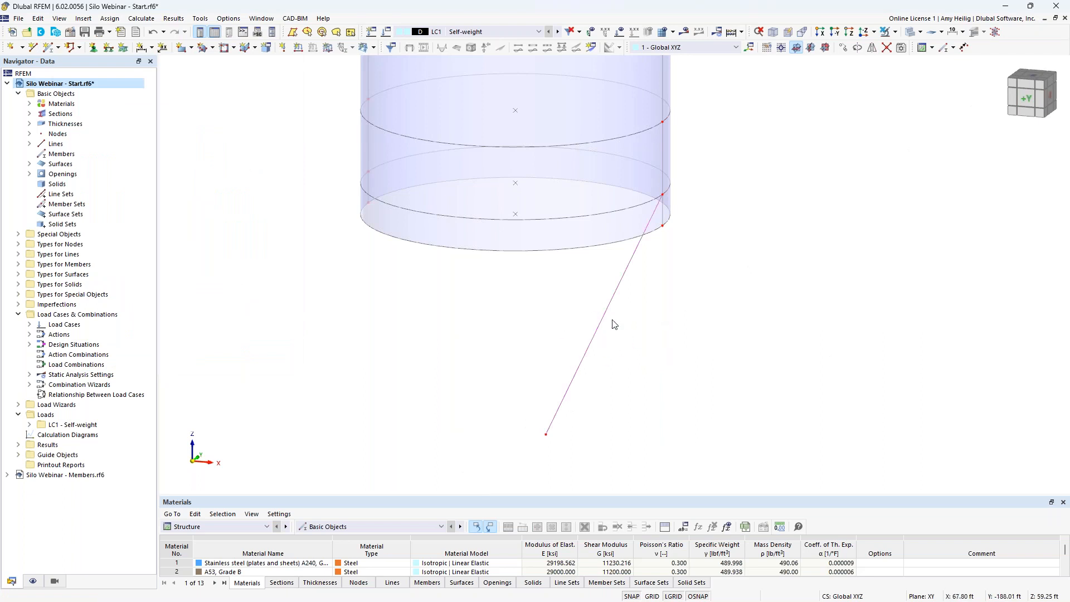
- Rotate-copy the sloped line about the global Z axis through the origin in two 180° steps, linking lines with surfaces along arcs to form the hopper
click(859, 49)
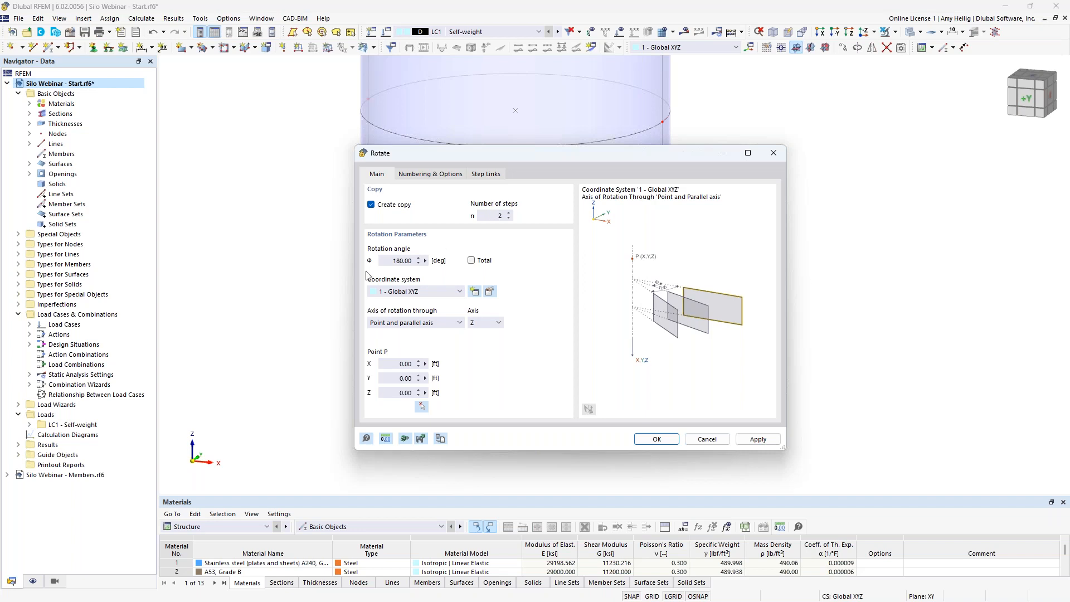
click(430, 175)
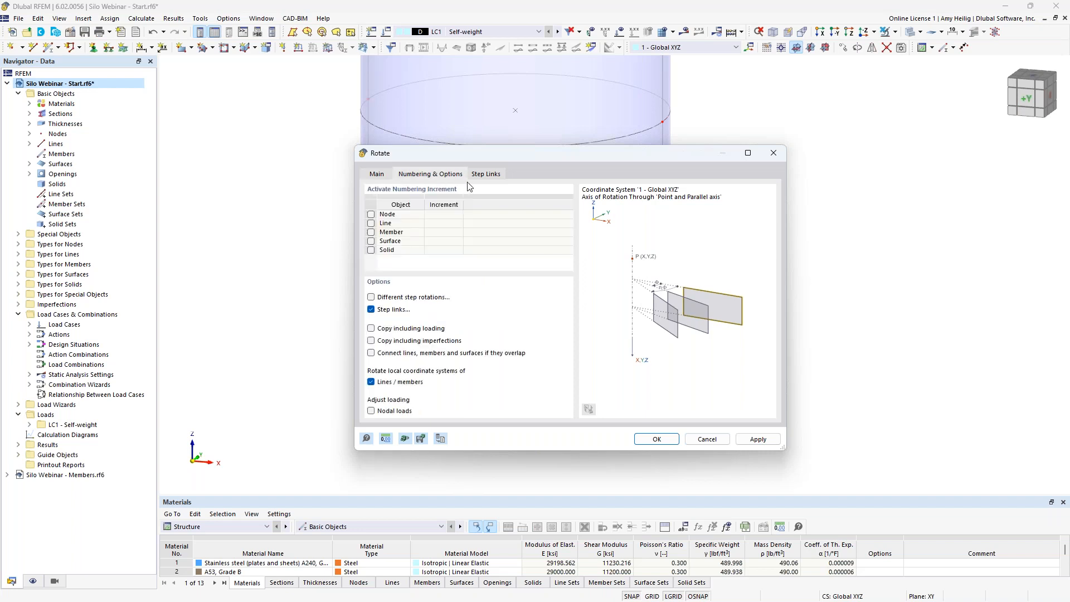
click(486, 175)
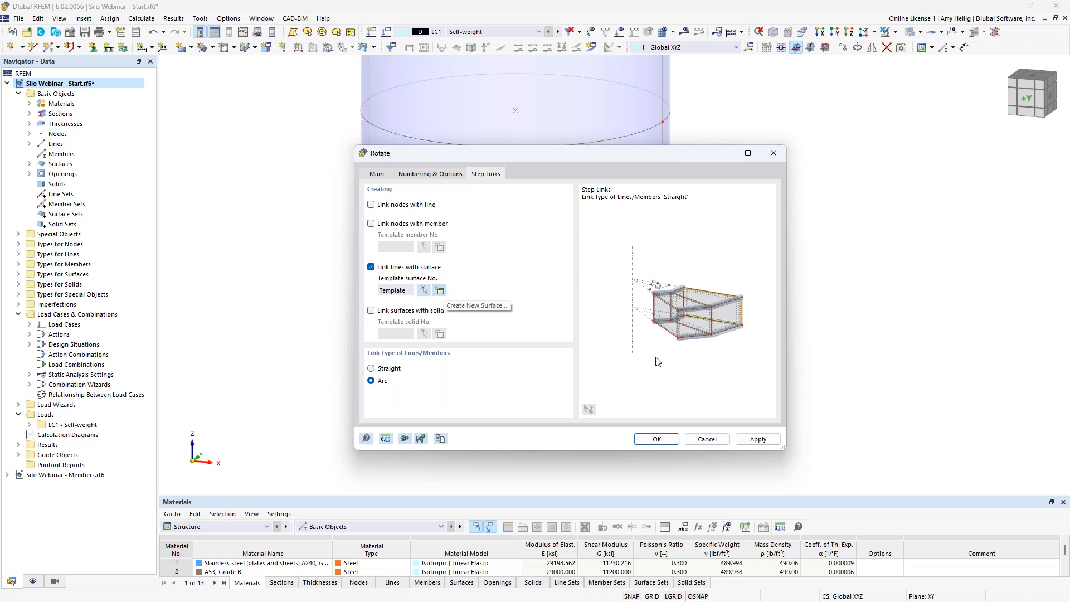
click(657, 439)
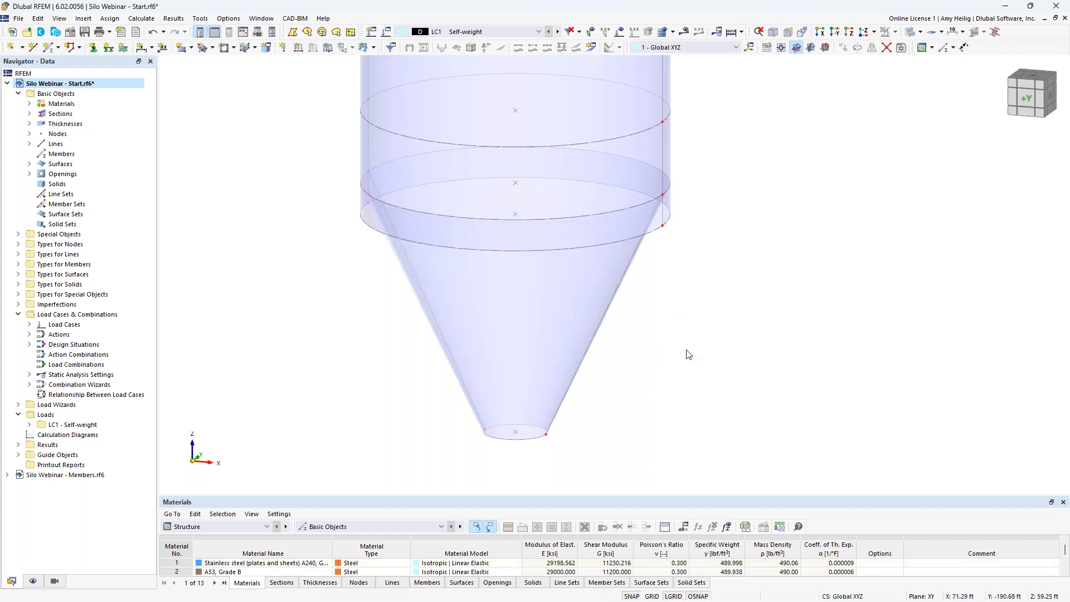
- Isolate the arcs at the top of the 3.5 ft wall ring and at the wall's bottom edge using visibility by selected and related objects
middle_drag(683, 299, 691, 322)
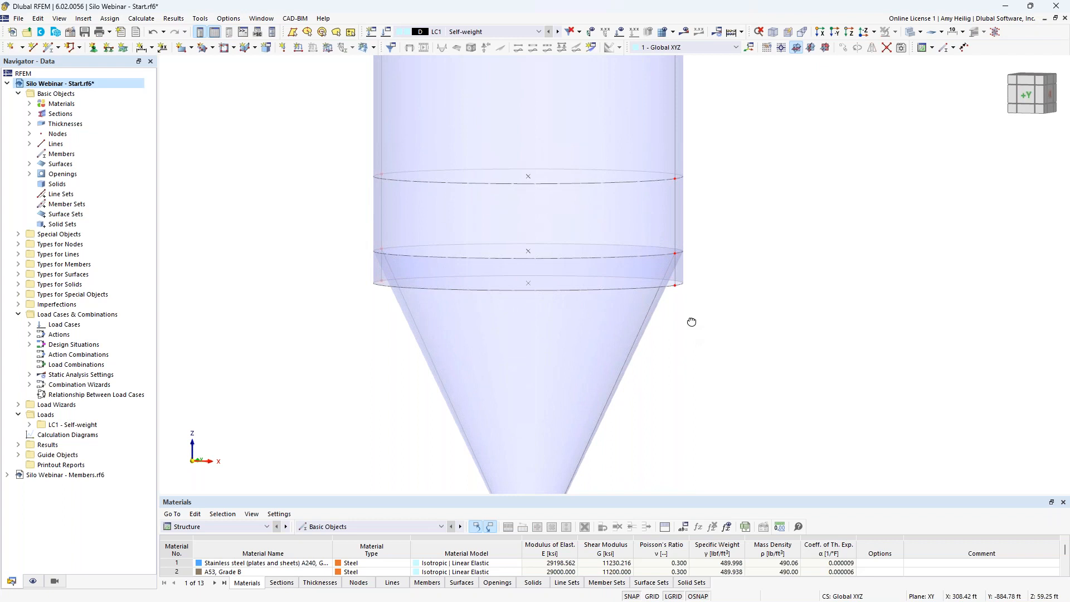
middle_drag(678, 354, 686, 284)
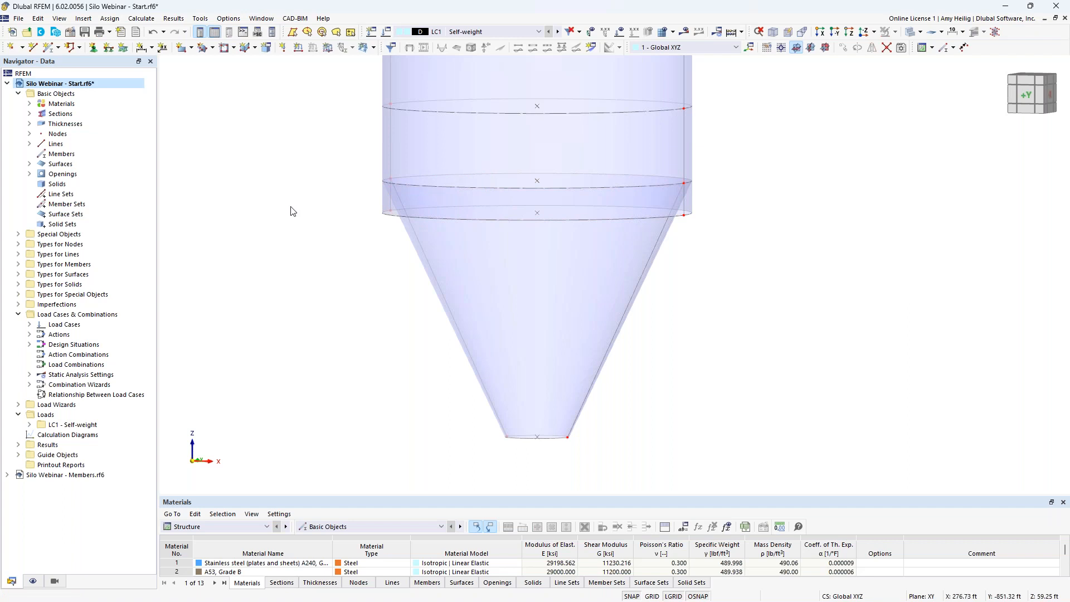
middle_drag(289, 212, 298, 251)
drag(365, 127, 724, 174)
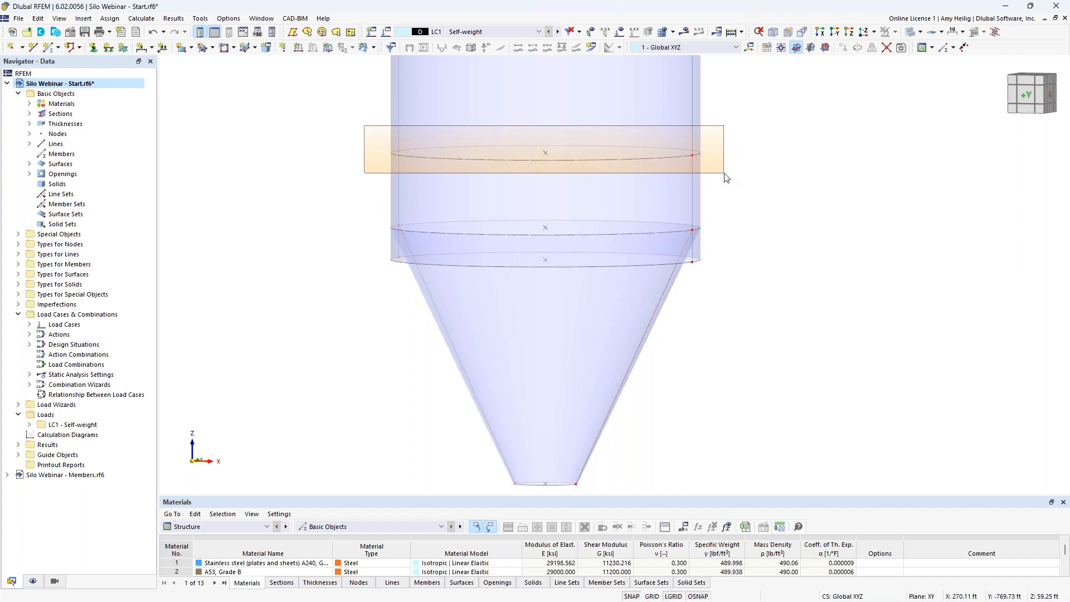
drag(725, 177, 725, 175)
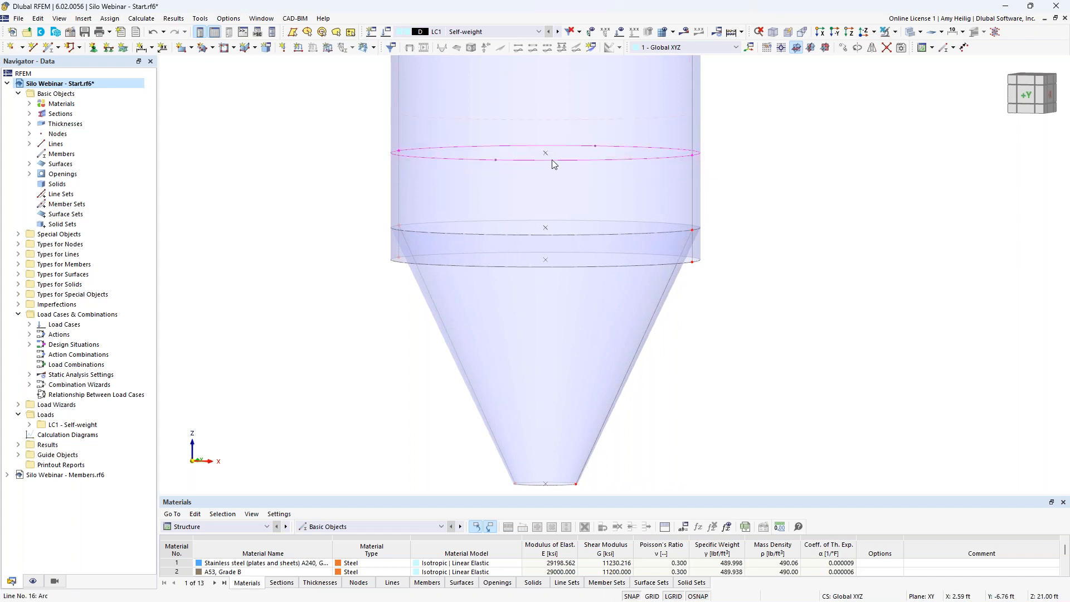
drag(374, 247, 718, 273)
click(894, 32)
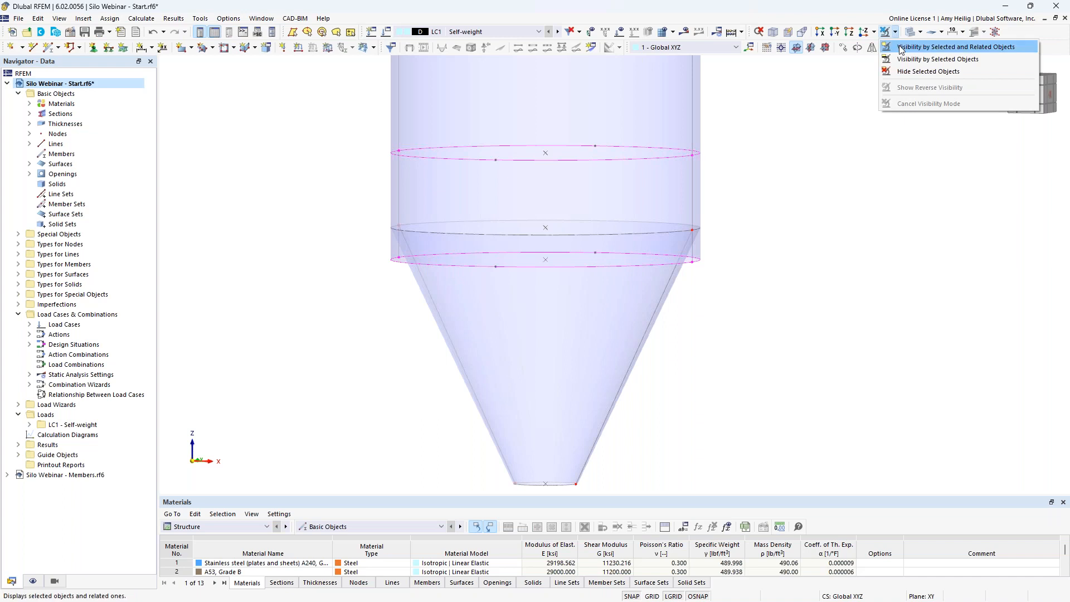
click(902, 47)
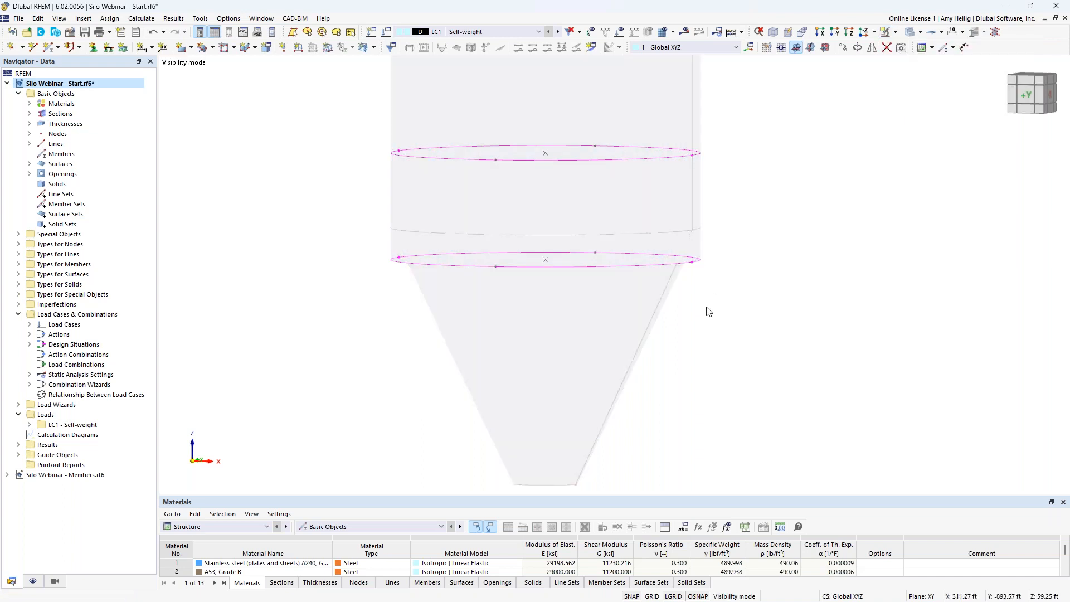
click(712, 304)
- Create parallel lines offset 0.5 ft in the -y direction from the two arcs of the upper circle
ctrl+middle_drag(753, 287, 738, 304)
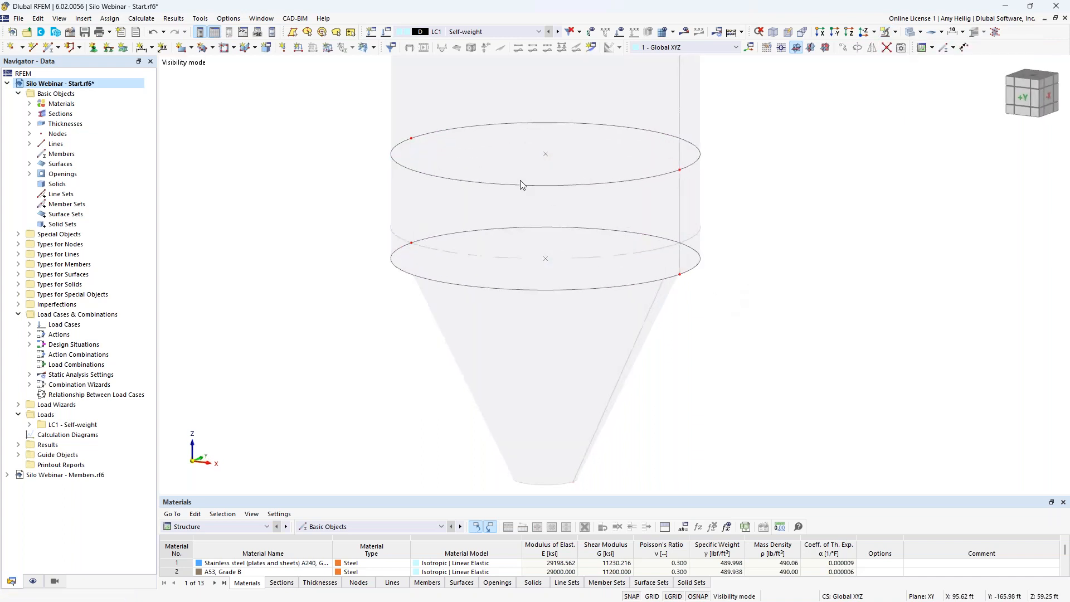
drag(389, 112, 730, 198)
right_click(622, 185)
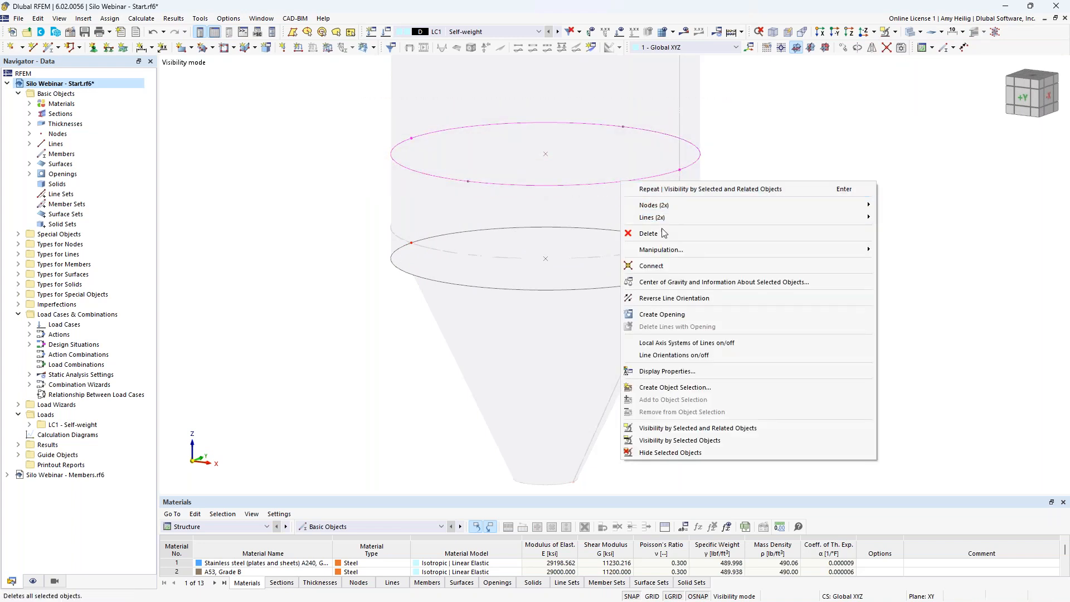
mouse_move(664, 250)
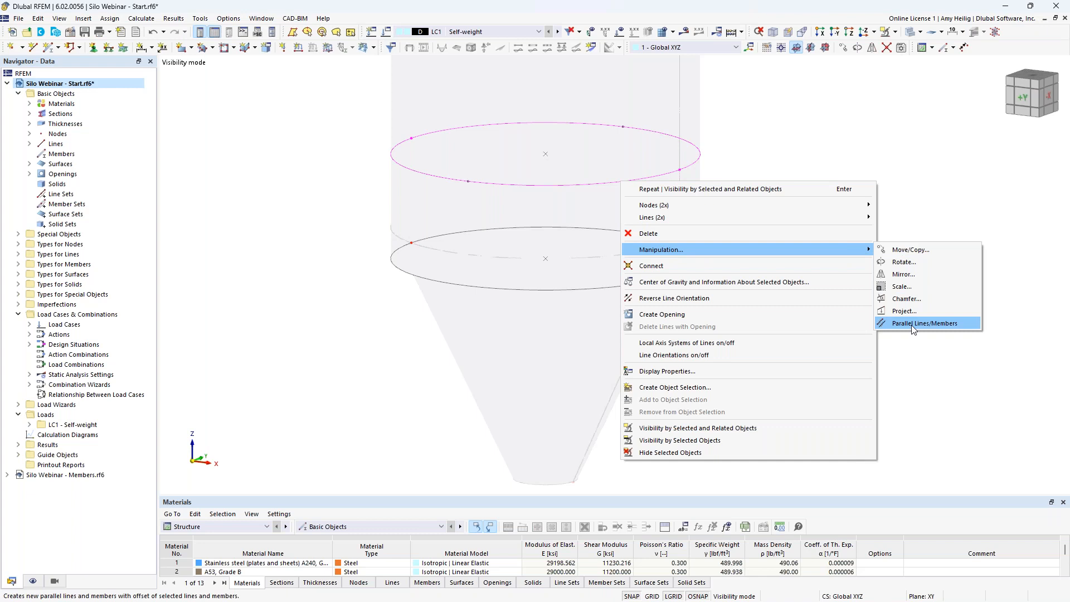
click(913, 323)
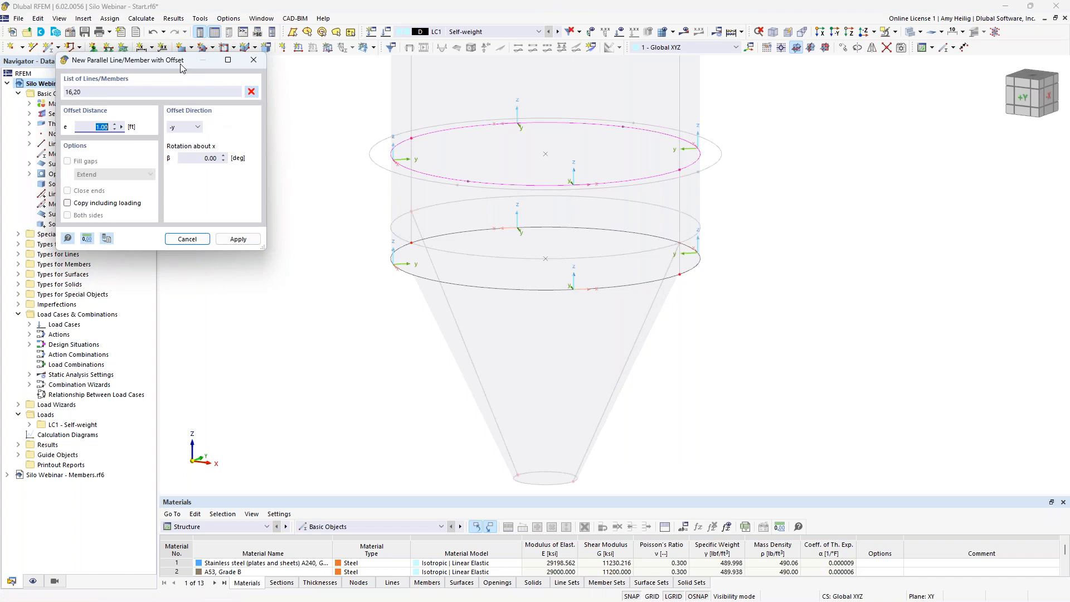
drag(179, 64, 240, 103)
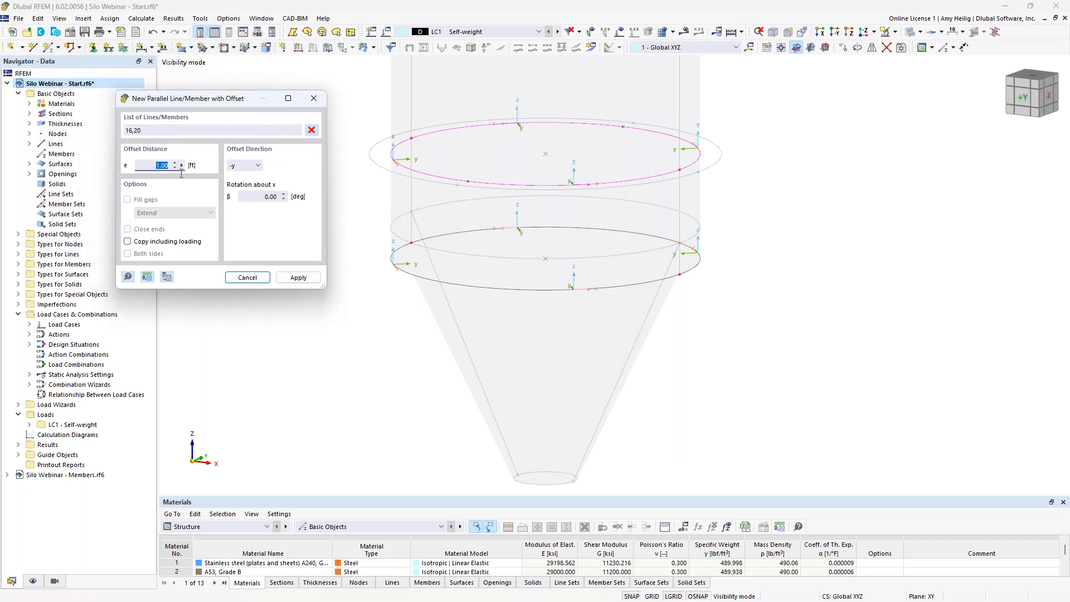
text(0.5)
click(298, 278)
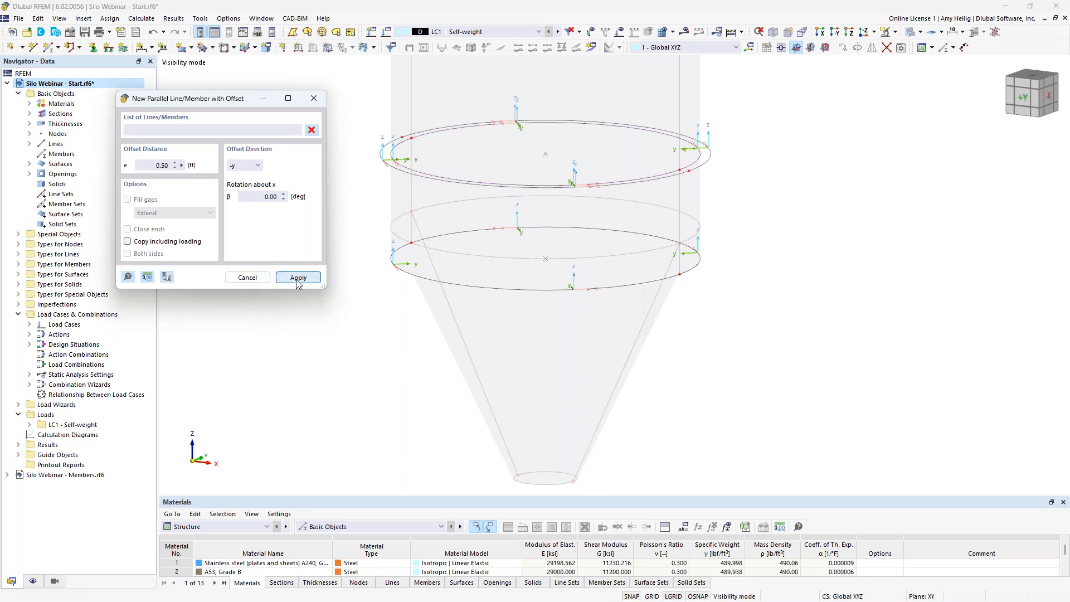
- Offset the two arcs of the wall's bottom circle outward by 0.5 ft in the -y direction
click(397, 272)
click(427, 236)
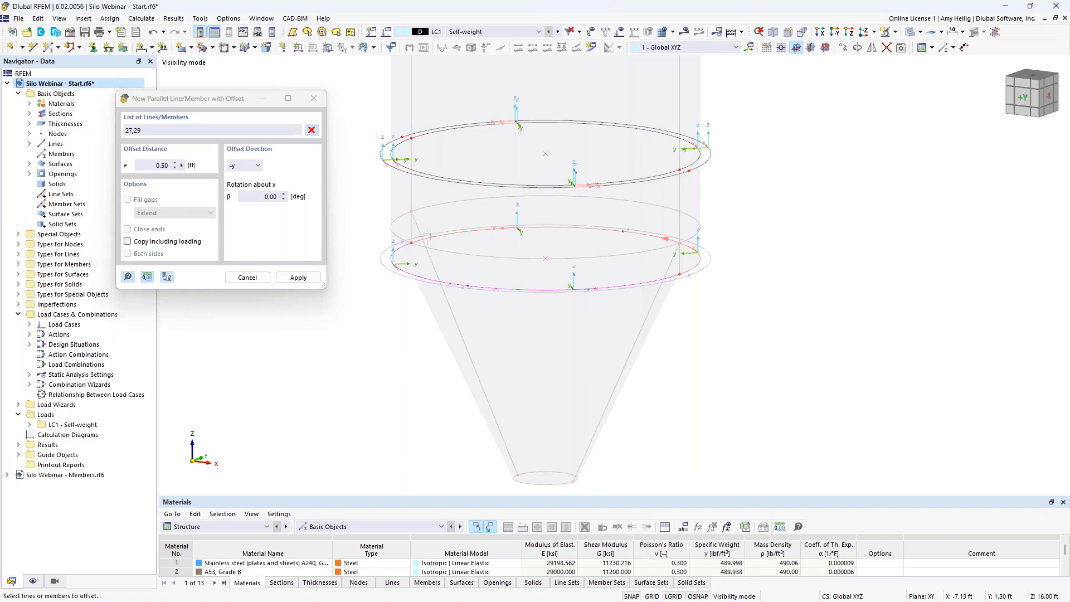
click(298, 277)
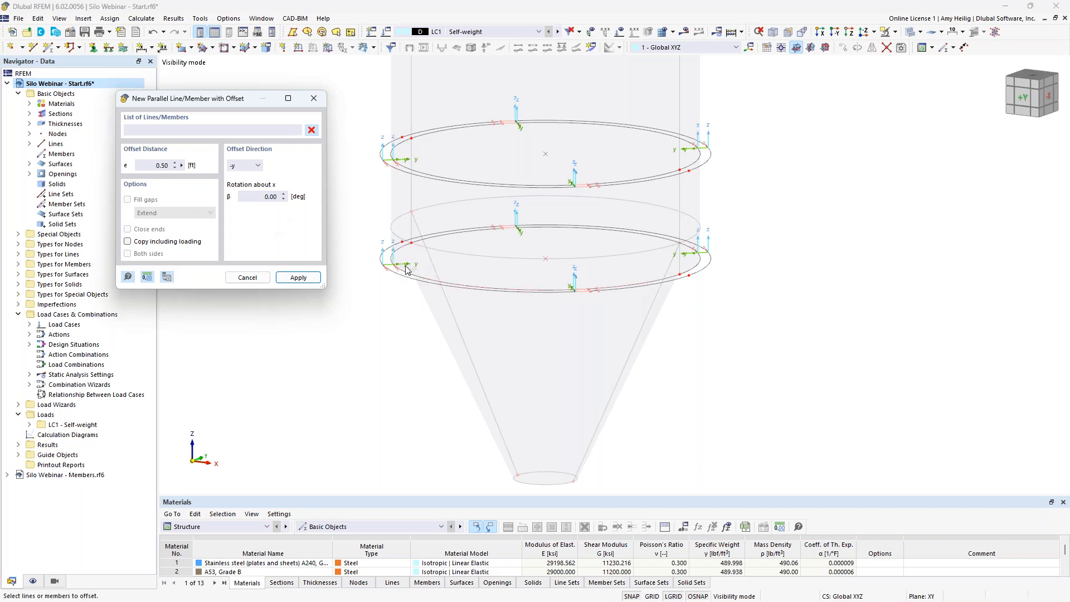
- Offset the wall's two bottom edge arcs inward by 0.5 ft in the +y direction and end the parallel line command
click(258, 166)
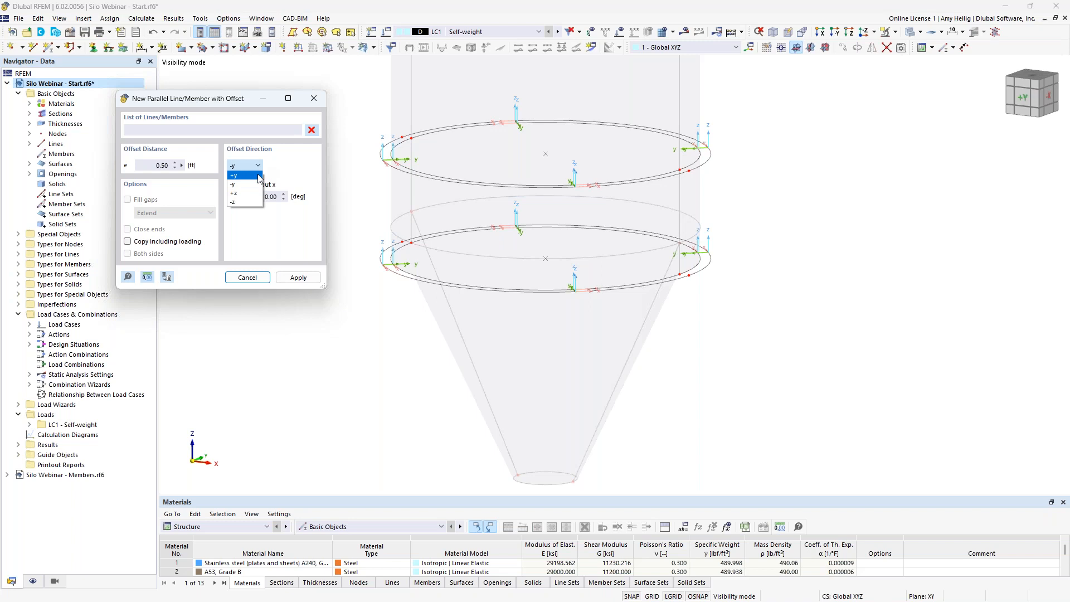
click(258, 176)
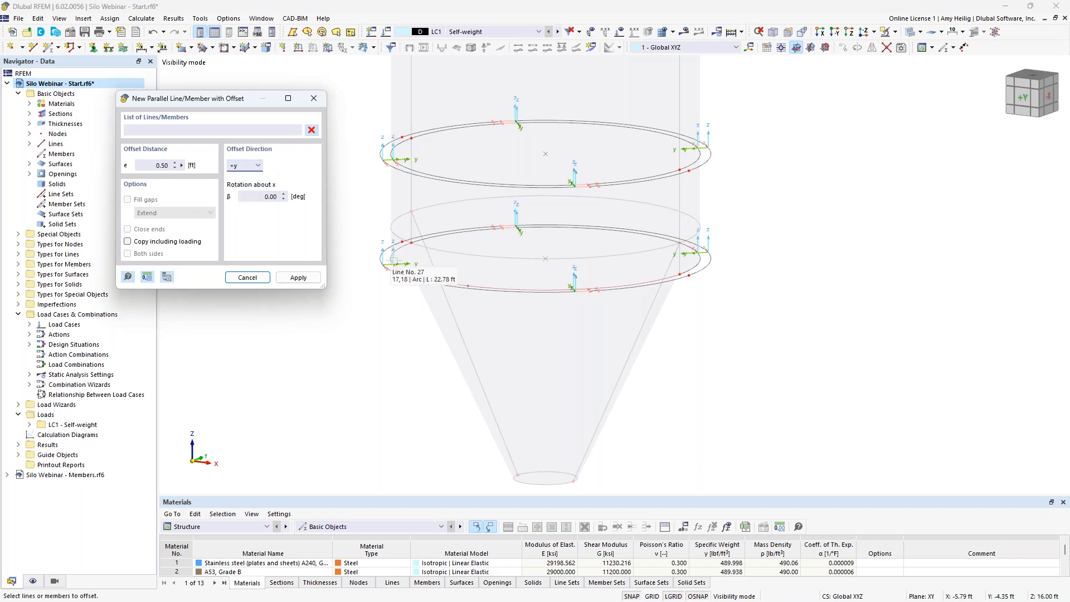
click(468, 286)
click(420, 239)
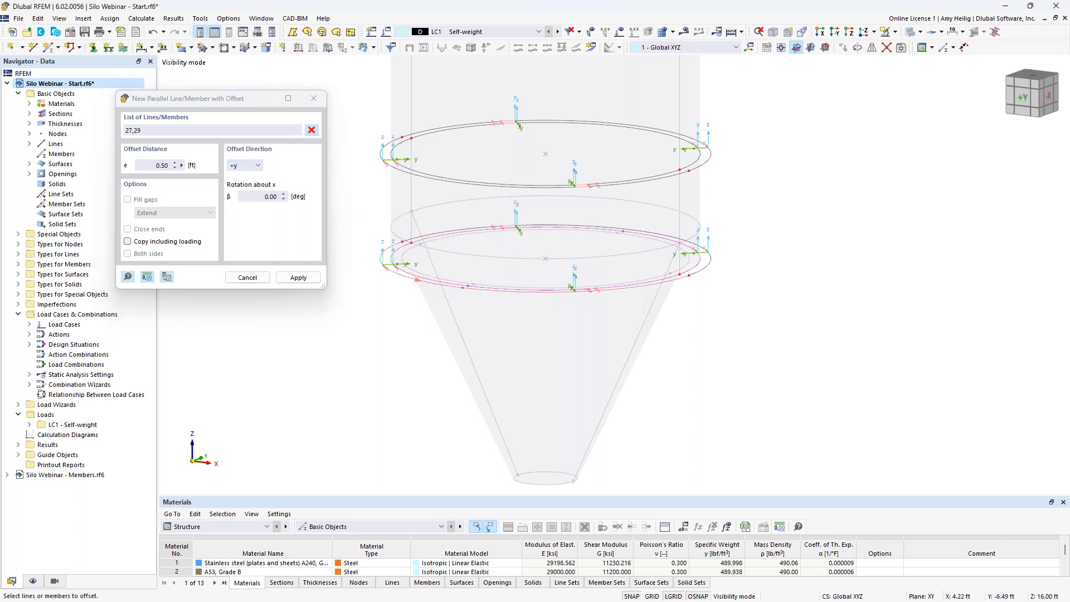
click(320, 281)
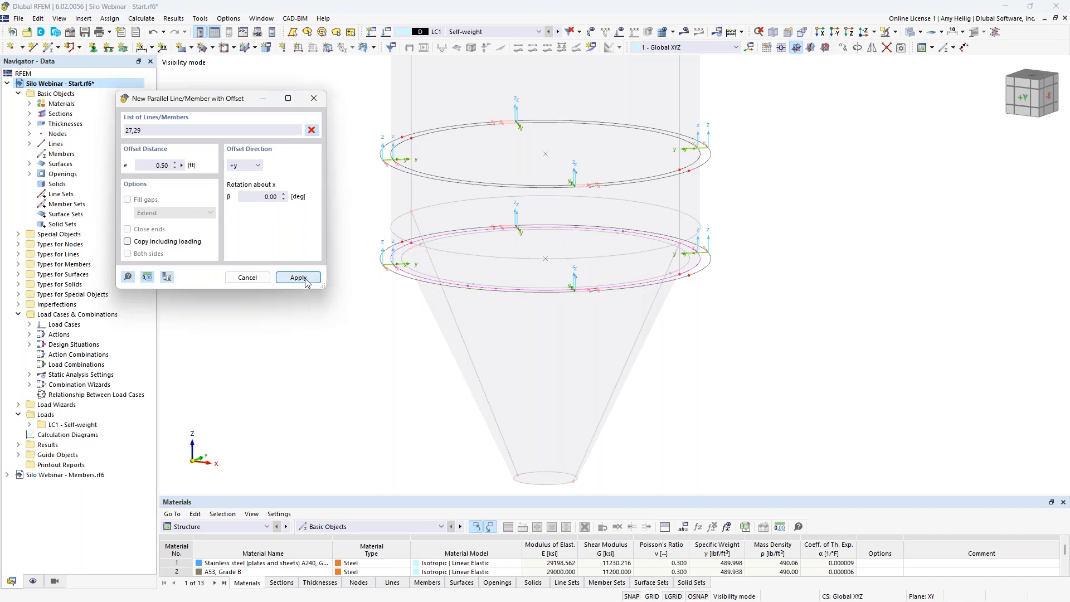
right_click(380, 319)
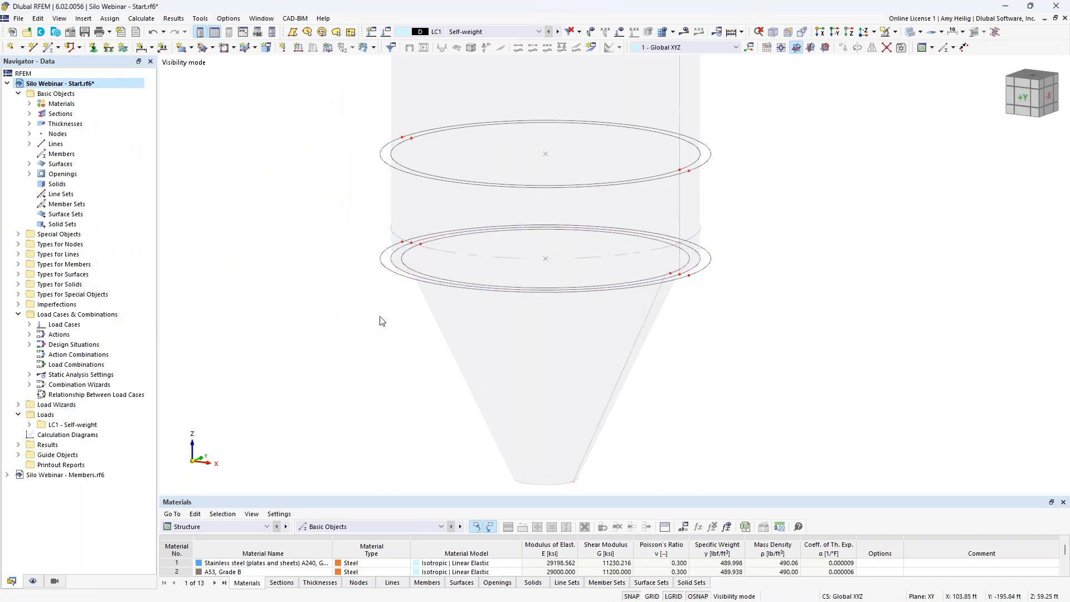
middle_drag(381, 298, 358, 336)
scroll(363, 311, up, 1)
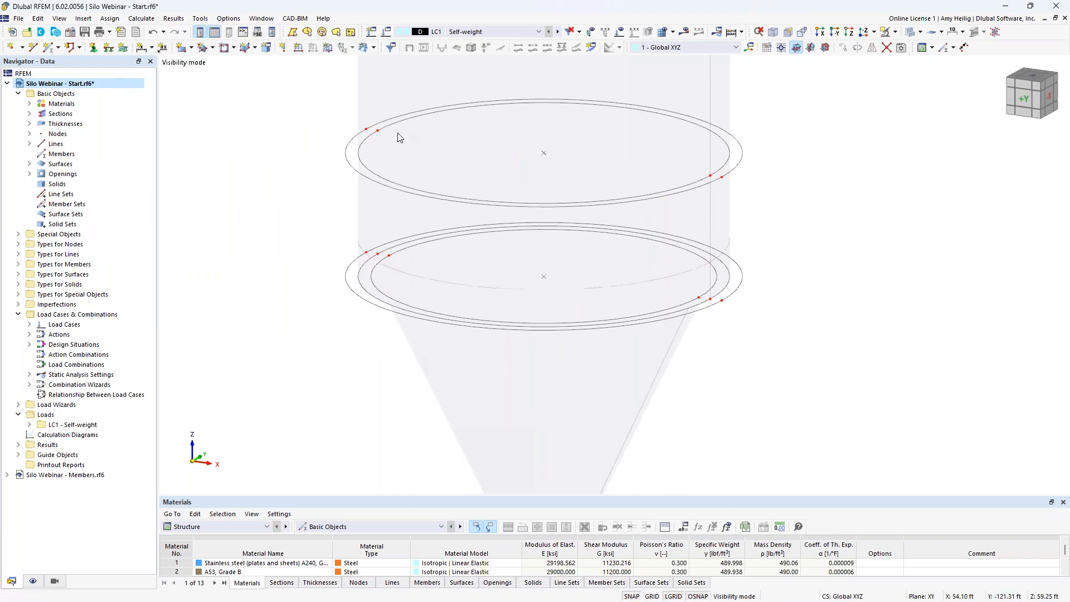
- Connect the inner and outer circles of the upper ring with a single line between their nodes on each side
scroll(399, 138, up, 2)
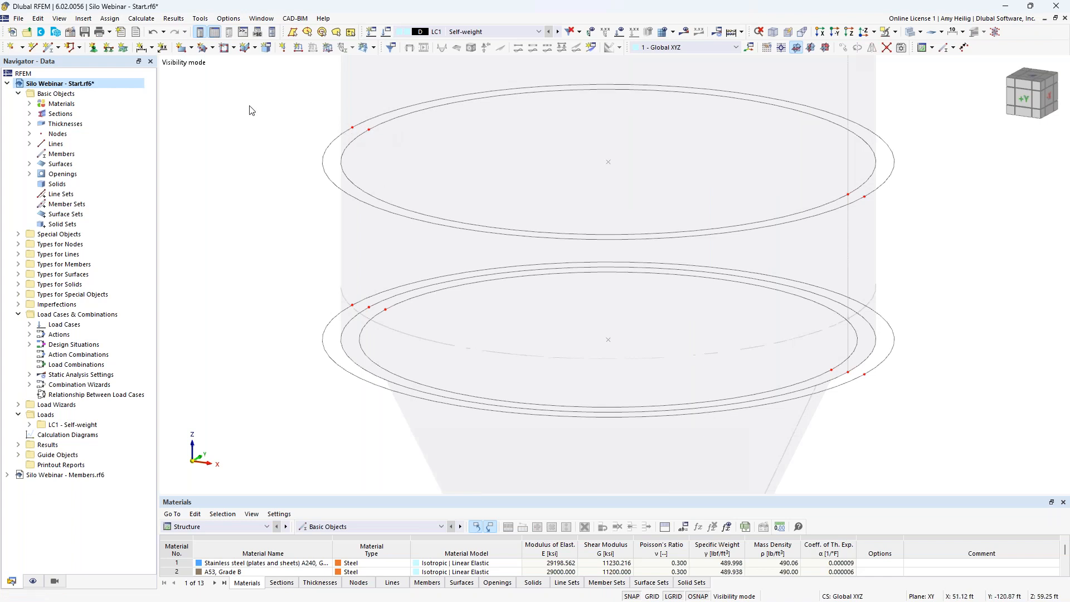
click(33, 50)
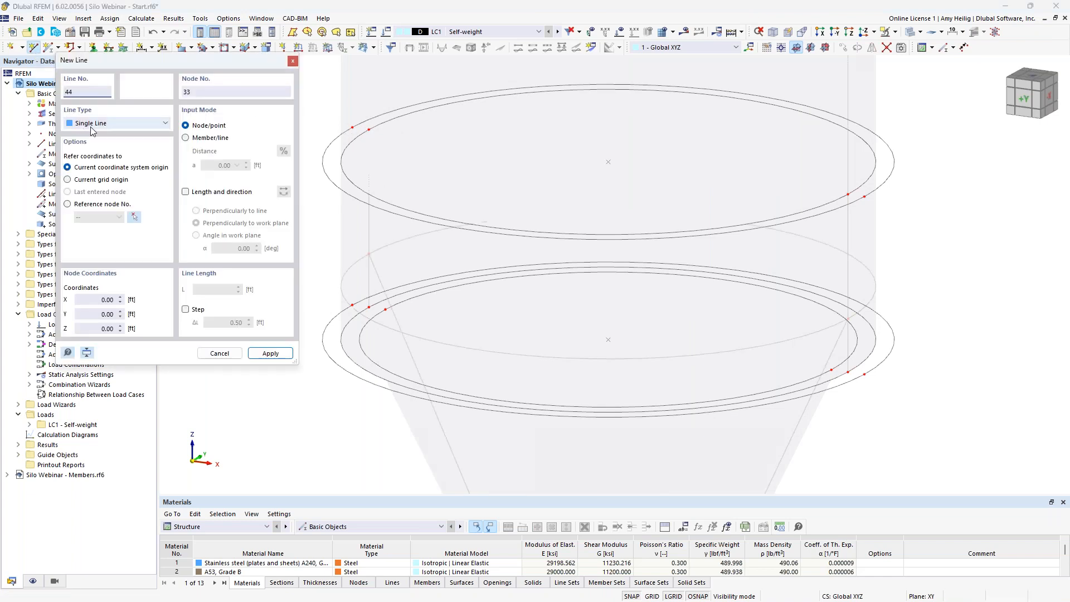
click(352, 127)
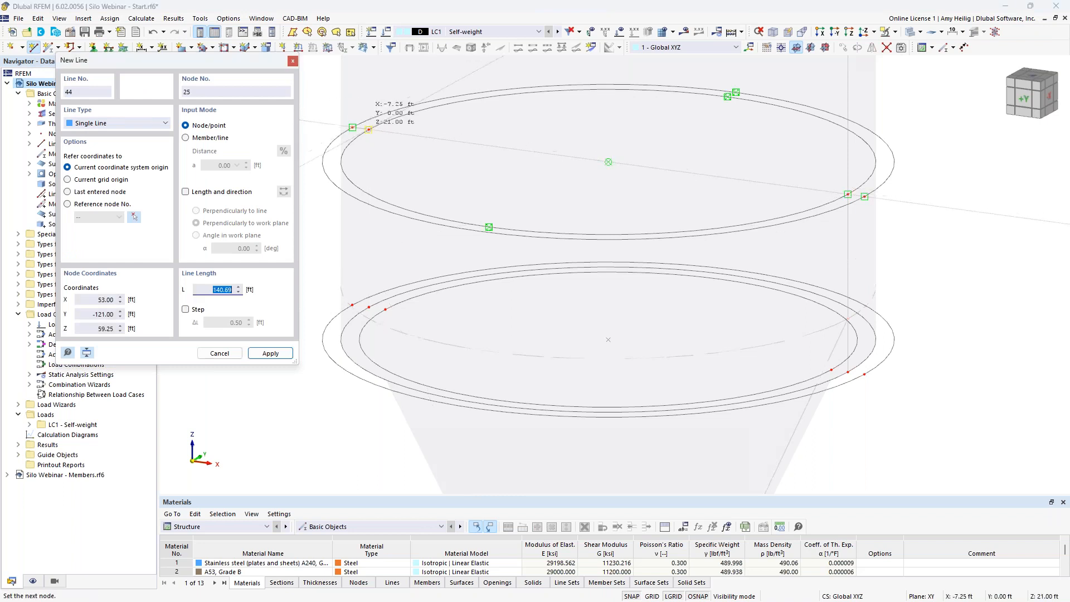
click(369, 130)
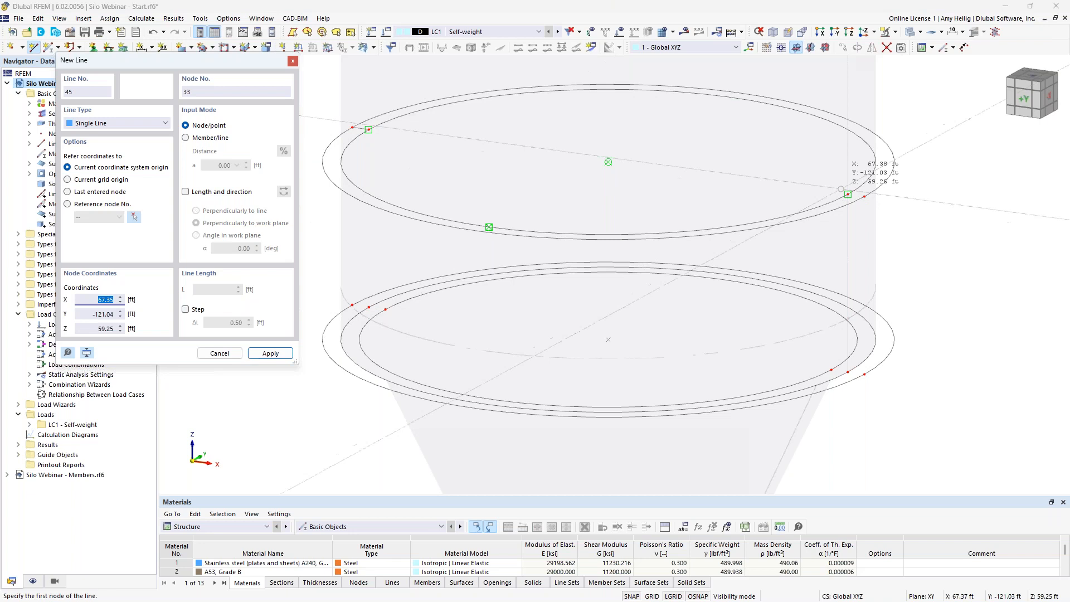
click(858, 197)
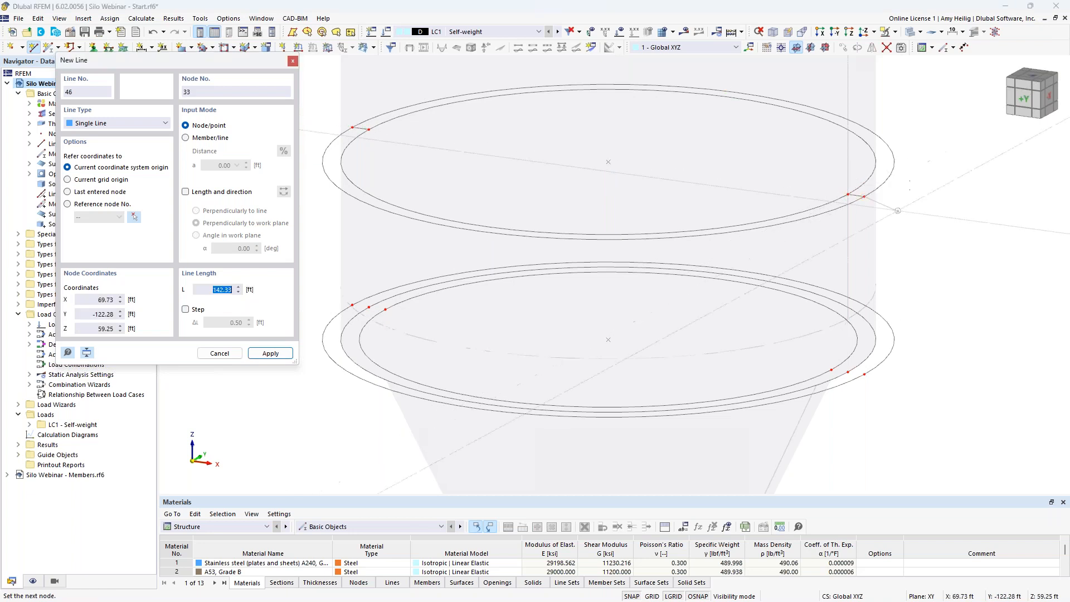
click(865, 196)
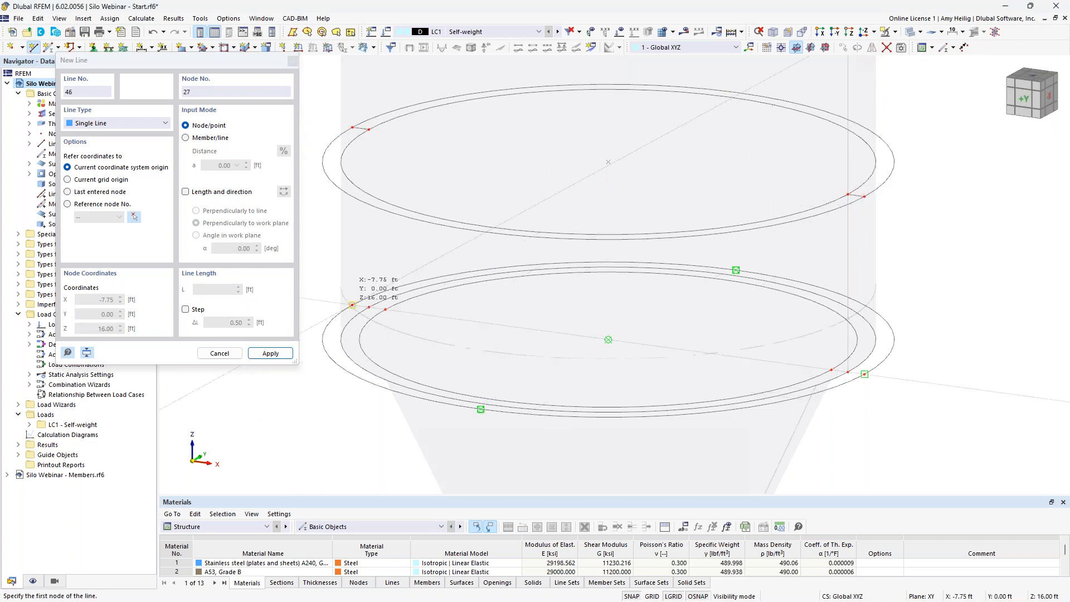
- Join the outer, middle and inner circles of the lower ring with single lines at both node locations and end the line command
click(386, 310)
click(386, 309)
right_click(452, 317)
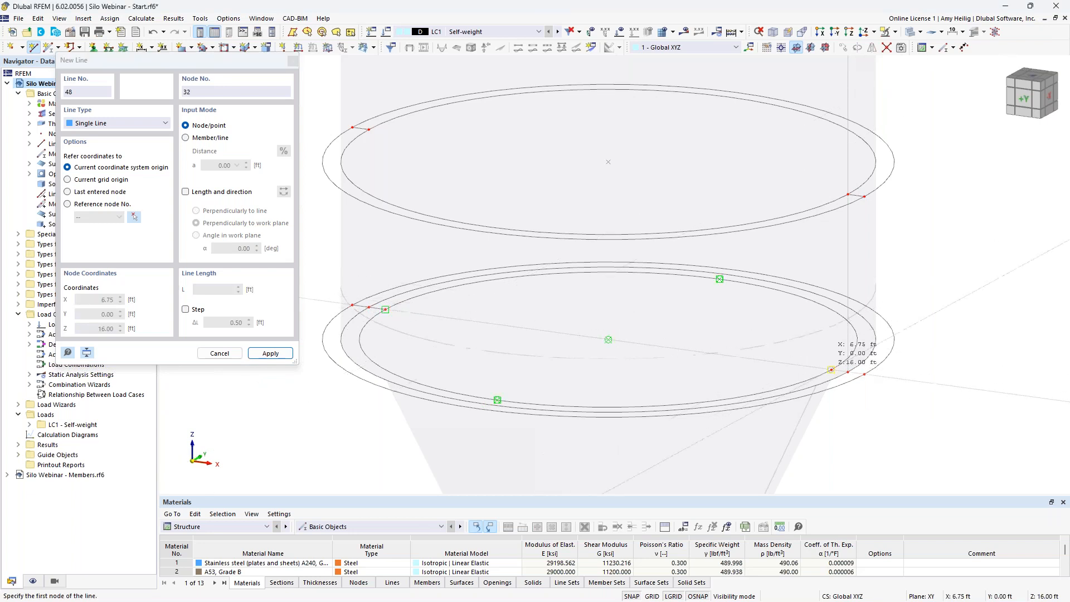
click(864, 374)
click(865, 374)
right_click(945, 348)
key(Escape)
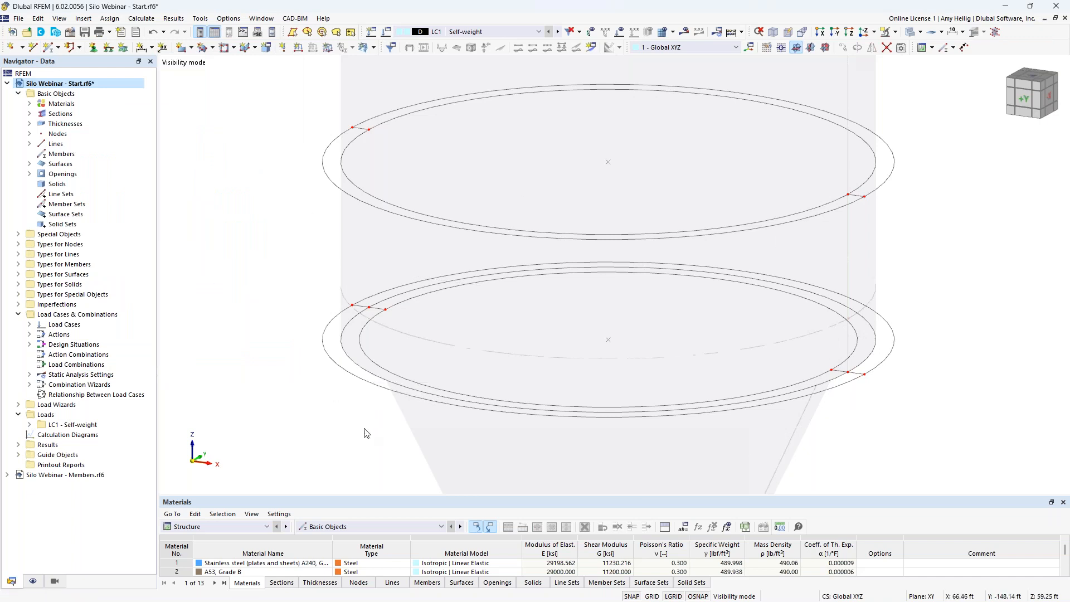
- Set up new boundary-selected surfaces with standard stiffness, the 0.500 in uniform thickness and material A36 (HR Structural Shapes and Bars)
scroll(342, 397, down, 3)
middle_drag(312, 398, 365, 402)
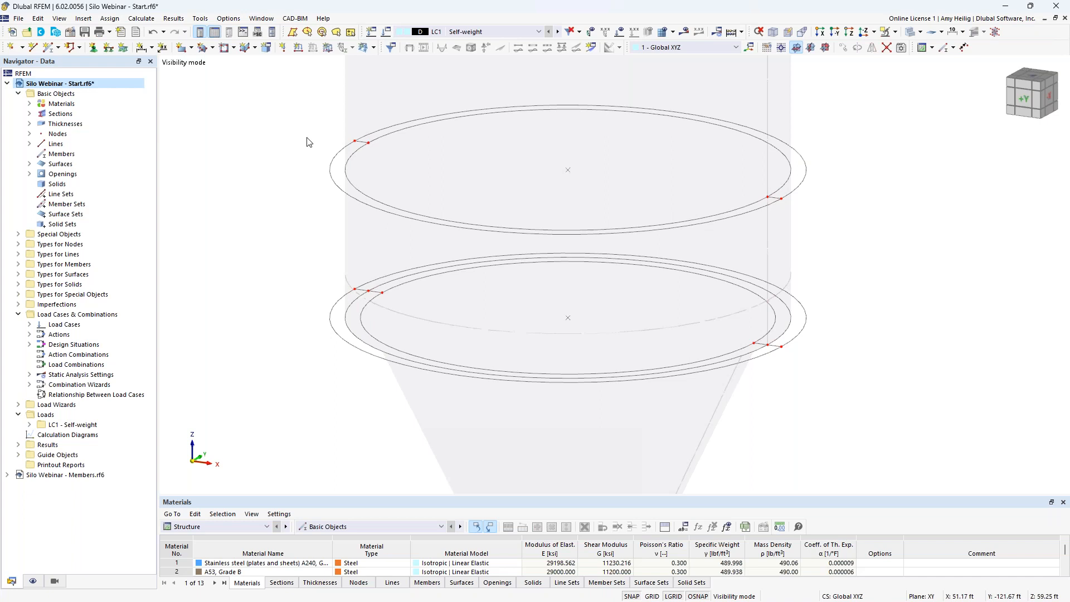
click(212, 48)
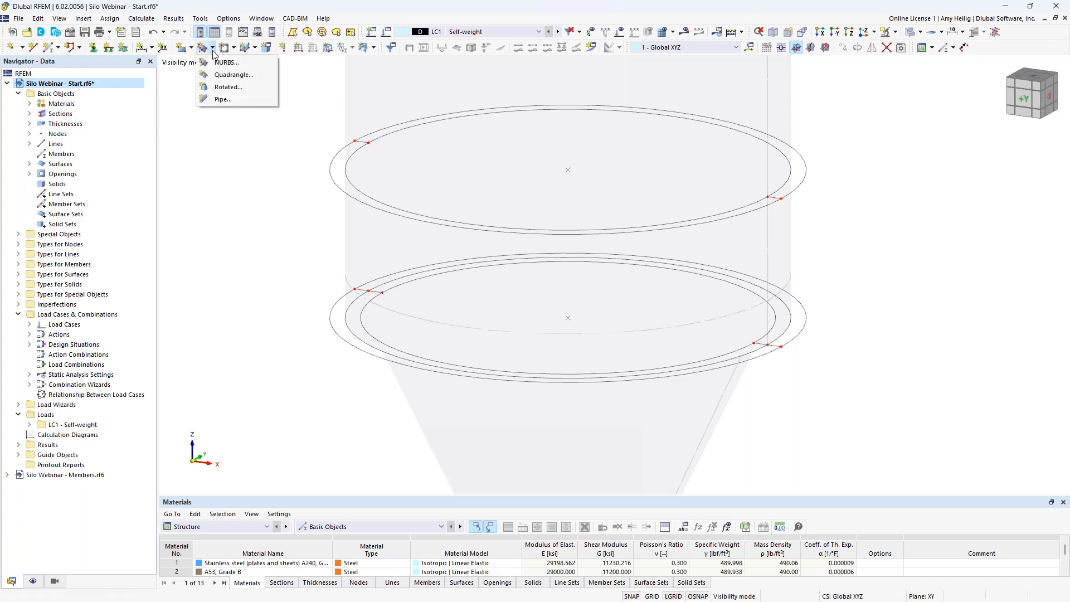
click(191, 48)
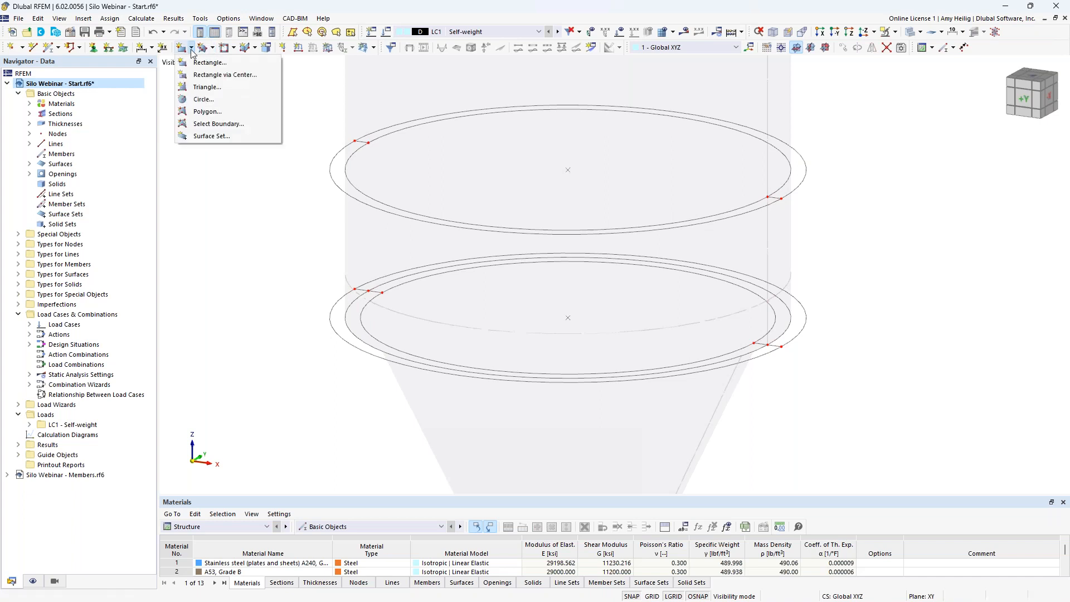
click(205, 124)
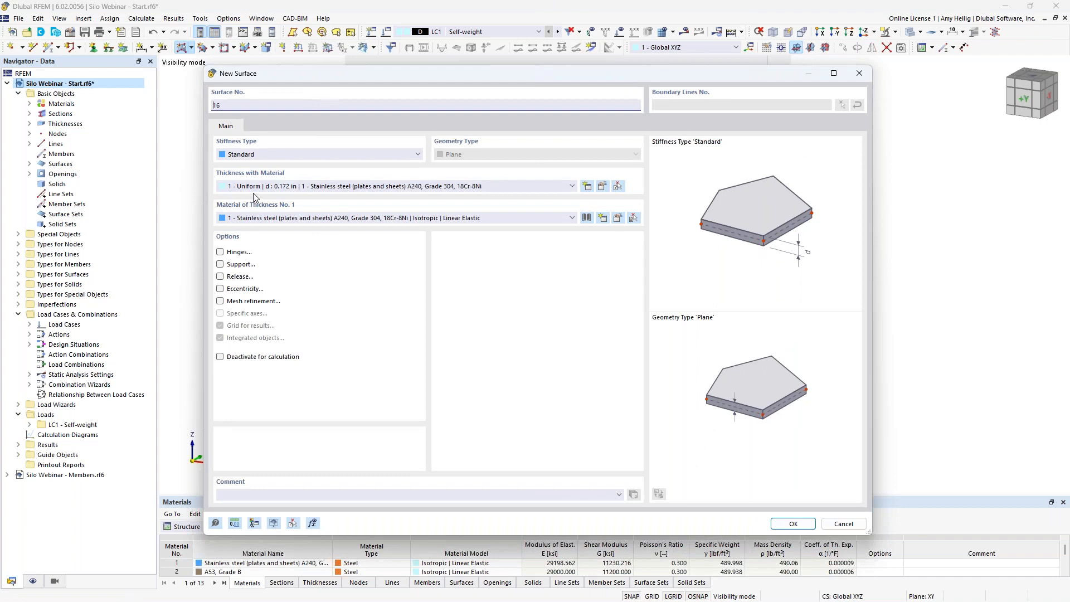
click(295, 189)
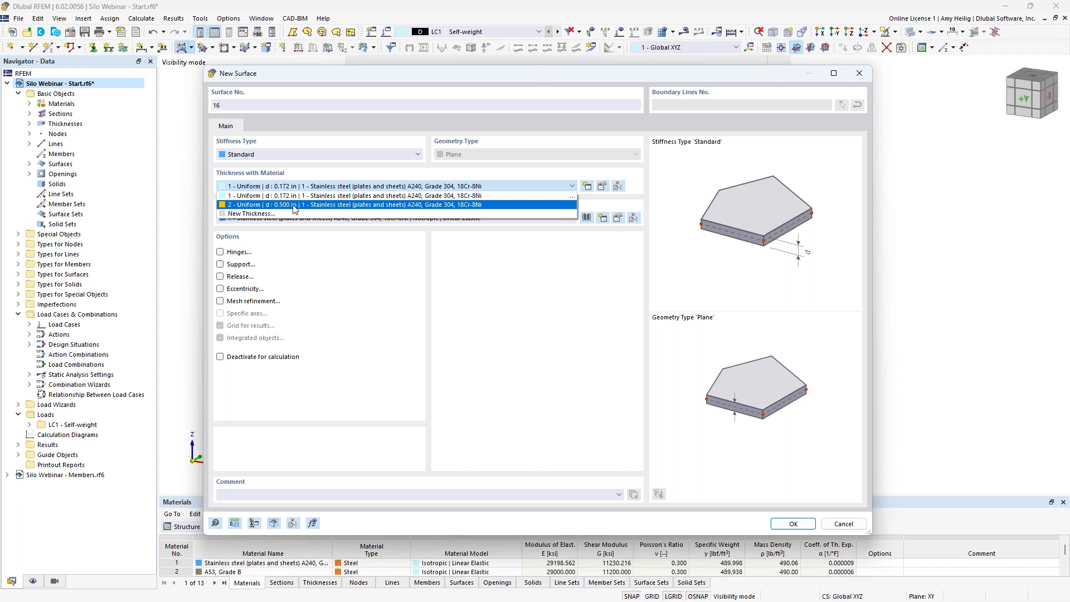
click(294, 205)
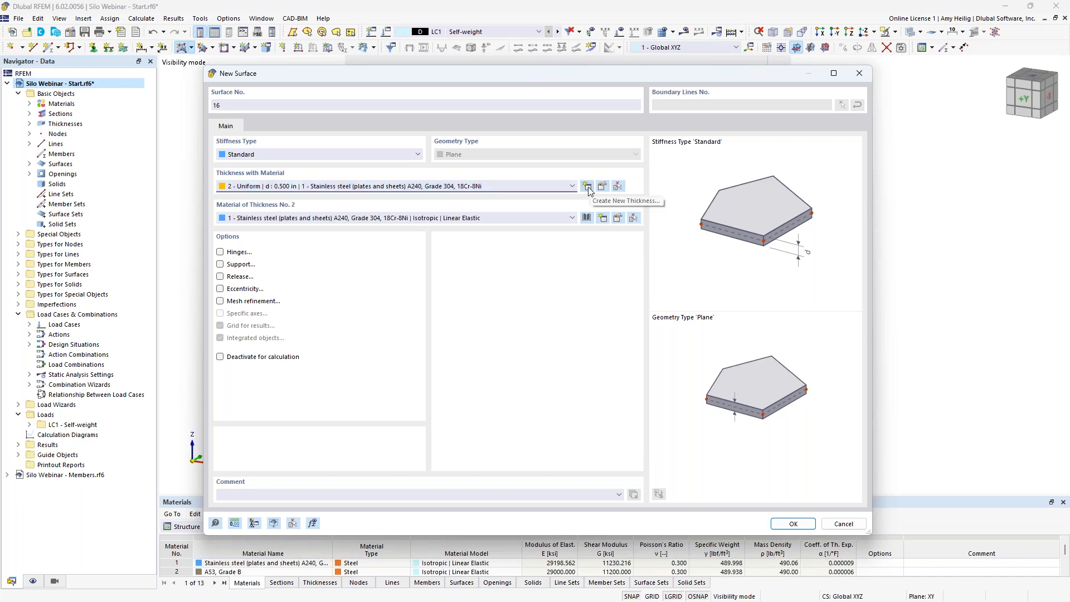
click(298, 219)
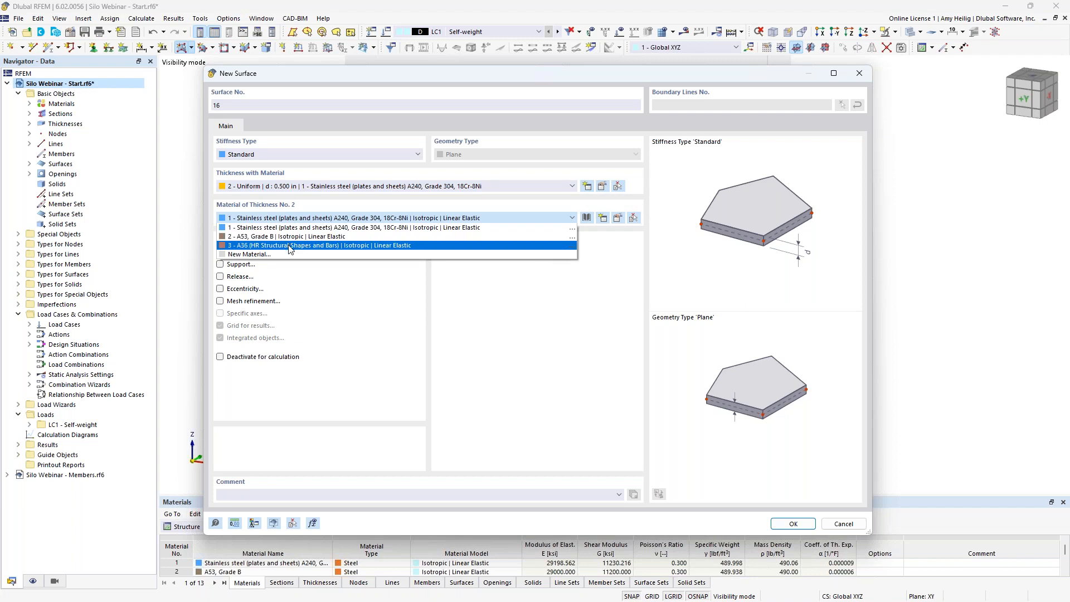
click(291, 246)
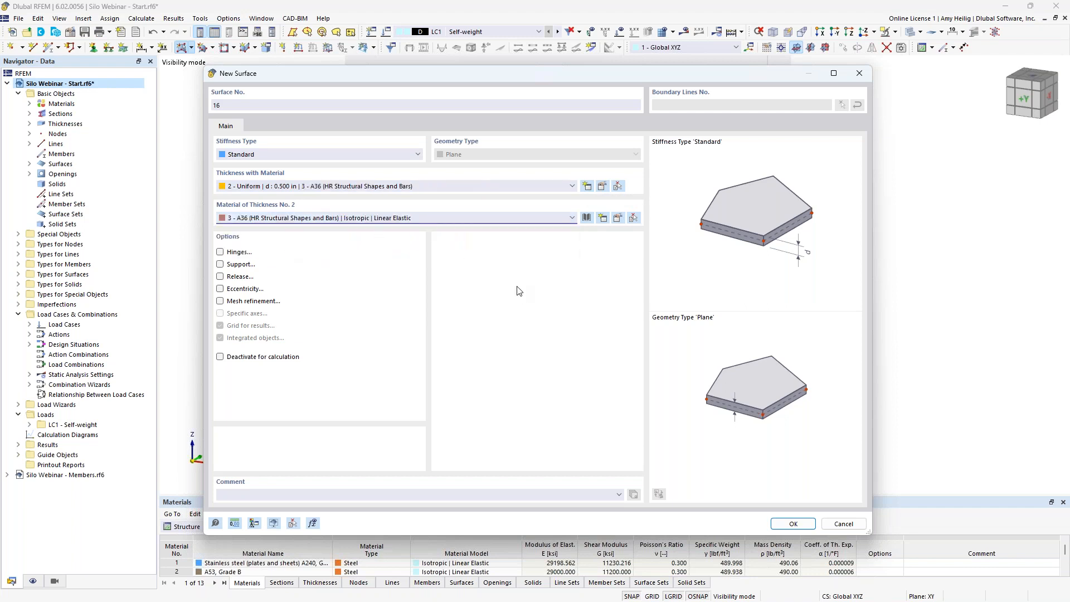
click(789, 524)
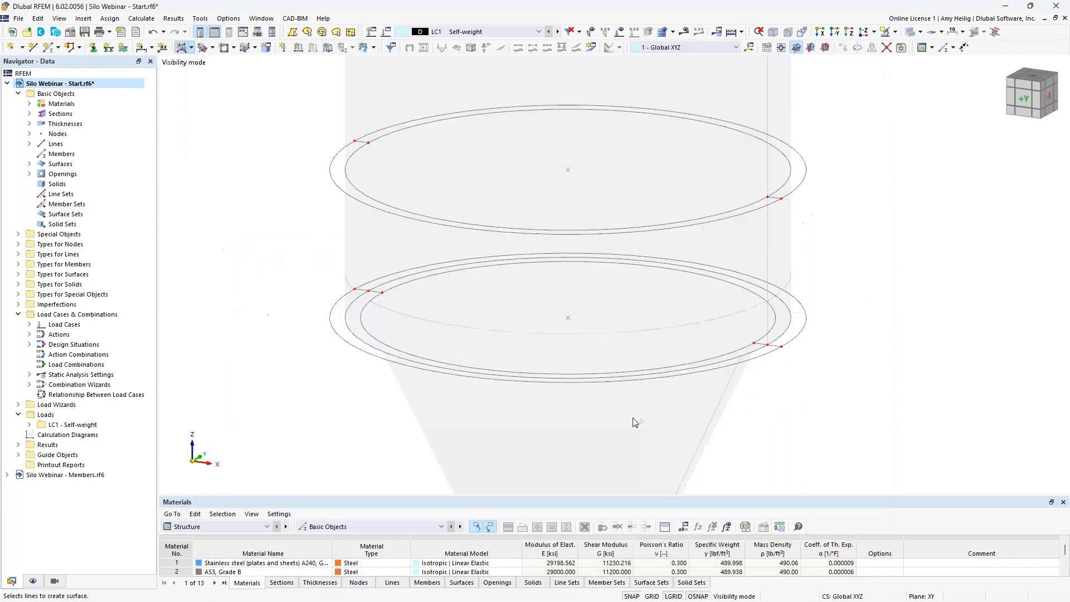
- Create the two half-ring surfaces of the upper ring by selecting their boundary arcs and connecting lines
scroll(377, 157, up, 3)
click(356, 134)
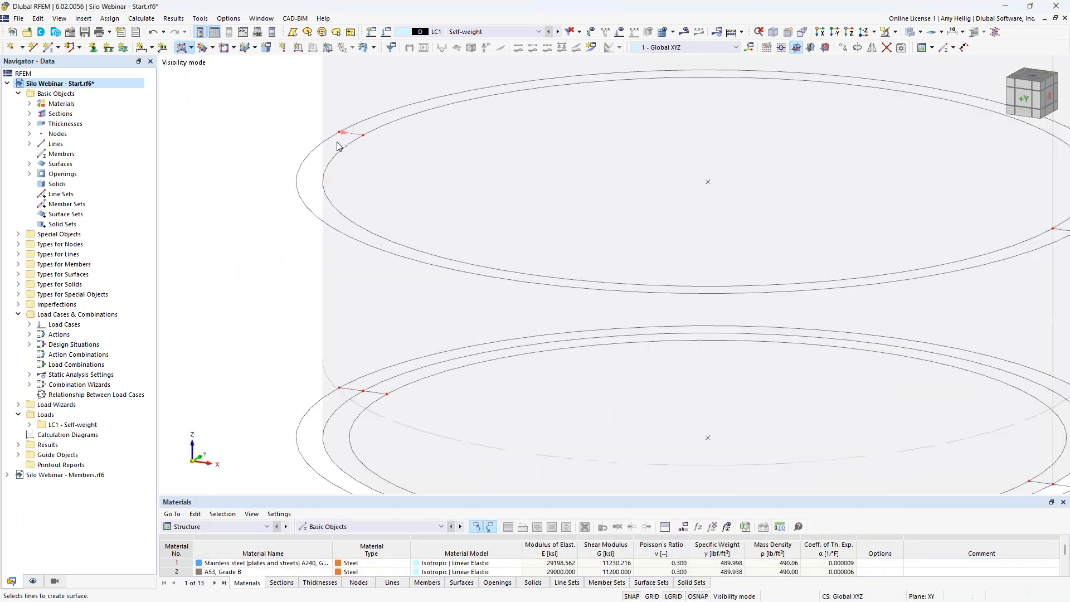
click(326, 140)
click(346, 148)
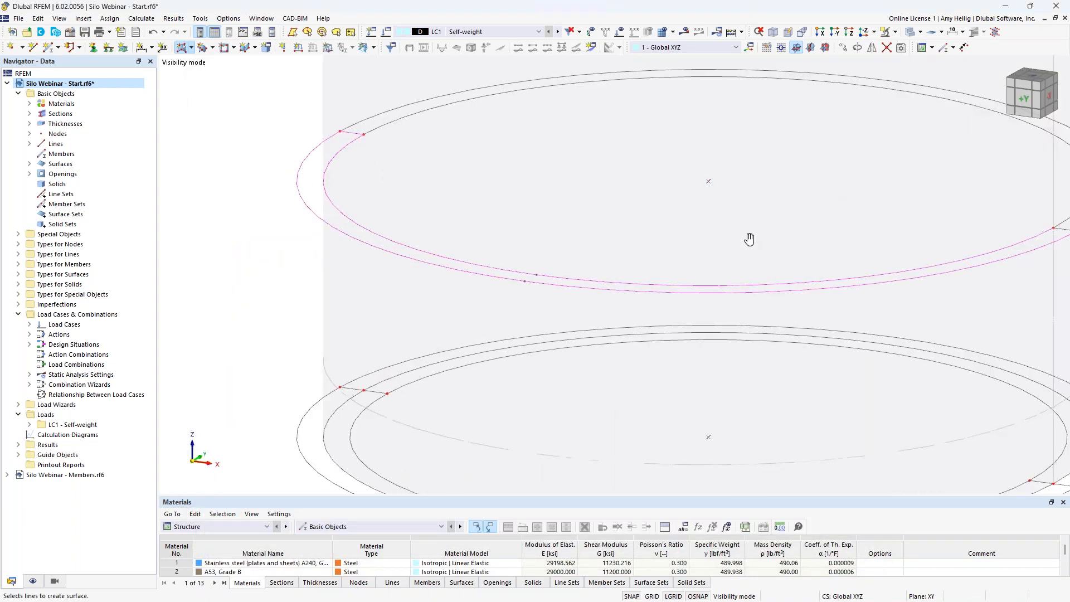
middle_drag(764, 242, 643, 221)
click(940, 210)
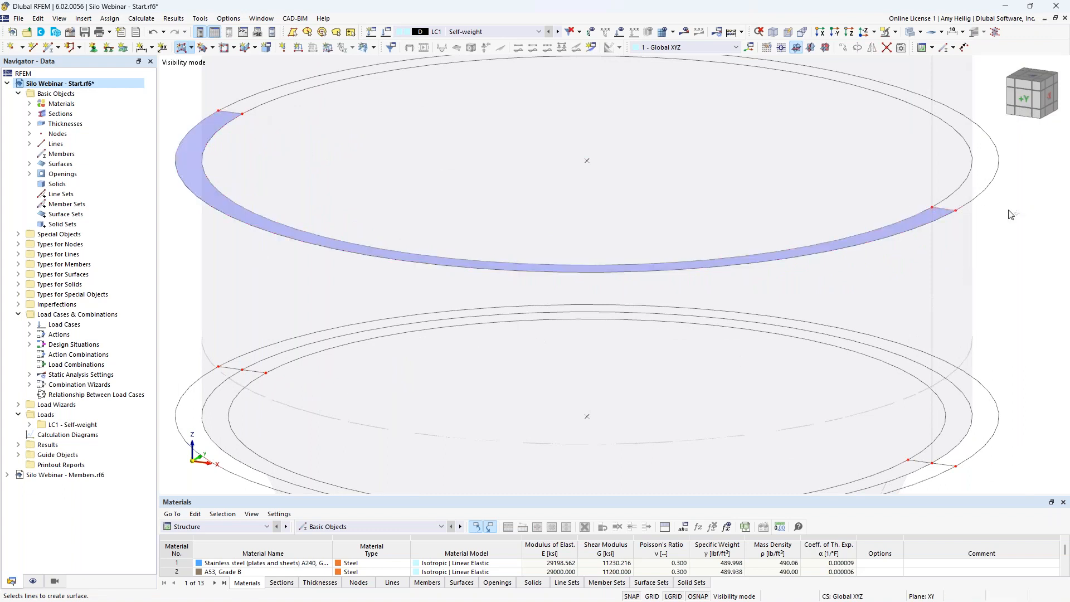
click(235, 113)
click(939, 208)
scroll(680, 315, down, 4)
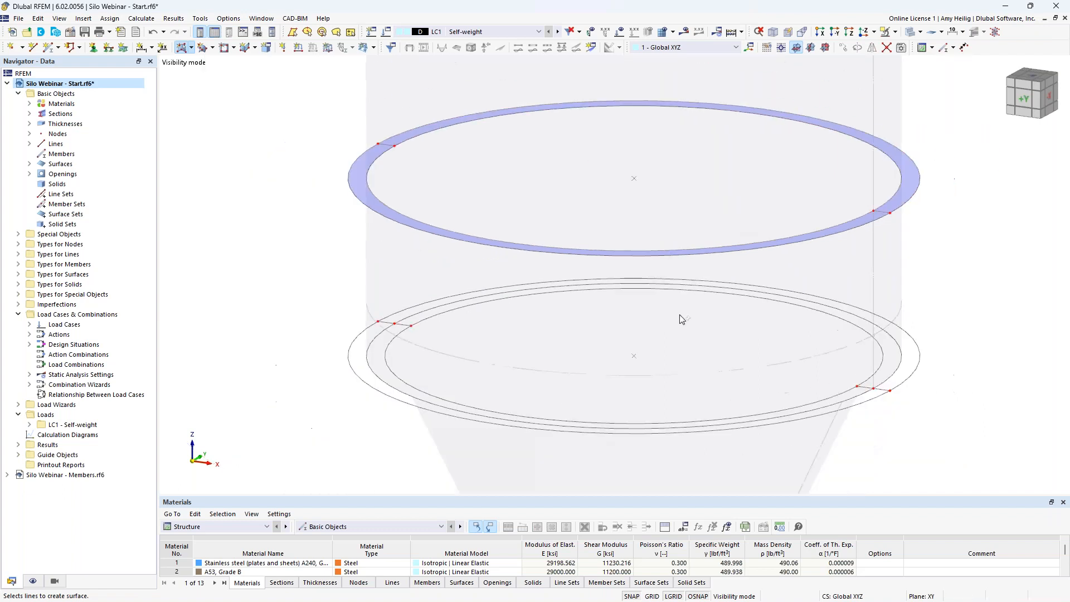
- Create two half-ring surfaces between the outermost and innermost circles of the lower ring, and end the surface command
scroll(308, 291, up, 1)
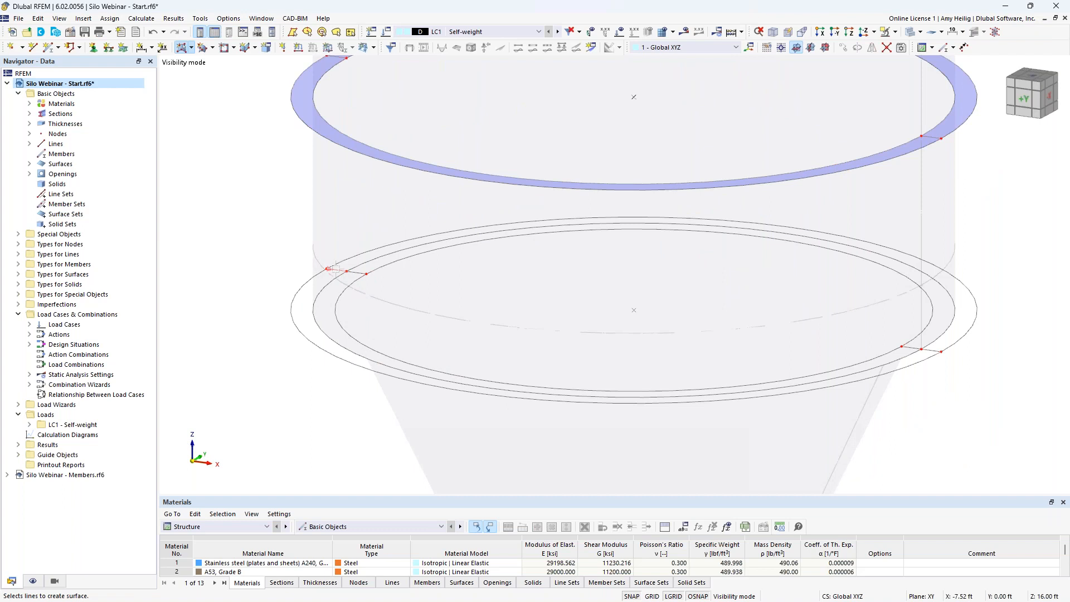
click(337, 272)
click(929, 350)
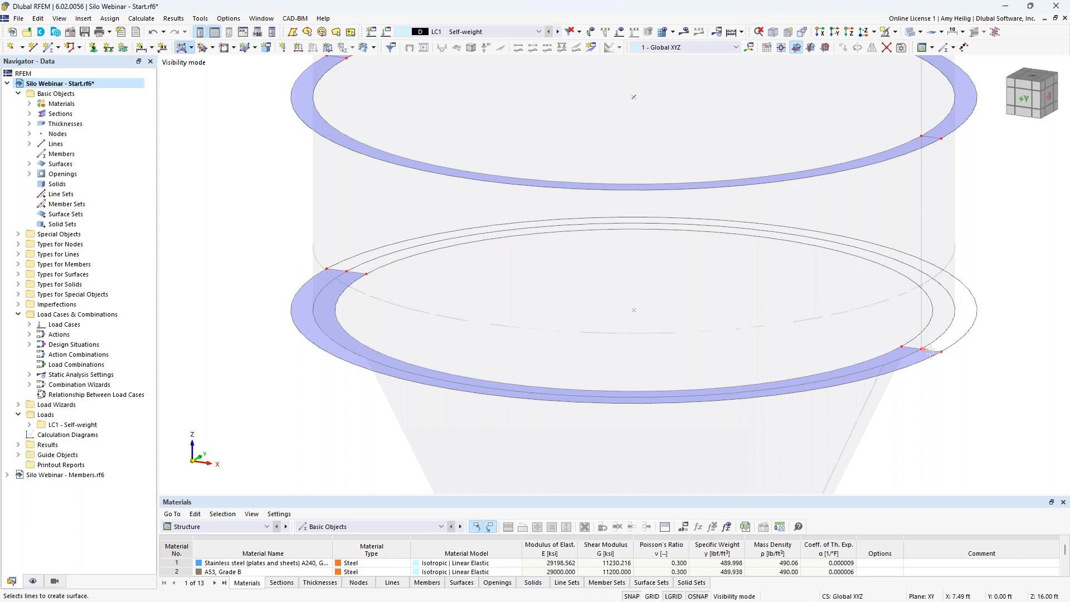
click(916, 335)
click(334, 271)
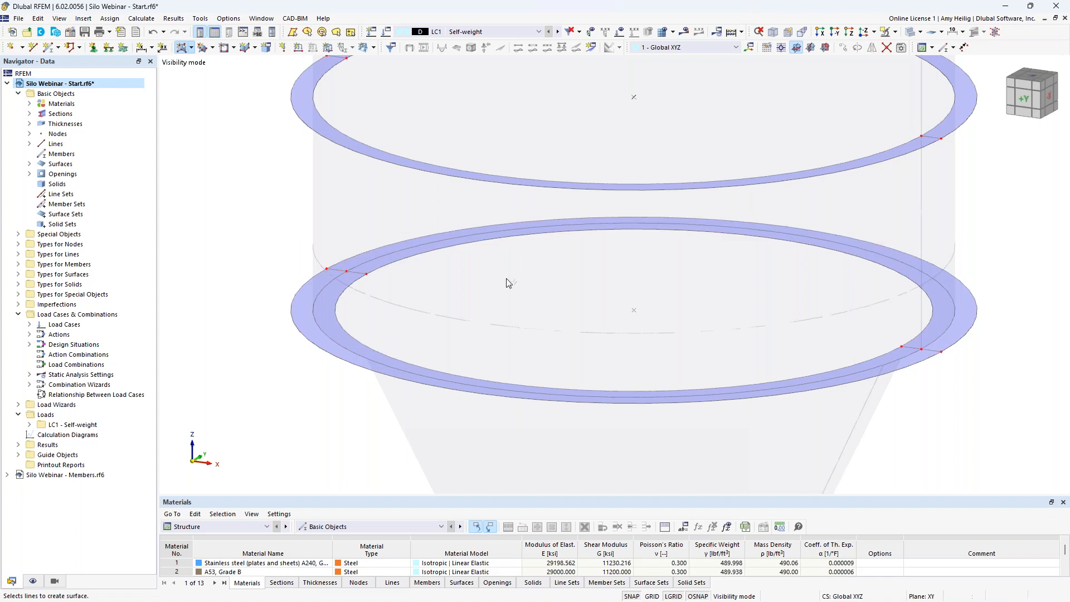
scroll(483, 301, down, 3)
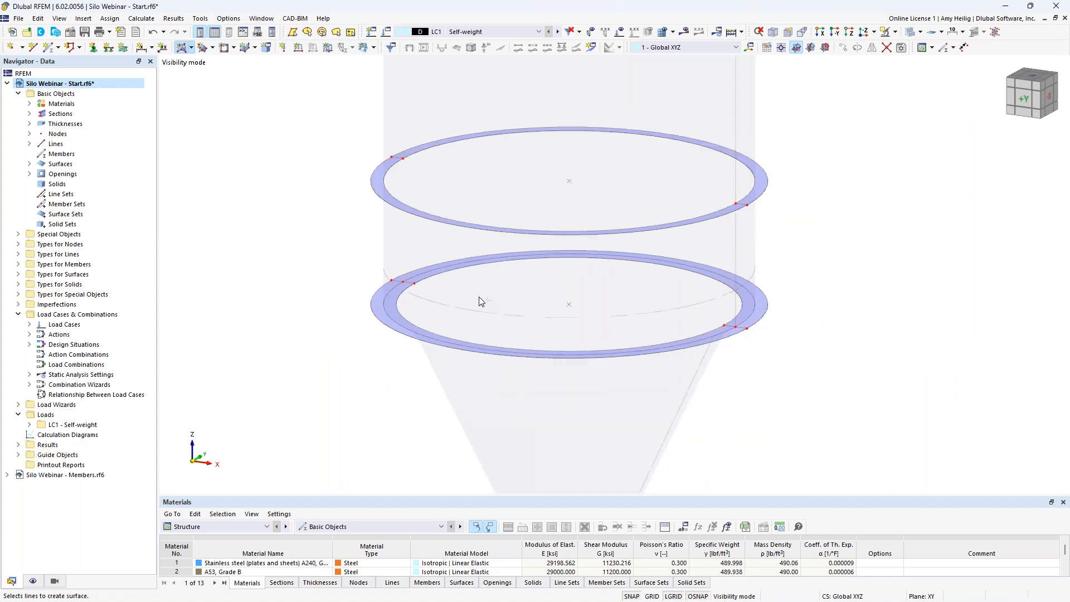
key(Escape)
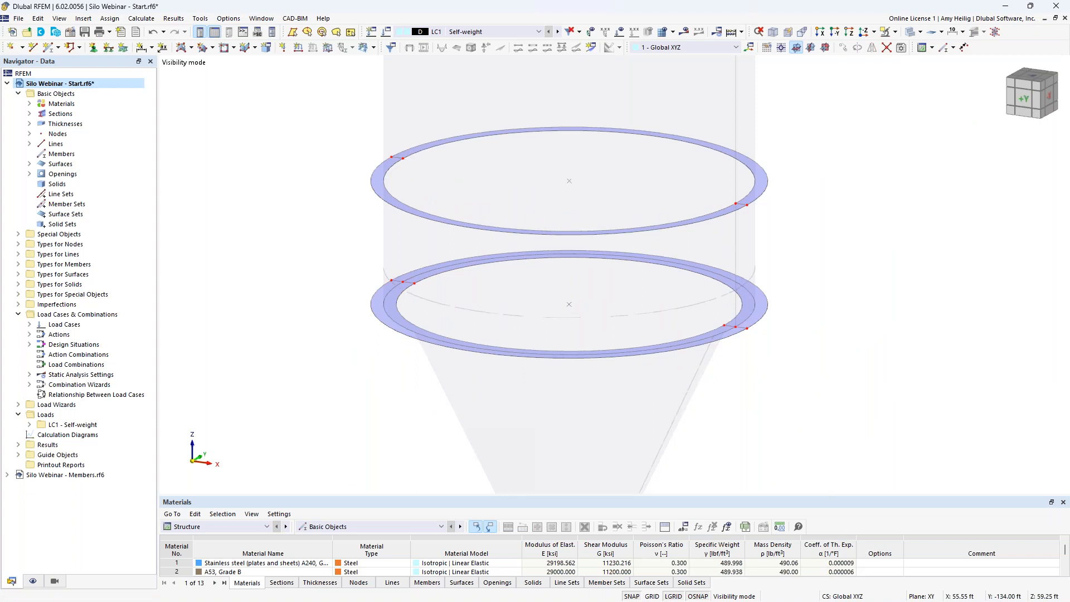
- Examine the member types and section settings offered for a new single member, closing the dialog without creating one
scroll(318, 265, down, 1)
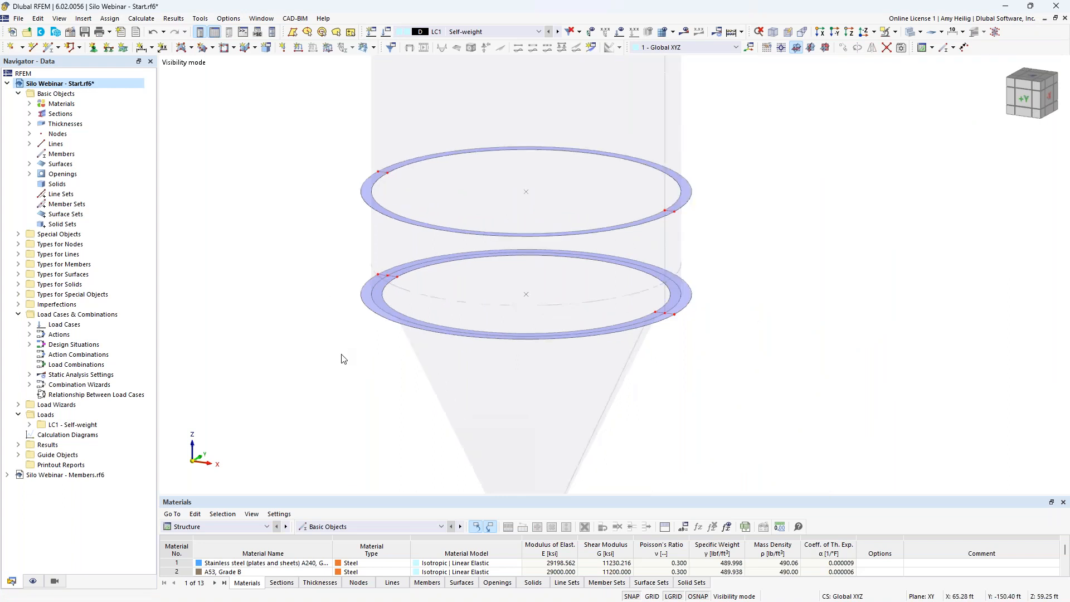
scroll(344, 356, down, 1)
middle_drag(370, 337, 424, 271)
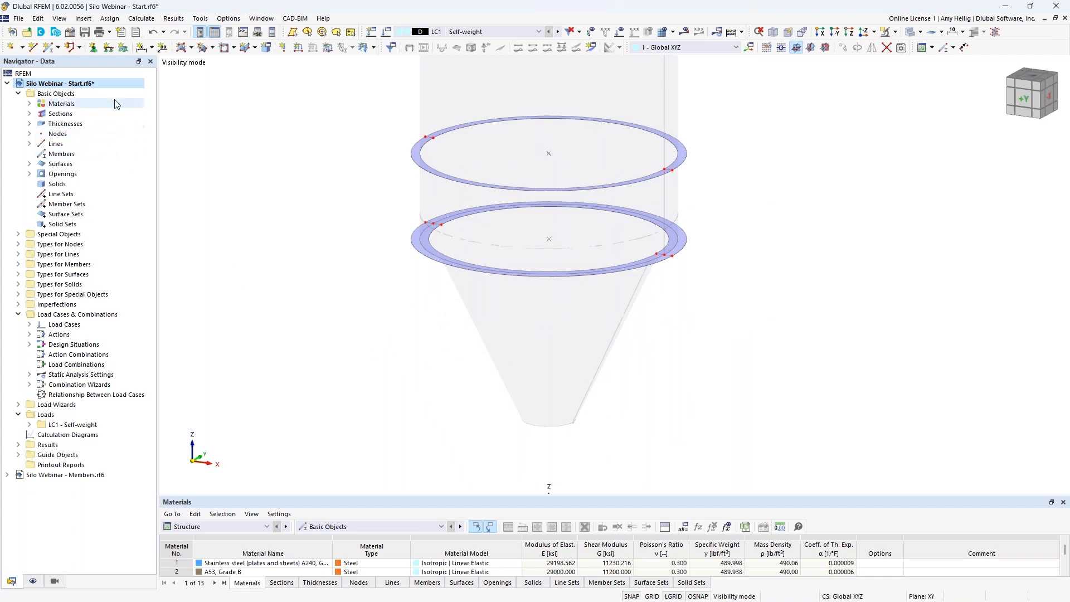
click(50, 50)
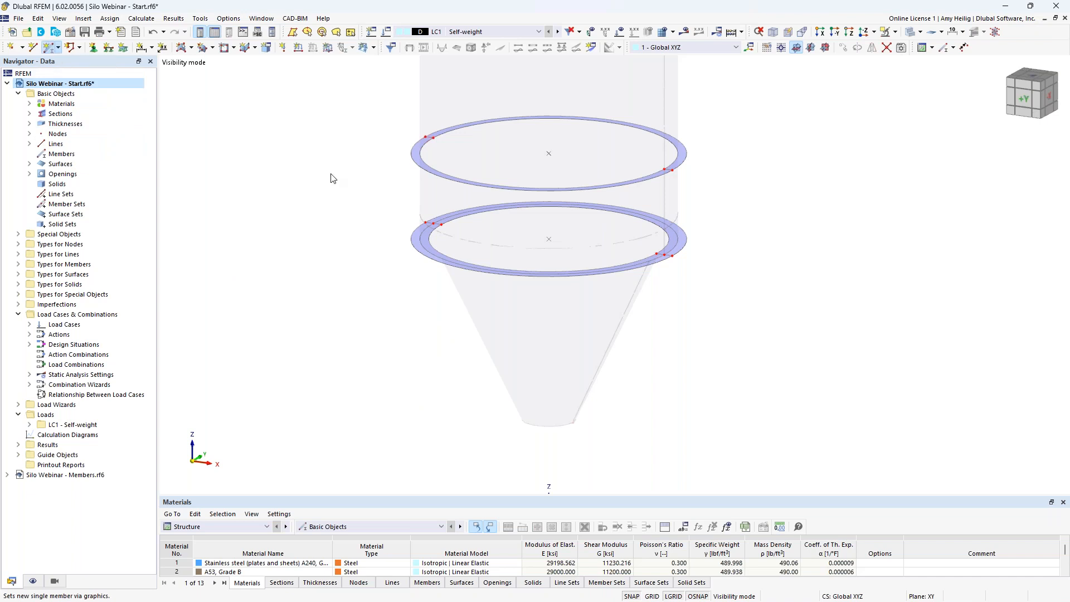
click(283, 158)
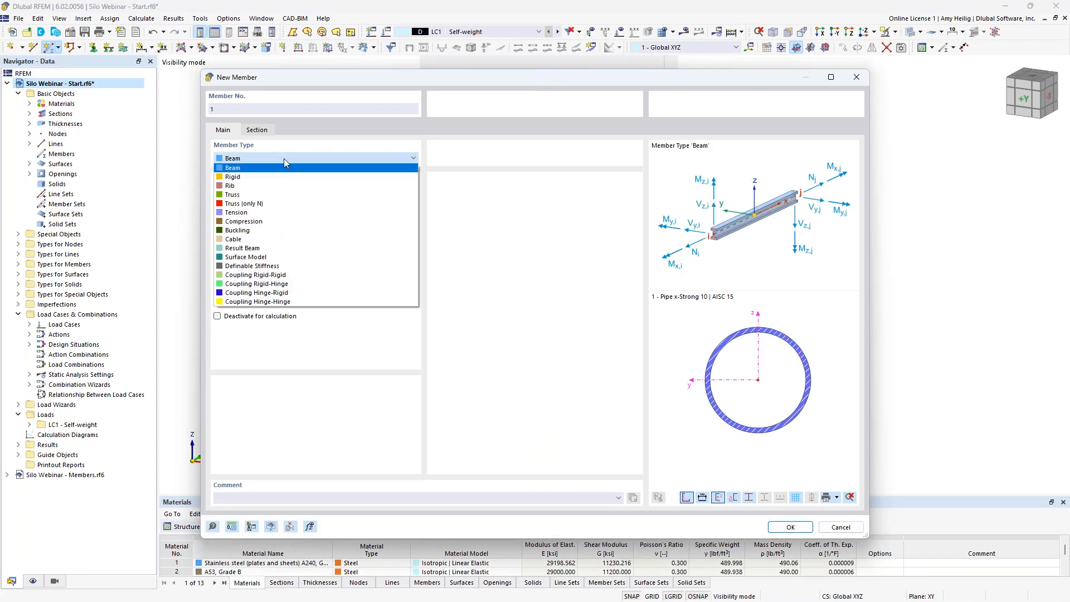
click(283, 158)
click(257, 130)
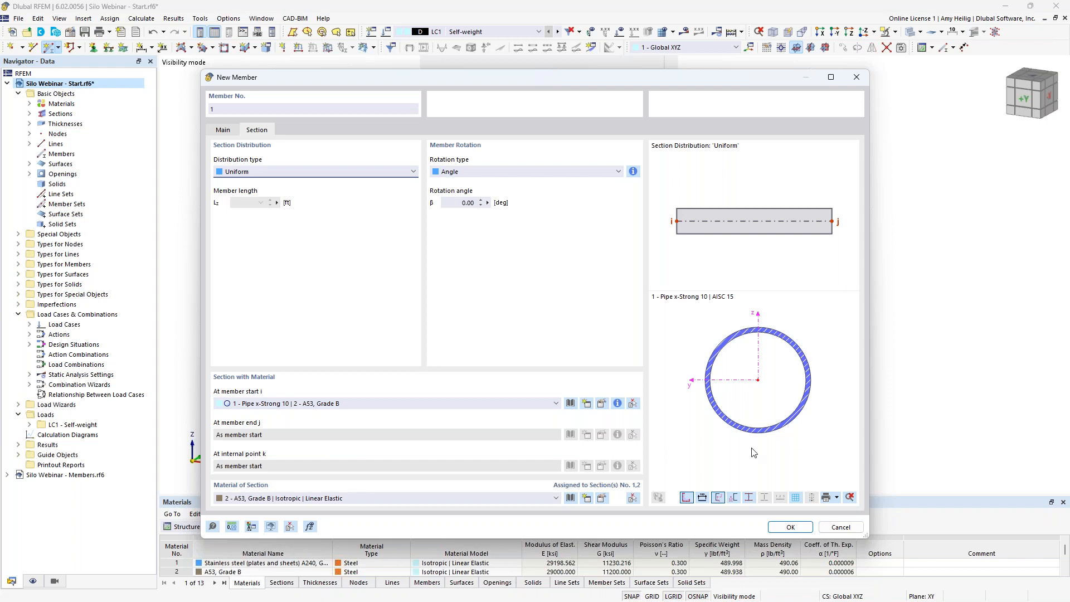
click(840, 528)
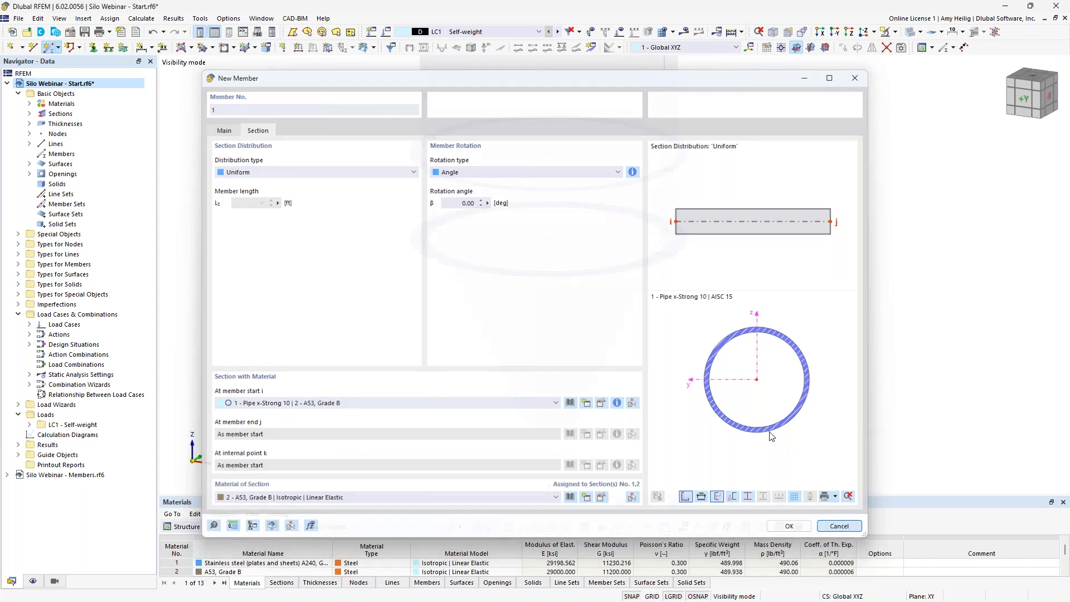
- Switch to the open model Silo Webinar - Members.rf6 and view the silo's support frame
click(261, 18)
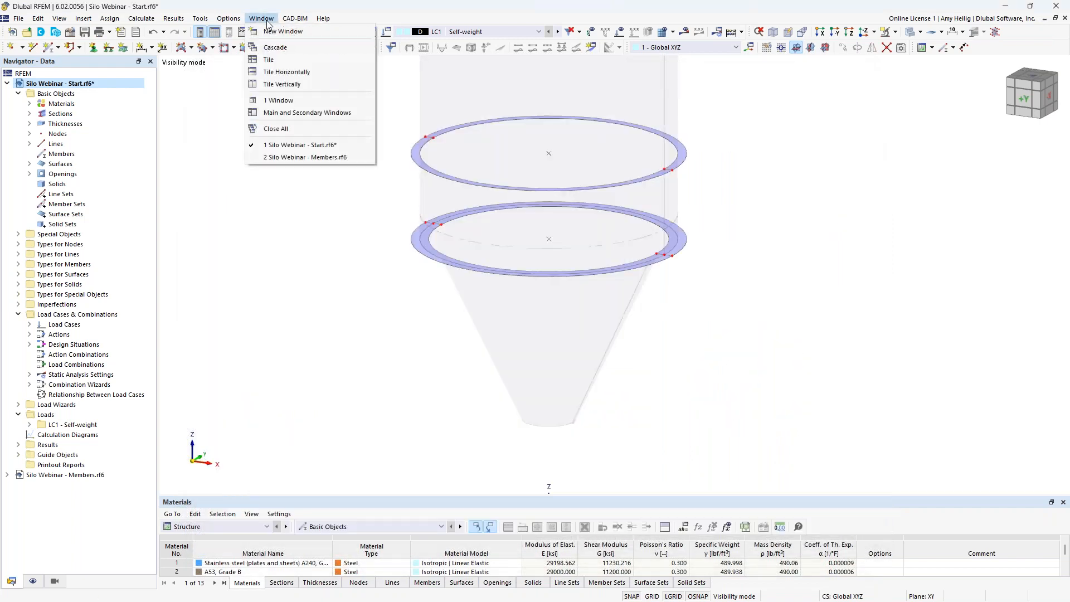
click(290, 158)
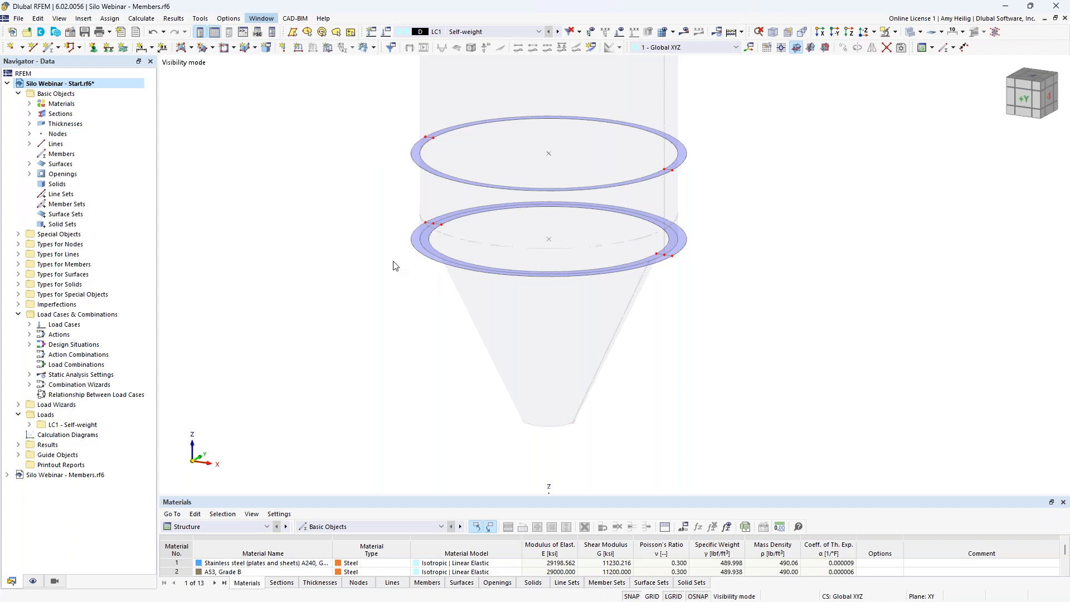
scroll(601, 421, up, 4)
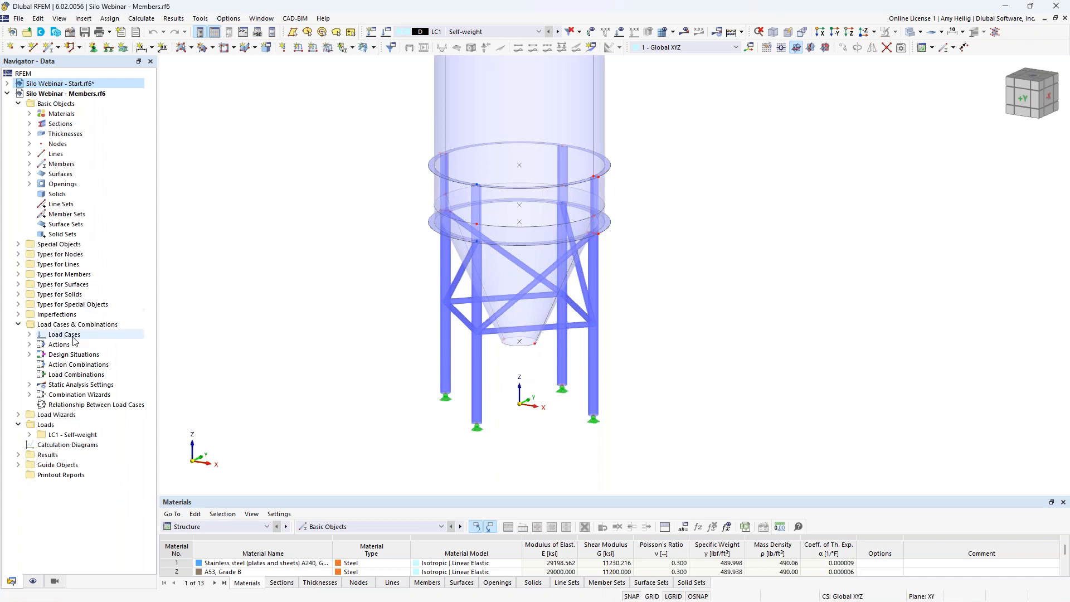
- Color the rendered members by their section in the display settings
click(32, 581)
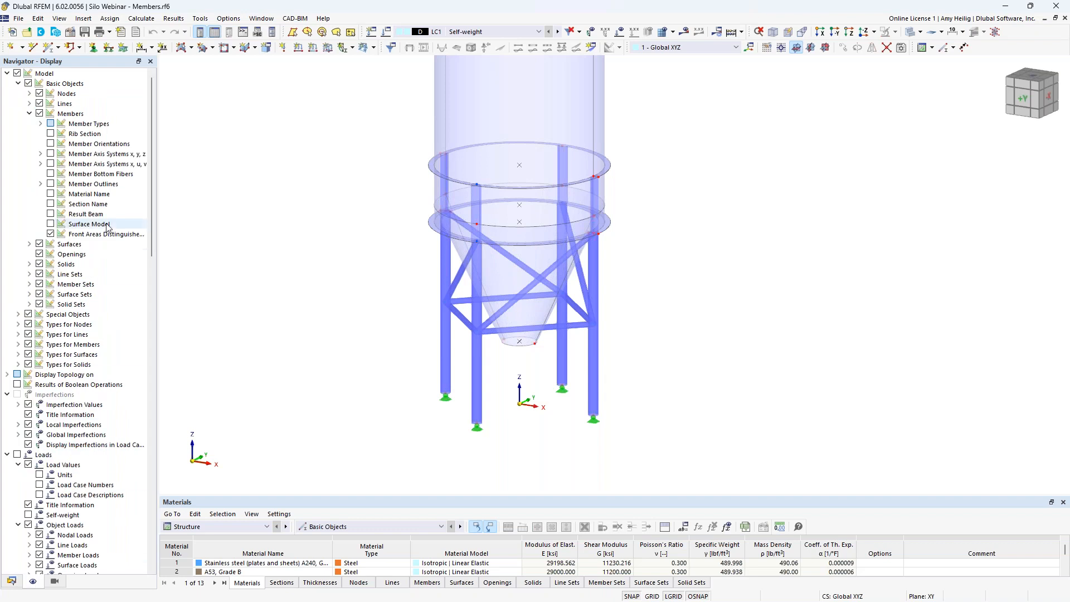
scroll(107, 226, down, 20)
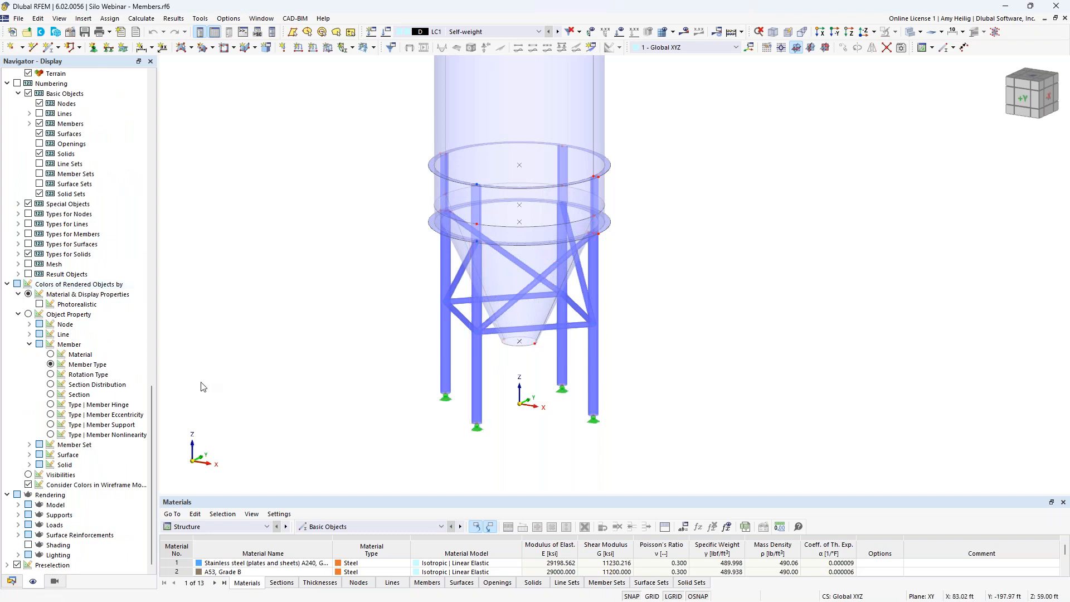
click(51, 394)
- Check the section and material assigned to the support column on the +X side, and examine the members between the two ring plates
scroll(289, 334, up, 3)
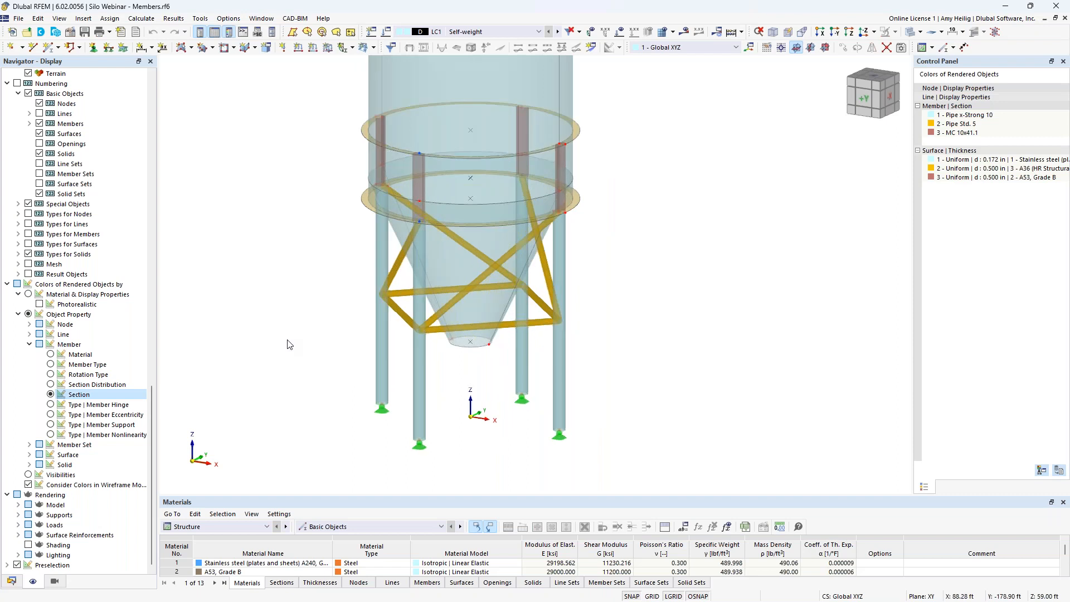
middle_drag(292, 333, 292, 331)
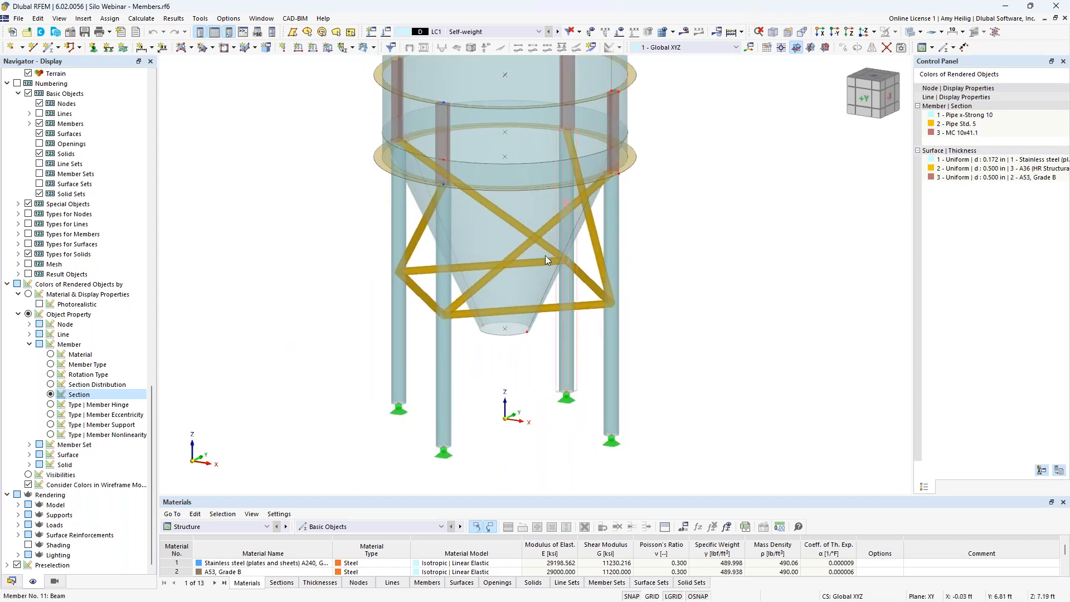
double_click(612, 351)
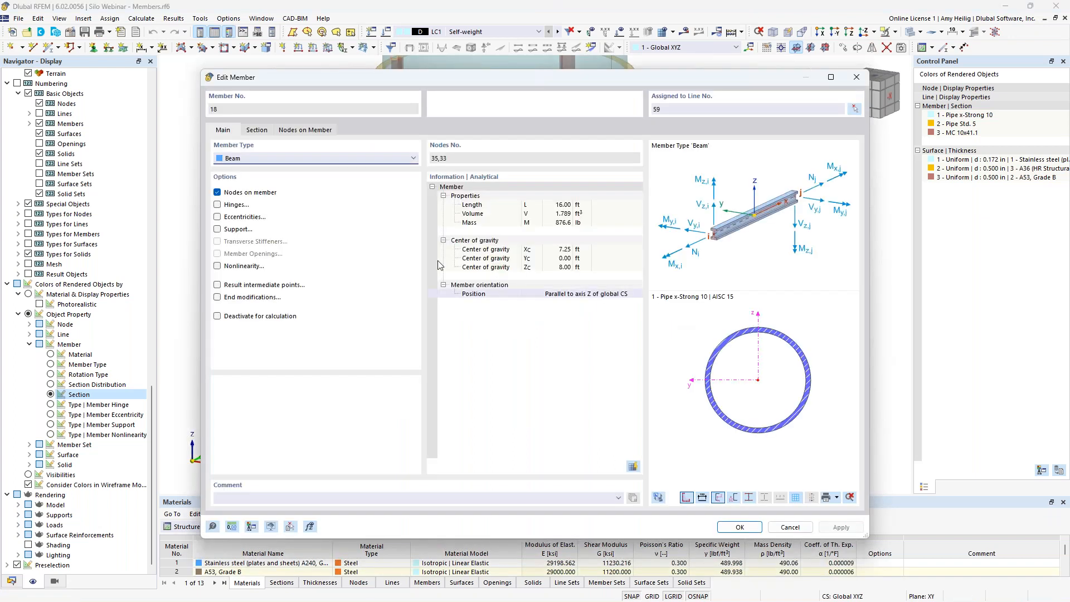
click(257, 132)
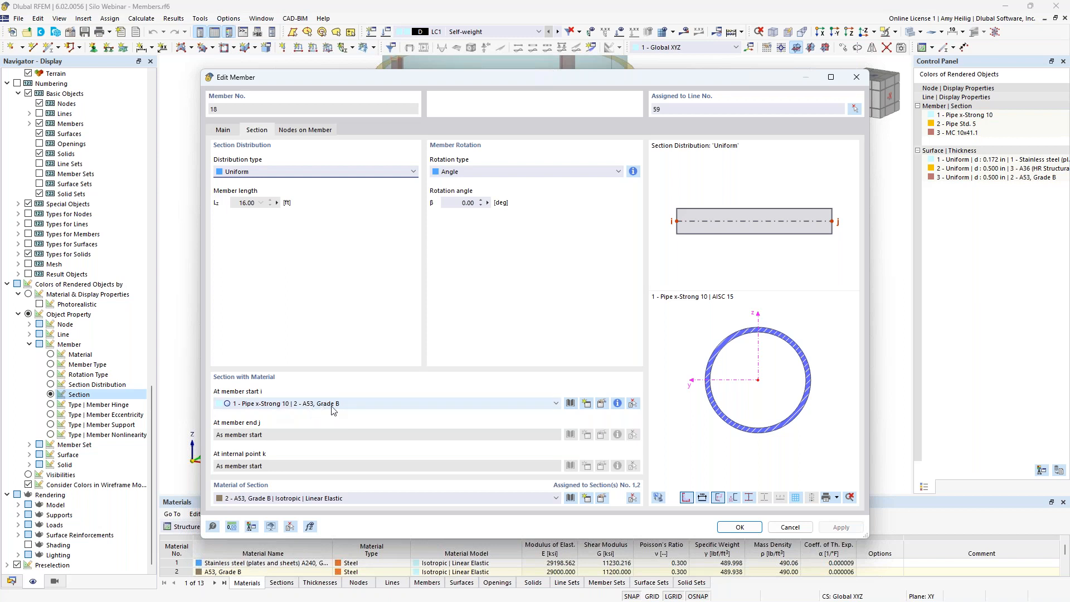
click(791, 527)
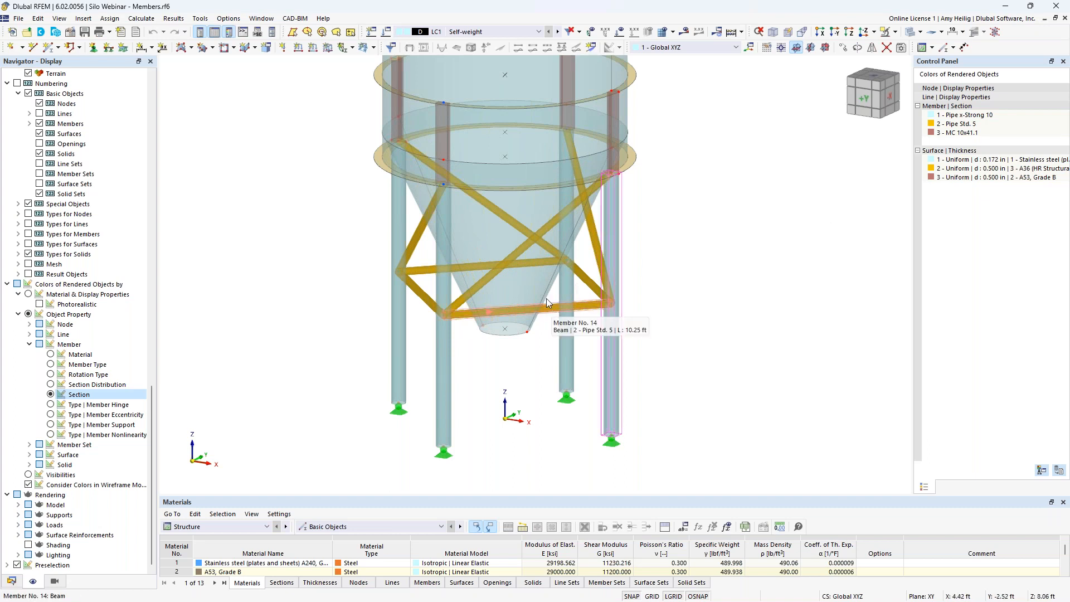
middle_drag(697, 168, 693, 231)
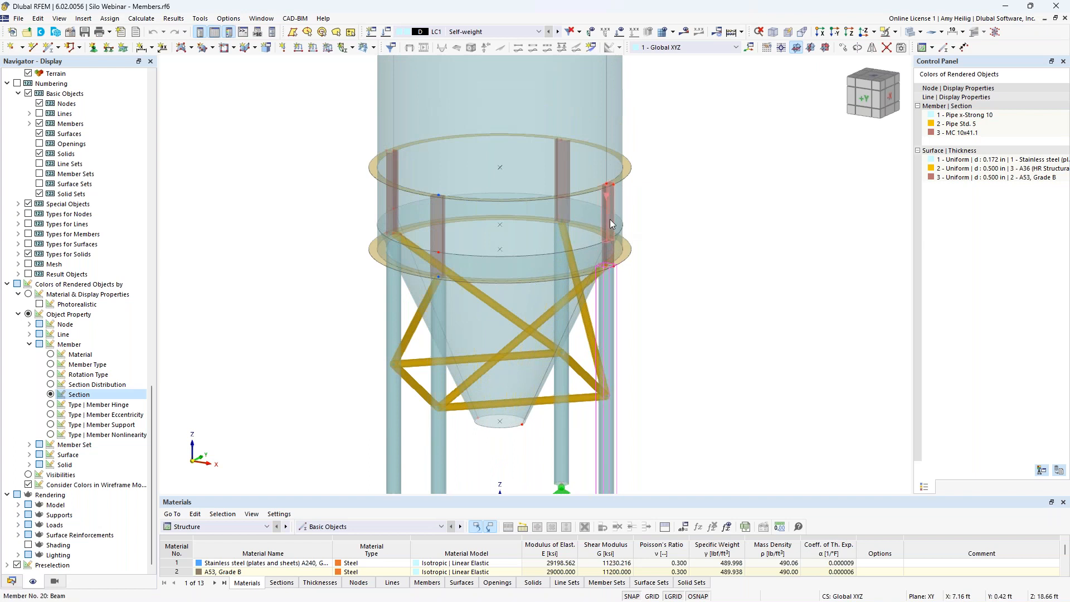
scroll(610, 219, up, 2)
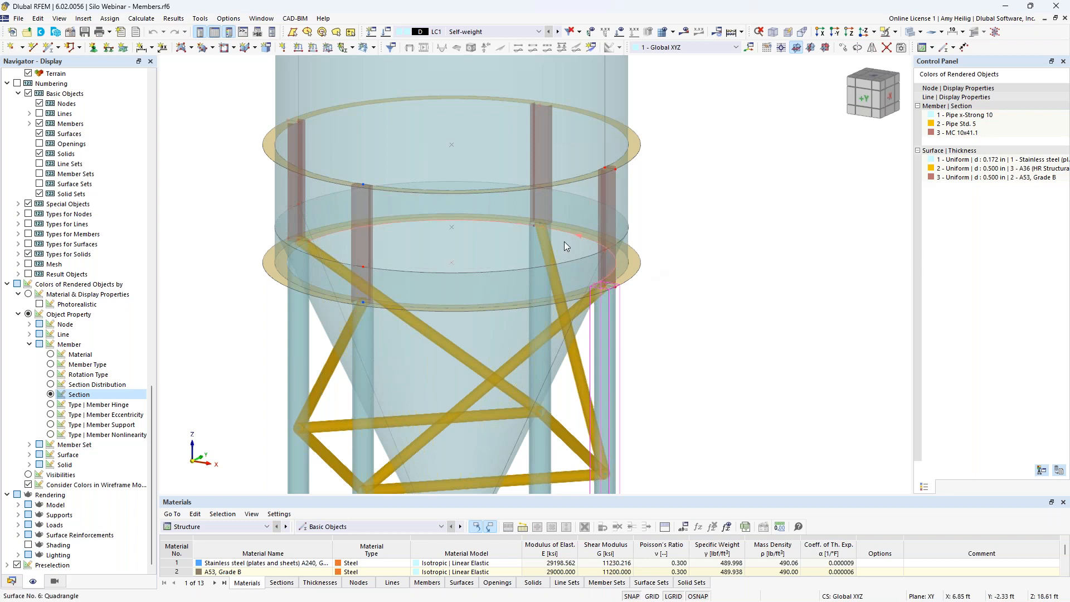
scroll(635, 295, down, 3)
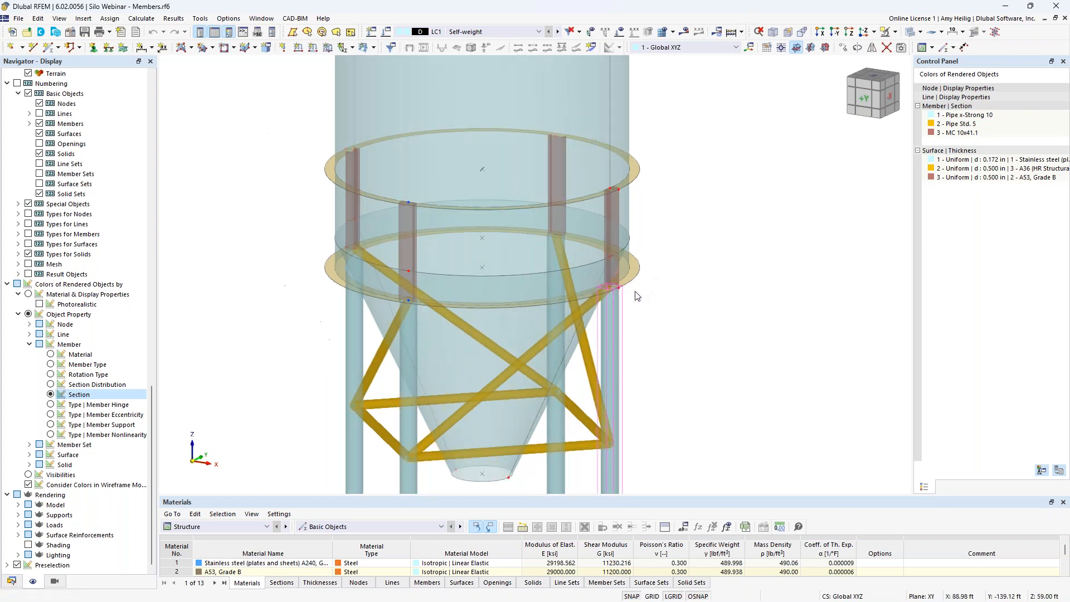
middle_drag(694, 369, 684, 319)
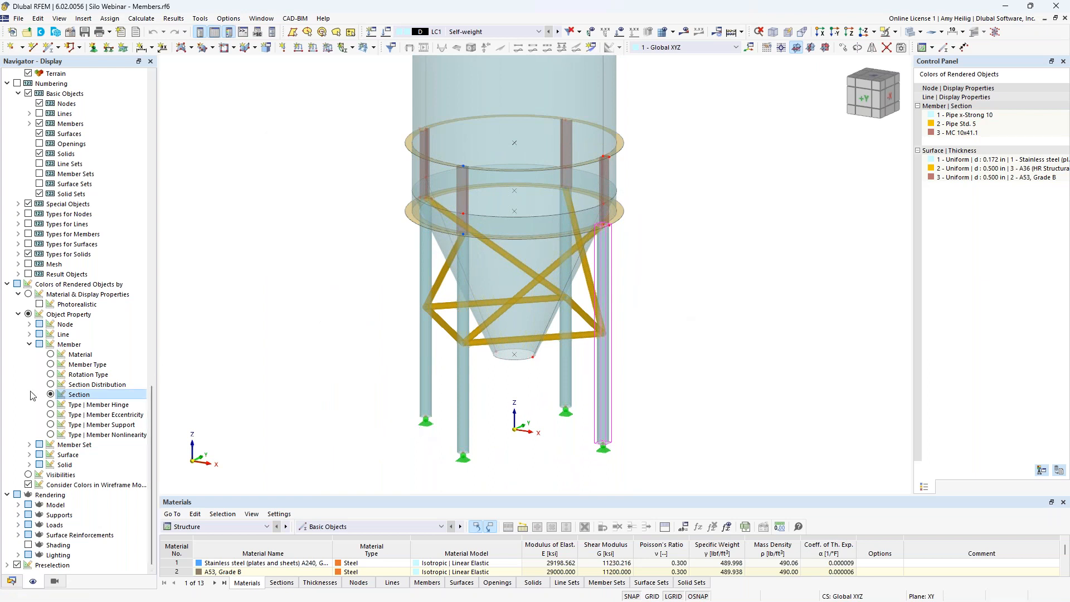
- Color the rendered members by member type and review the type options of the +X column, discarding the edit
click(50, 366)
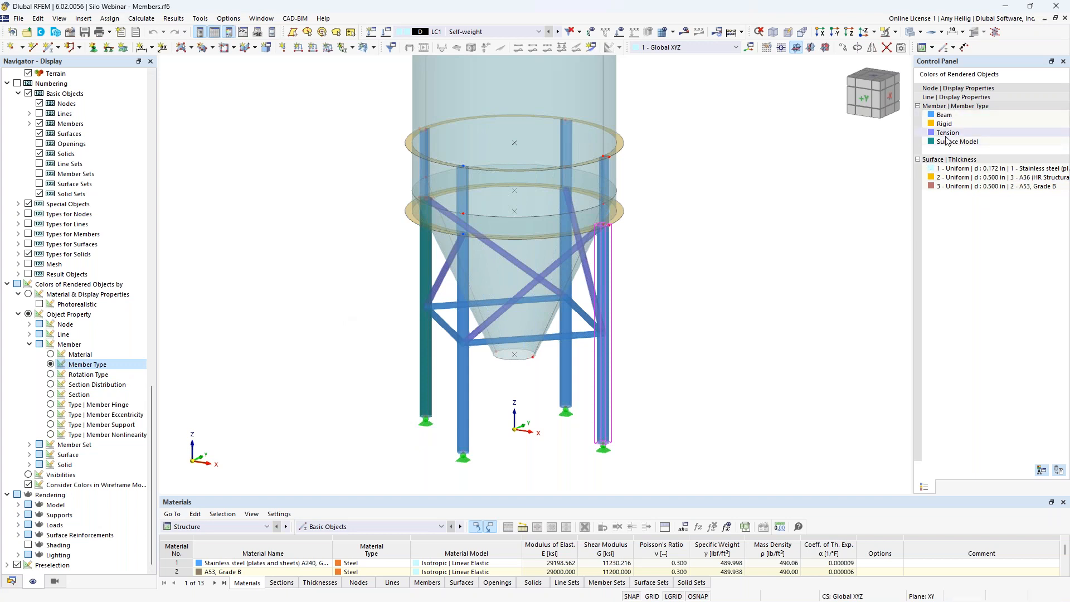
double_click(601, 388)
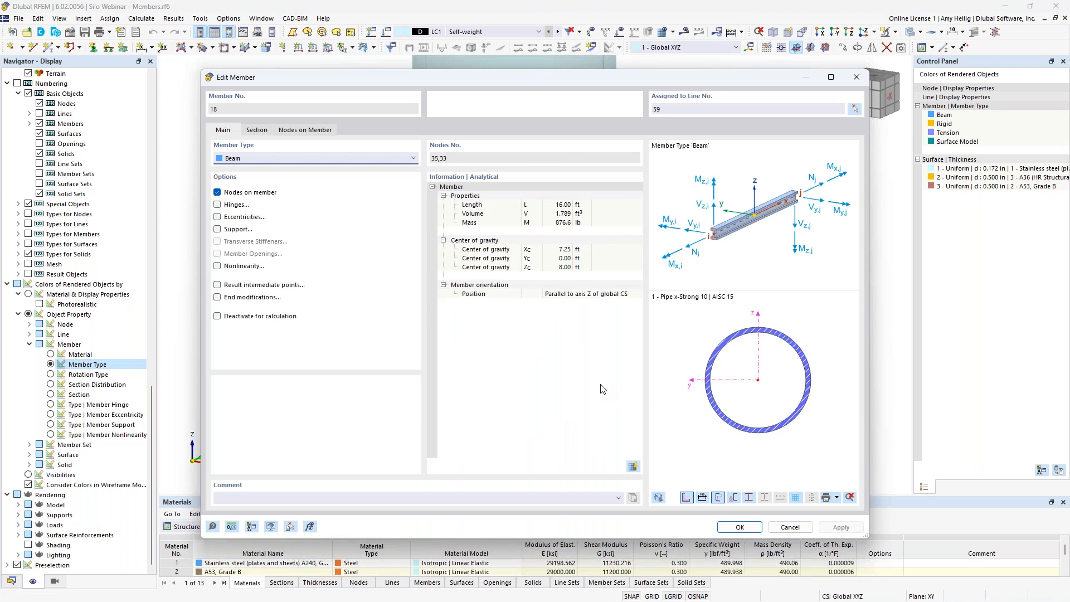
click(253, 160)
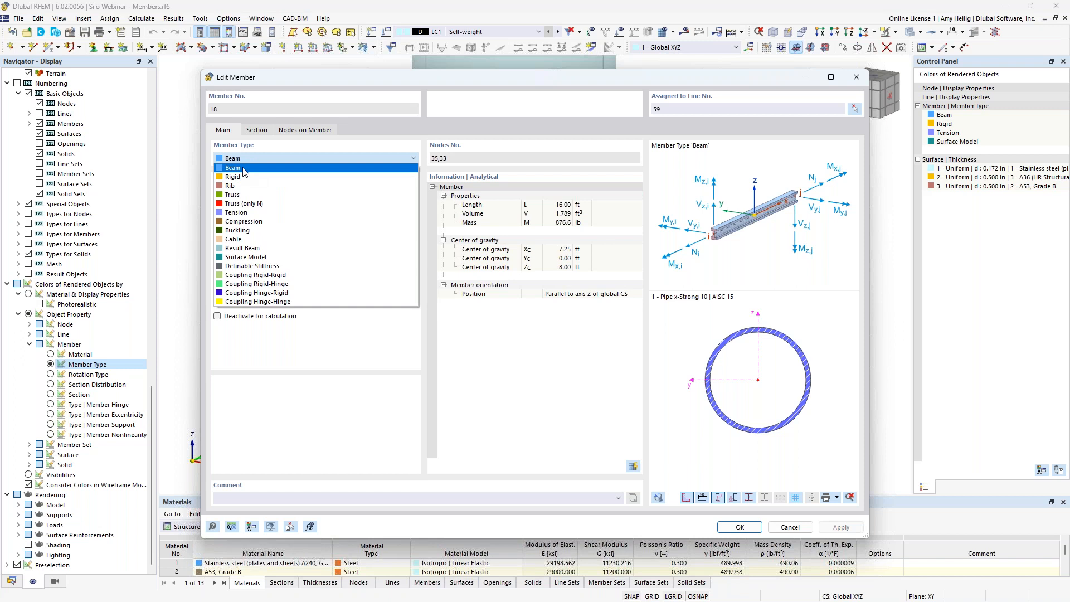
click(247, 170)
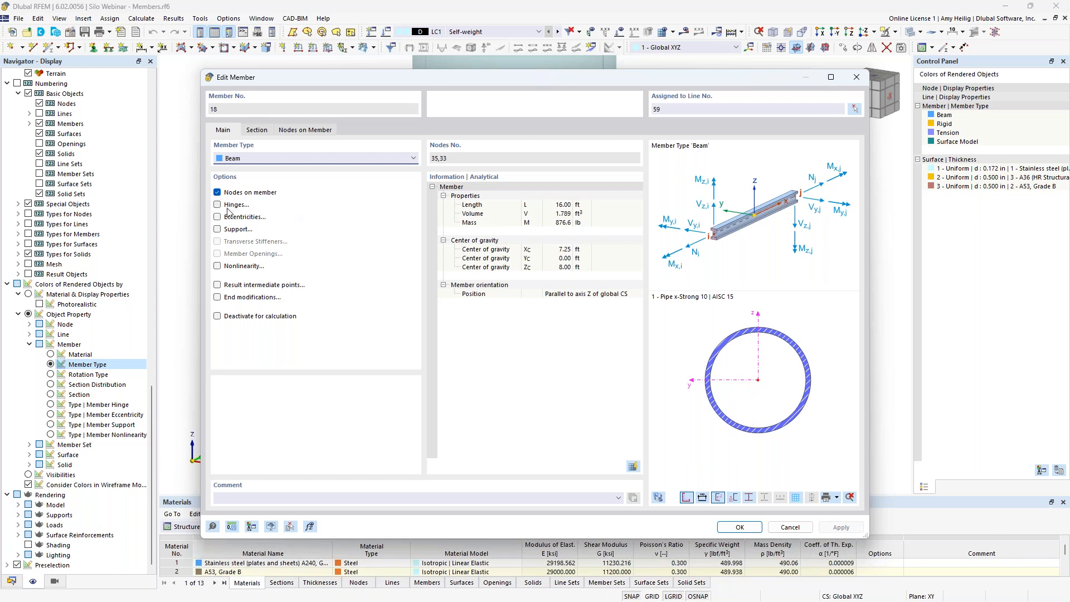
click(790, 527)
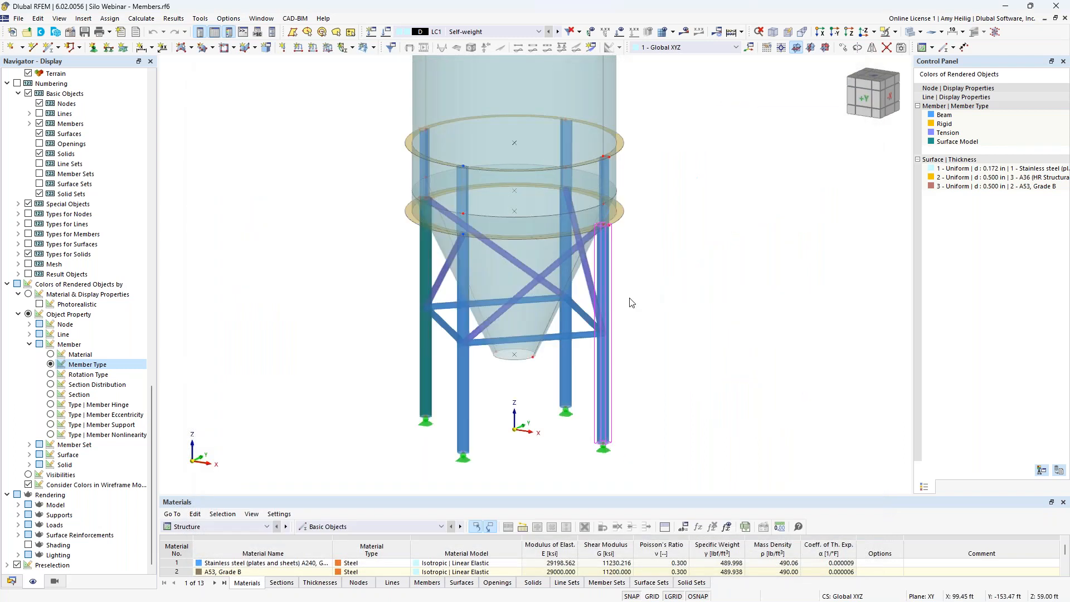
- Review the member type settings of the front diagonal brace running up to the +X column, closing the dialog without changes
scroll(550, 347, up, 1)
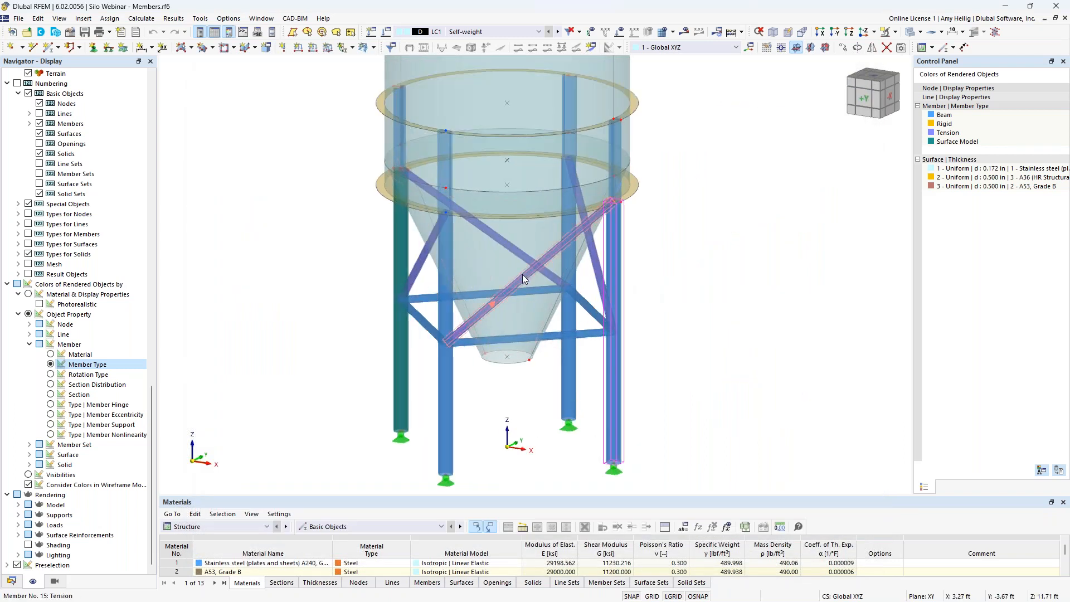
mouse_move(522, 274)
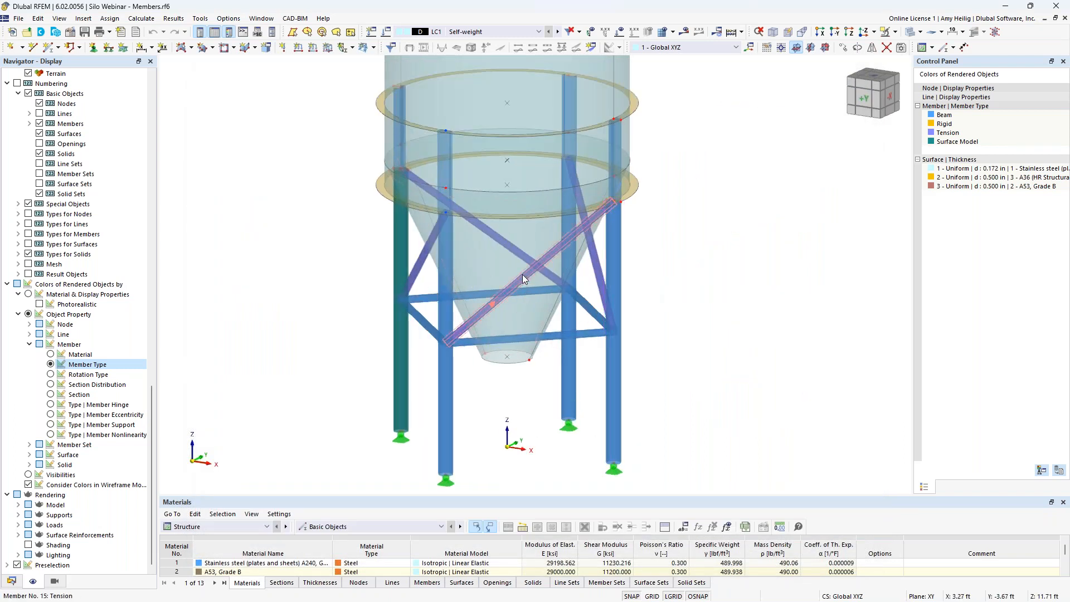
double_click(523, 276)
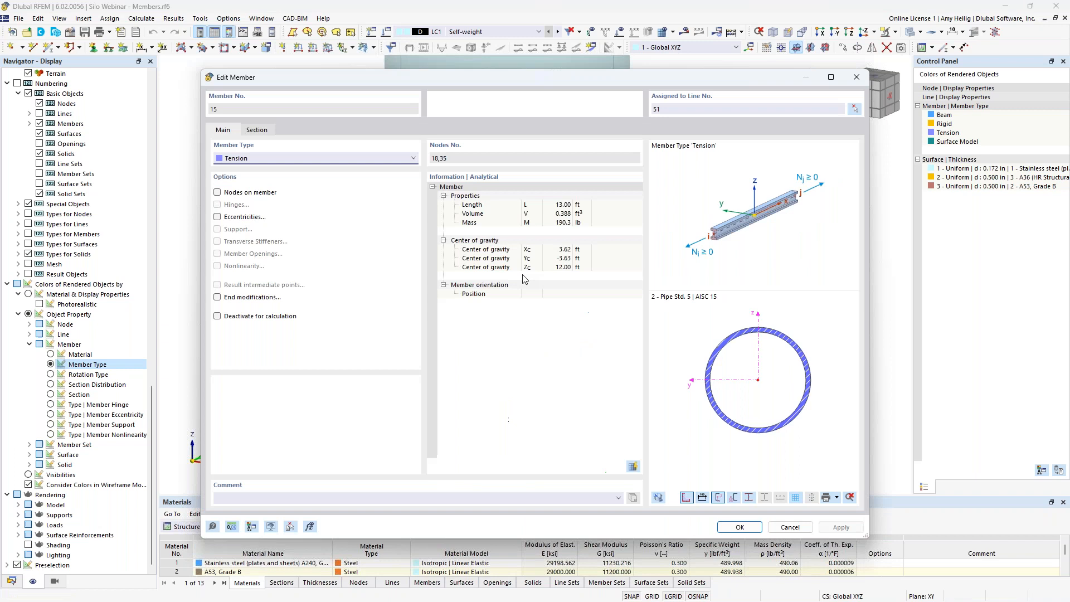
click(299, 160)
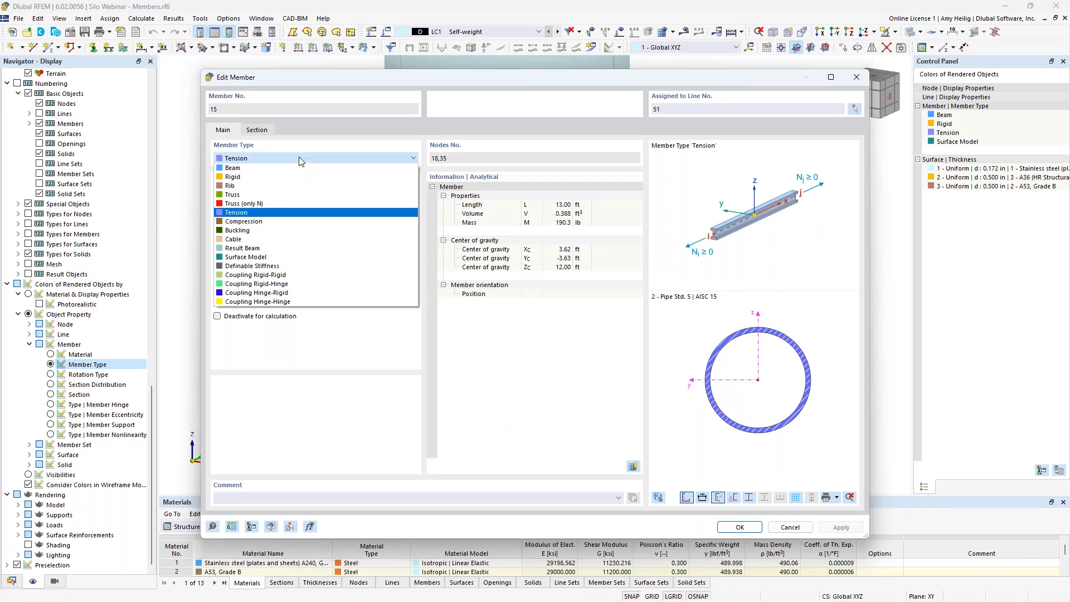
click(295, 213)
click(788, 528)
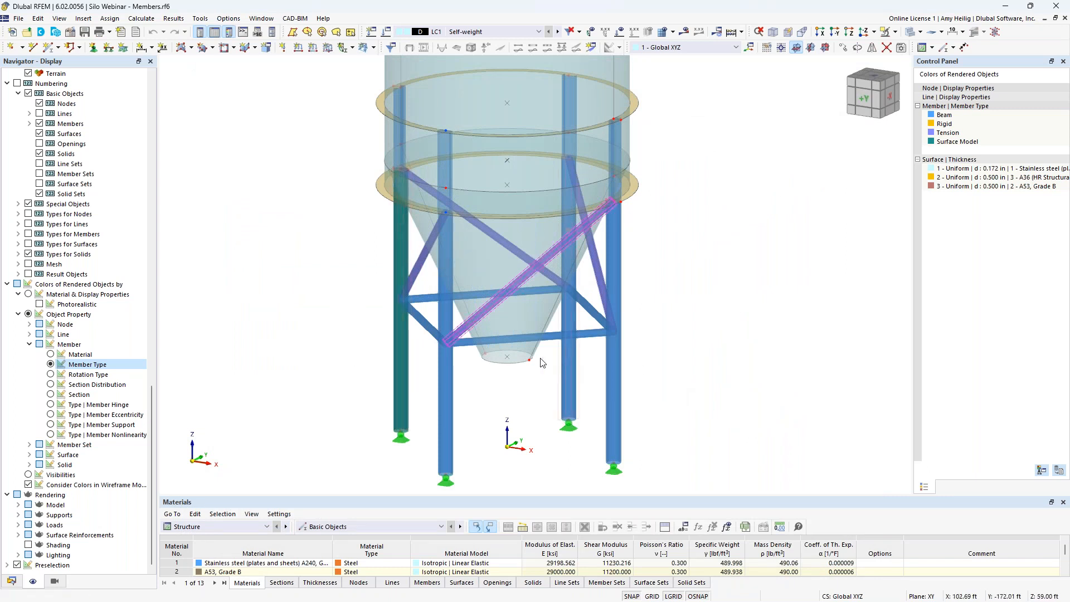
- Review the member type options and section of the support column on the -X side, closing the dialog without changes
double_click(401, 365)
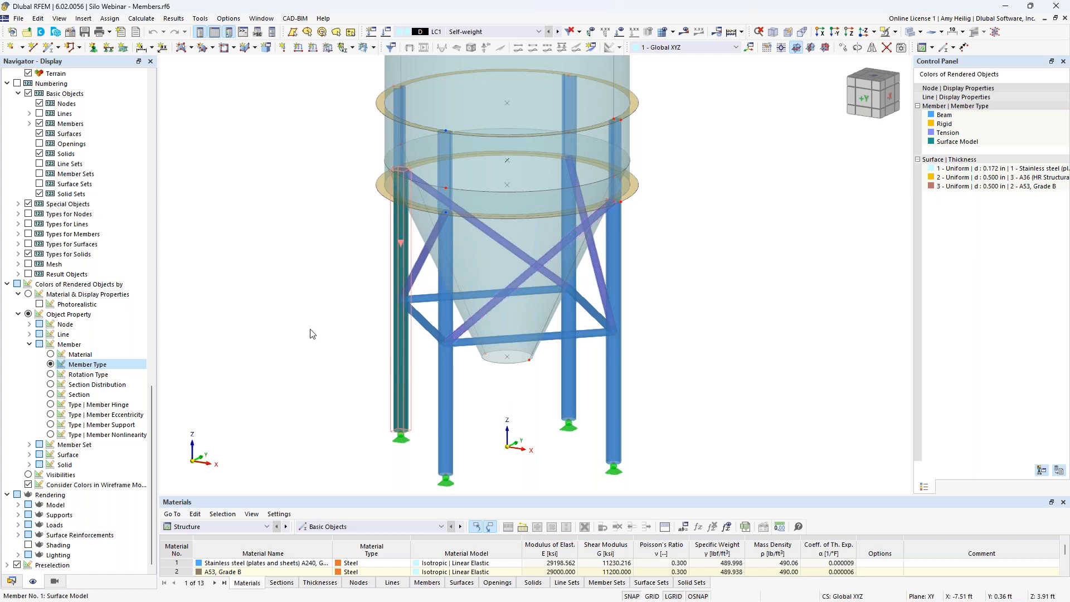
click(293, 159)
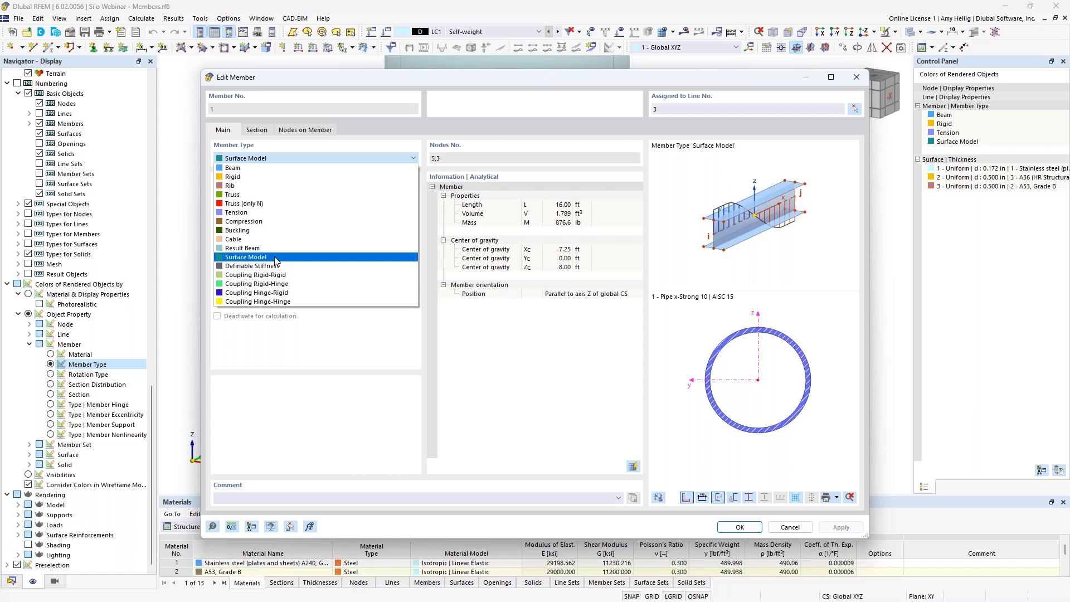
click(267, 158)
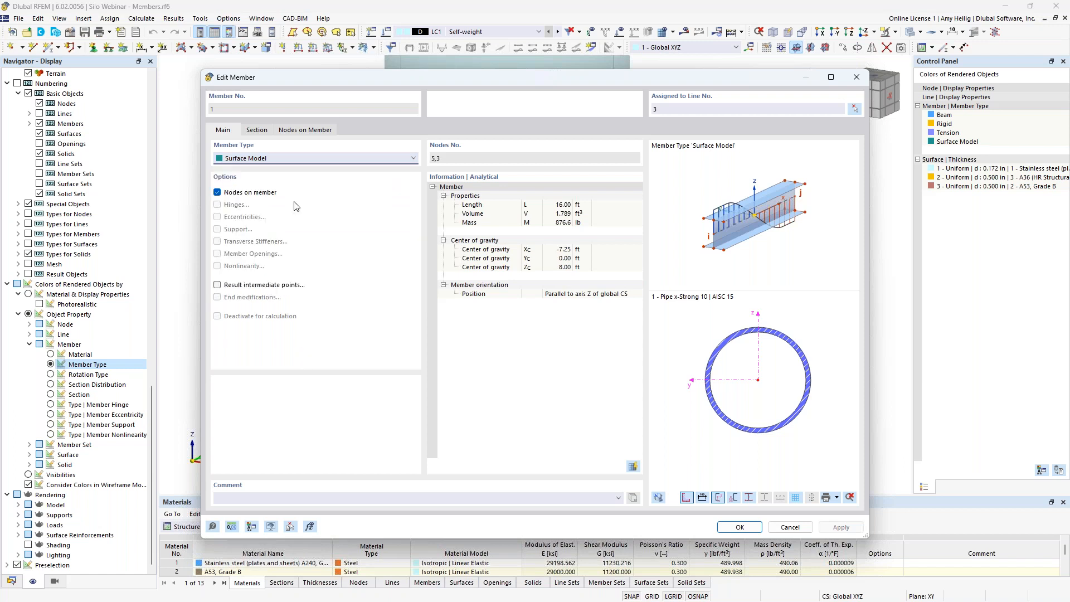
click(257, 131)
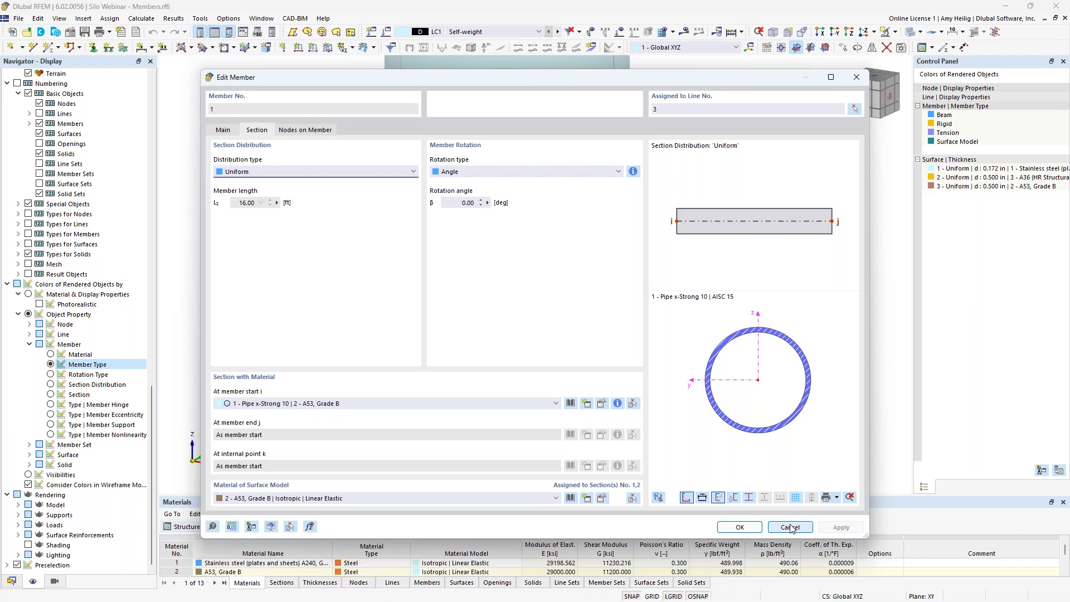
click(228, 129)
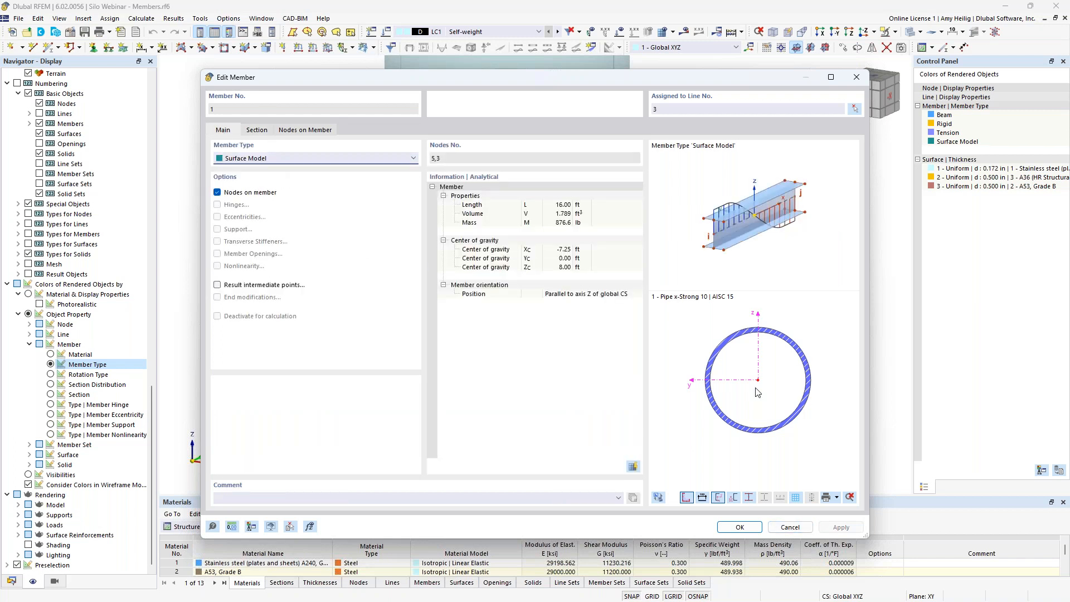
click(790, 528)
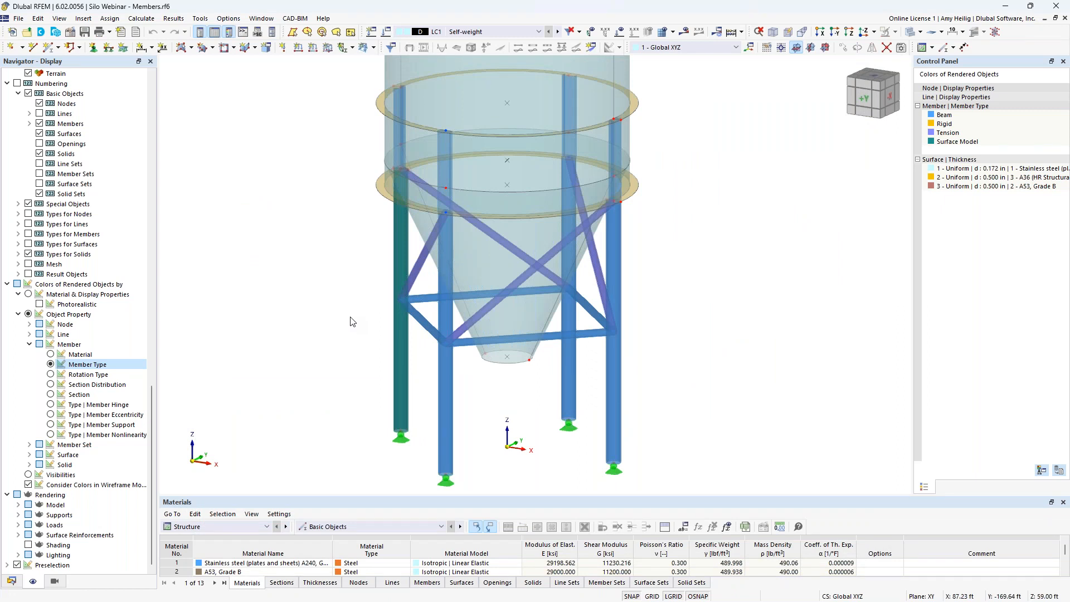
- Activate the generated surface visibilities by material and show only the stainless steel surfaces of the silo
middle_drag(423, 428, 423, 366)
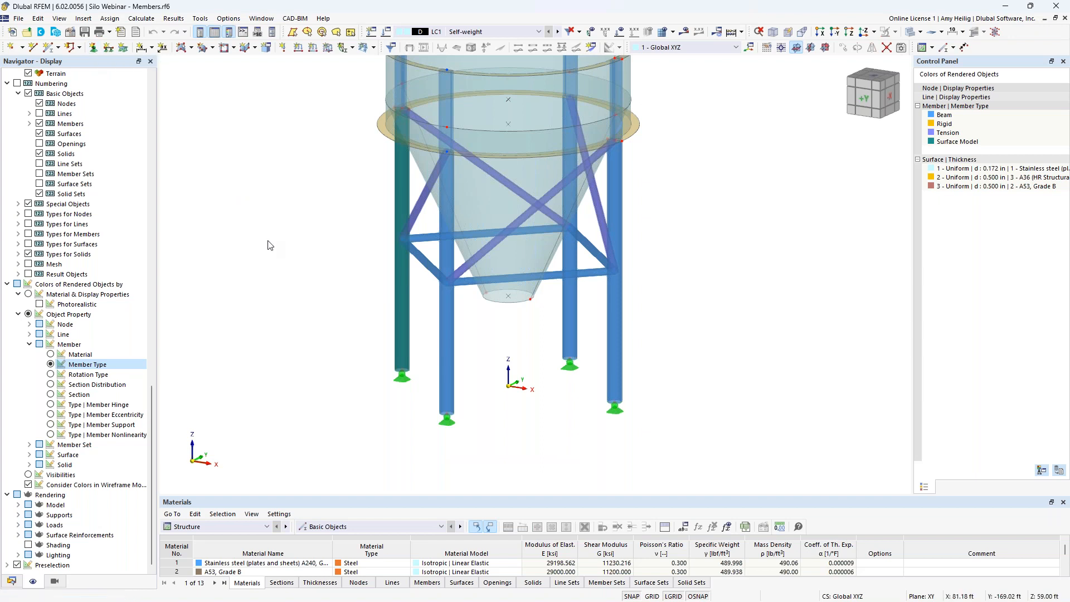
scroll(296, 293, down, 2)
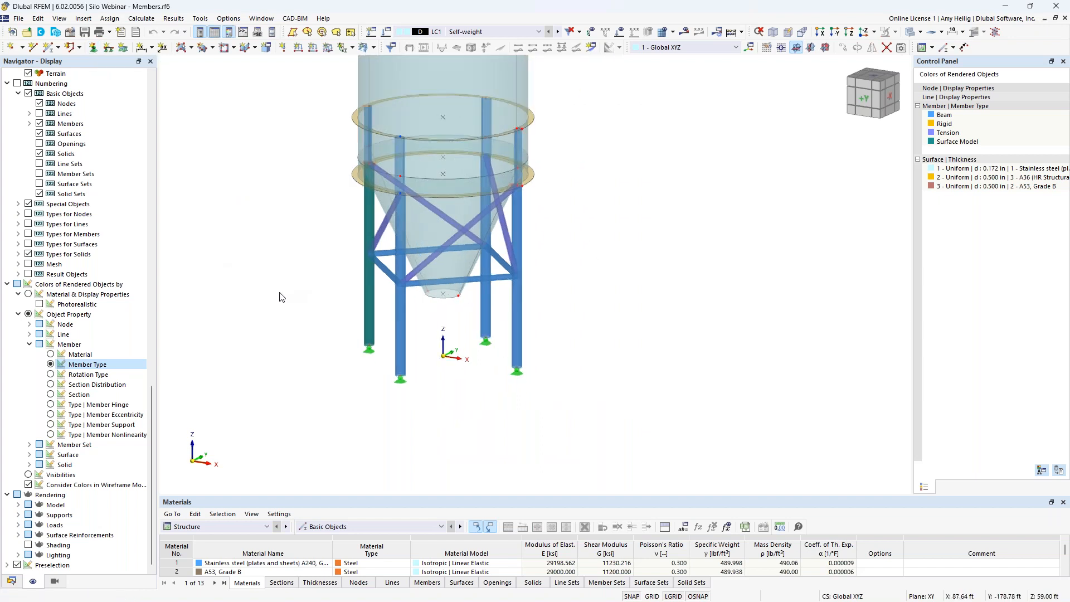
middle_drag(270, 268, 346, 342)
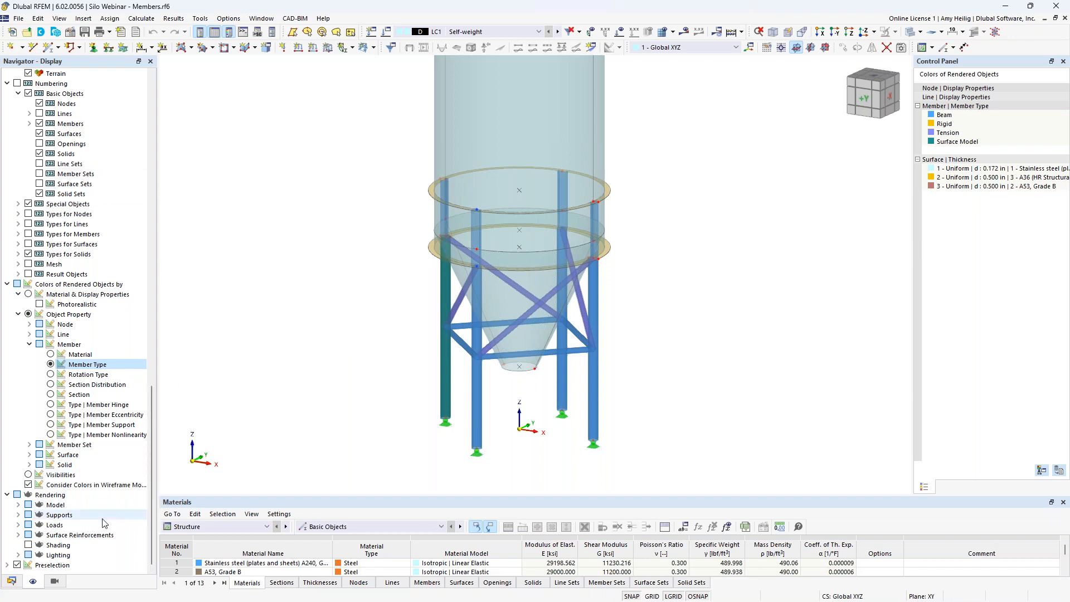
click(55, 581)
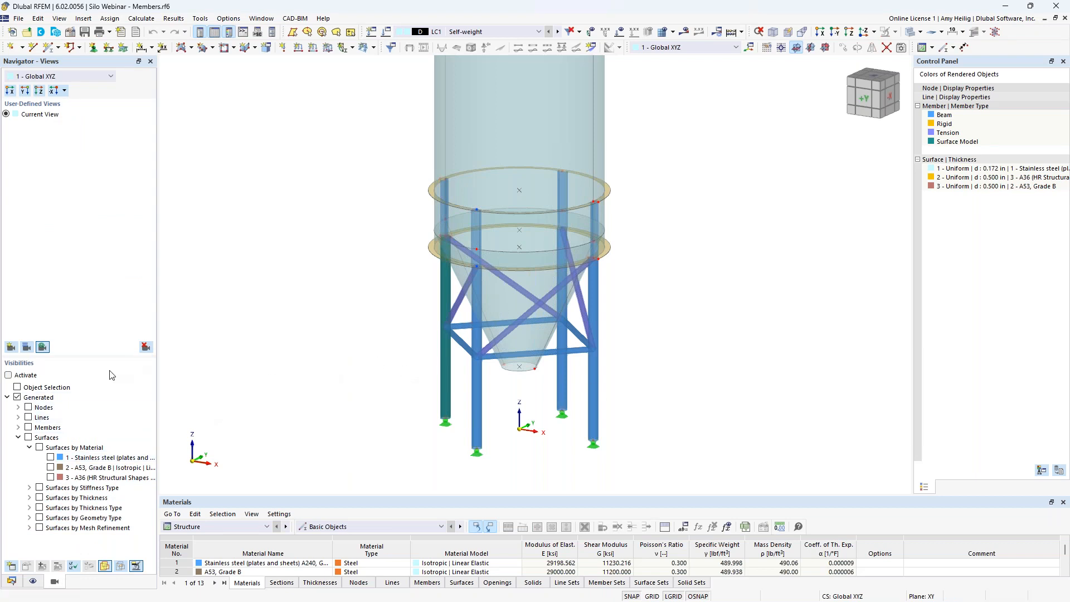
click(28, 437)
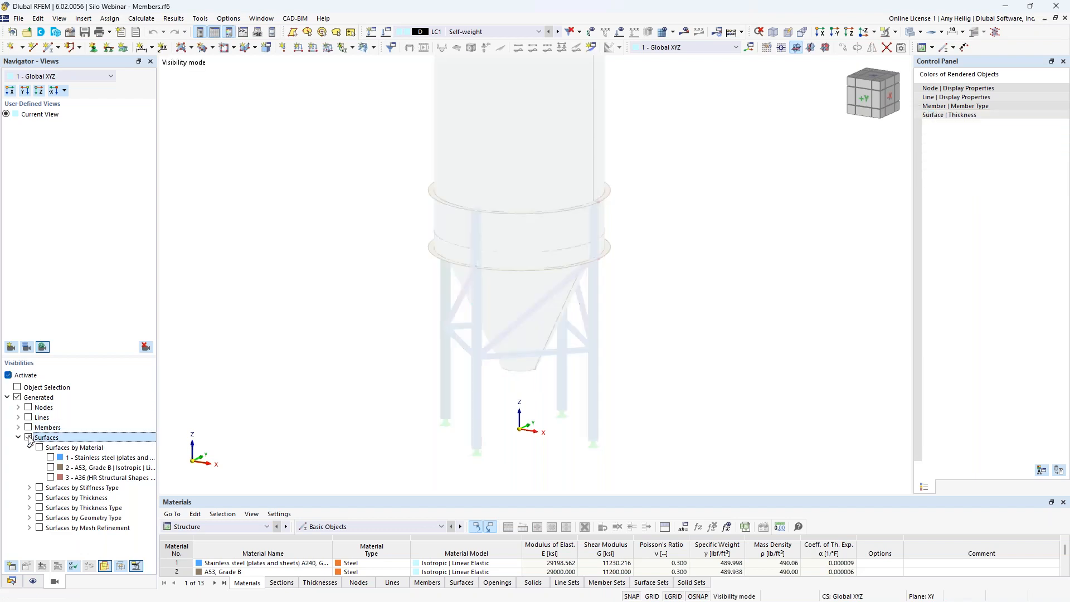
click(50, 457)
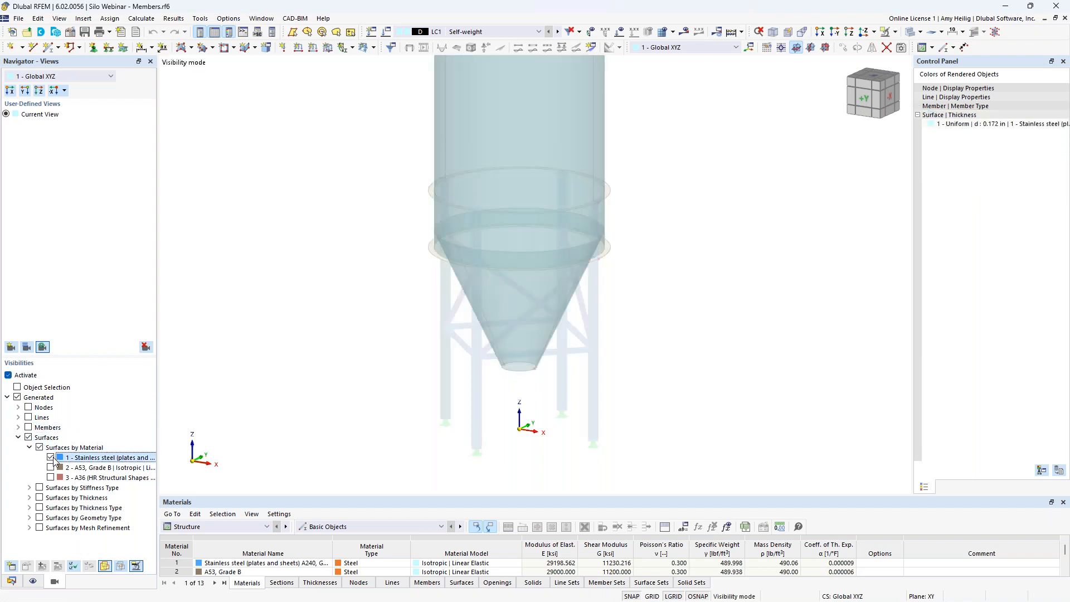
middle_drag(443, 297, 441, 313)
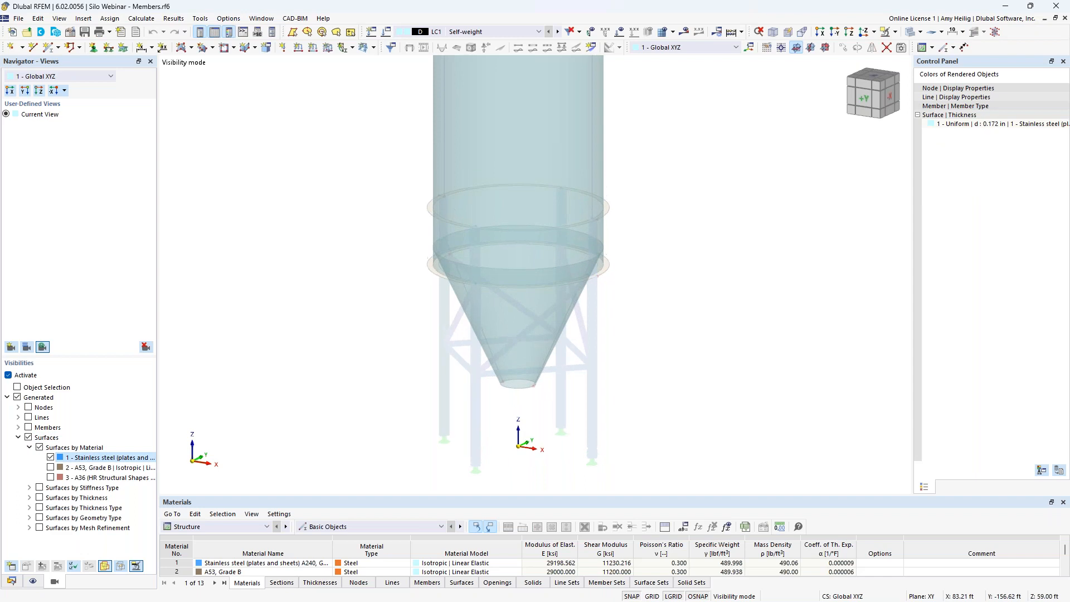
scroll(454, 301, down, 5)
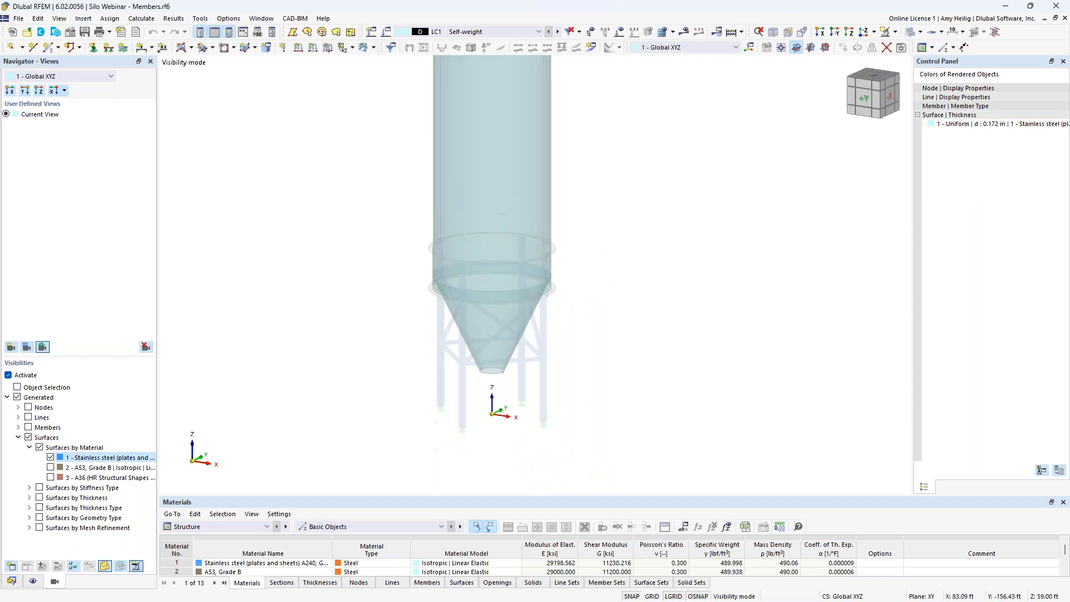
- Turn on the display of local axis systems for the silo's surfaces
right_click(490, 293)
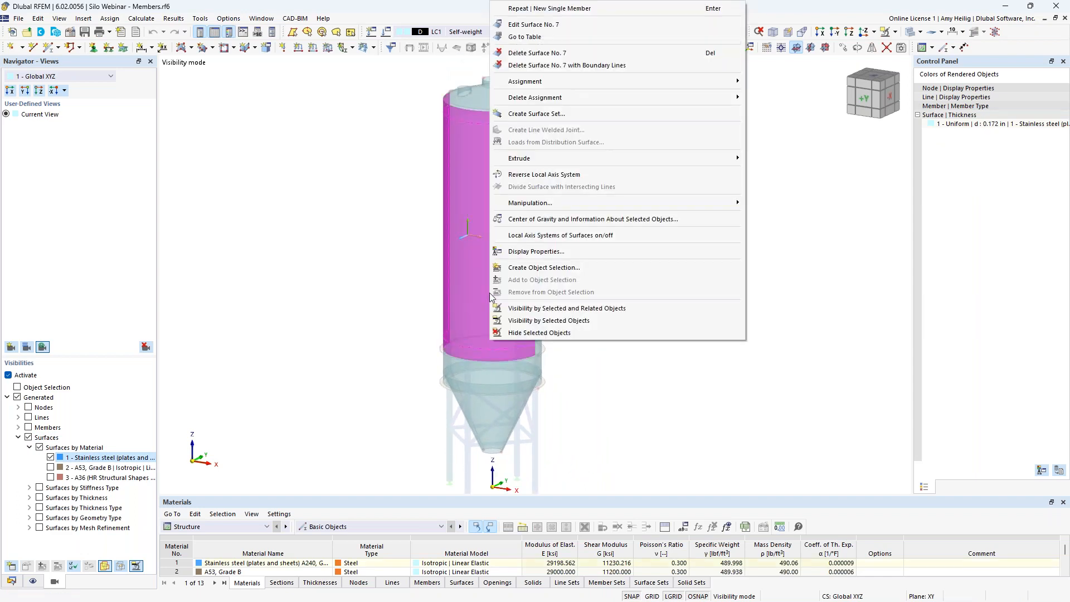
click(560, 234)
click(592, 290)
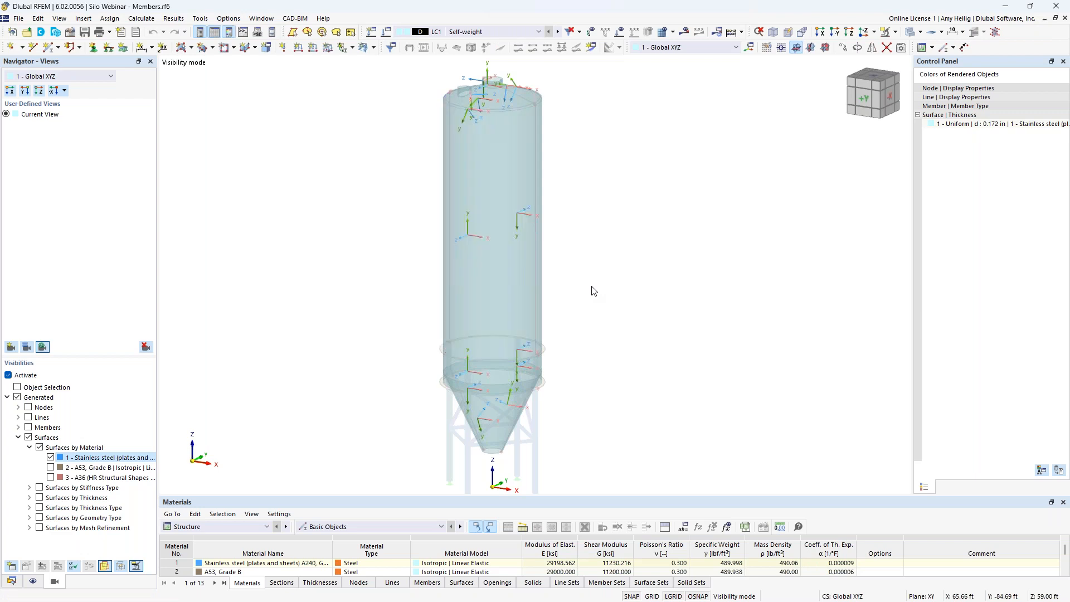
mouse_move(583, 296)
ctrl+middle_down()
mouse_move(616, 291)
mouse_move(567, 295)
ctrl+middle_up()
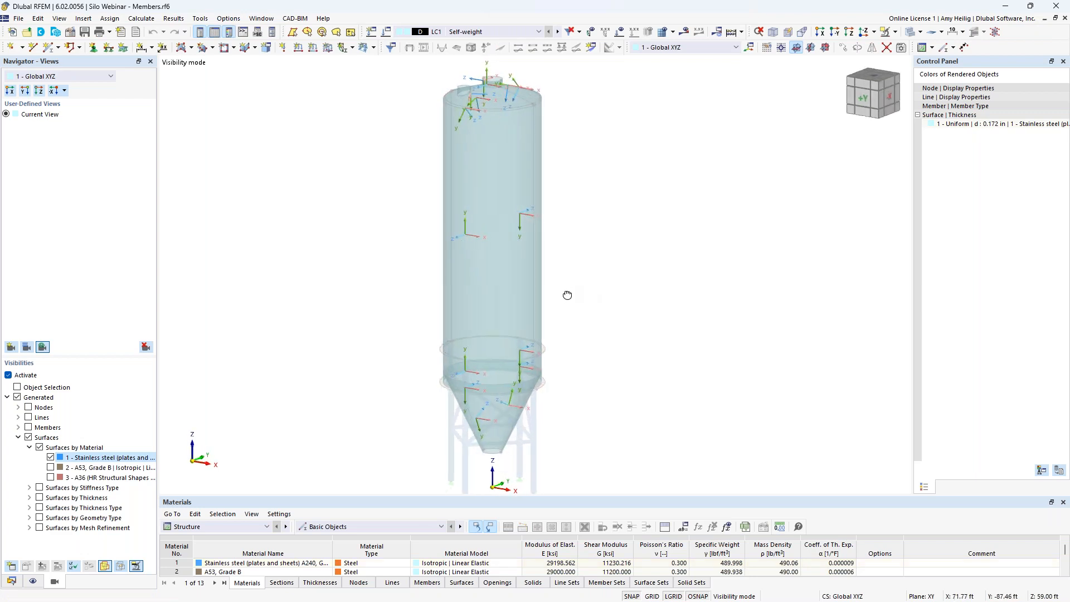
- Reverse the local axis systems of the hopper cone surfaces and the short cylindrical ring surfaces around the hopper's upper edge
scroll(494, 416, up, 5)
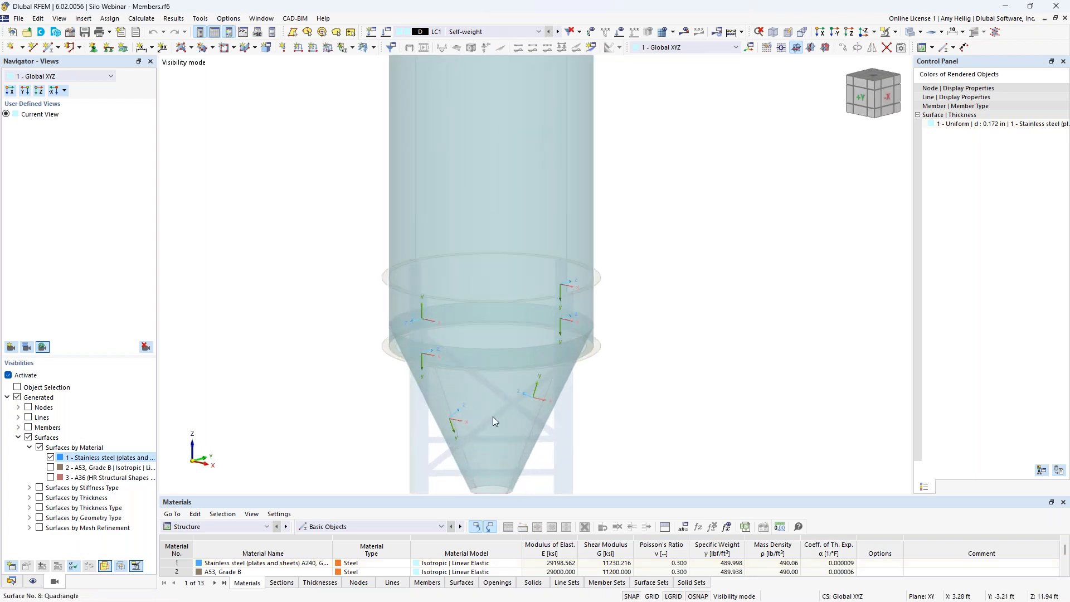
scroll(493, 417, up, 2)
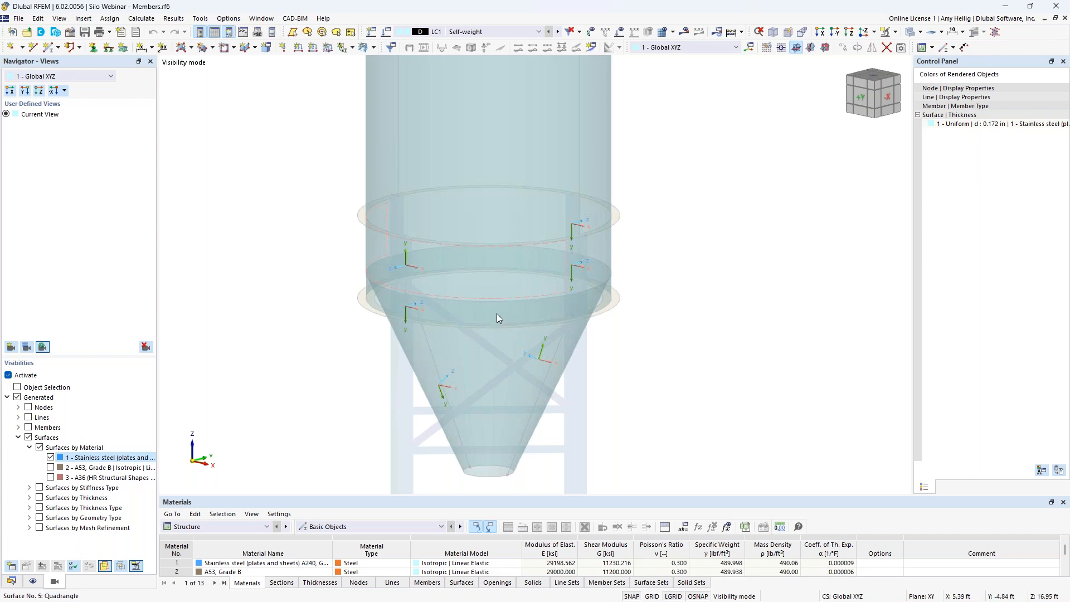
ctrl+middle_drag(478, 317, 420, 315)
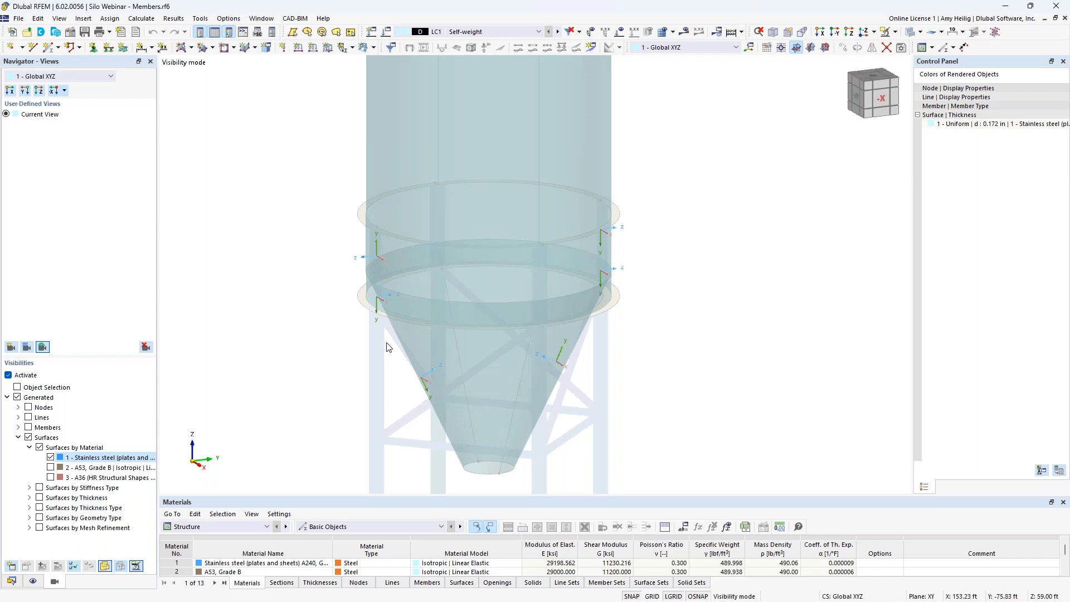
scroll(411, 359, up, 2)
middle_drag(385, 351, 360, 289)
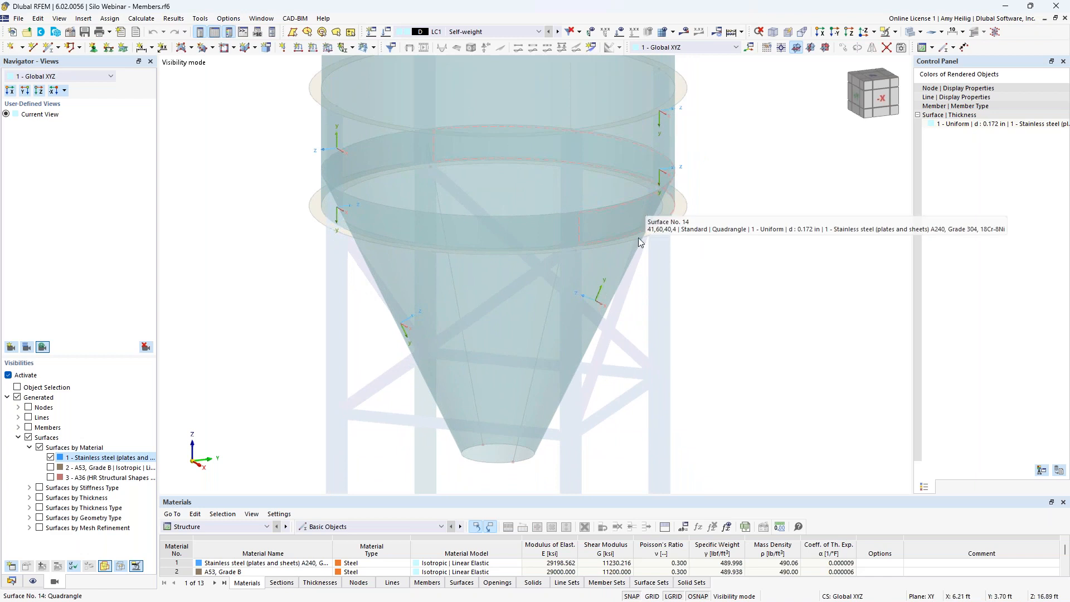
drag(626, 375, 356, 313)
ctrl+middle_drag(345, 333, 344, 310)
click(334, 219)
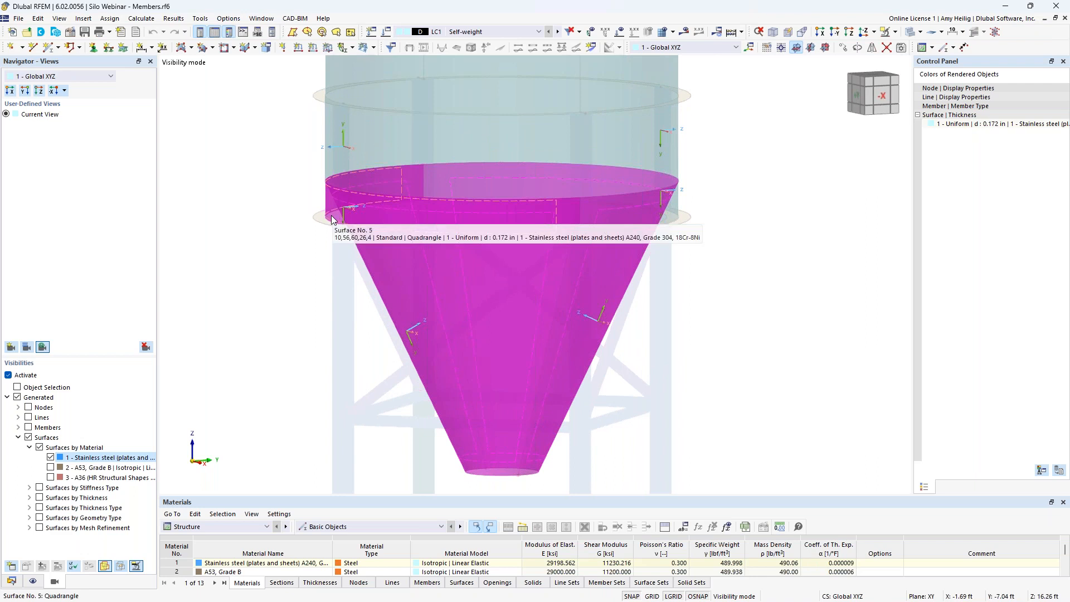
right_click(439, 307)
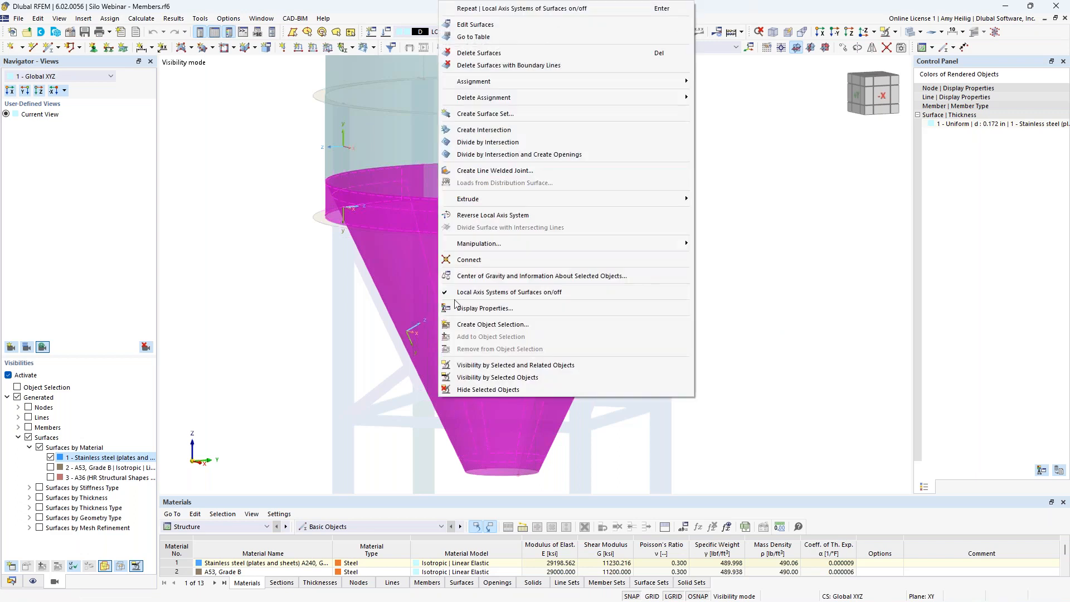
click(488, 215)
key(Escape)
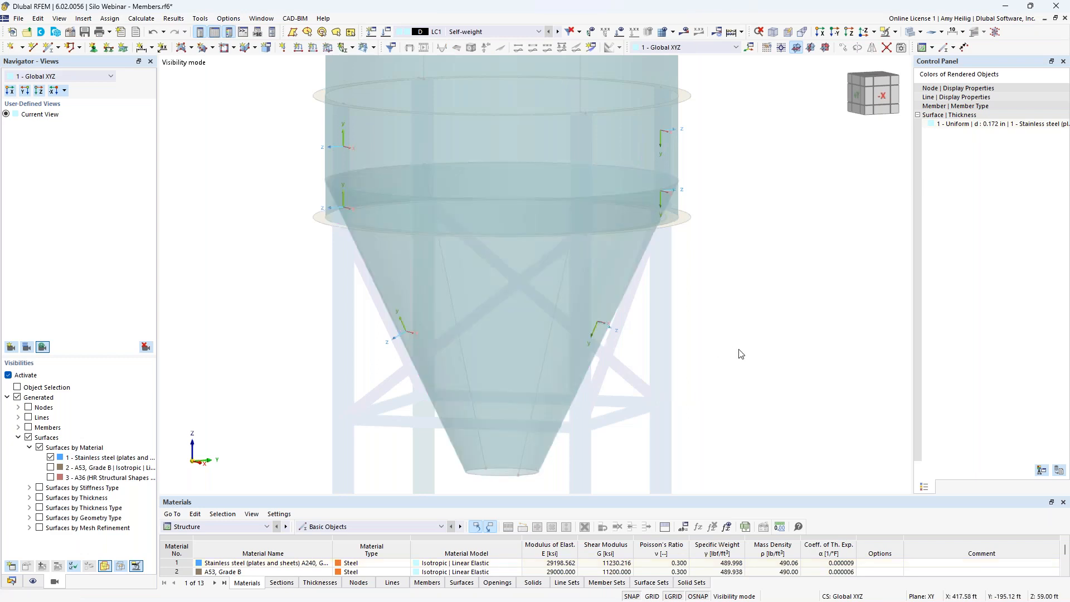
- Examine the local axis directions on the hopper, ring and cylindrical shell surfaces on both sides of the silo
ctrl+middle_drag(719, 367, 704, 383)
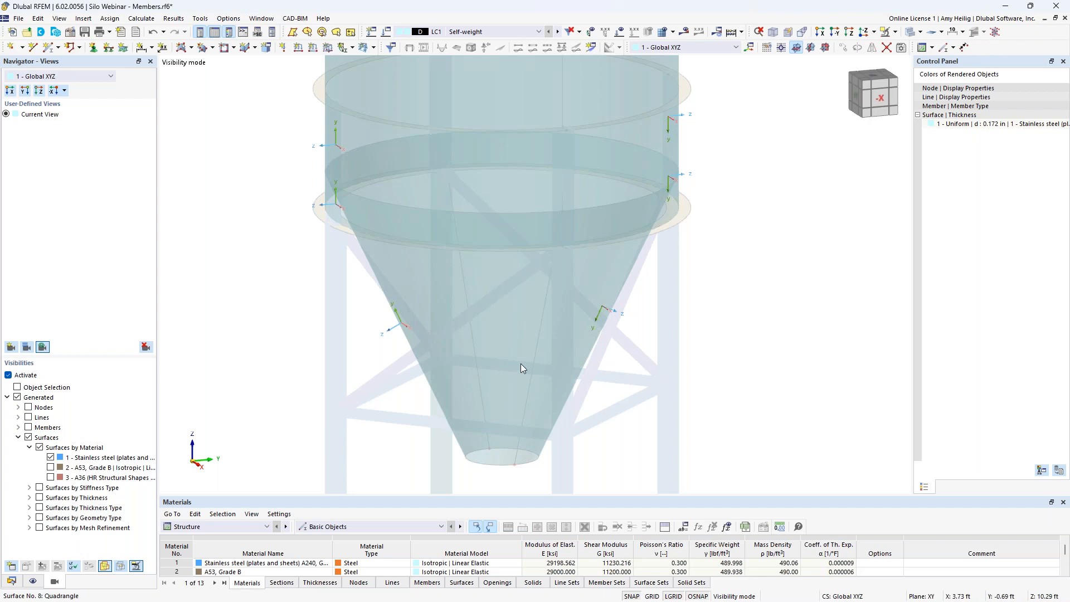
scroll(573, 349, down, 4)
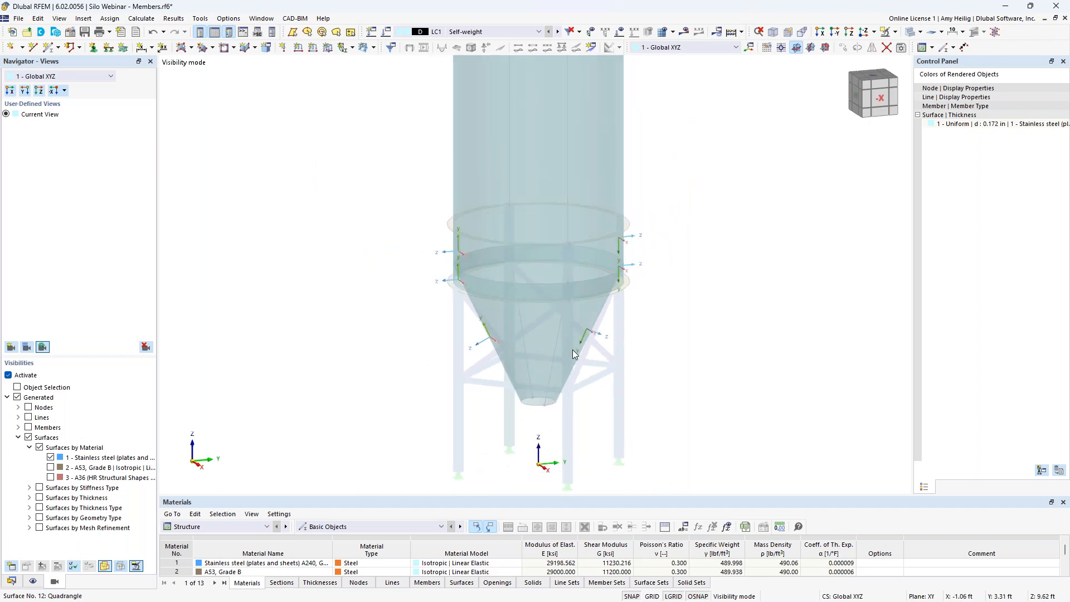
scroll(573, 349, down, 2)
middle_drag(644, 282, 639, 374)
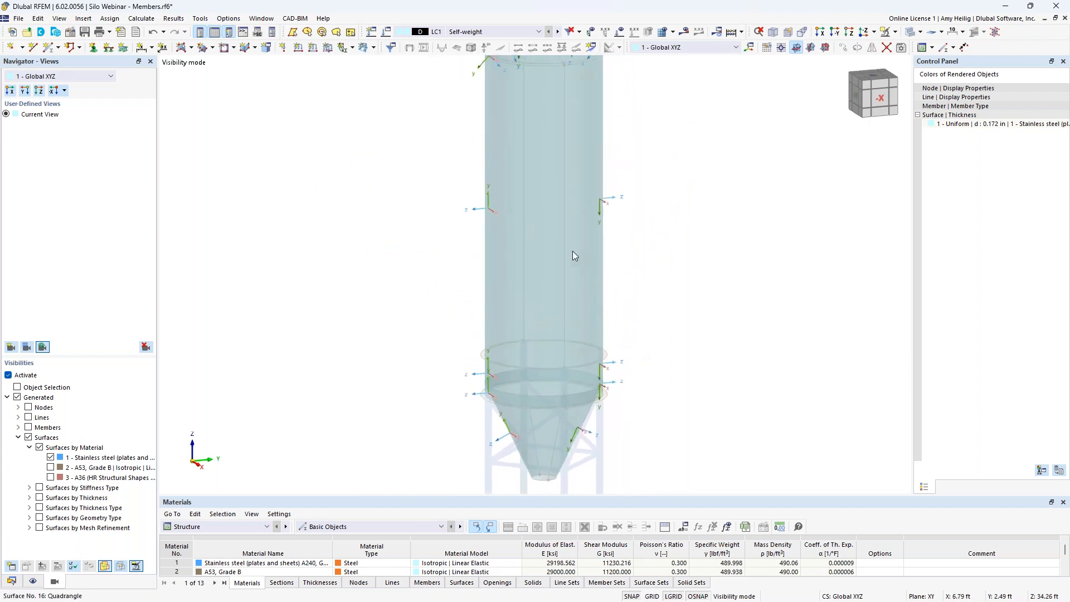
scroll(493, 200, up, 2)
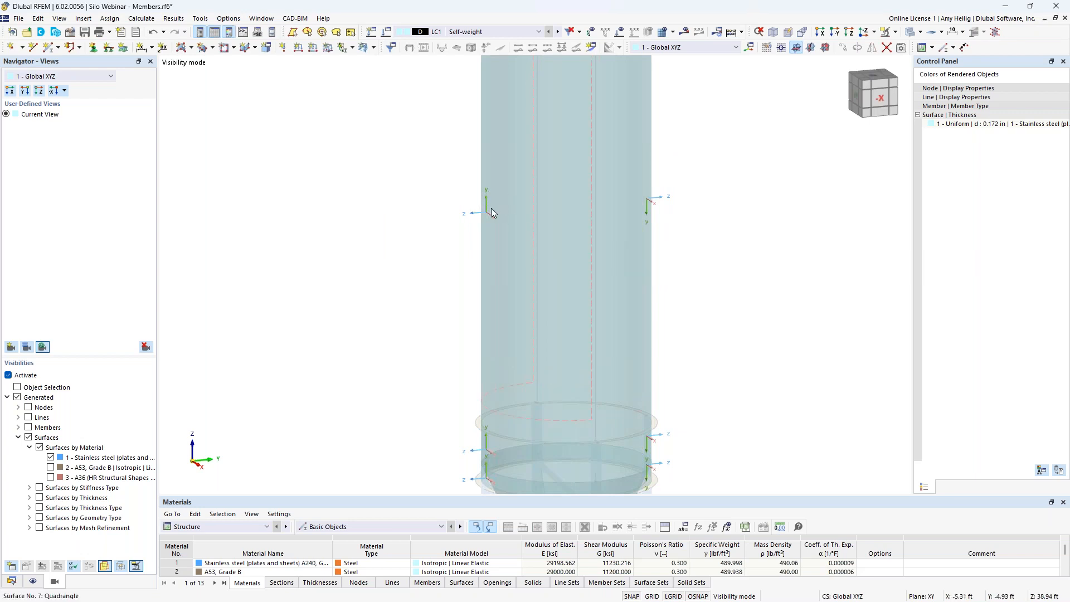
scroll(509, 198, up, 2)
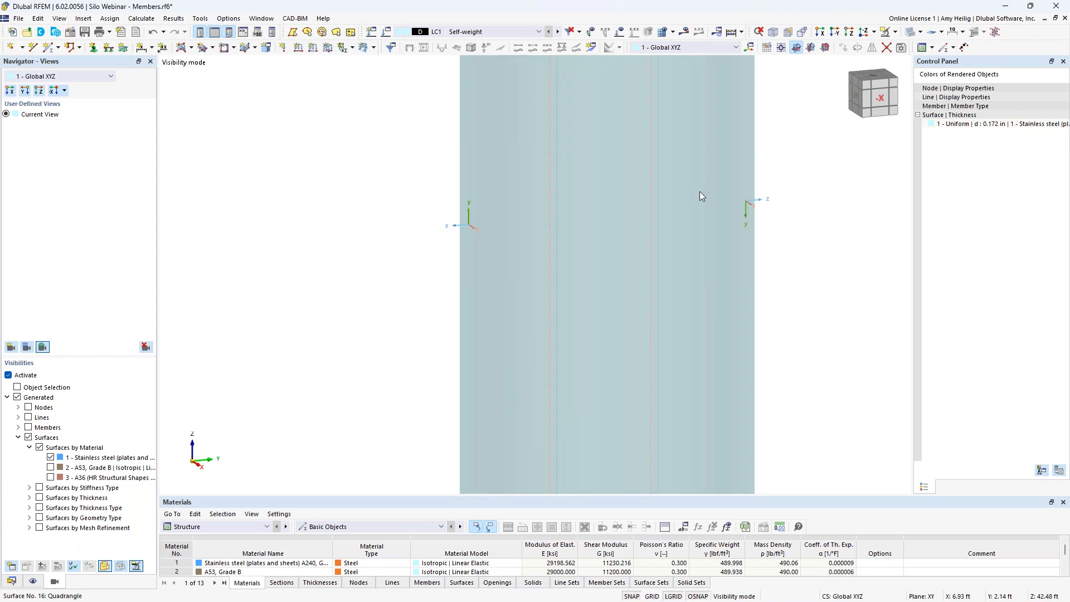
scroll(725, 234, down, 3)
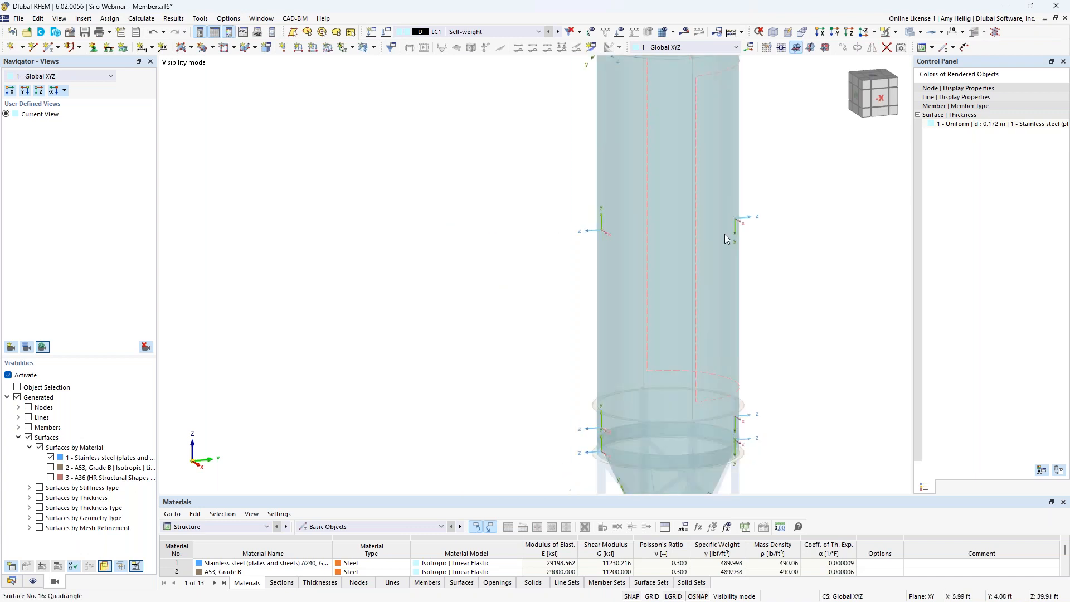
middle_drag(782, 371, 688, 329)
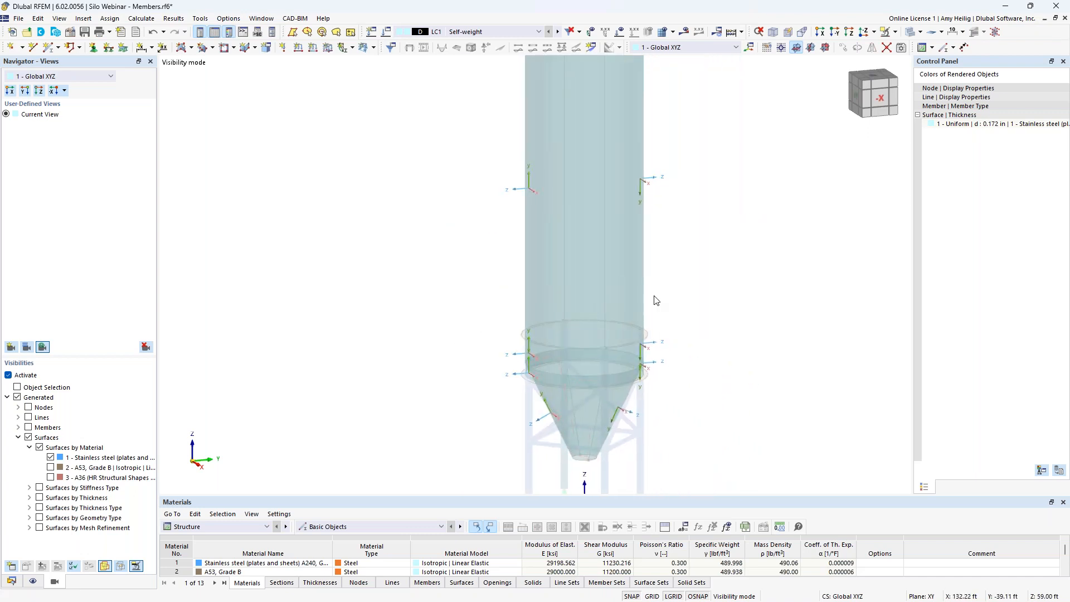
- Select the hopper, ring and cylindrical shell surfaces together with the surfaces of both roof nozzles
scroll(695, 449, down, 1)
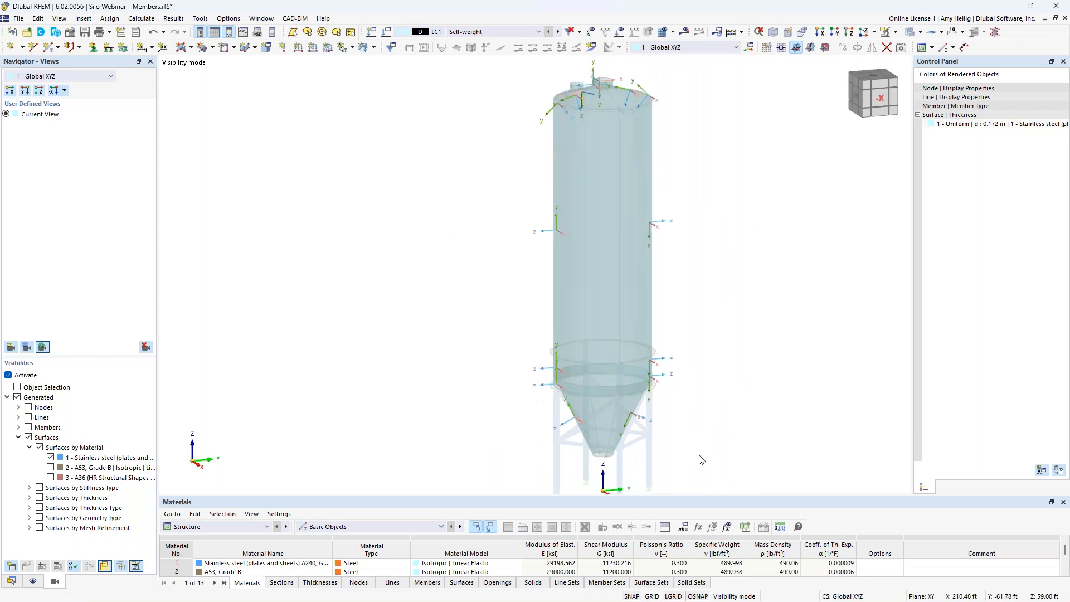
drag(626, 429, 502, 184)
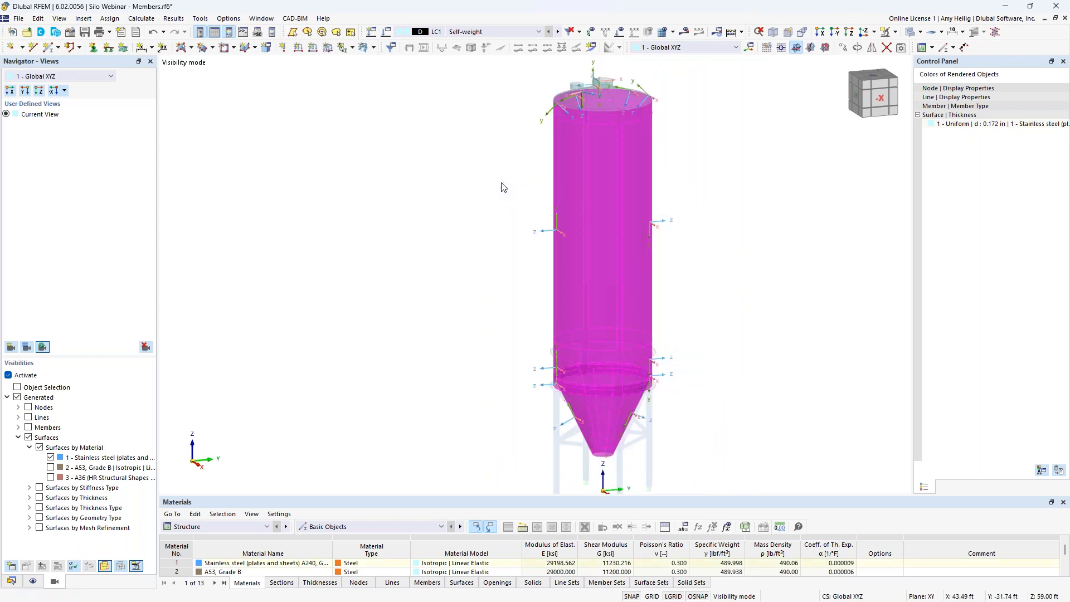
middle_drag(672, 167, 666, 273)
scroll(613, 182, up, 5)
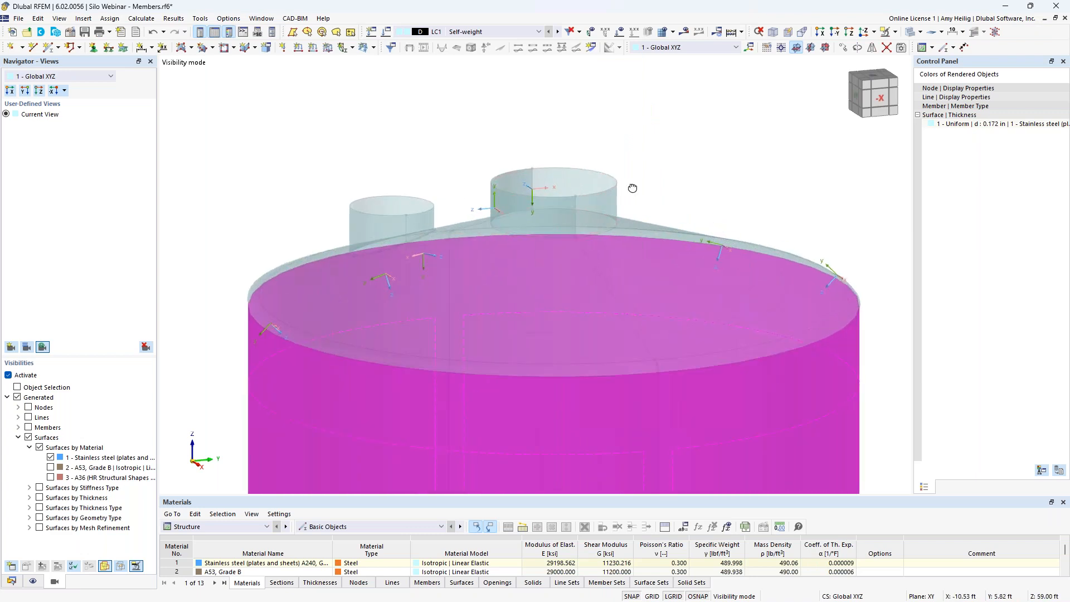
middle_drag(633, 184, 633, 176)
drag(635, 174, 480, 167)
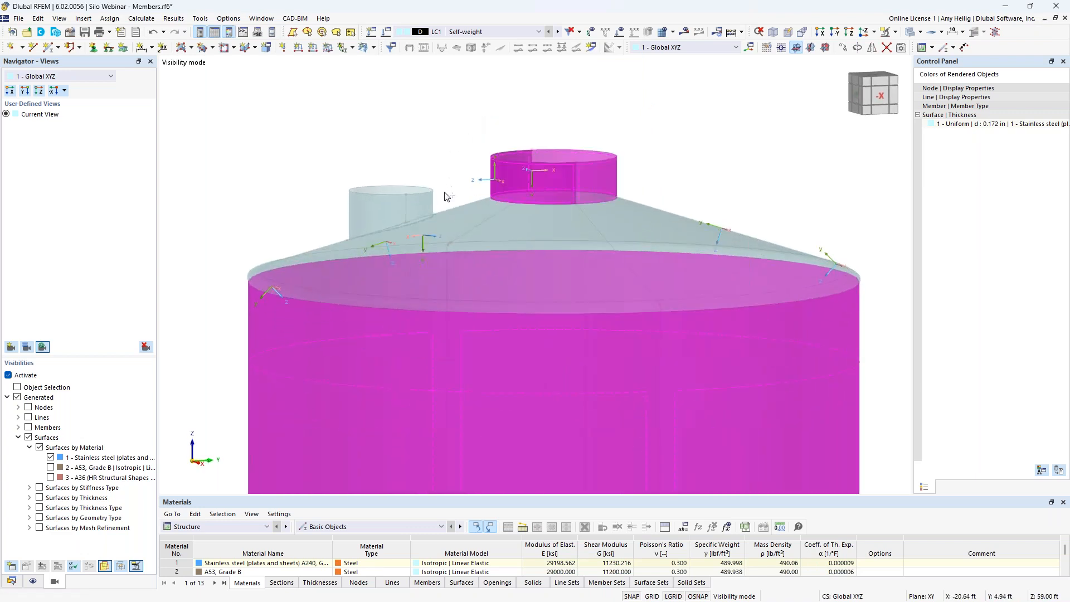
drag(447, 201, 330, 150)
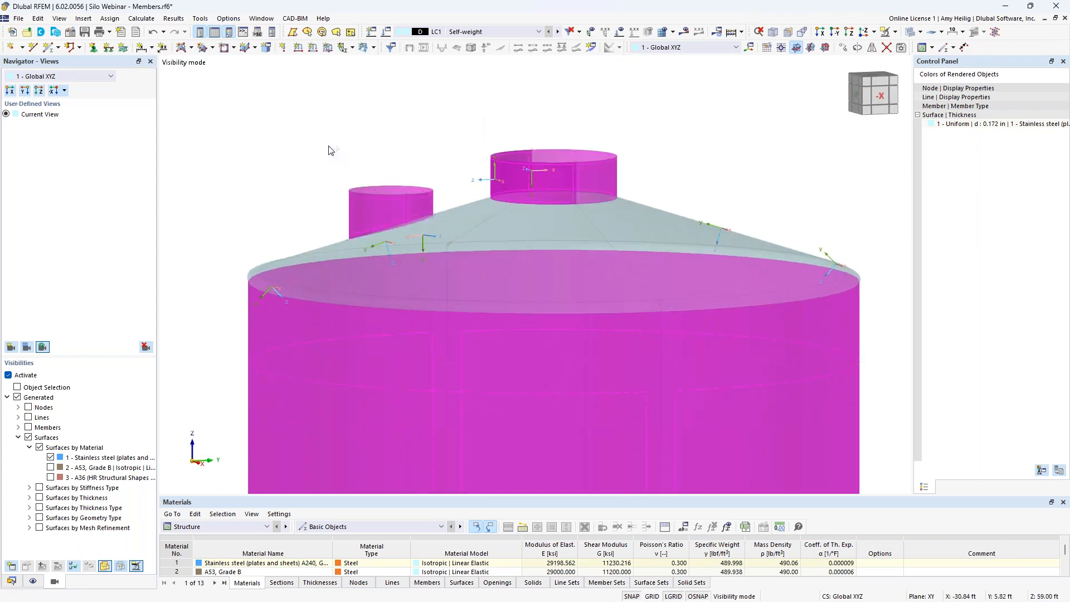
- Set the input axes of the selected surfaces to Axis parallel to lines, with axis y parallel to line 49 on the central roof nozzle
double_click(580, 178)
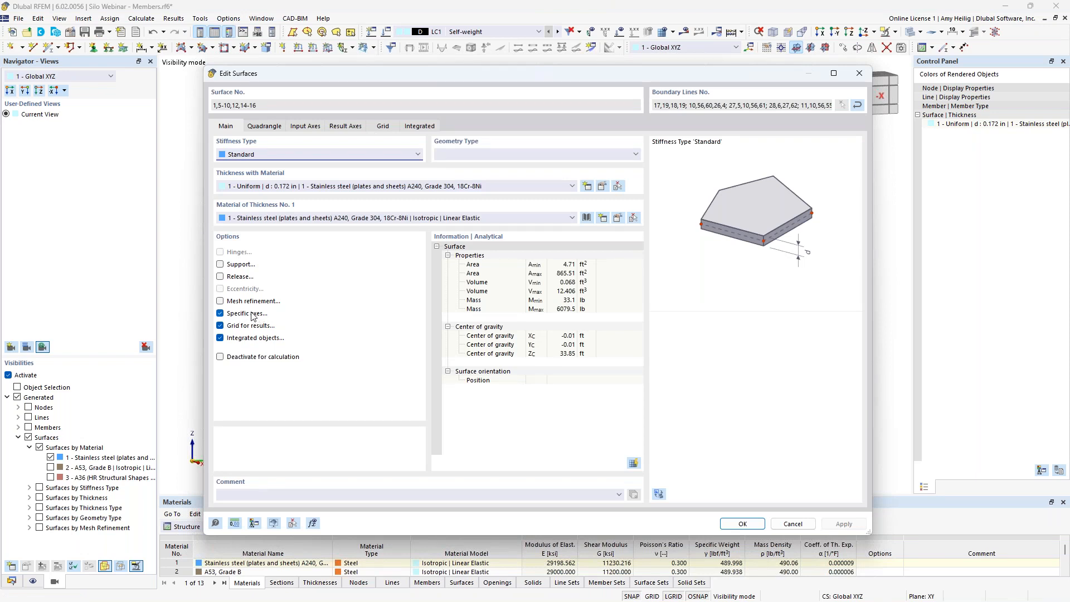
click(305, 126)
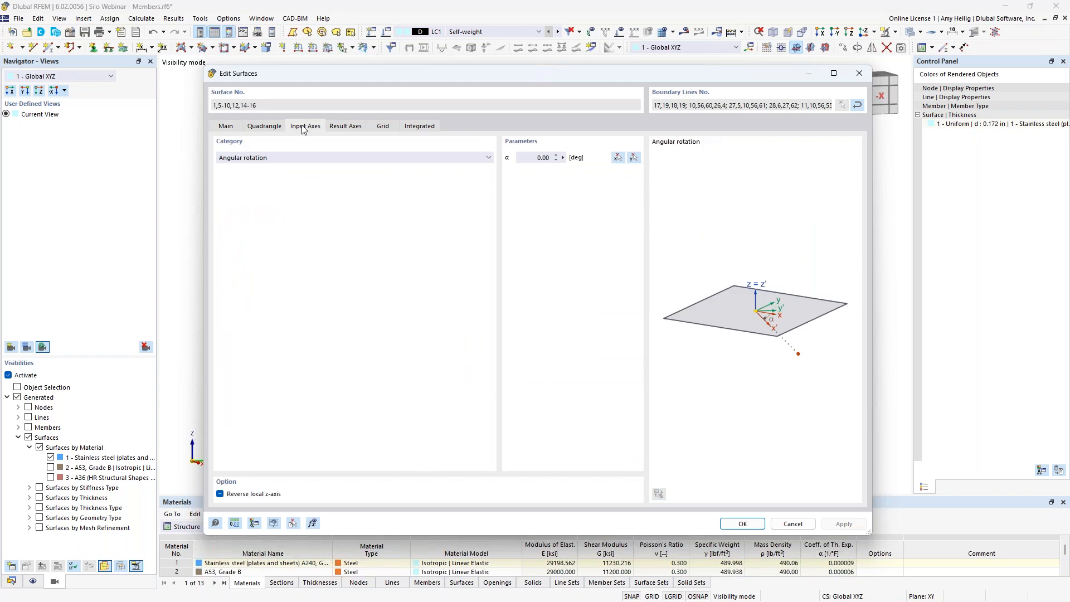
click(298, 159)
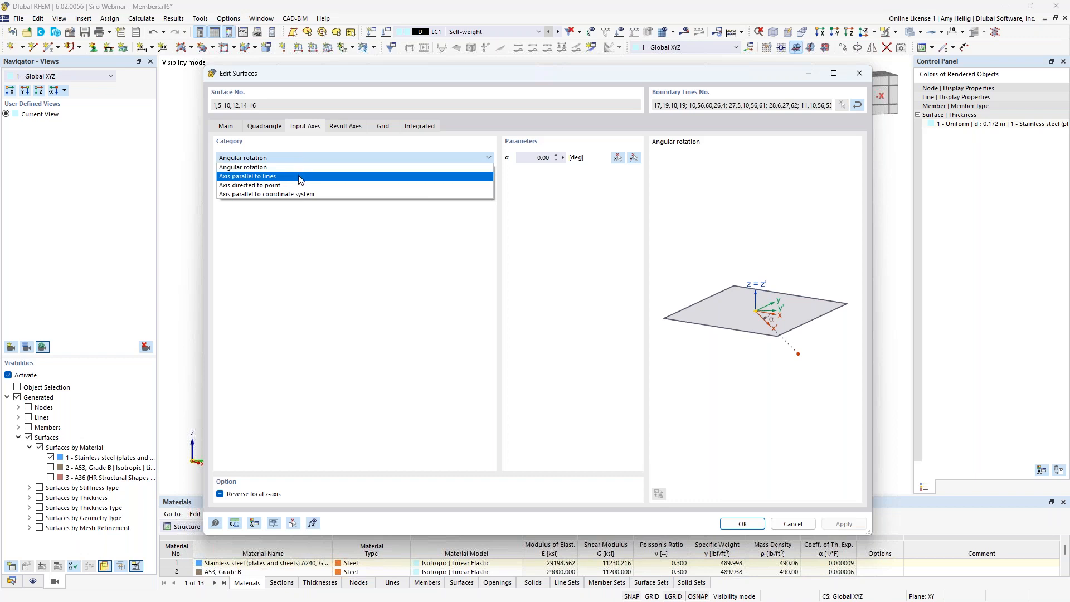
click(300, 176)
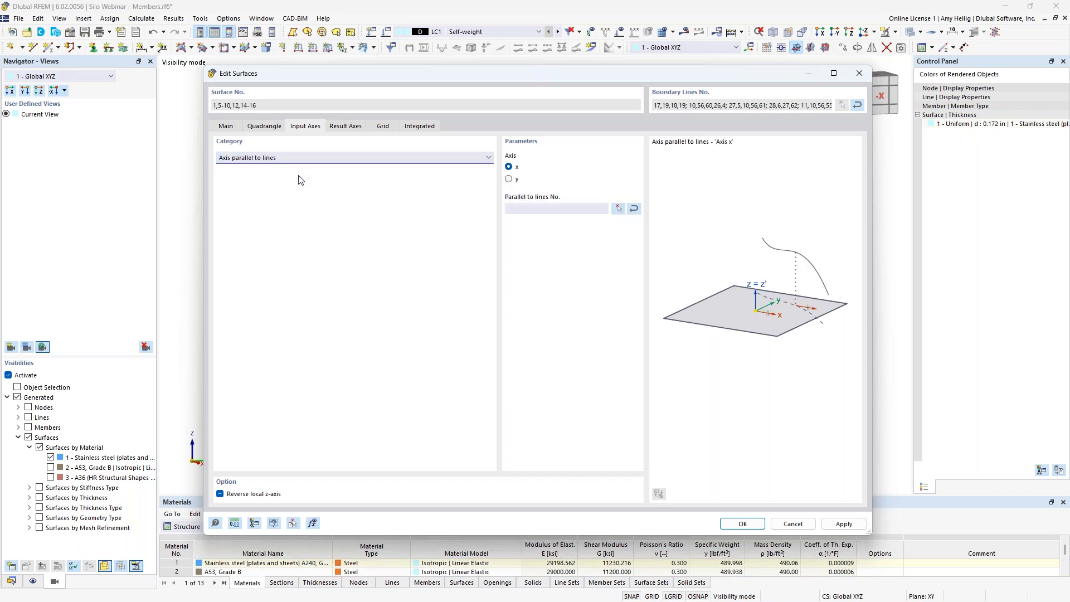
click(509, 180)
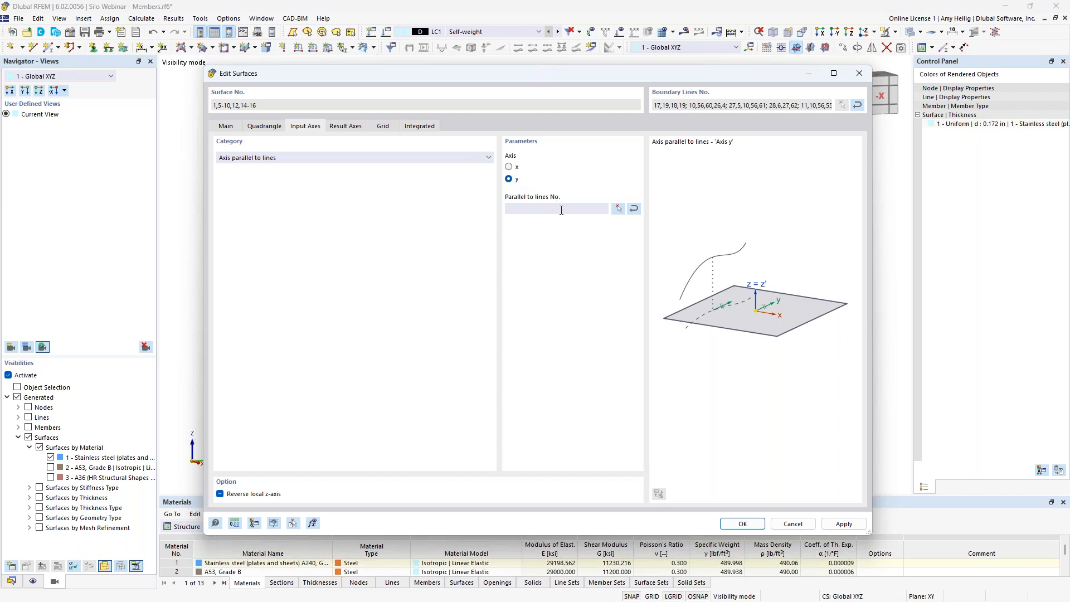
click(618, 209)
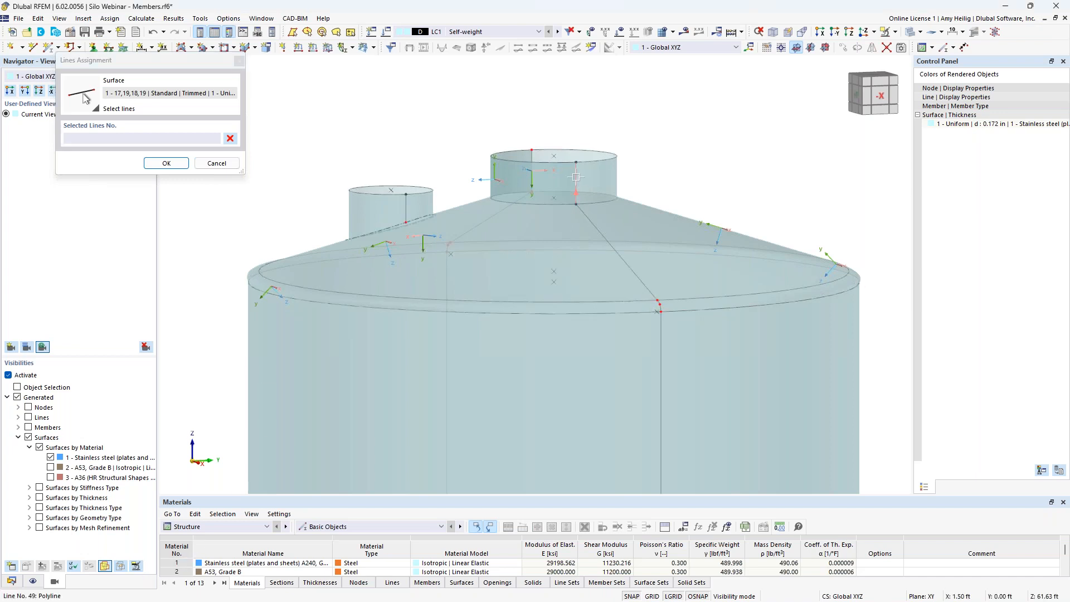
scroll(576, 178, up, 5)
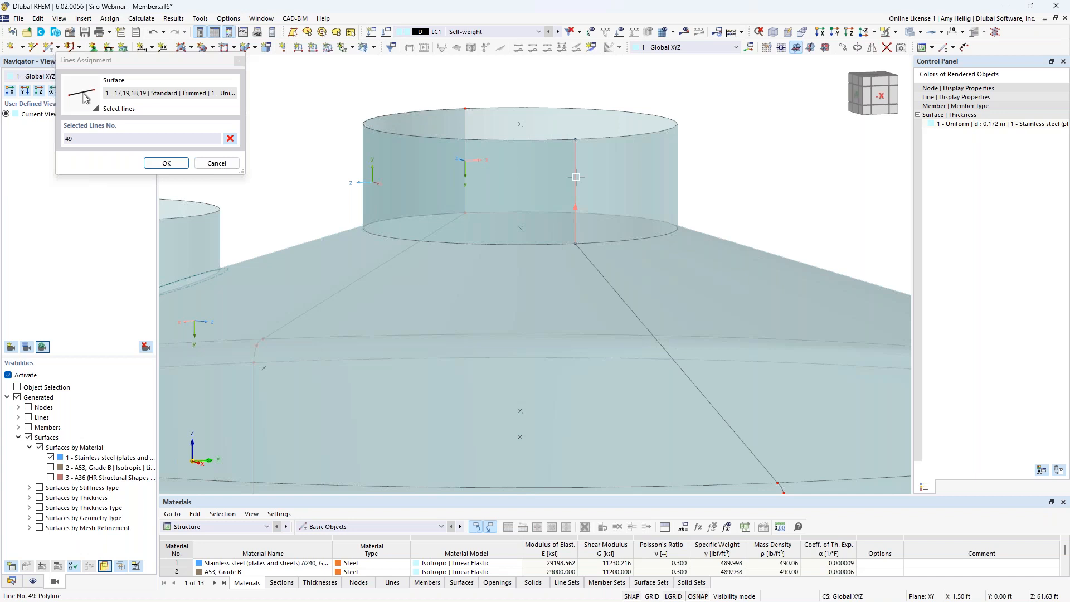
click(166, 162)
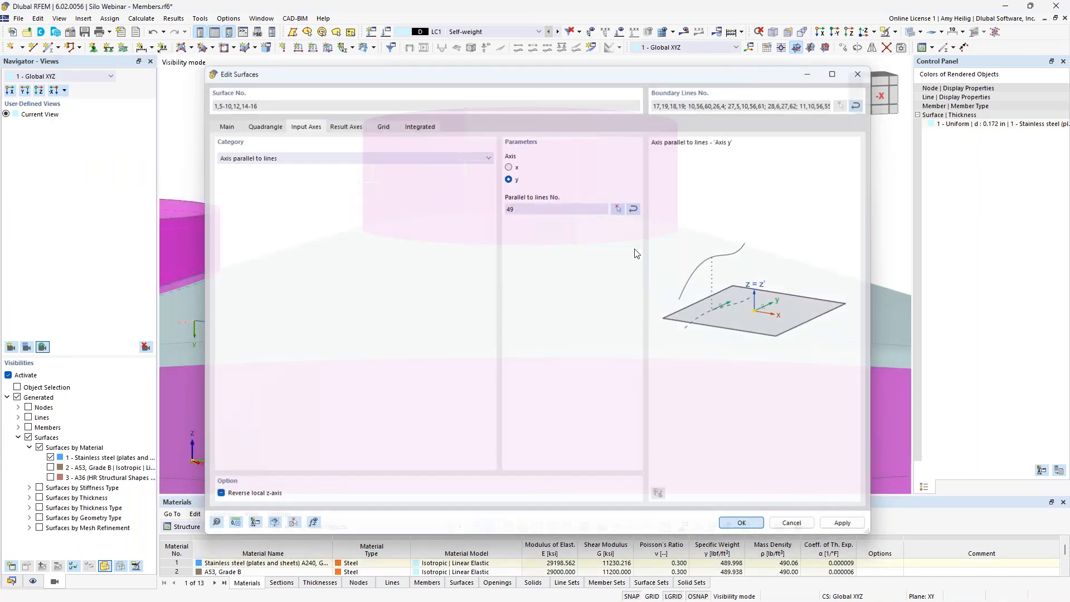
key(Return)
- Select the conical roof surfaces and the roof's edge ring surfaces, and limit visibility to the selected and related objects
scroll(629, 237, down, 5)
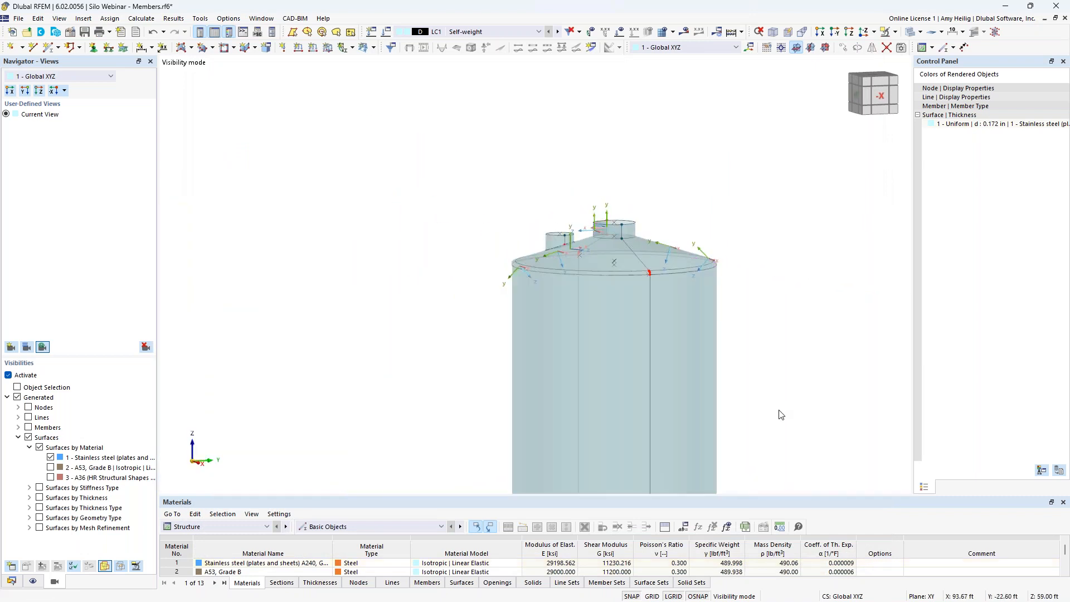
scroll(751, 309, up, 5)
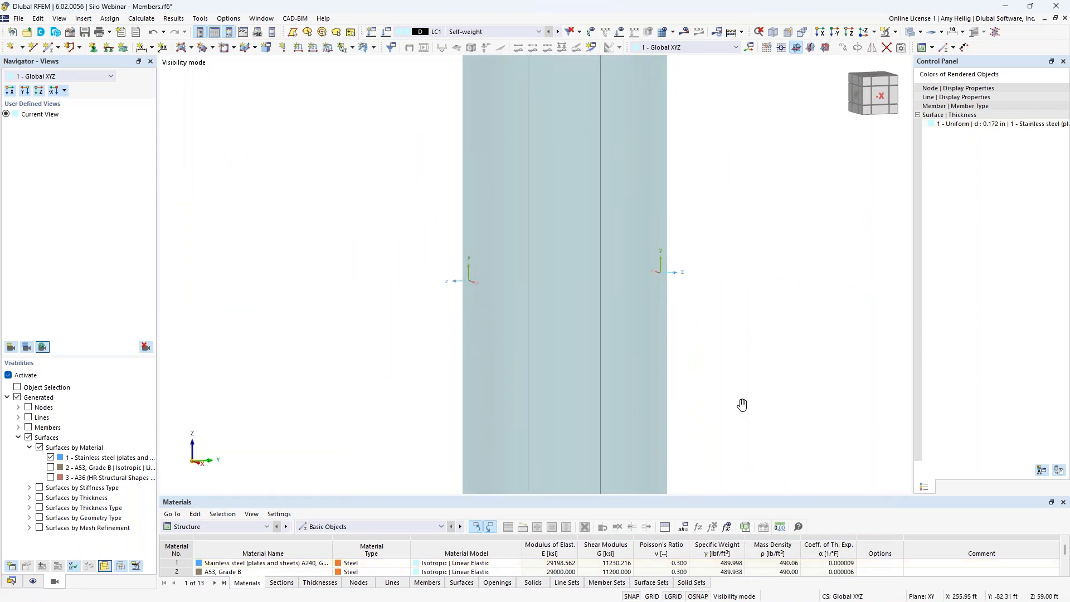
scroll(731, 298, down, 4)
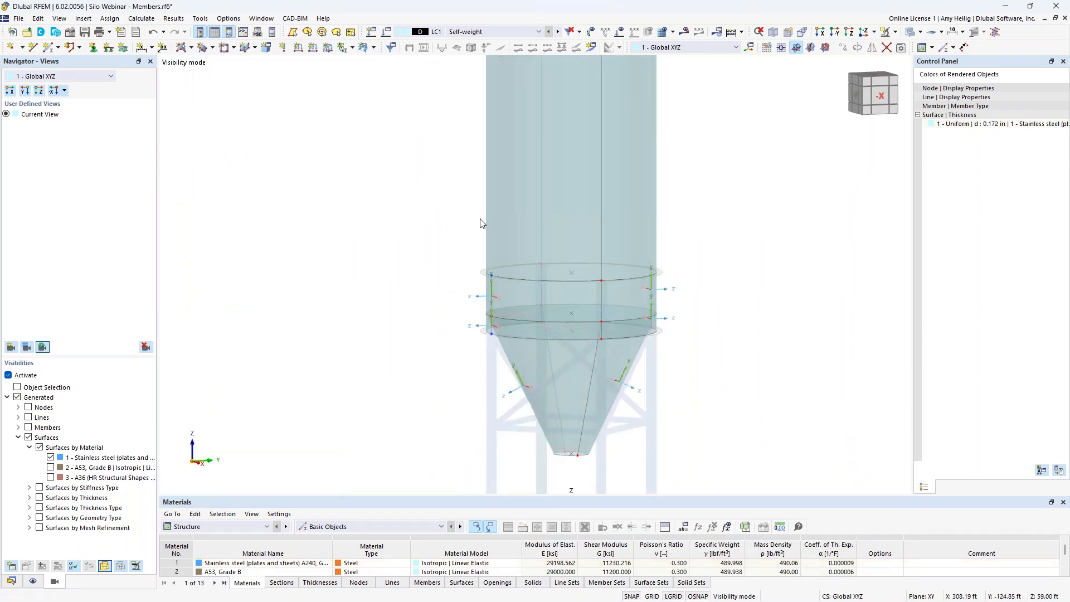
middle_drag(712, 206, 723, 339)
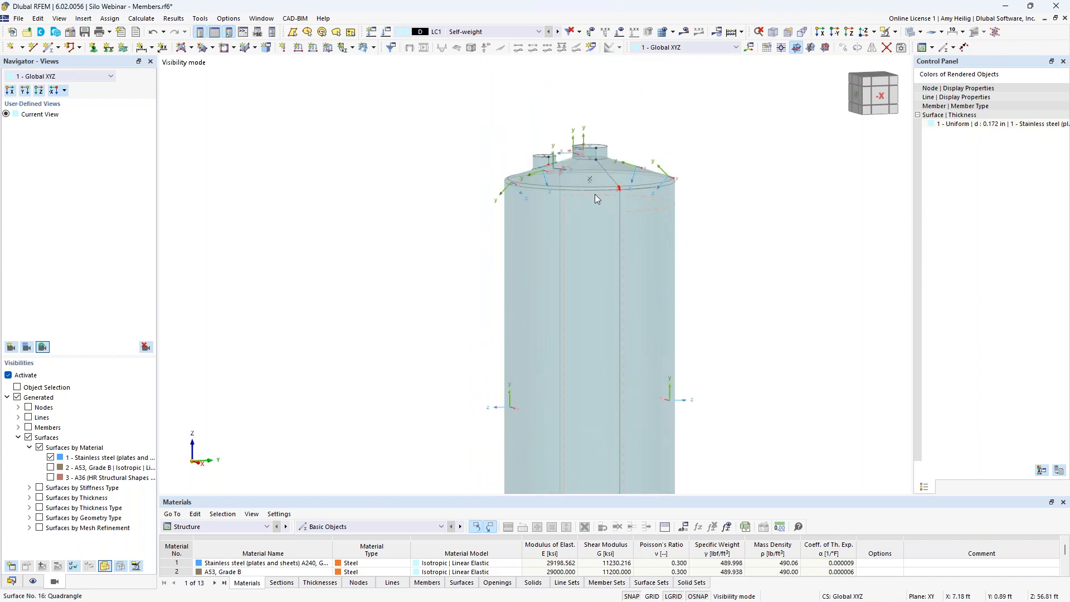
scroll(580, 162, up, 4)
ctrl+middle_drag(846, 315, 842, 298)
drag(378, 195, 834, 223)
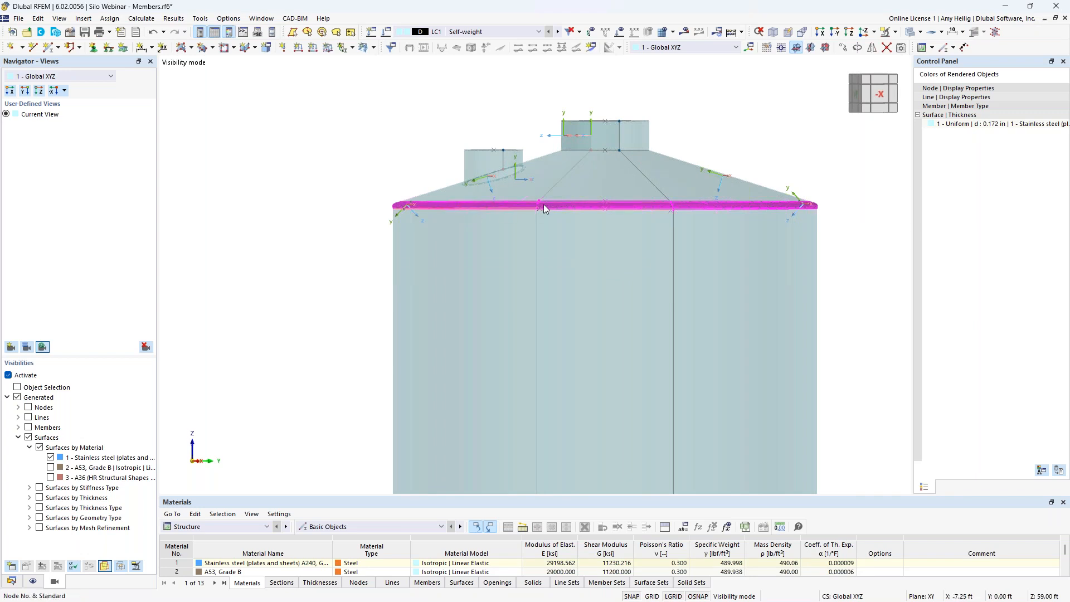
ctrl+click(687, 182)
ctrl+click(560, 166)
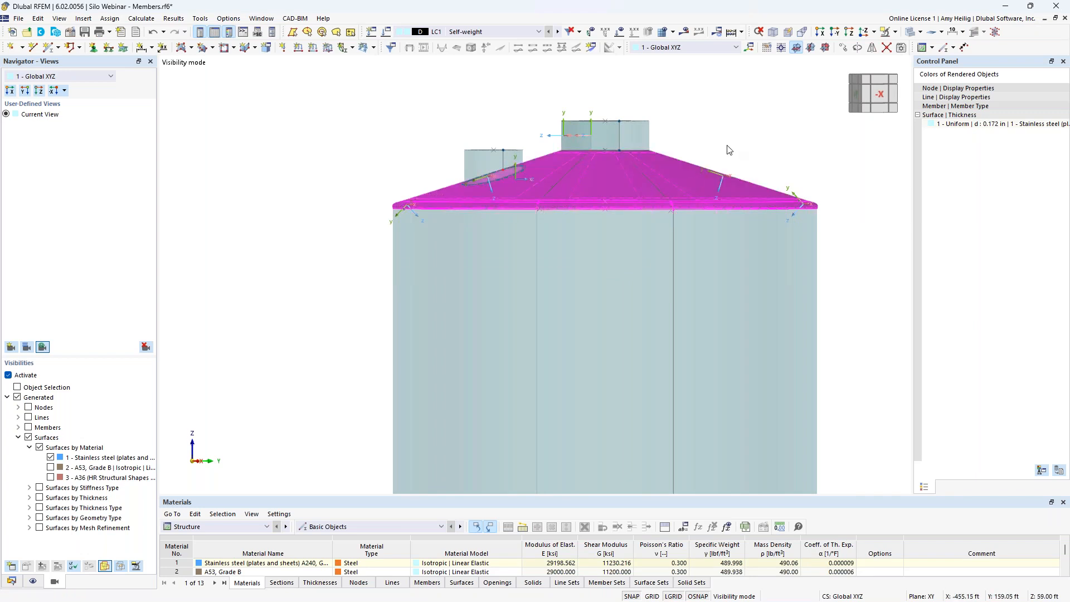
click(895, 32)
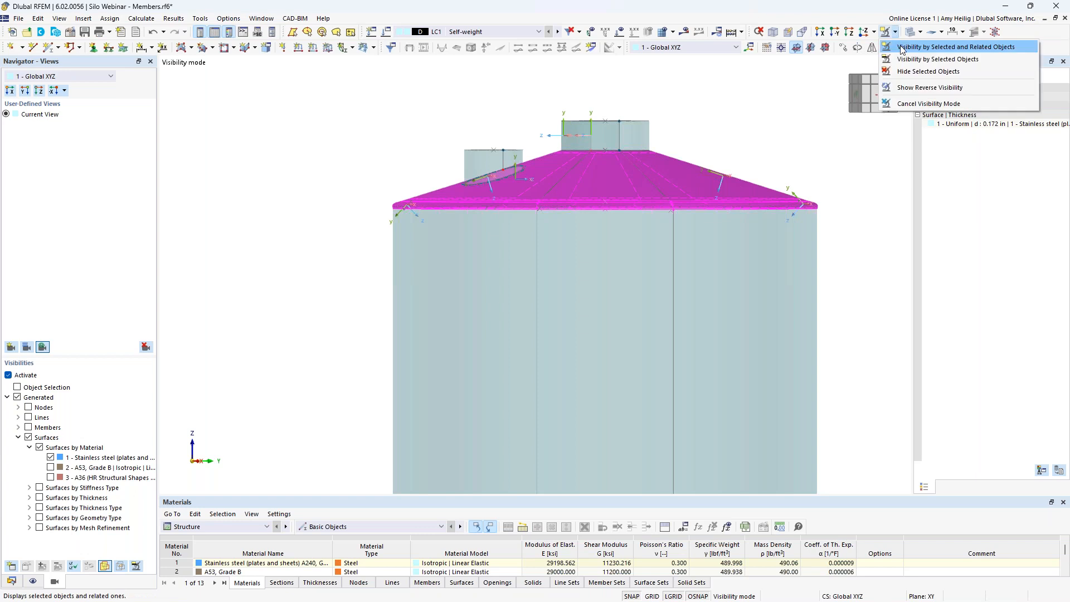
click(901, 48)
click(712, 148)
- Reverse the local axis systems of the isolated conical roof surfaces and edge ring surfaces
ctrl+middle_drag(724, 134, 702, 185)
middle_drag(647, 297, 600, 349)
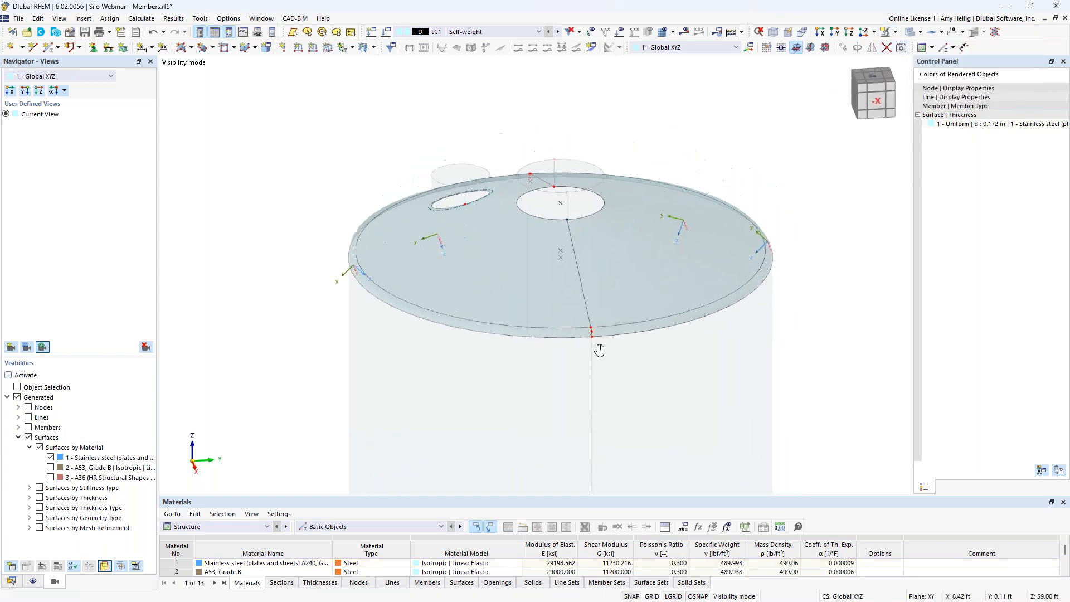
scroll(600, 350, up, 2)
scroll(600, 349, up, 1)
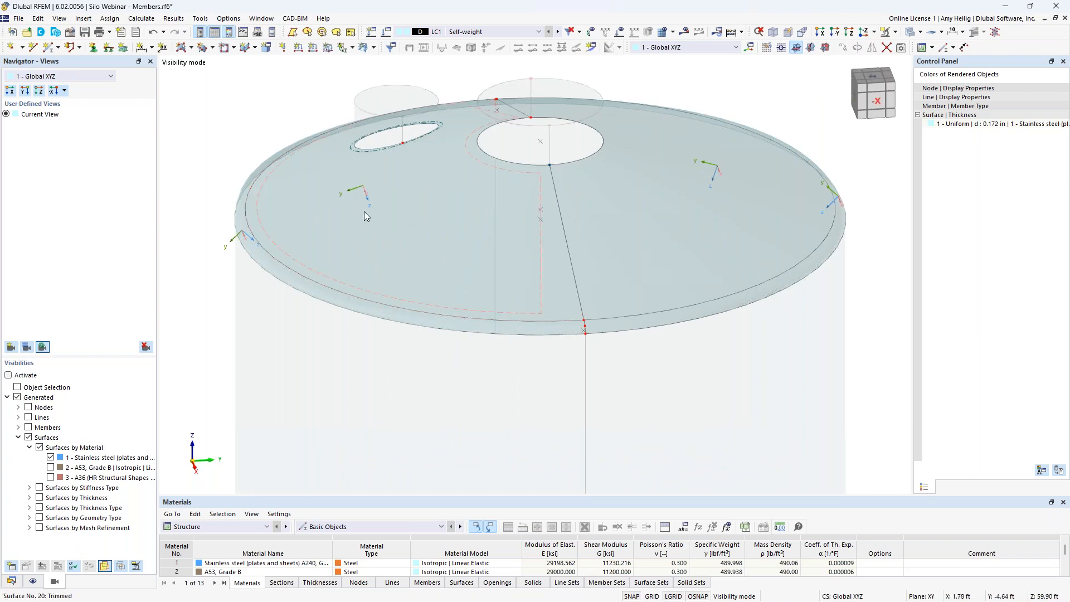
mouse_move(378, 210)
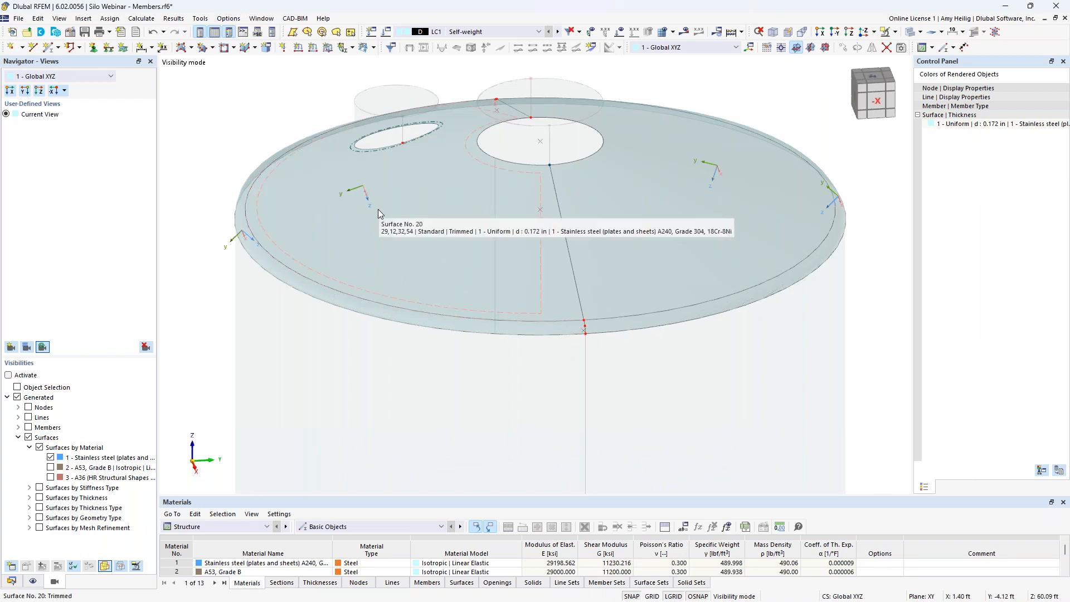
drag(856, 366, 285, 136)
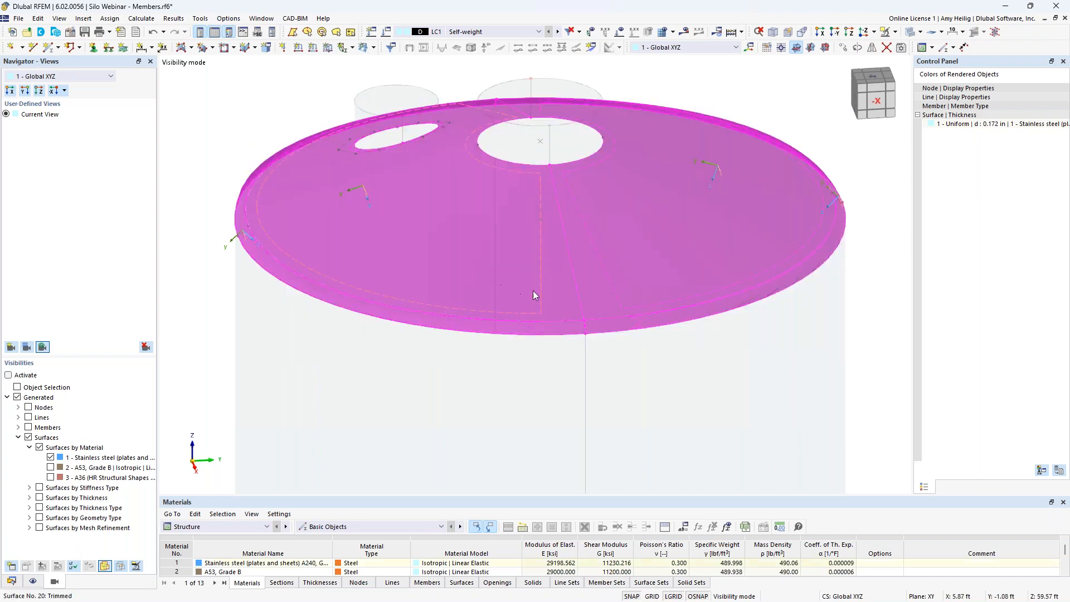
right_click(541, 290)
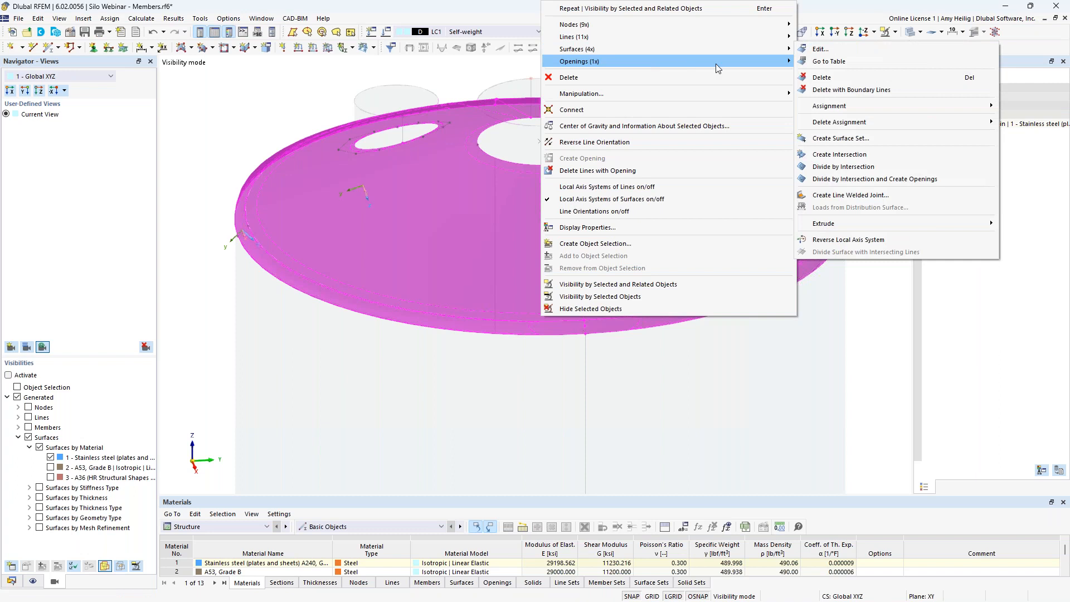
click(841, 239)
click(858, 331)
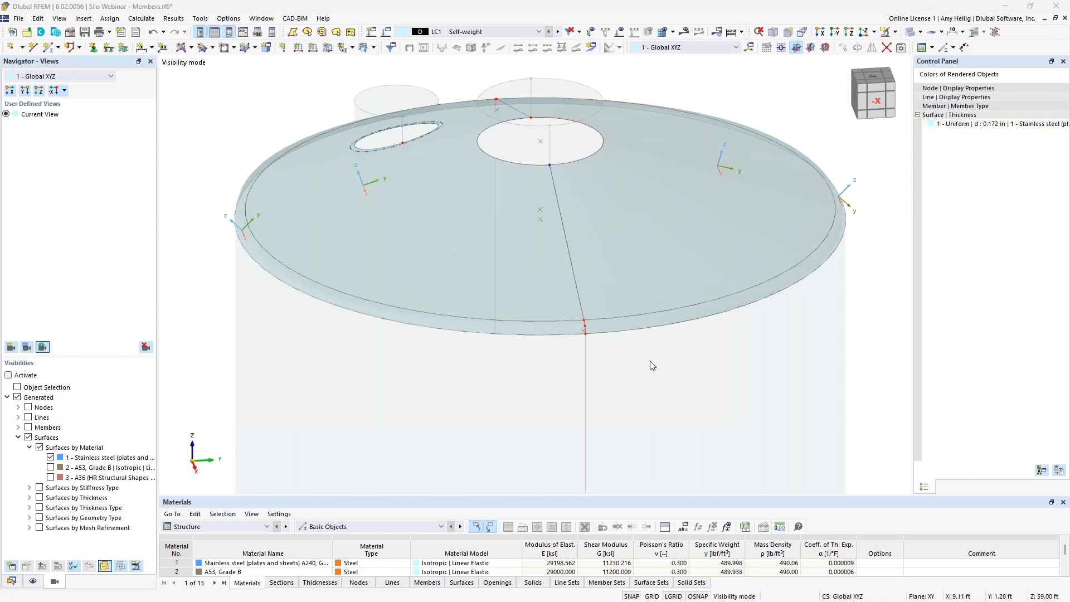
- Set the input axes of the isolated roof surfaces to Axis directed to point, with axis y and the second point's Z at 1 ft
drag(839, 380, 236, 106)
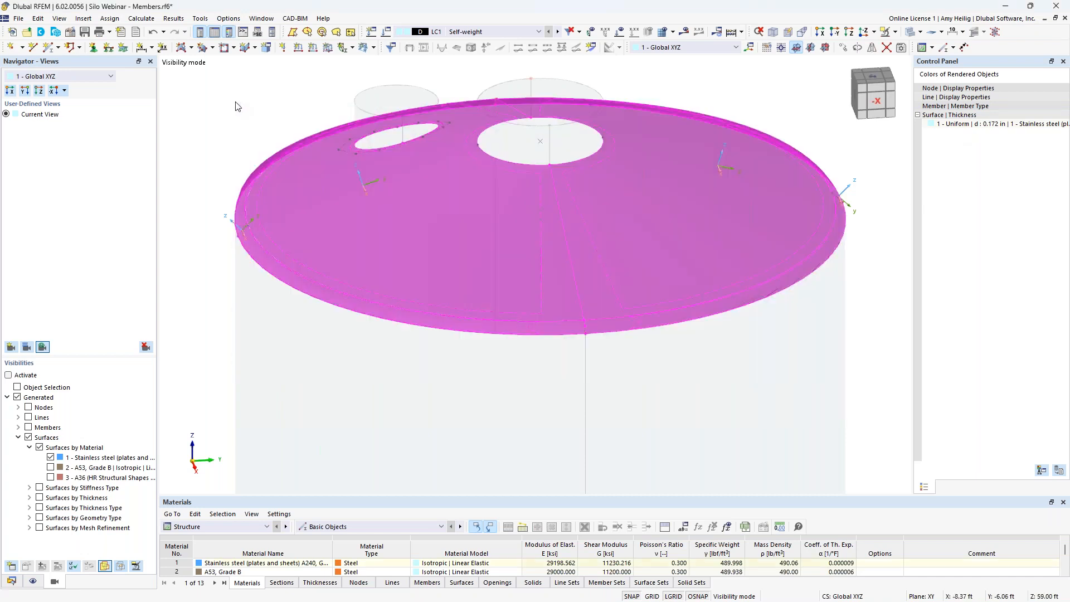
double_click(541, 297)
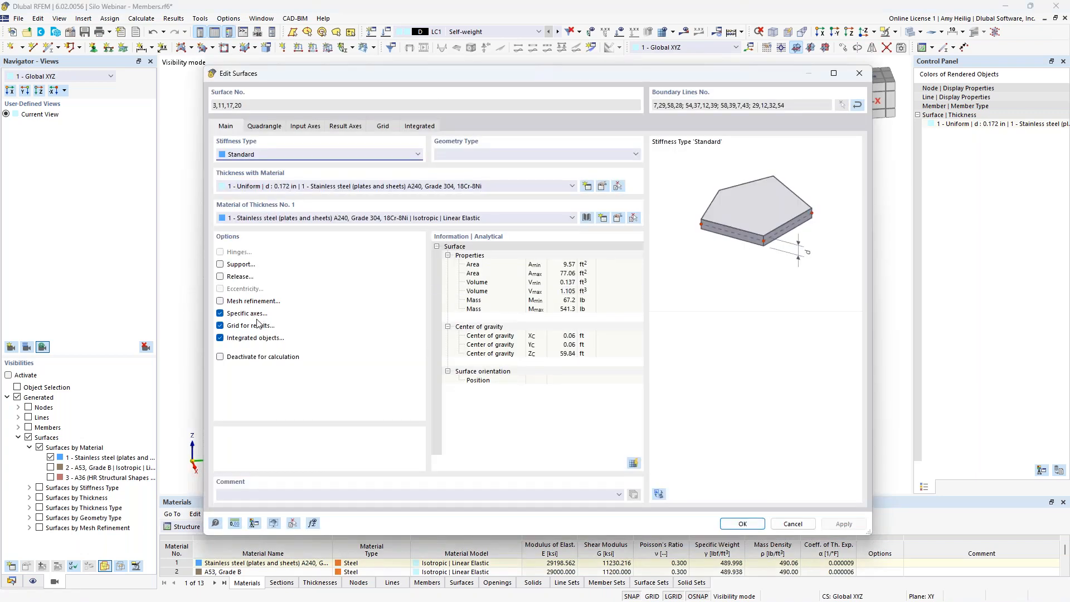
click(310, 129)
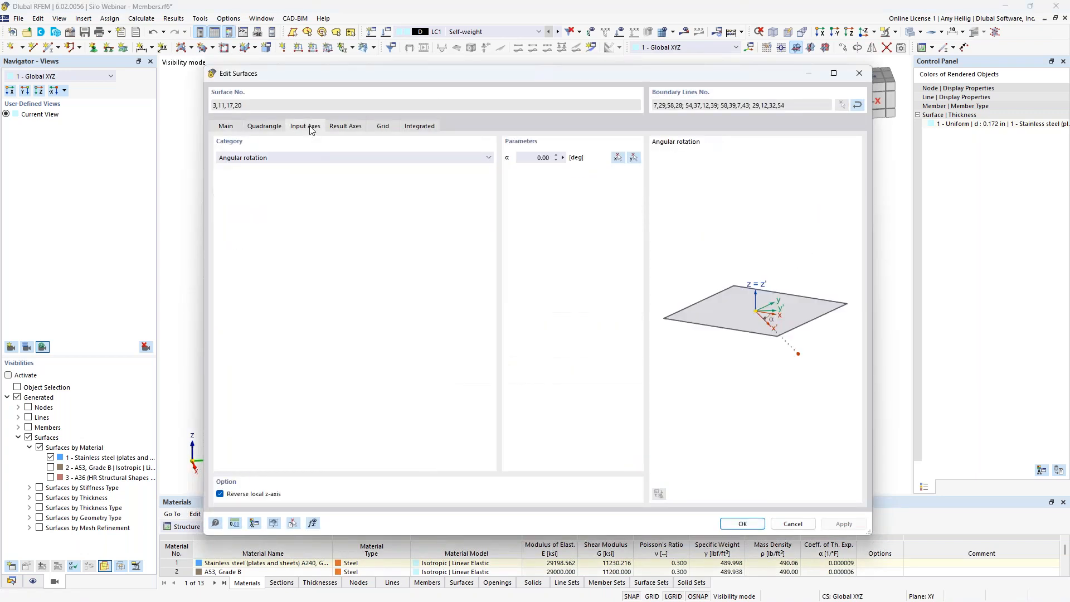
click(308, 158)
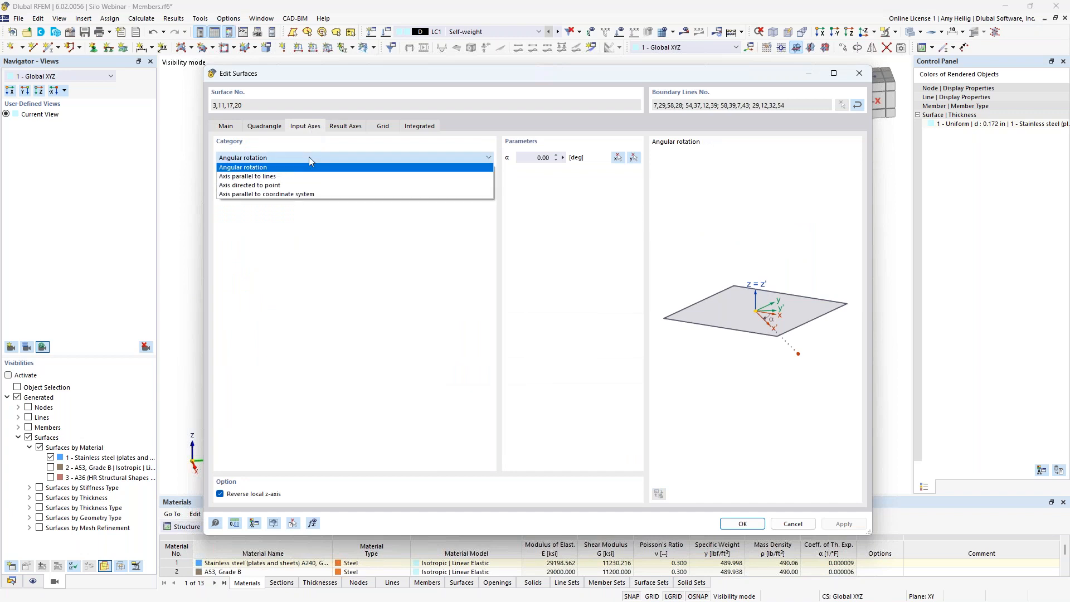
click(300, 186)
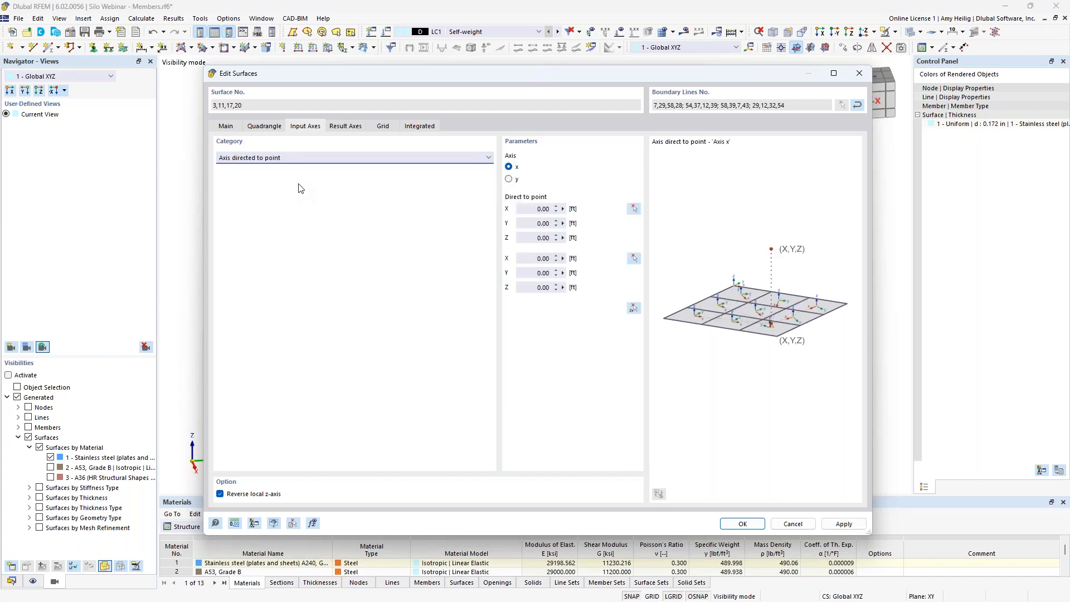
click(510, 181)
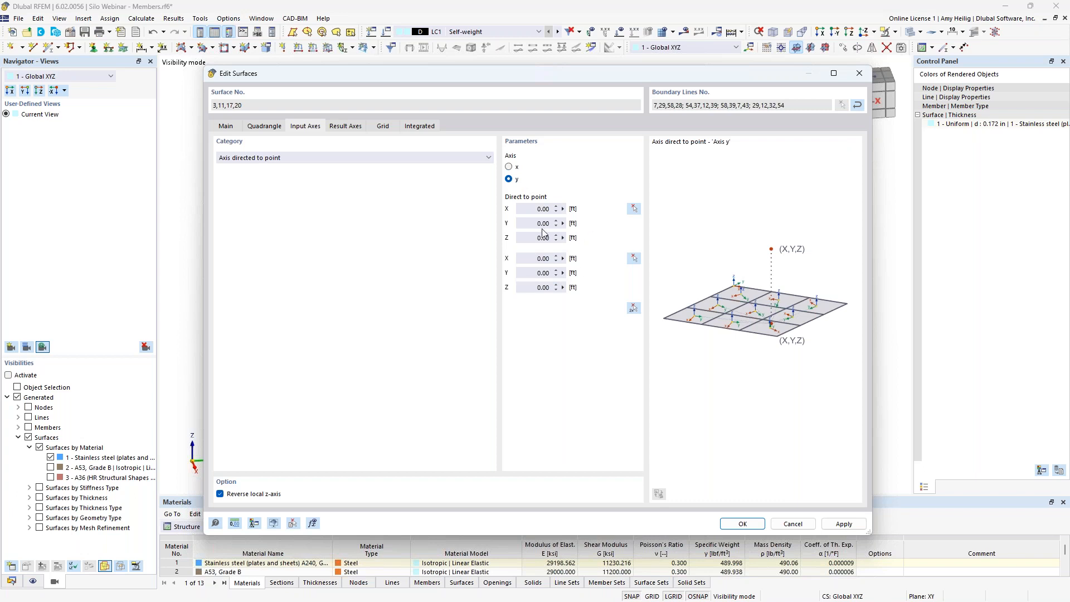
click(532, 291)
text(1)
click(544, 274)
click(740, 522)
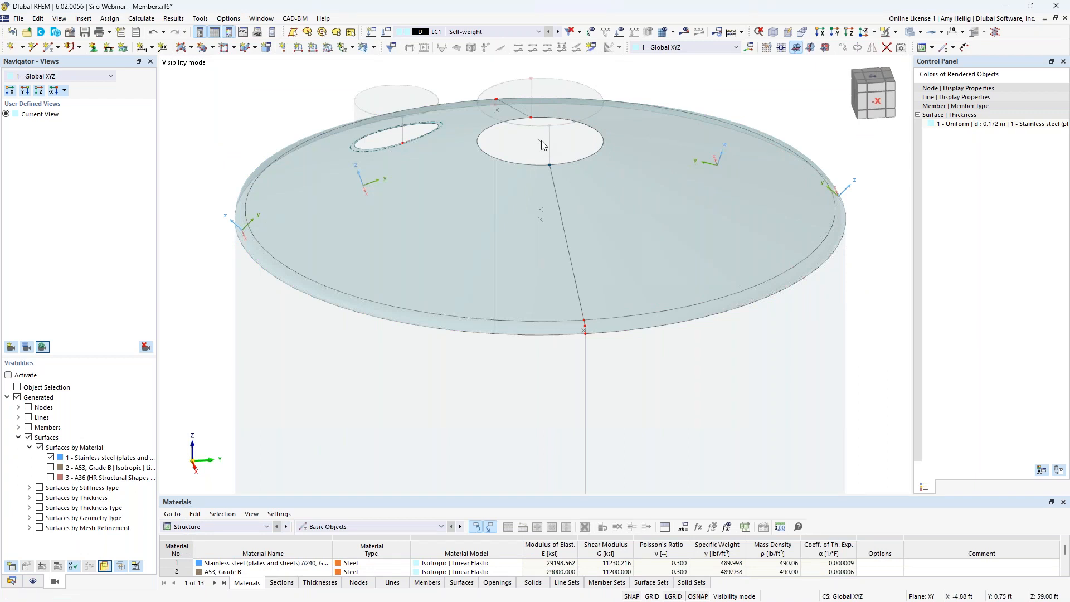
- Turn off the surfaces' local axis systems and cancel visibility mode to show the whole silo
right_click(721, 202)
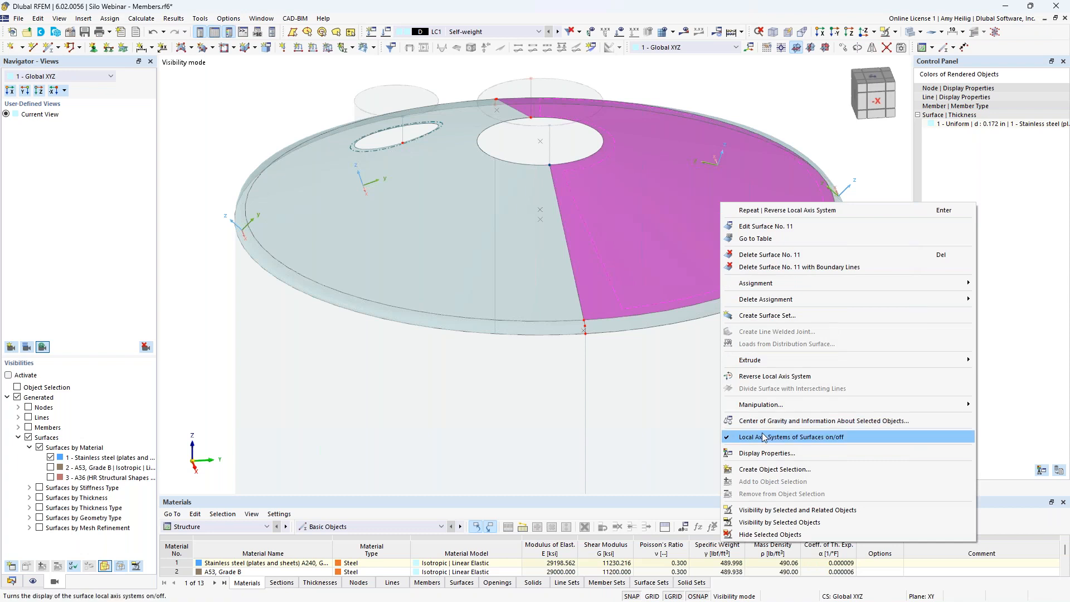
click(781, 437)
click(895, 32)
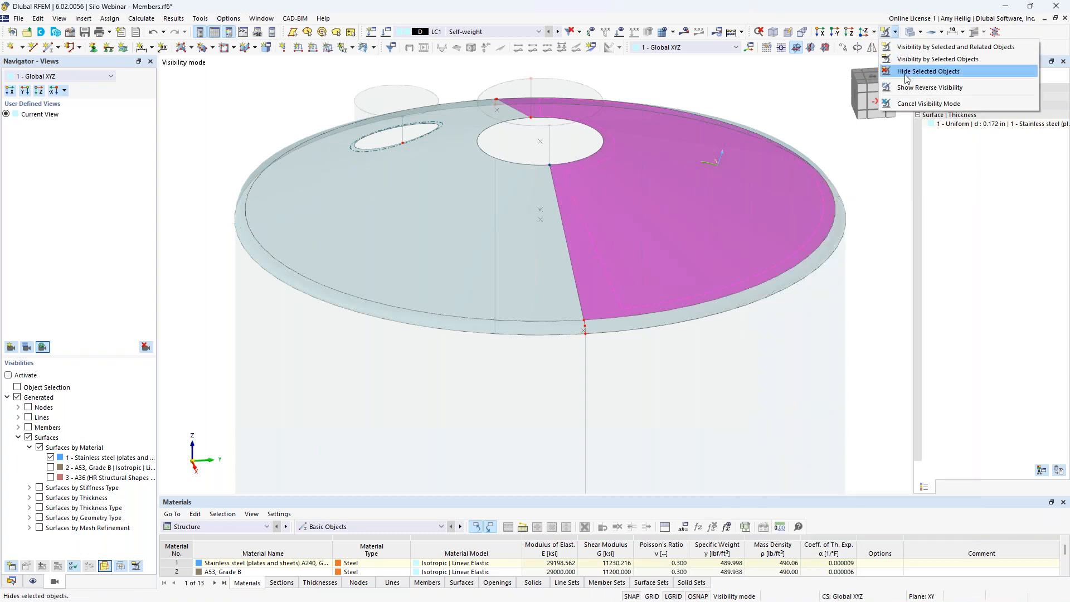
click(909, 105)
scroll(856, 230, down, 4)
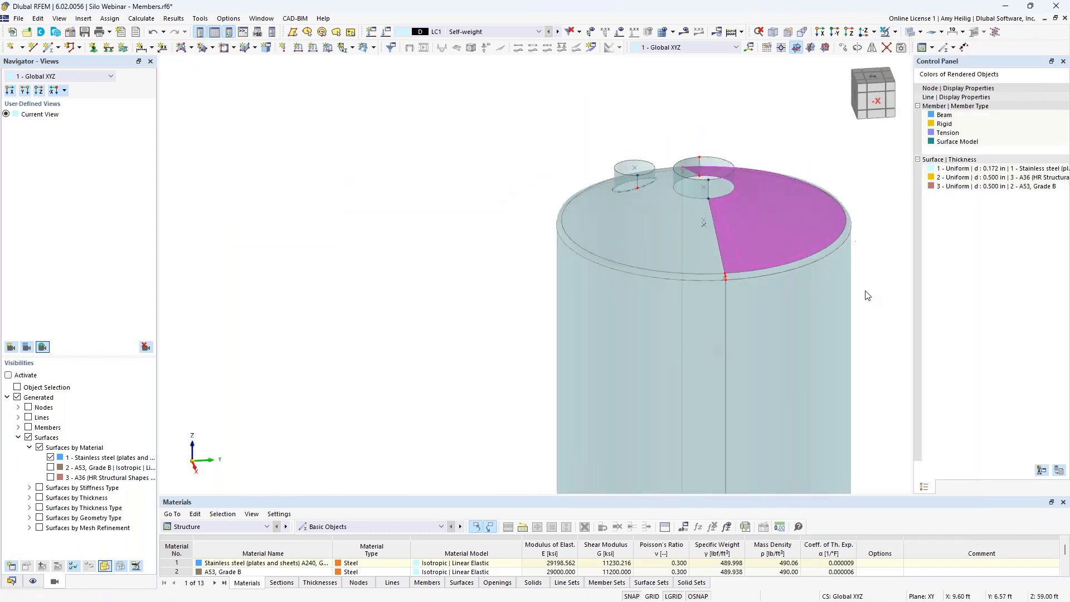
click(868, 306)
- Generate the finite element mesh for the silo with the current mesh settings
scroll(871, 318, down, 2)
middle_drag(832, 321, 666, 225)
scroll(666, 225, down, 3)
middle_drag(736, 318, 719, 267)
scroll(669, 249, down, 3)
click(141, 18)
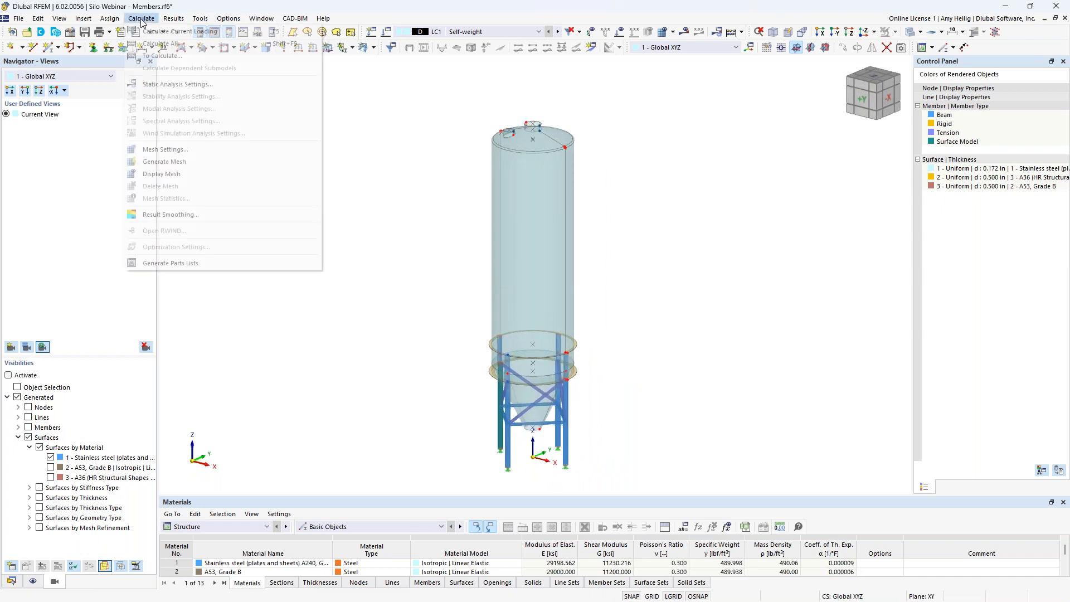
click(175, 149)
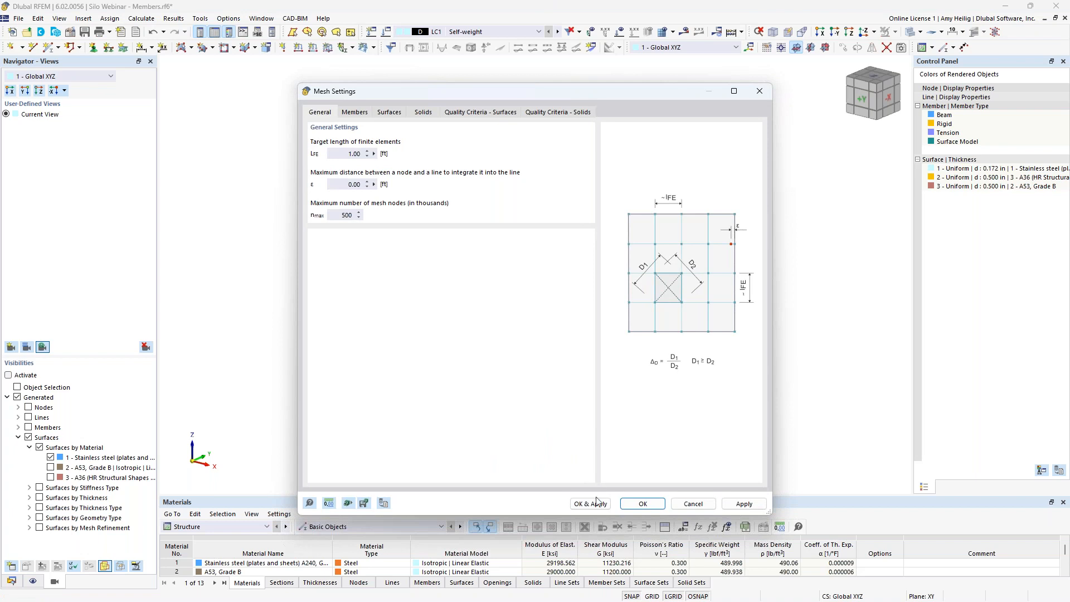
click(591, 504)
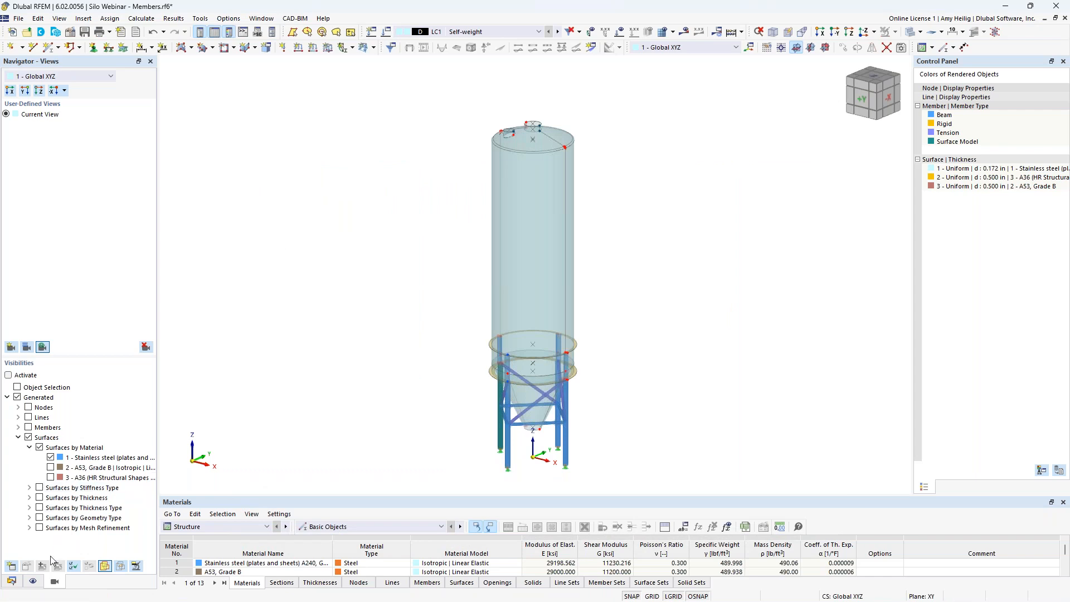
- Turn on the mesh display and show the model as a wireframe
click(33, 581)
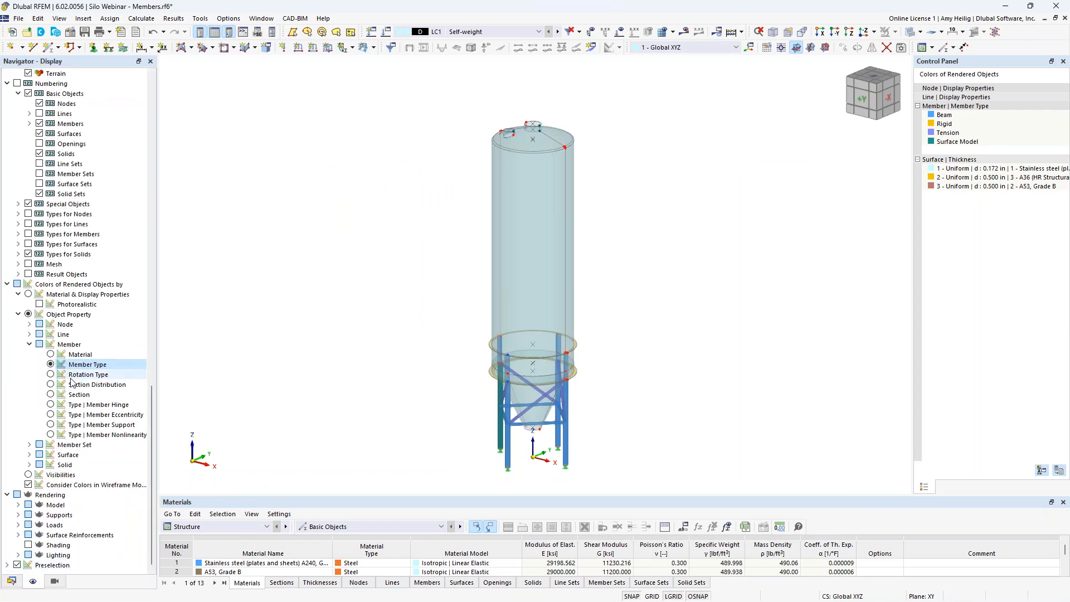
scroll(66, 342, up, 14)
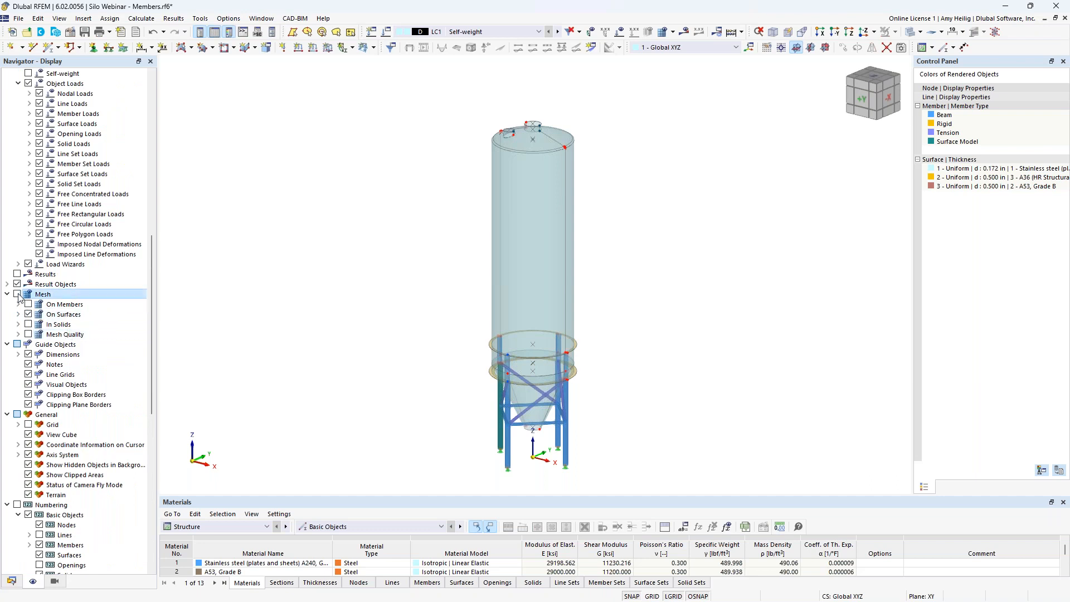
click(17, 294)
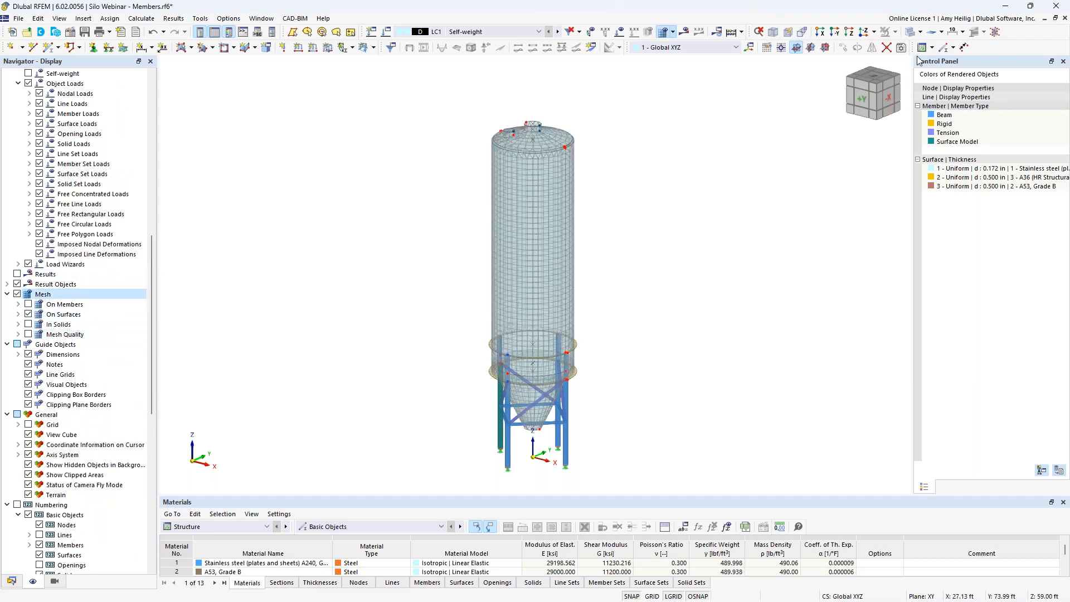
click(909, 34)
- Examine the mesh on the roof, nozzles, cylindrical shell, ring beams and hopper
scroll(543, 157, up, 4)
scroll(543, 156, up, 2)
scroll(541, 152, up, 1)
middle_drag(541, 153, 550, 241)
scroll(546, 181, down, 1)
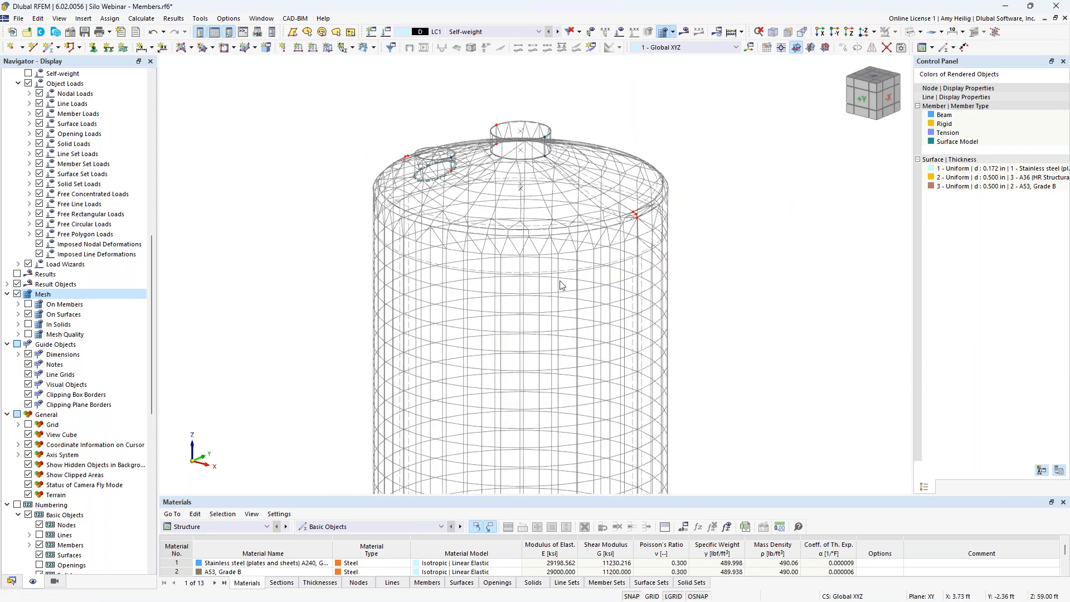
scroll(577, 403, down, 3)
middle_drag(568, 256, 565, 127)
middle_drag(576, 363, 568, 225)
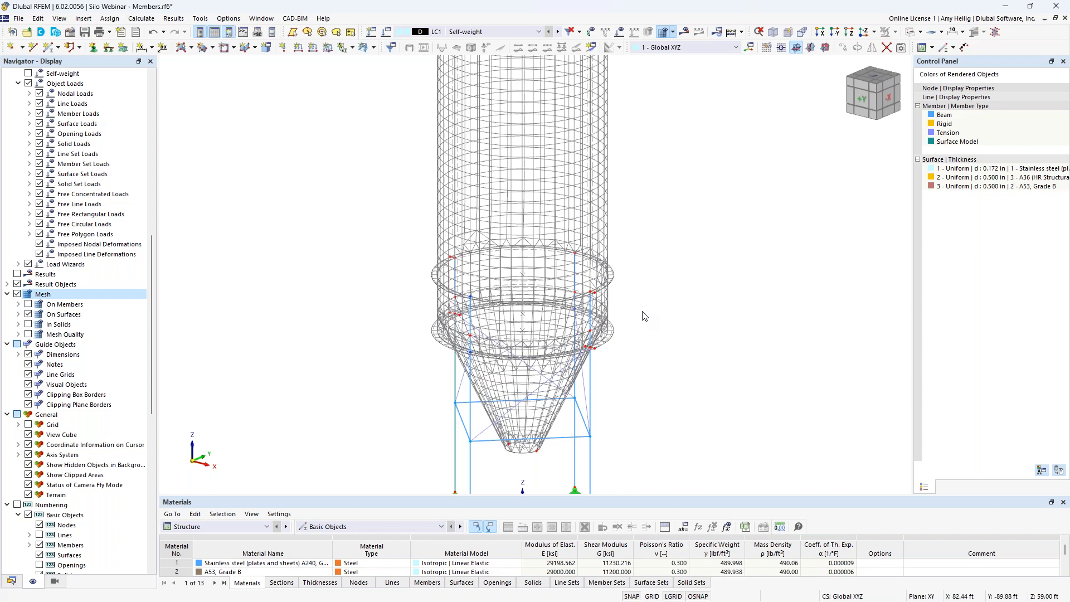
middle_drag(646, 205, 664, 397)
middle_drag(653, 223, 660, 407)
scroll(539, 190, up, 5)
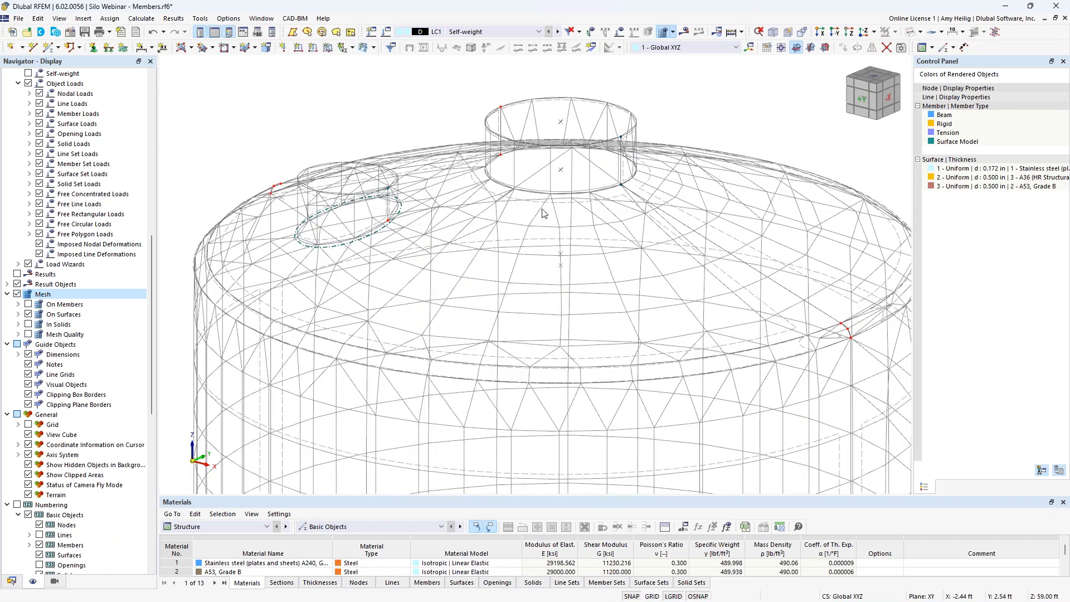
ctrl+middle_drag(544, 204, 541, 292)
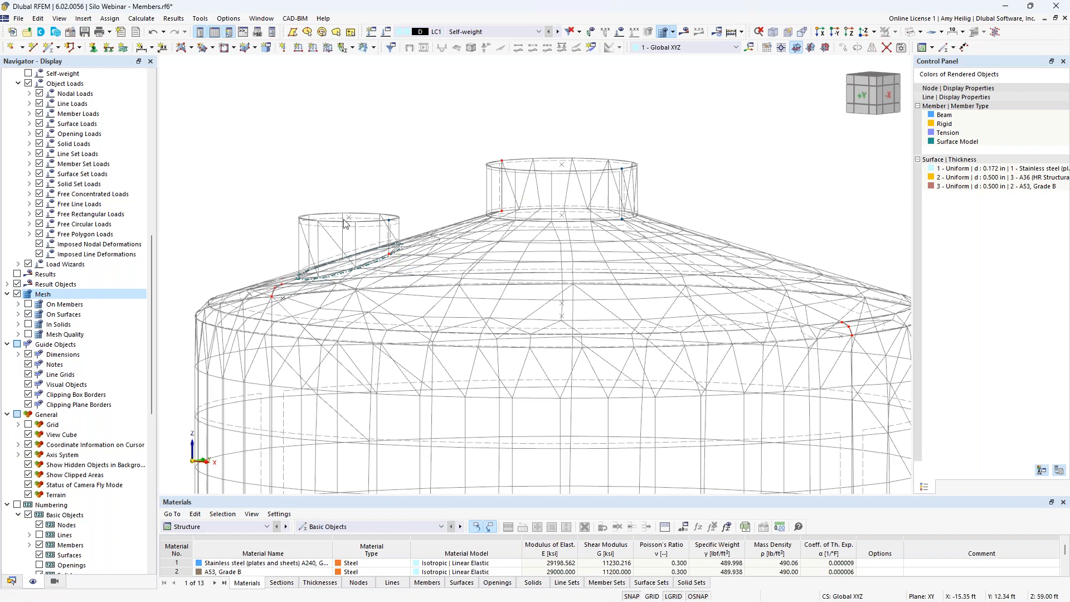
- Set the target length of finite elements to 0.5 ft and regenerate the mesh
click(141, 18)
click(171, 150)
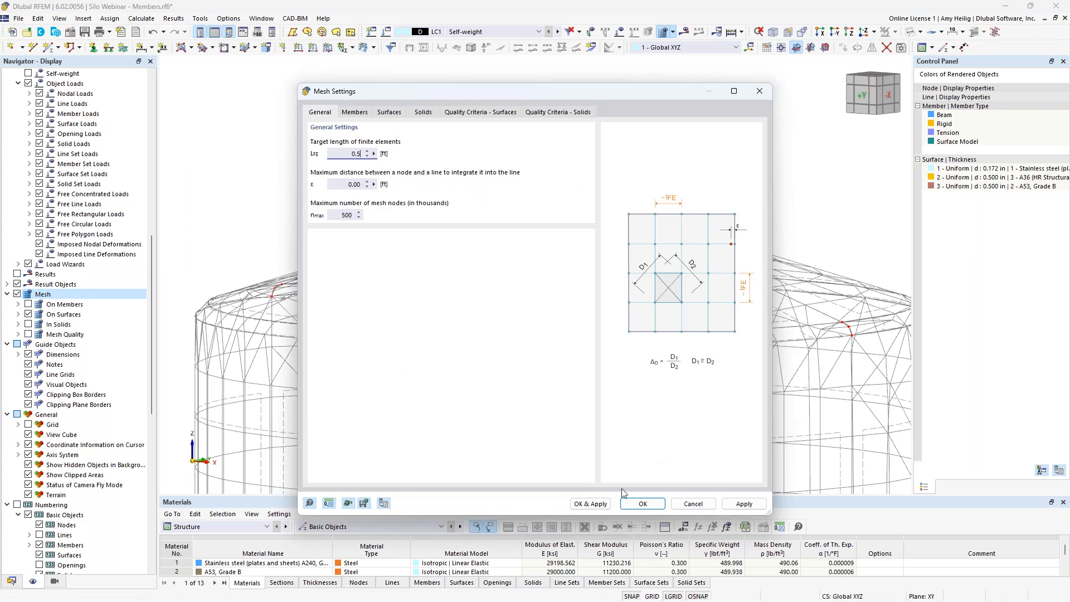
click(591, 503)
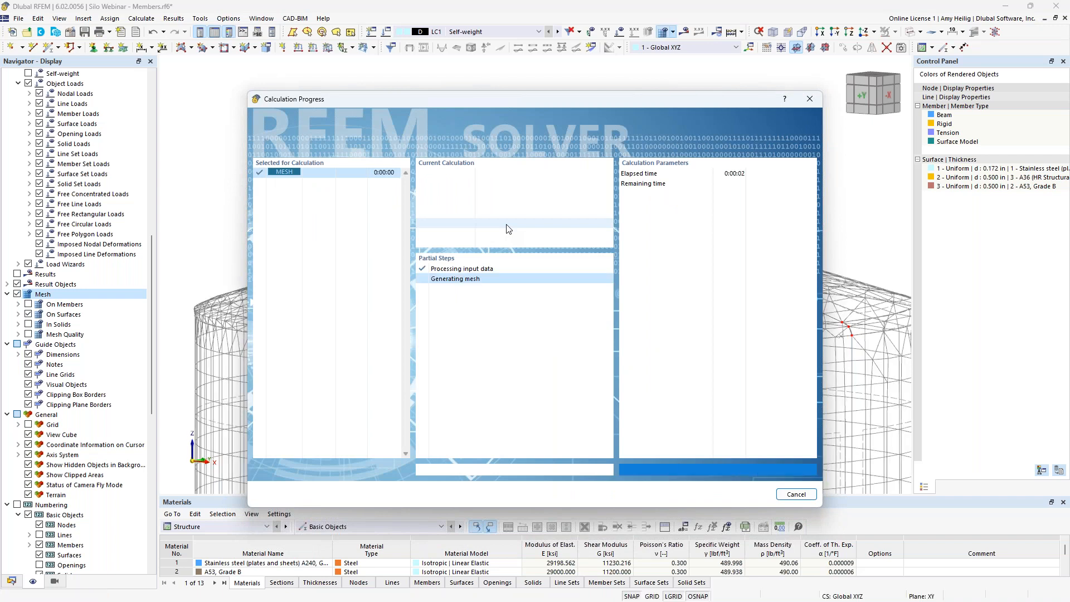
- Set the target length of finite elements to 1.0 ft and regenerate the mesh for the whole silo
scroll(519, 221, down, 3)
scroll(518, 220, down, 6)
middle_drag(513, 325, 500, 232)
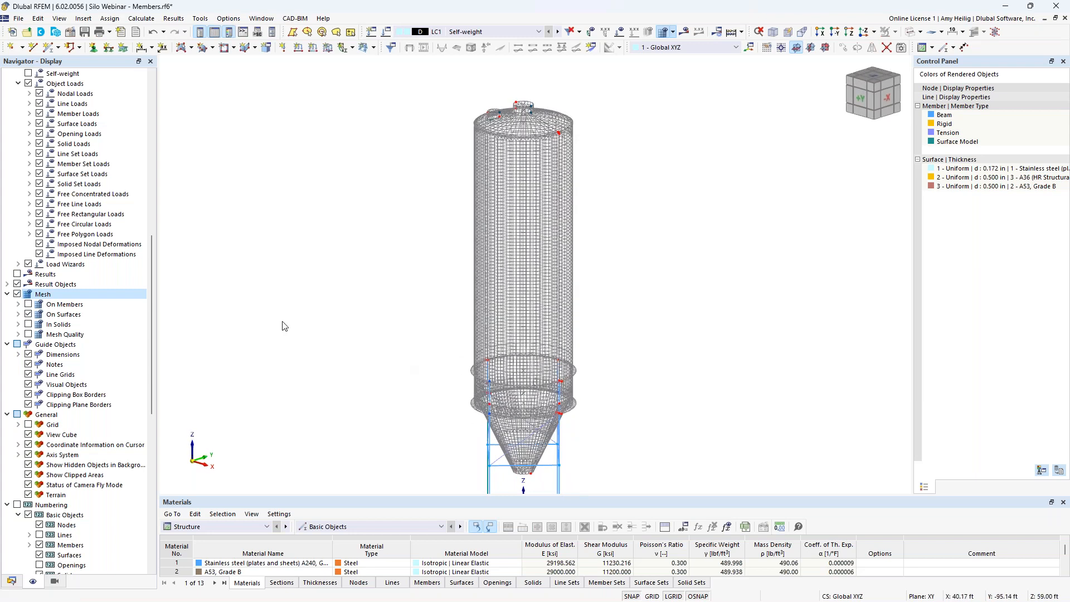
click(141, 19)
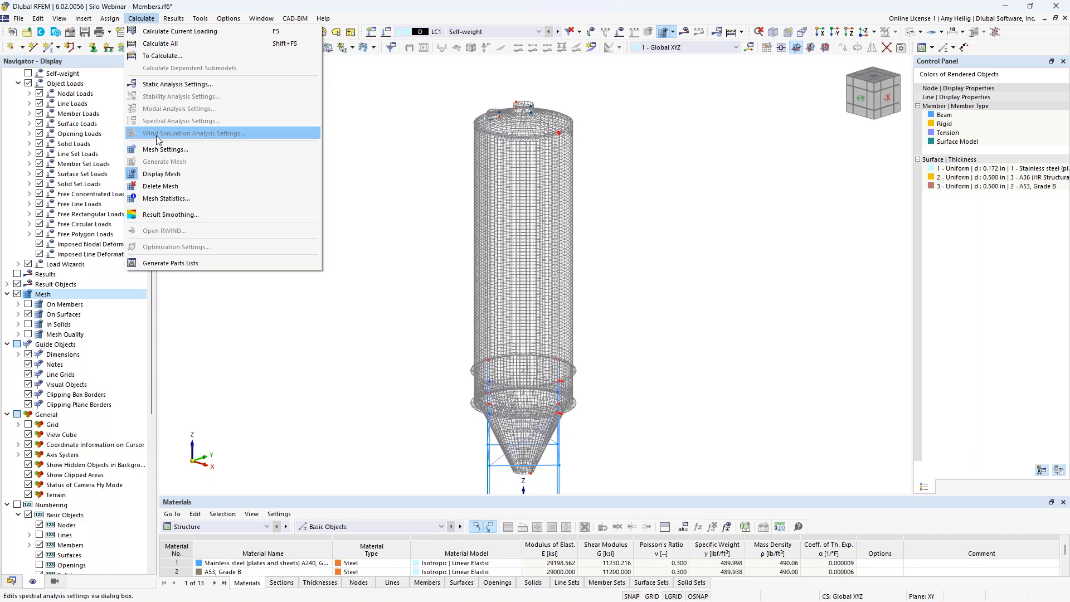
click(163, 149)
click(338, 154)
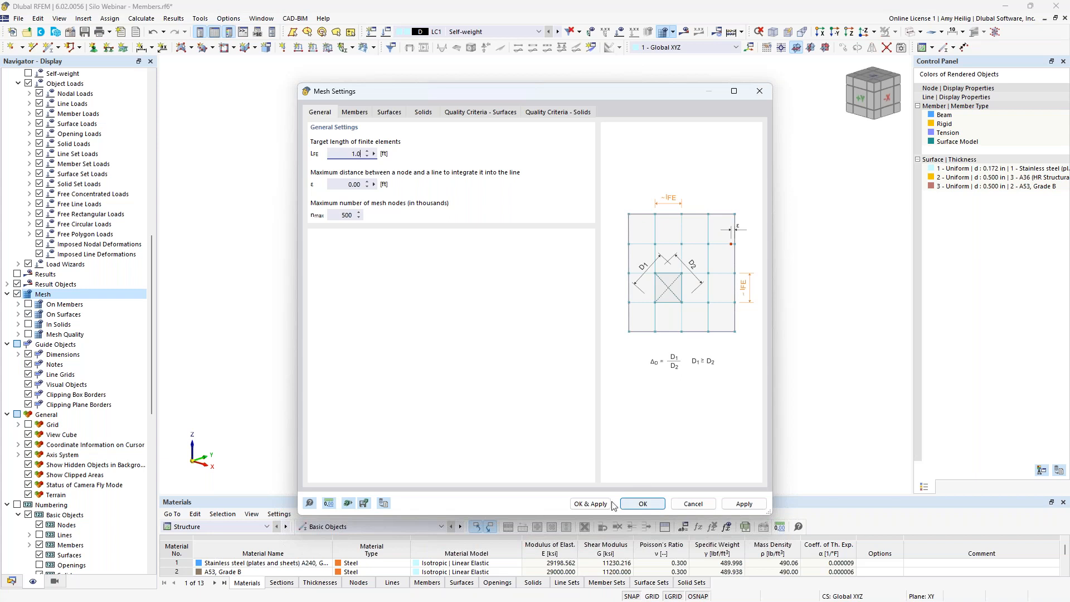
click(594, 504)
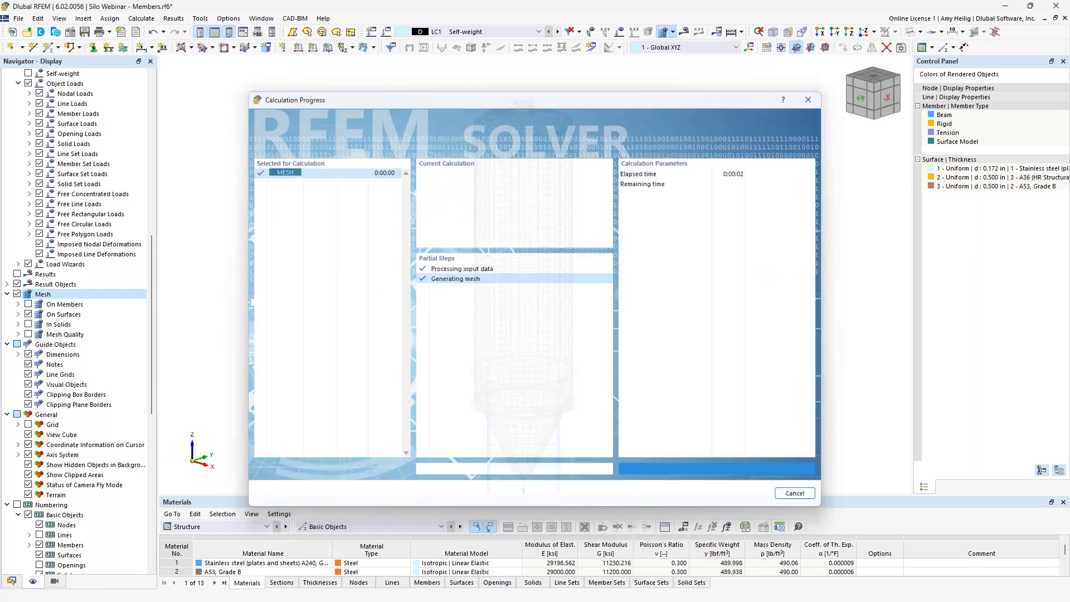
- Turn on the surface model display for members and examine the mesh on the support column modelled with surfaces
middle_drag(407, 380, 380, 306)
ctrl+middle_drag(380, 306, 419, 323)
scroll(462, 410, up, 3)
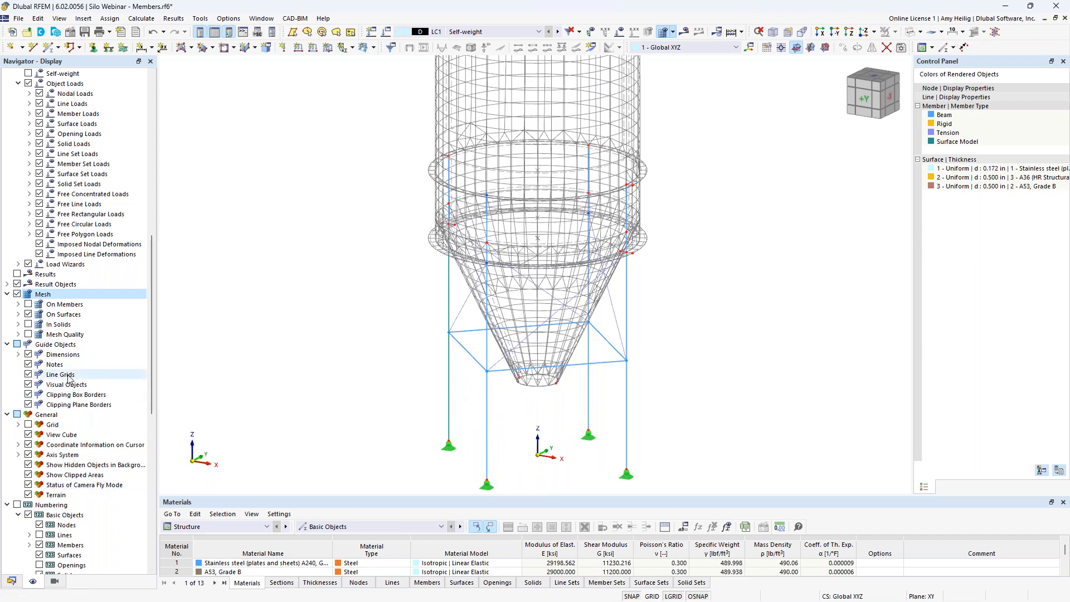
scroll(68, 378, up, 15)
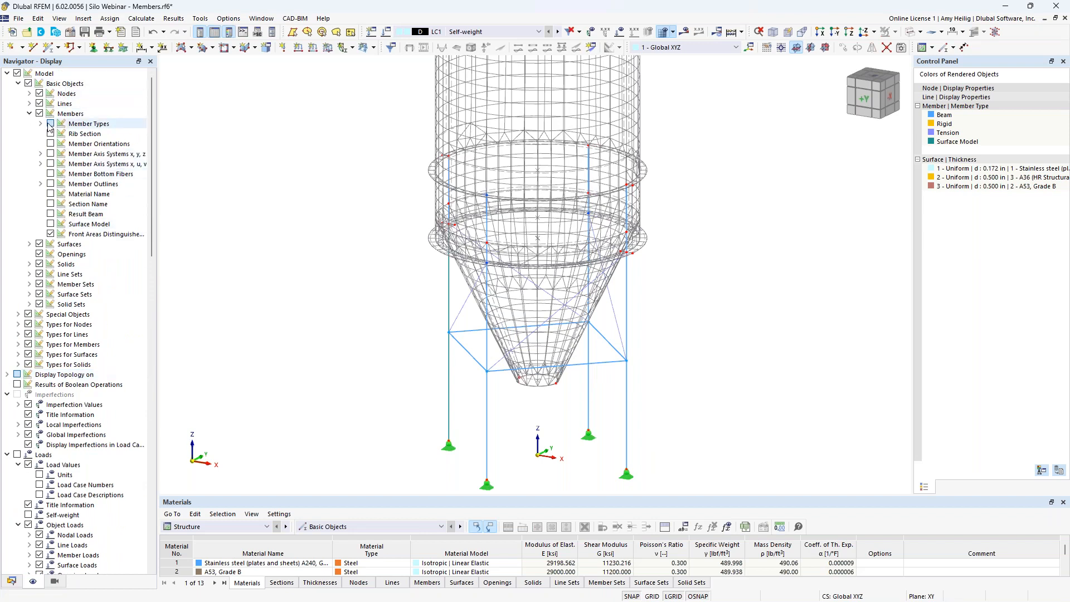
click(51, 224)
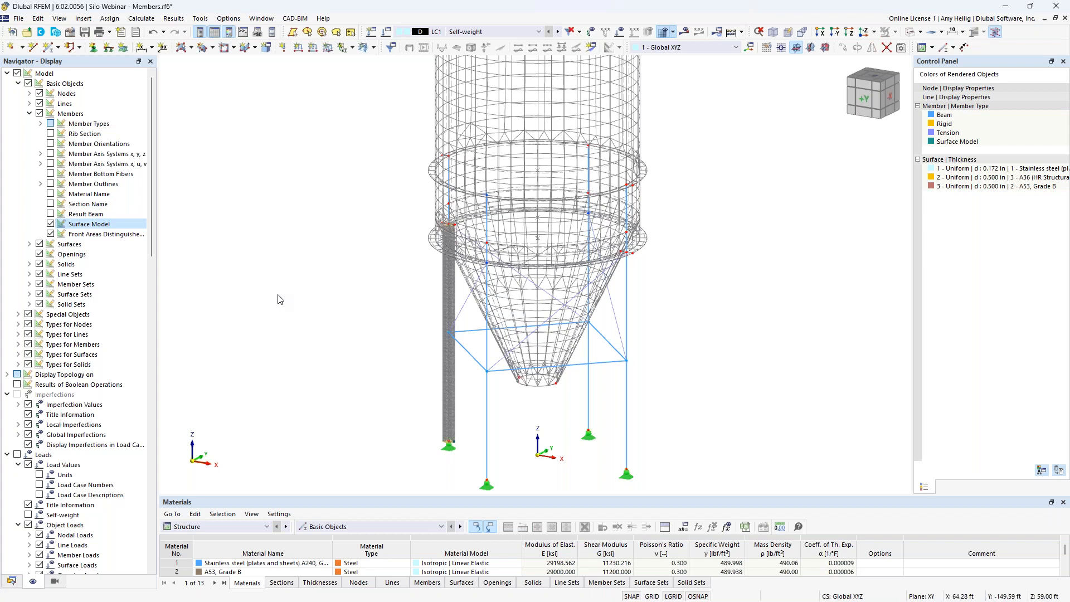
scroll(434, 297, up, 5)
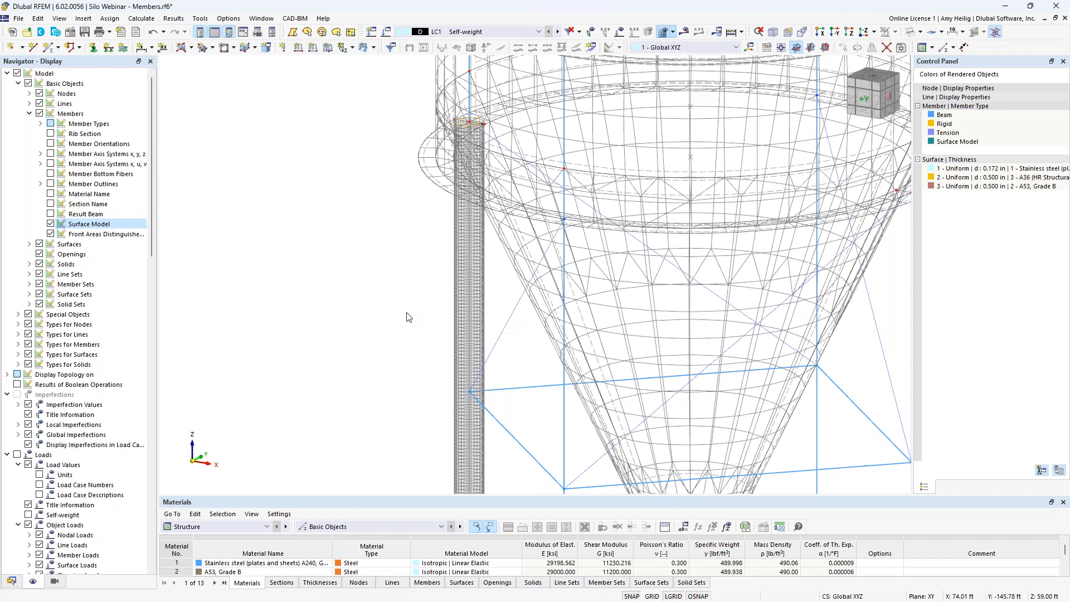
middle_drag(493, 293, 415, 253)
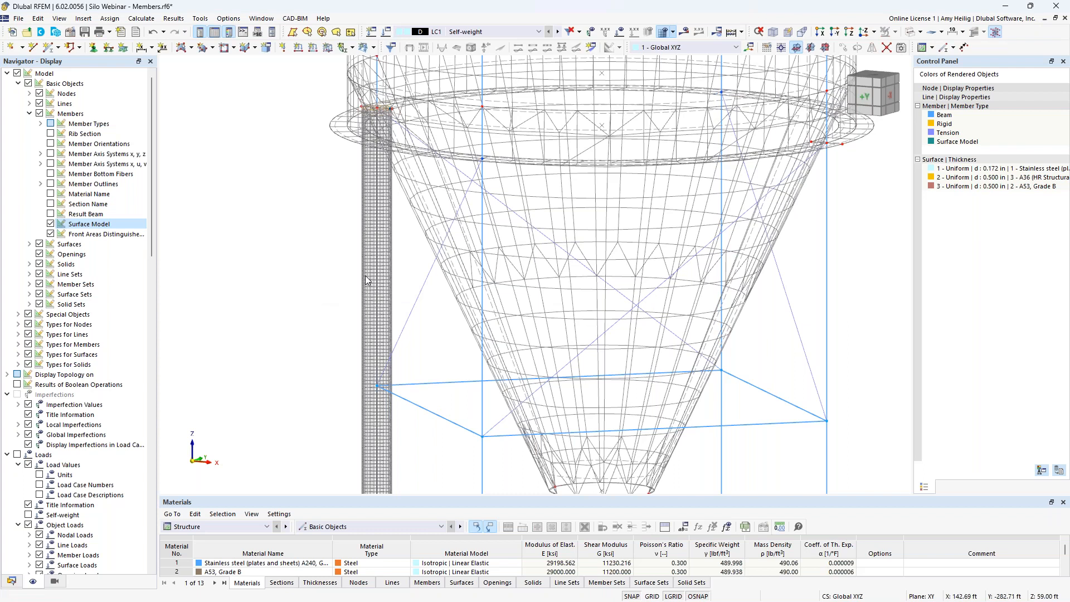
- Review the surface mesh refinement assigned to the column's pipe surface and close its settings without changes
scroll(366, 280, up, 3)
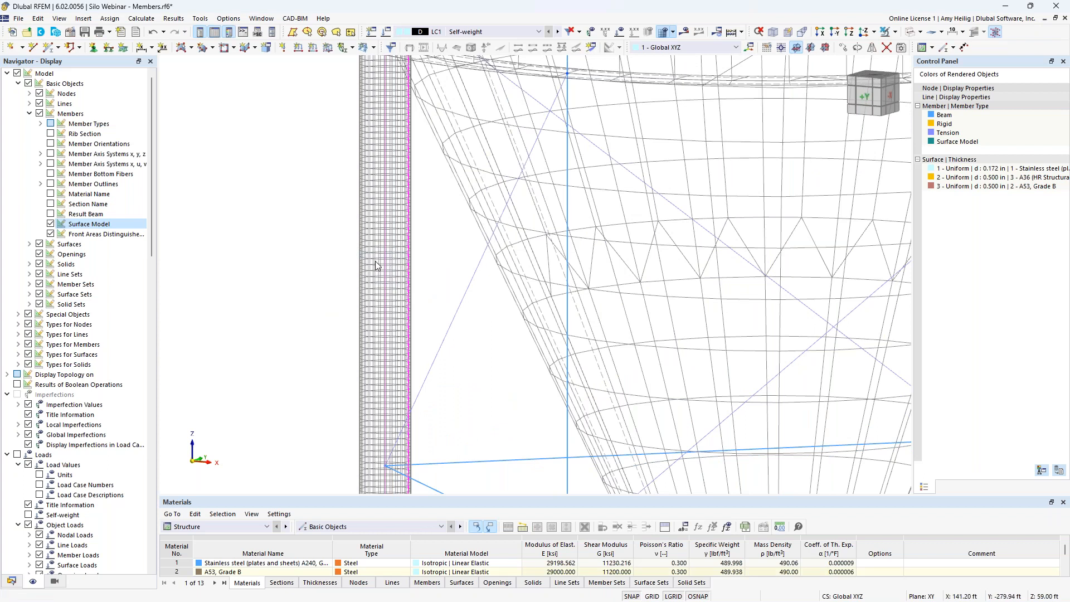
scroll(408, 263, up, 1)
right_click(407, 266)
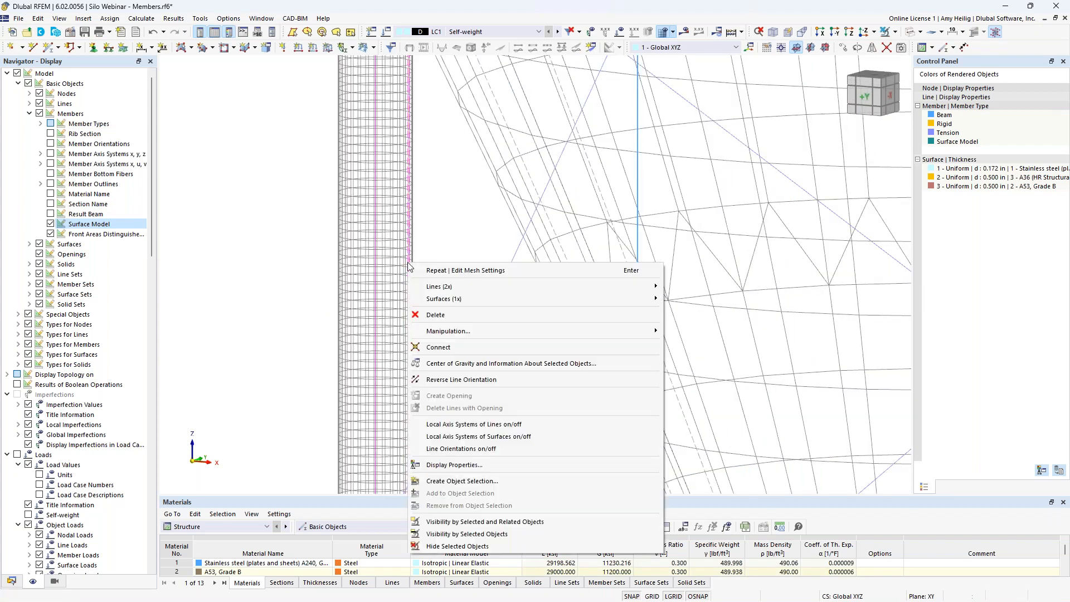
mouse_move(474, 300)
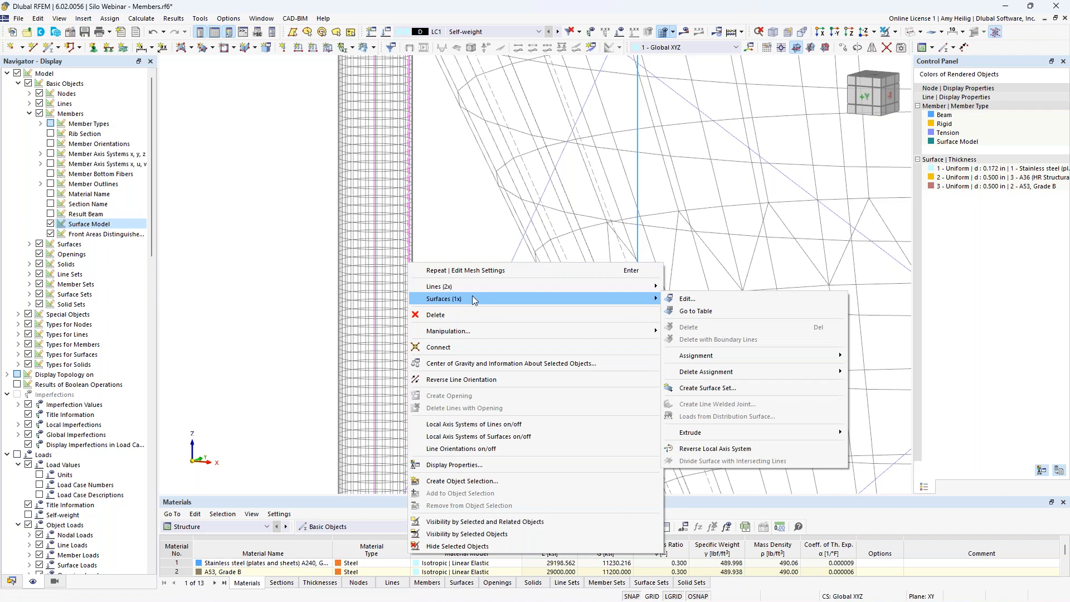
click(684, 298)
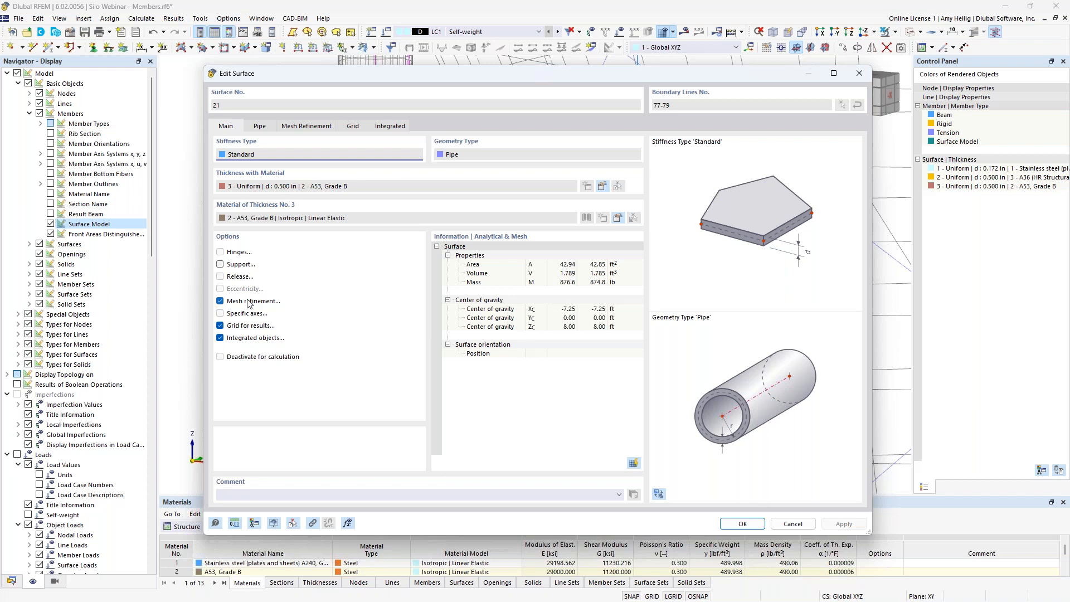
click(316, 129)
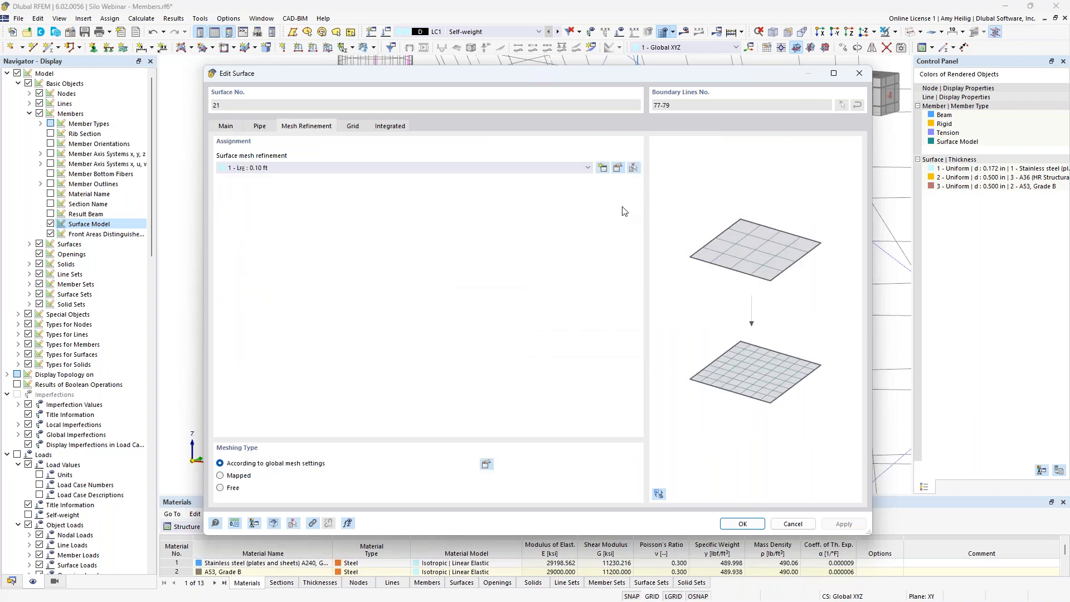
click(618, 168)
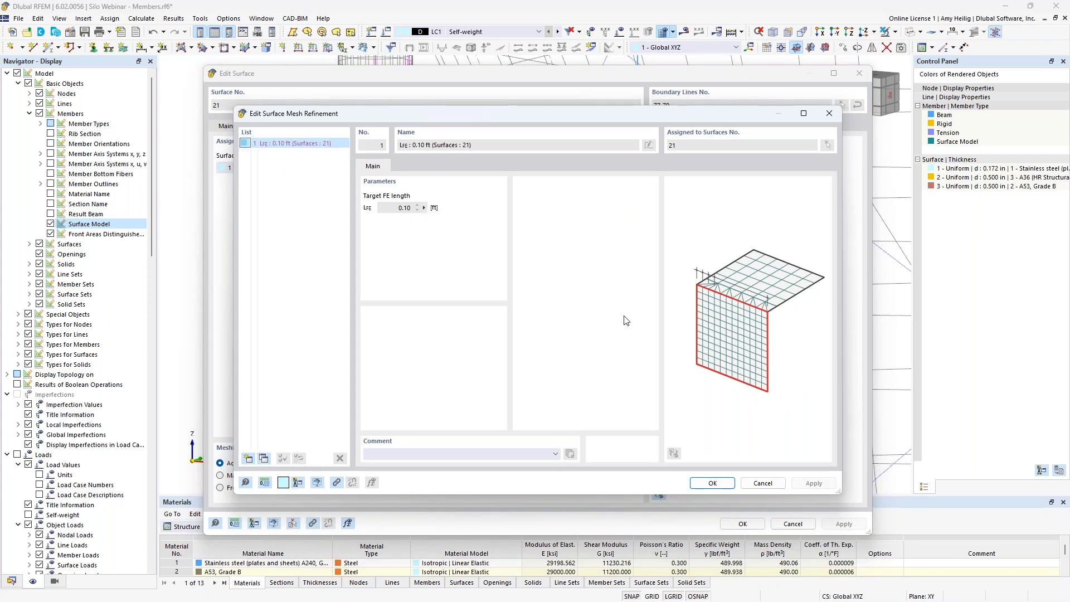
click(761, 483)
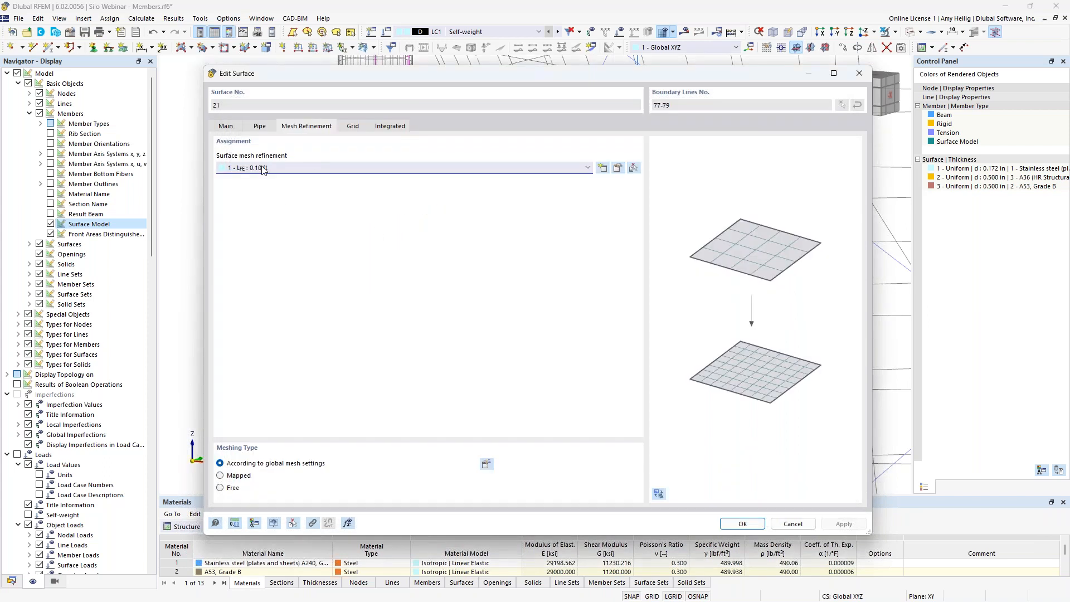
click(762, 525)
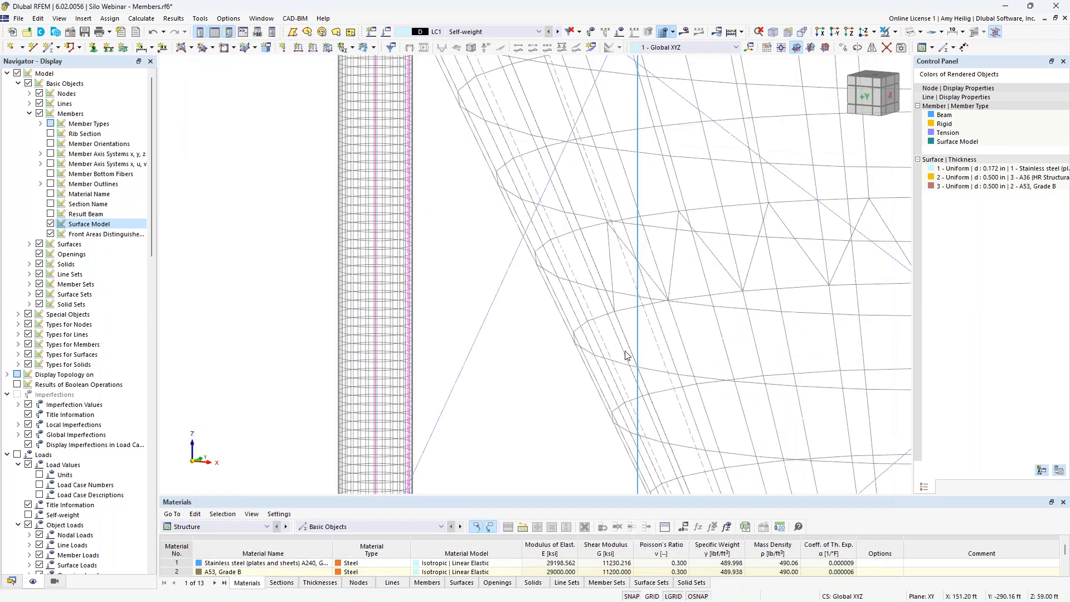
- Turn off the members' surface model display and the finite element mesh display, and bring the whole silo into view
scroll(607, 271, down, 3)
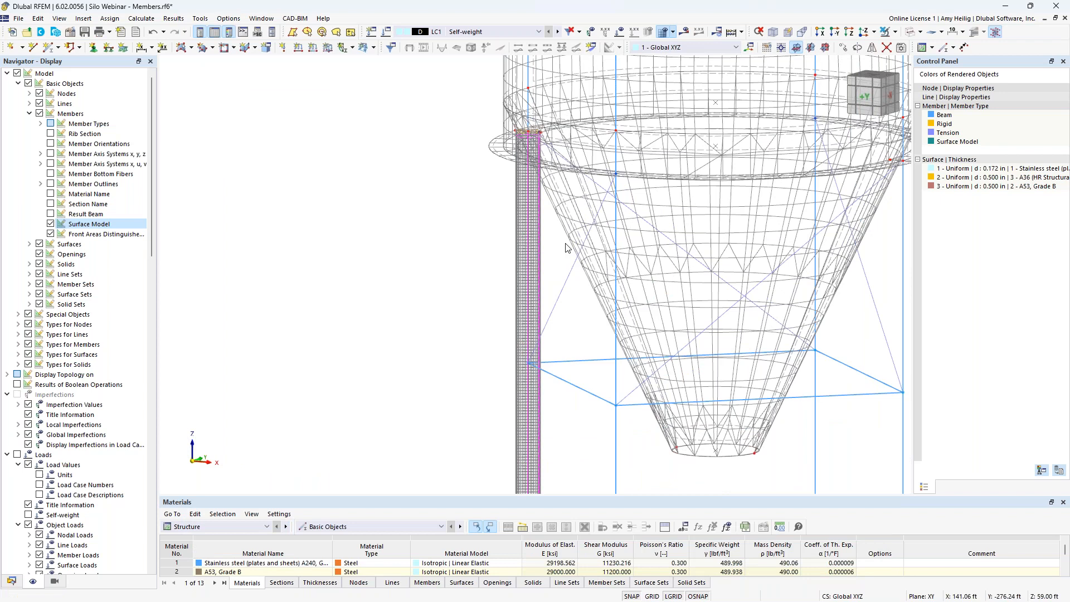
scroll(566, 243, down, 2)
middle_drag(630, 270, 517, 242)
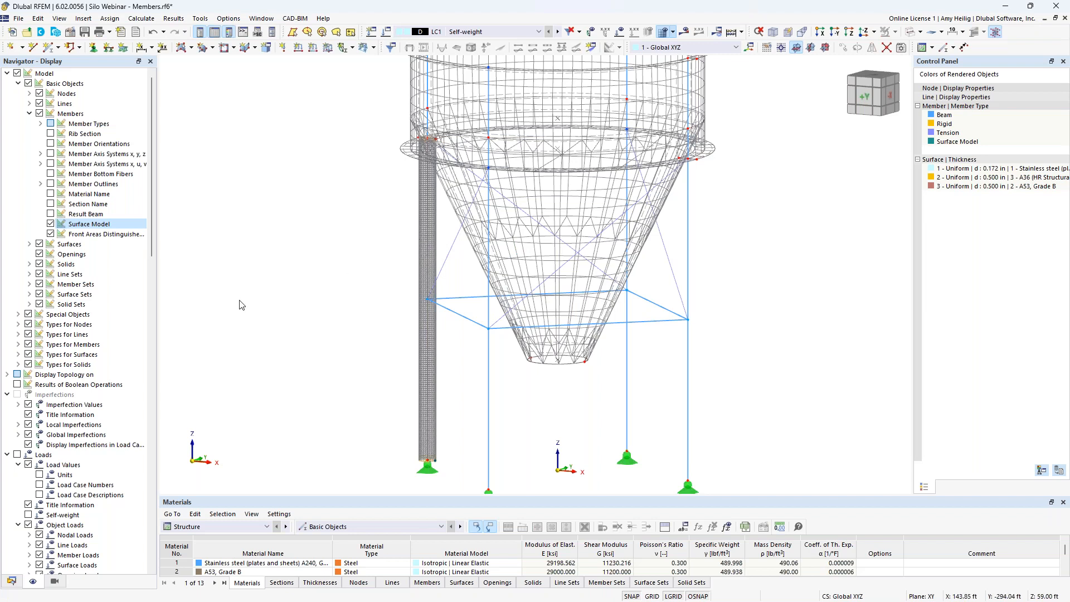
click(51, 225)
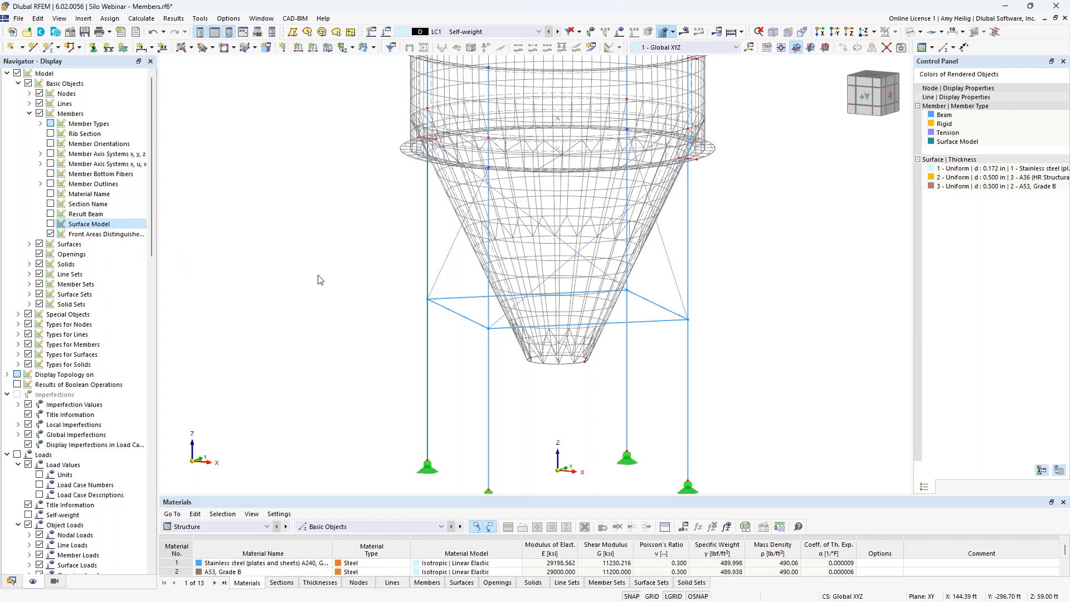
scroll(82, 417, down, 9)
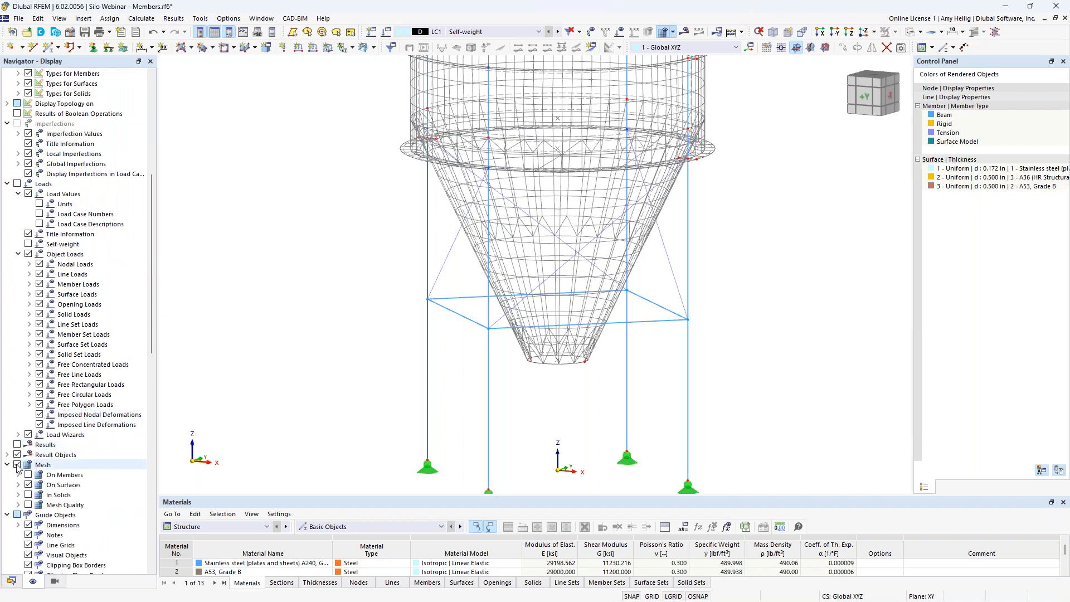
click(17, 465)
scroll(386, 264, down, 3)
middle_drag(378, 241, 403, 346)
scroll(403, 346, down, 1)
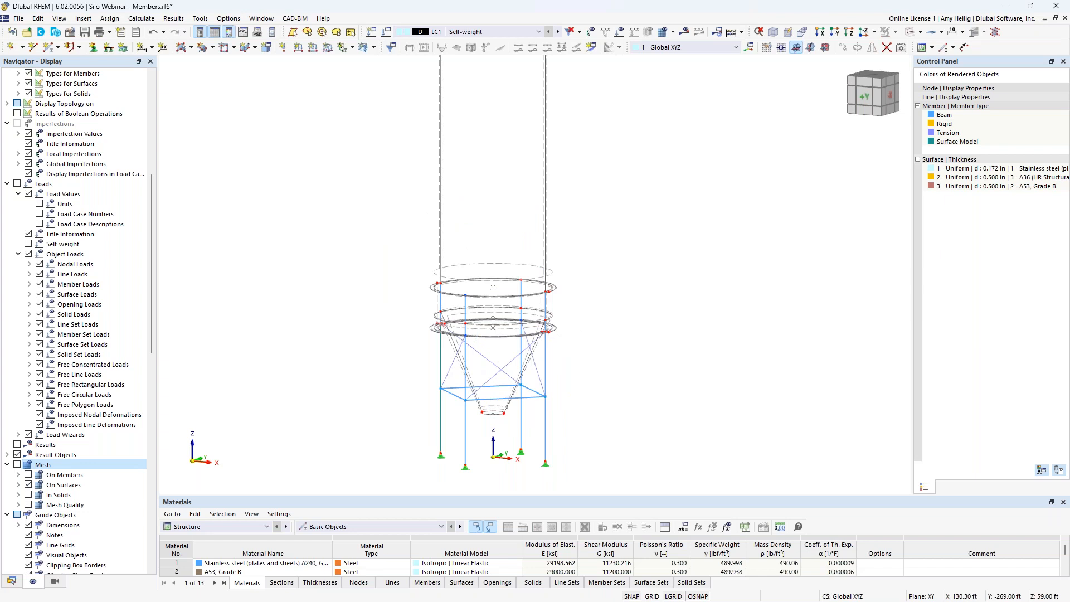
scroll(384, 319, down, 2)
middle_drag(383, 318, 434, 349)
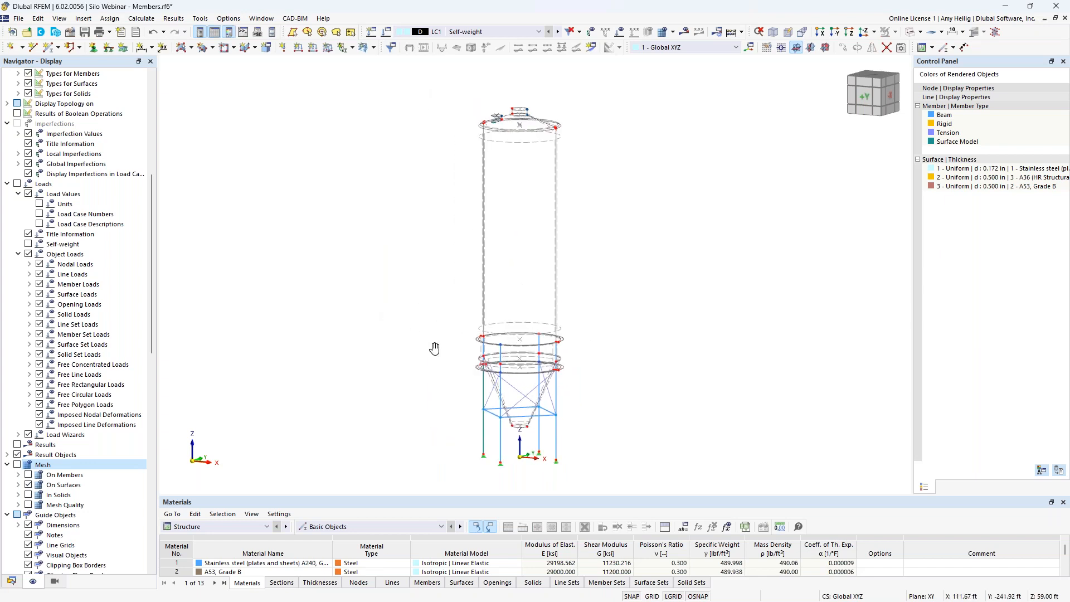
- Open the base settings for load cases and combinations
click(388, 33)
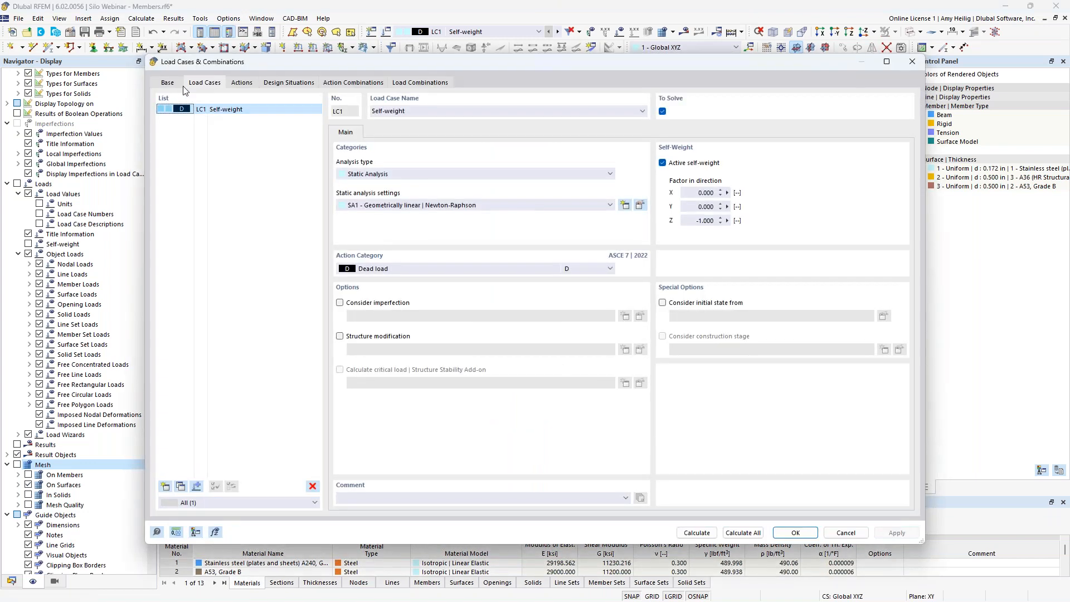
click(167, 84)
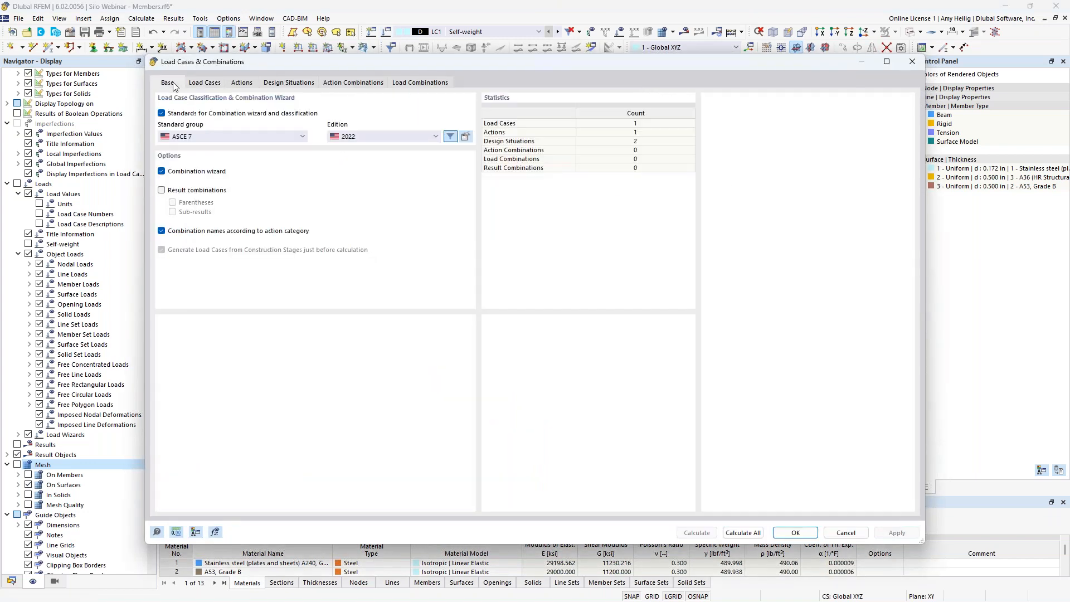
click(204, 139)
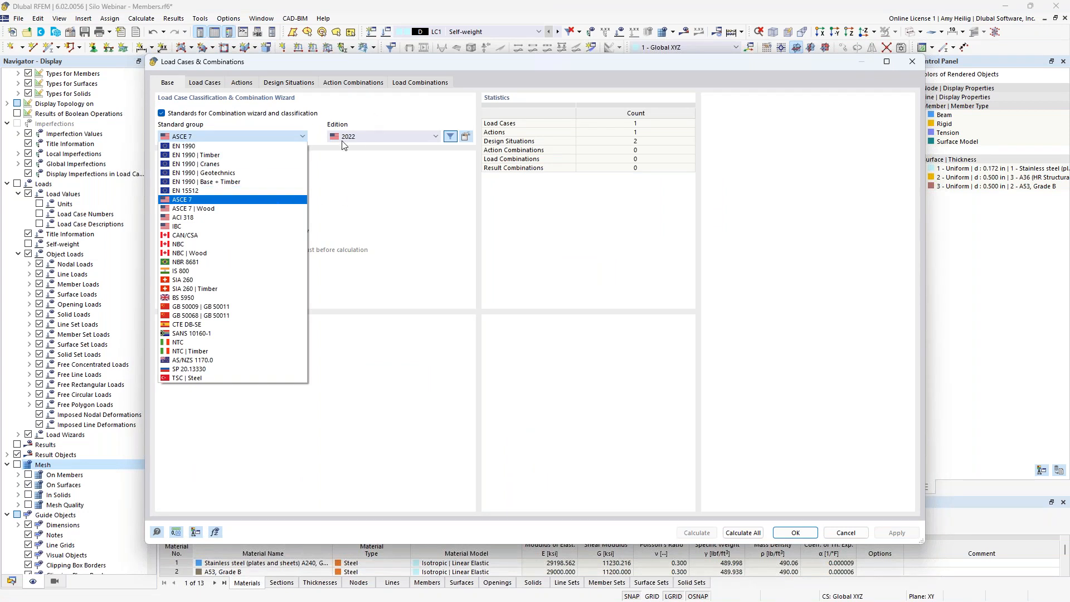
click(355, 177)
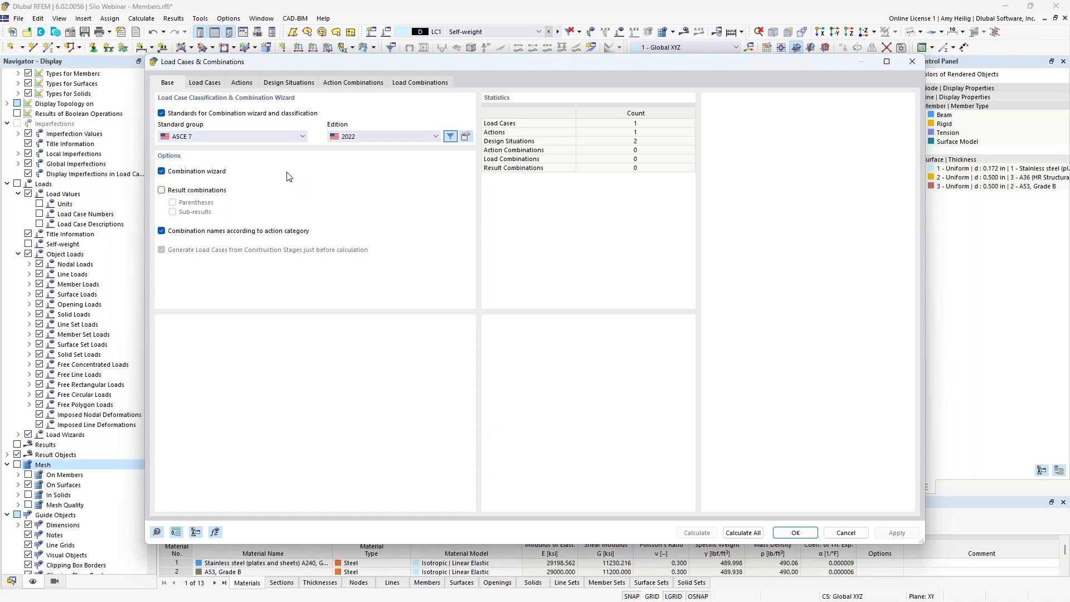
- Rename load case LC1 to "Dead" and keep its action category as Dead load
click(216, 85)
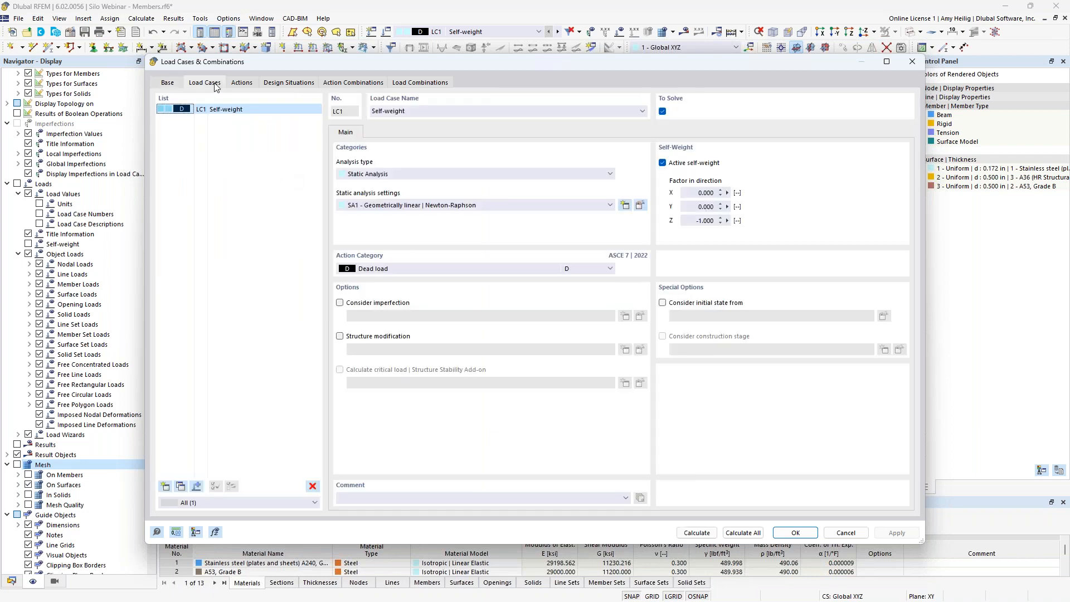
click(411, 111)
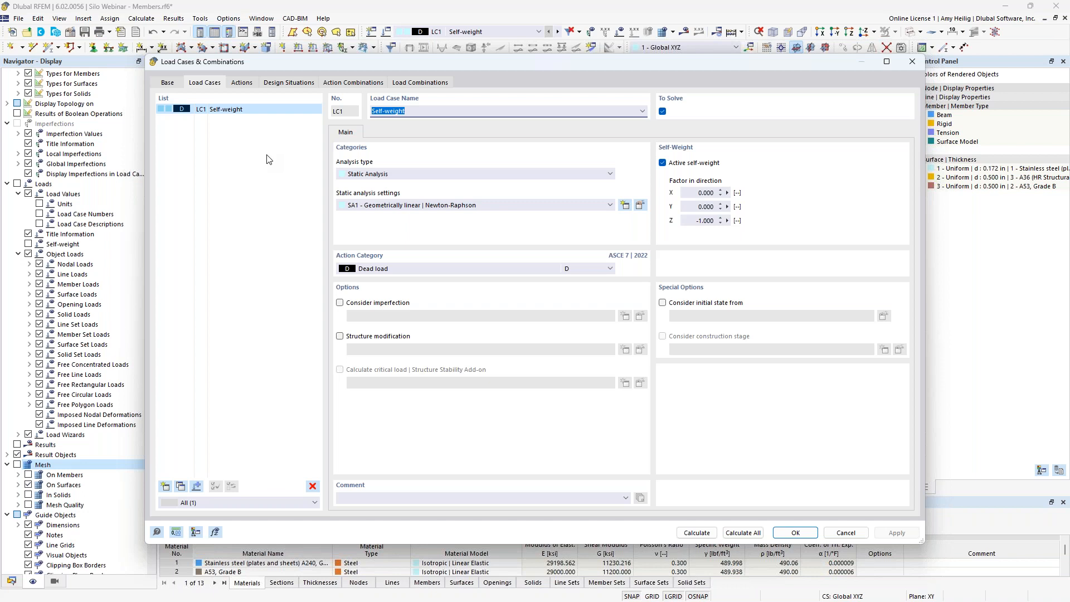
text(Dead)
click(401, 267)
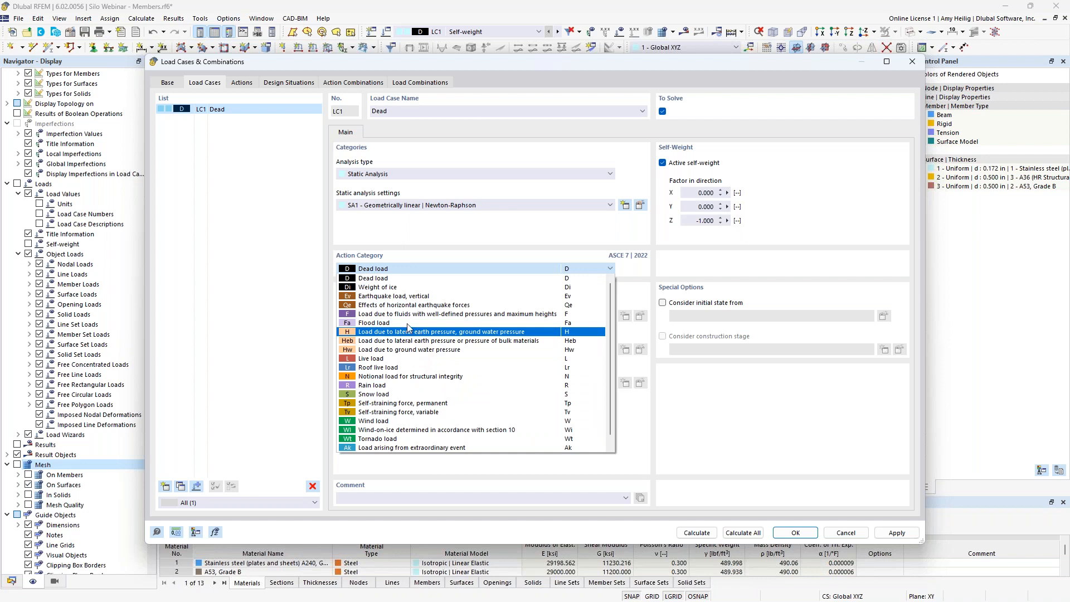
click(374, 238)
drag(465, 61, 492, 319)
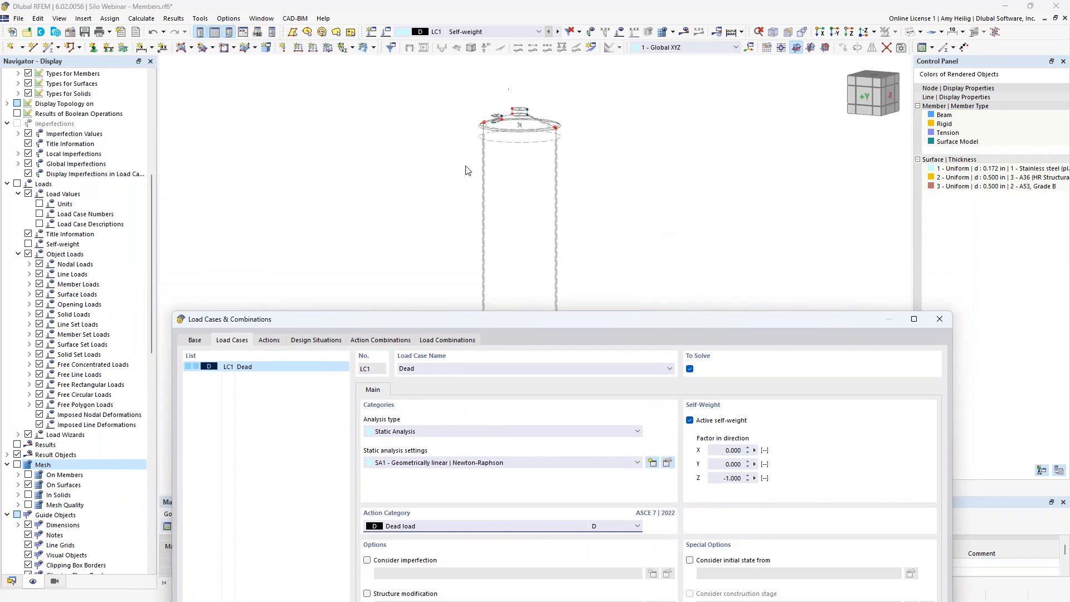
drag(550, 320, 548, 65)
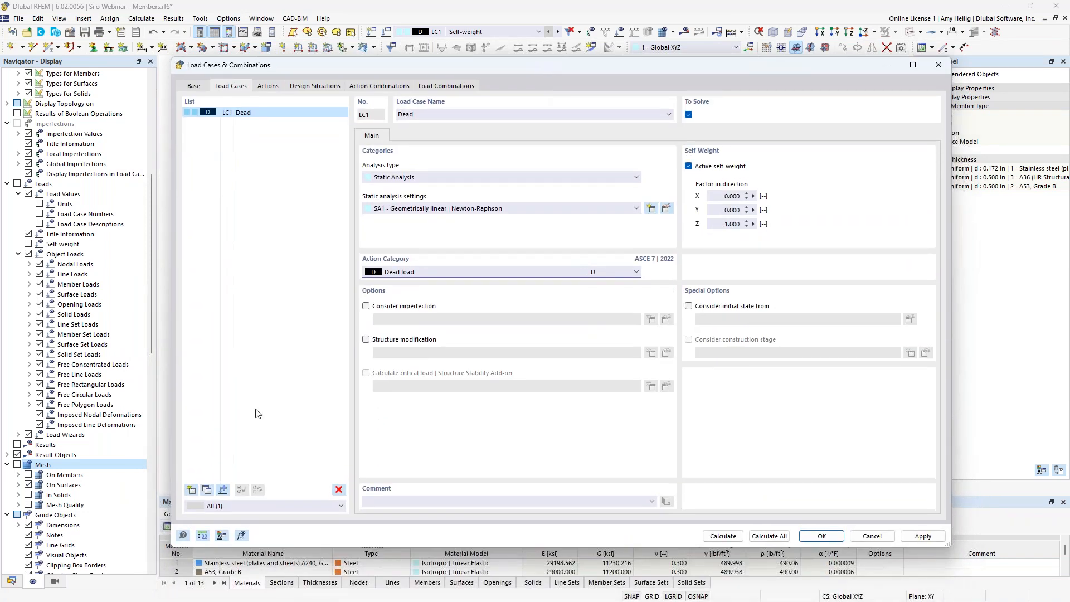
- Add load case LC2 named "Pressure - Horizontal" with the Live load action category and confirm the load cases
click(191, 489)
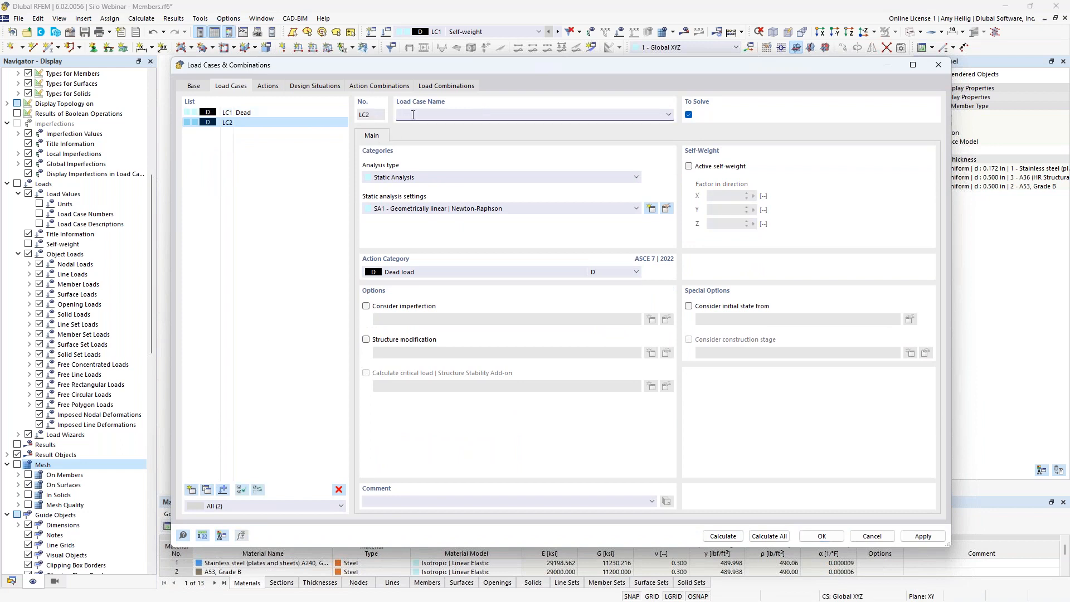
text(Pressure - Horizontal)
click(401, 273)
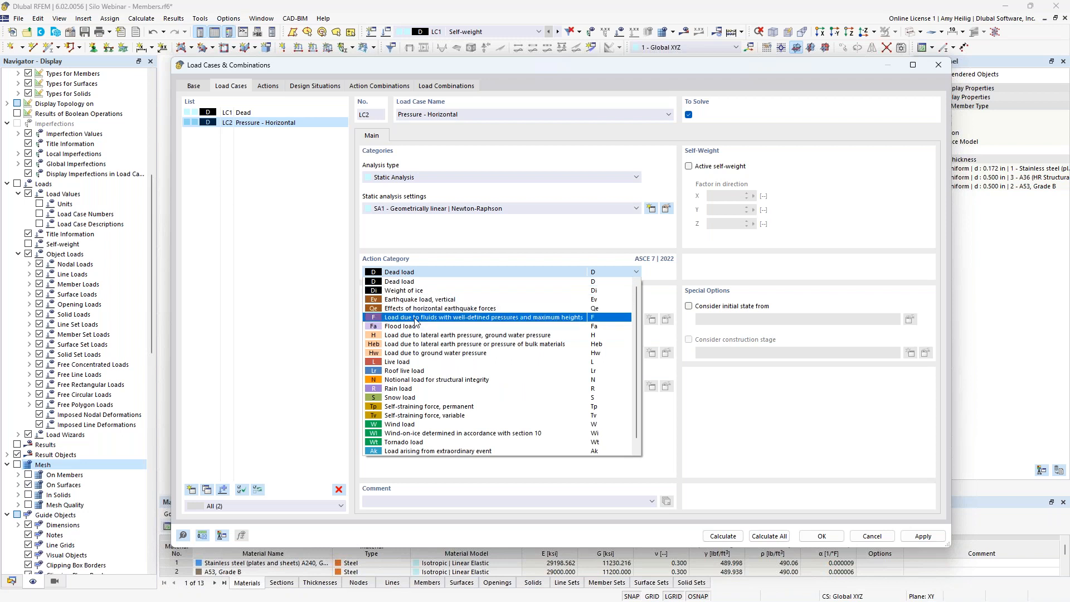
click(405, 364)
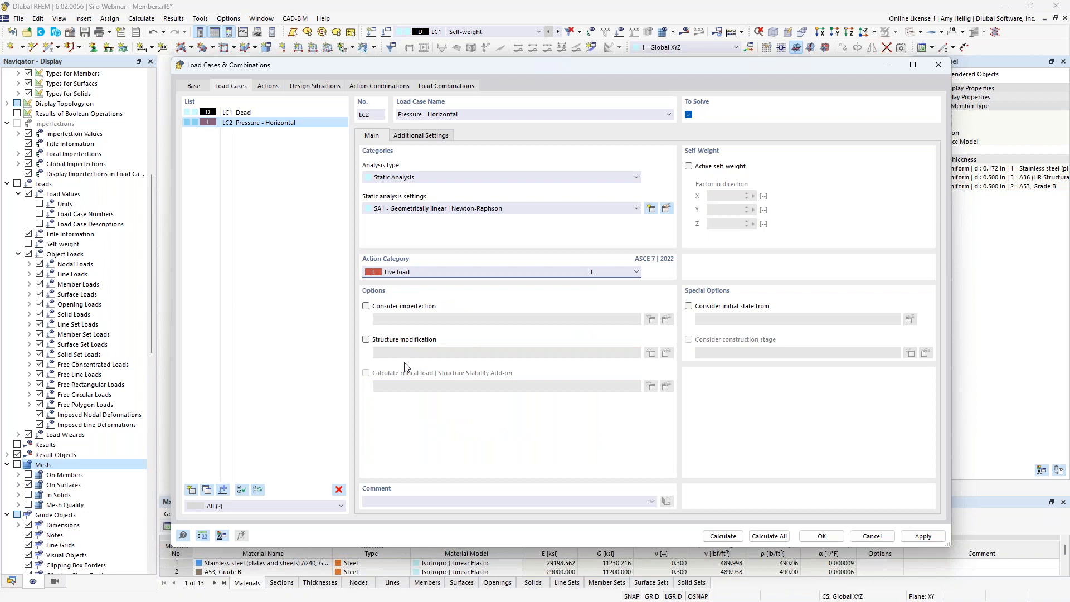
click(822, 536)
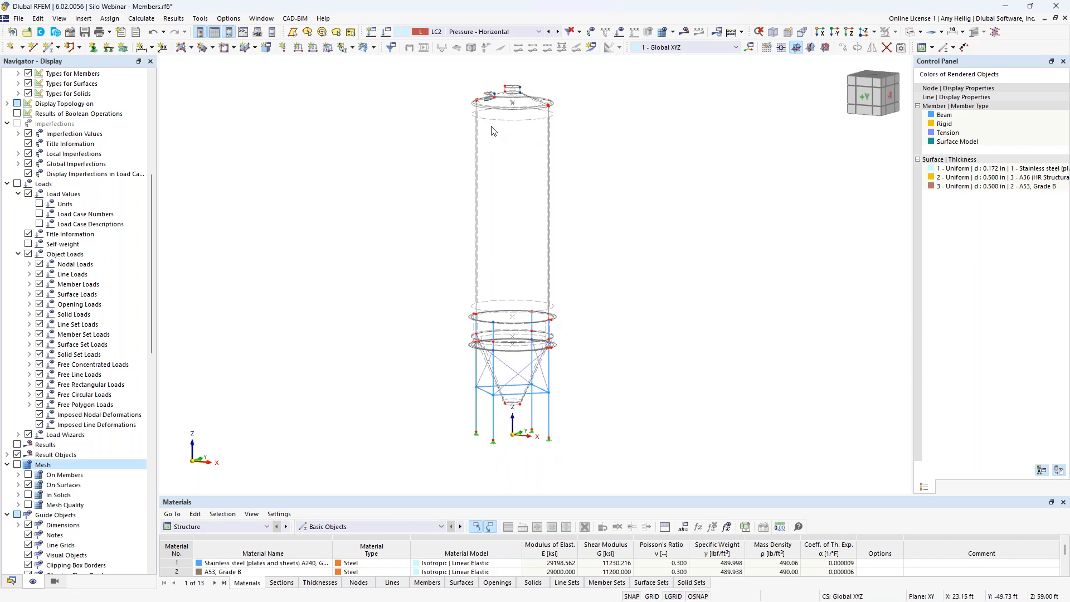
click(455, 33)
click(454, 36)
scroll(534, 343, up, 2)
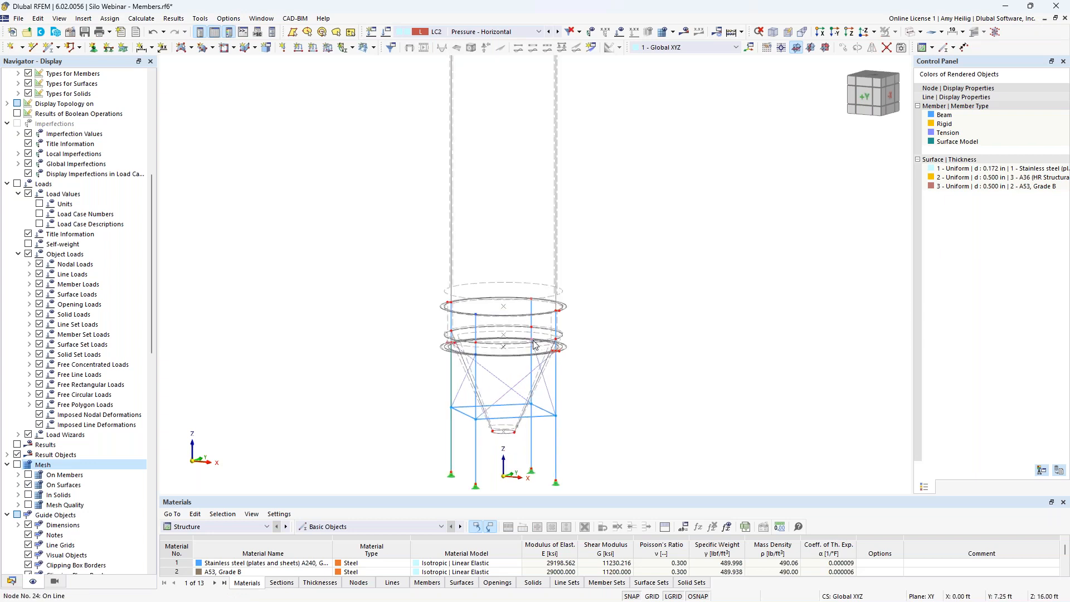
middle_drag(596, 283, 606, 379)
scroll(606, 378, up, 1)
scroll(604, 378, down, 1)
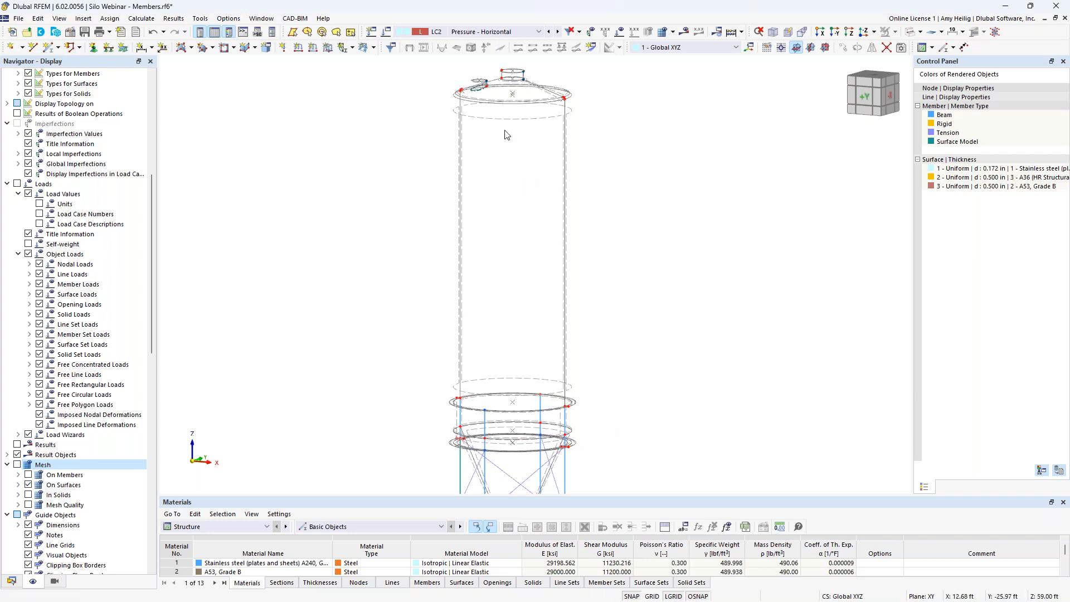
- Start a new free rectangular load in LC2, projected on the XZ plane and acting in the surfaces' local z direction
click(373, 49)
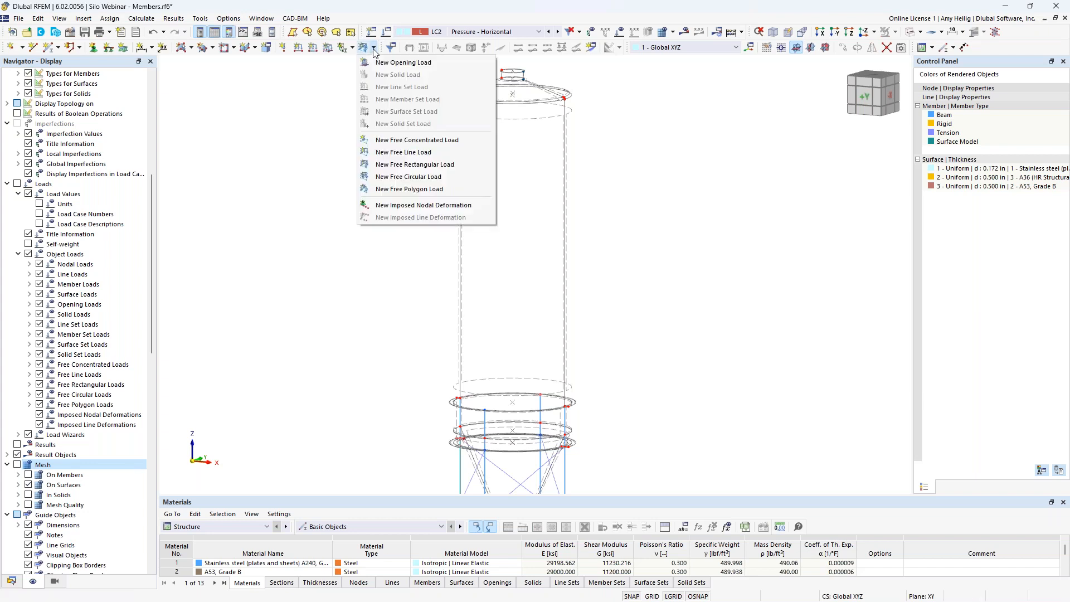
click(398, 166)
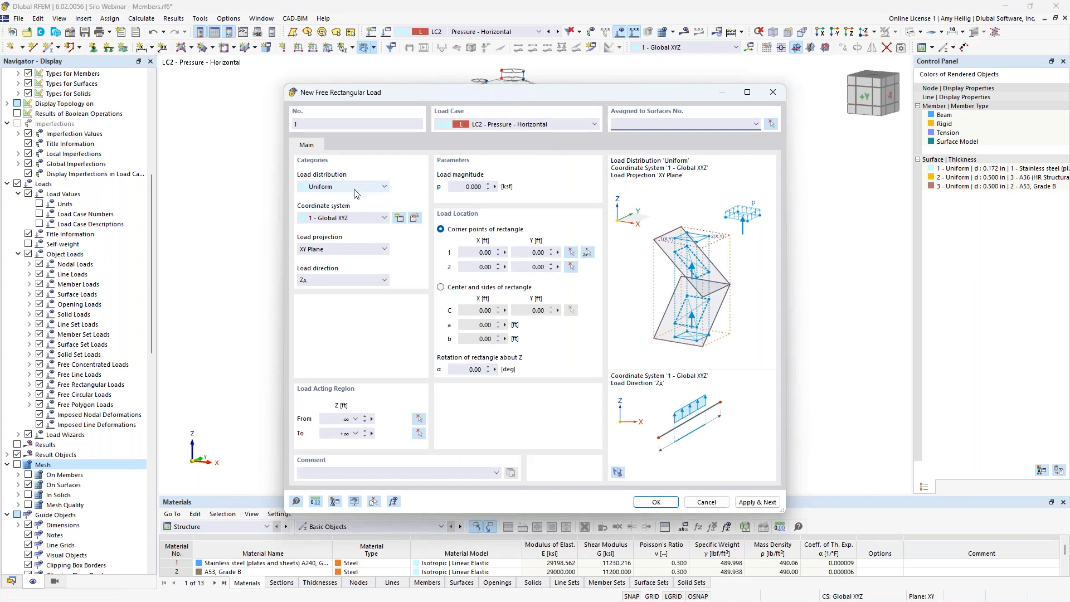
click(344, 252)
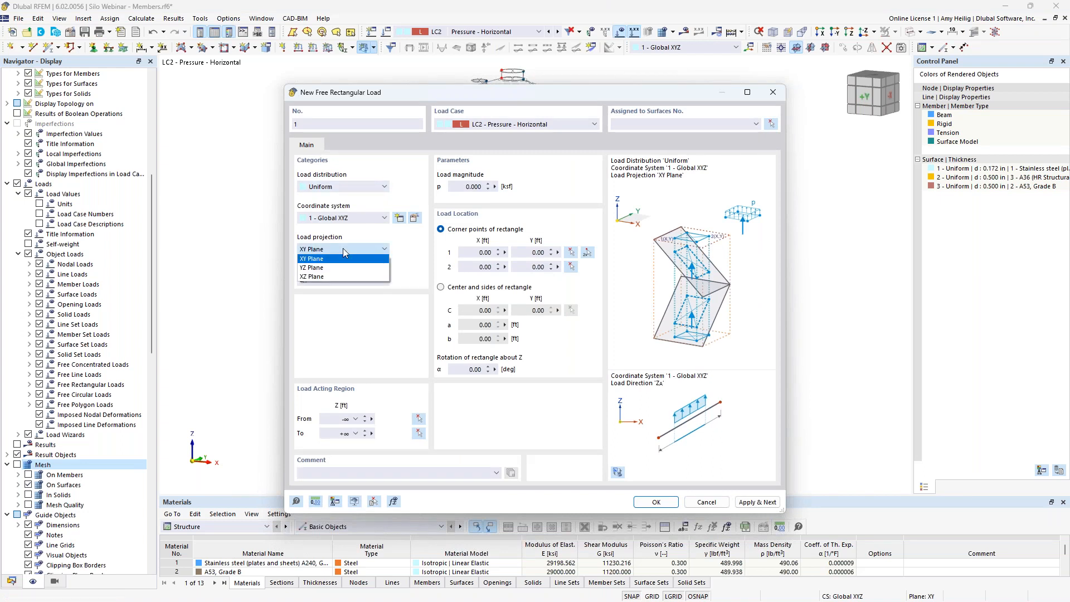
click(337, 278)
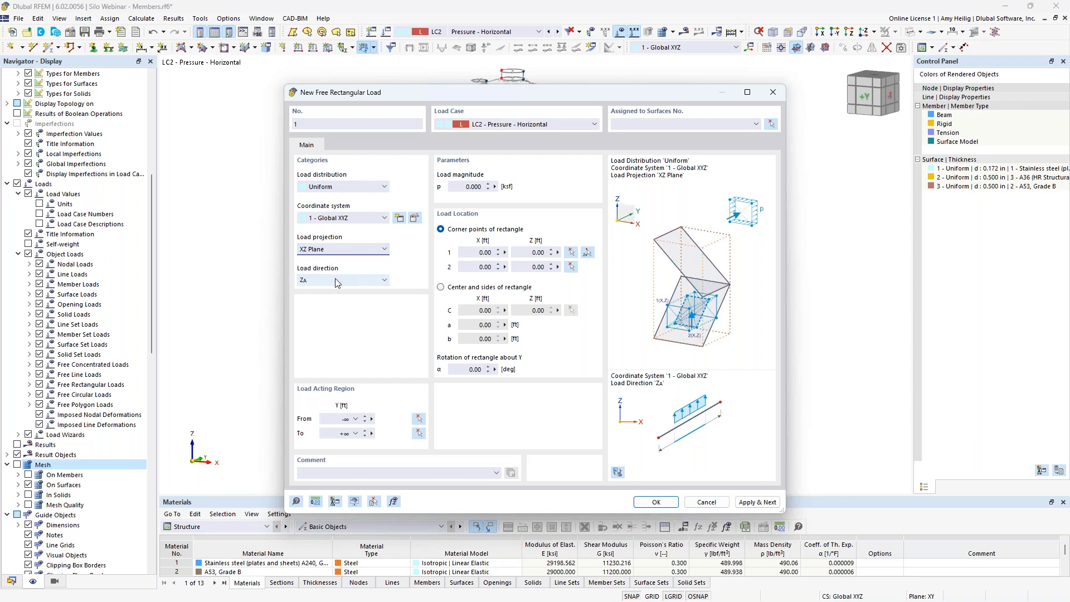
click(336, 281)
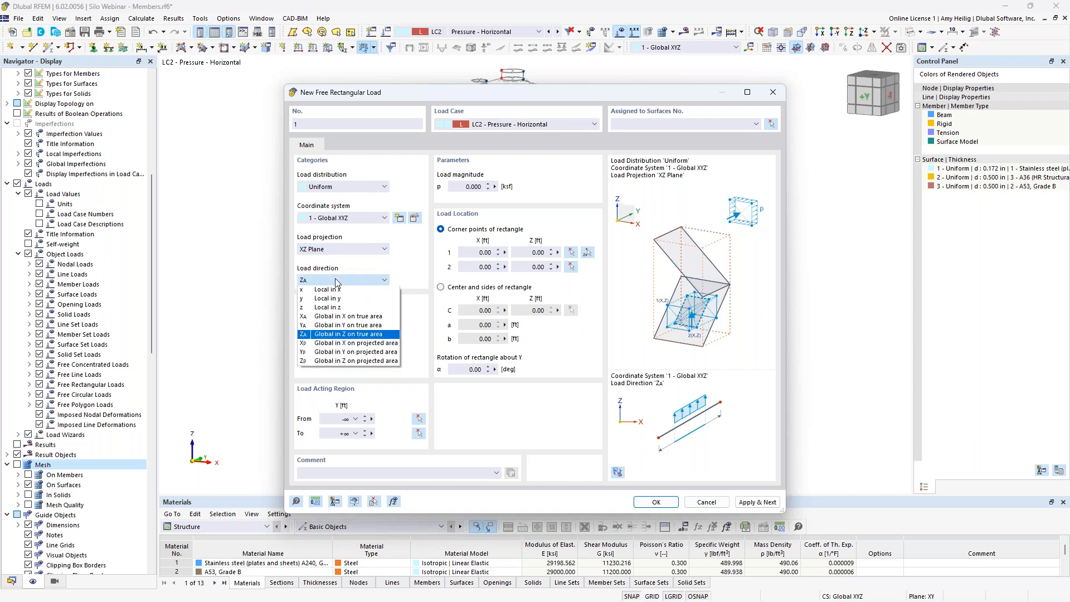
click(350, 309)
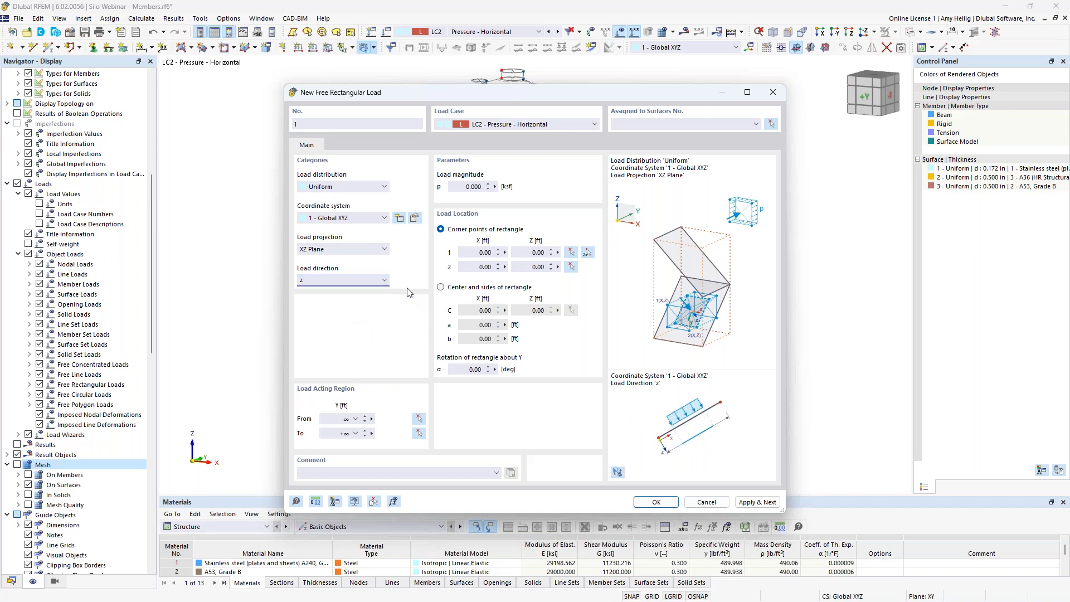
- Set the load distribution to Linear in Z with magnitude p1 of 2.5 ksf, leaving p2 at 0
click(346, 187)
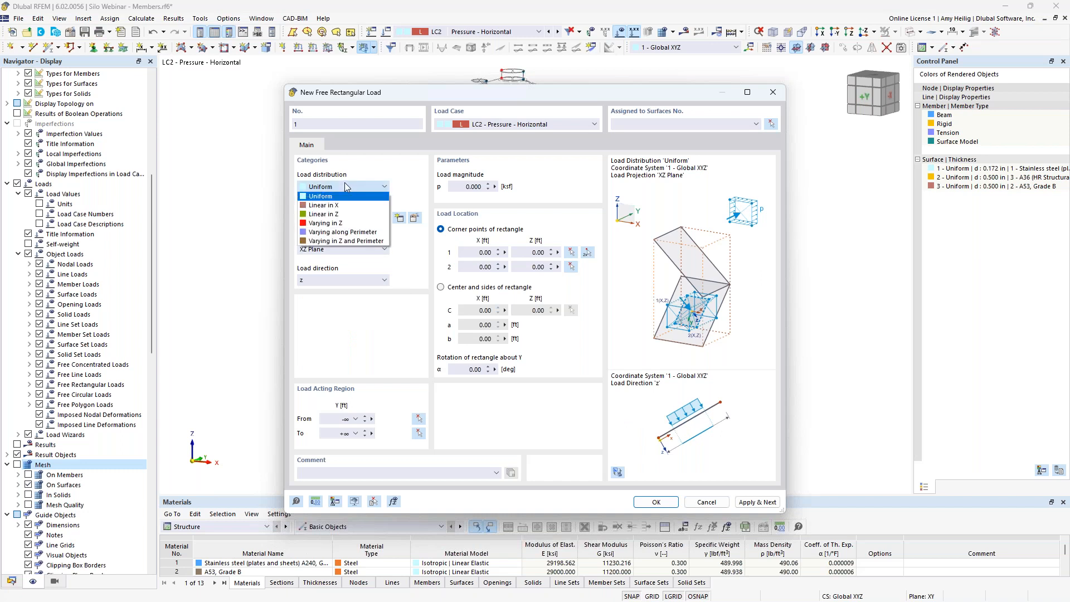
click(347, 214)
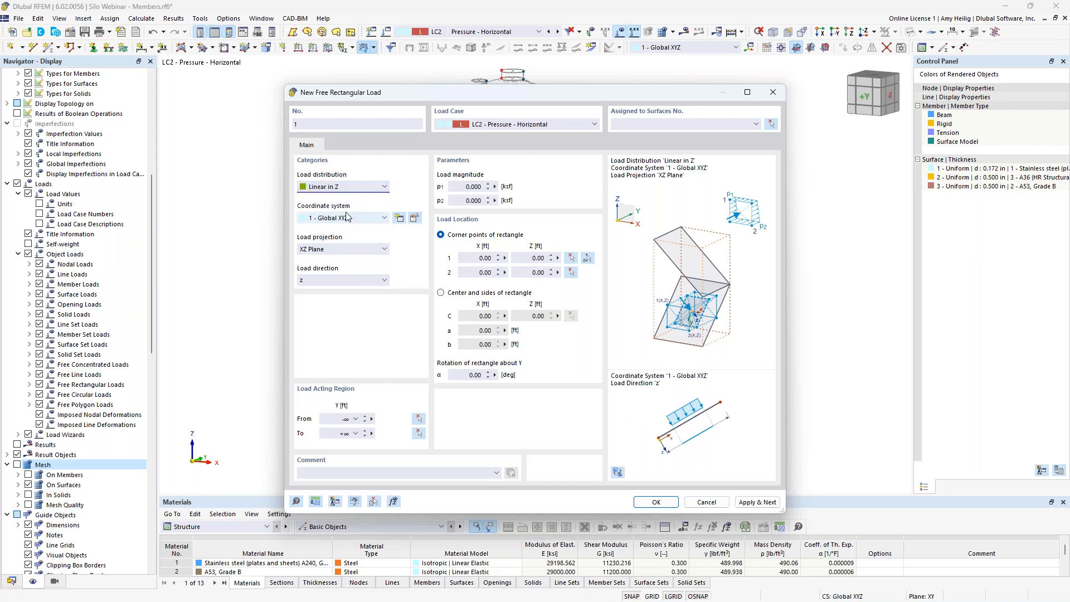
click(463, 186)
text(2.5)
click(461, 200)
- Start picking the load rectangle's corners in the model and set the work plane origin at node 20 on the silo's lower ring
click(587, 258)
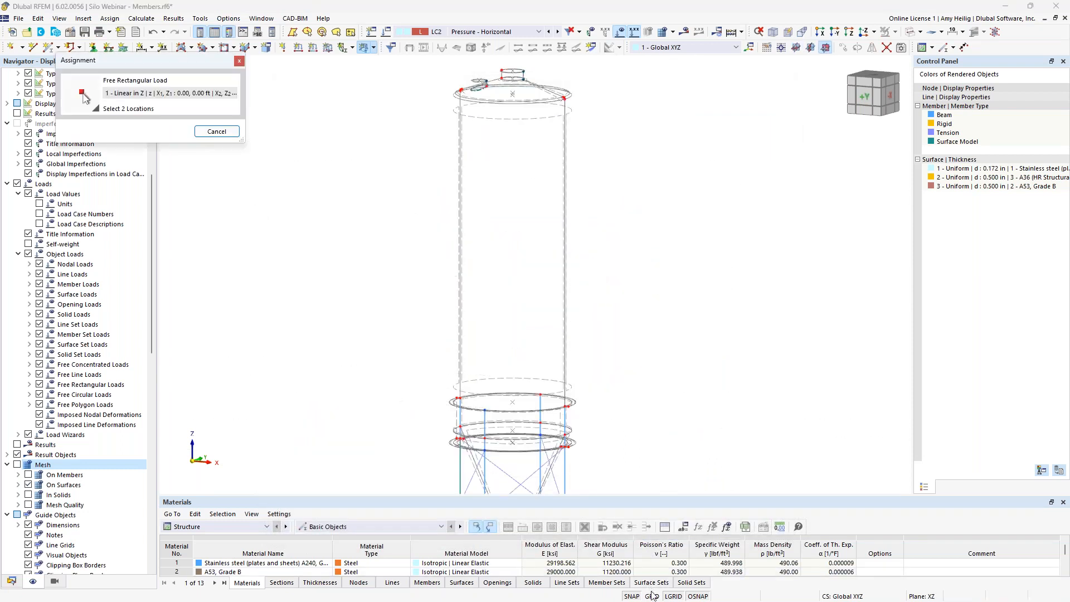
scroll(635, 315, down, 3)
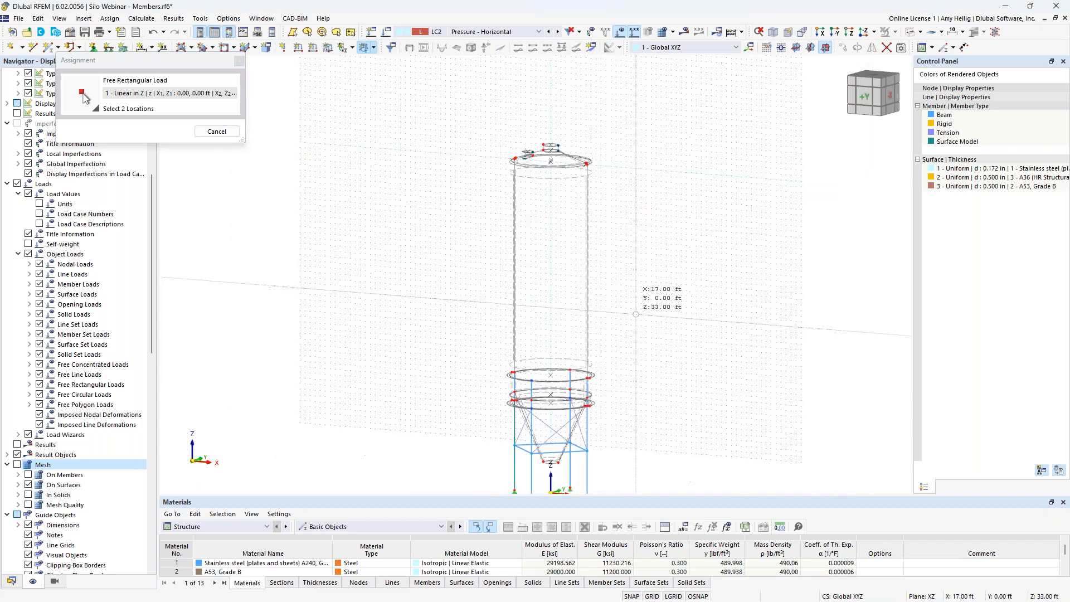
ctrl+middle_drag(610, 324, 730, 326)
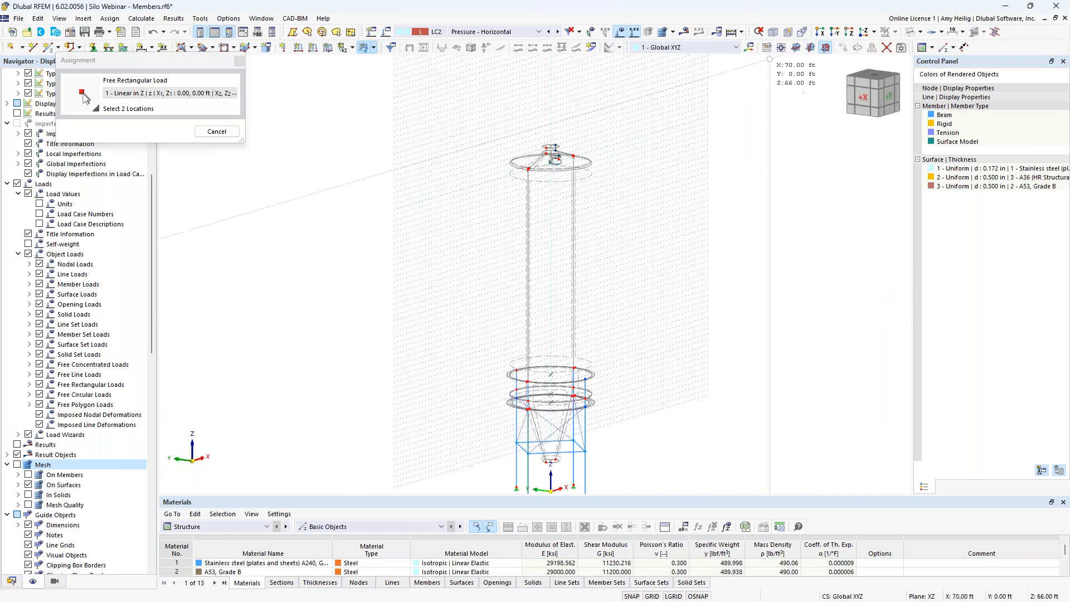
click(781, 48)
scroll(579, 424, up, 5)
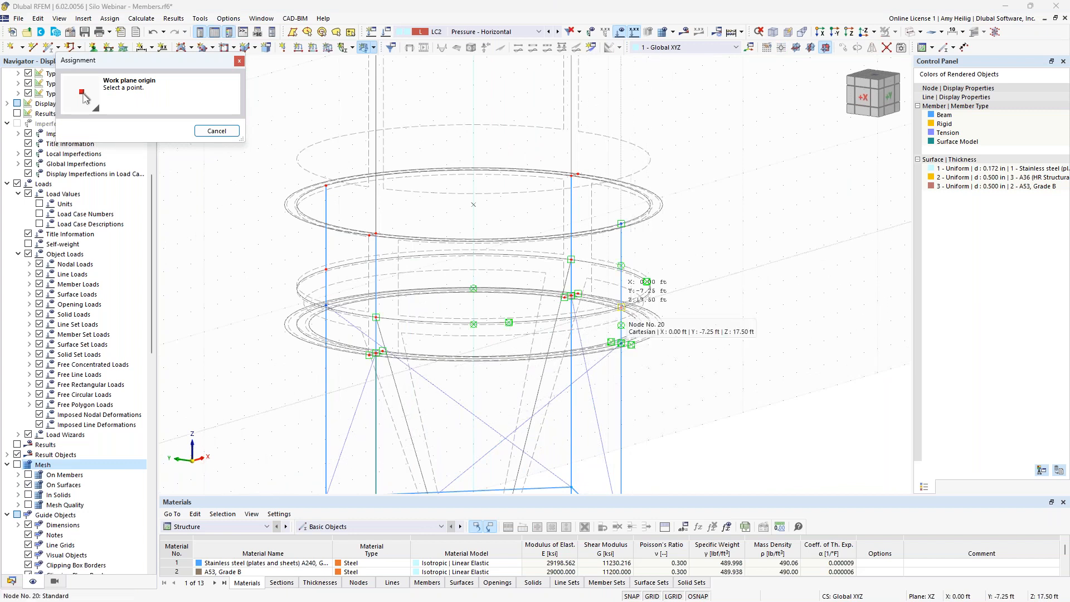
click(621, 307)
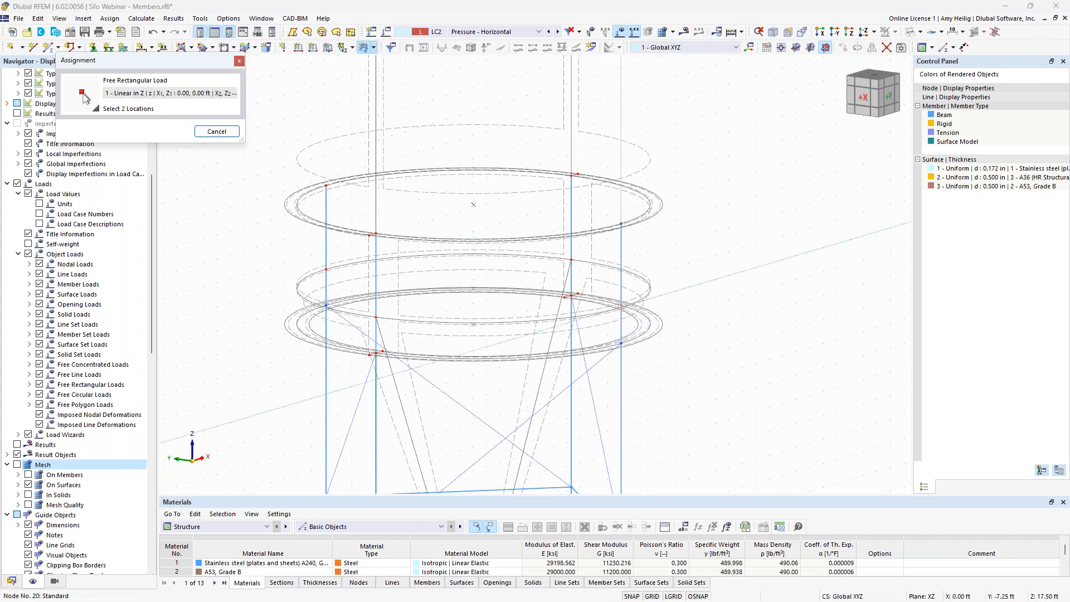
- View the silo in the Y-direction and place the load rectangle's corners at X -8, Z 17.5 ft and X 8, Z 56.5 ft
scroll(667, 322, down, 5)
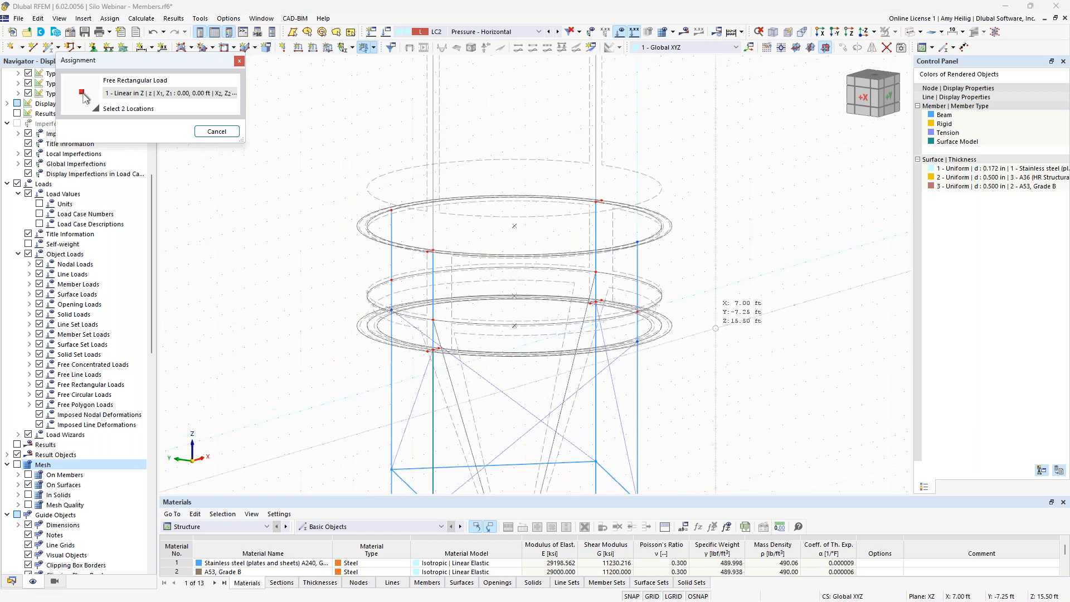
ctrl+middle_drag(668, 322, 579, 335)
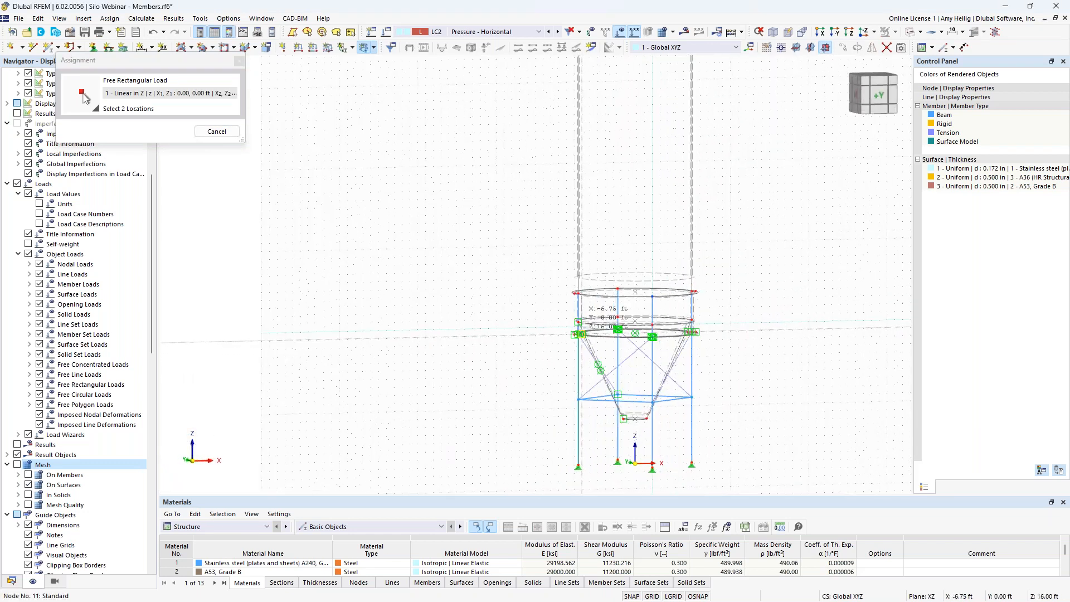
click(874, 32)
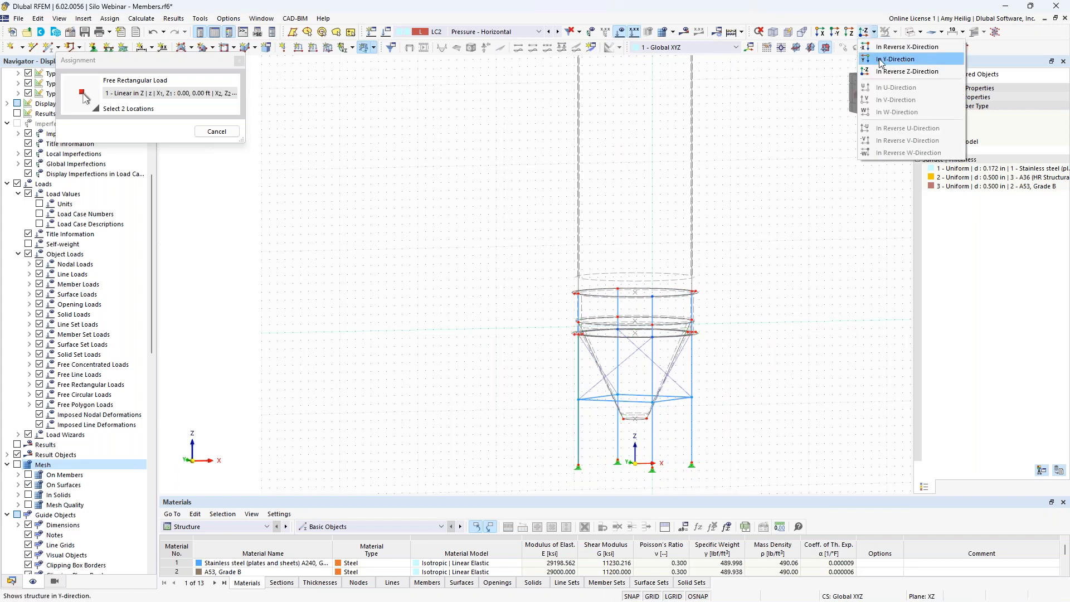
click(882, 59)
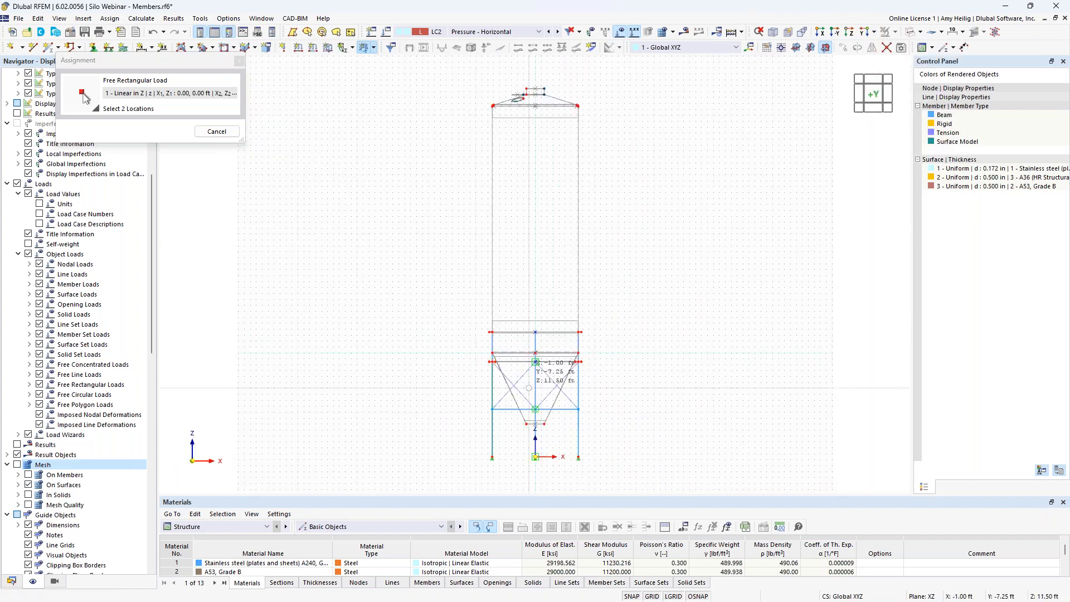
scroll(512, 363, up, 5)
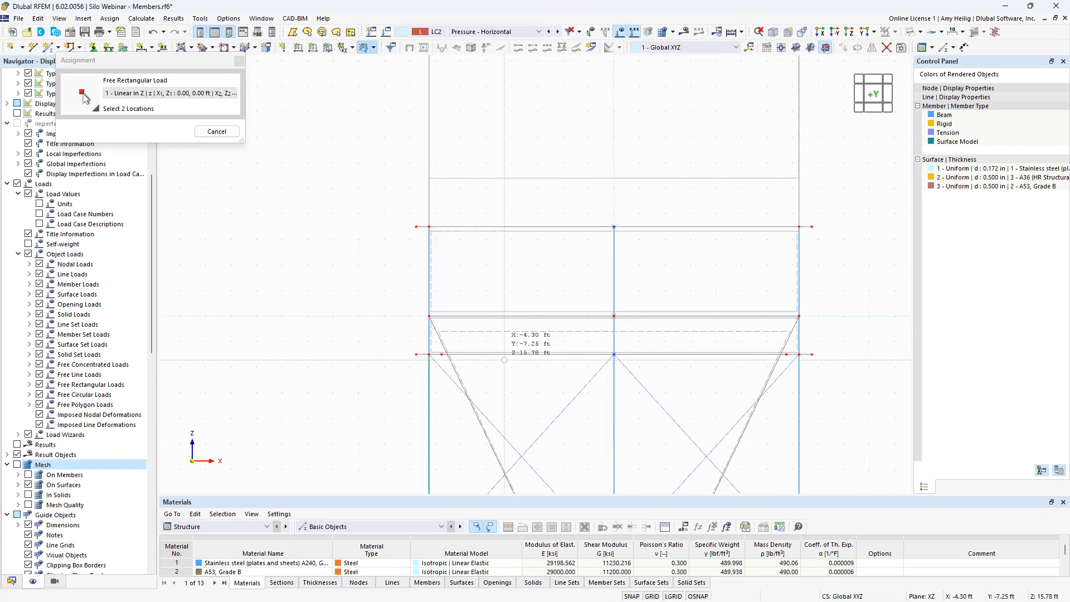
click(409, 316)
scroll(571, 256, down, 4)
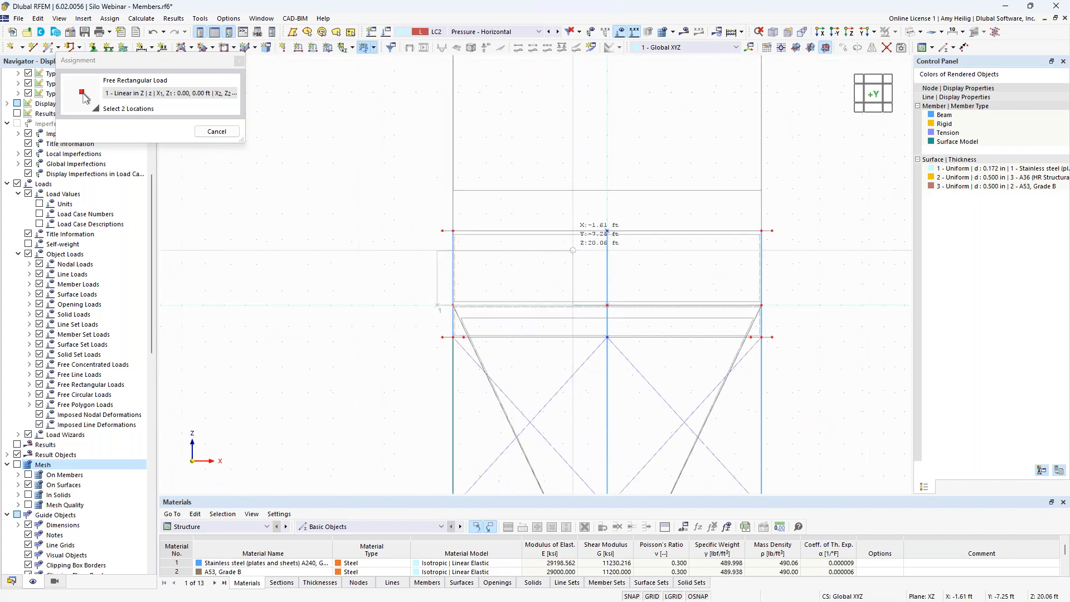
middle_drag(693, 168, 684, 385)
middle_drag(700, 205, 721, 322)
scroll(697, 150, up, 2)
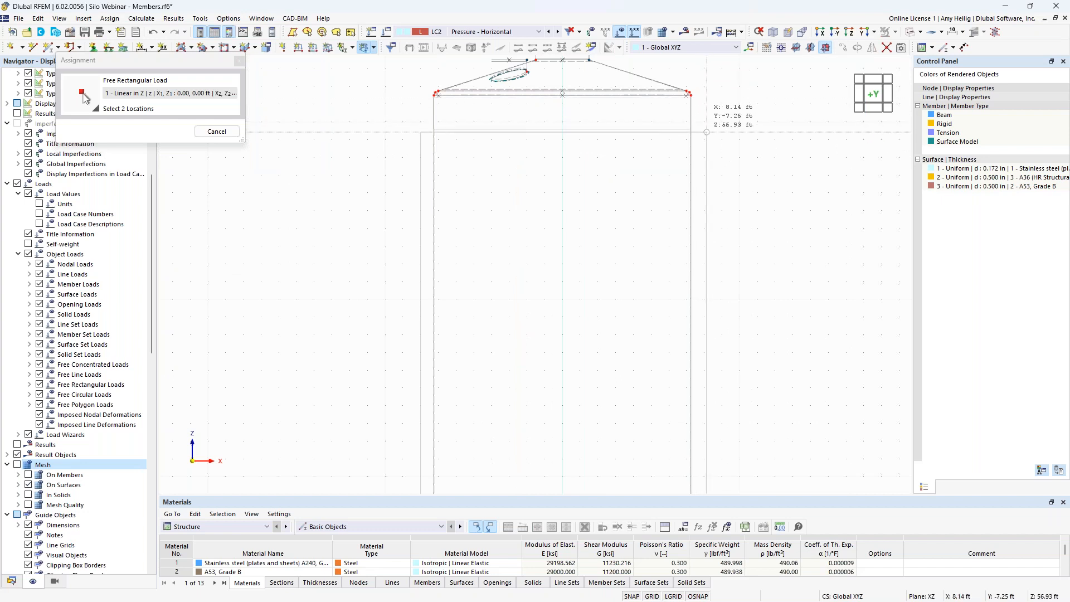
click(704, 139)
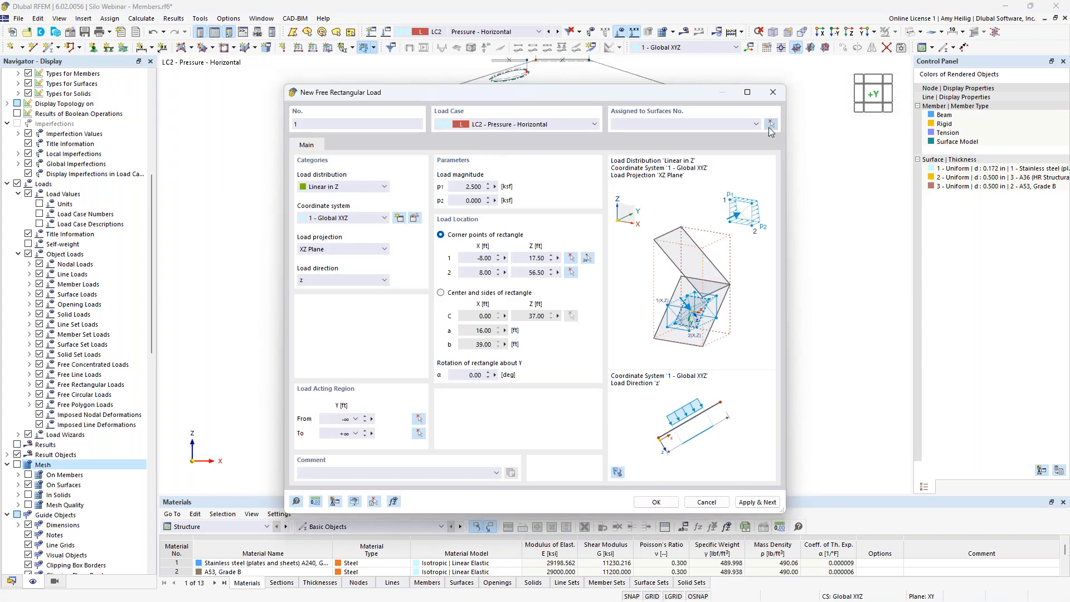
- Assign the free rectangular load to the cylindrical wall surfaces 6, 7, 15 and 16 and create the load
click(771, 124)
drag(758, 348, 362, 289)
scroll(355, 285, down, 3)
middle_drag(412, 344, 499, 129)
scroll(562, 278, up, 4)
drag(564, 277, 318, 254)
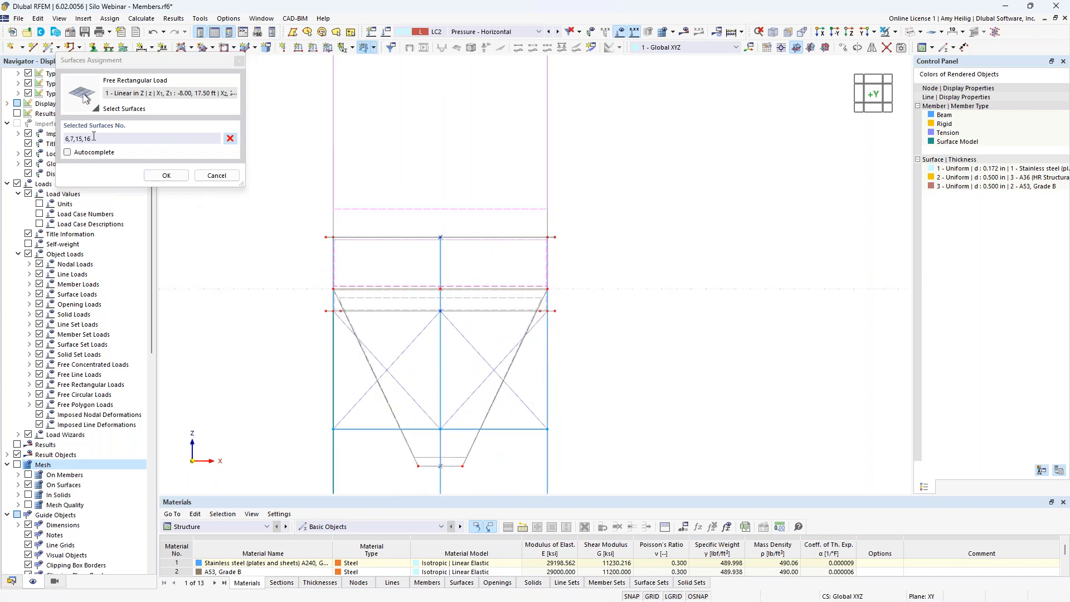
click(165, 175)
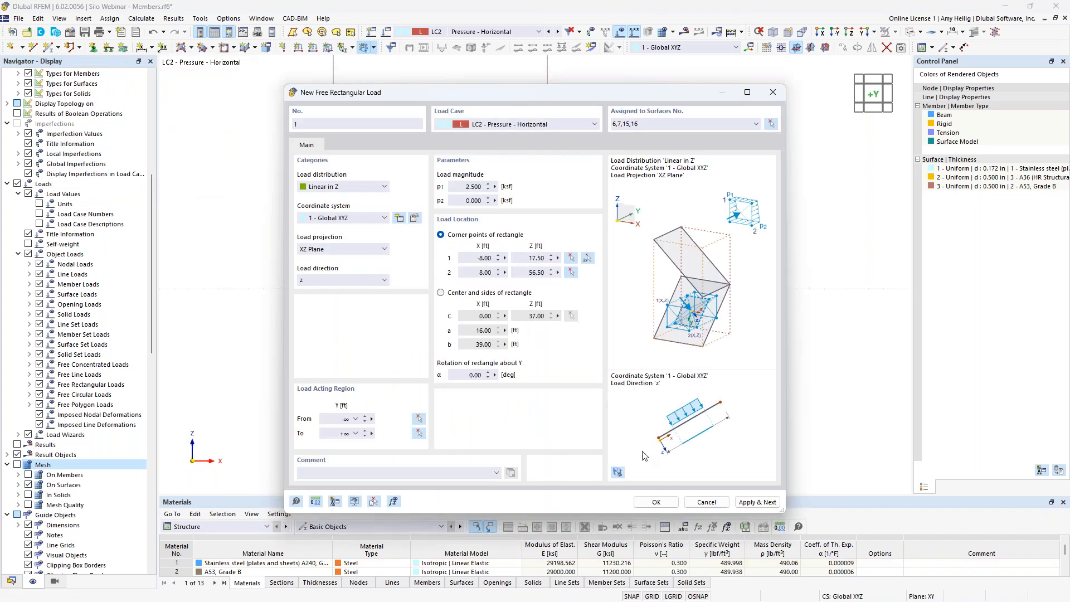
click(659, 507)
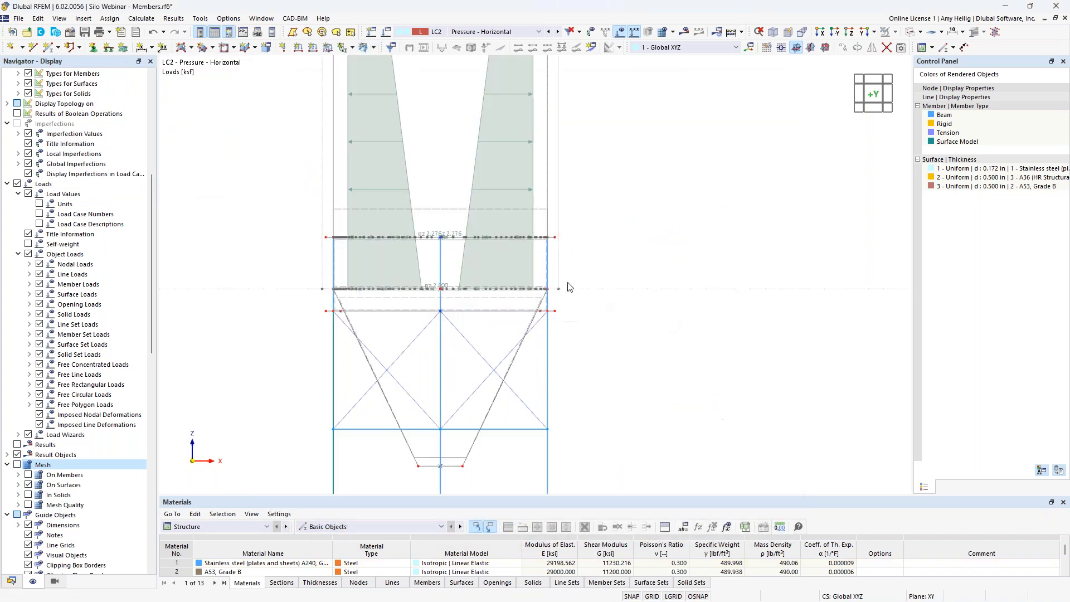
- Turn off the work plane grid display around the silo model
ctrl+middle_drag(584, 256, 575, 400)
scroll(575, 400, up, 4)
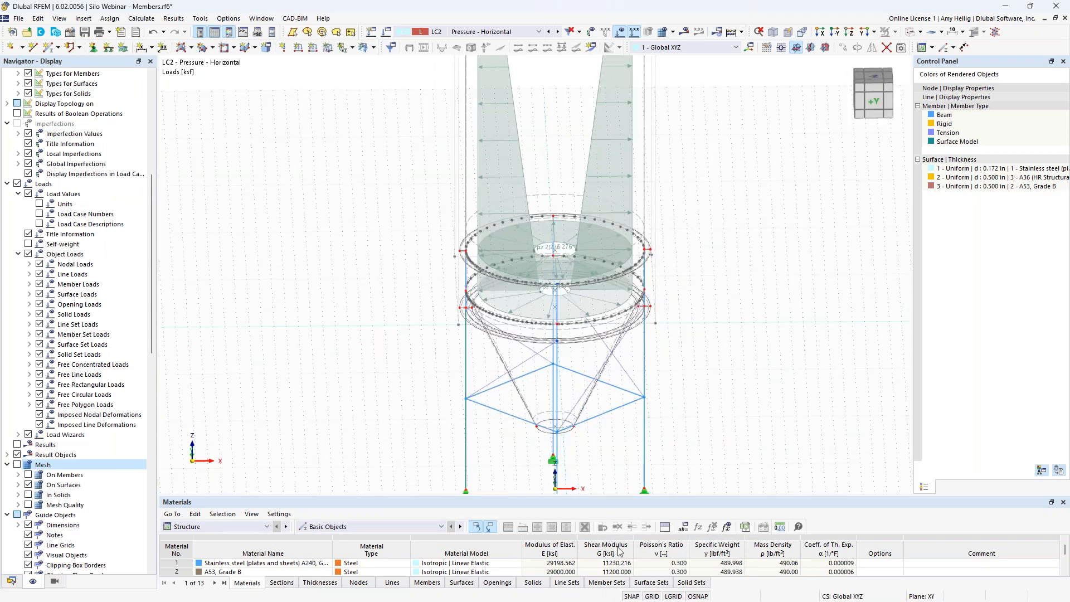
click(653, 597)
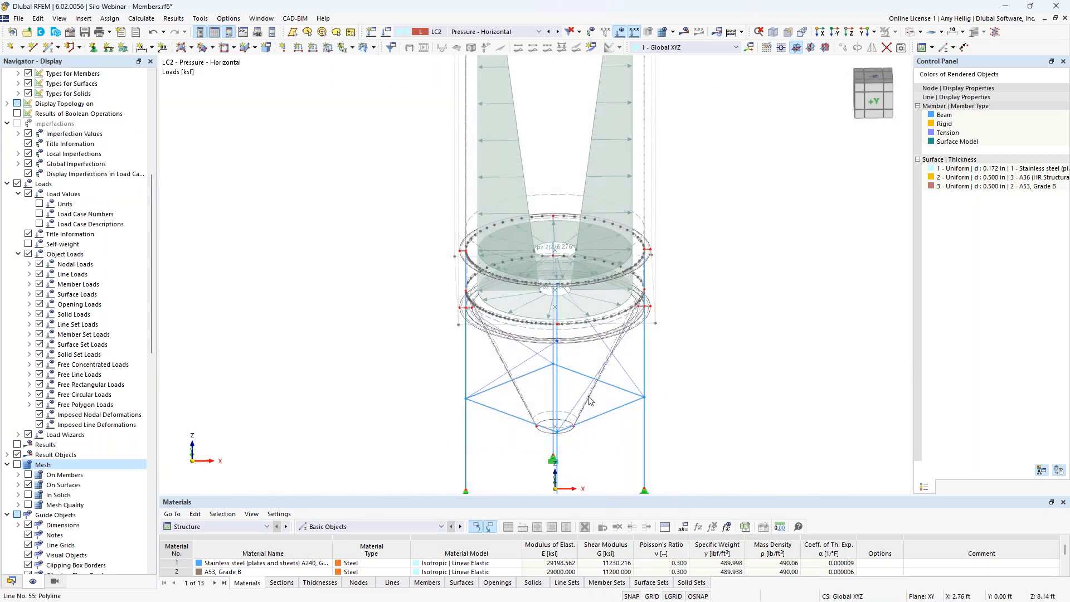
ctrl+middle_drag(691, 407, 671, 325)
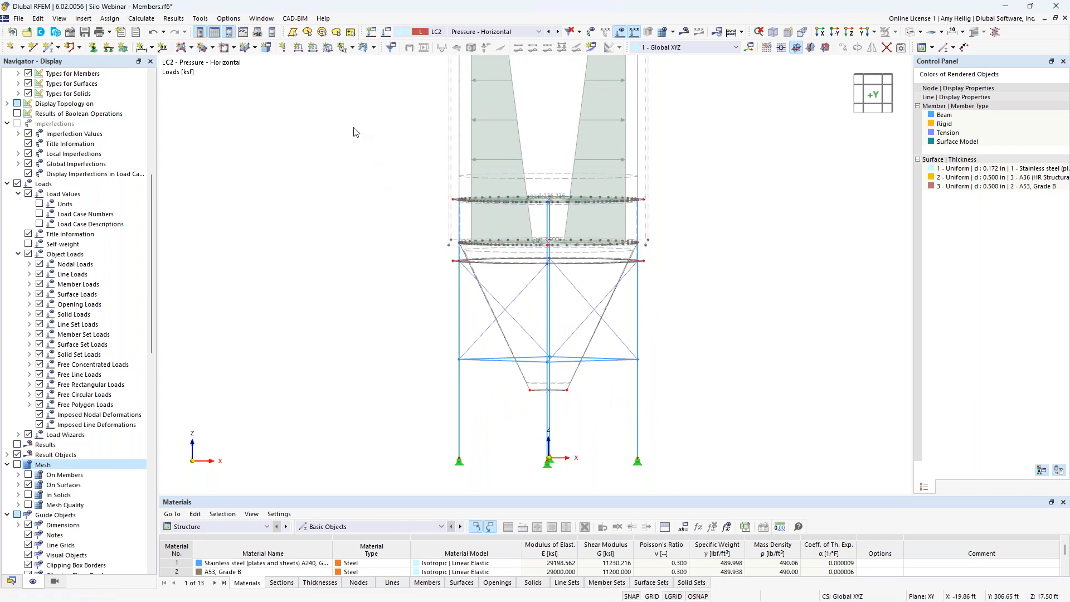
- Start a new surface load in LC2 with Linear in Z distribution, acting in the Local xyz system's z direction
click(327, 49)
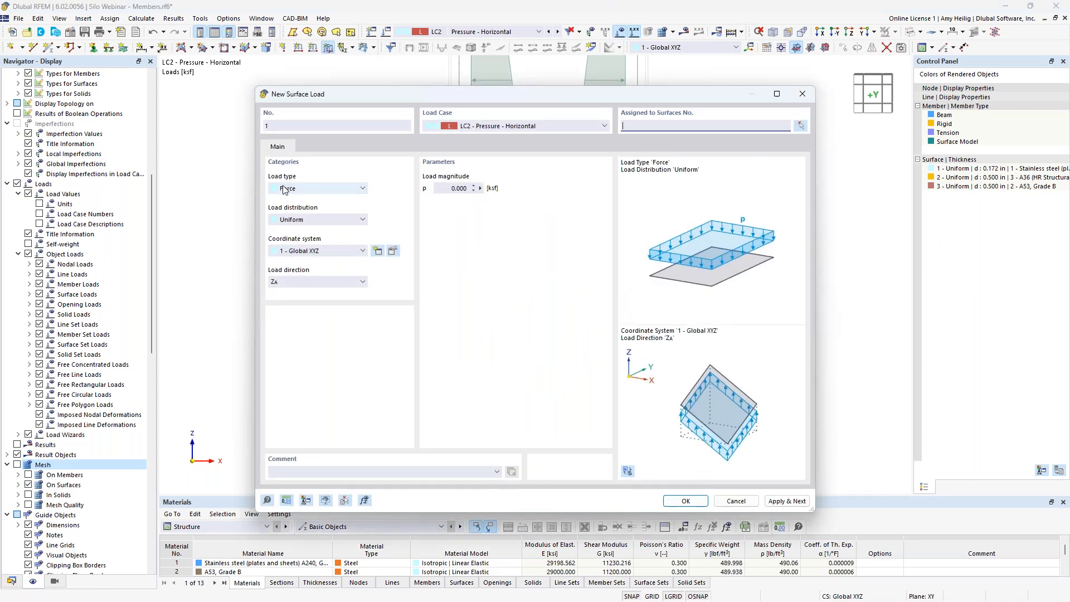
click(299, 222)
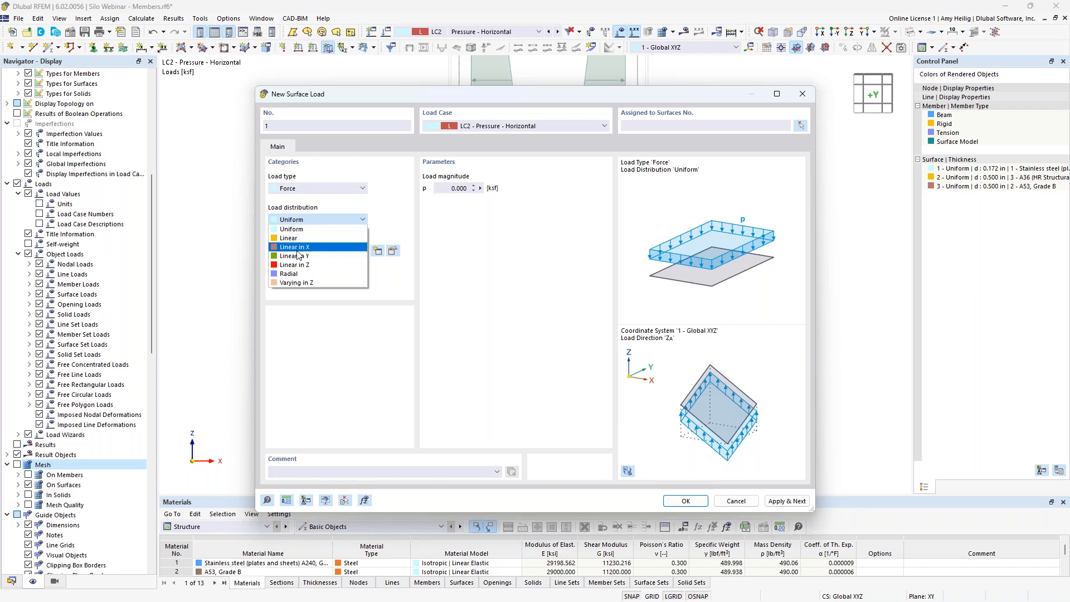
click(300, 268)
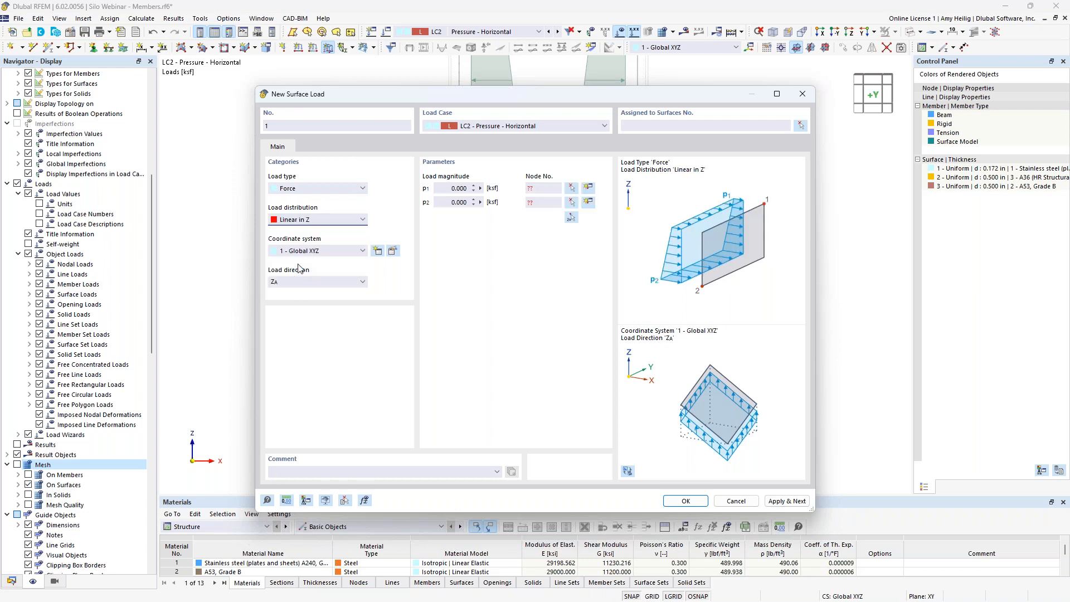
click(305, 252)
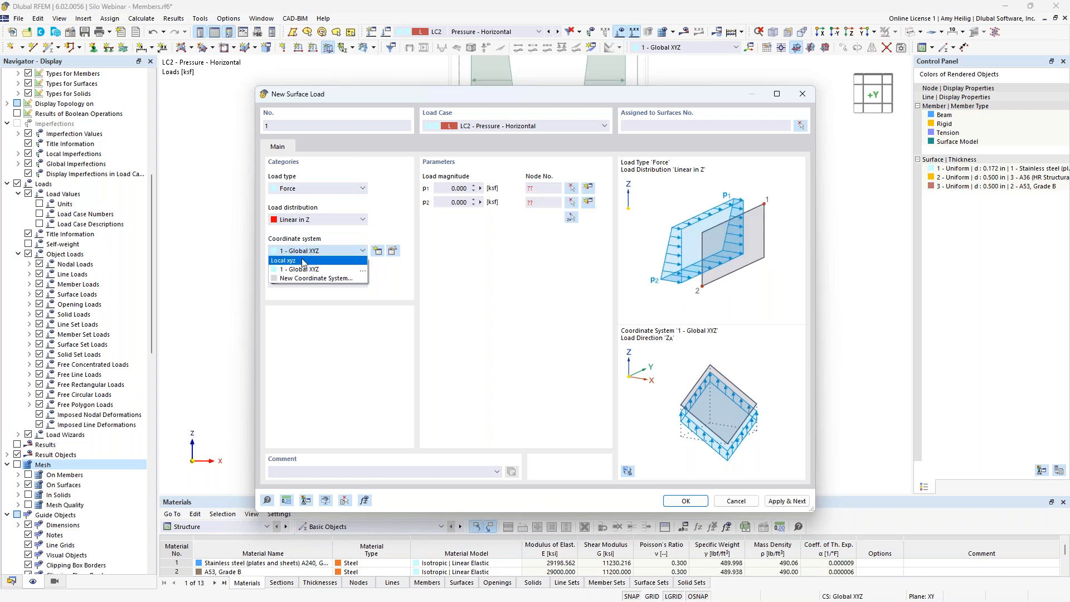
click(304, 262)
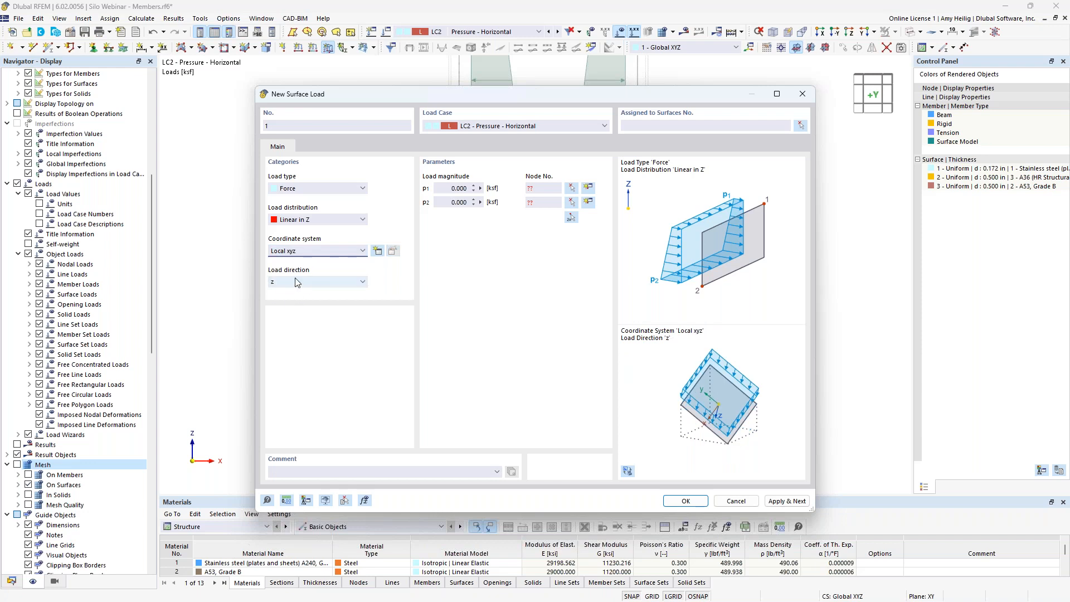
- Set the surface load's p2 to 2.5 ksf with p1 at 0, and pick nodes 14 and 6 on the hopper's lower and upper edges
click(448, 190)
click(444, 202)
text(2.5)
click(572, 220)
scroll(538, 397, up, 3)
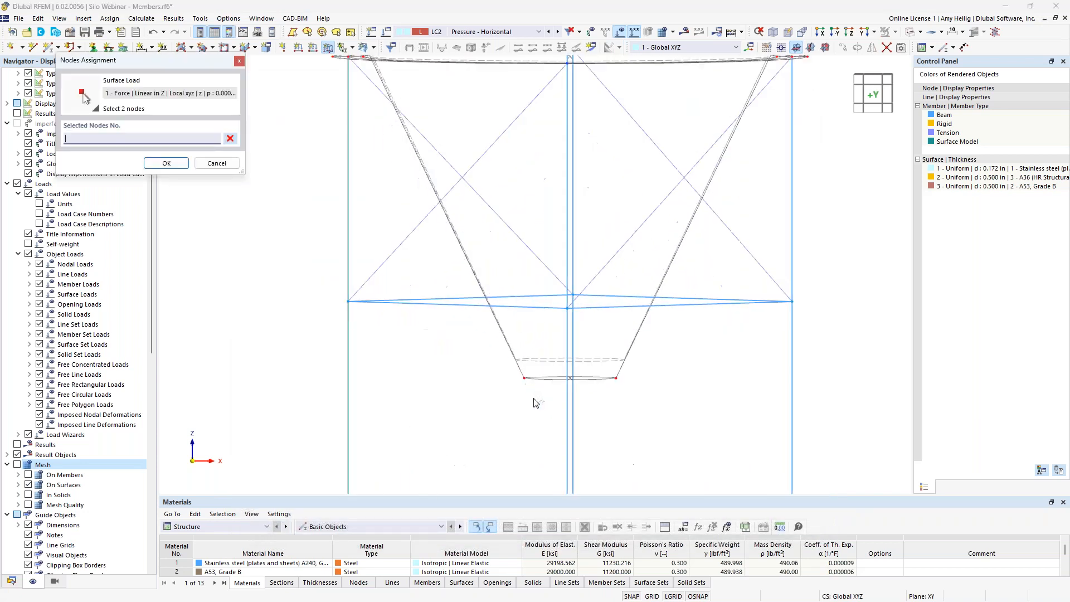
click(524, 379)
scroll(525, 379, down, 3)
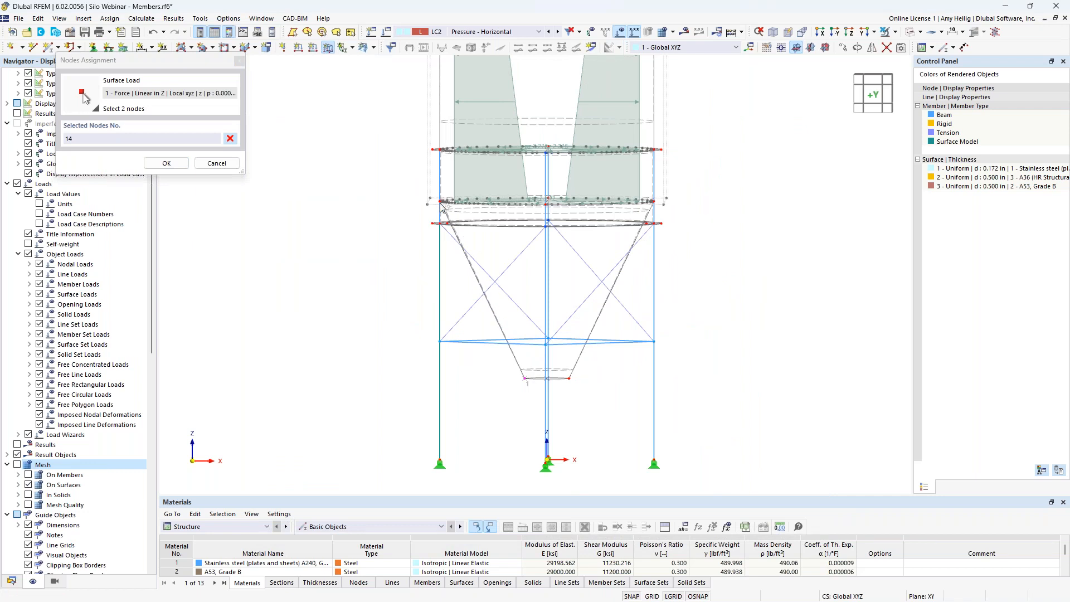
scroll(441, 207, up, 2)
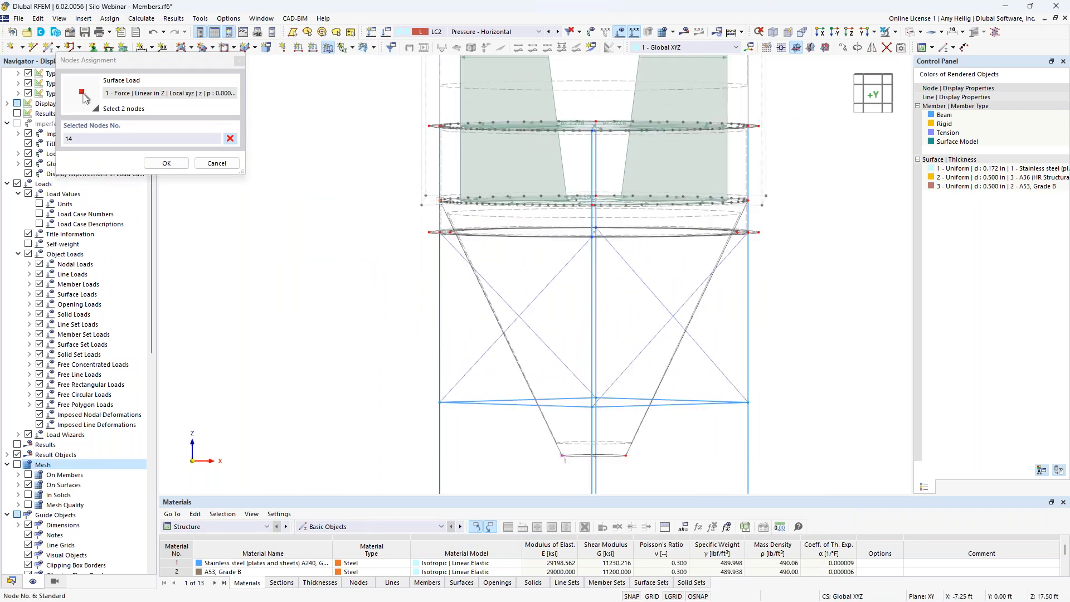
click(441, 201)
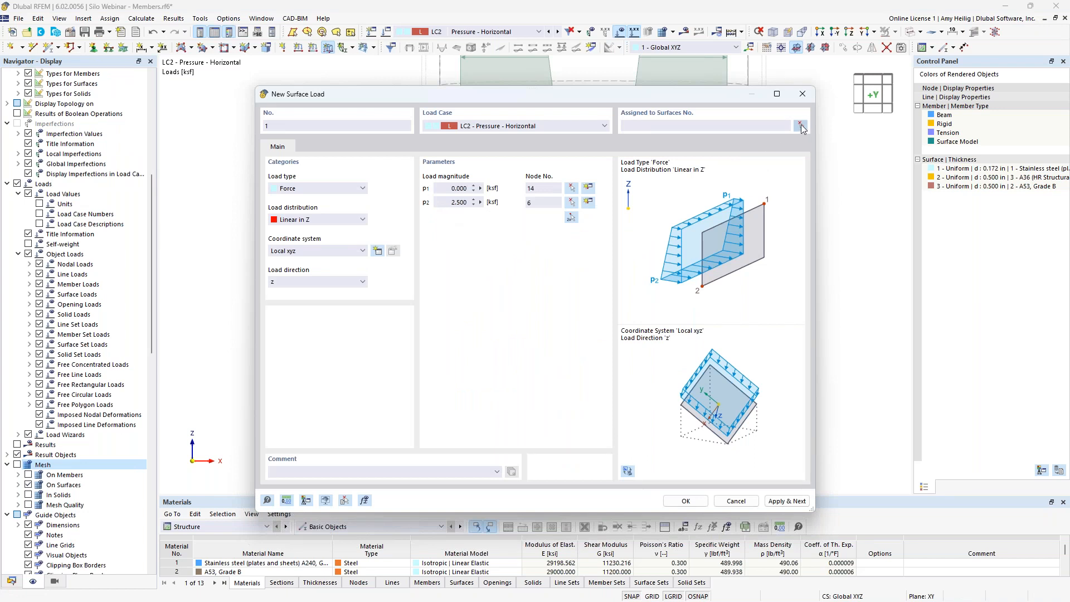
- Assign the surface load to the conical hopper surfaces and create the load
click(801, 125)
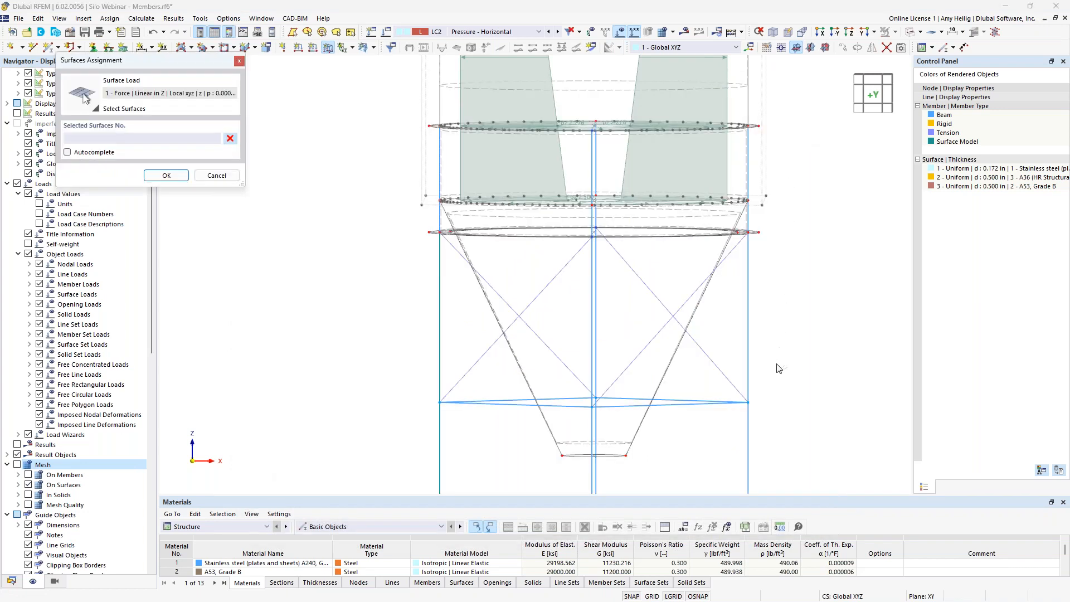
drag(617, 337, 463, 307)
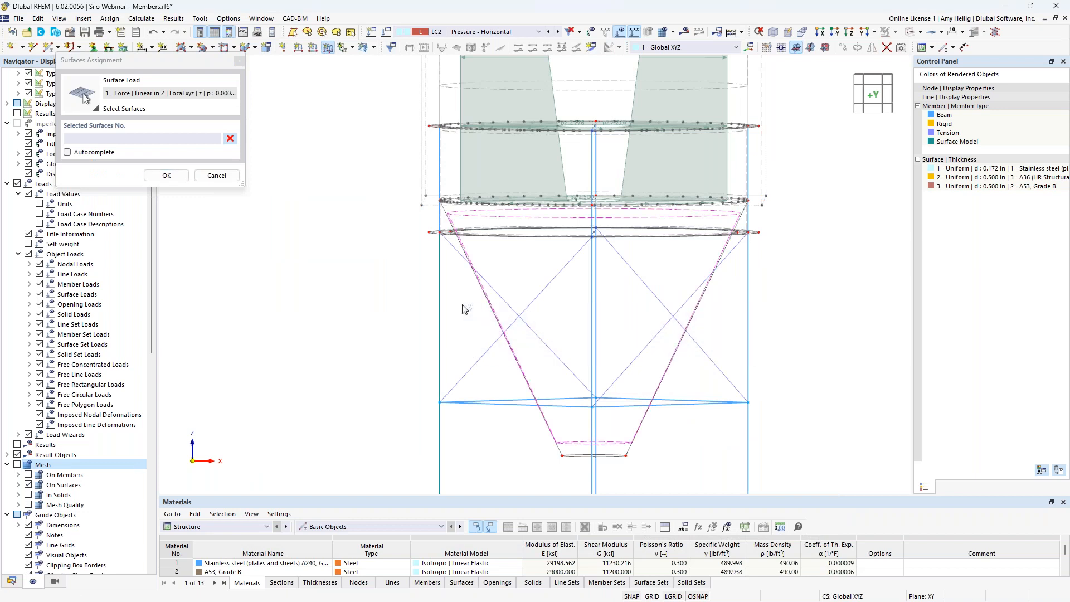
click(166, 176)
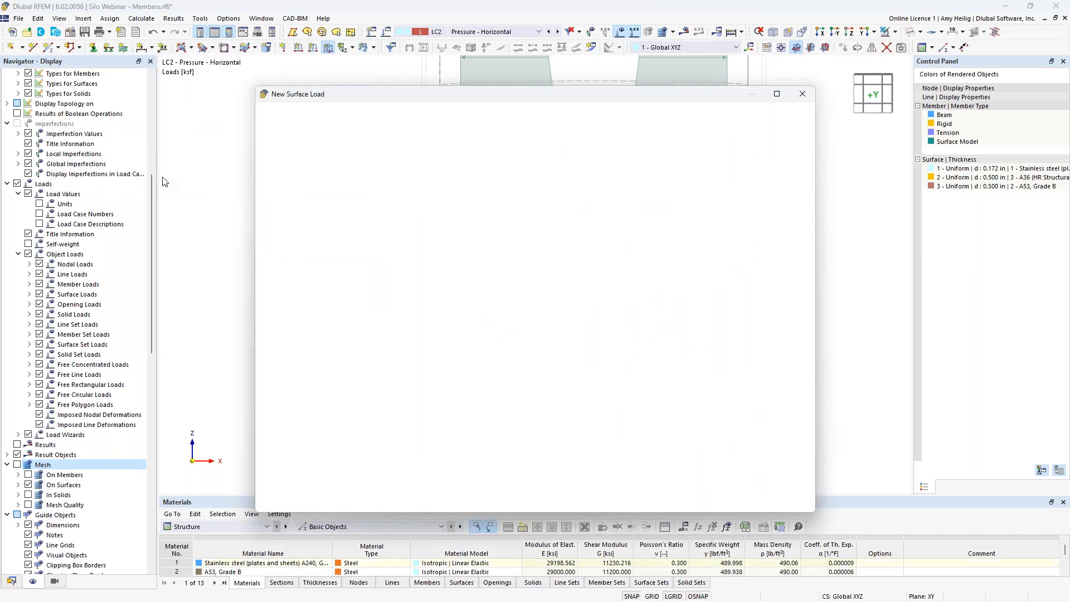
click(686, 501)
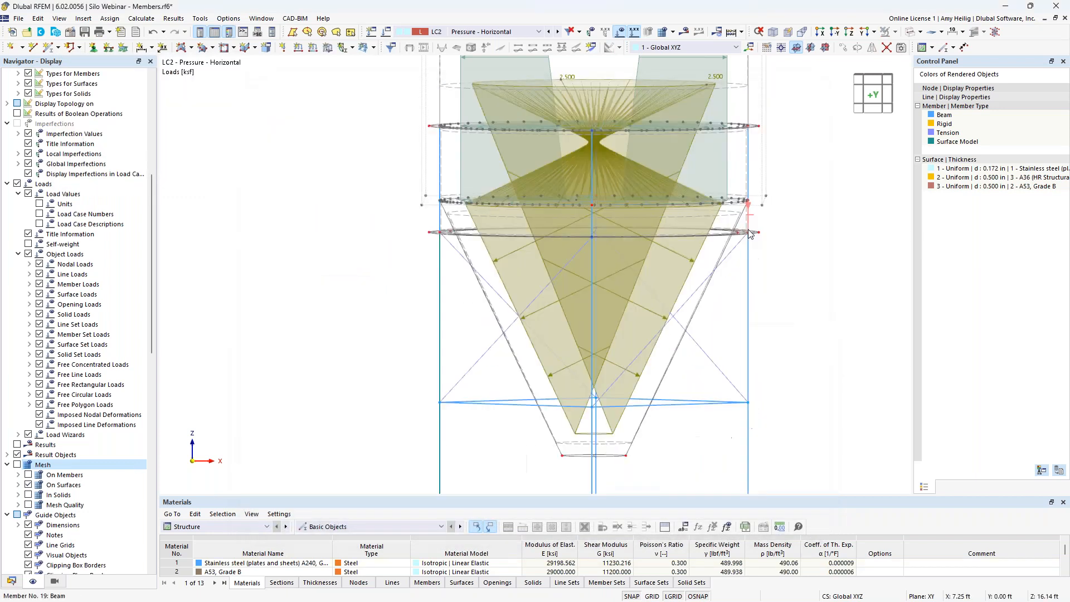
- Set the display size of 1 ksf for surface force loads to 2.0 ft in the hopper load's display properties
right_click(574, 101)
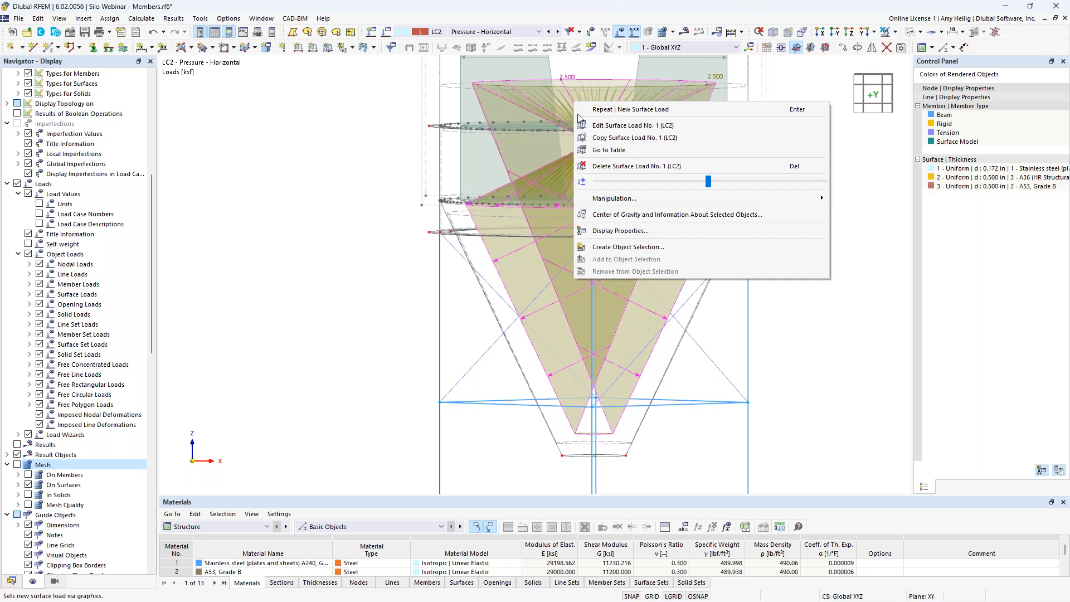
click(612, 232)
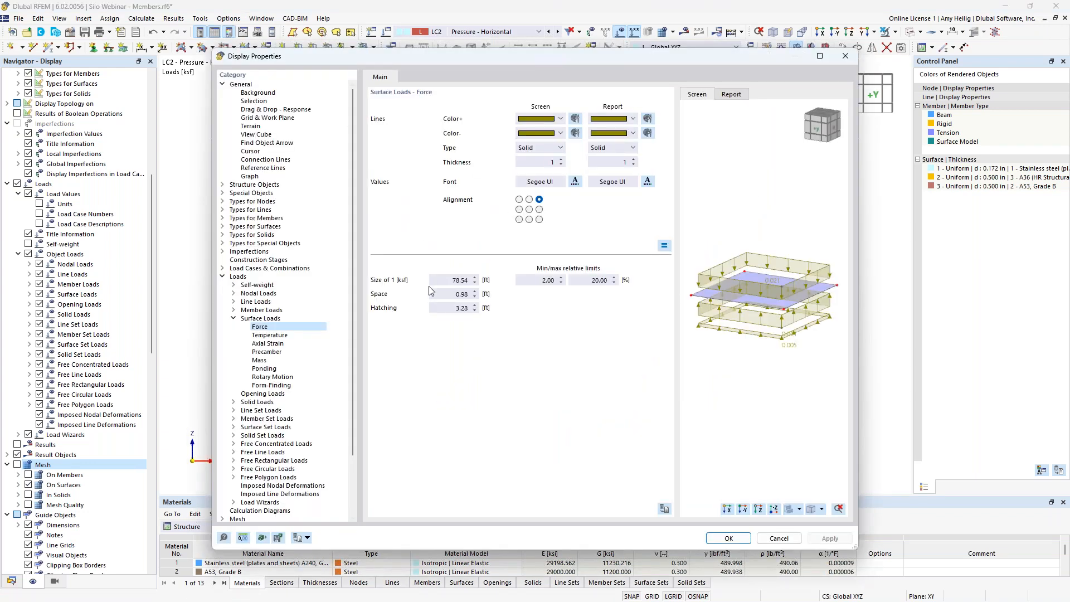
click(466, 282)
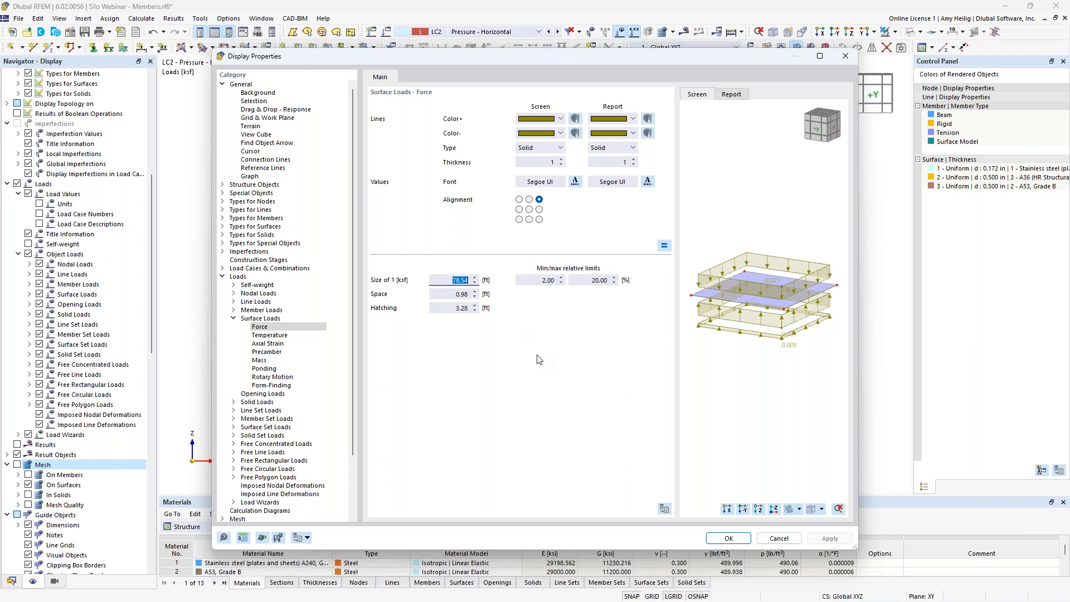
text(2.0)
click(723, 539)
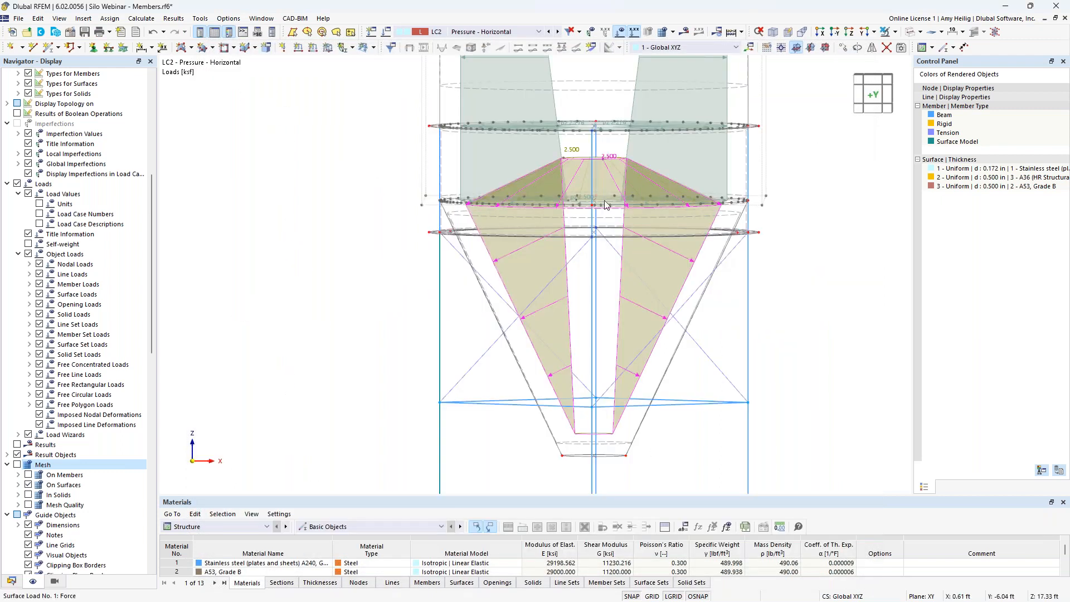
- Scale down the hopper surface load's graphic further and deselect the load
right_click(604, 159)
drag(739, 241, 698, 242)
click(853, 374)
ctrl+middle_drag(805, 256, 777, 273)
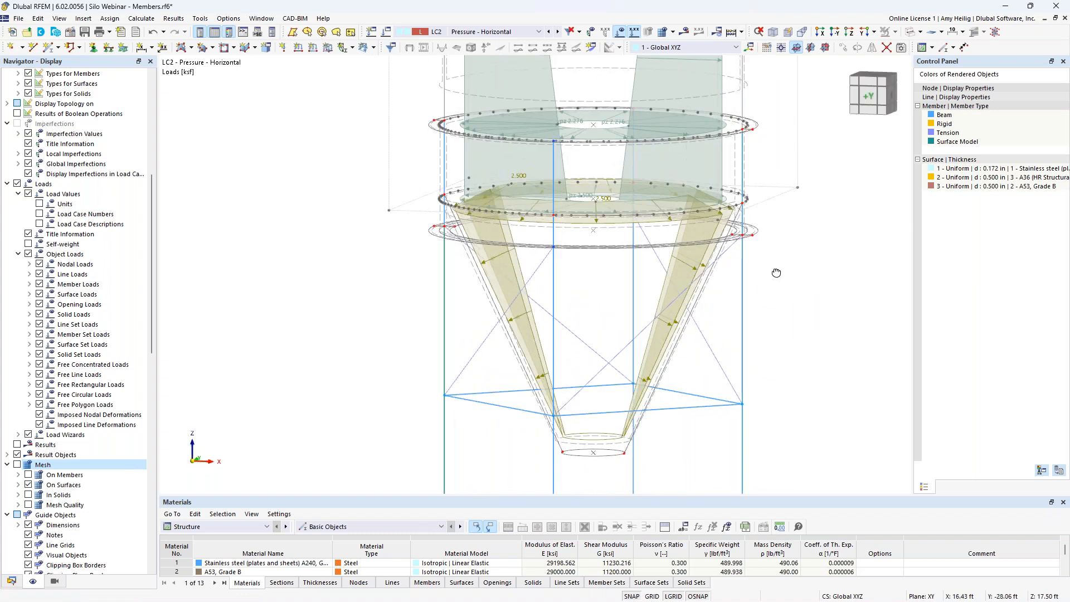
scroll(513, 245, down, 5)
middle_drag(503, 226, 492, 359)
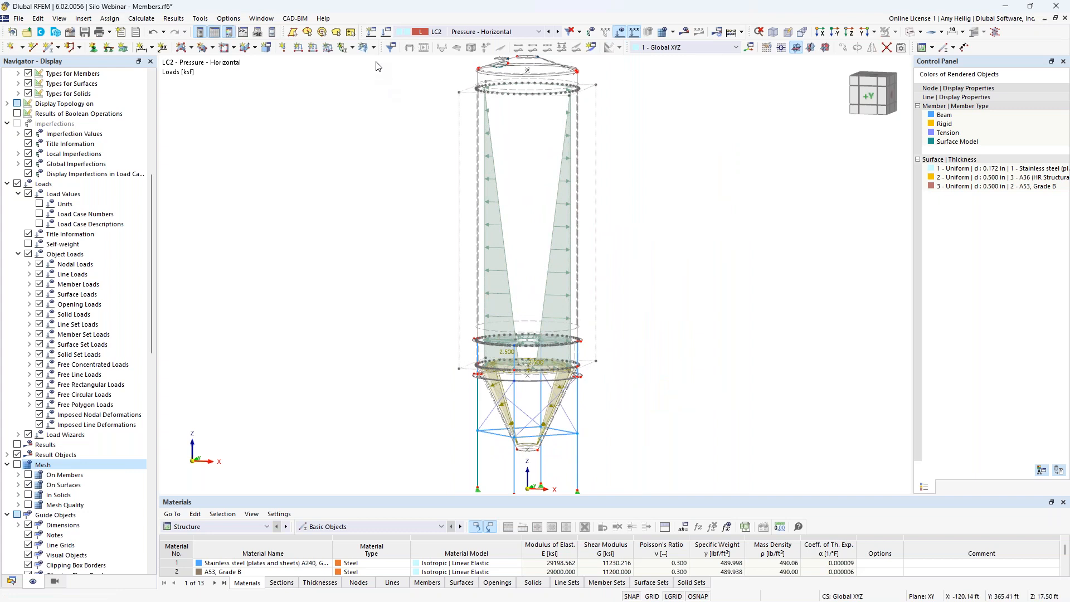
- Copy load case LC2 to LC3 and name the copy Pressure - Vertical
click(387, 33)
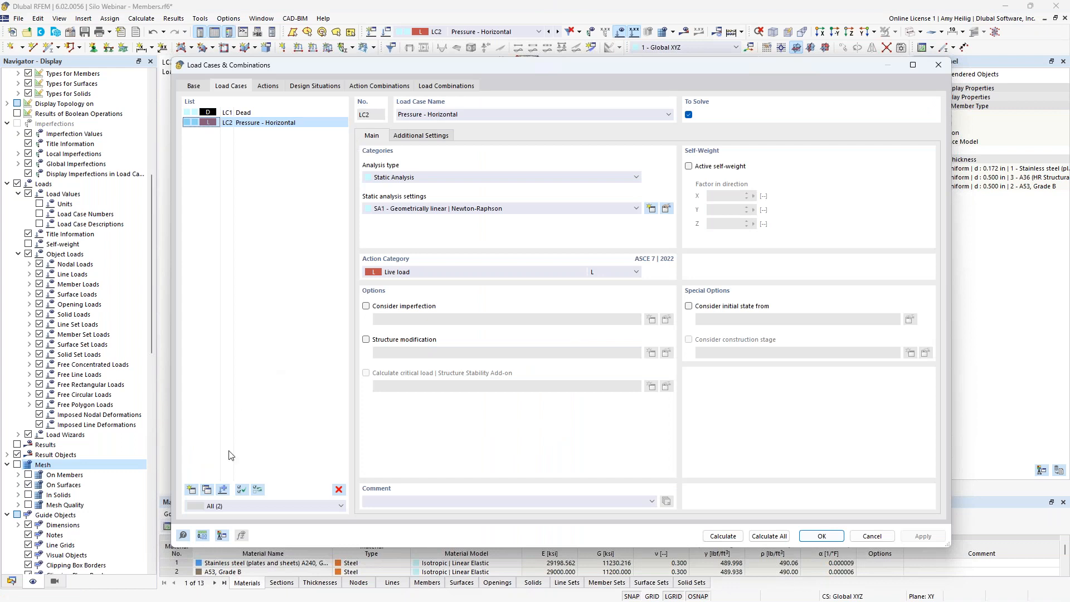
click(206, 491)
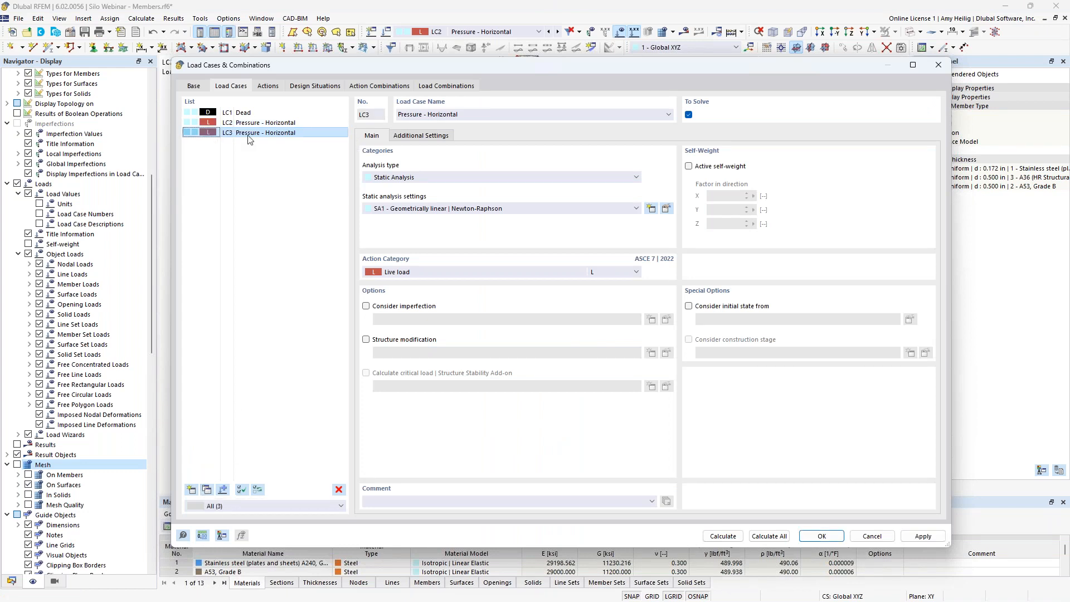
click(440, 115)
double_click(441, 115)
text(Vertic)
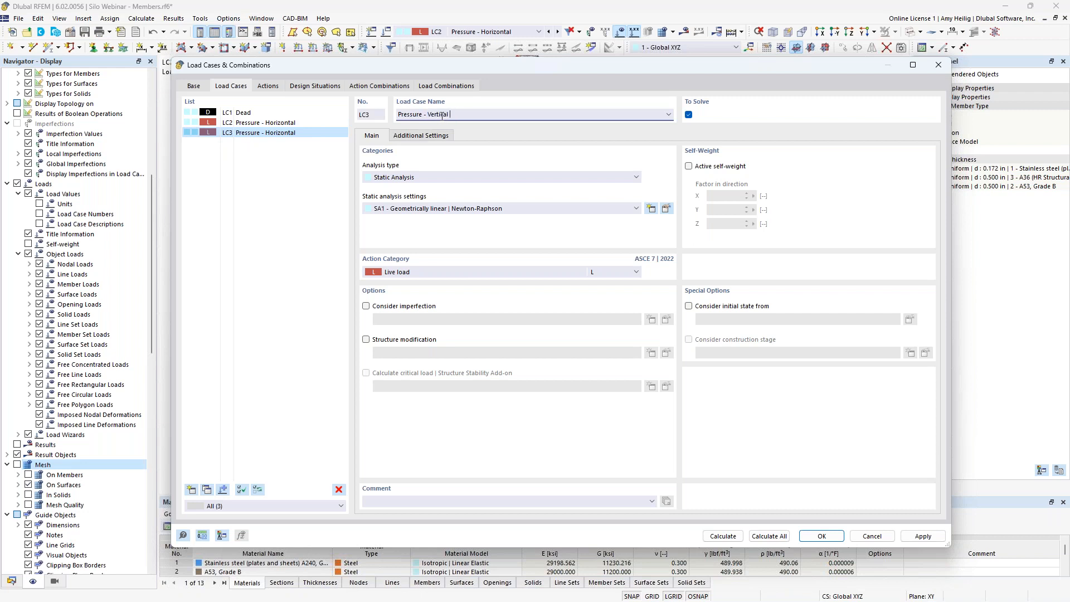
click(312, 125)
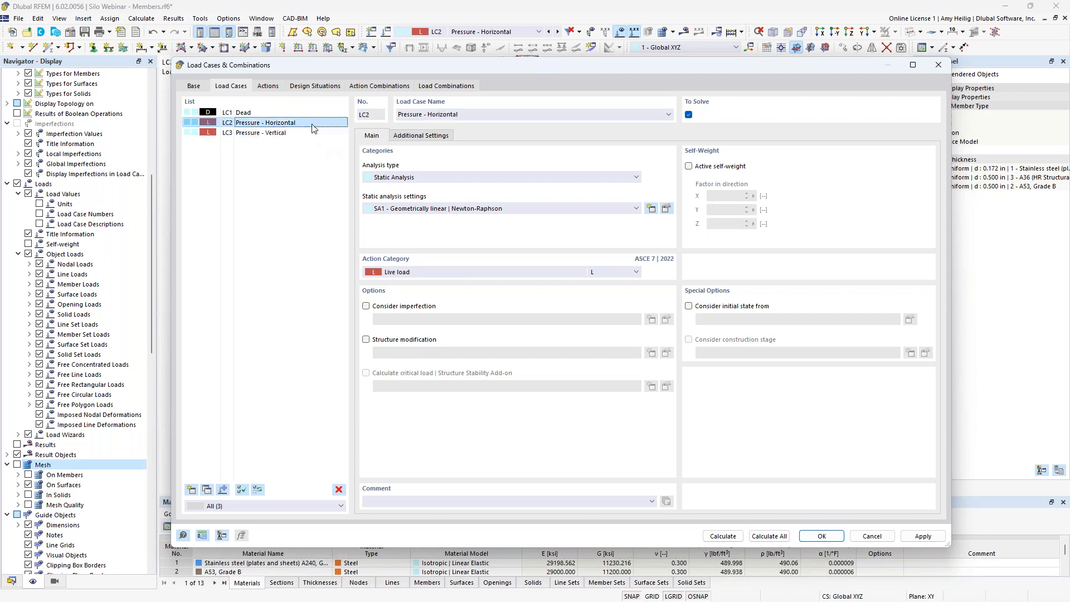
click(821, 536)
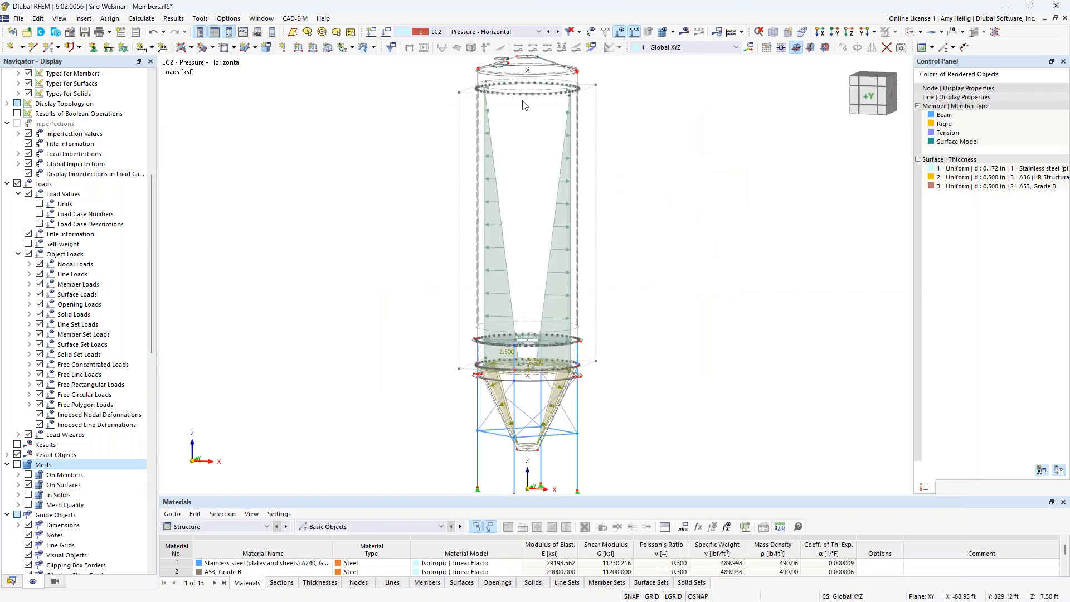
- In load case LC3 Pressure - Vertical, change the cylindrical wall's free rectangular load to local y direction with magnitude p1 of -0.1 ksf
click(510, 34)
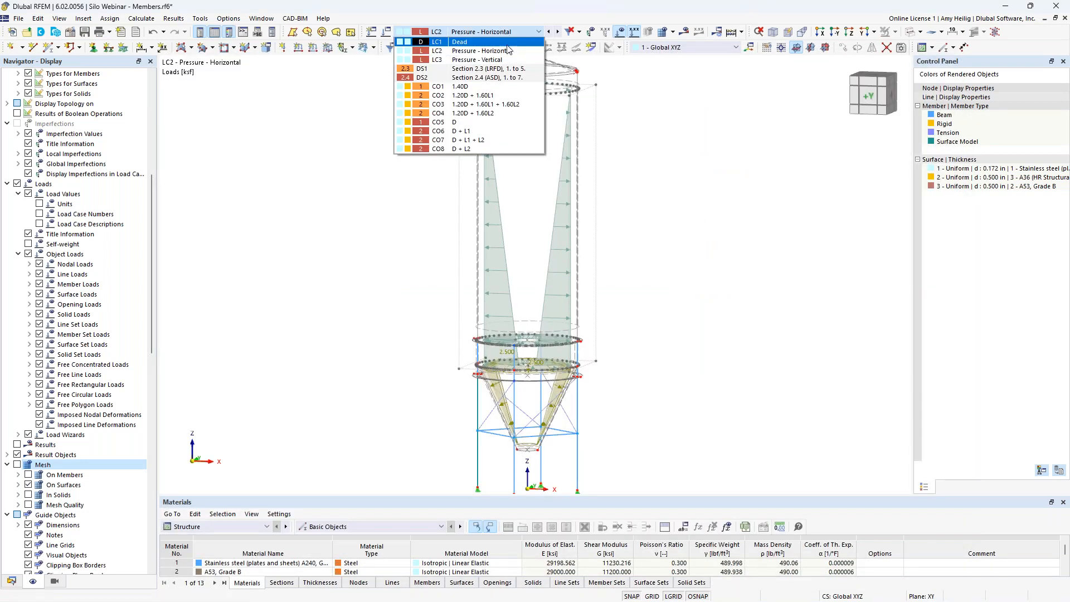
click(506, 60)
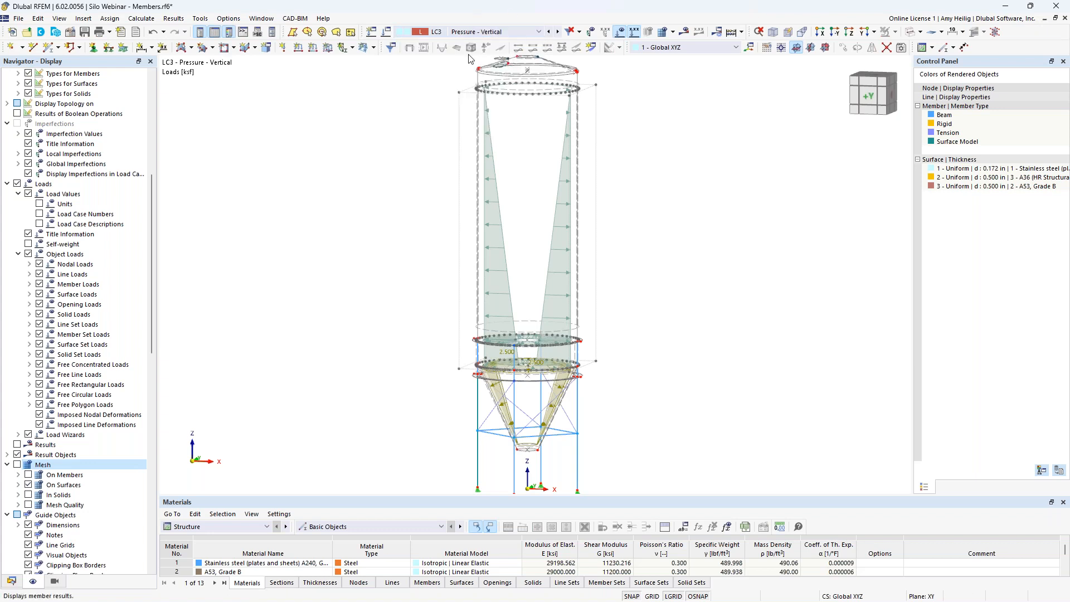
double_click(499, 251)
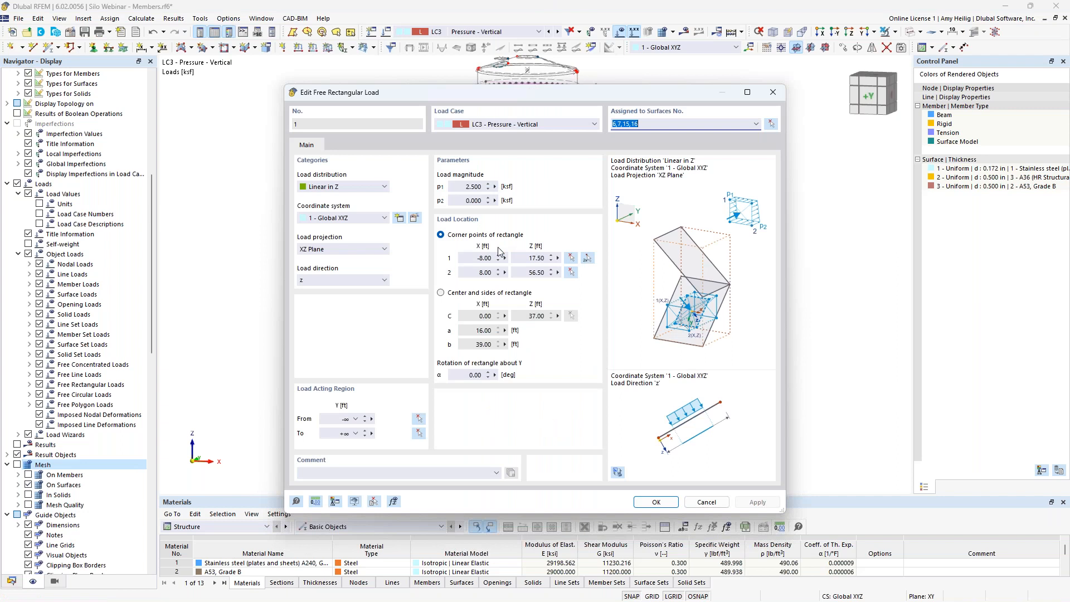
click(367, 282)
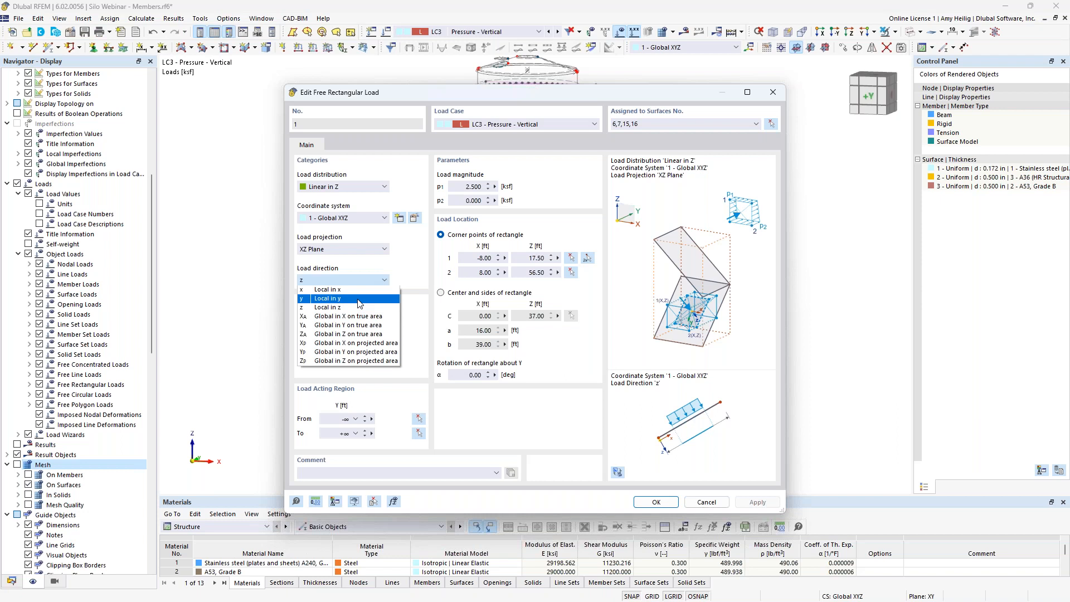
click(360, 301)
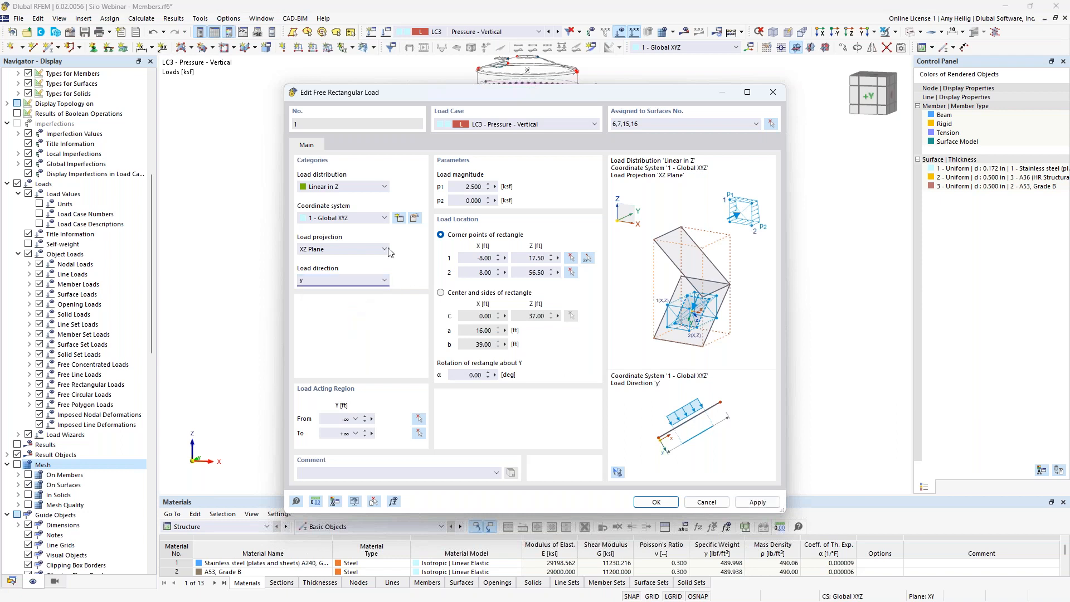
key(Tab)
text(-0)
click(656, 501)
key(Return)
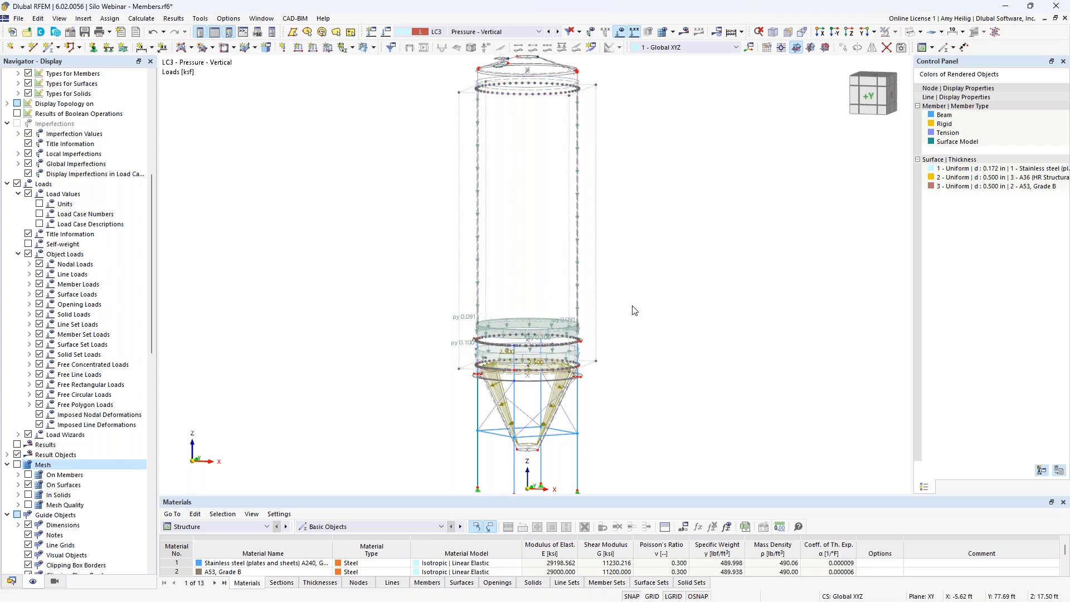
- Change the conical hopper's surface load to local y direction and set its magnitude p2 to -0.1 ksf
scroll(609, 440, up, 2)
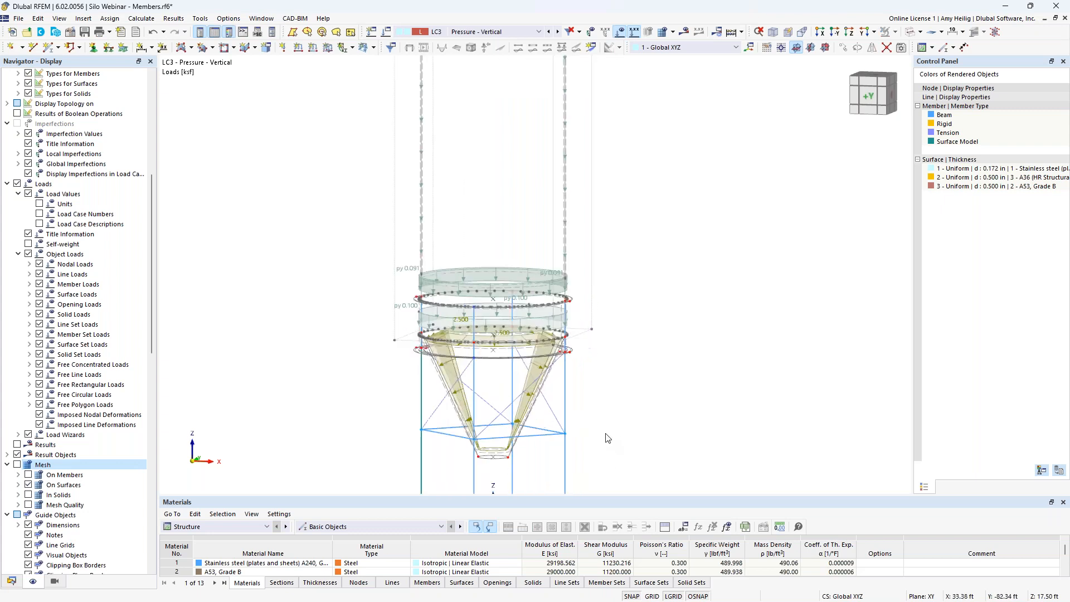
middle_drag(614, 423, 620, 346)
scroll(619, 344, up, 1)
drag(643, 338, 370, 316)
double_click(451, 322)
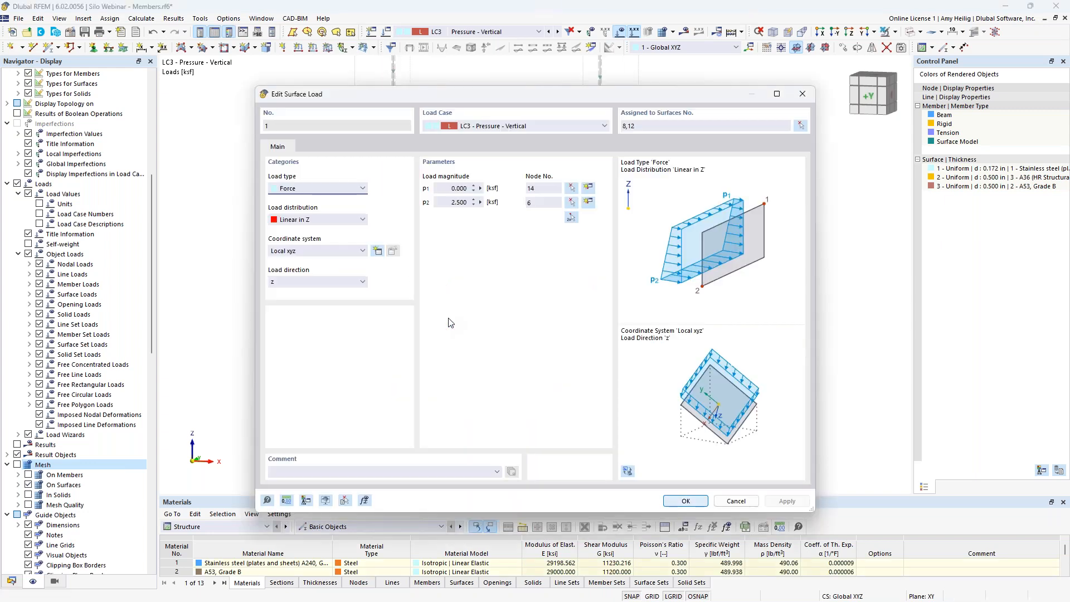
click(325, 282)
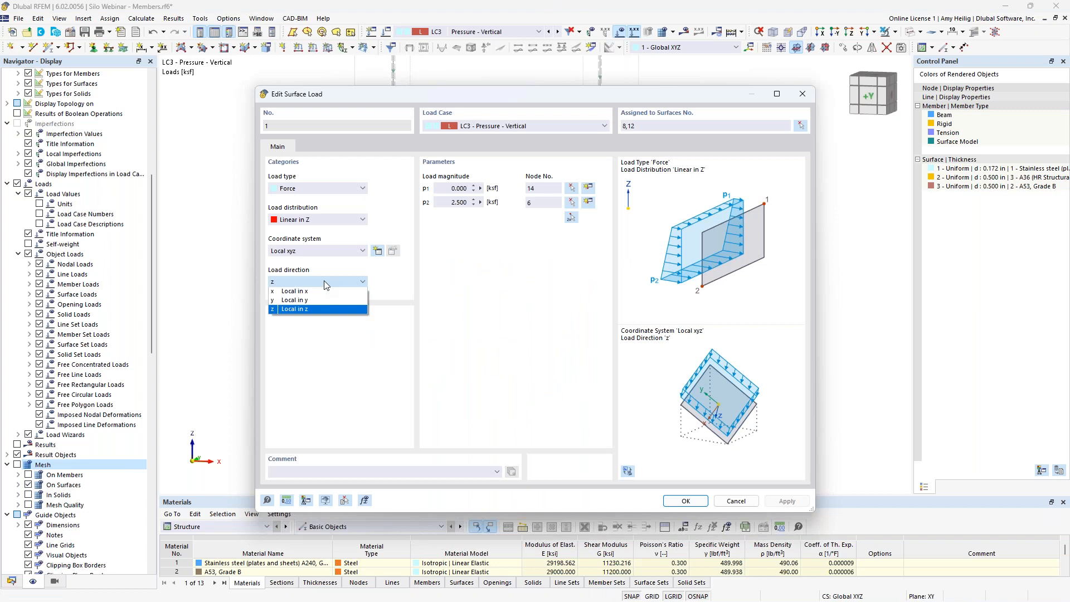
click(326, 301)
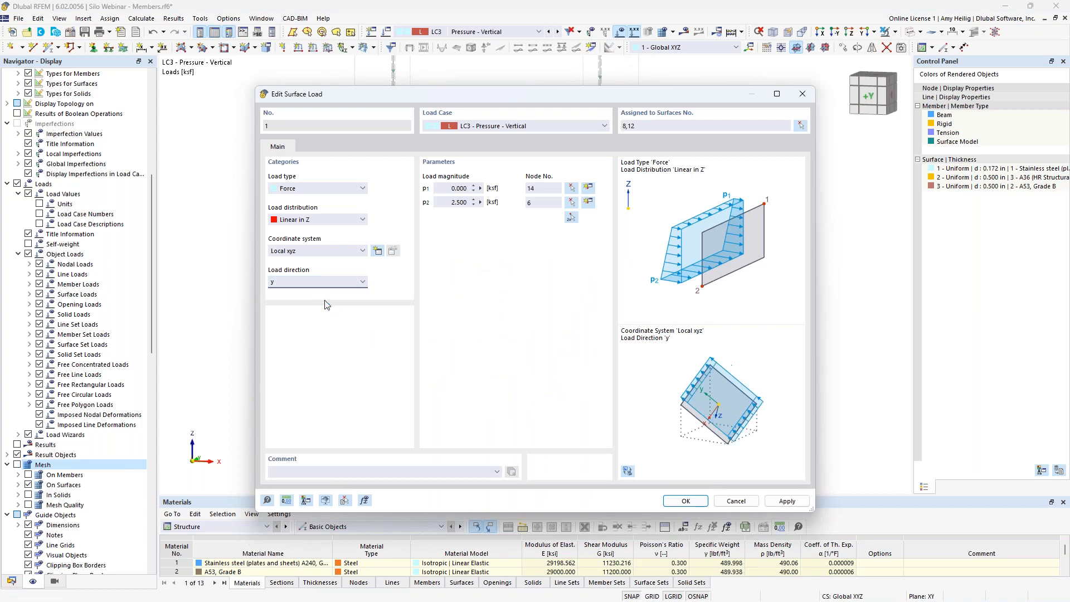
click(451, 200)
key(BackSpace)
text(-0.1)
click(686, 503)
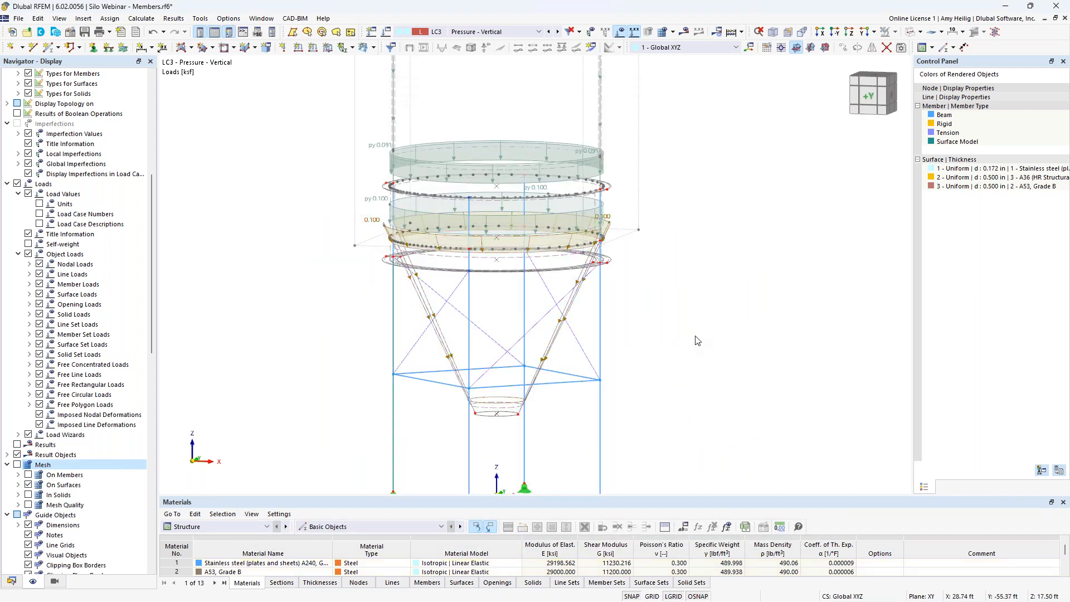
- Create load case LC4 named Wind with the Wind load action category
scroll(685, 322, down, 3)
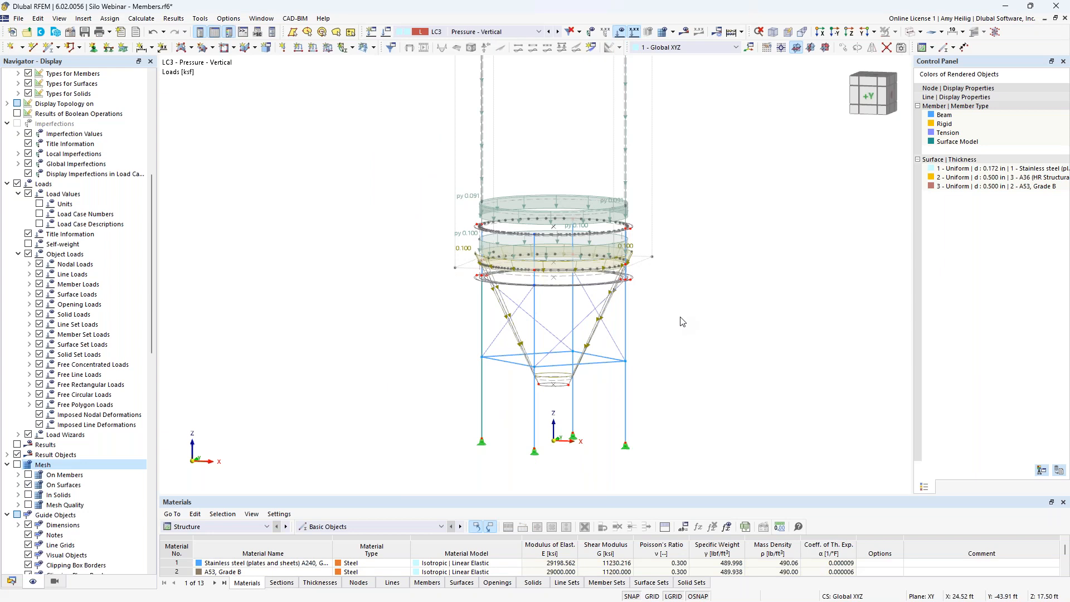
scroll(682, 322, down, 4)
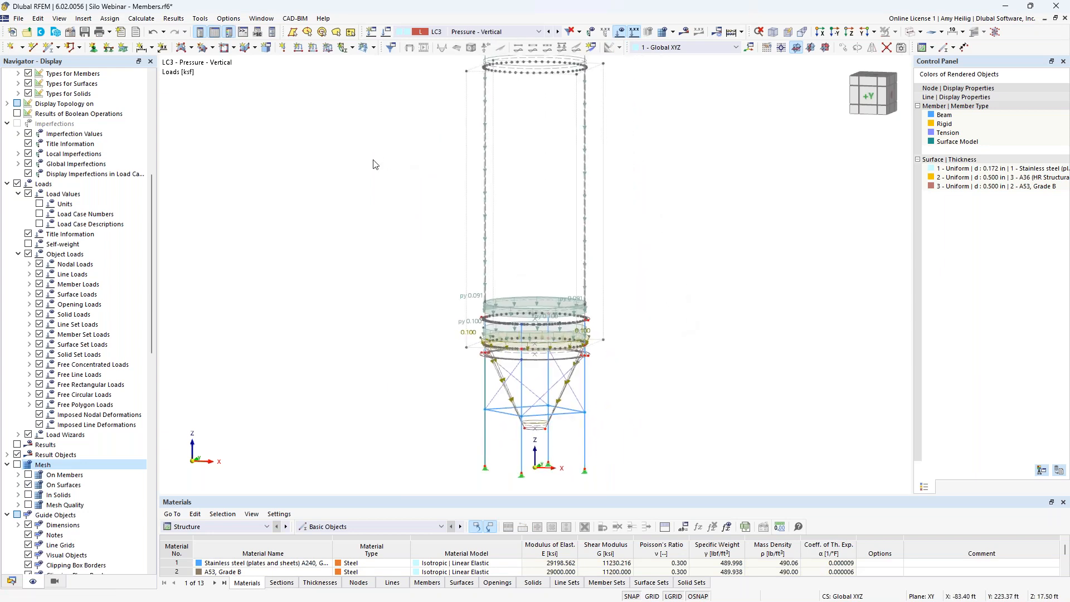
click(387, 32)
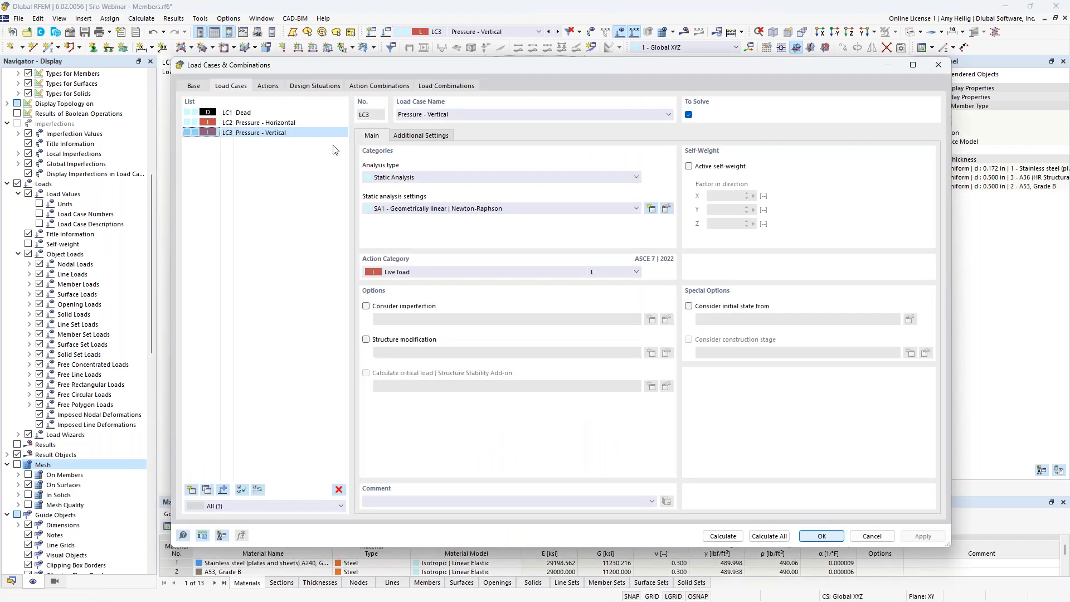
click(191, 489)
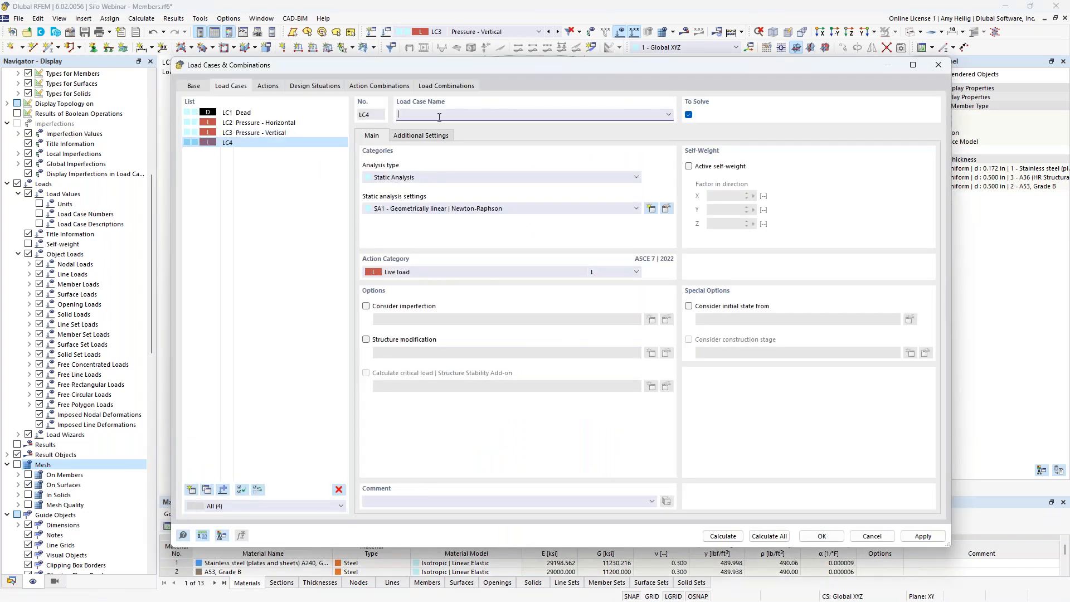
text(Wind)
click(412, 273)
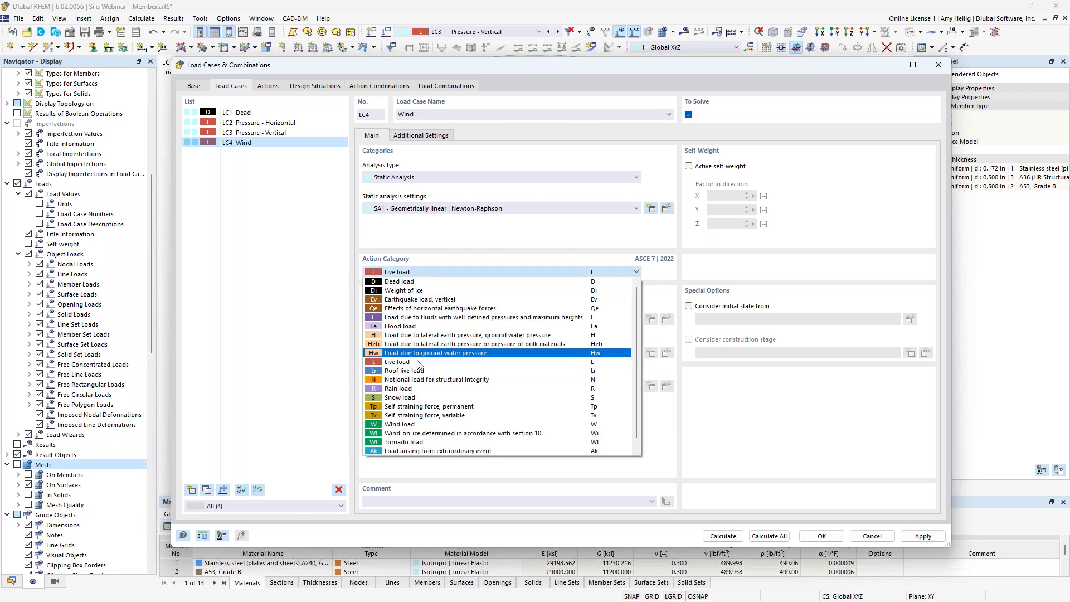
click(405, 425)
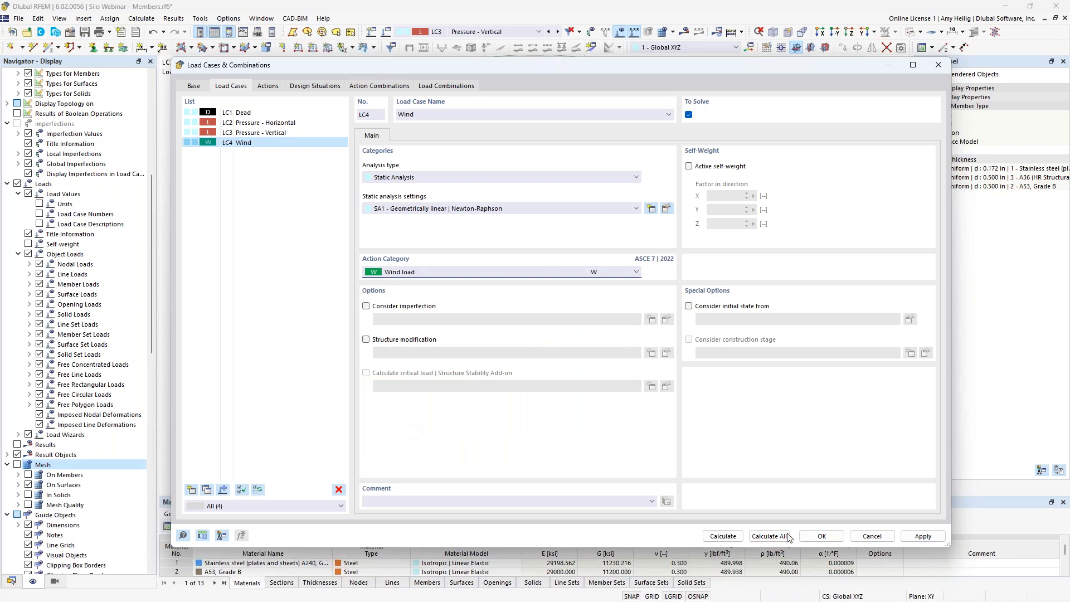
click(822, 537)
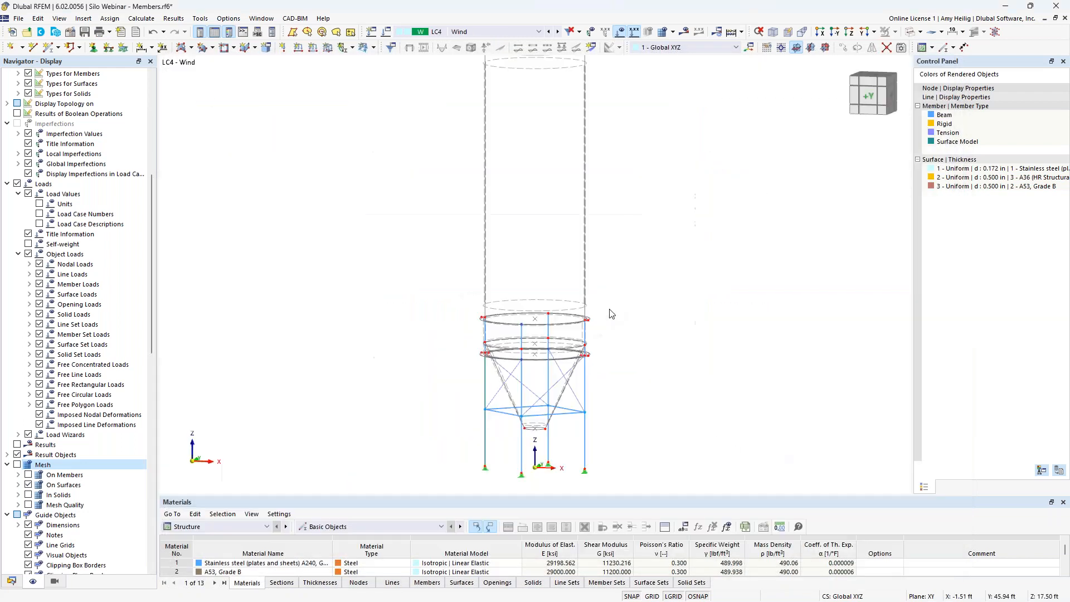
- Switch to the ASCE 7-22 PDF in Acrobat Reader and consult the external pressure coefficients for circular silo walls
key(super+Tab)
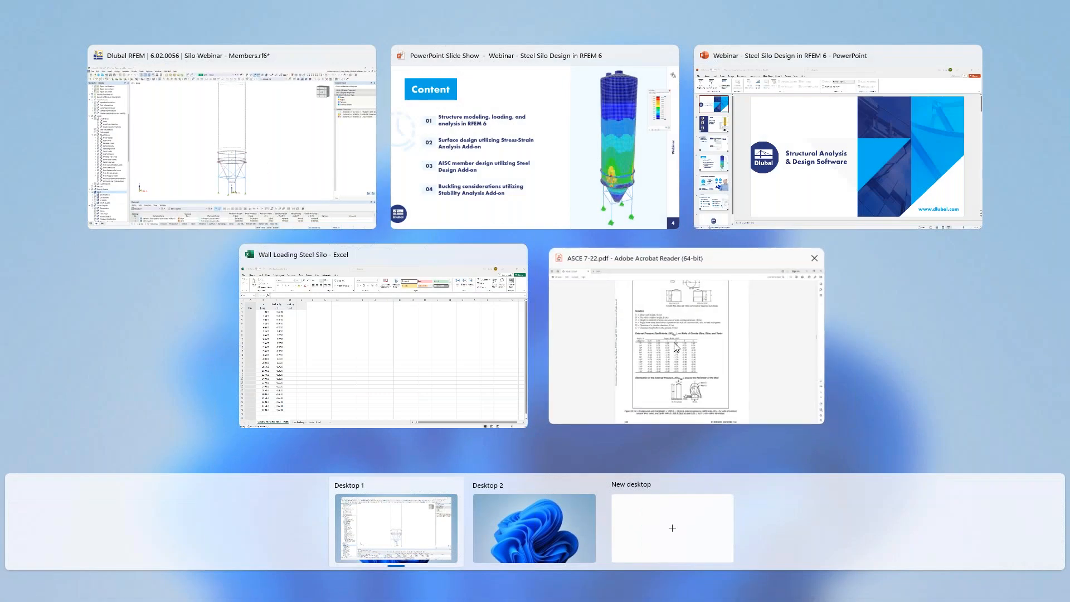
click(674, 343)
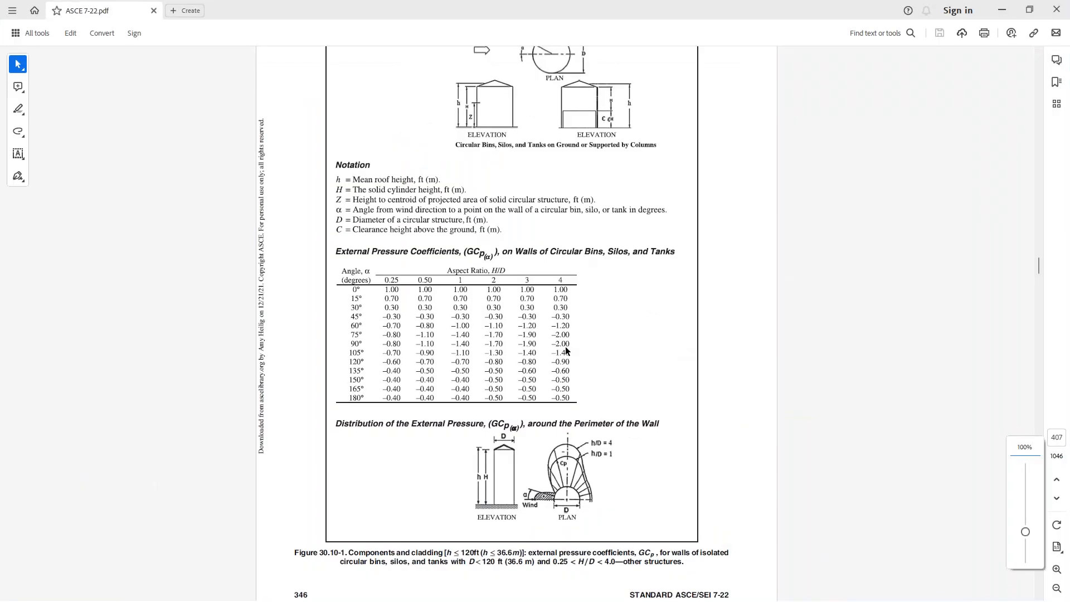
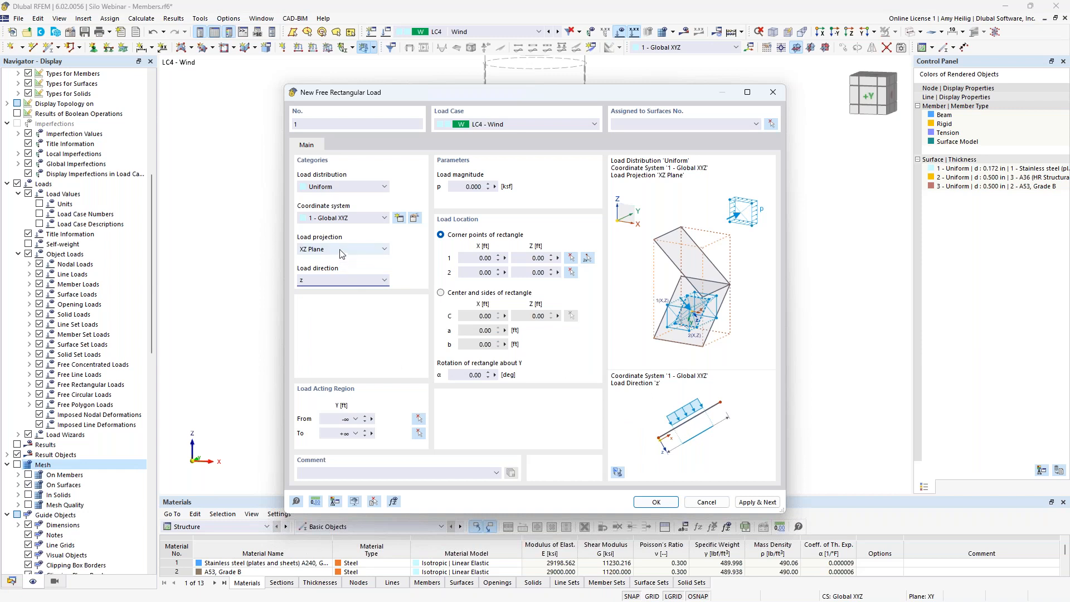
- Set the new wind free rectangular load's distribution to Varying along Perimeter with a magnitude of -0.020 ksf
click(335, 189)
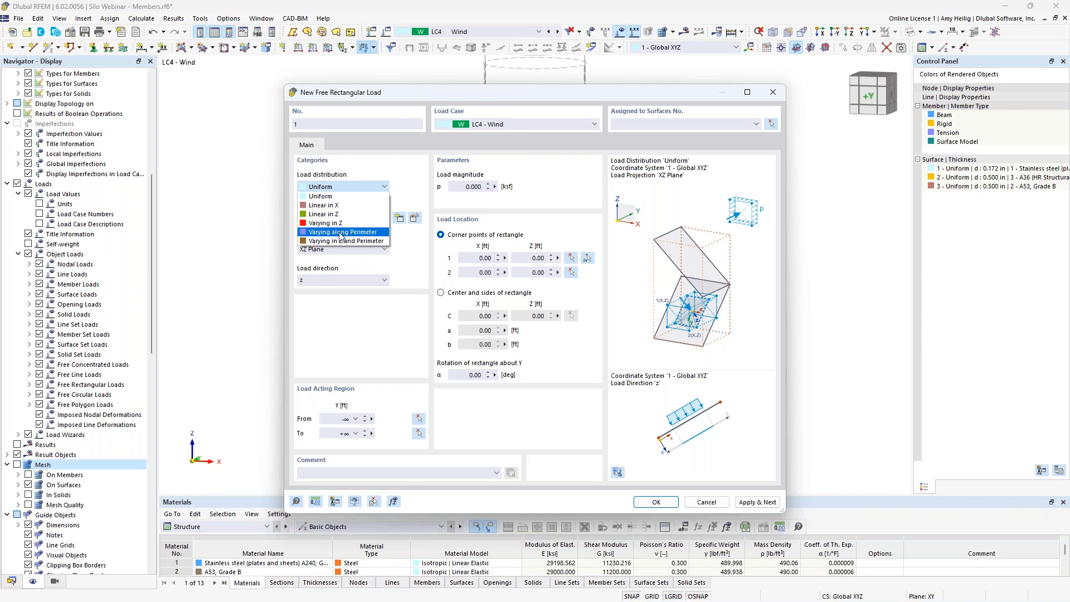
click(341, 233)
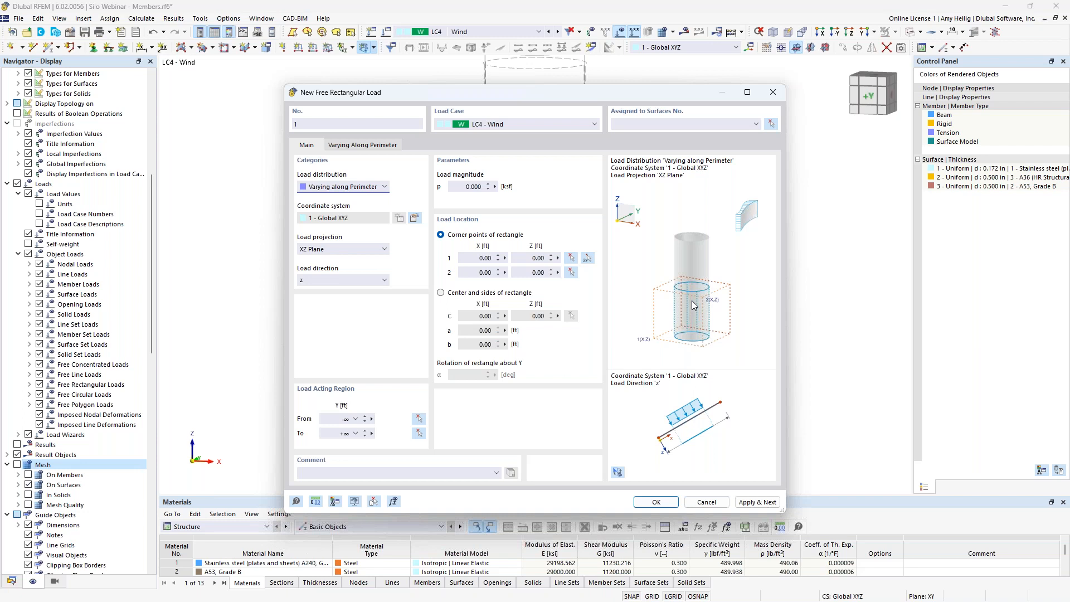
click(473, 186)
key(BackSpace)
- Define the perimeter load's vertical axis by setting the second point's Z coordinate to 1.00 ft
click(376, 148)
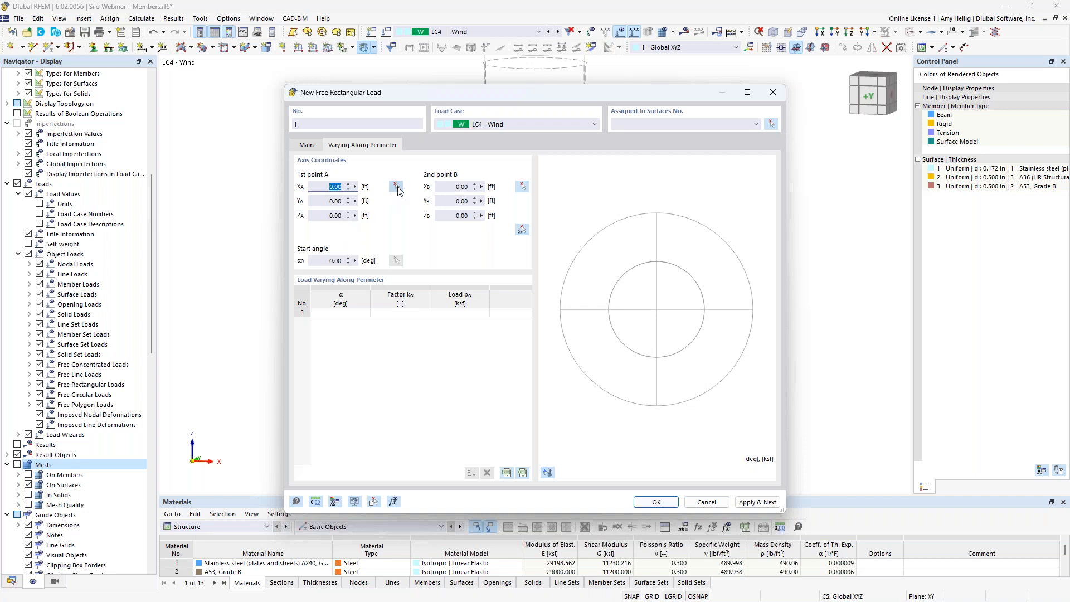
click(454, 216)
text(1)
click(465, 201)
- Switch to the Wall Loading Steel Silo workbook in Excel and examine the angles and factors on the Varying Along Perimeter - Walls sheet
key(super+Tab)
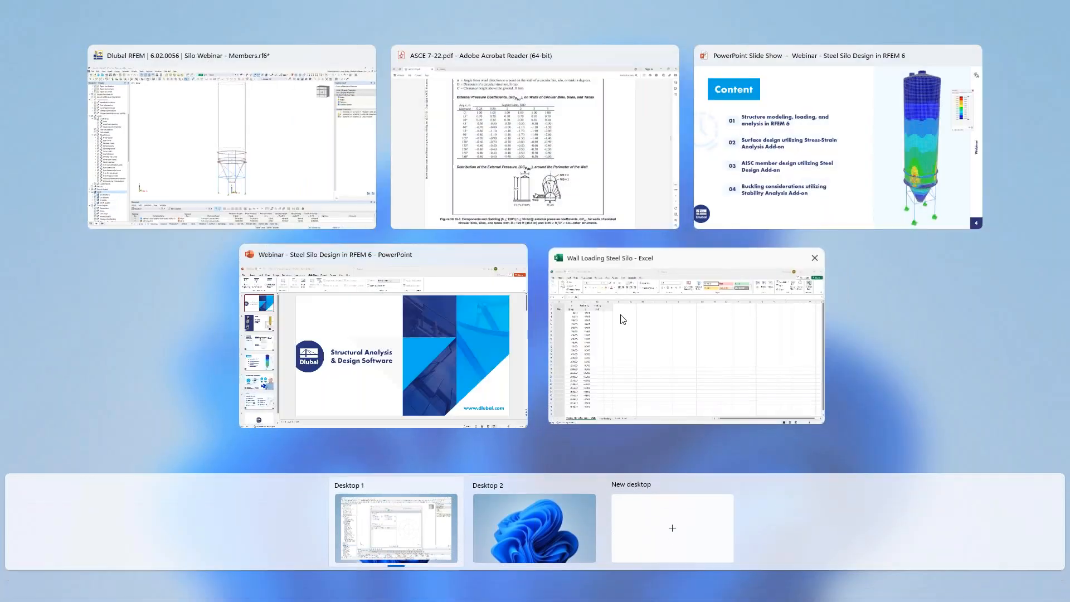
click(623, 319)
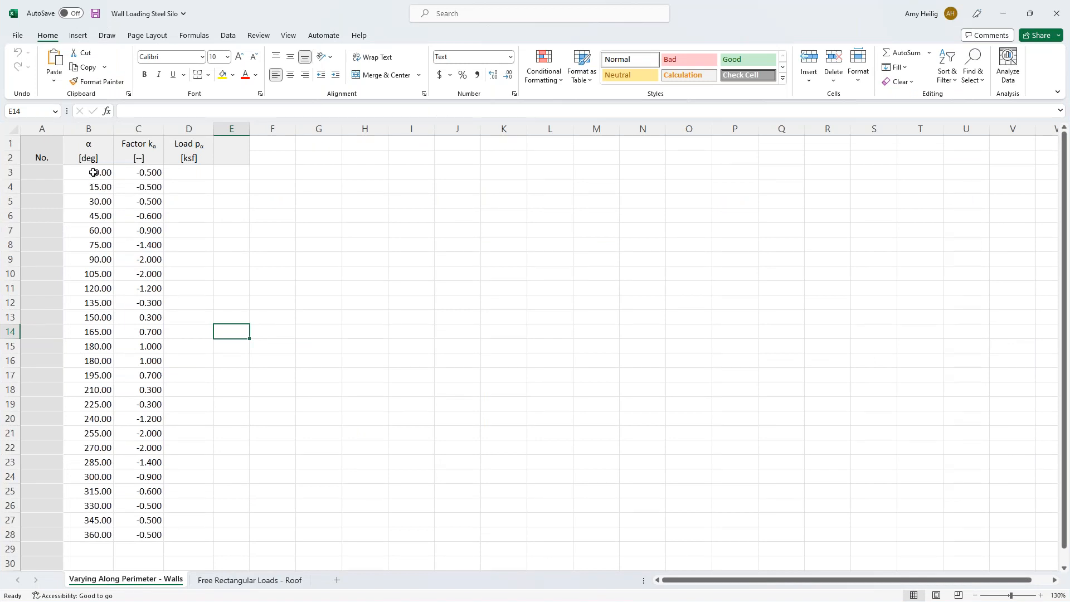
click(89, 171)
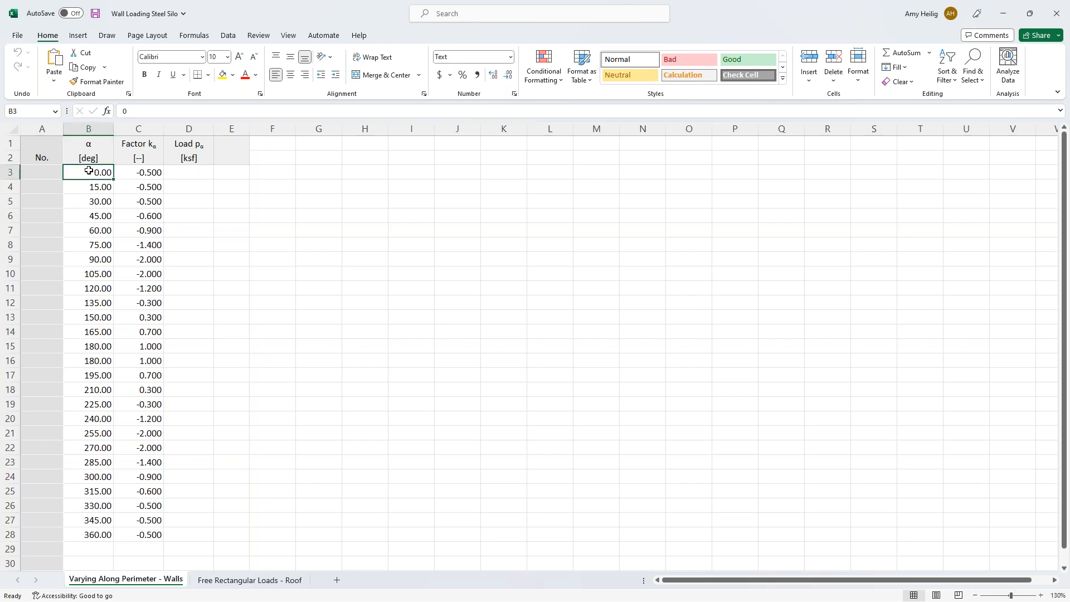
click(90, 187)
click(89, 201)
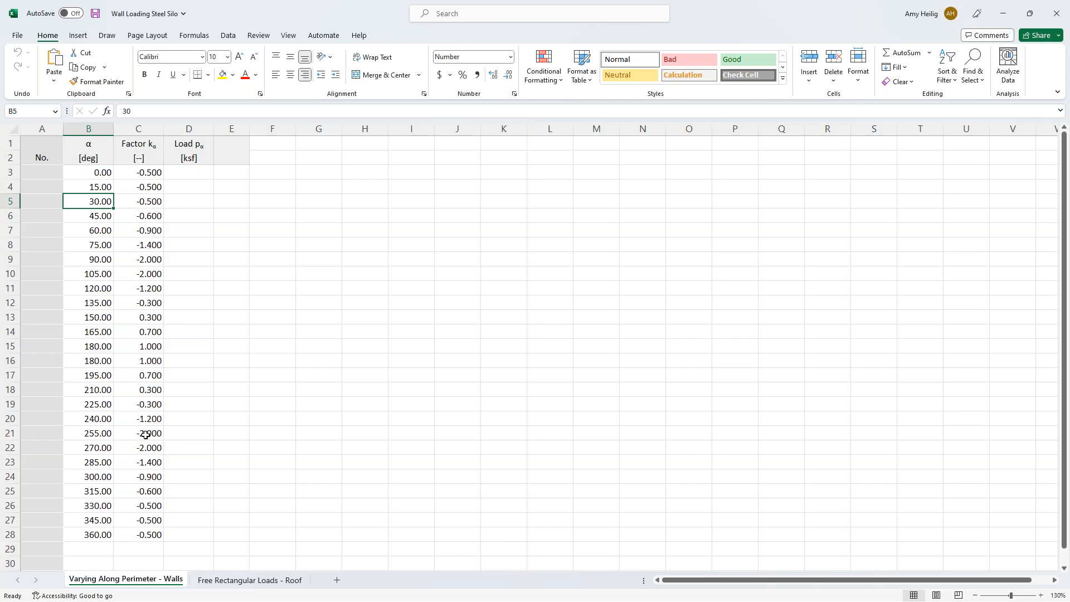
- Return to RFEM, import the angles and factors from the open Excel sheet into the perimeter load table, and review the rows
key(super+Tab)
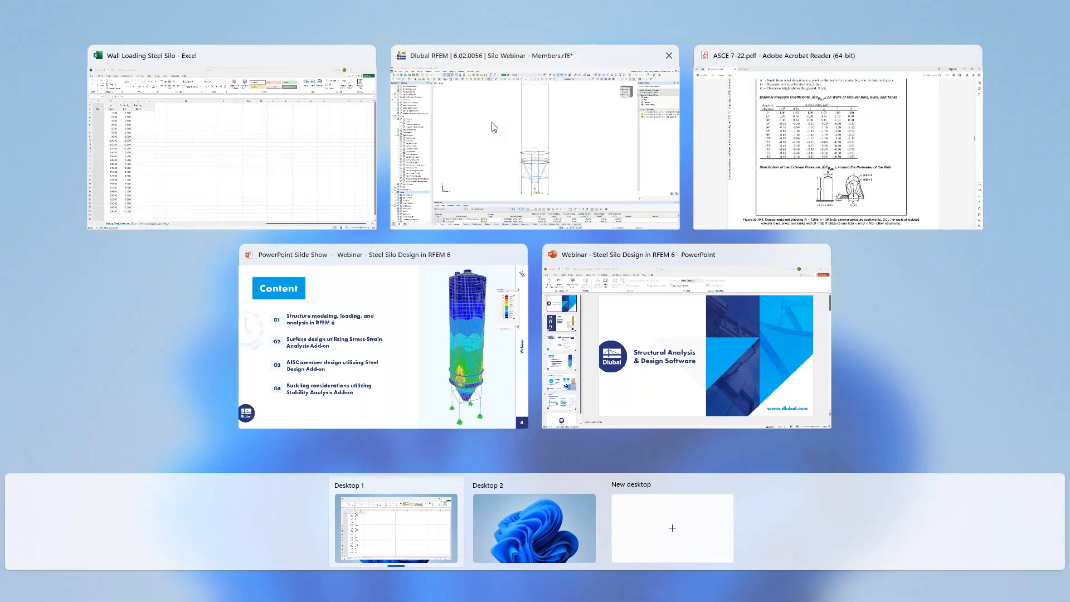
click(492, 127)
click(524, 472)
click(522, 473)
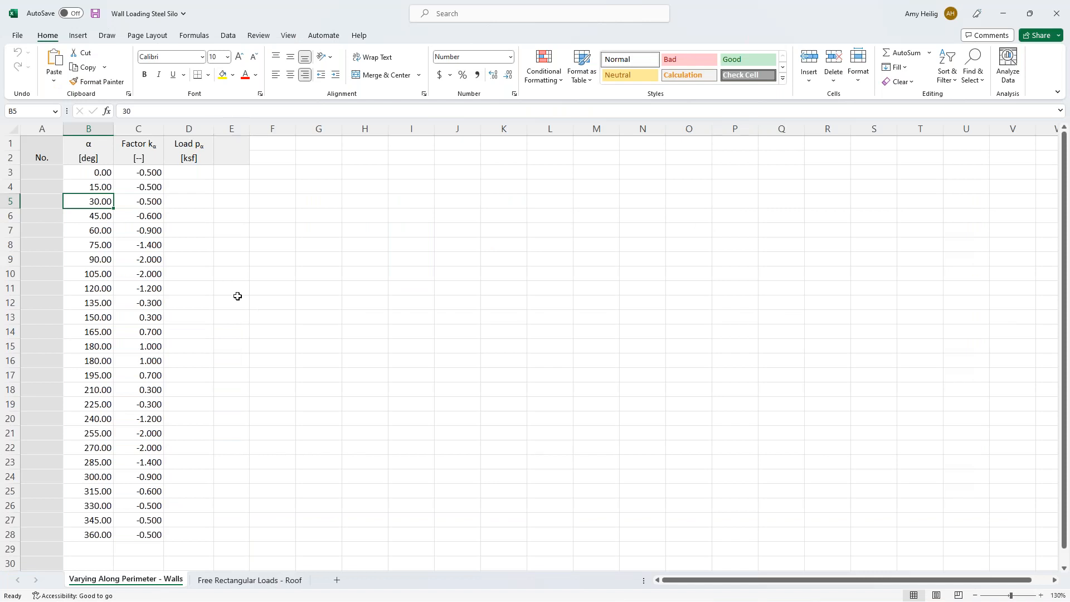
key(super+Tab)
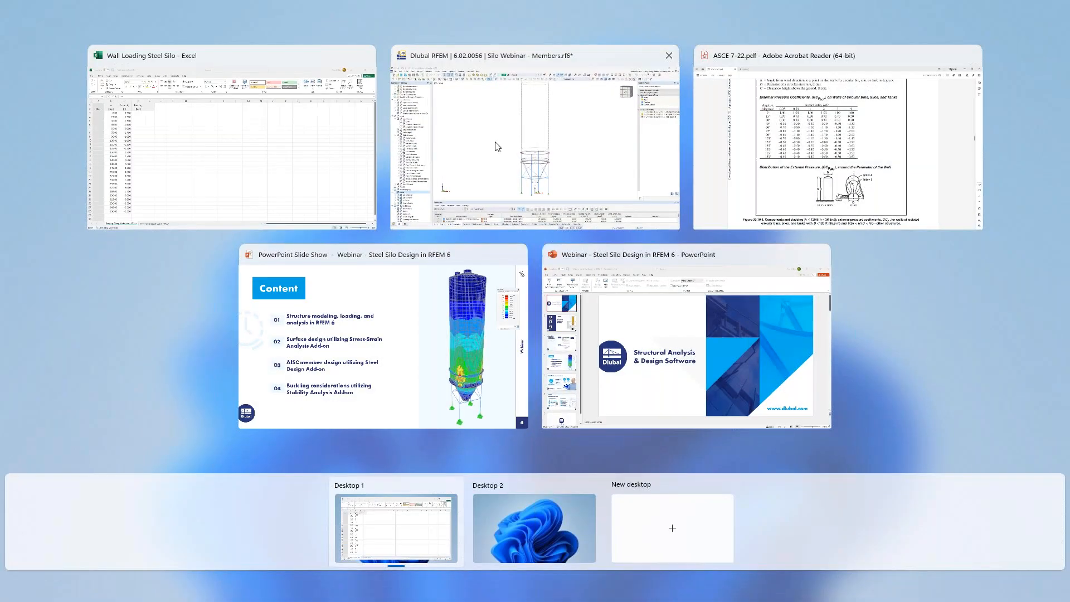
click(498, 147)
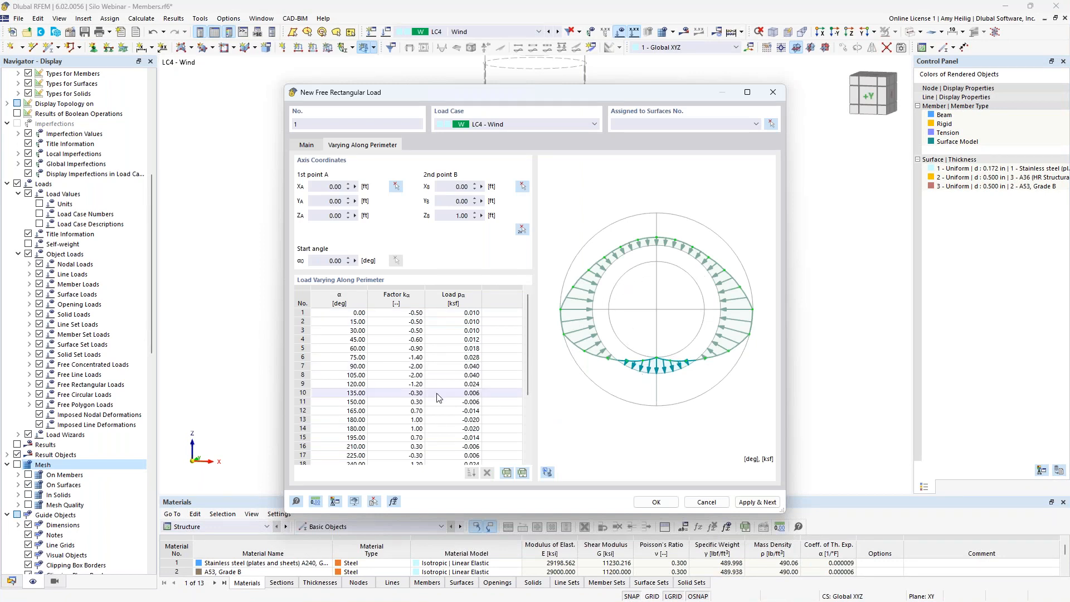
scroll(421, 388, down, 2)
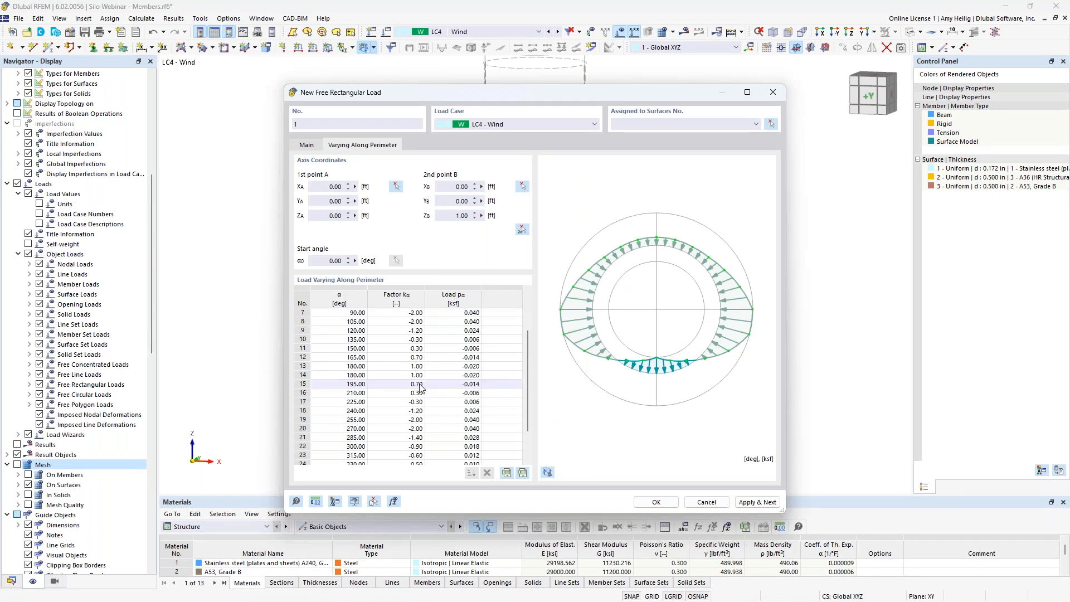
- Define the wind load rectangle graphically in the XZ plane around the silo, from about (-8.00, 5.50) ft to (7.25, 59.00) ft
click(313, 147)
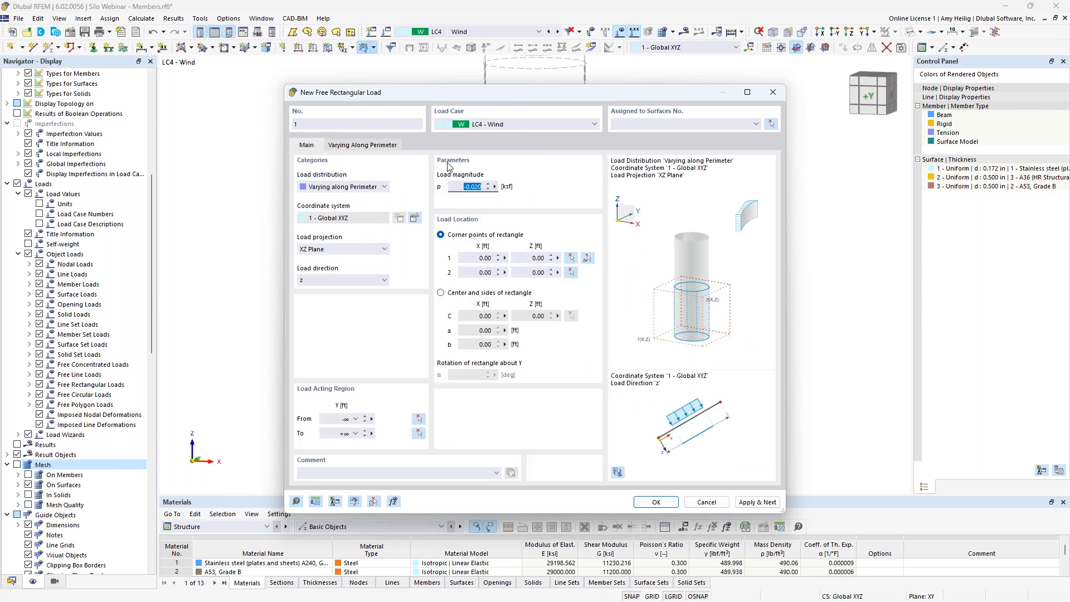
click(587, 259)
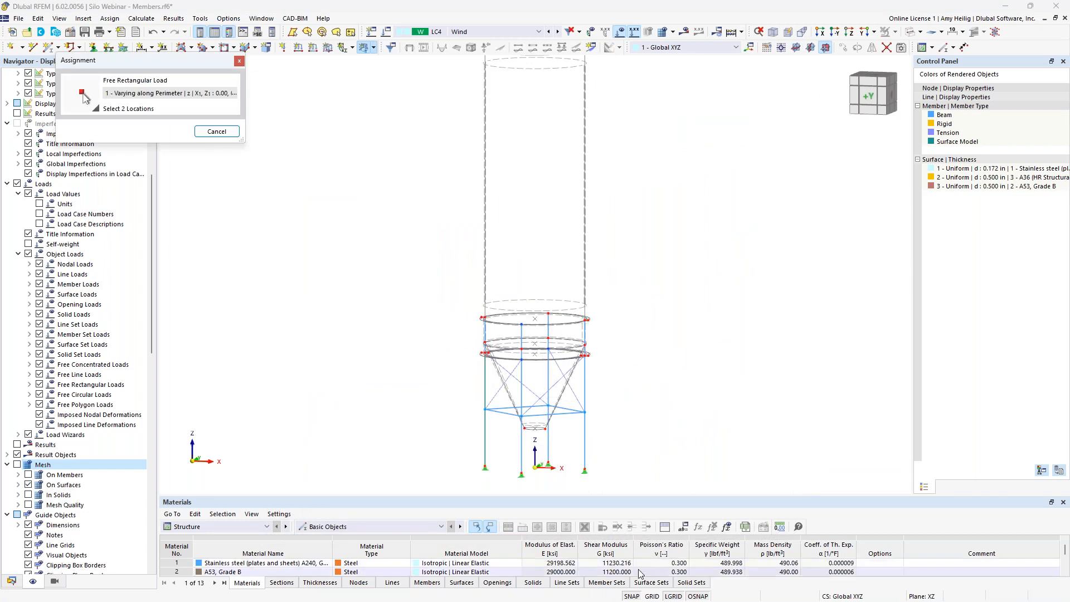
click(652, 598)
ctrl+middle_drag(493, 391, 677, 335)
click(864, 33)
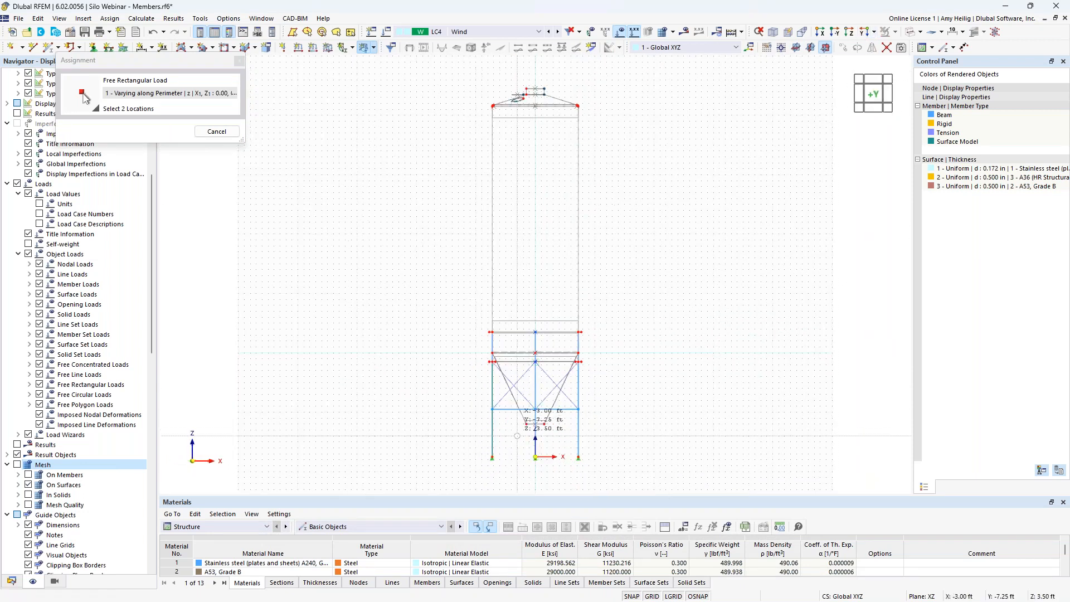
scroll(514, 436, up, 3)
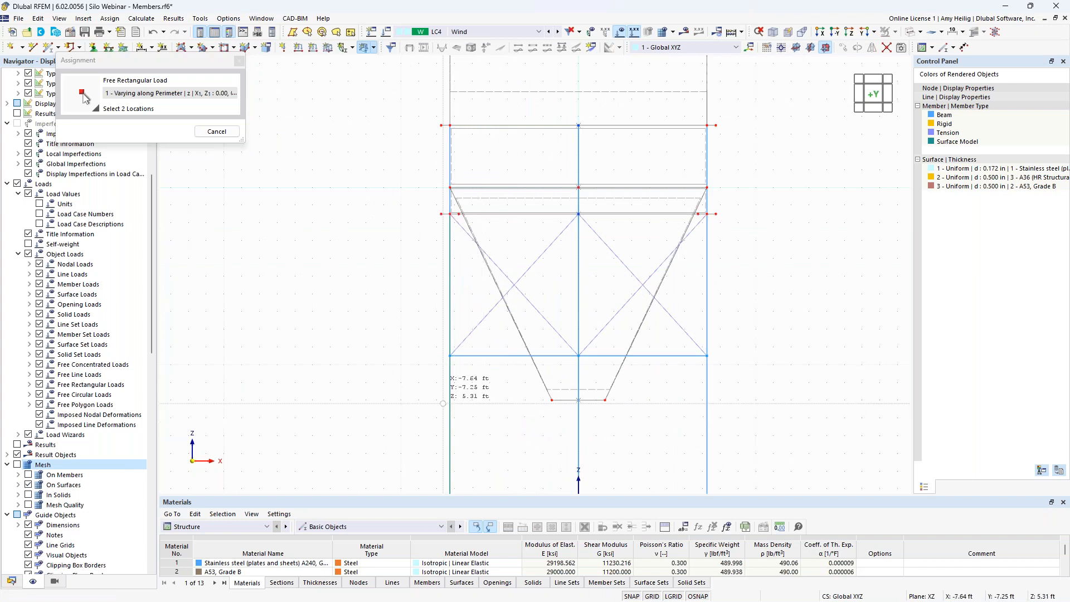
click(436, 399)
scroll(565, 296, down, 5)
middle_drag(615, 180, 619, 351)
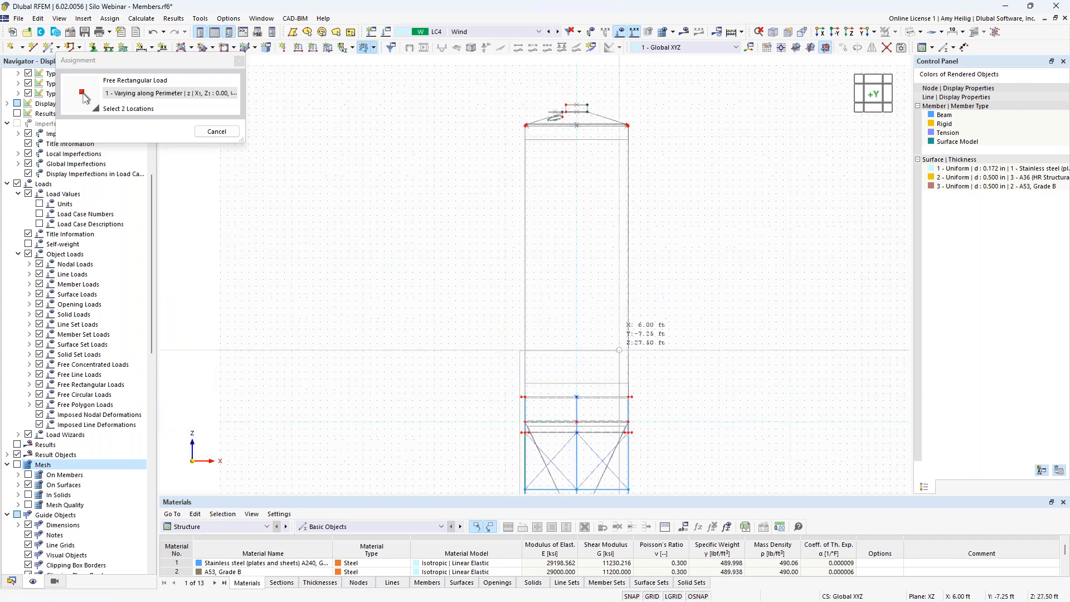
scroll(647, 134, up, 5)
click(664, 141)
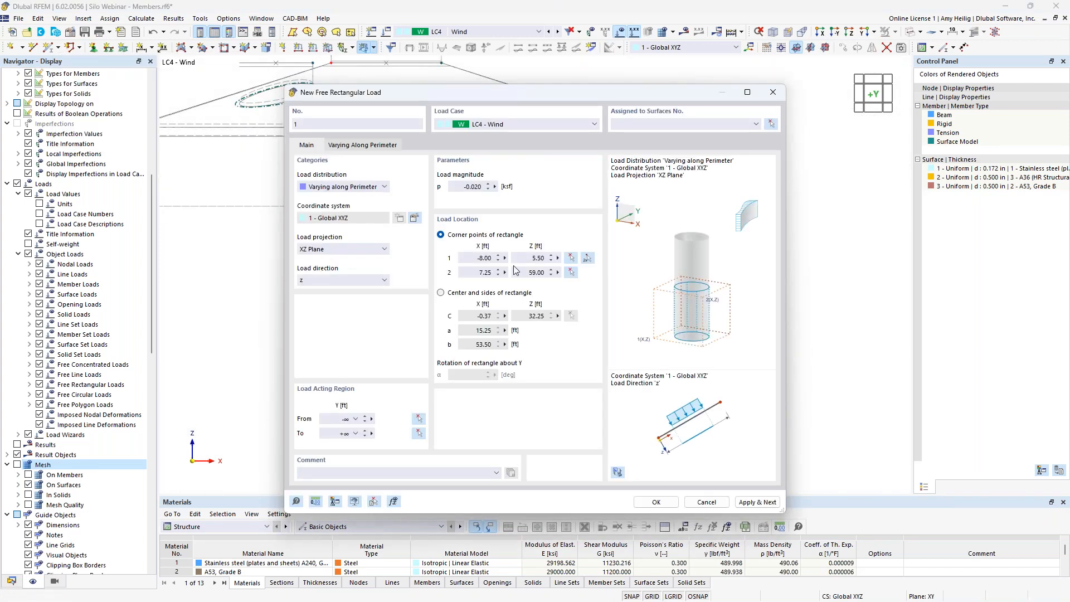
- Assign the free rectangular load to the silo wall and hopper surfaces 5-8,12,14-16 and create the load
click(771, 124)
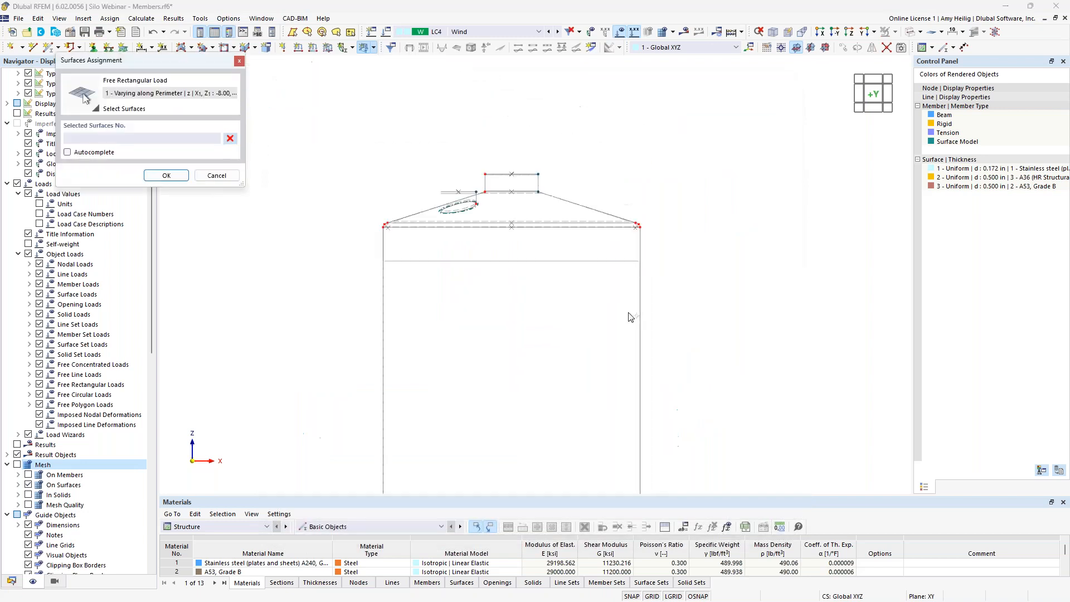
drag(723, 304, 422, 250)
scroll(468, 270, down, 2)
middle_drag(534, 339, 568, 39)
scroll(602, 224, up, 4)
drag(664, 241, 379, 209)
drag(664, 273, 363, 266)
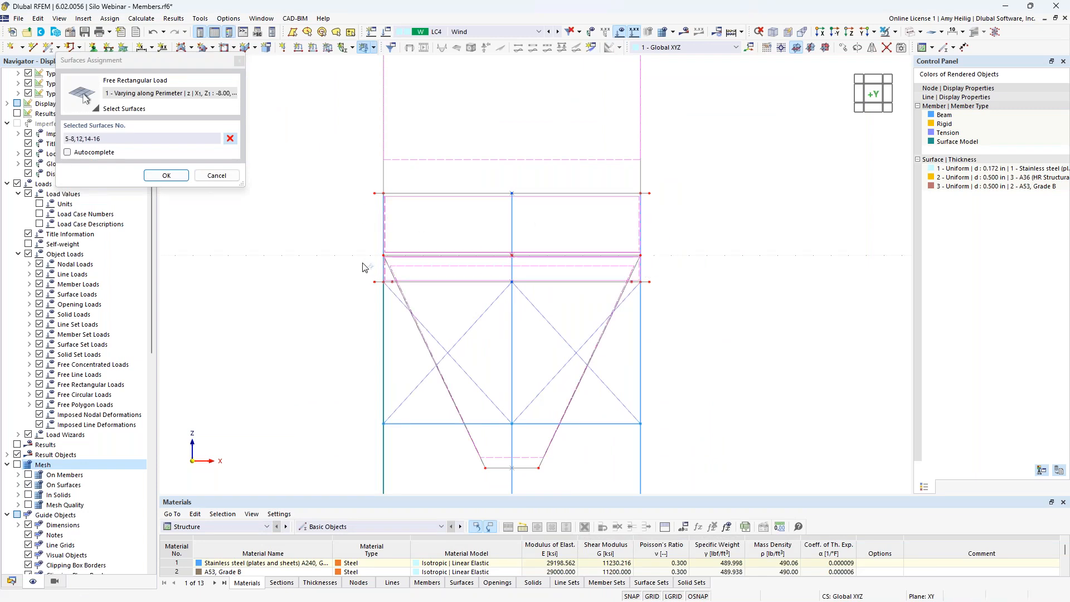
drag(165, 59, 230, 92)
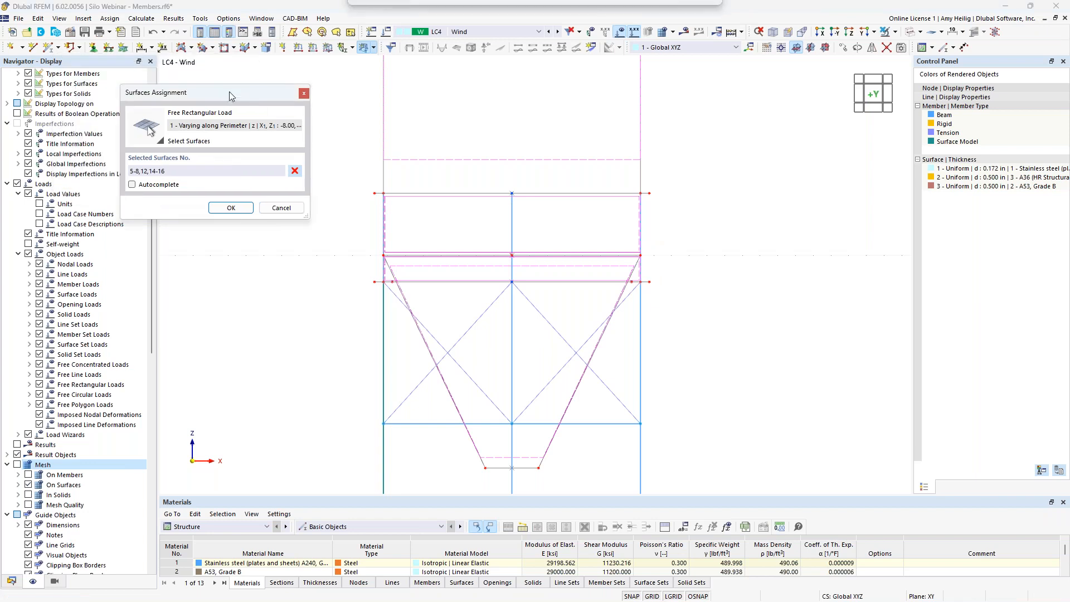
click(229, 208)
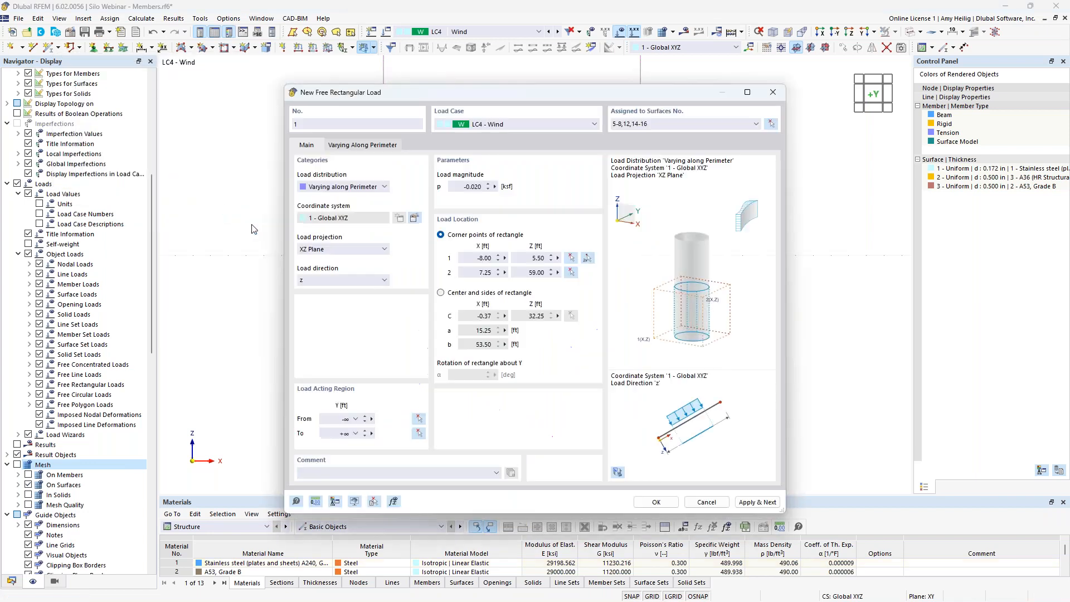
click(648, 503)
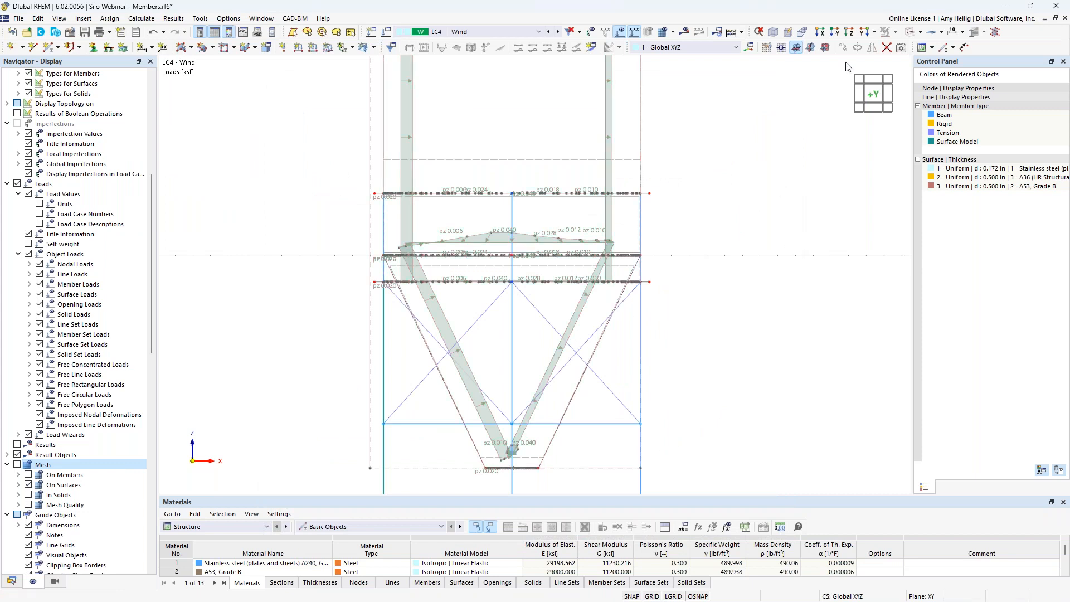
- Examine the wind load distribution in the reverse Z direction and in isometric view with the grid hidden
click(874, 32)
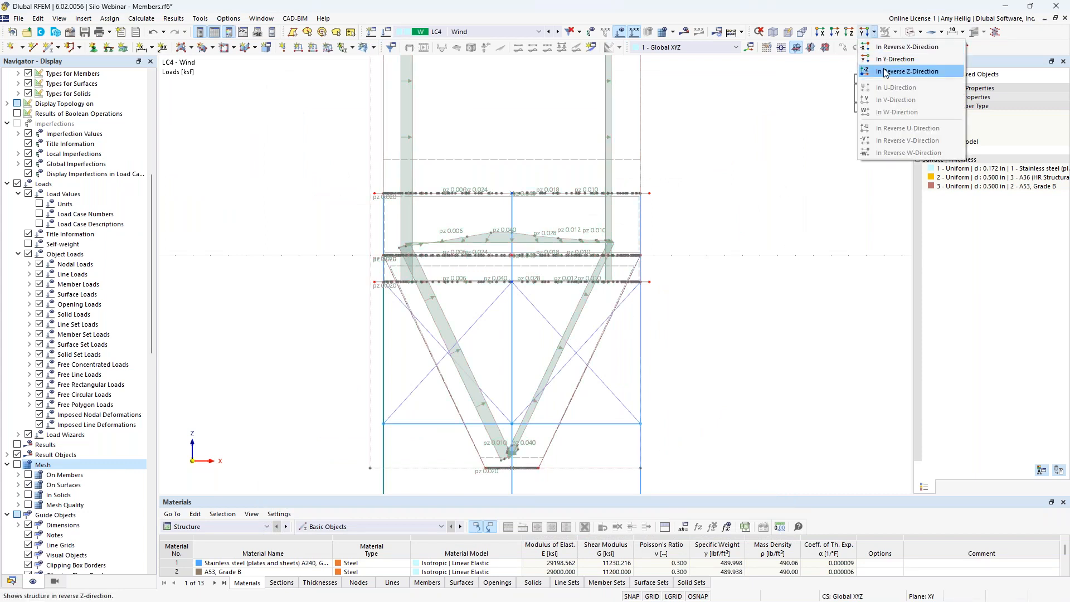
click(887, 72)
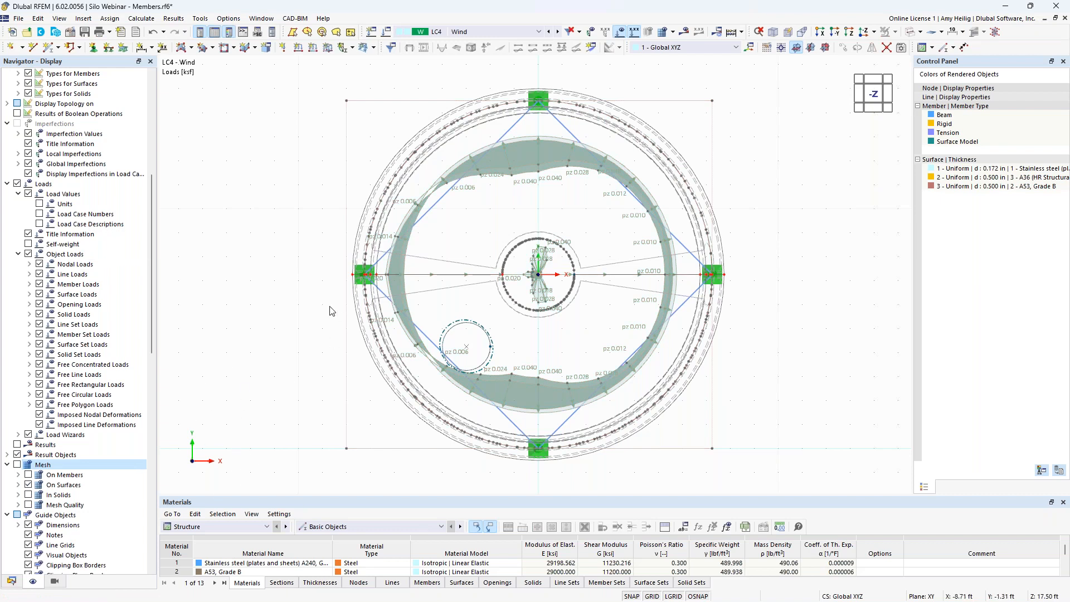
click(773, 34)
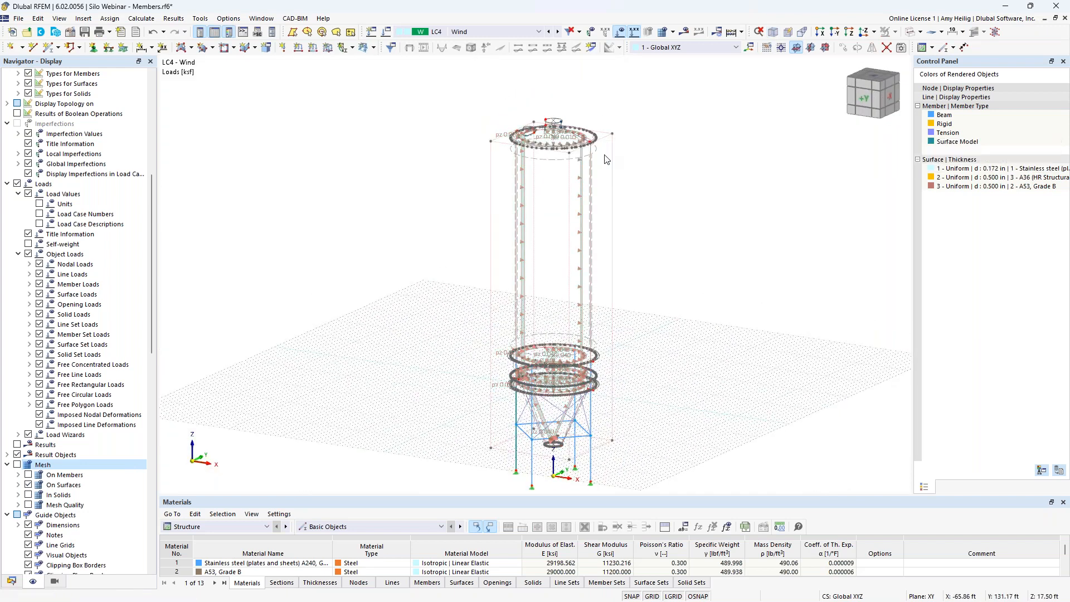
middle_drag(646, 426, 648, 355)
click(652, 596)
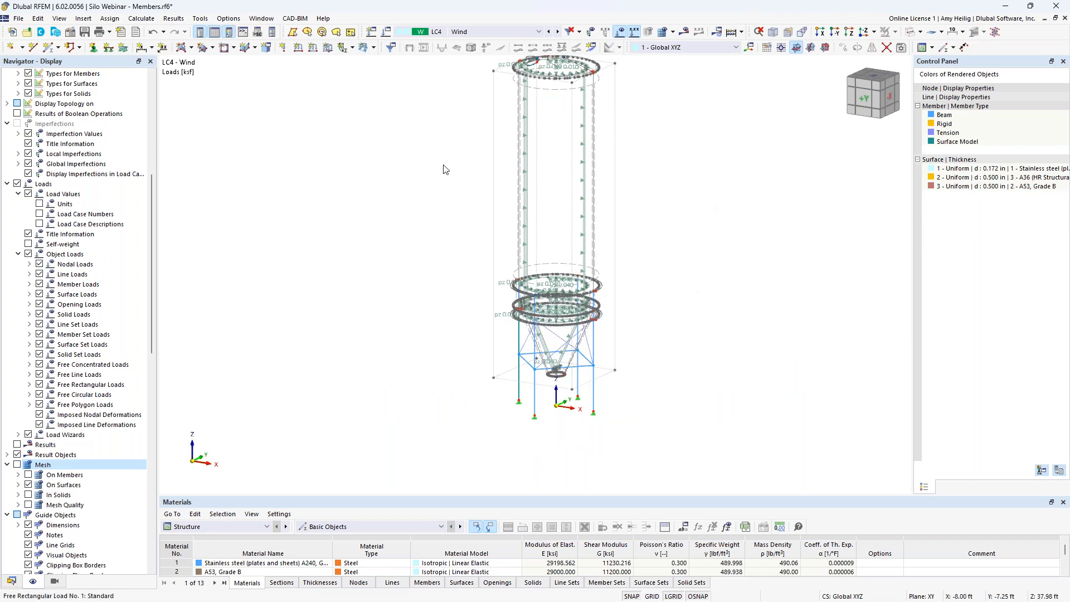
- Deactivate design situation DS2 Section 2.4 (ASD), generate the load combinations for the LRFD design situation, and accept them
click(387, 33)
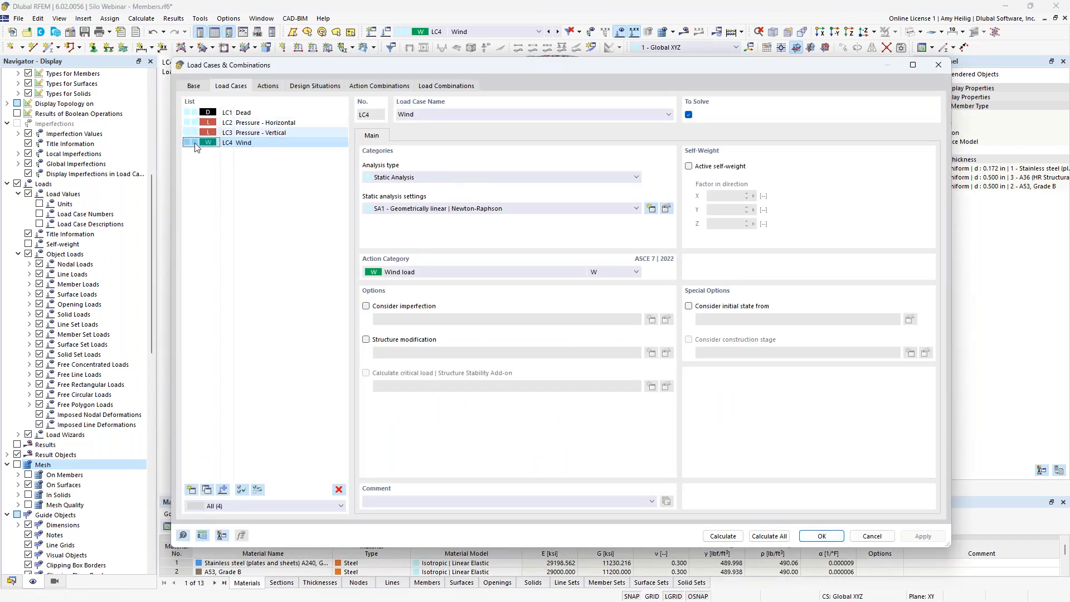
click(310, 88)
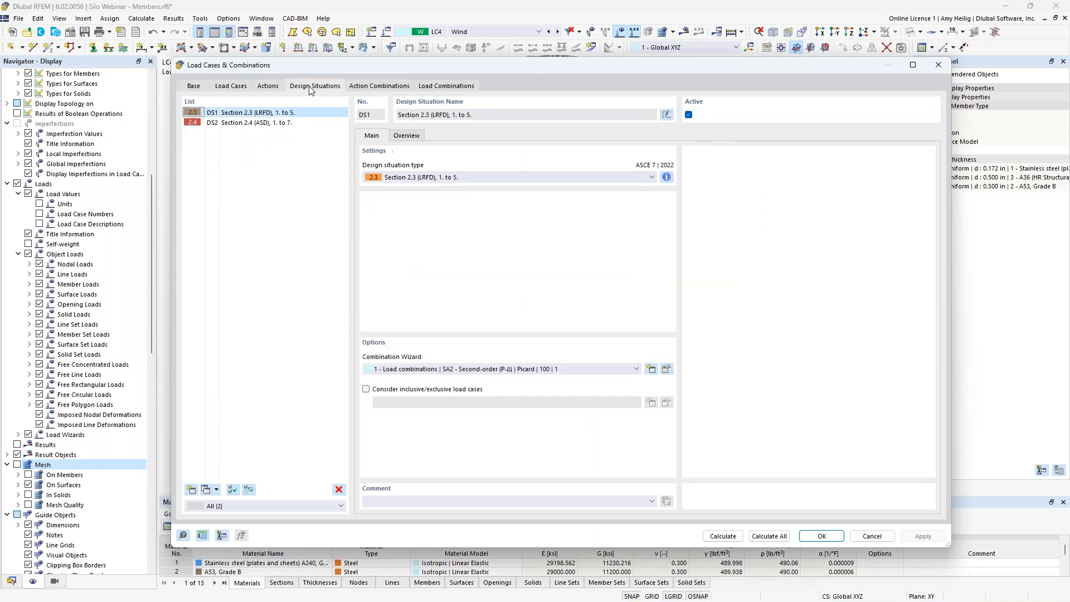
click(290, 124)
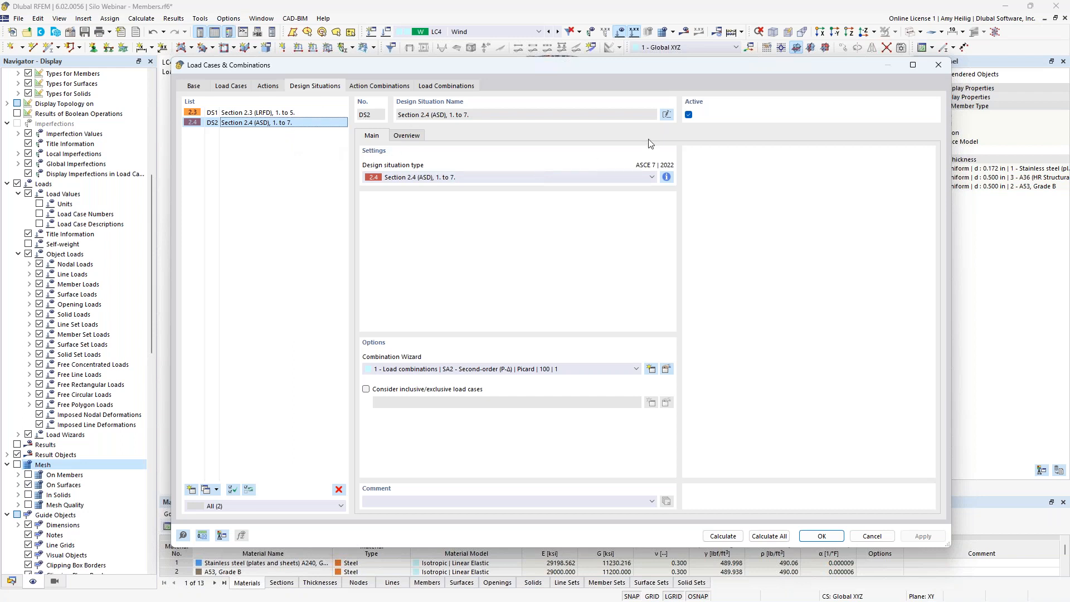
click(689, 115)
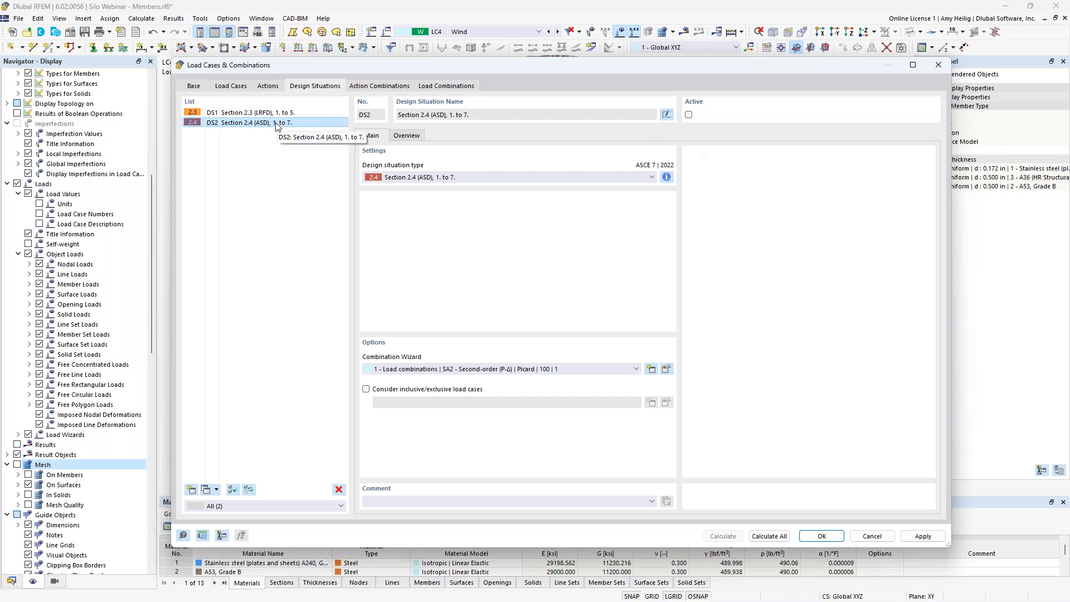
click(466, 87)
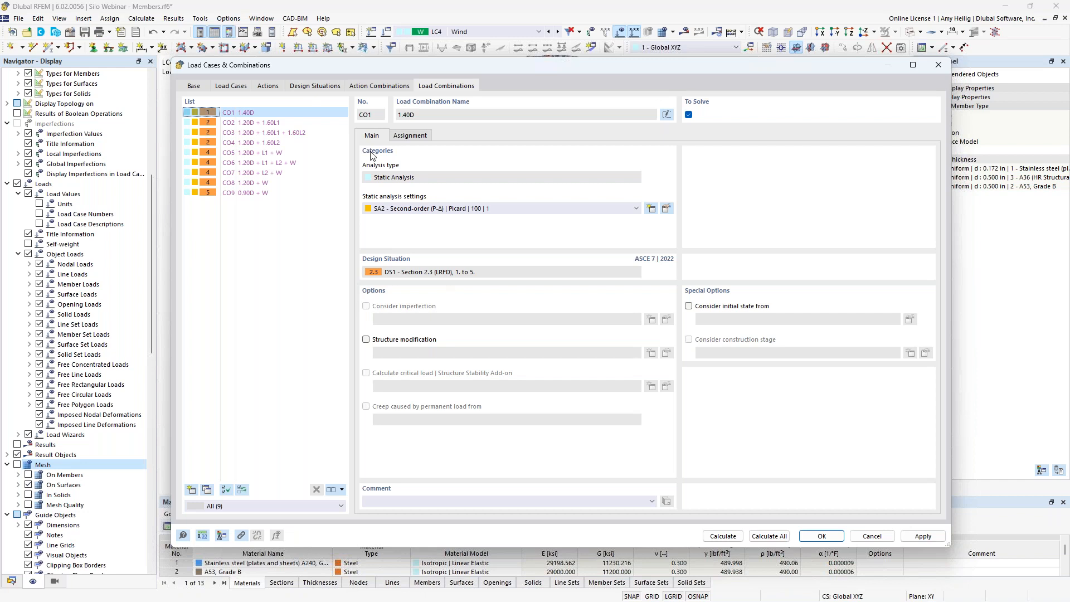
click(818, 536)
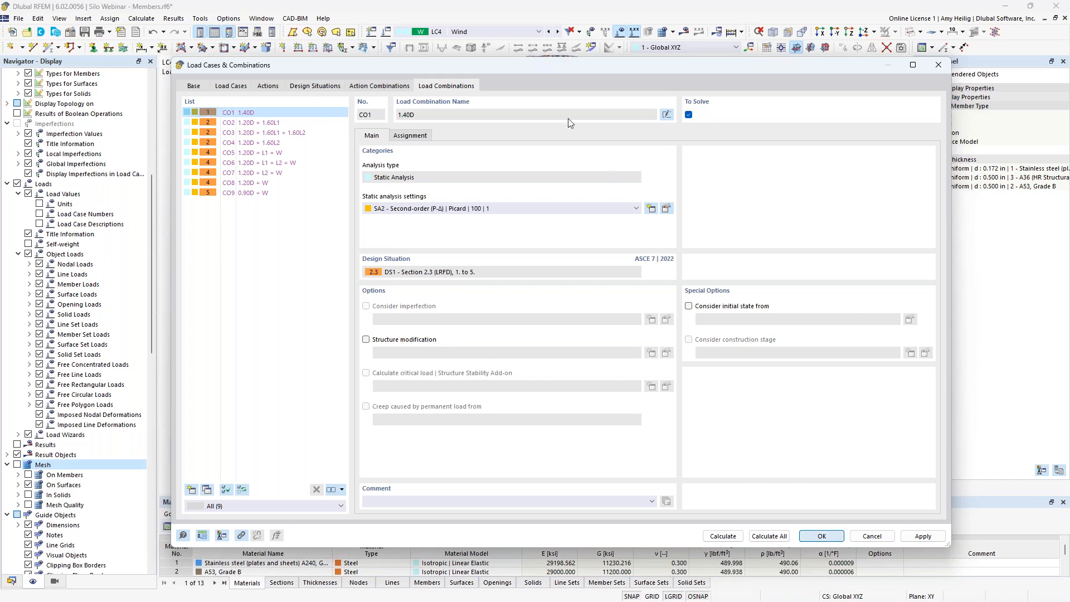
- Display load combination CO3 (1.20D + 1.60L1 + 1.60L2) and inspect its pressure loads on the silo
click(524, 32)
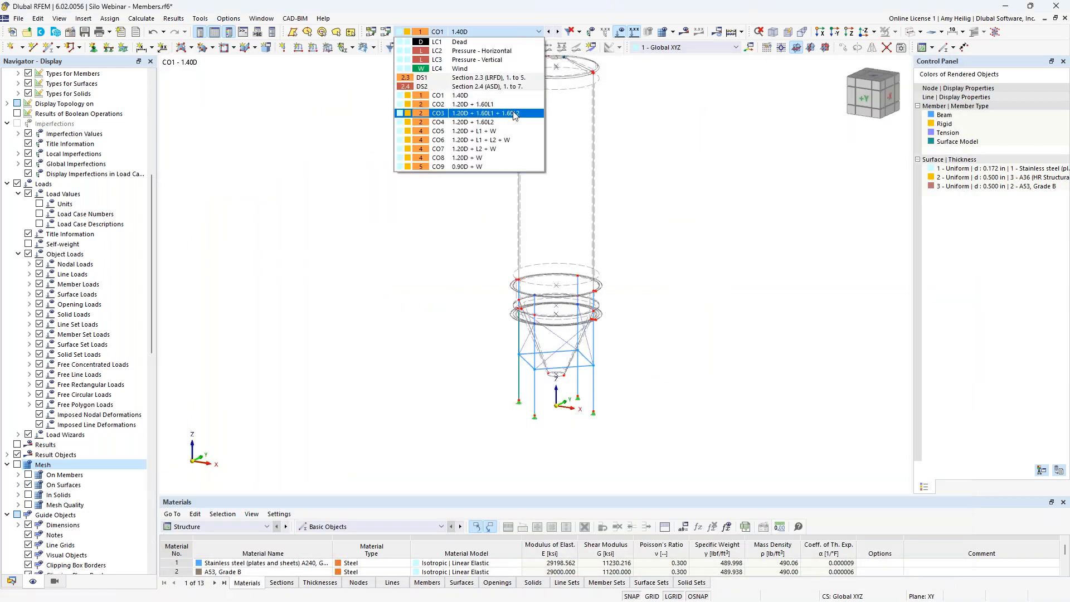
click(474, 113)
scroll(471, 204, up, 1)
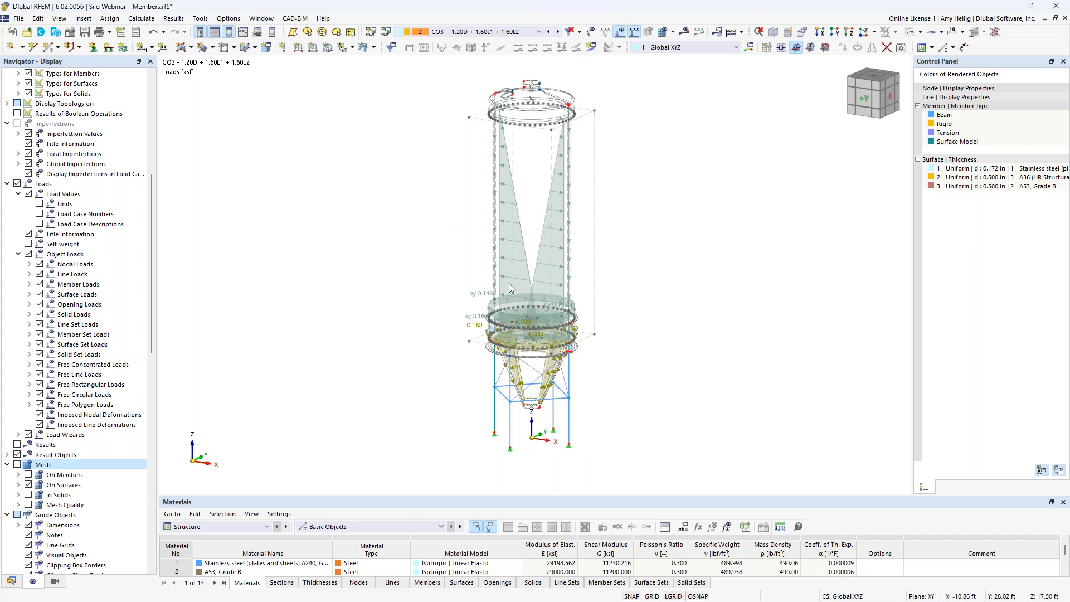
scroll(569, 366, up, 2)
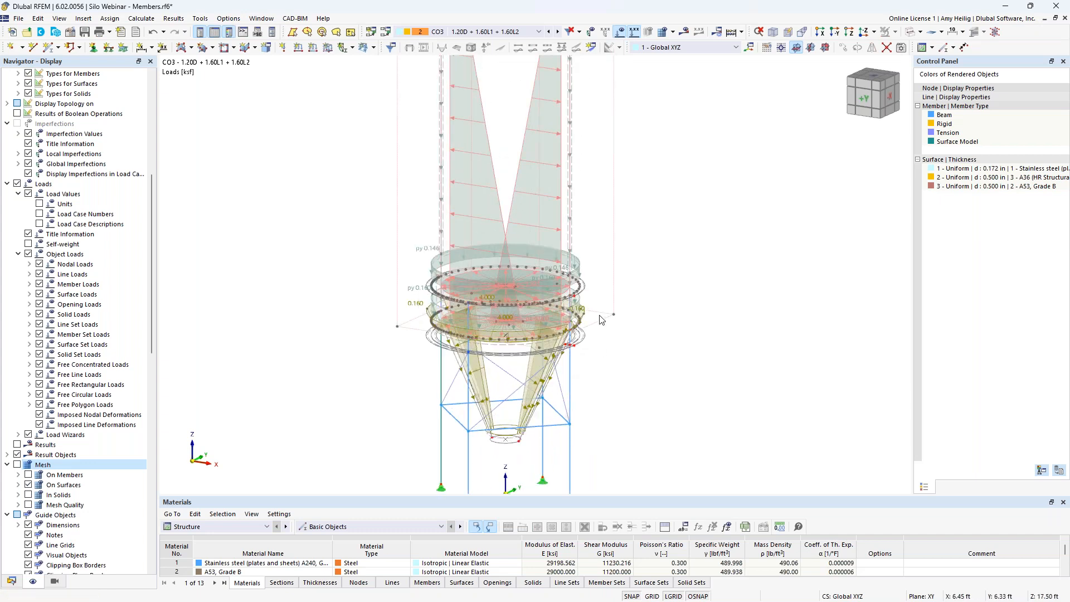
scroll(674, 217, down, 1)
middle_drag(674, 218, 657, 274)
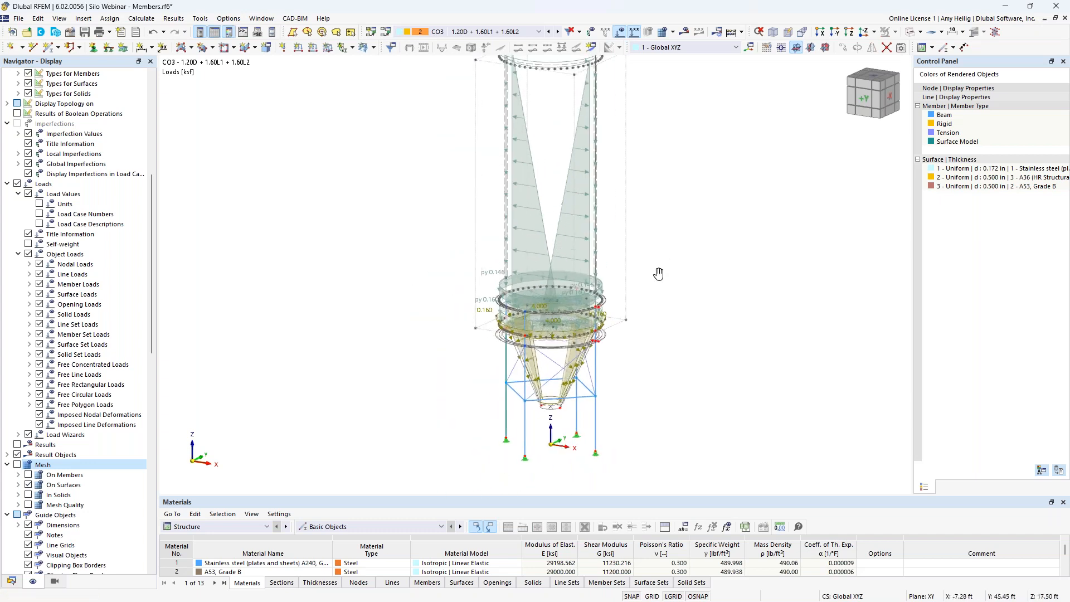
- Switch to load combination CO5 (1.20D + L1 + W) and calculate only this current loading
click(558, 33)
click(559, 33)
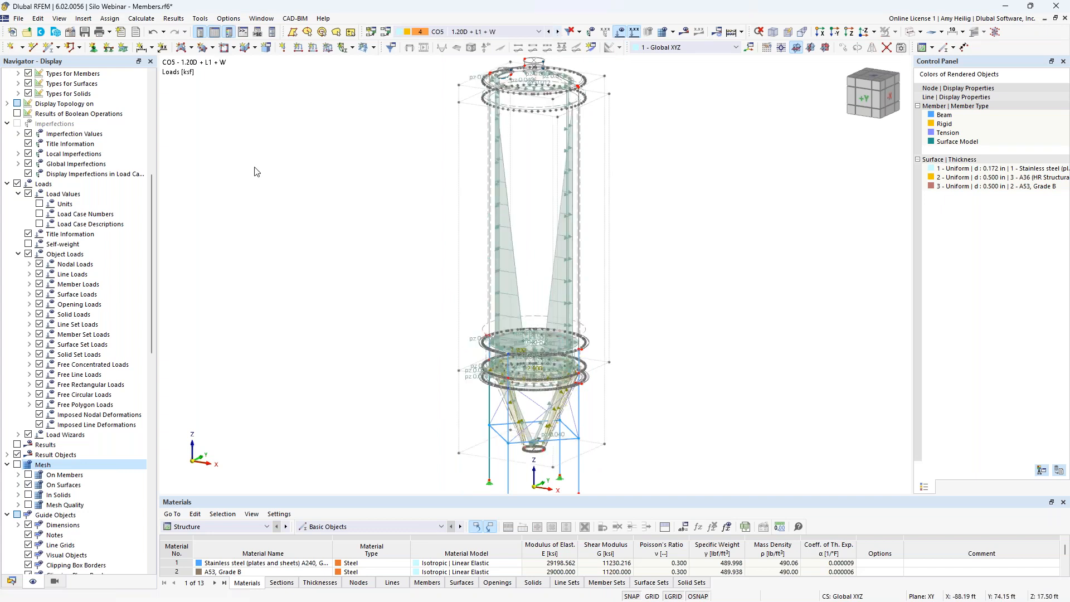
click(140, 18)
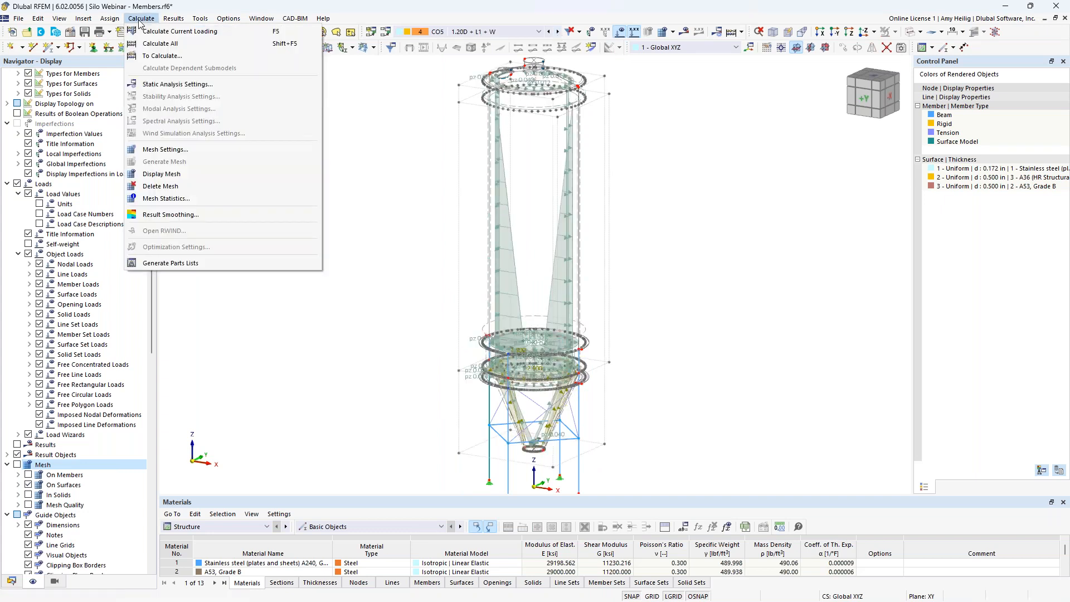
click(150, 32)
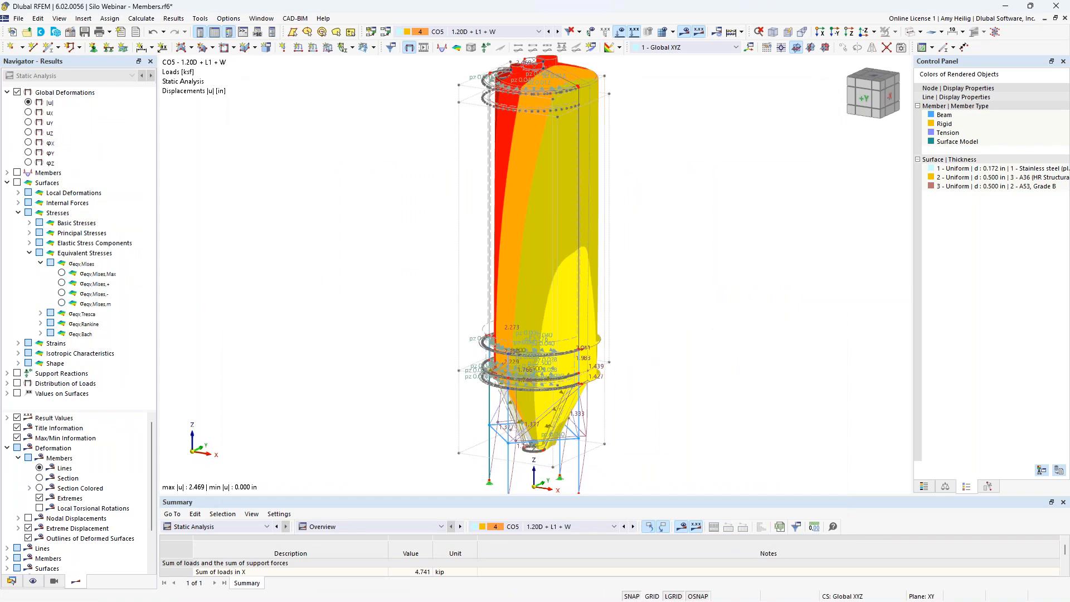
- Collapse the Surfaces and Deformation groups in the results navigator and hide the loads on the deformed silo
scroll(352, 271, up, 2)
click(8, 184)
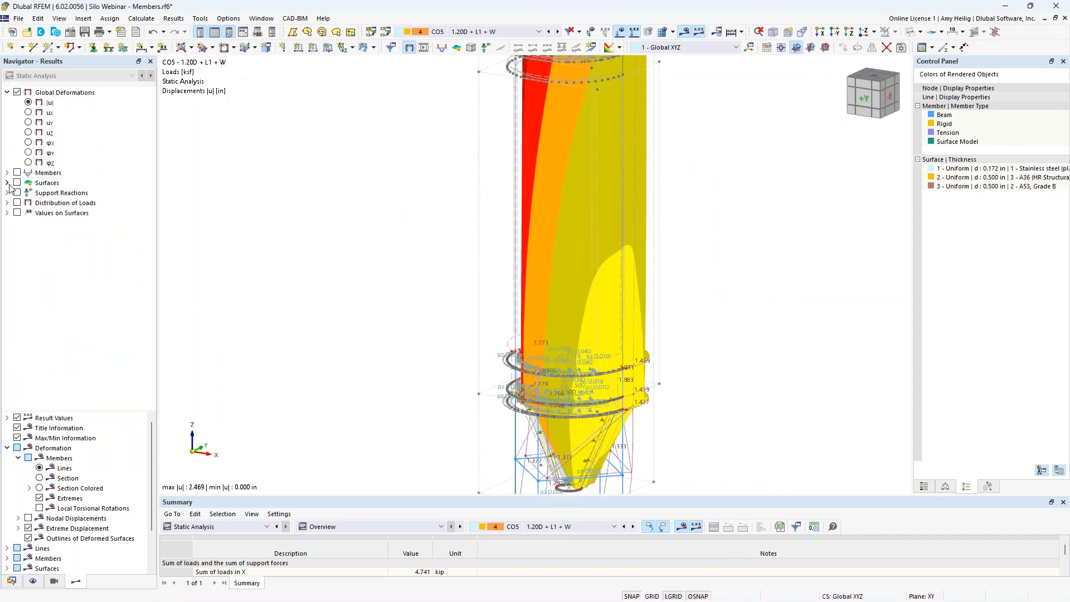
click(7, 449)
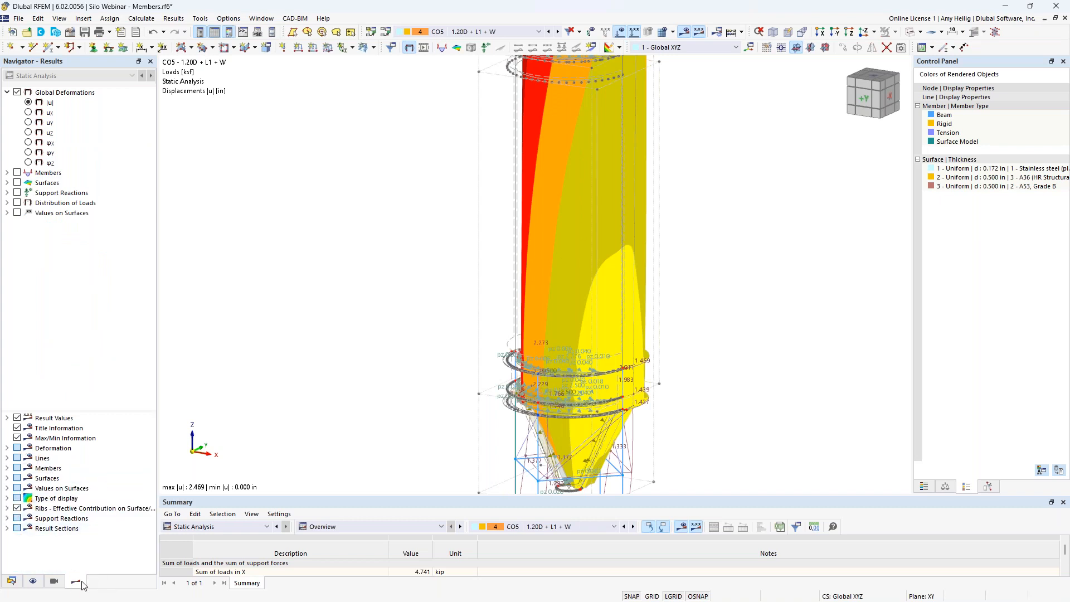
scroll(405, 346, down, 2)
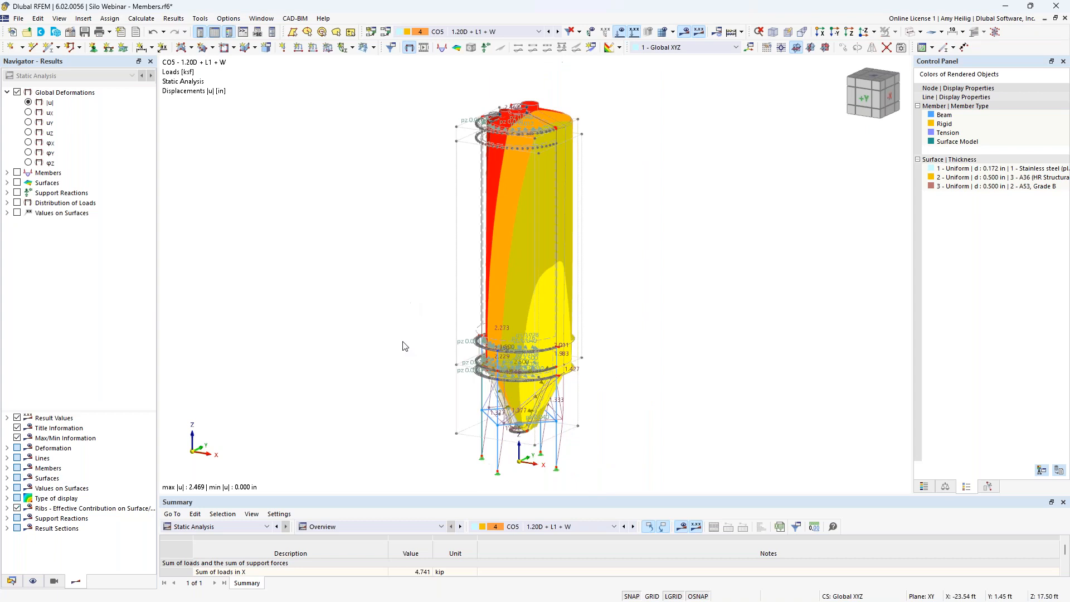
middle_drag(405, 345, 418, 320)
scroll(427, 311, down, 1)
click(619, 32)
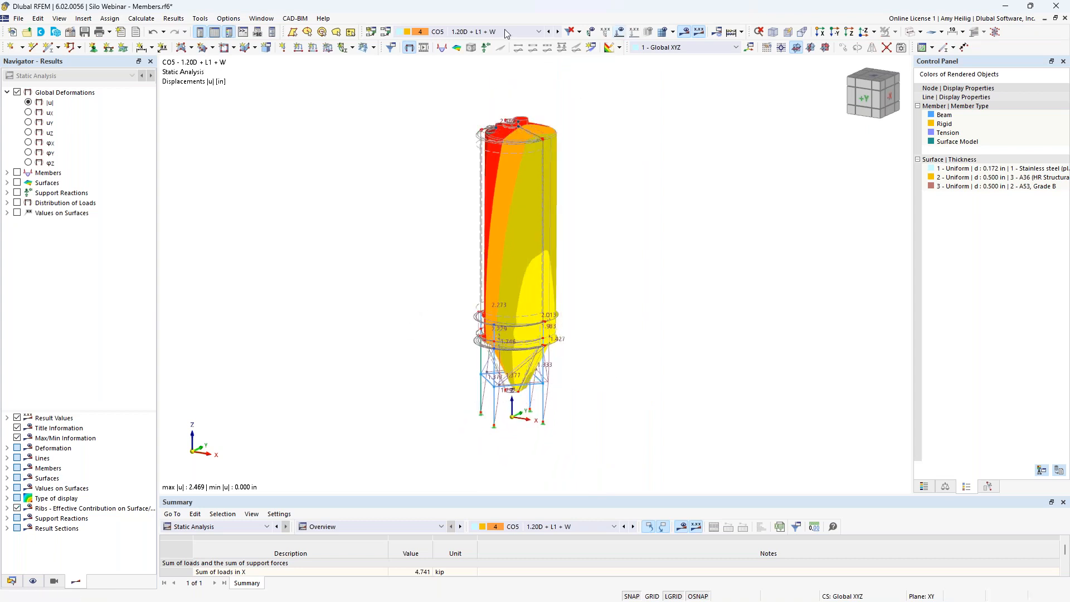
- Display the deformation of the silo's members as colored sections for load combination CO5
click(475, 35)
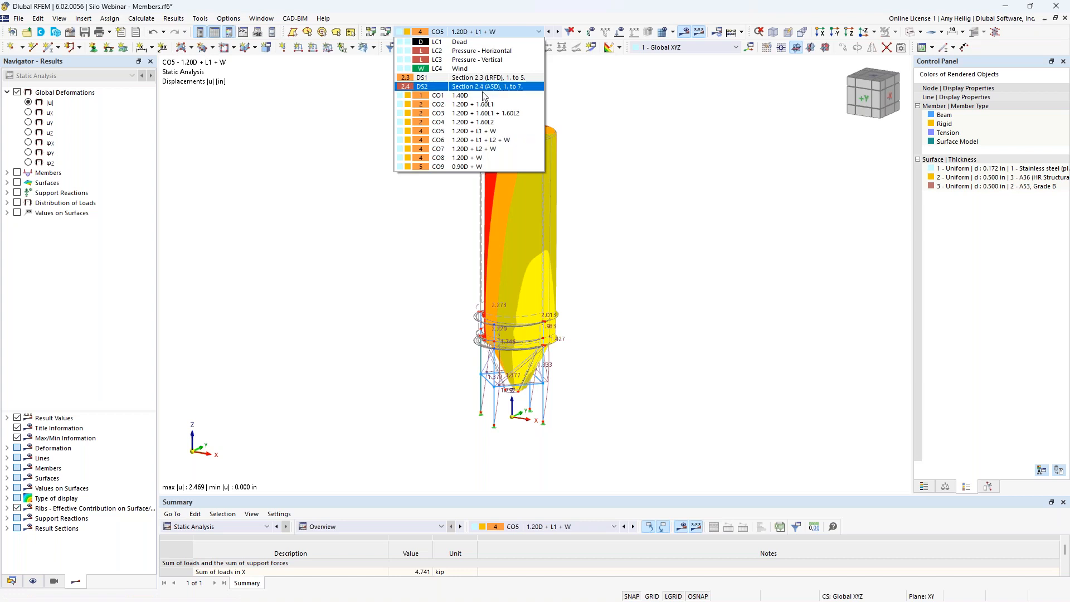
click(321, 208)
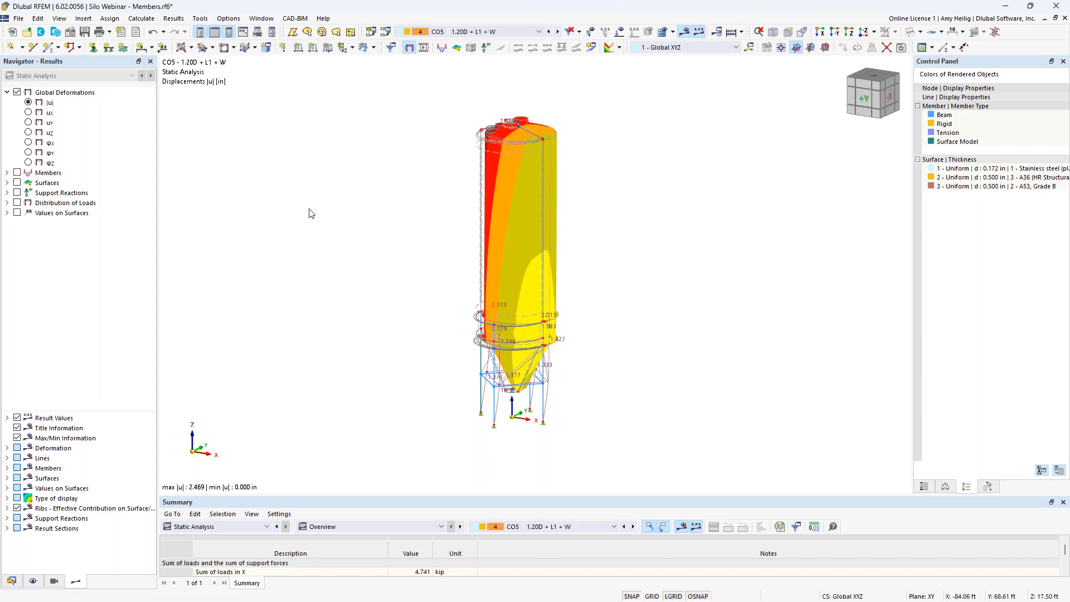
click(7, 448)
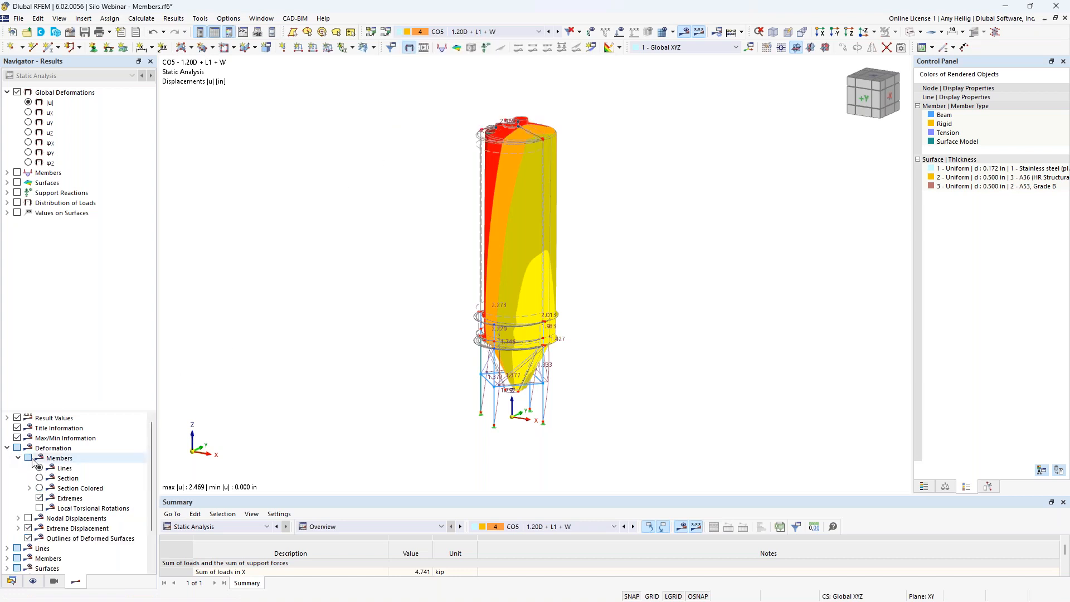
click(39, 489)
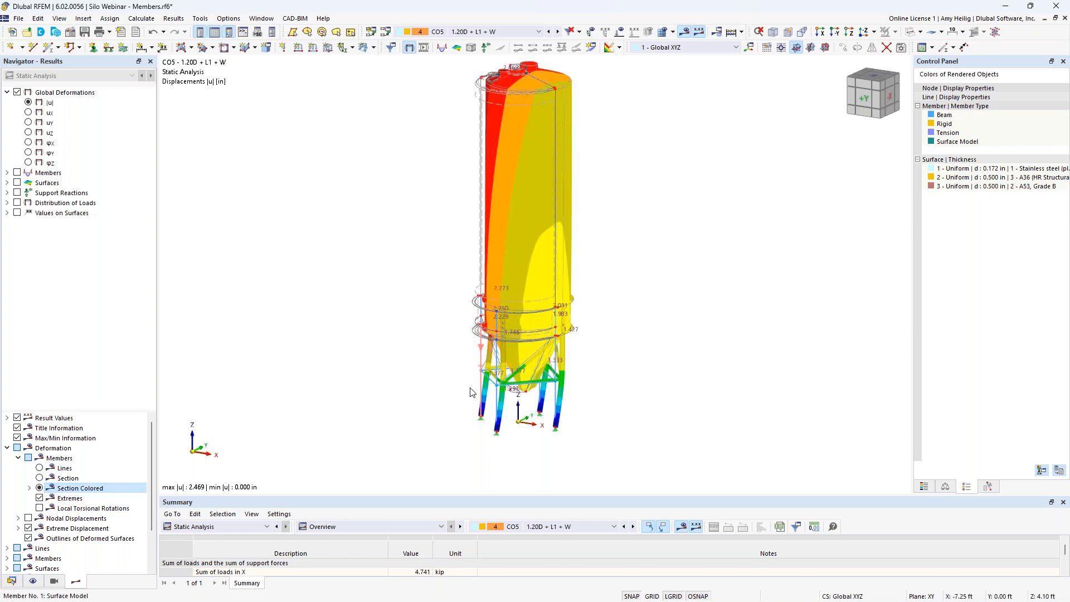
click(8, 448)
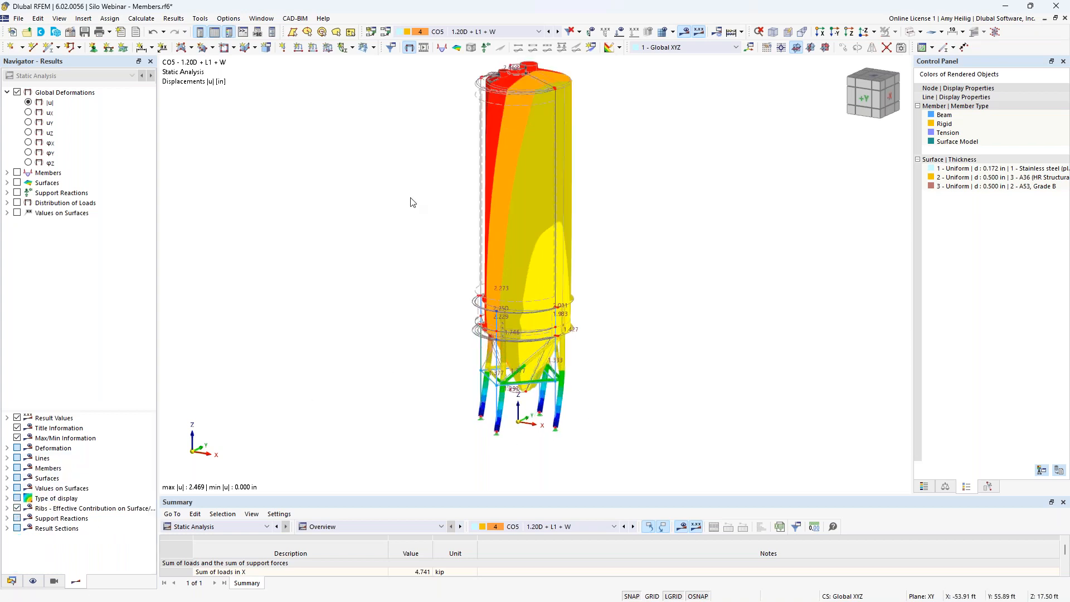
- Review the global deformations of load combinations CO6 to CO9 with the color scale shown, and return to CO7
click(558, 32)
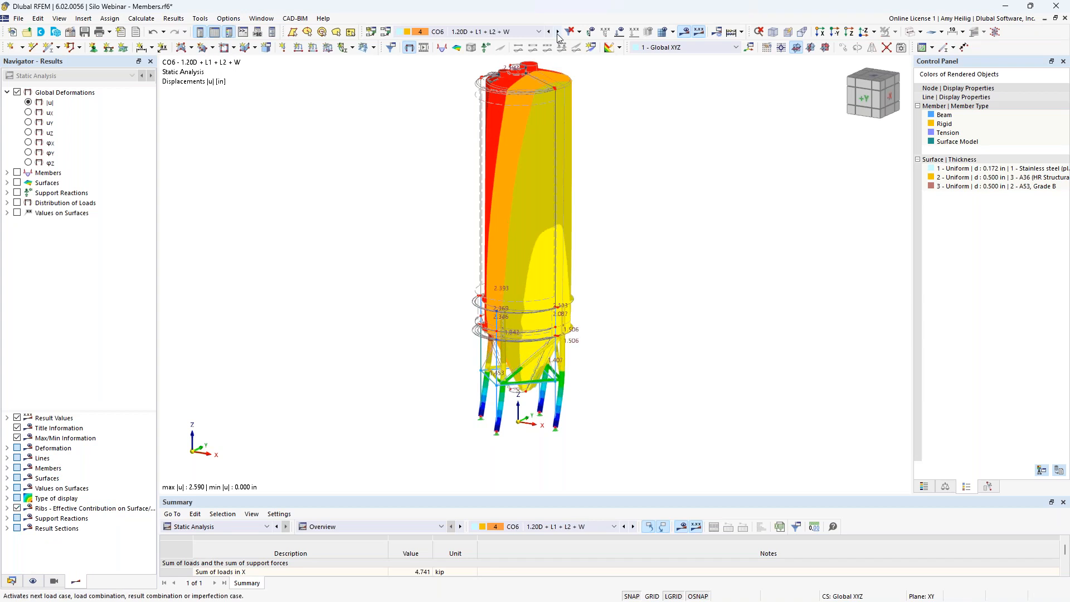
click(558, 32)
click(557, 32)
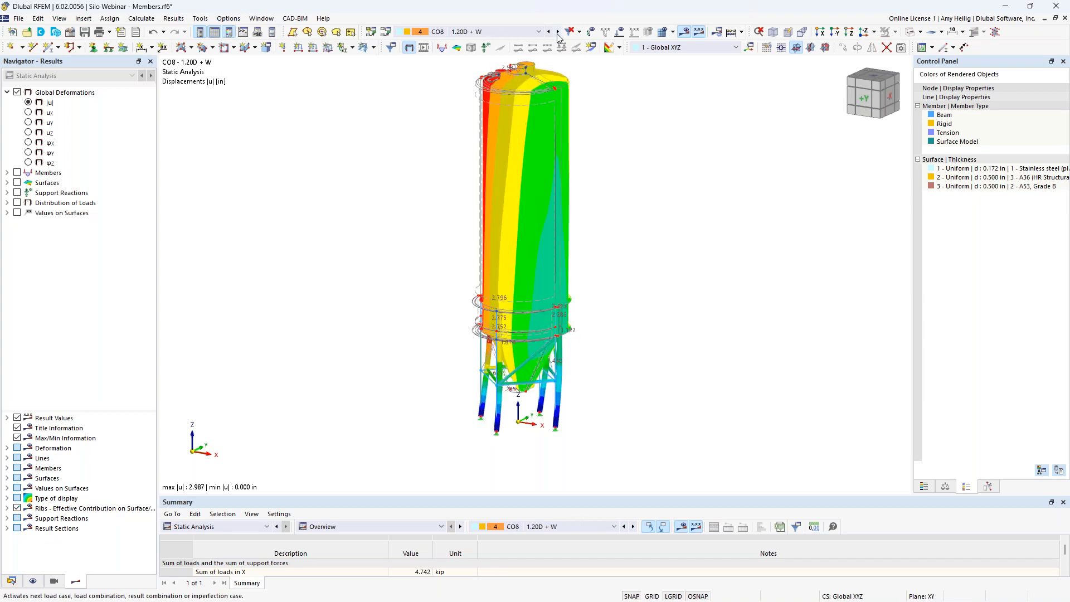
click(924, 487)
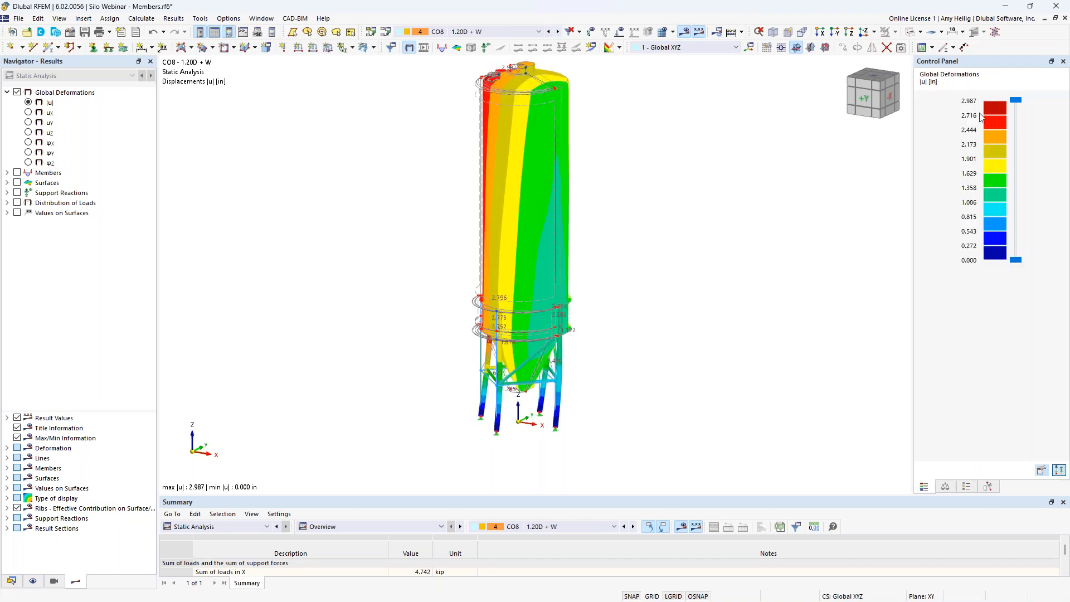
click(558, 32)
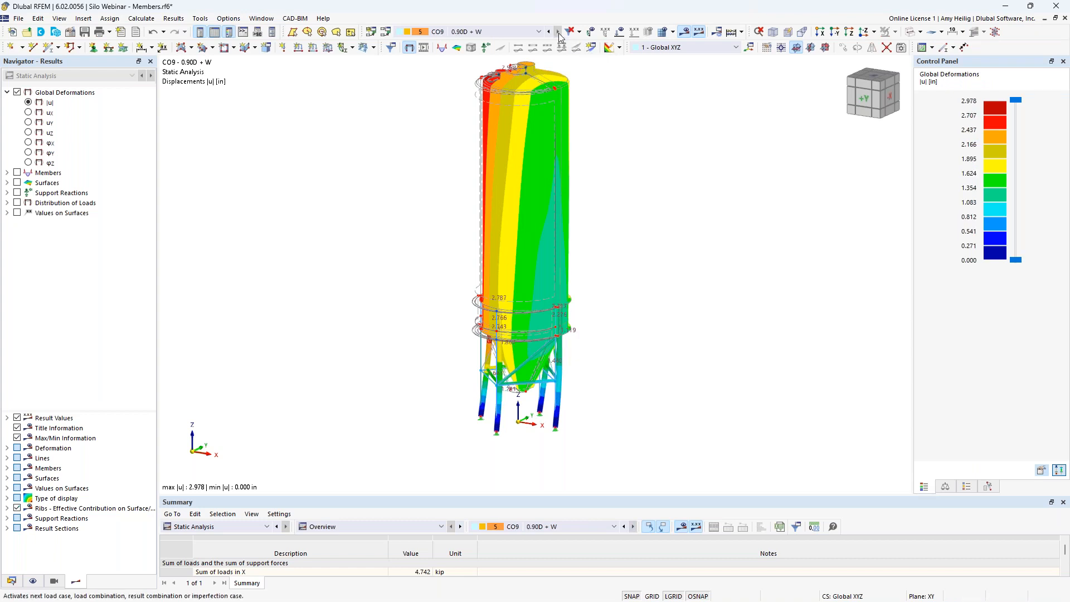
click(550, 32)
click(550, 31)
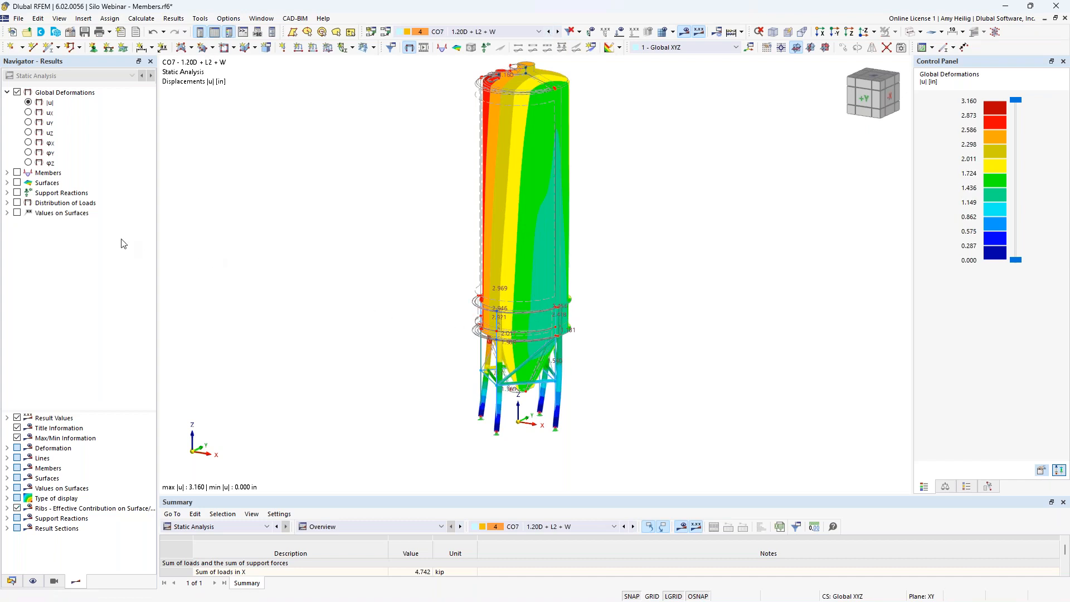
- Show the distribution of loads results in place of the deformations and switch to load case LC4 Wind
click(7, 203)
click(17, 203)
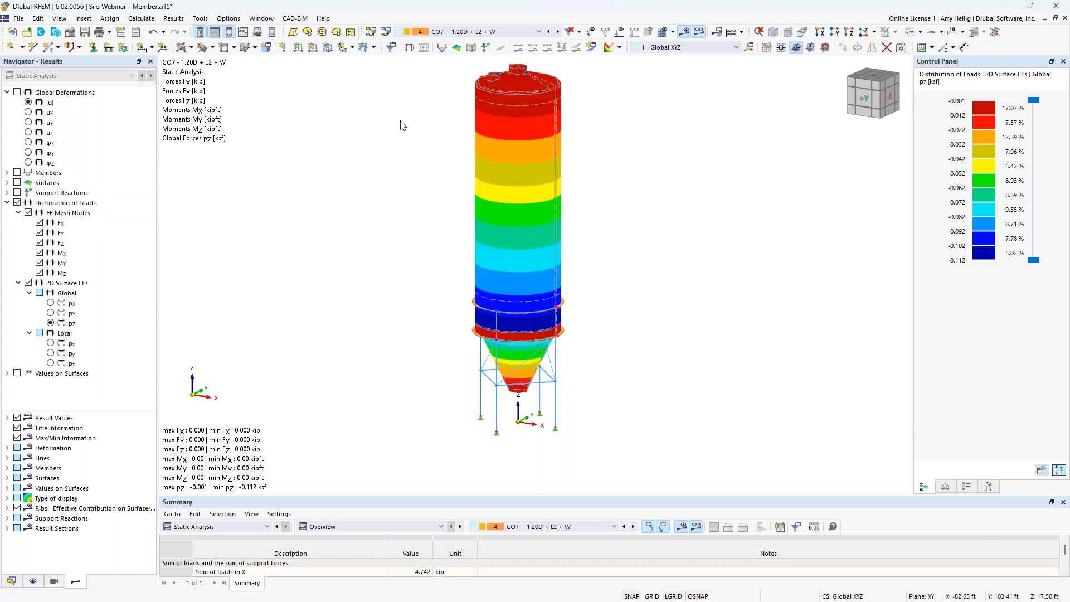
click(474, 32)
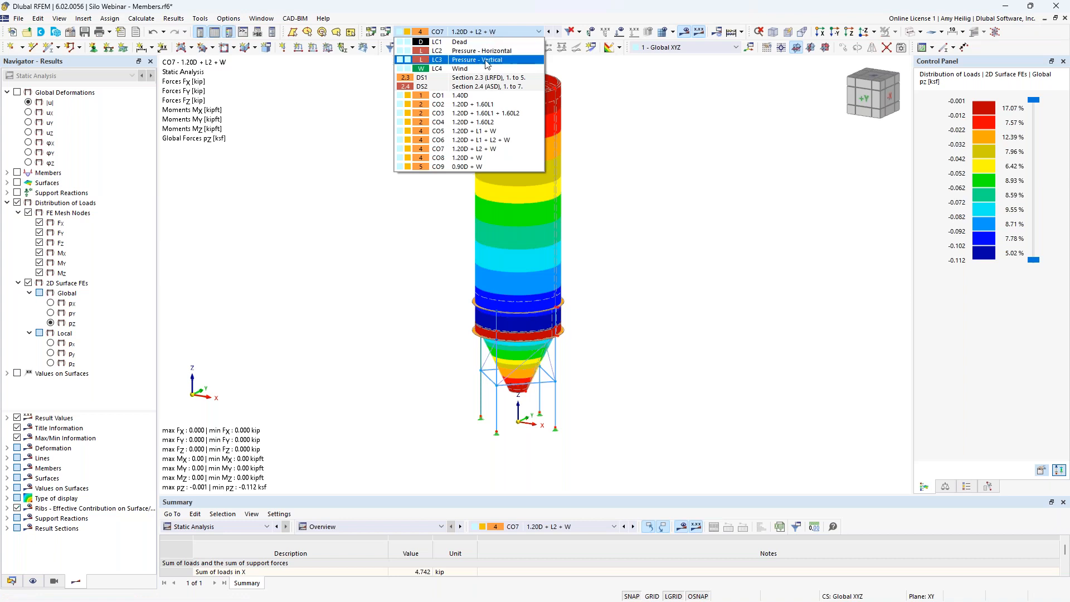
click(485, 69)
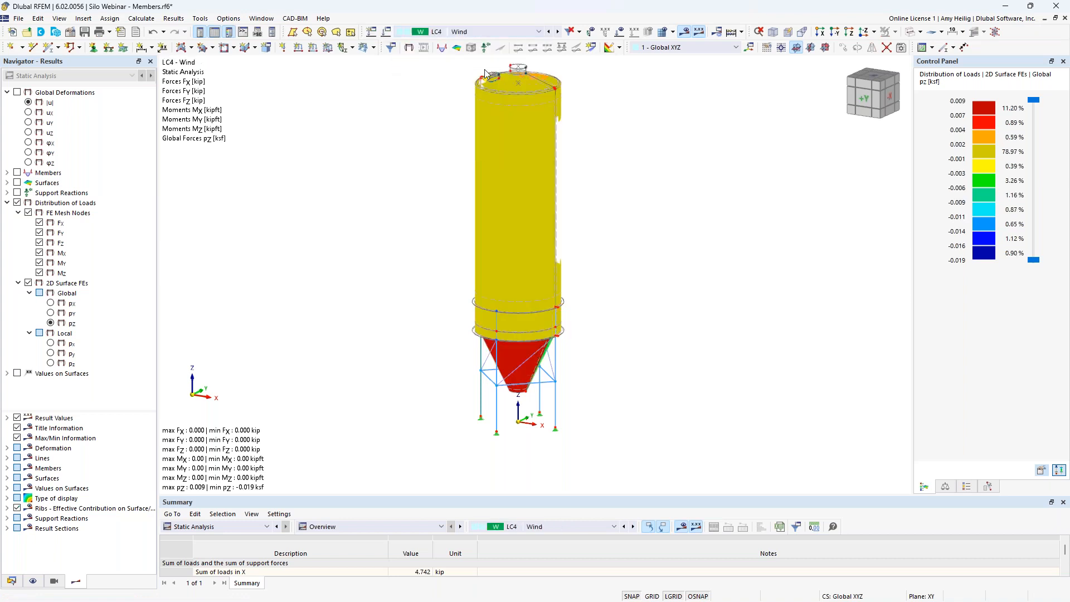
- Display the global pX surface load distribution for LC4 and inspect how the wind pressure varies around the silo's perimeter
ctrl+middle_drag(598, 283, 685, 306)
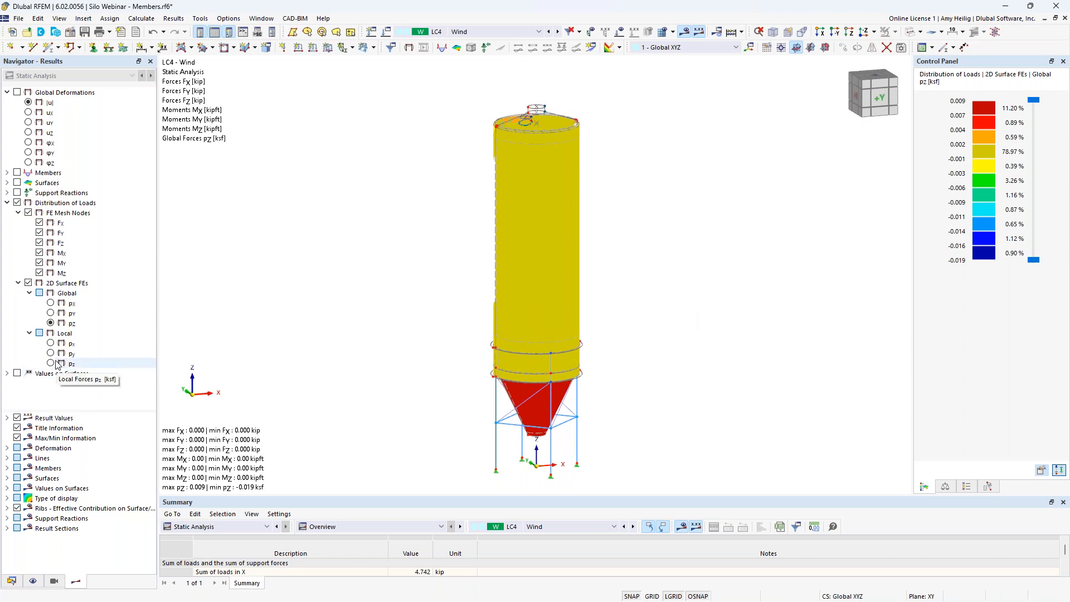
click(51, 303)
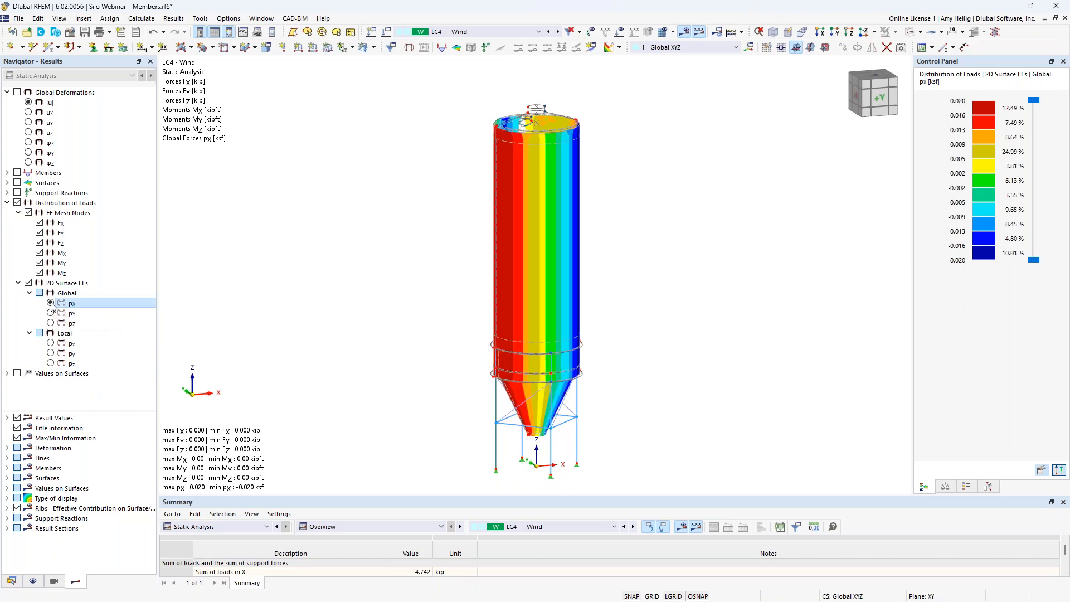
middle_drag(475, 337, 472, 318)
scroll(480, 313, up, 2)
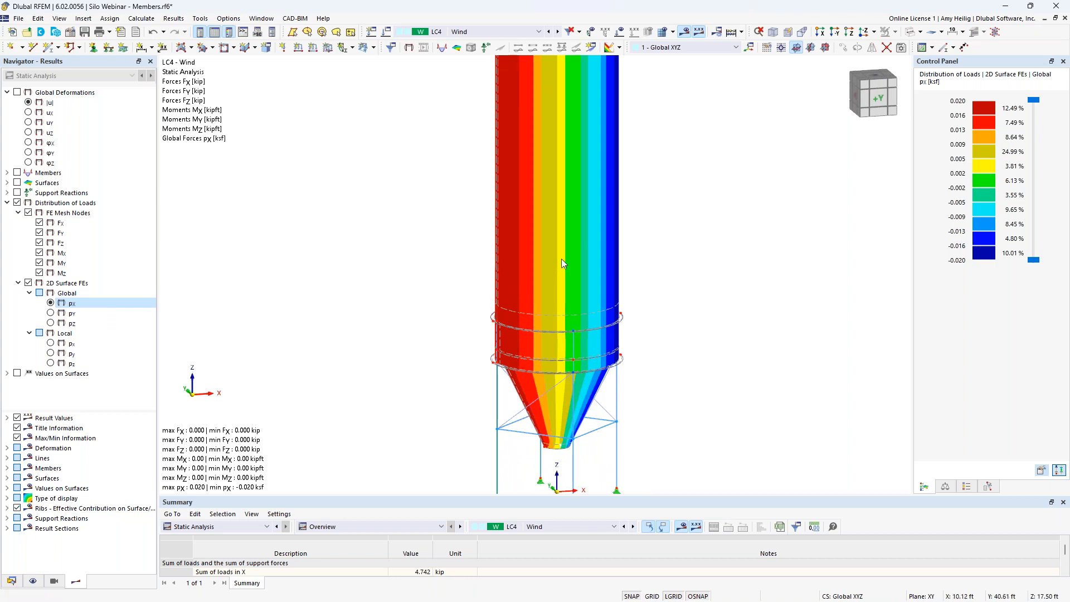
middle_drag(664, 261, 673, 297)
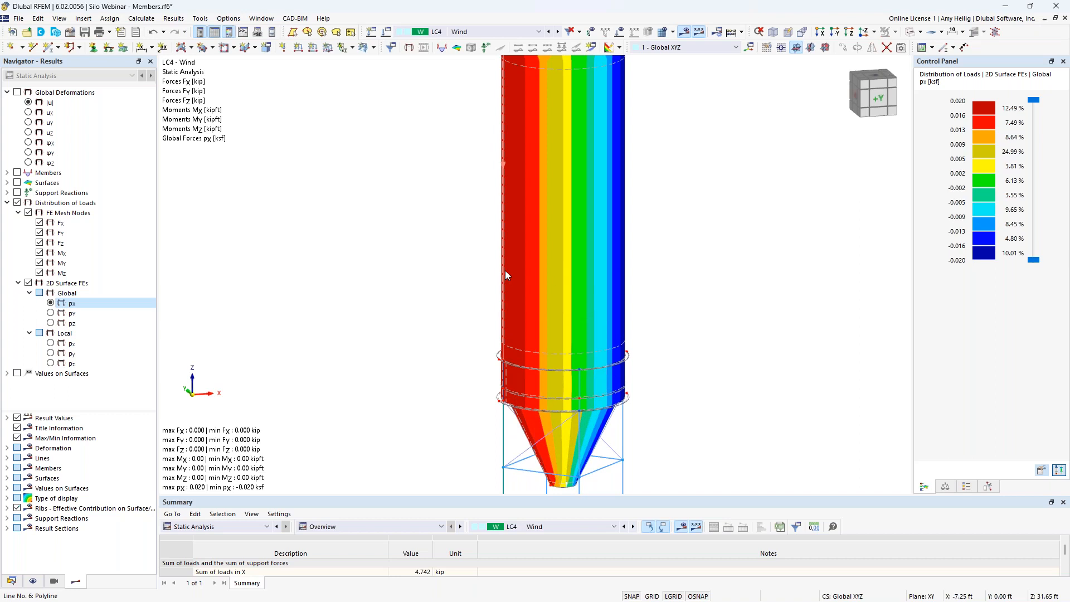
ctrl+middle_drag(662, 296, 624, 291)
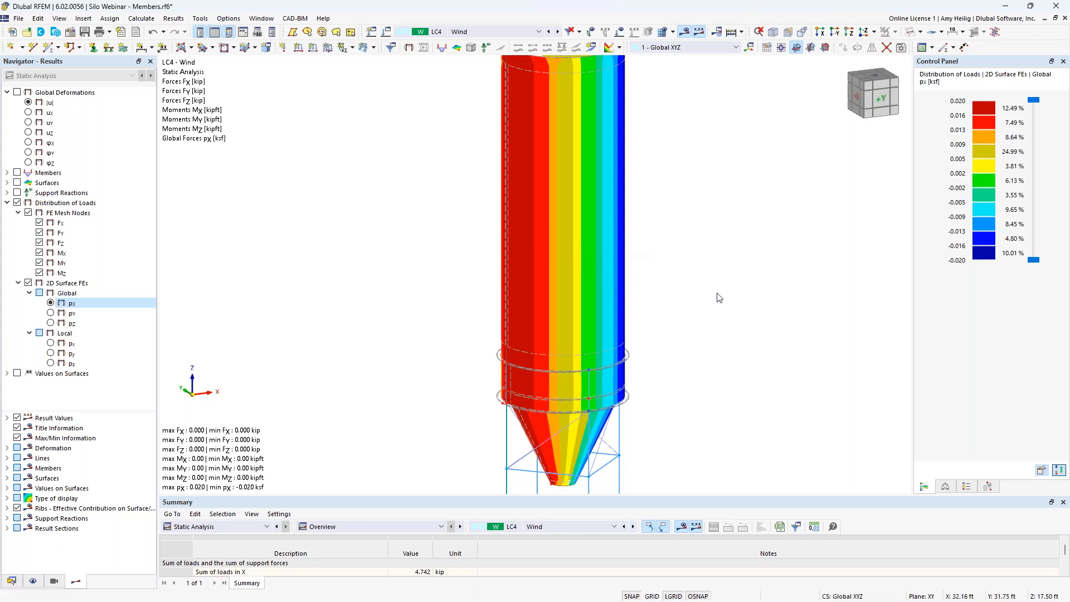
ctrl+middle_drag(702, 294, 650, 293)
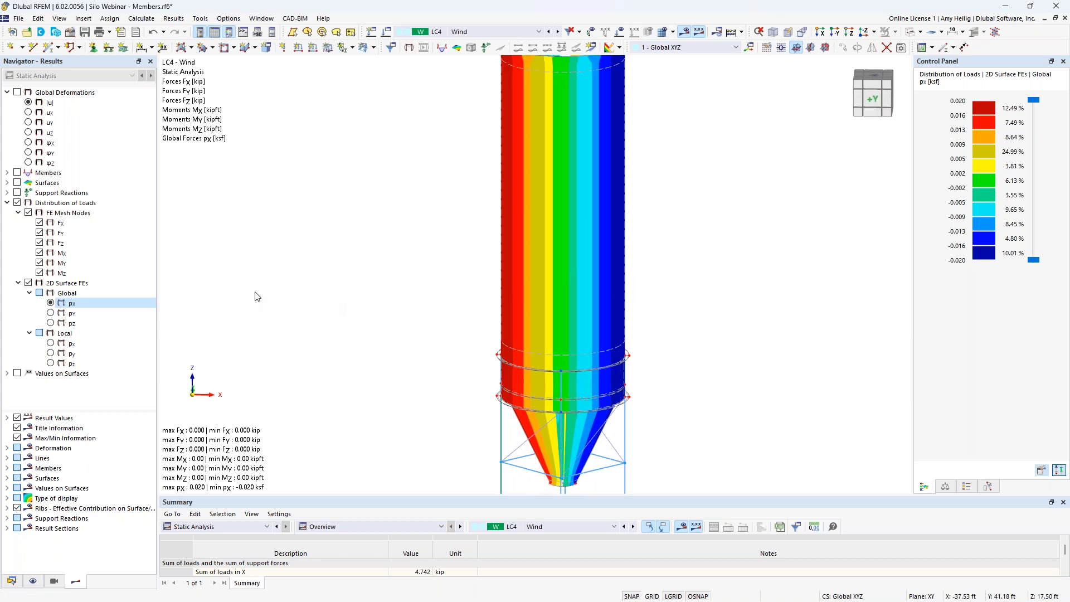
- Inspect the local pz surface load distribution of LC2 Pressure - Horizontal, with the FE mesh node loads hidden
click(508, 33)
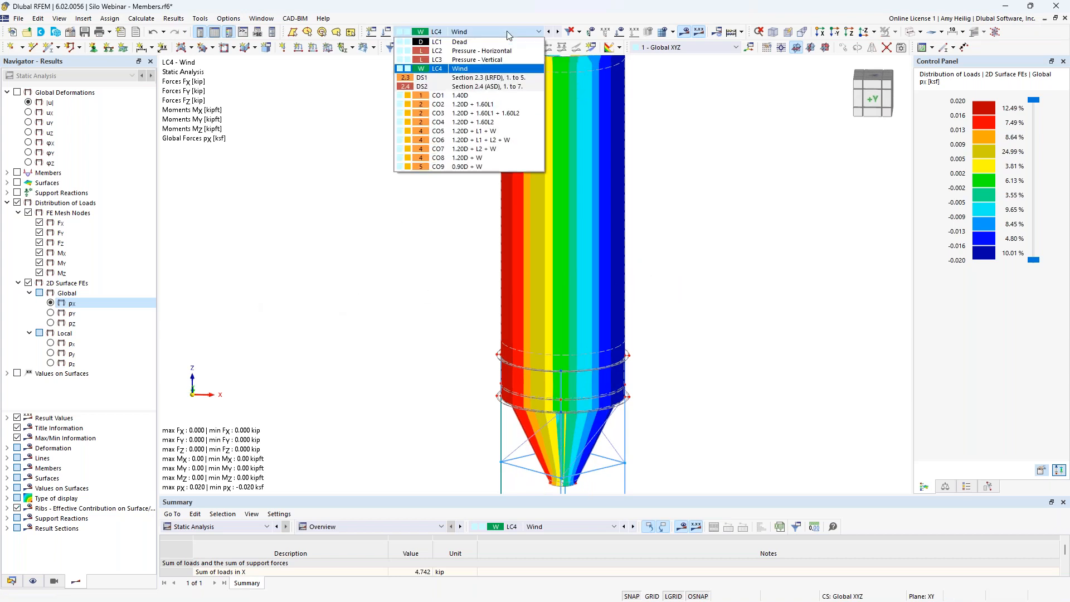
click(479, 51)
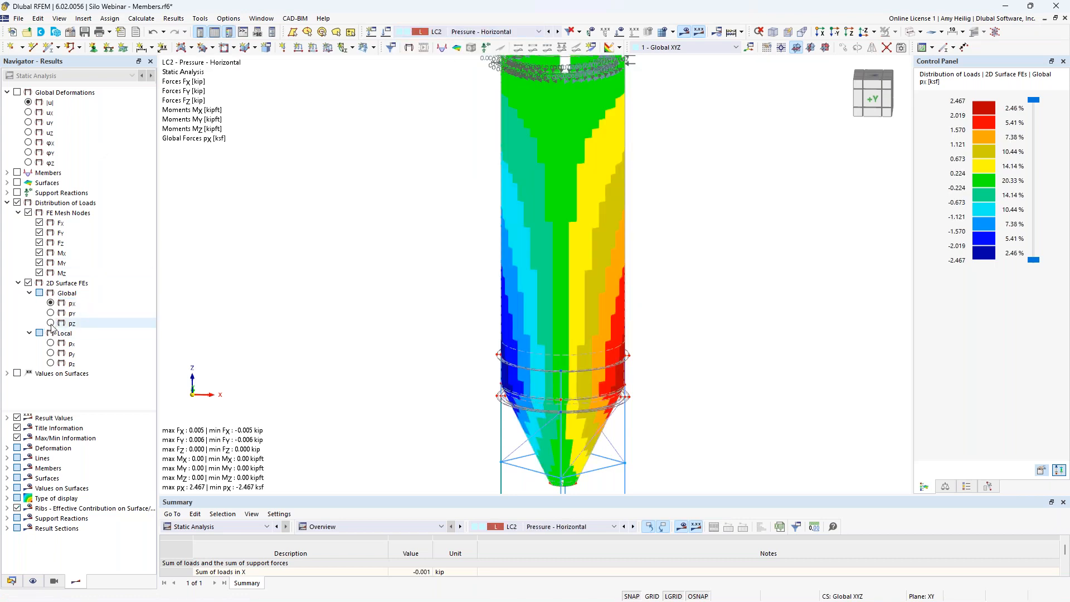
click(50, 363)
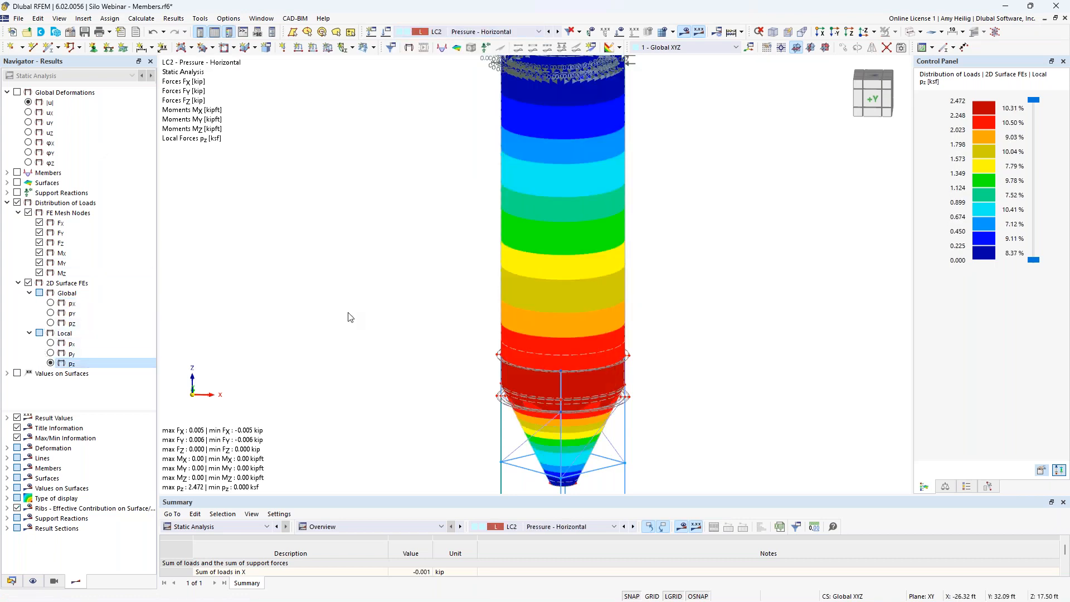
scroll(419, 324, down, 1)
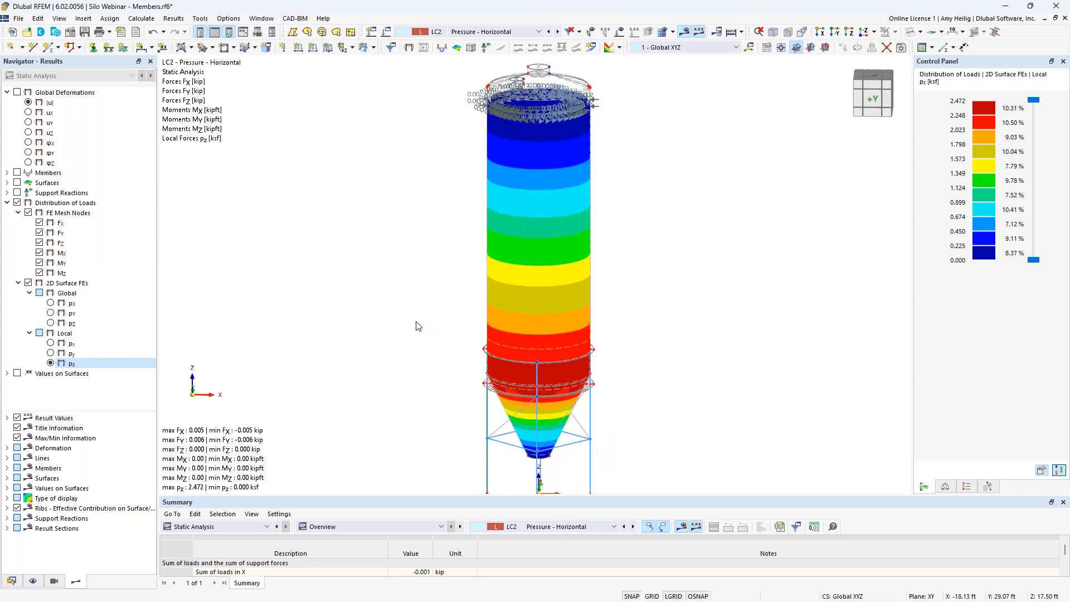
click(27, 213)
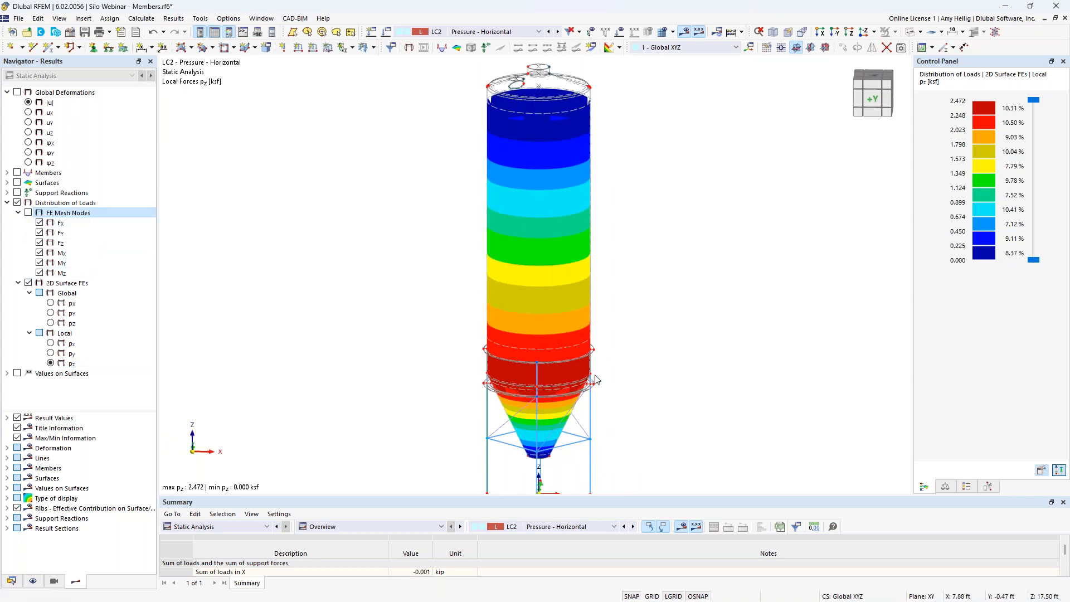
ctrl+middle_drag(599, 365, 603, 343)
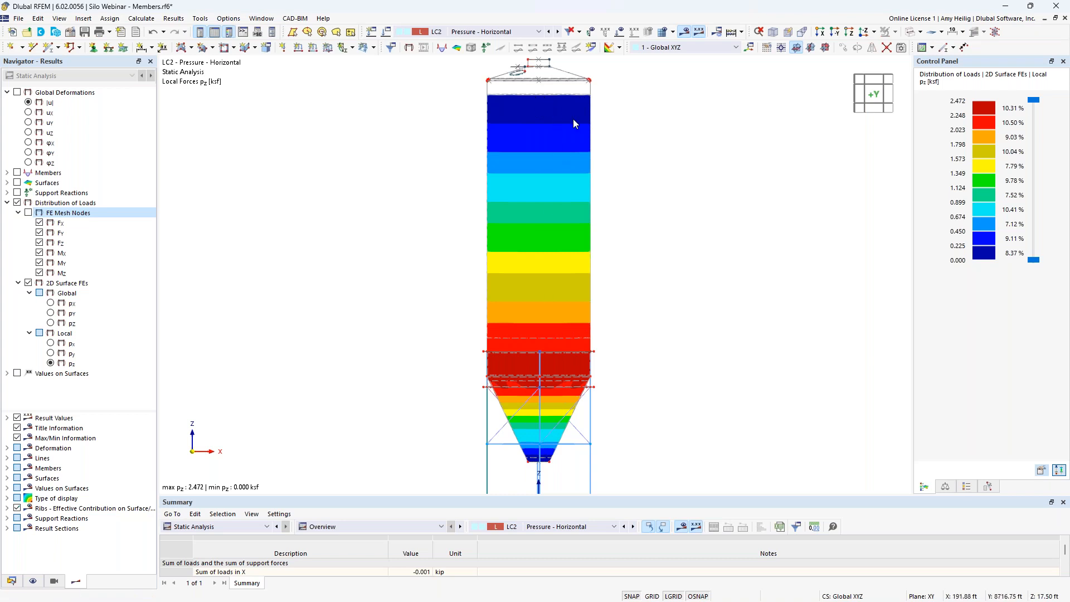
ctrl+middle_drag(635, 162, 661, 184)
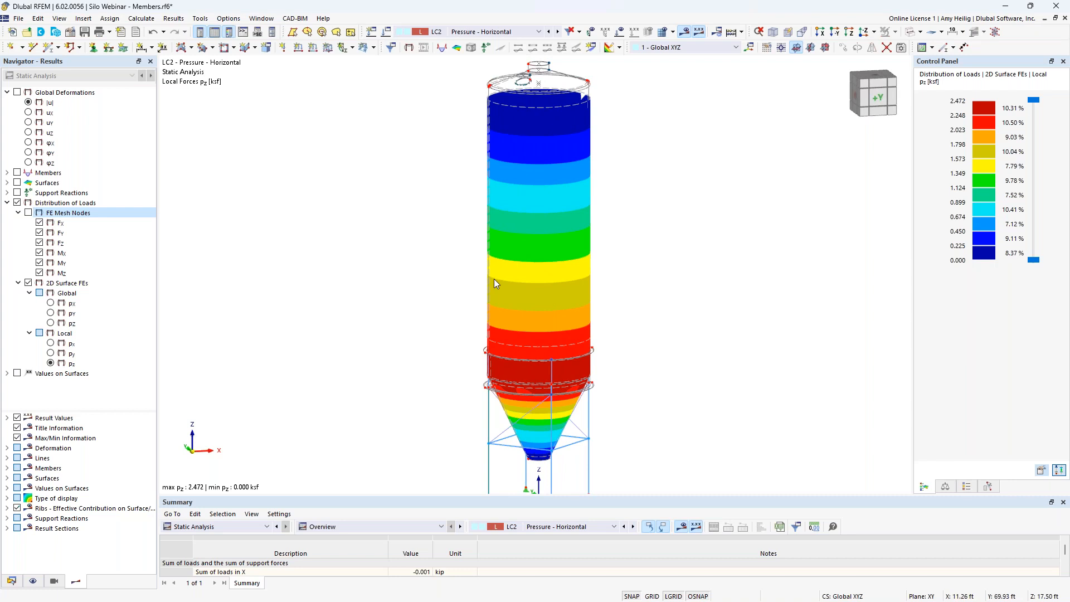
- Turn off the distribution of loads and display the axial forces N in the silo's supporting members for LC2
click(6, 203)
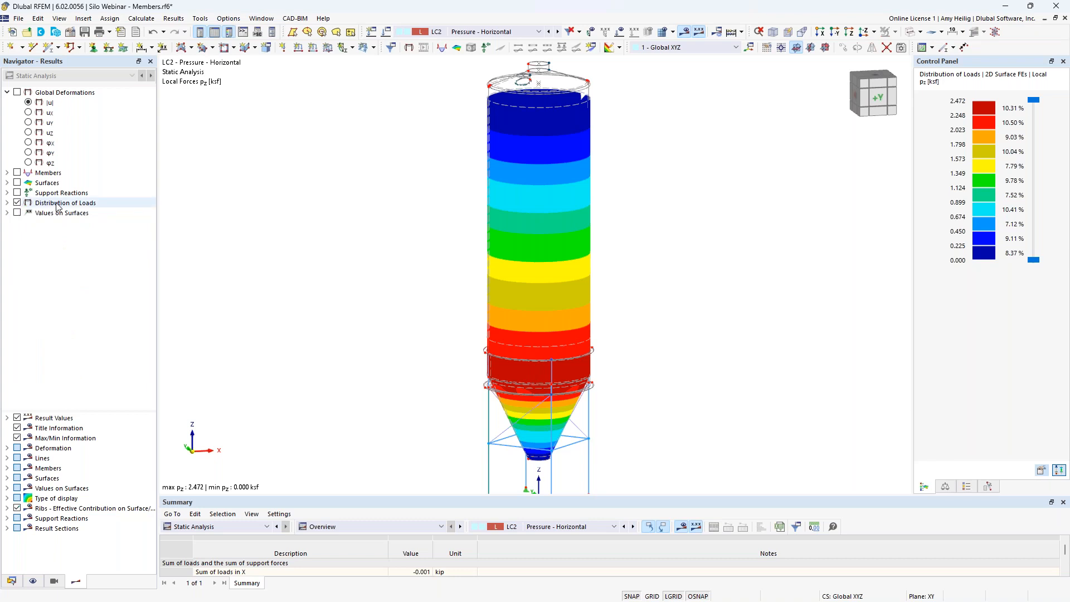
click(7, 173)
click(18, 173)
middle_drag(404, 321, 415, 265)
click(17, 303)
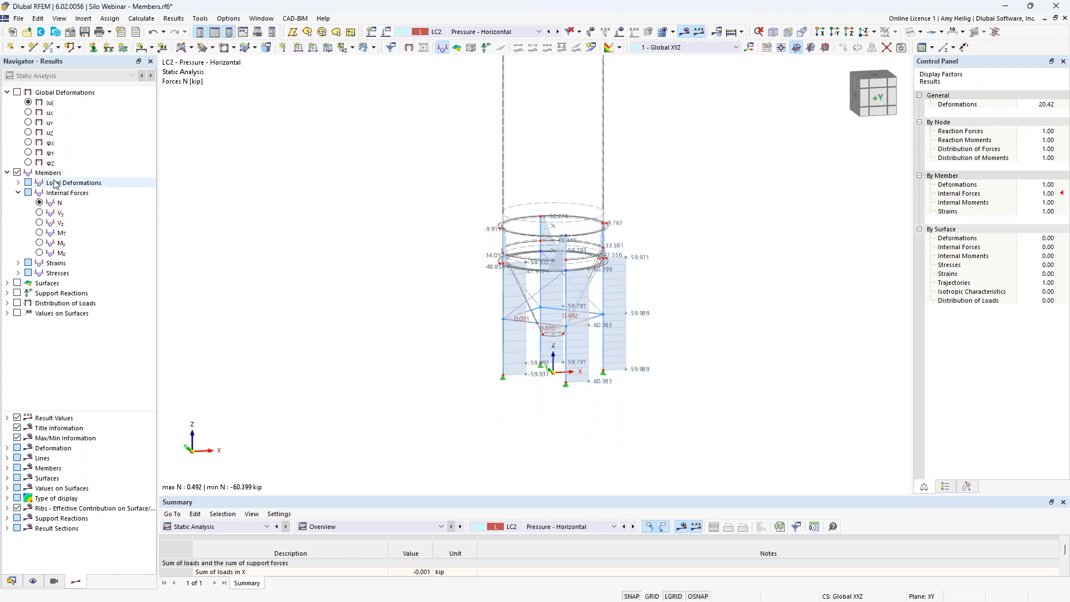
scroll(565, 301, up, 3)
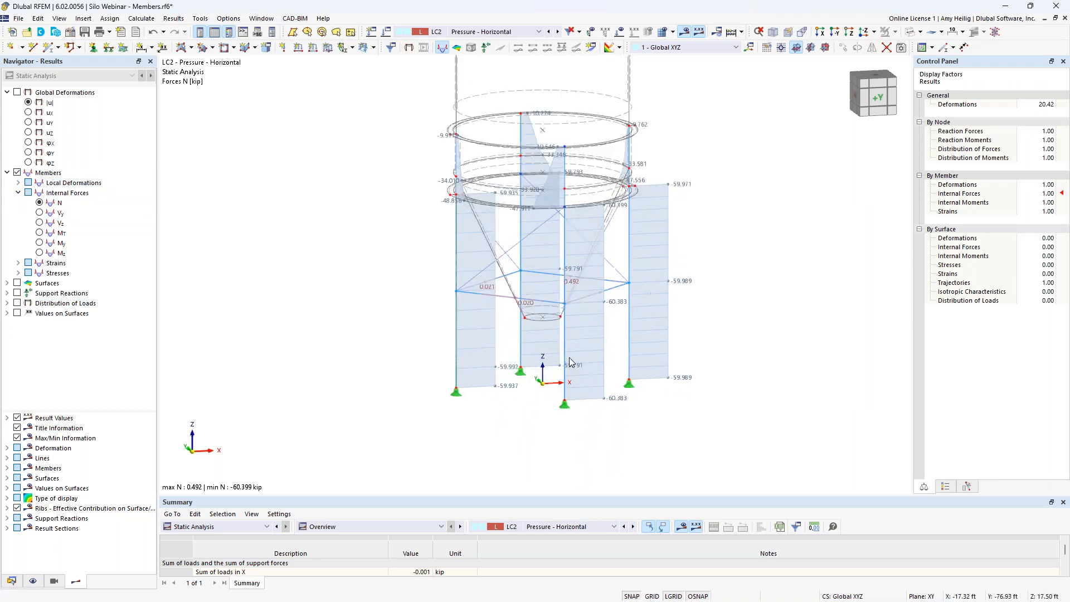
- Review the member shear forces Vz and bending moments My and Mz for LC2
click(39, 223)
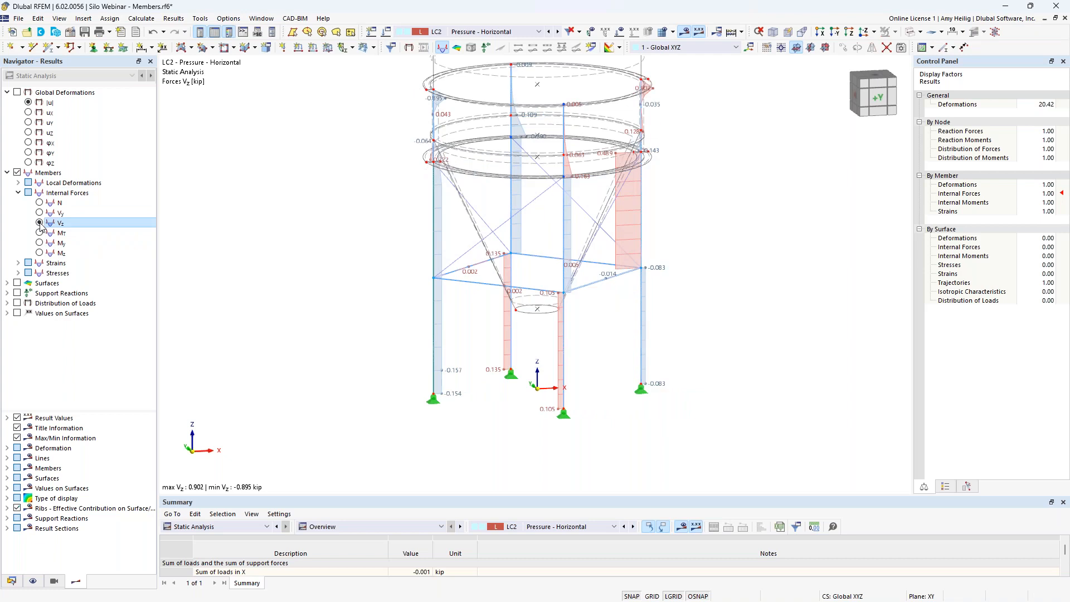
click(39, 243)
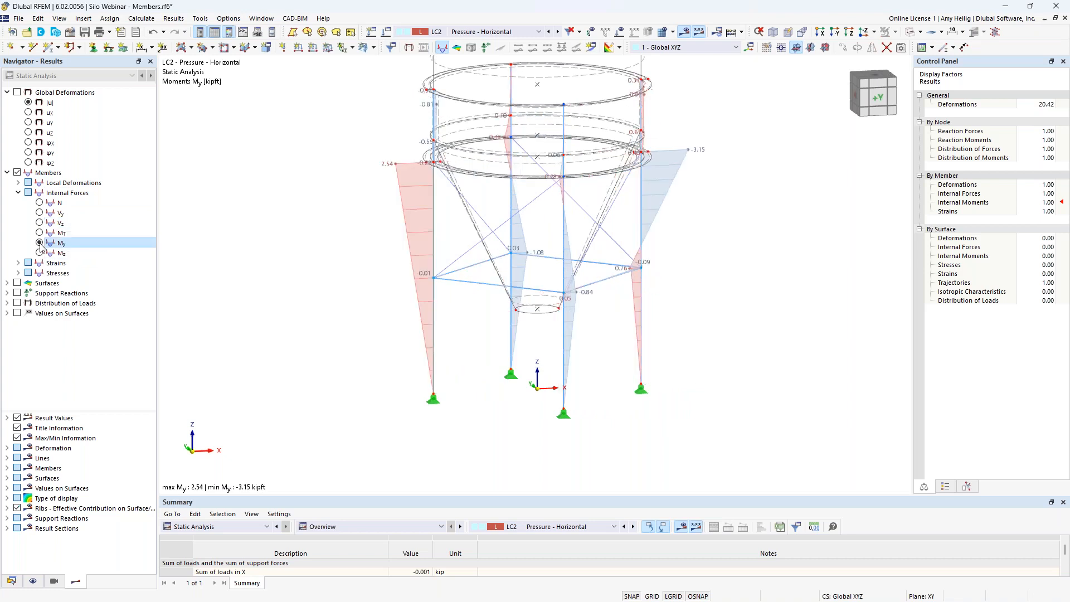
click(39, 253)
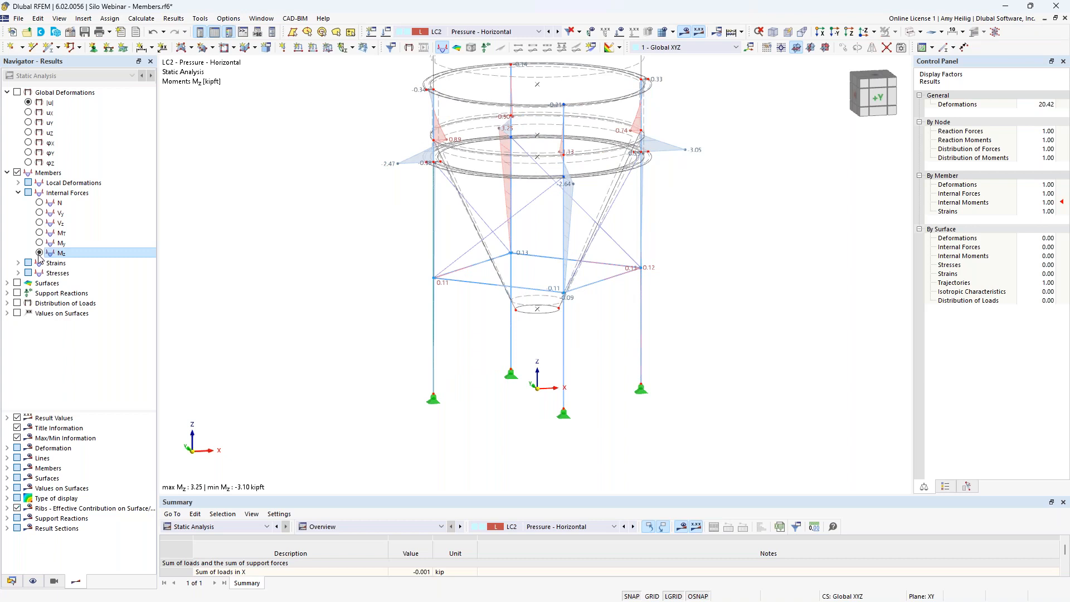
- Display the member axial forces N for load combination CO3 (1.20D + 1.60L1 + 1.60L2) and enlarge the results summary table
click(520, 33)
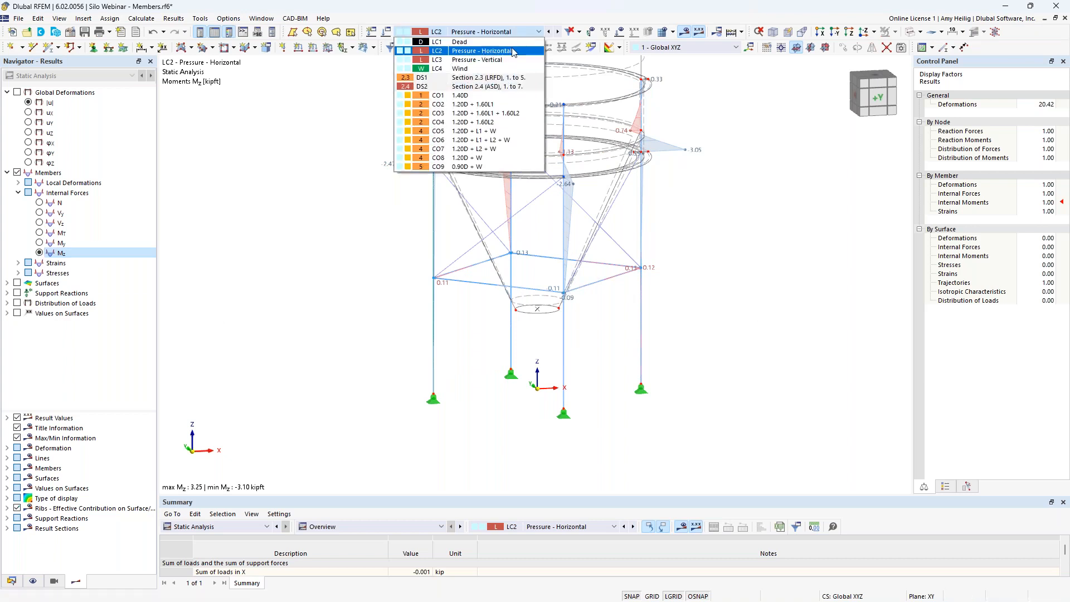
click(503, 116)
click(39, 202)
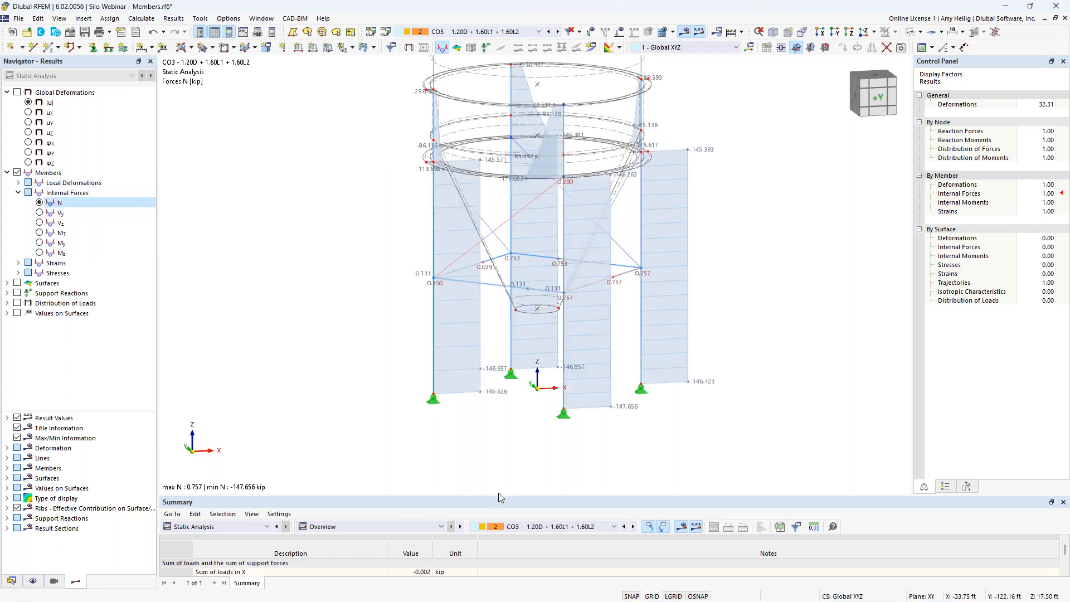
drag(499, 497, 505, 393)
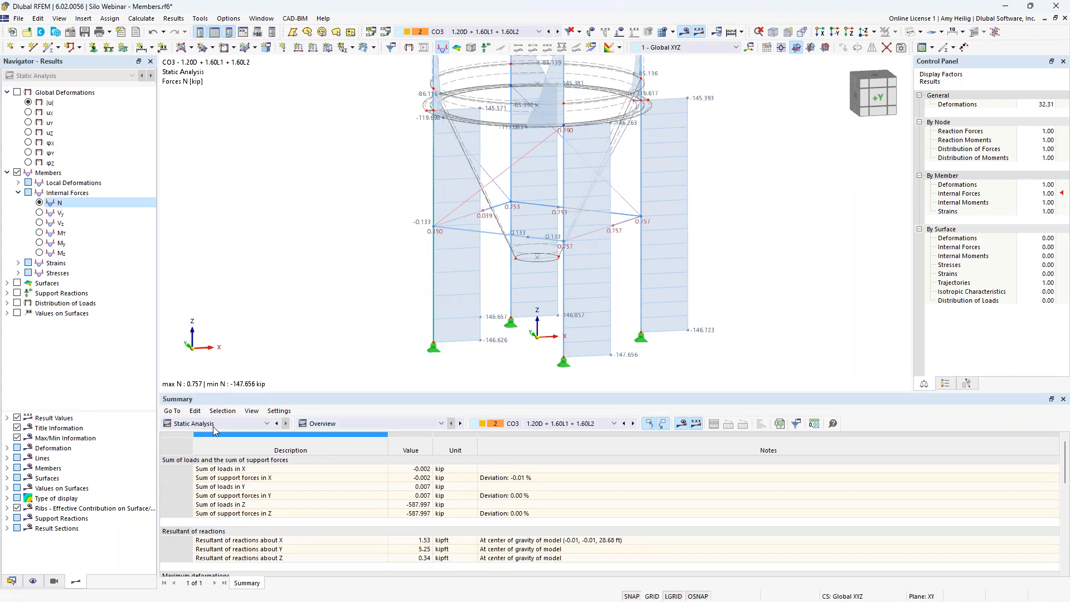
- List the results by member for CO3, showing the member internal forces table, and reduce the table's height
click(315, 427)
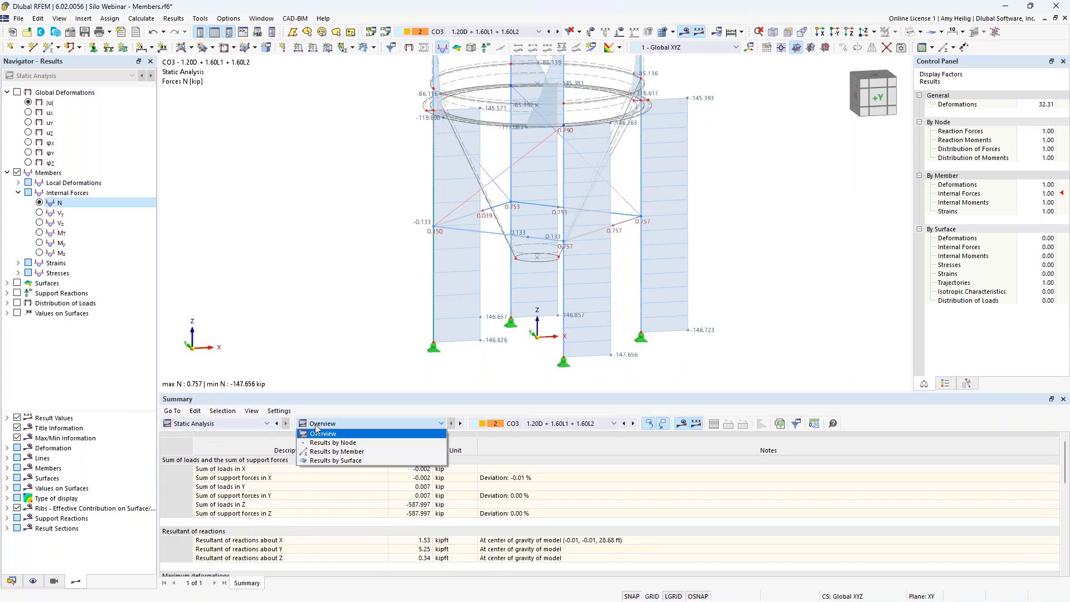
click(327, 453)
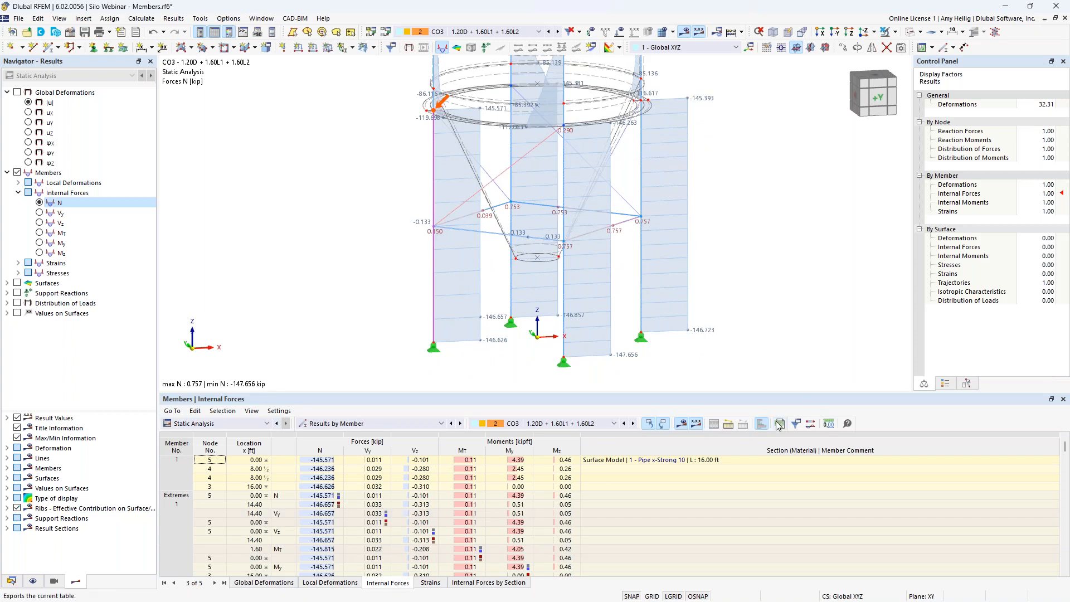
drag(726, 392, 719, 466)
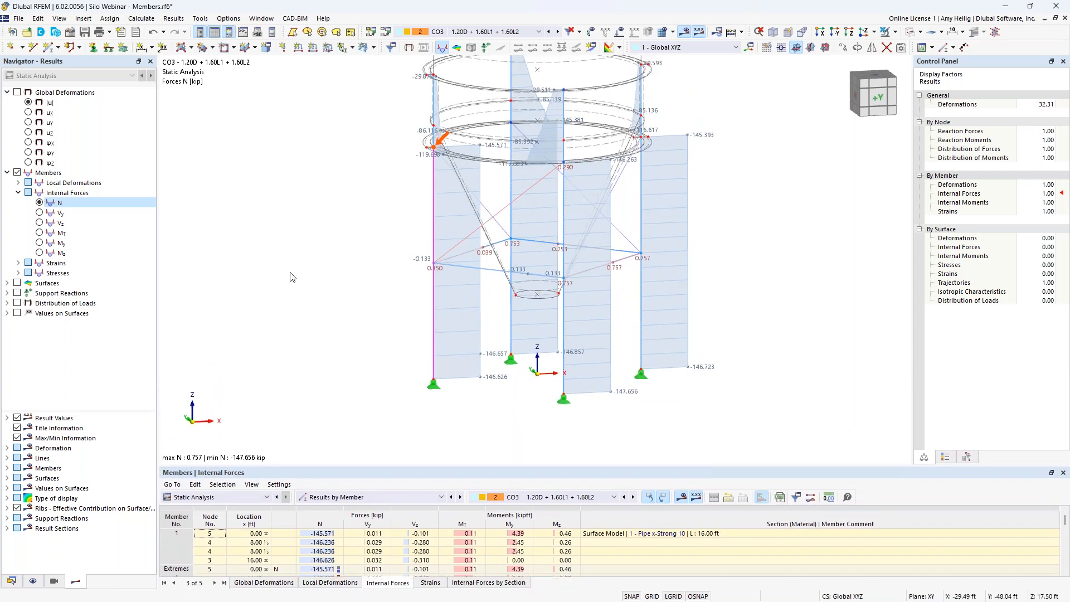
- Turn off the member results and display the maximum equivalent von Mises surface stresses for CO3 with their colour scale
click(7, 173)
click(17, 173)
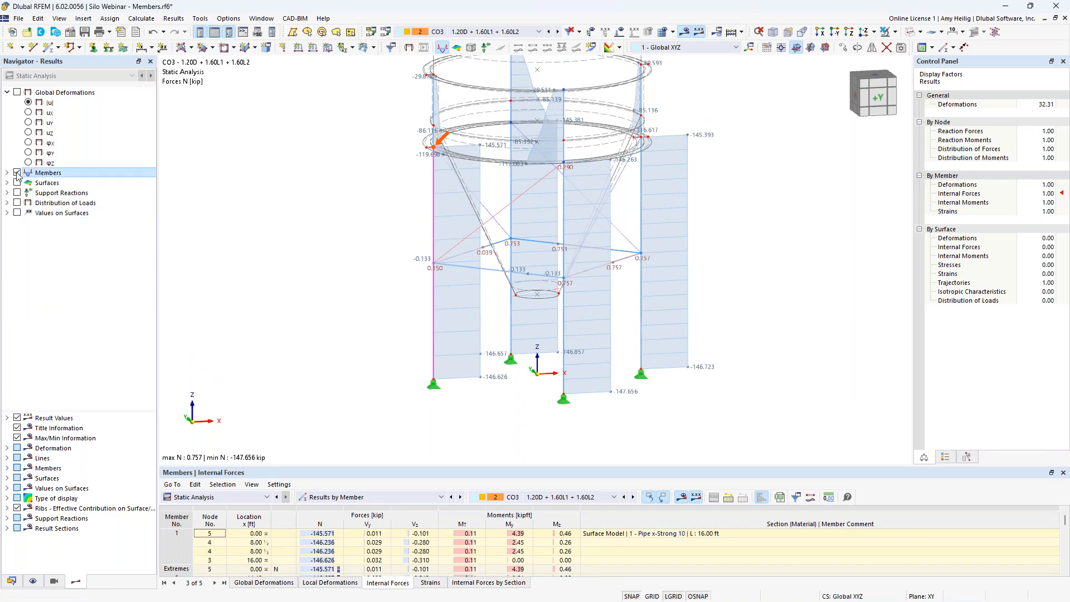
click(7, 183)
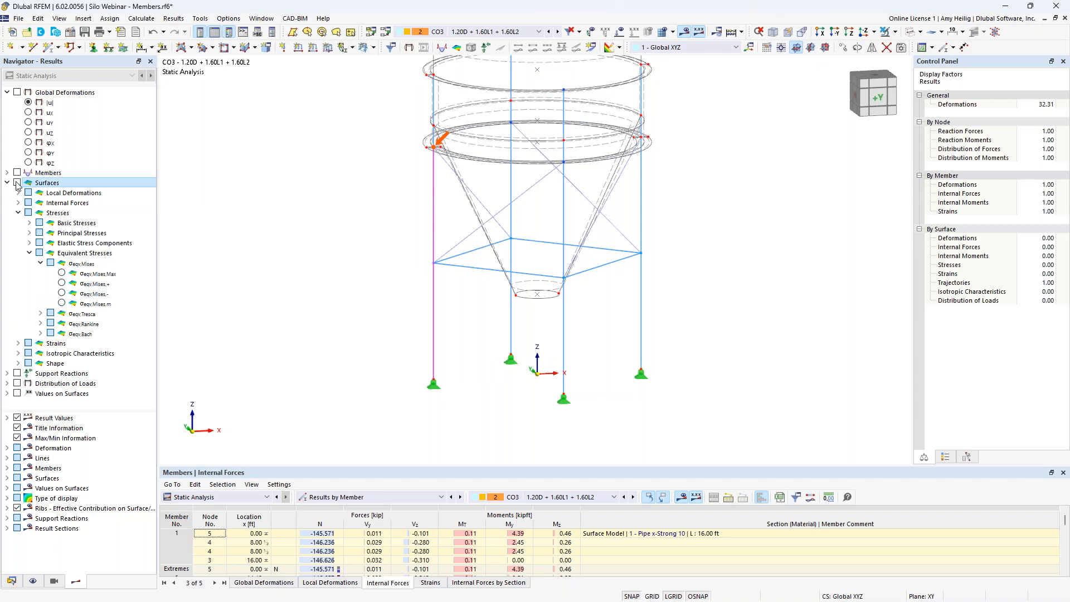
click(18, 183)
scroll(446, 229, down, 4)
middle_drag(445, 228, 481, 391)
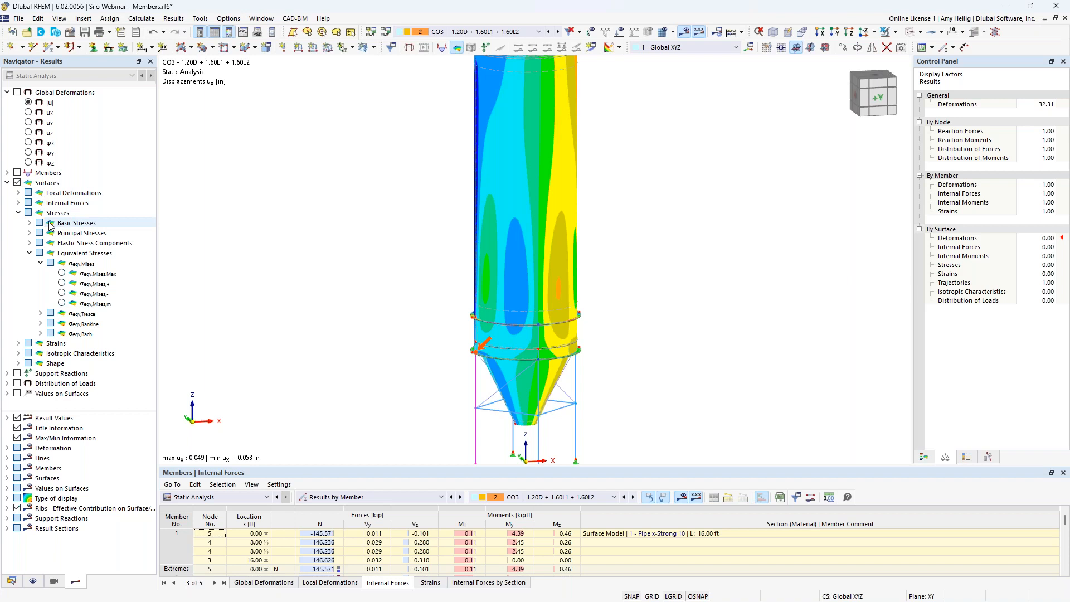
click(62, 274)
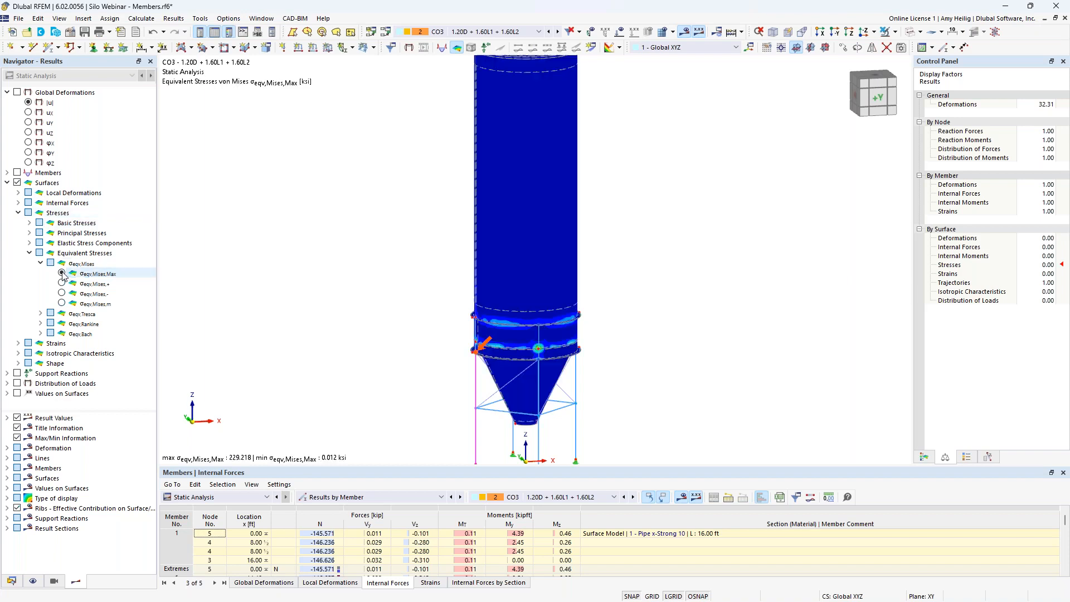
middle_drag(365, 291, 401, 250)
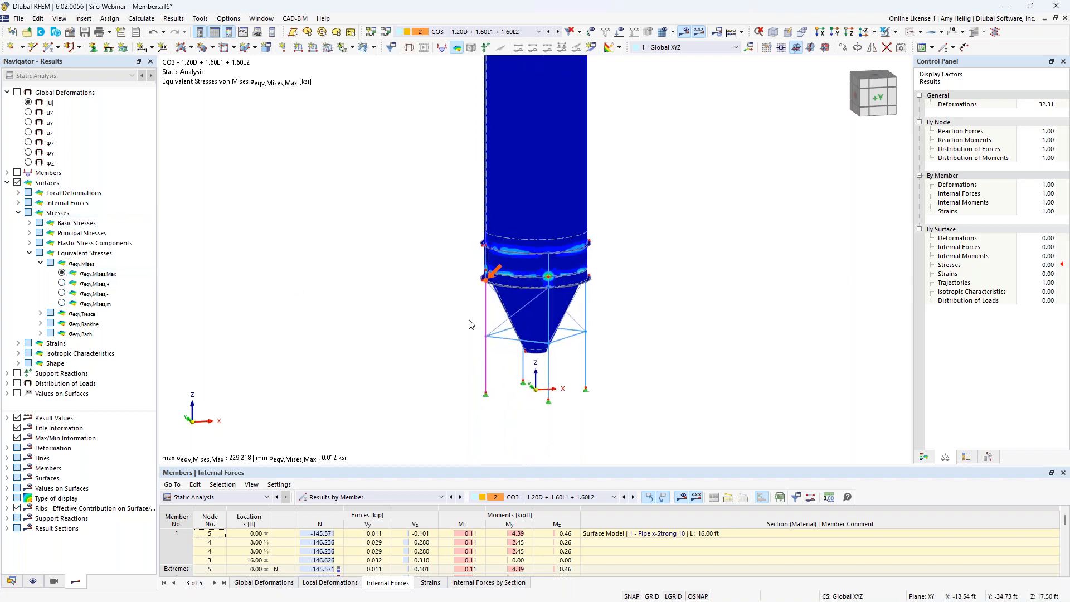
click(923, 458)
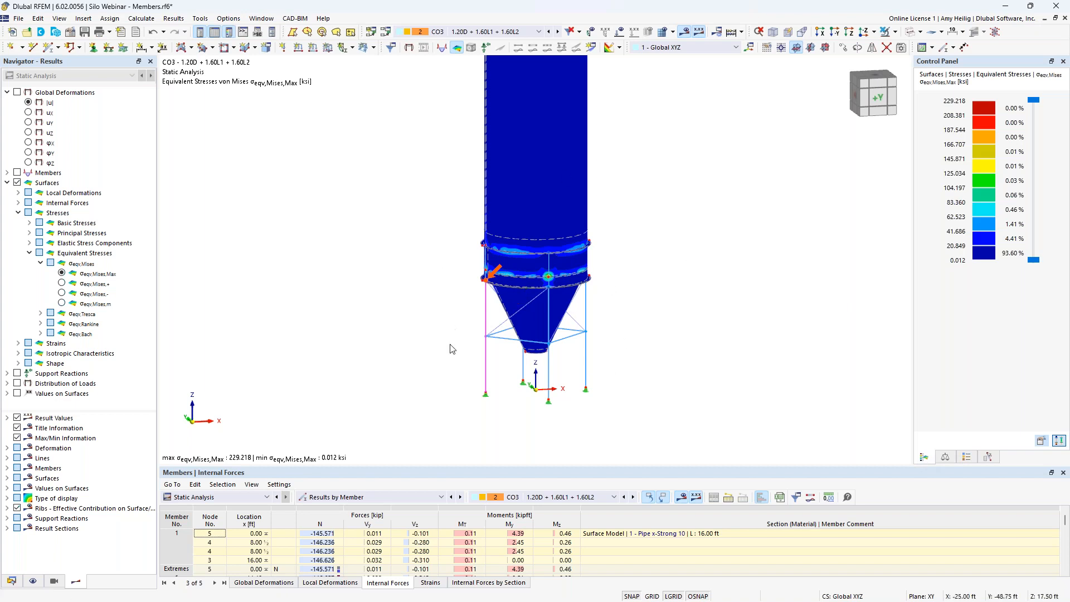
scroll(484, 328, up, 3)
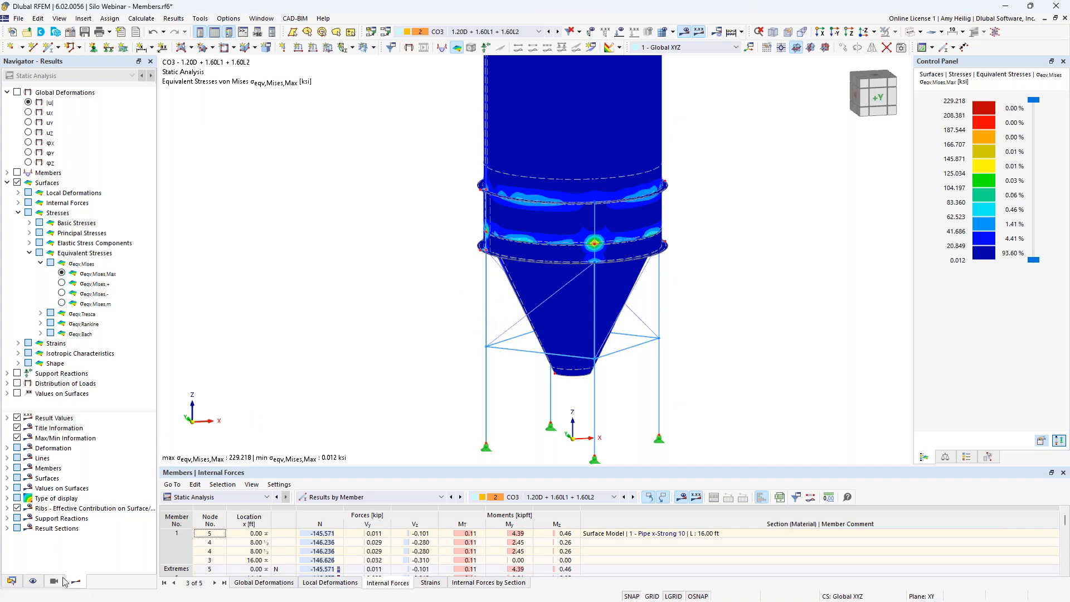
- Turn on the Surface Model display for members and isolate the surface-model column to inspect the von Mises stresses at its upper end
click(33, 581)
scroll(55, 219, up, 9)
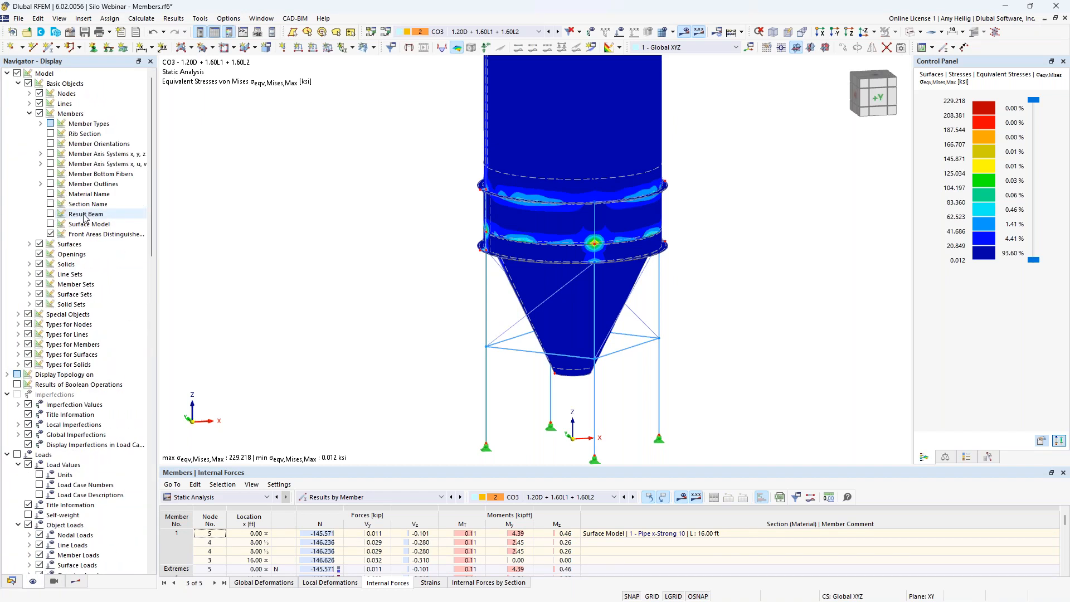
click(50, 224)
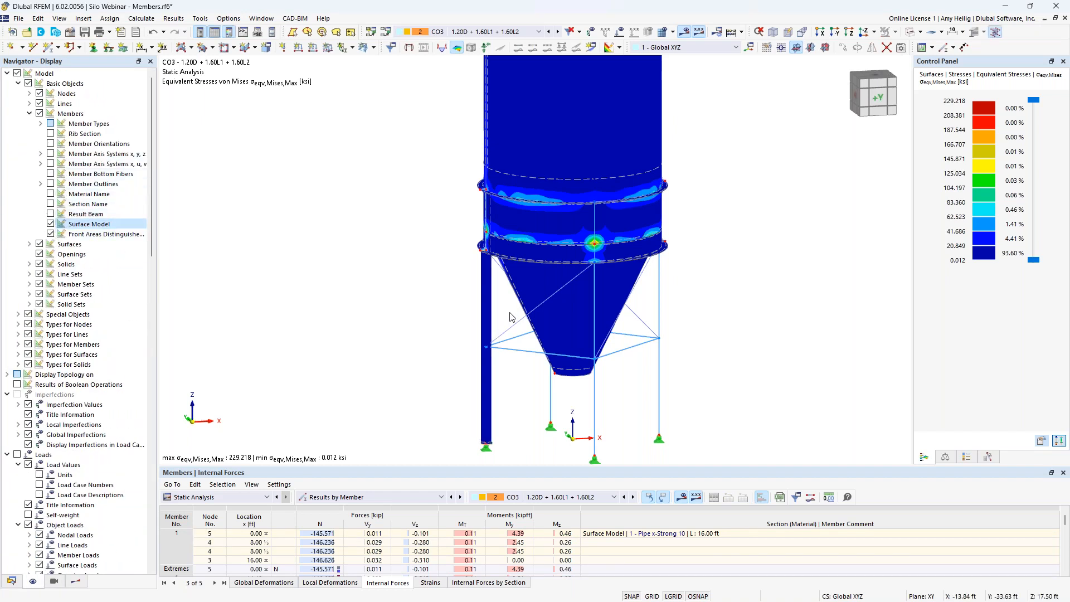
click(896, 32)
click(894, 45)
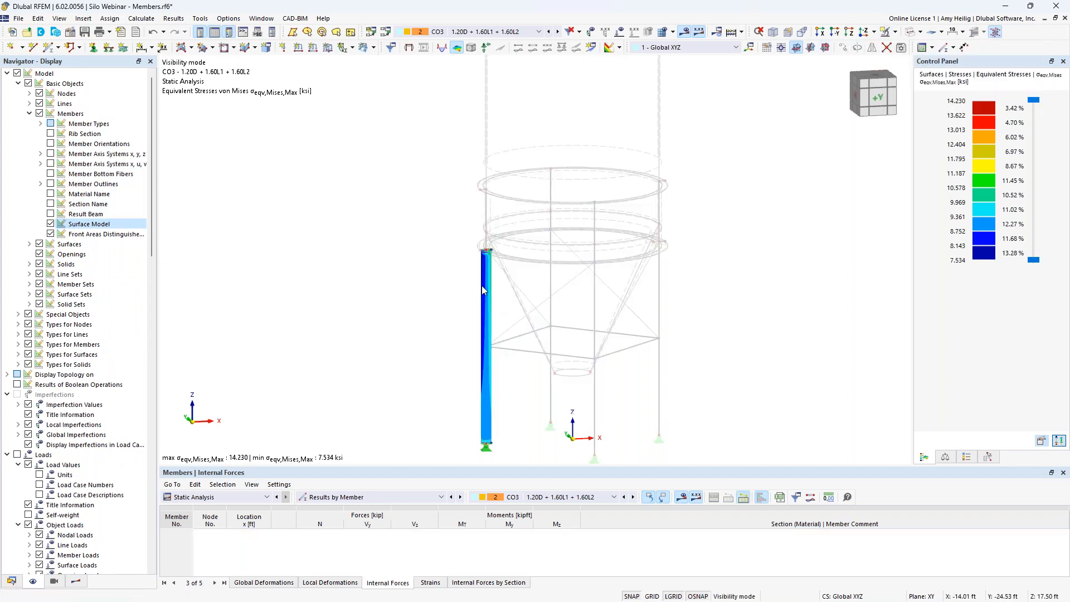
scroll(487, 273, up, 5)
scroll(497, 242, up, 5)
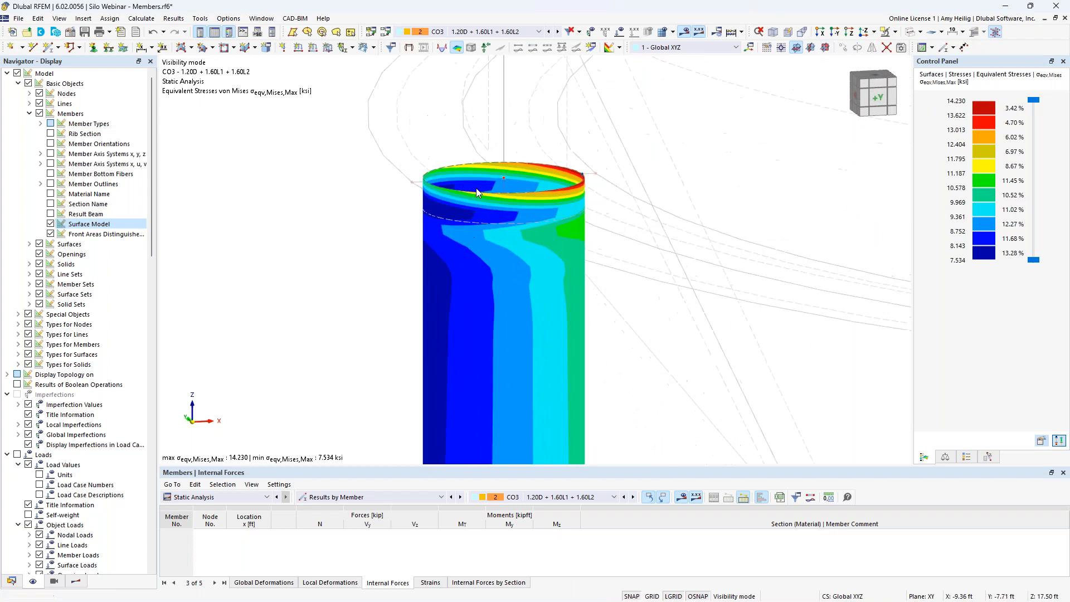
scroll(523, 275, down, 2)
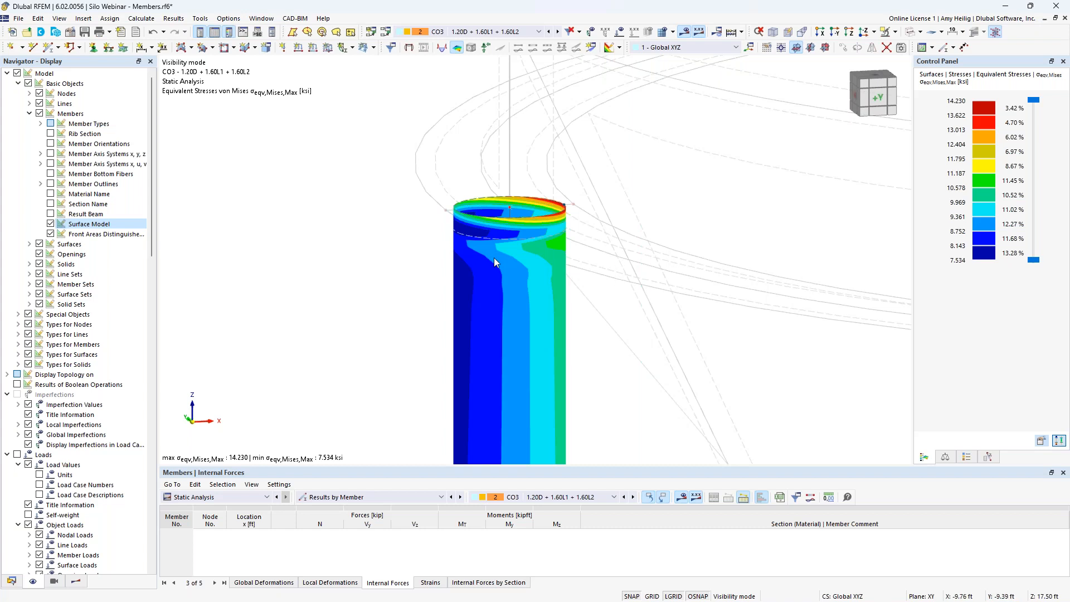
scroll(494, 258, down, 1)
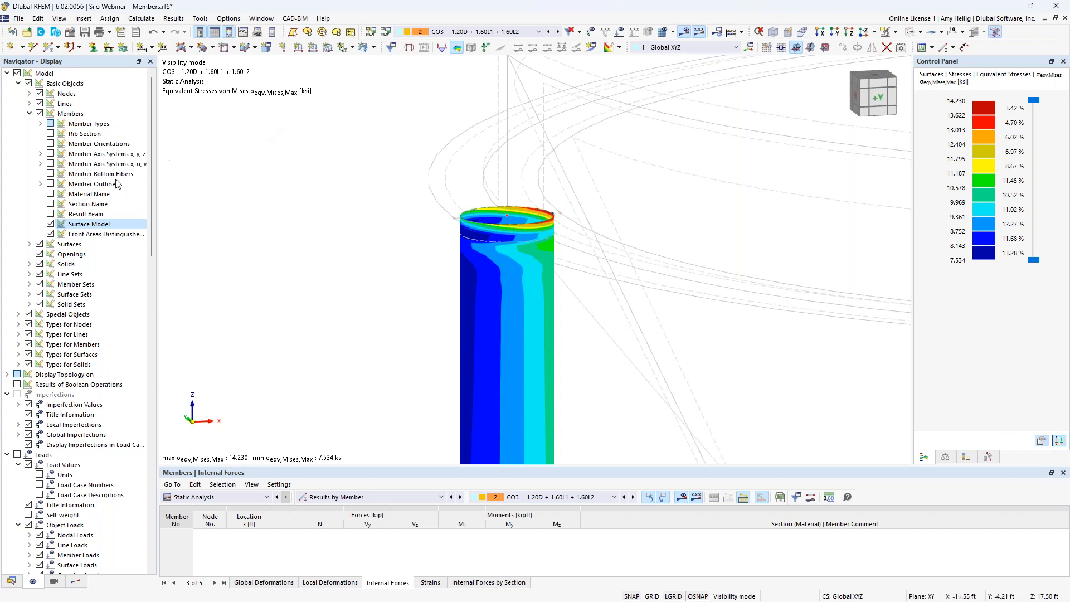
- Turn off the Surface Model member display and cancel visibility mode to show the whole silo's stresses again
click(51, 226)
scroll(569, 231, down, 5)
scroll(517, 325, down, 2)
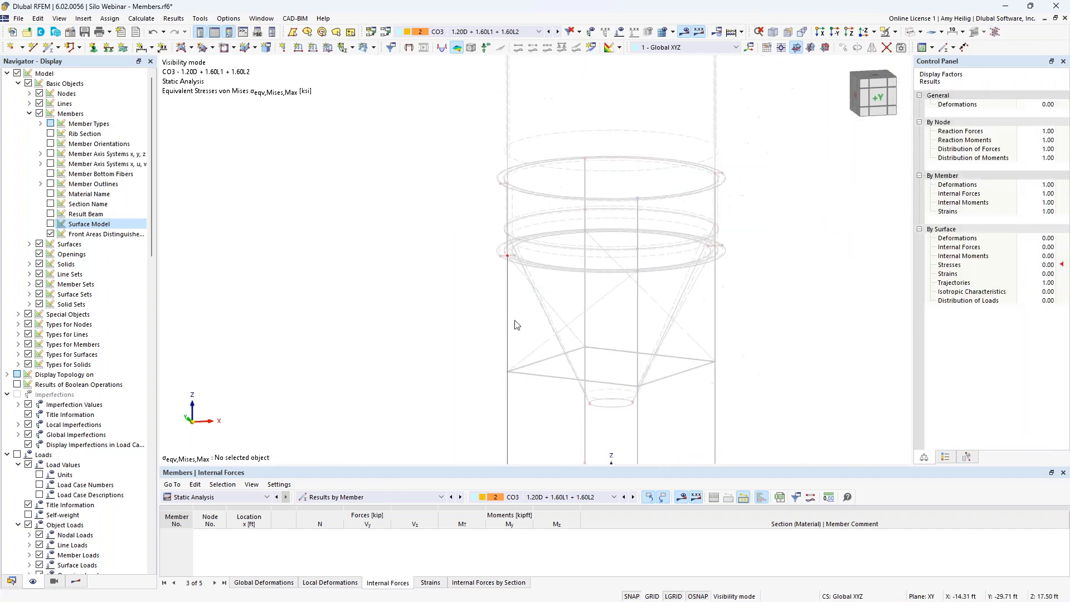
click(896, 33)
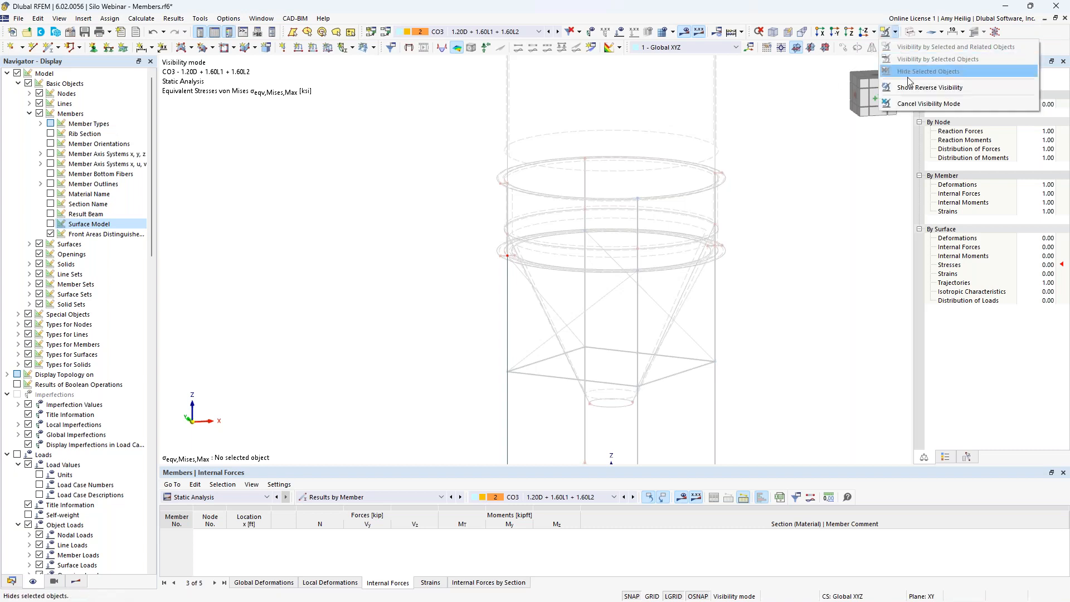
click(909, 104)
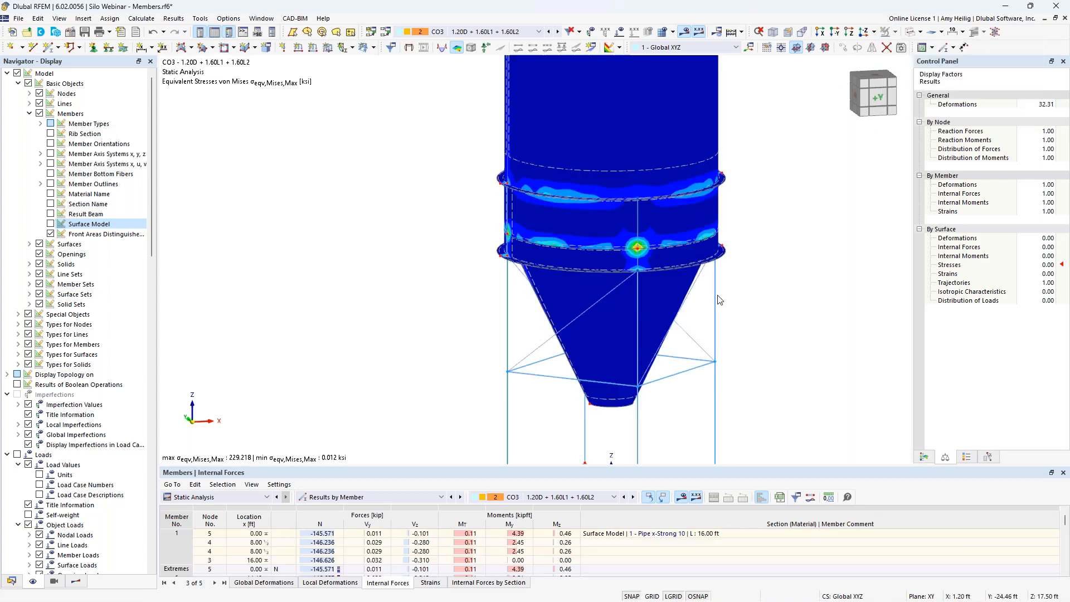
middle_drag(775, 304, 674, 292)
scroll(674, 291, down, 1)
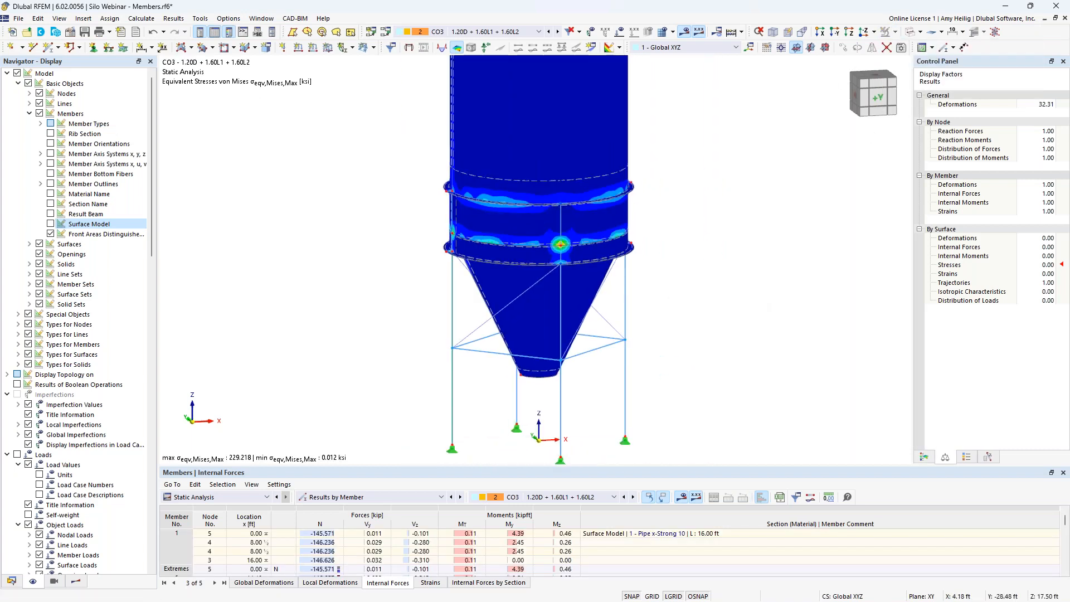
middle_drag(700, 227, 700, 311)
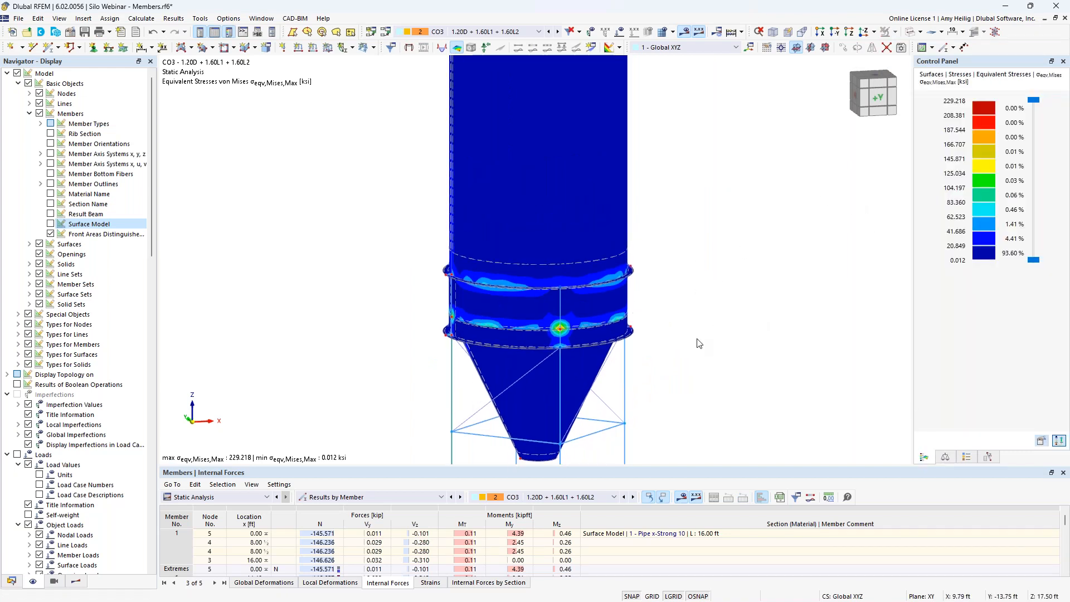
middle_drag(700, 343, 698, 310)
- Set the surface result smoothing to Constant on mesh elements and review the silo's von Mises stresses
click(76, 581)
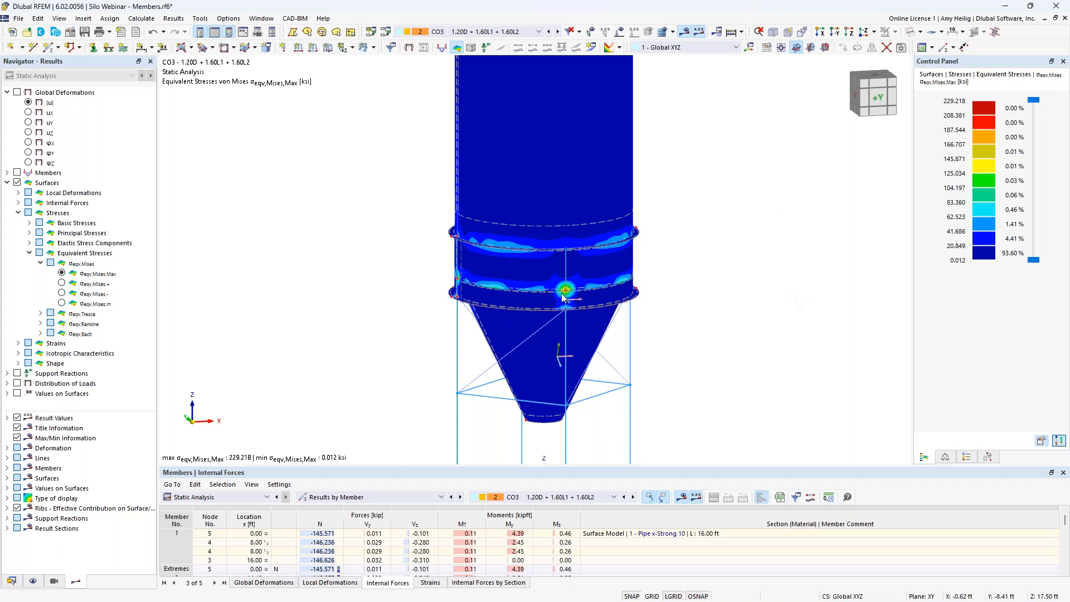
scroll(572, 301, up, 4)
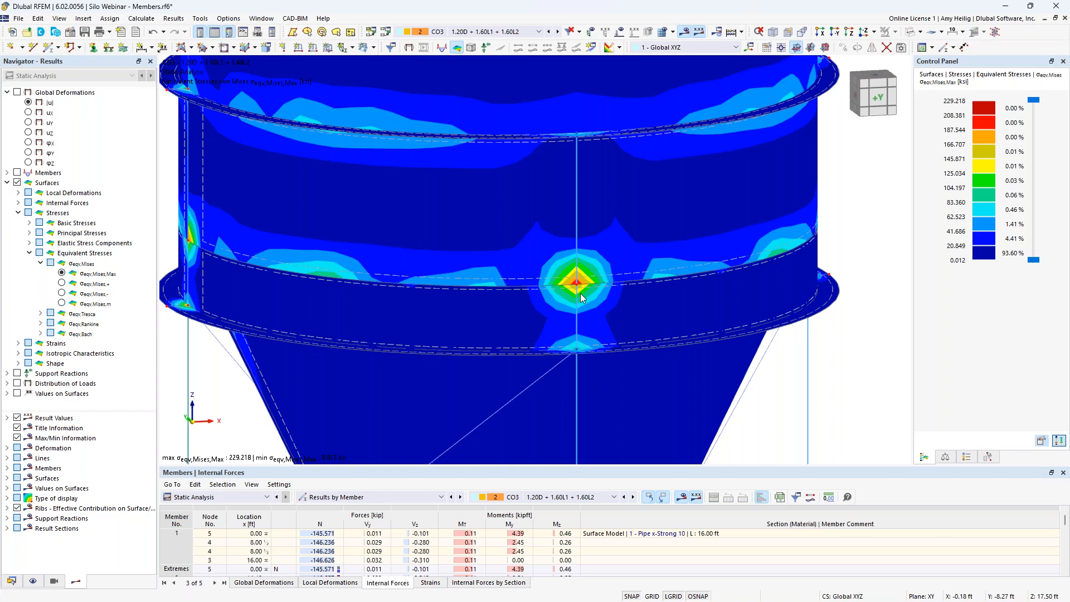
click(143, 20)
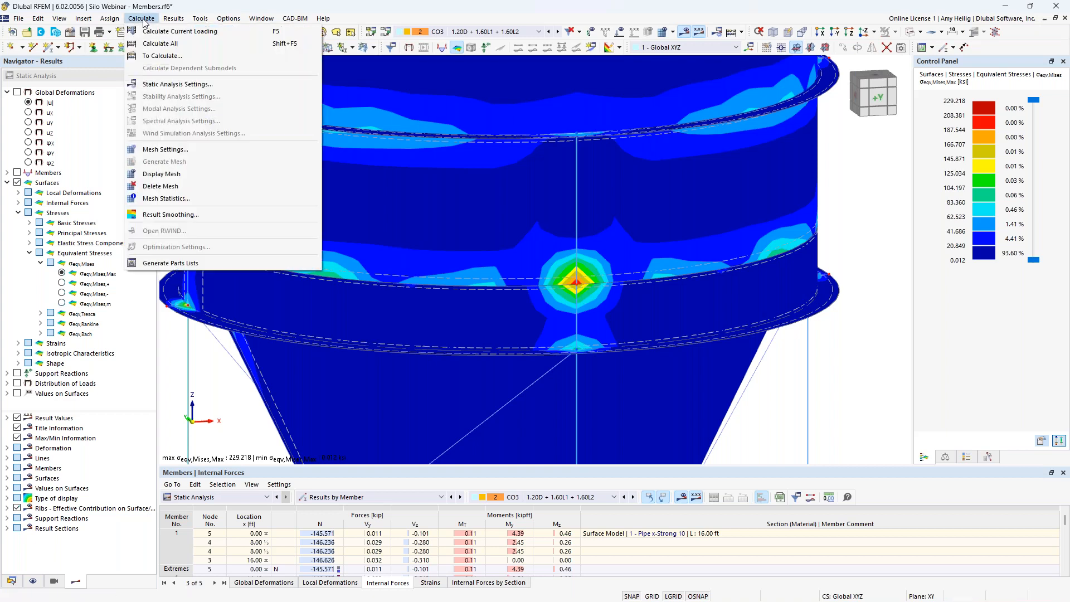
click(180, 216)
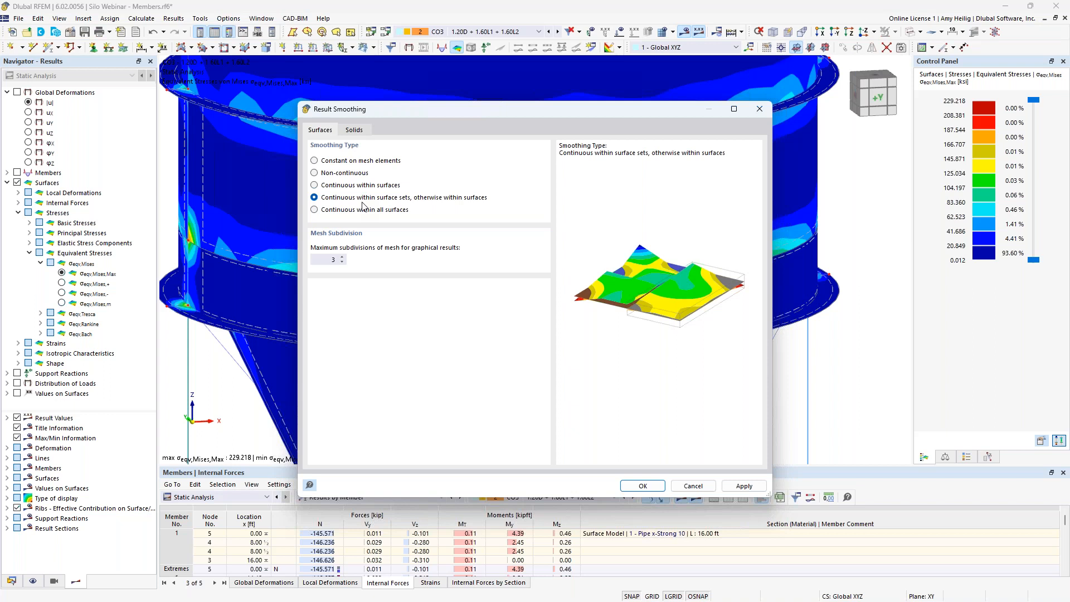
click(316, 162)
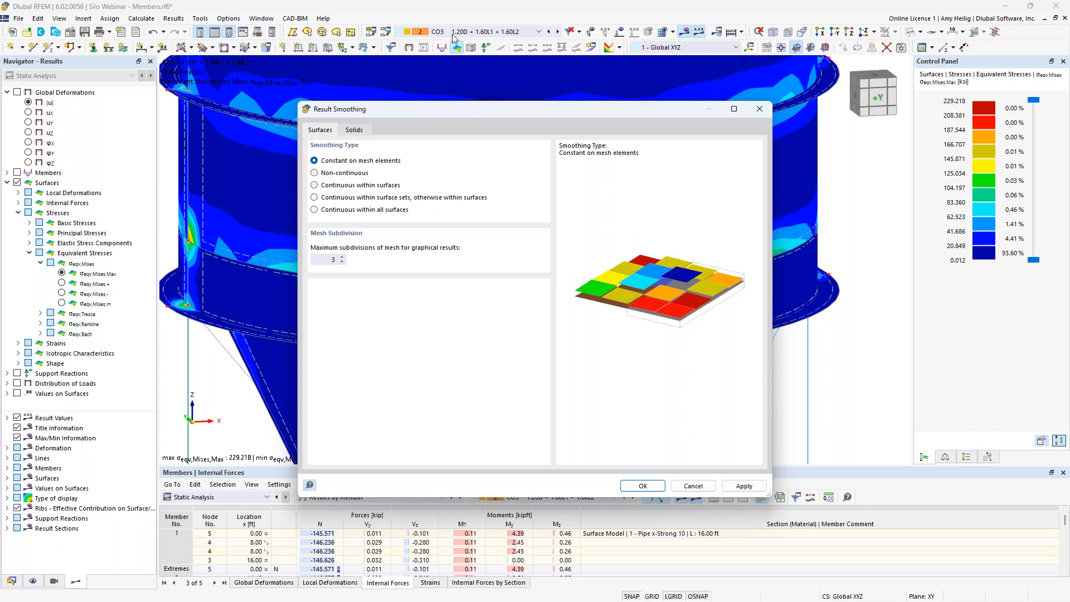
click(644, 486)
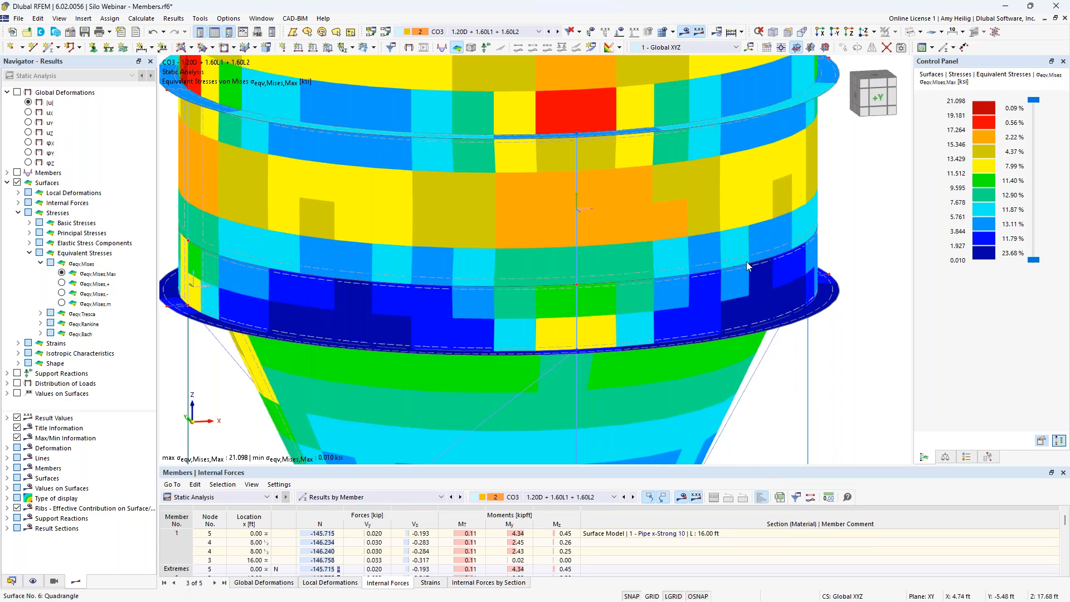
scroll(745, 268, down, 4)
scroll(745, 267, down, 3)
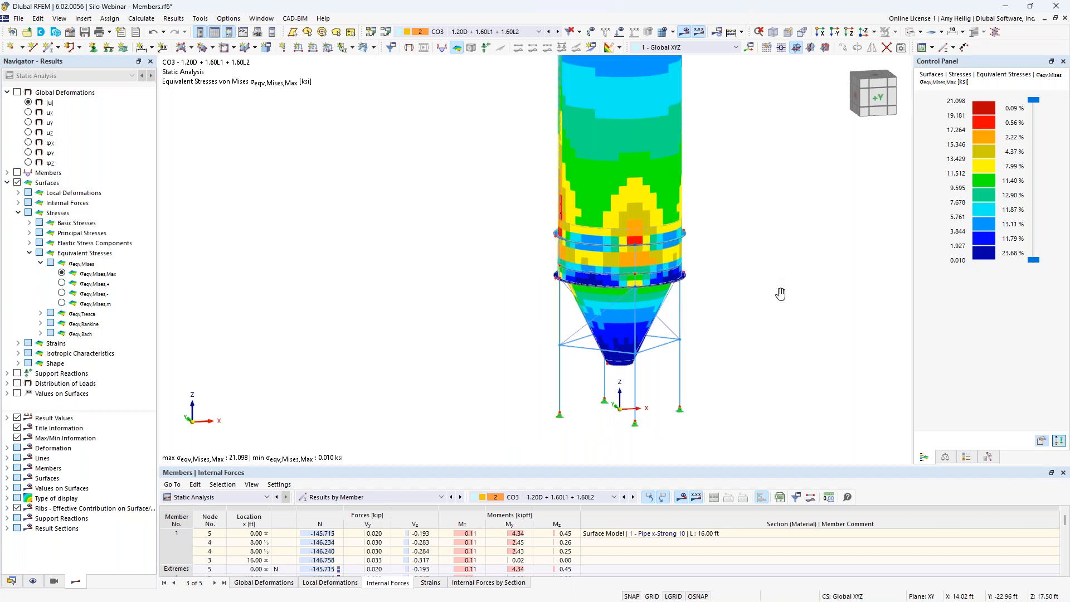
middle_drag(778, 294, 712, 294)
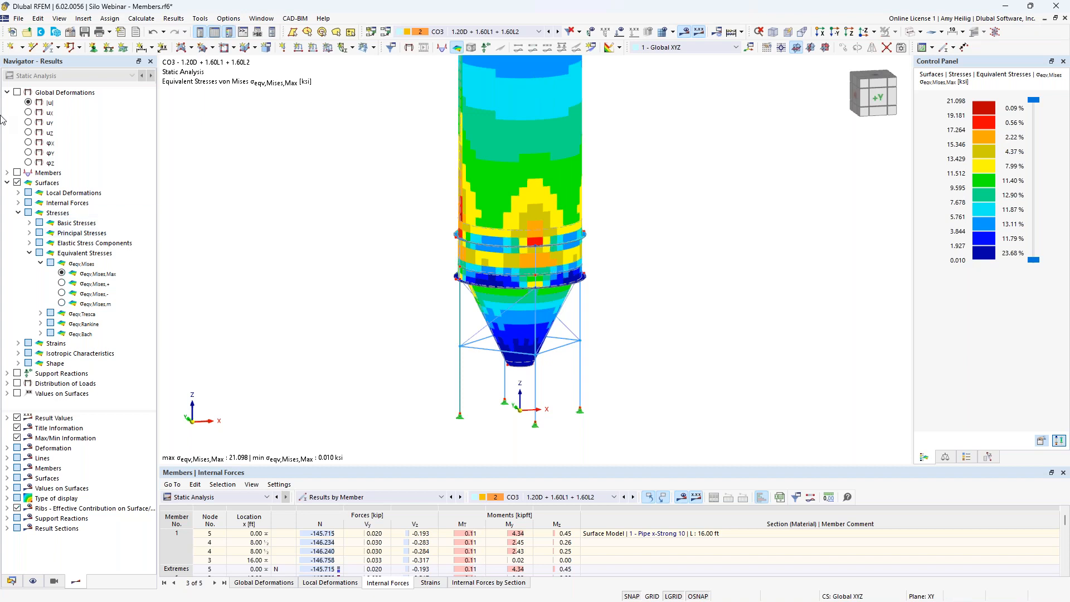
- Activate the Stress-Strain Analysis, Steel Design and Structure Stability add-ons in the base data of the Silo Webinar - Members model
mouse_move(11, 587)
click(11, 581)
right_click(85, 94)
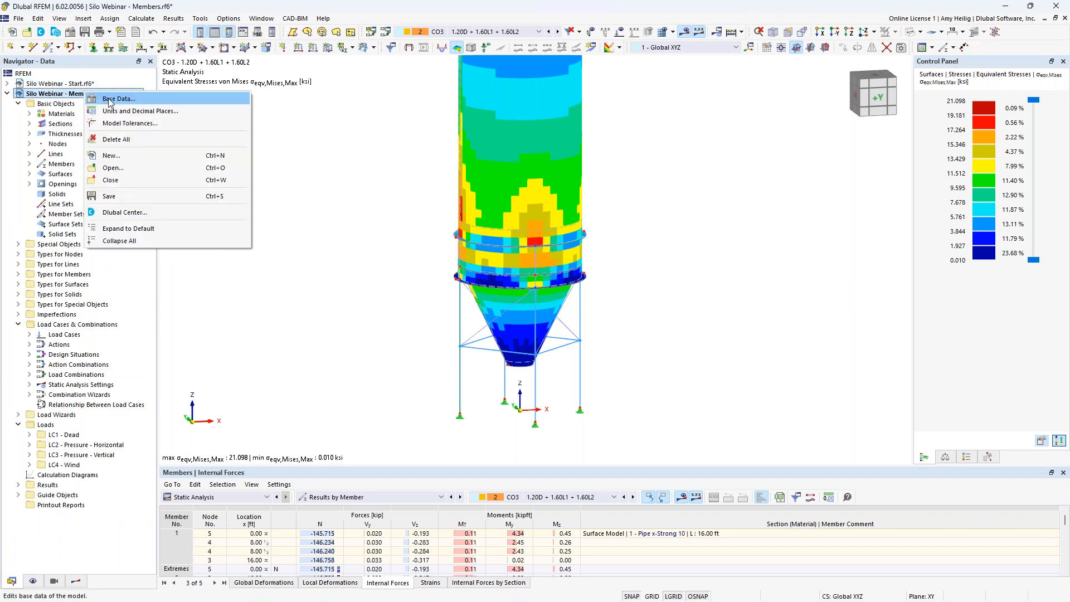
click(110, 100)
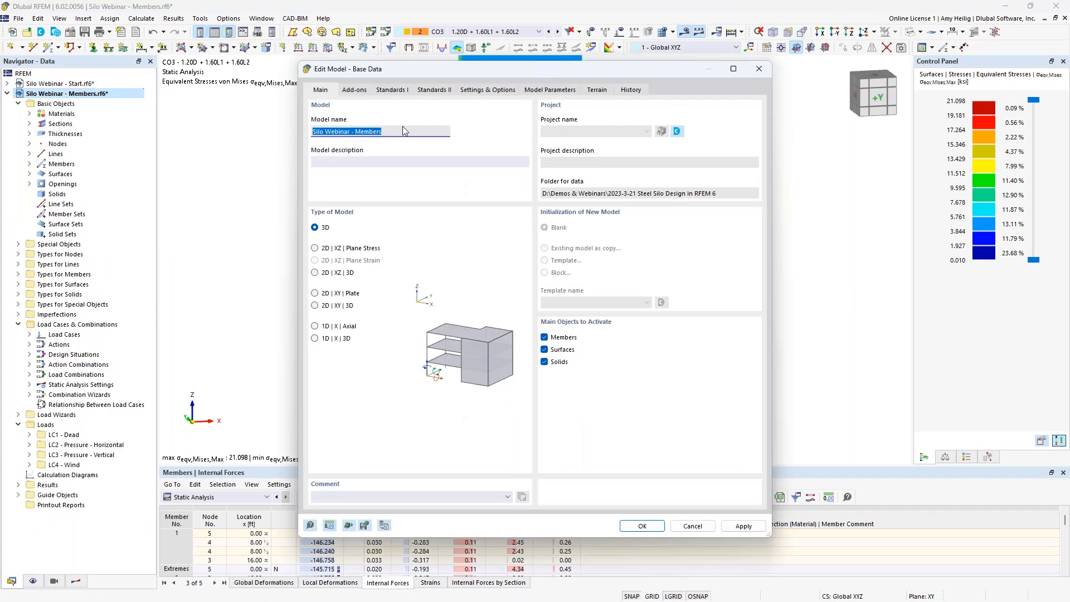
click(360, 92)
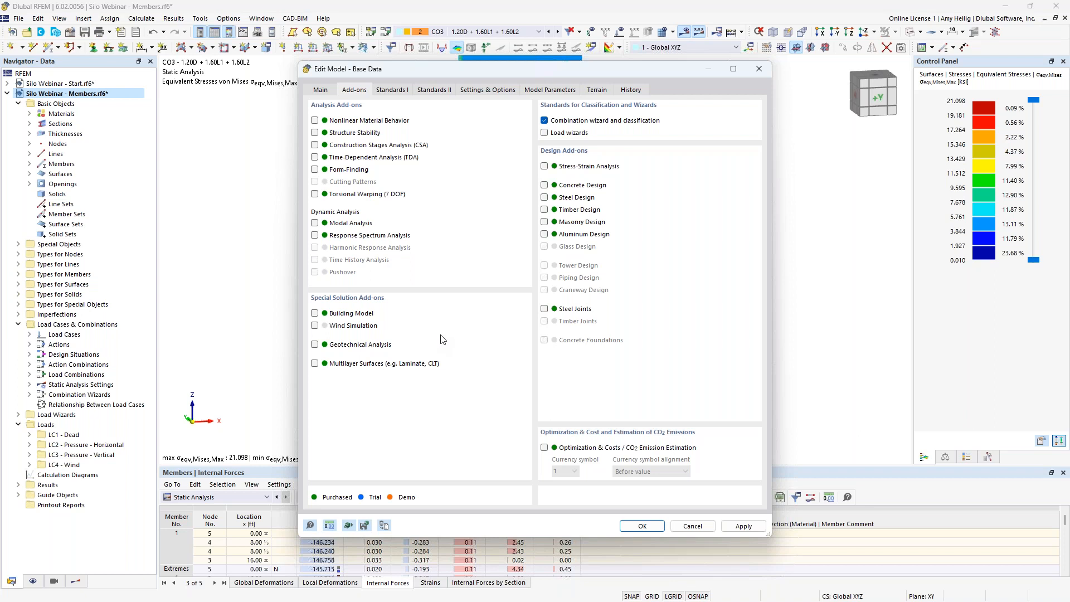
click(545, 167)
click(545, 198)
click(315, 133)
click(642, 526)
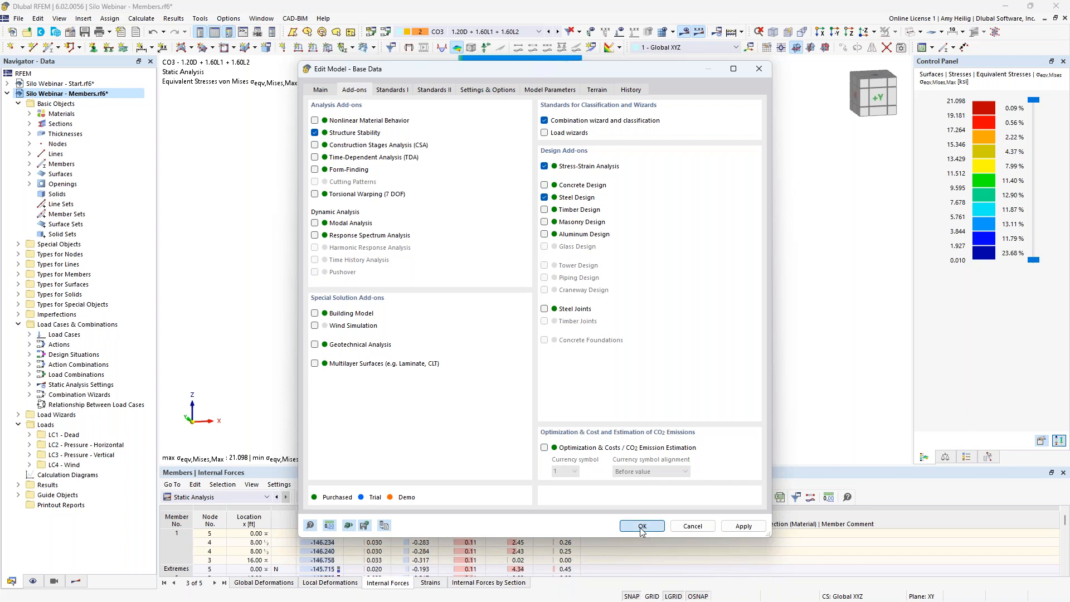
click(581, 354)
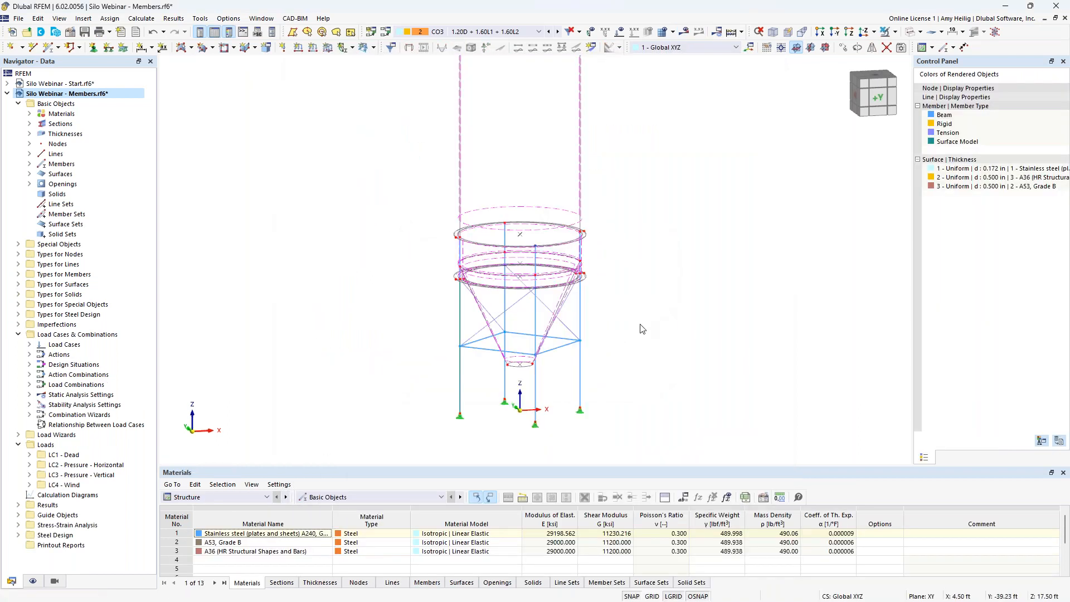
scroll(641, 329, down, 5)
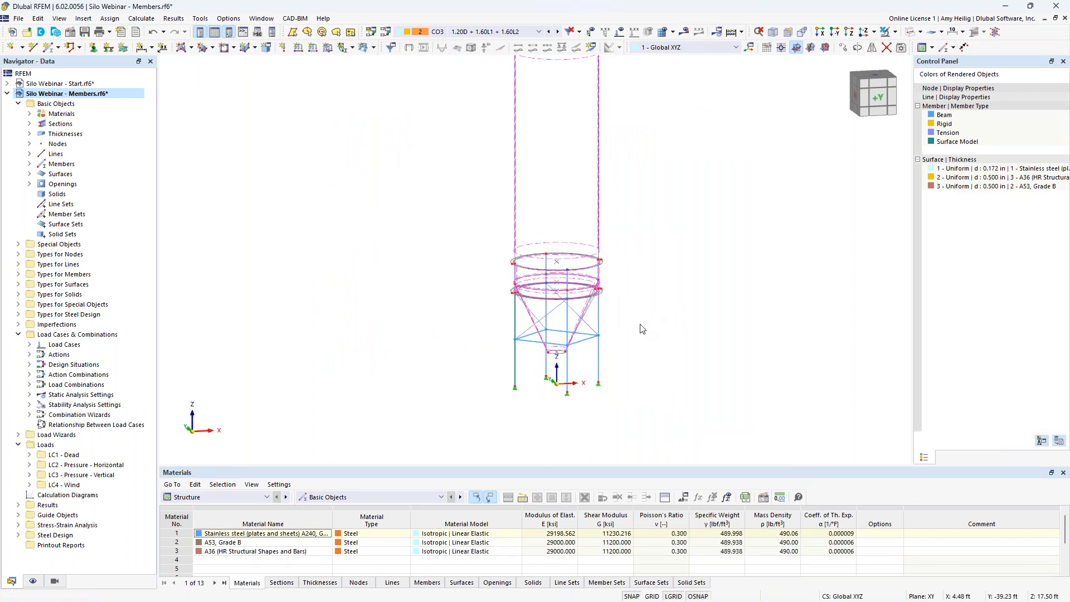
- Select the whole silo and open the Default stress-strain surface configuration assigned to its surfaces
drag(557, 274, 493, 111)
scroll(583, 160, up, 3)
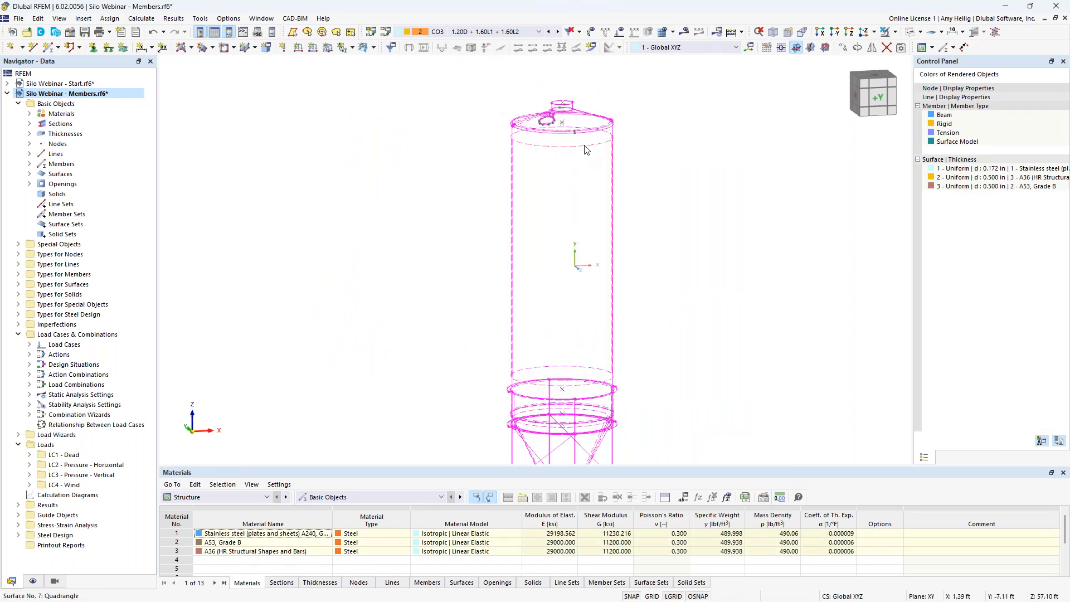
double_click(585, 149)
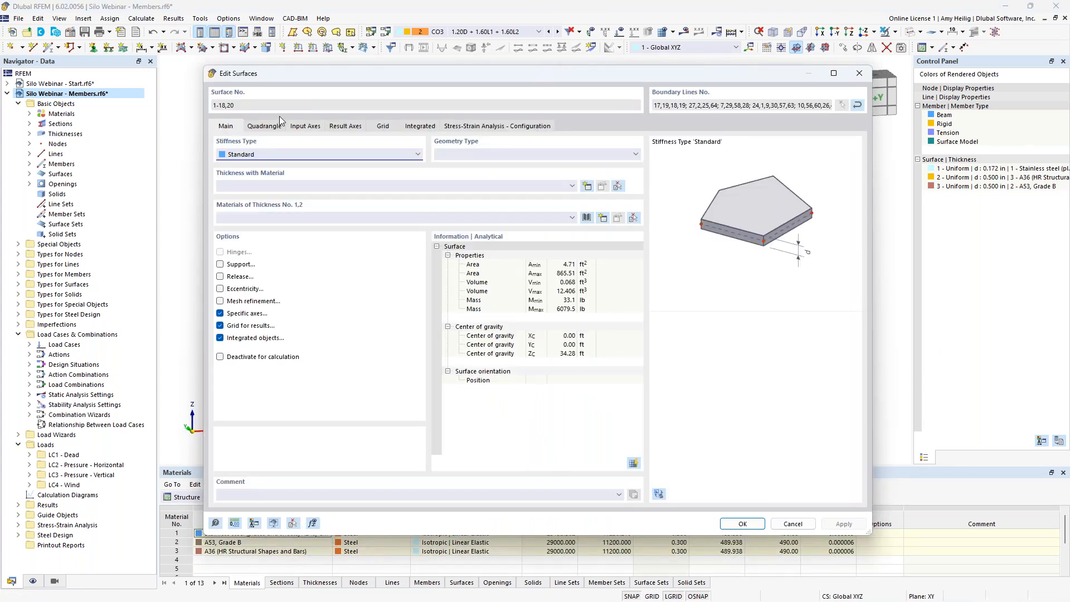
click(498, 128)
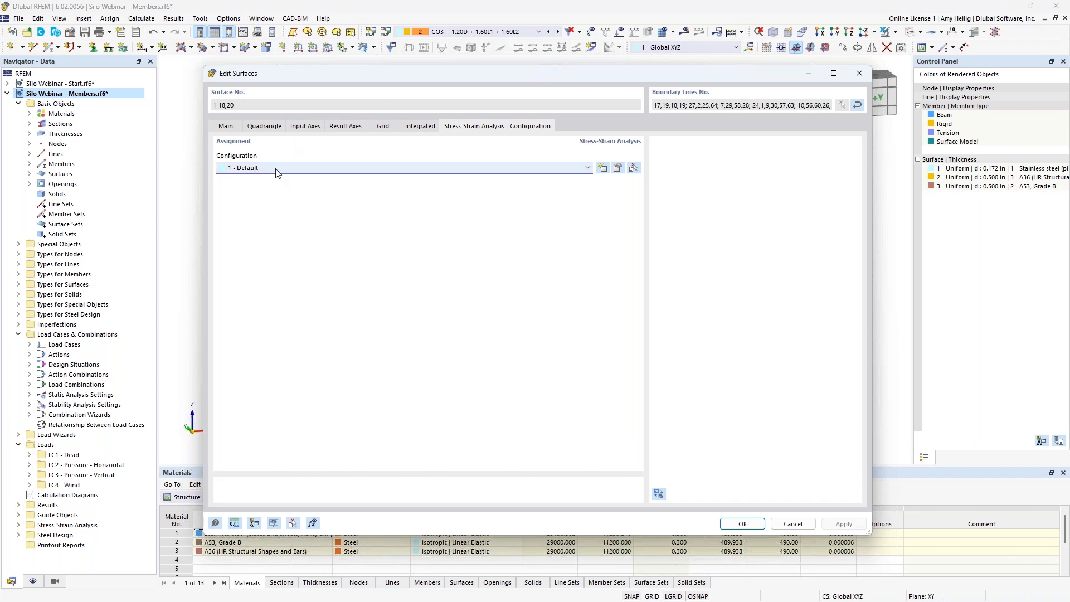
click(618, 168)
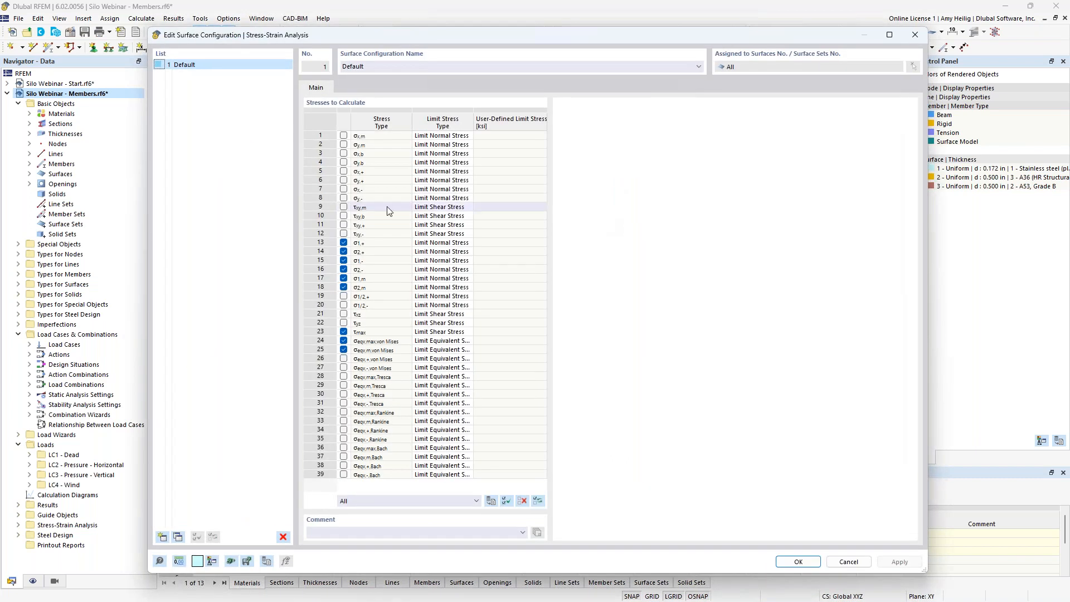
- Review the definitions of the principal, maximum shear and maximum von Mises stresses and the available limit stress types, then close the surface settings
click(399, 244)
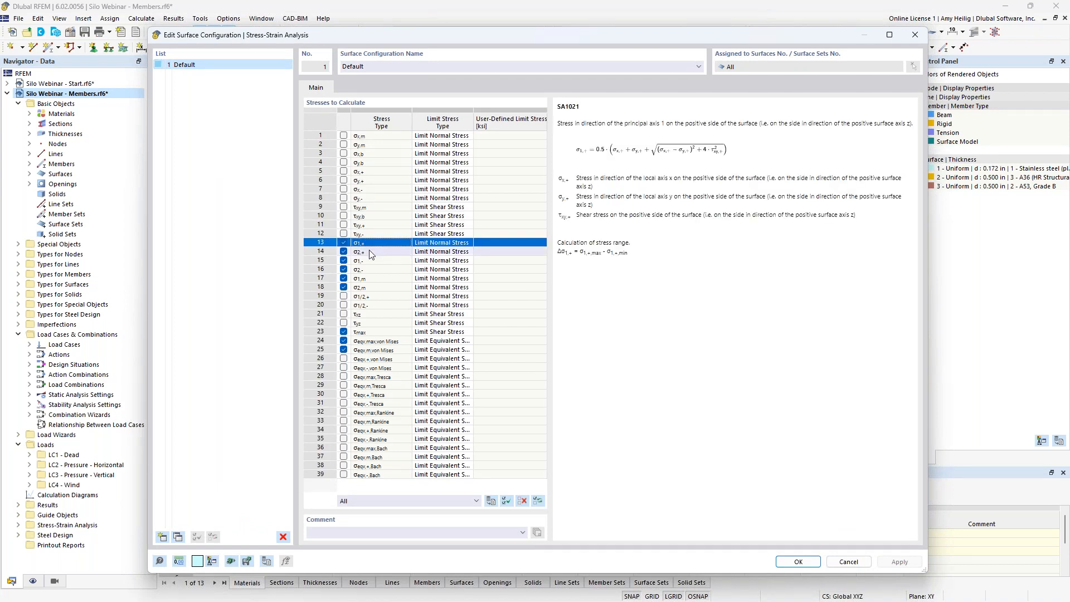
click(374, 332)
click(380, 340)
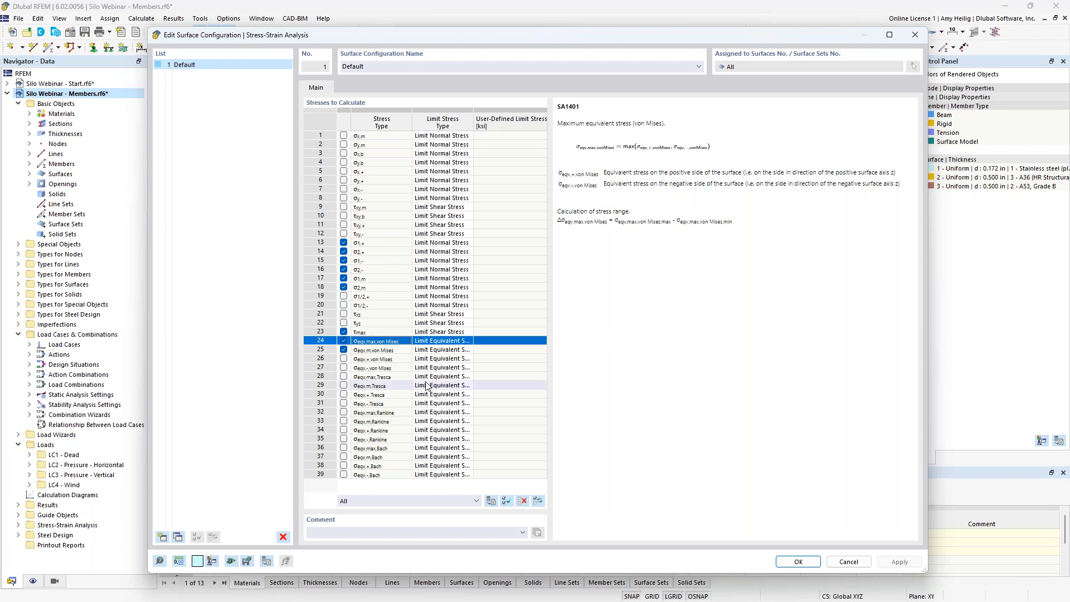
click(469, 343)
click(469, 343)
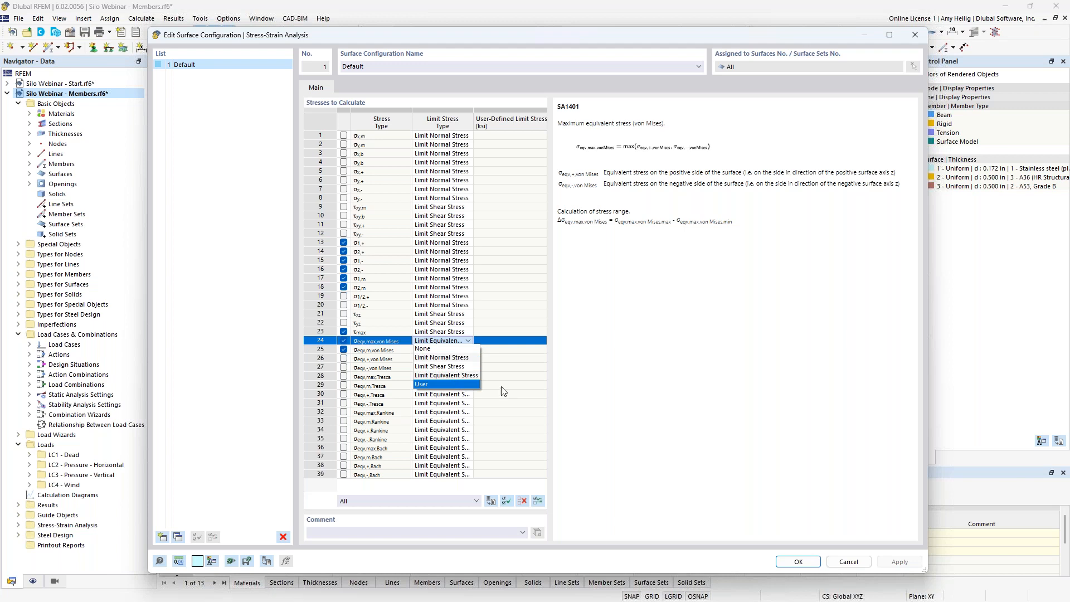
click(617, 384)
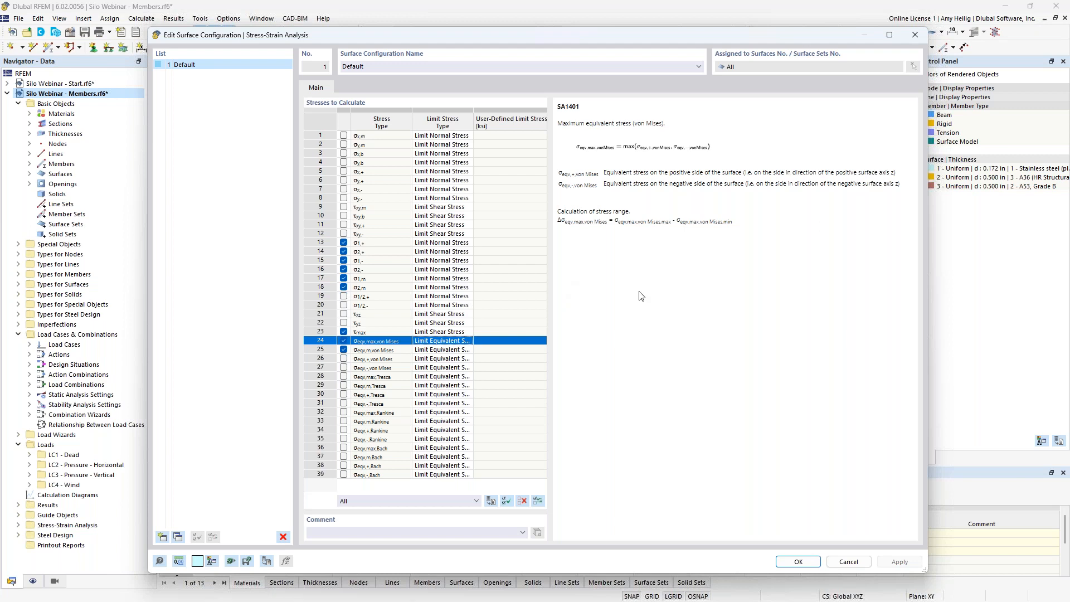
click(798, 562)
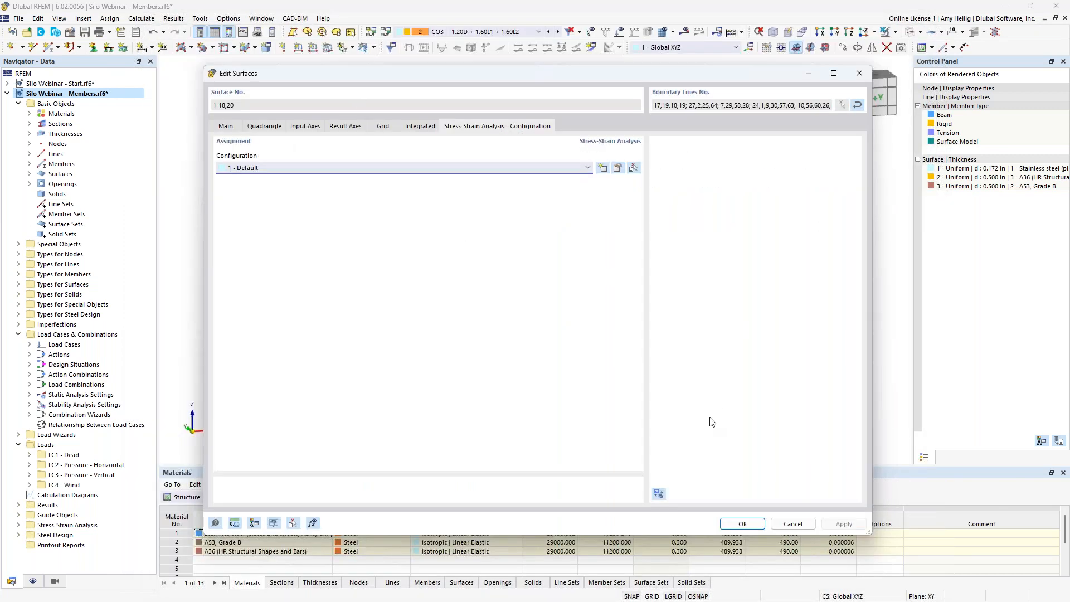
click(731, 524)
- Enlarge the table area and show the Stress-Strain Analysis input data for the design situations
drag(697, 466, 684, 373)
scroll(613, 231, down, 3)
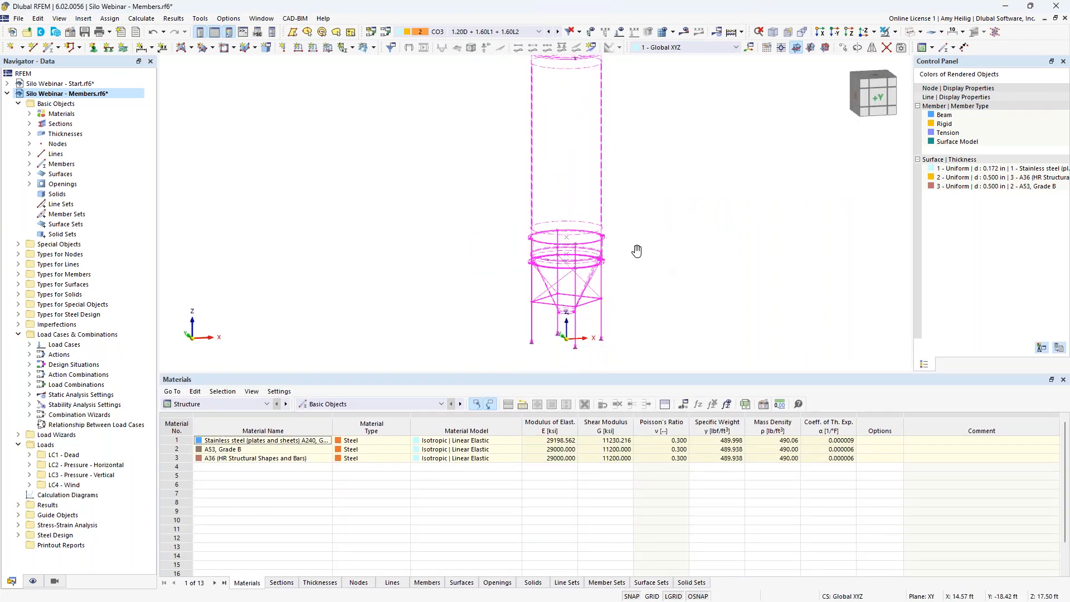
click(266, 404)
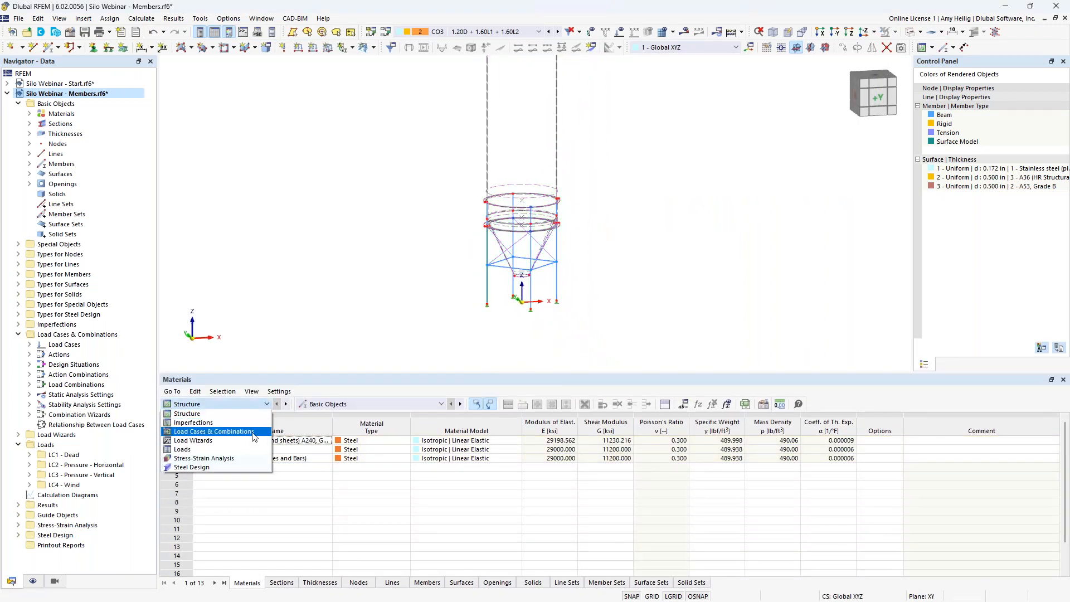
click(246, 459)
click(259, 583)
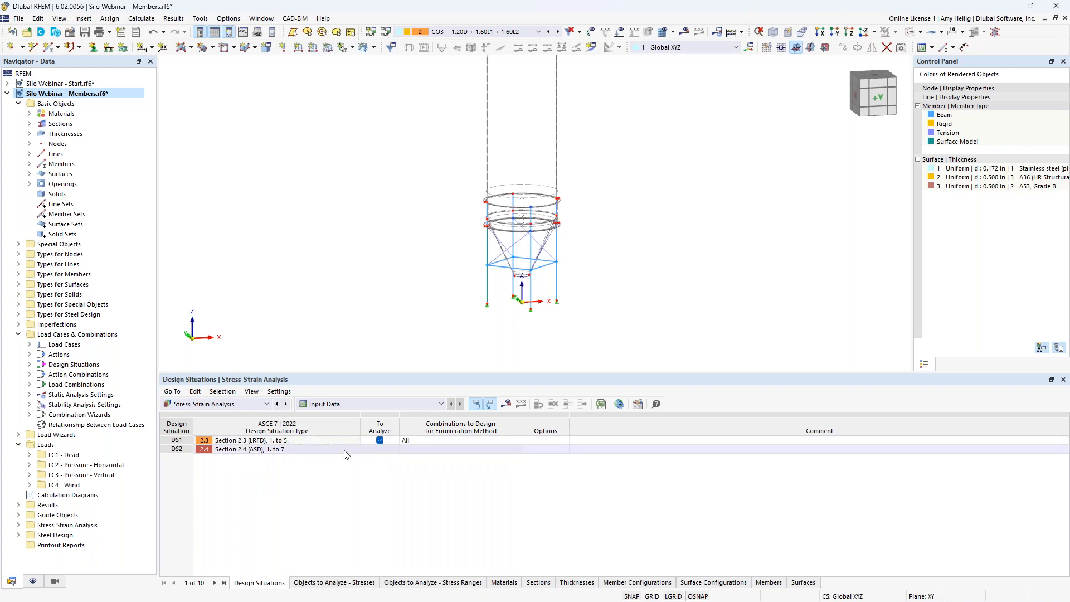
- Exclude all members from the stress analysis so only the surfaces are analyzed
click(326, 585)
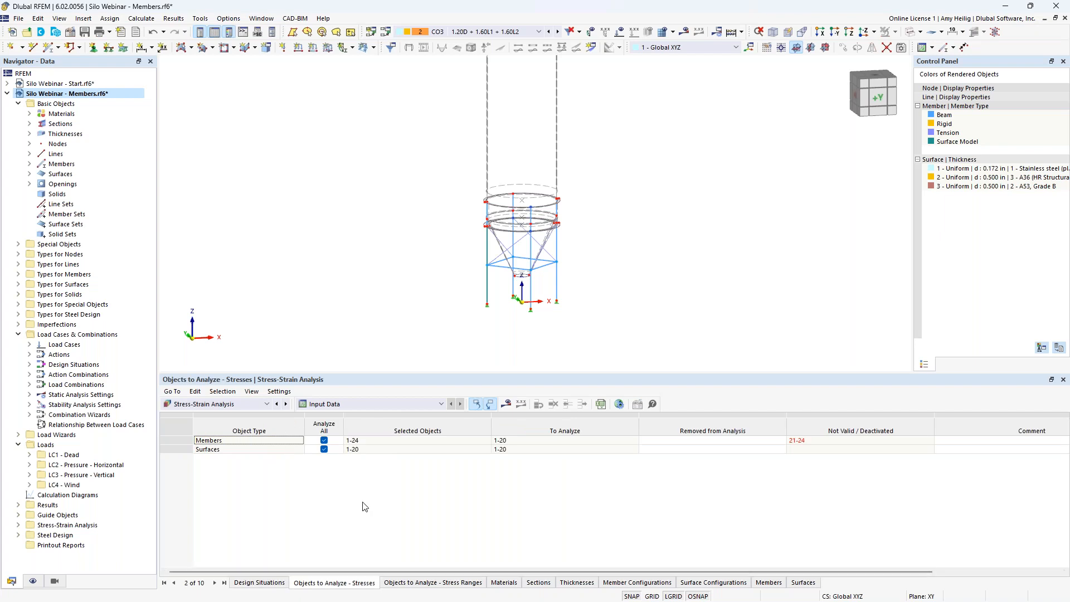
click(324, 441)
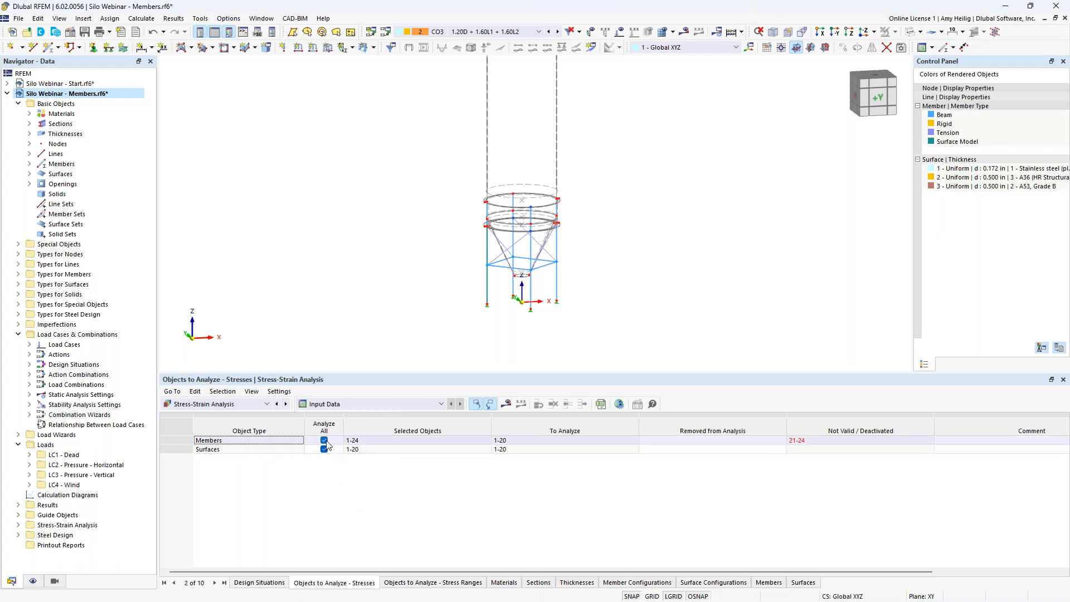
click(323, 441)
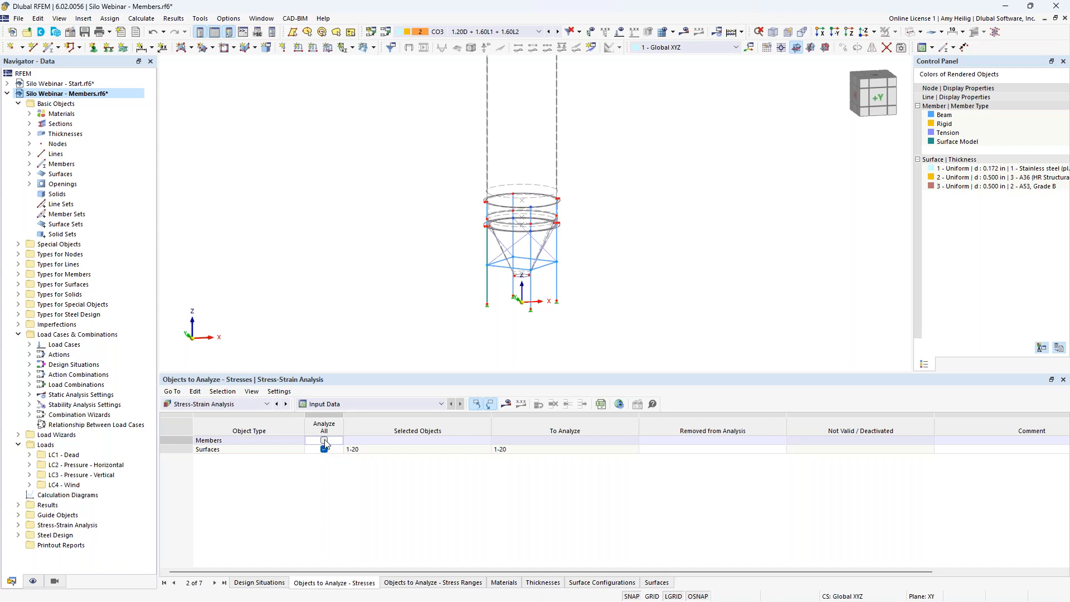
click(330, 451)
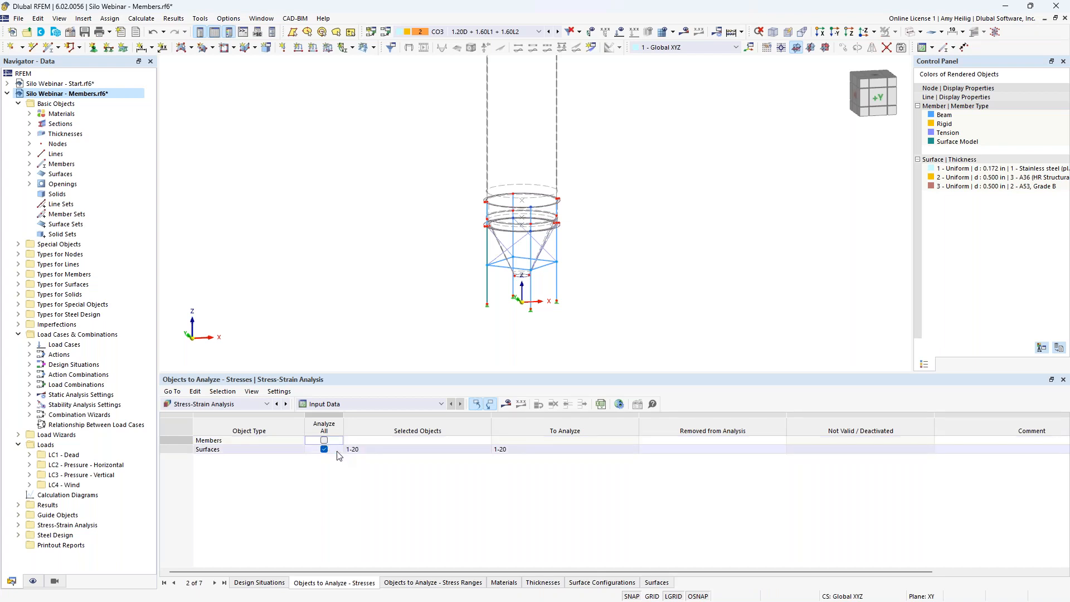
- Set the surface smoothing in the Stress-Strain Analysis global settings to Constant on mesh elements
click(621, 407)
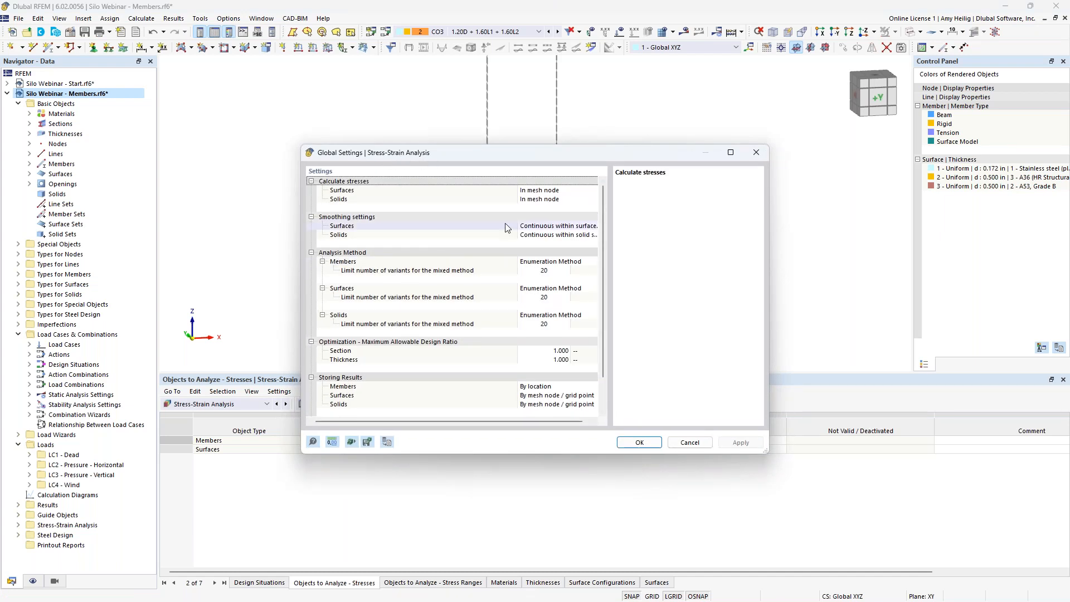
drag(518, 226, 444, 224)
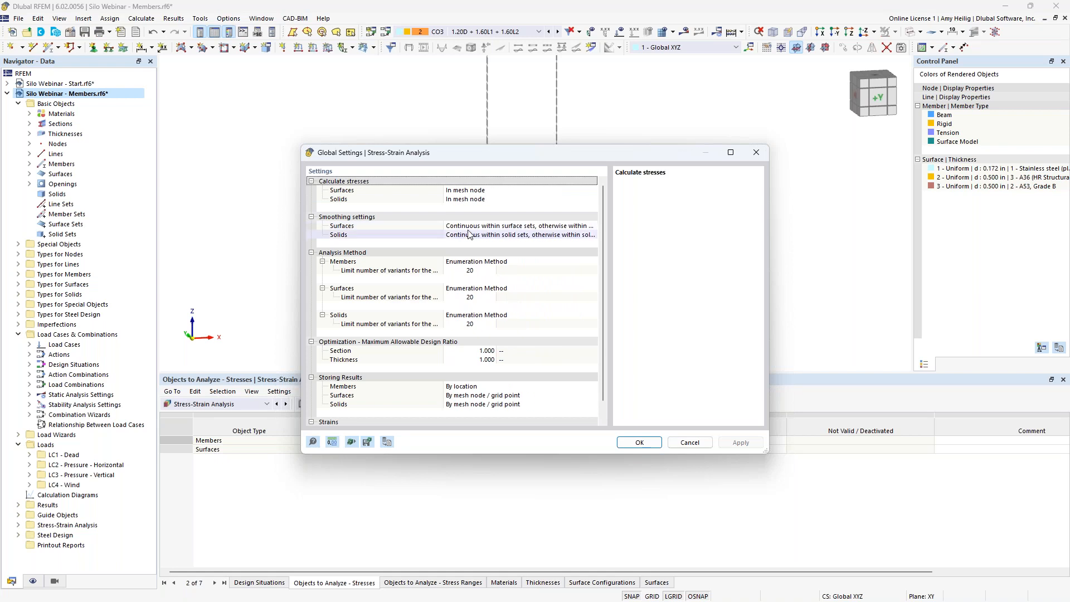
click(468, 226)
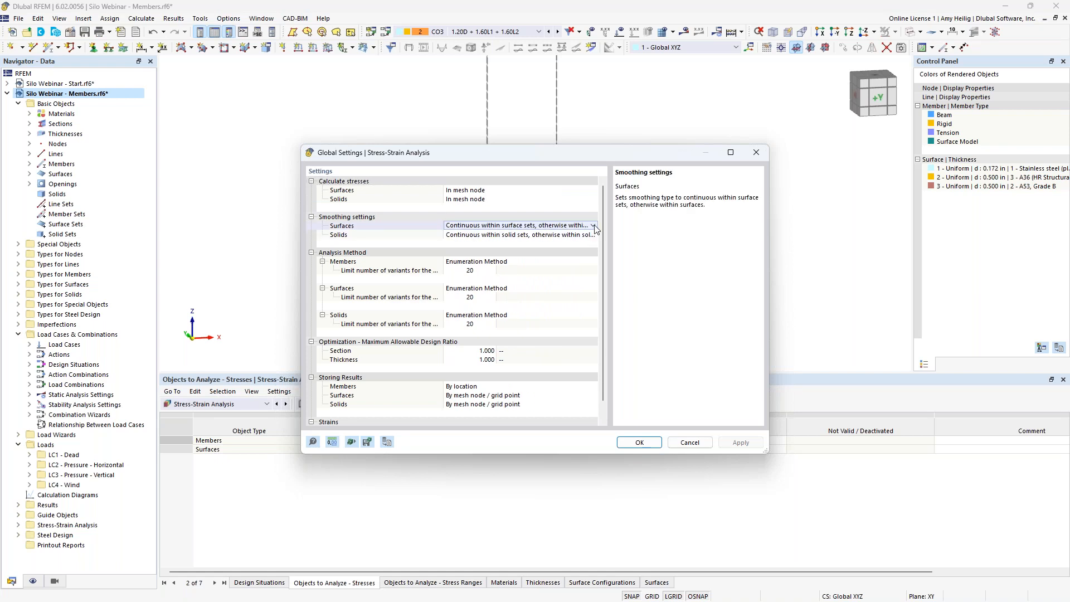
click(594, 225)
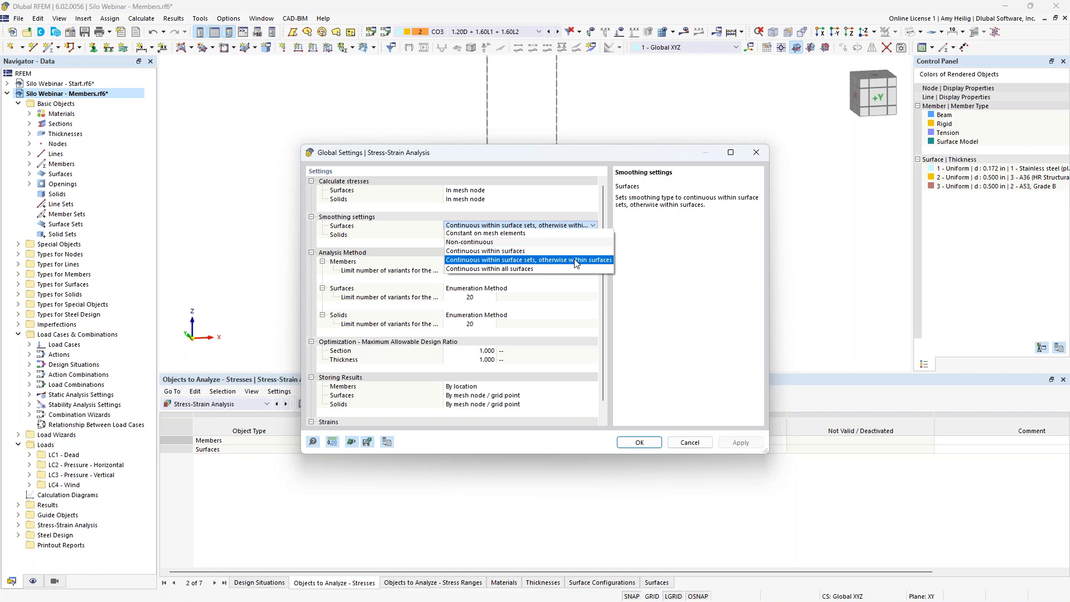
click(534, 234)
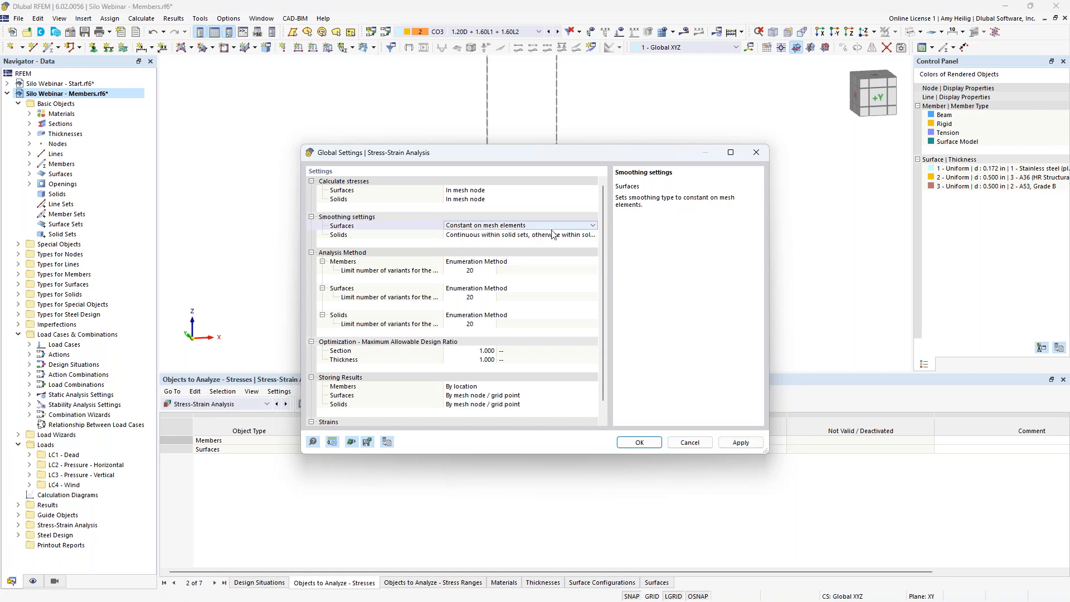
click(630, 446)
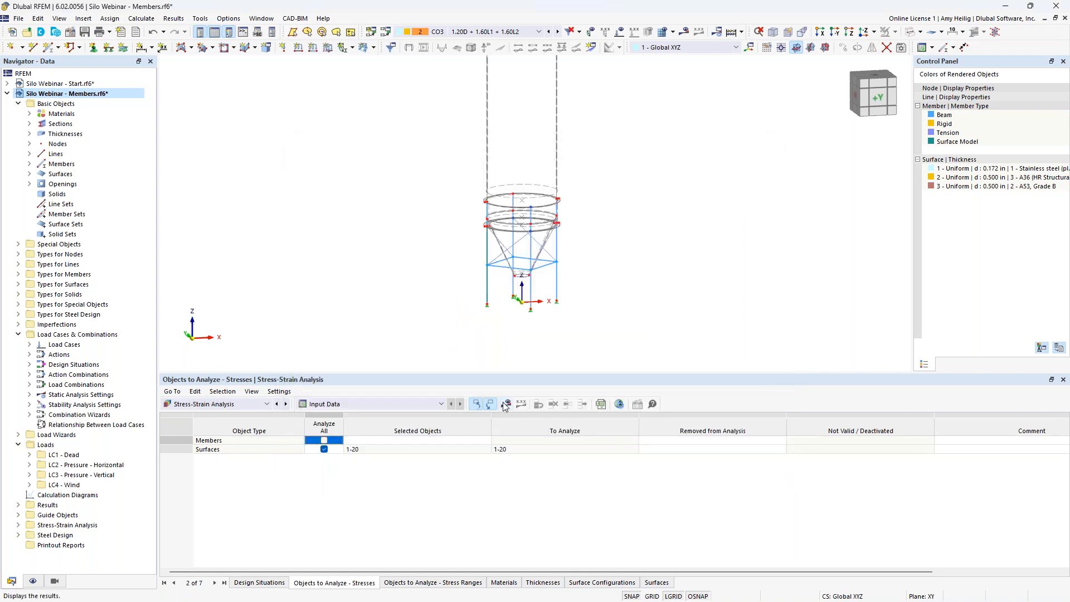
- Run the Stress-Strain Analysis calculation and list the resulting stresses by surface in an enlarged table
click(505, 404)
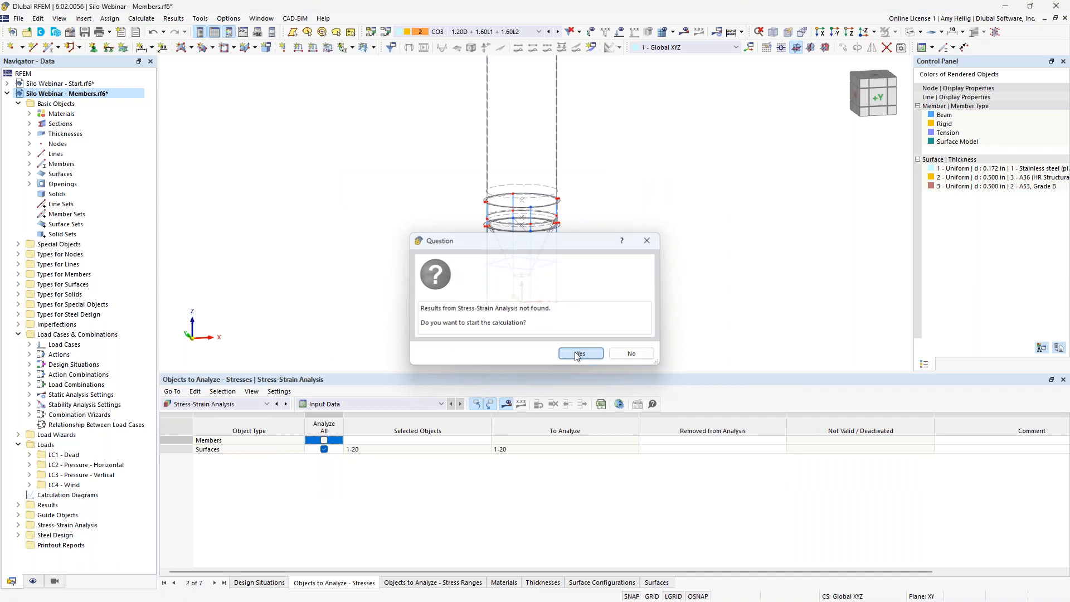
click(577, 355)
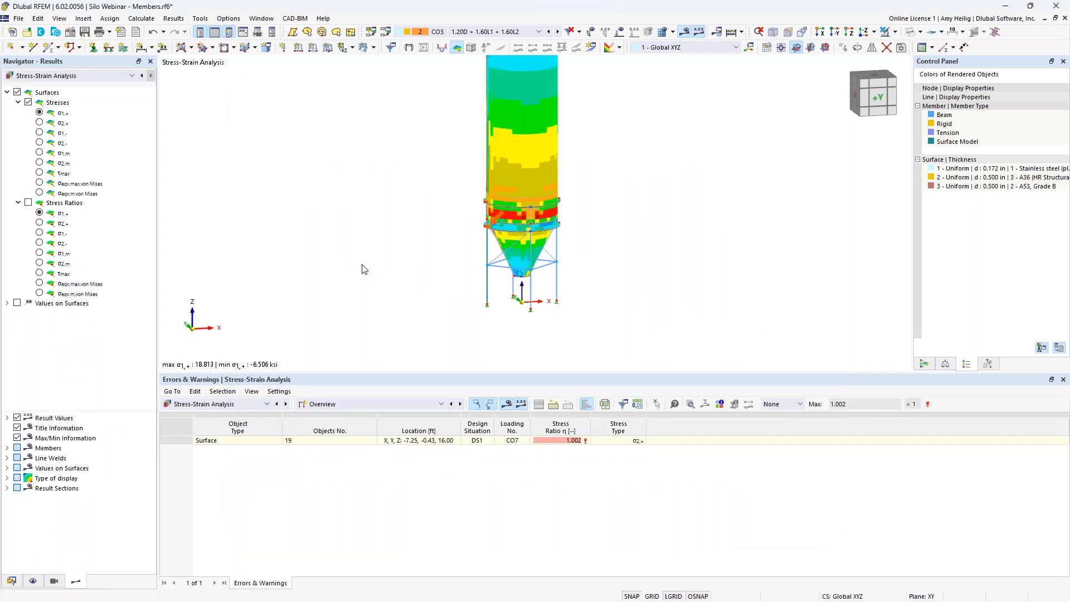
click(318, 404)
click(329, 432)
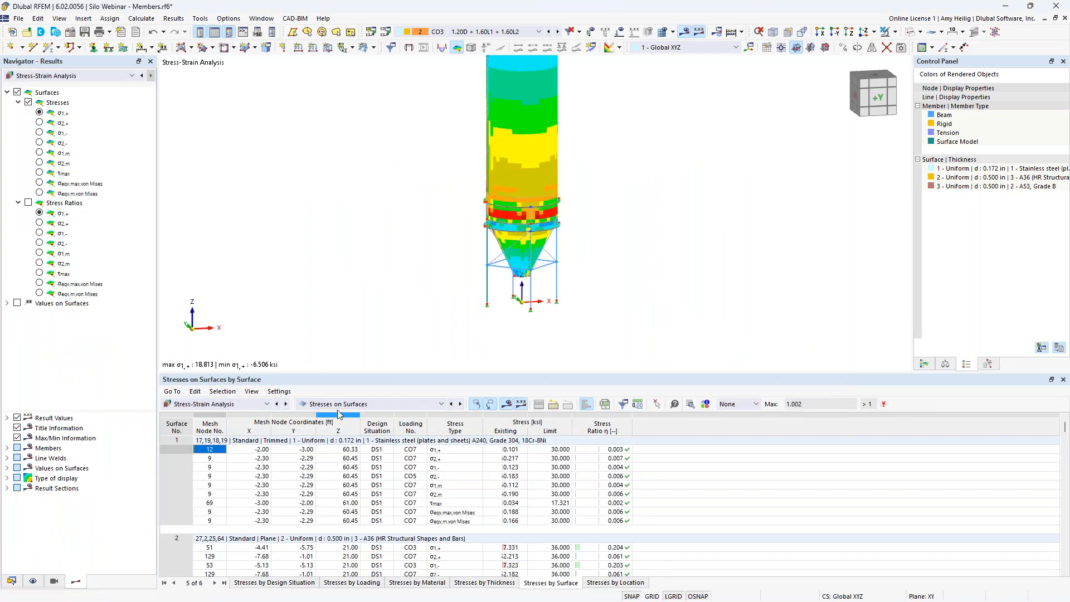
drag(357, 373, 290, 281)
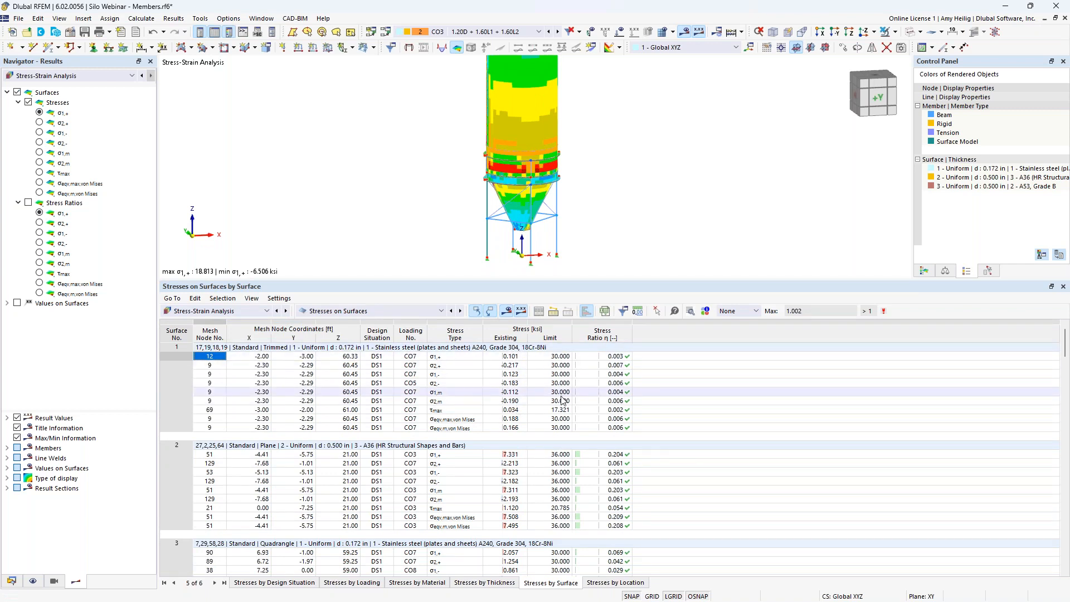
- Examine the stress ratios of surfaces 1 and 2 and the result details for surface 2's maximum von Mises stress
click(623, 357)
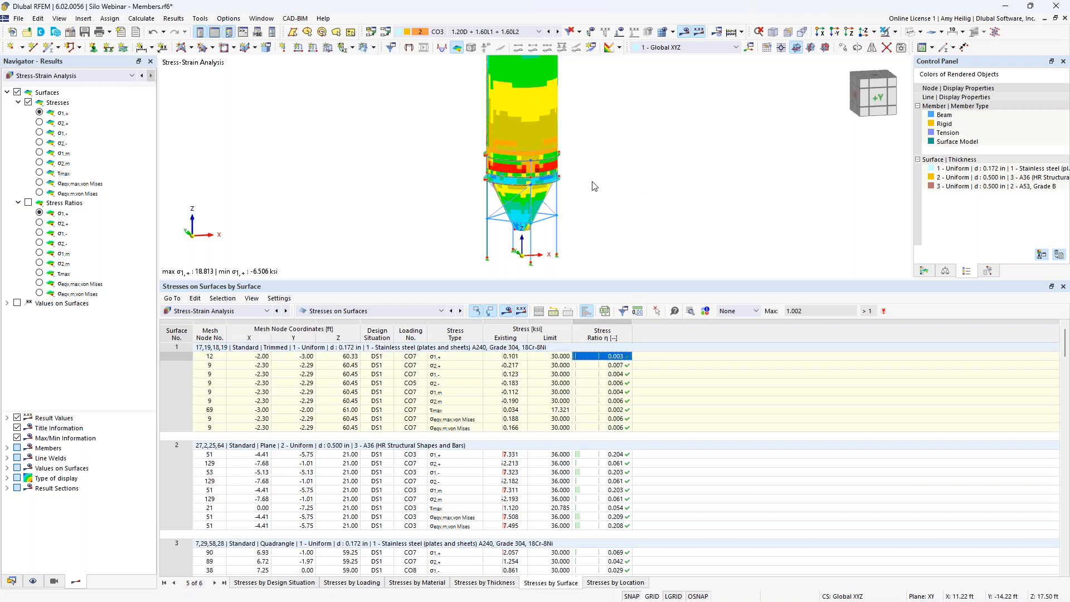
click(596, 368)
click(602, 392)
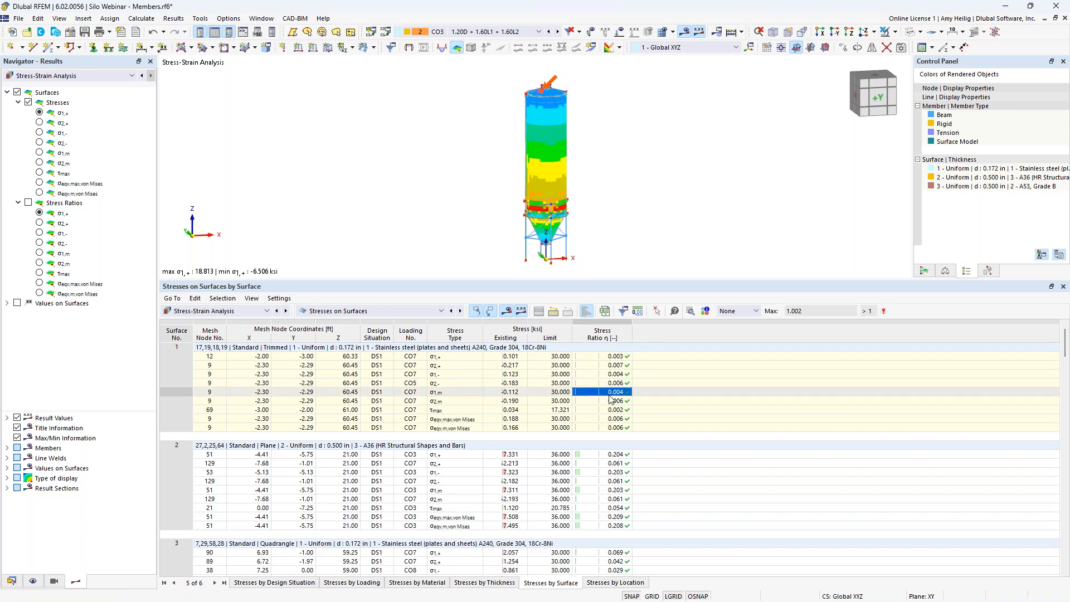
scroll(616, 434, down, 2)
click(620, 465)
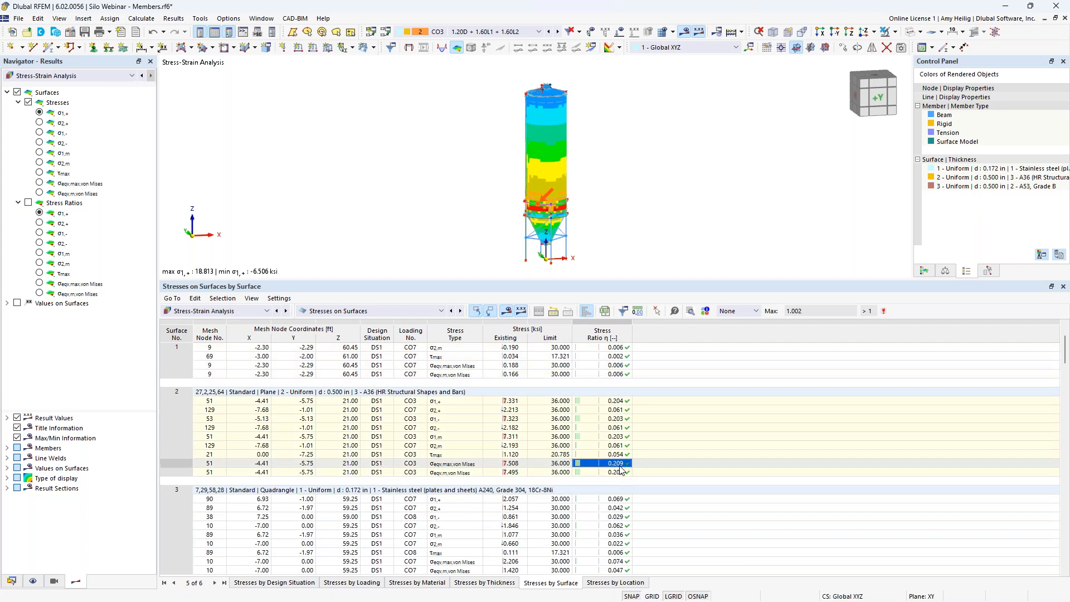
click(691, 311)
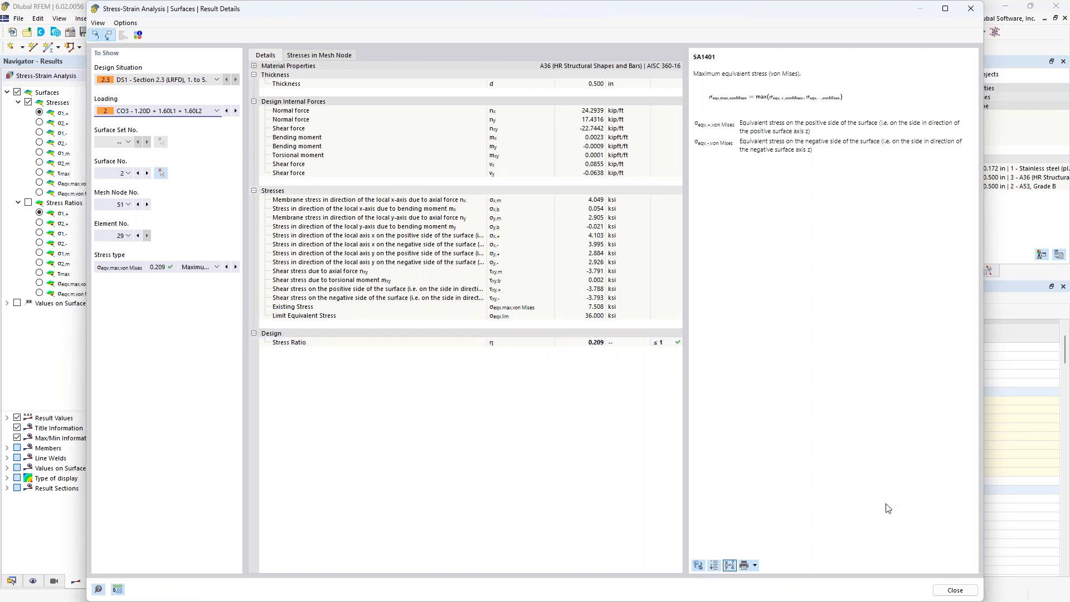
click(955, 590)
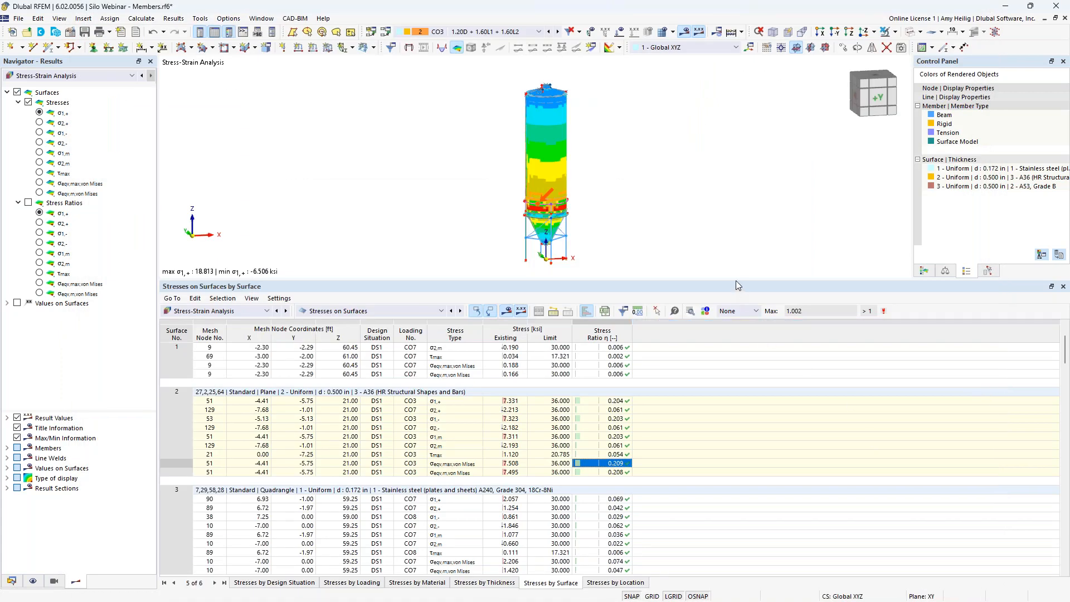
- Select the four vertical support columns below the silo and open their member properties for editing
drag(736, 281, 736, 405)
scroll(556, 312, up, 5)
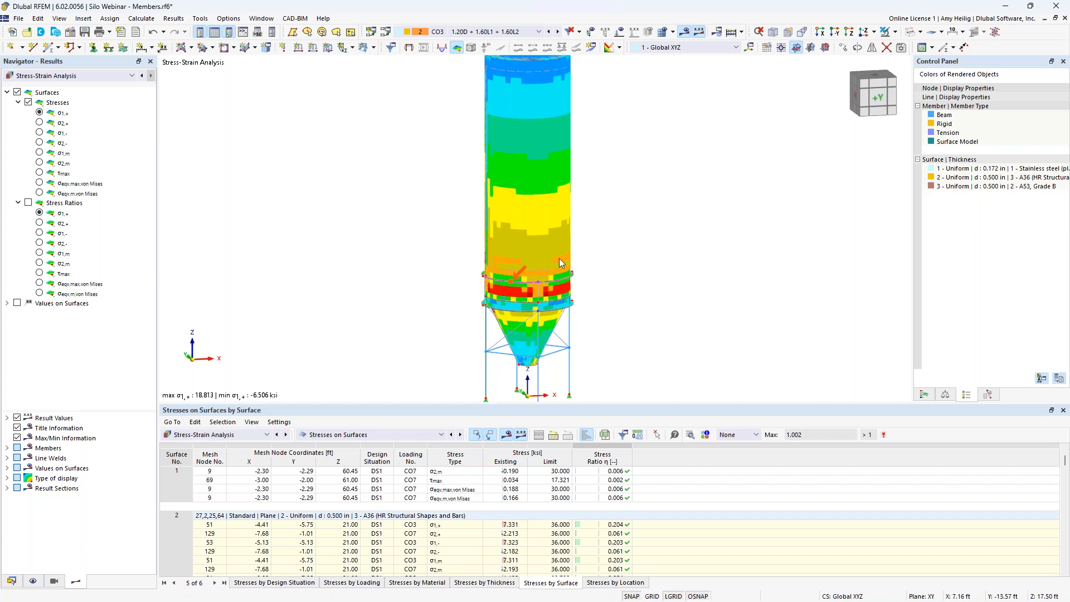
middle_drag(607, 306, 597, 241)
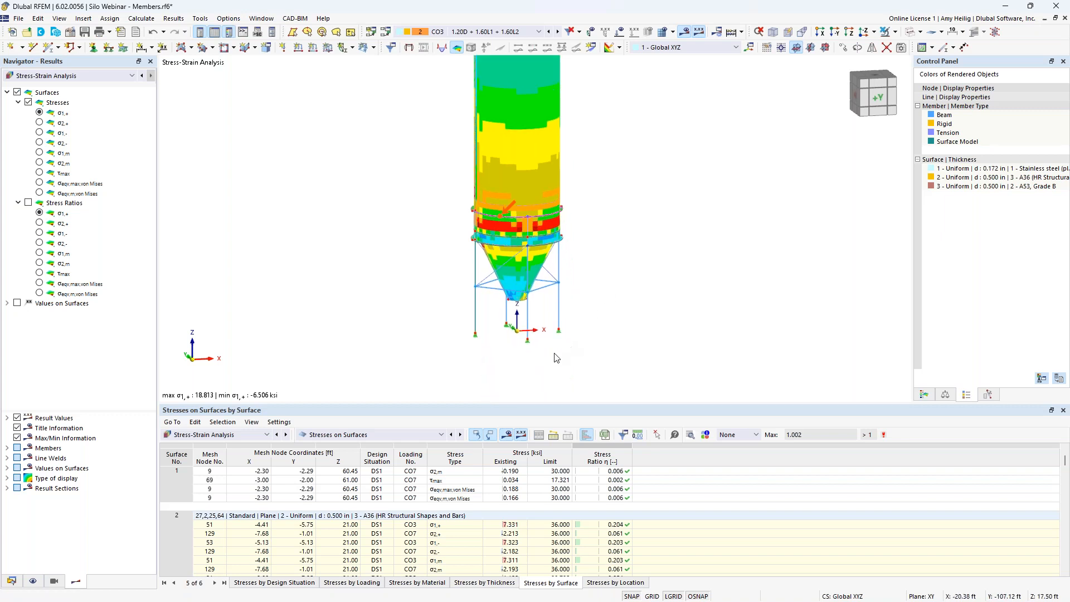
scroll(560, 355, up, 4)
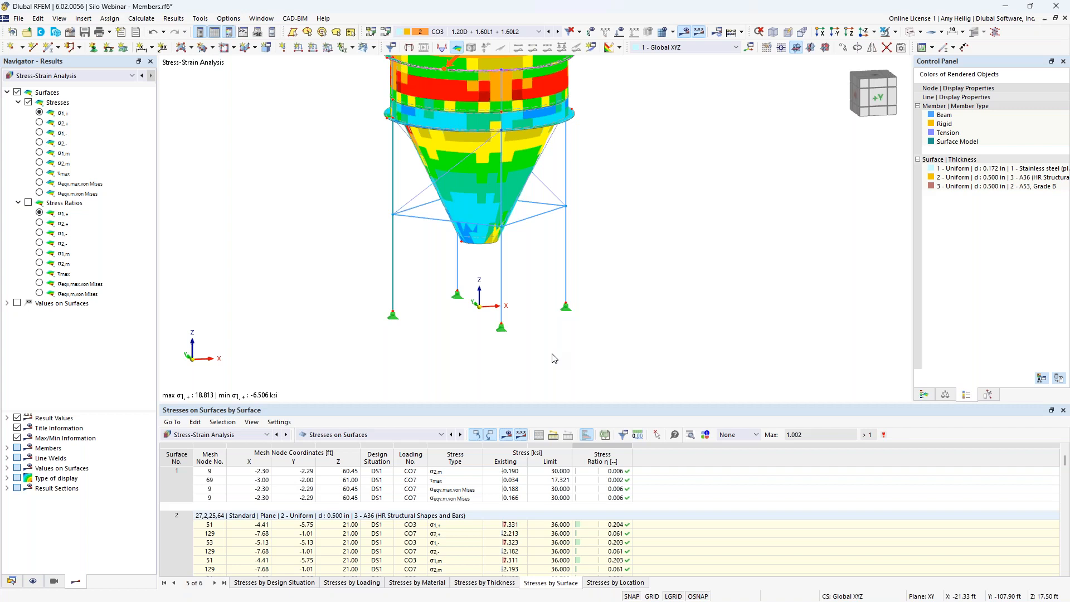
mouse_move(606, 291)
mouse_down()
mouse_move(434, 274)
mouse_move(605, 275)
mouse_up()
drag(439, 270, 368, 262)
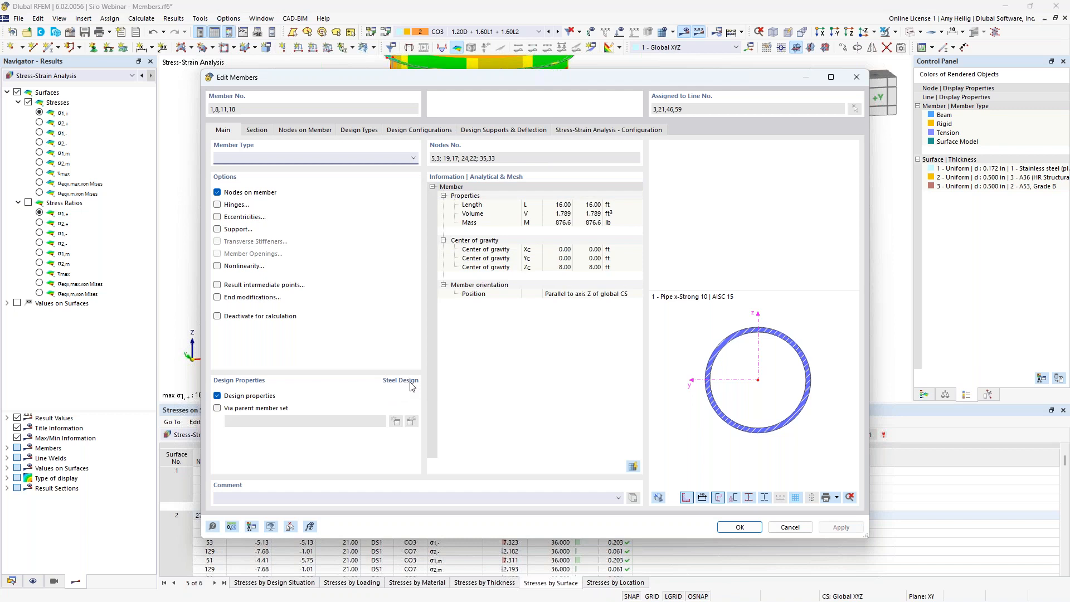
- Create a steel design effective length definition for the four columns, excluding torsional and lateral-torsional buckling
click(360, 130)
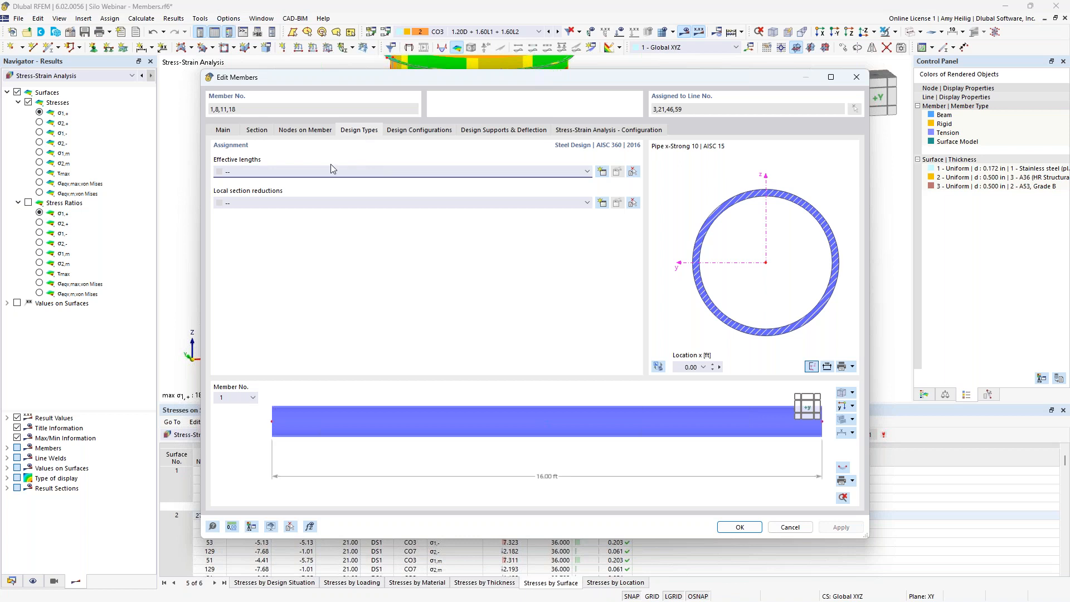
click(602, 173)
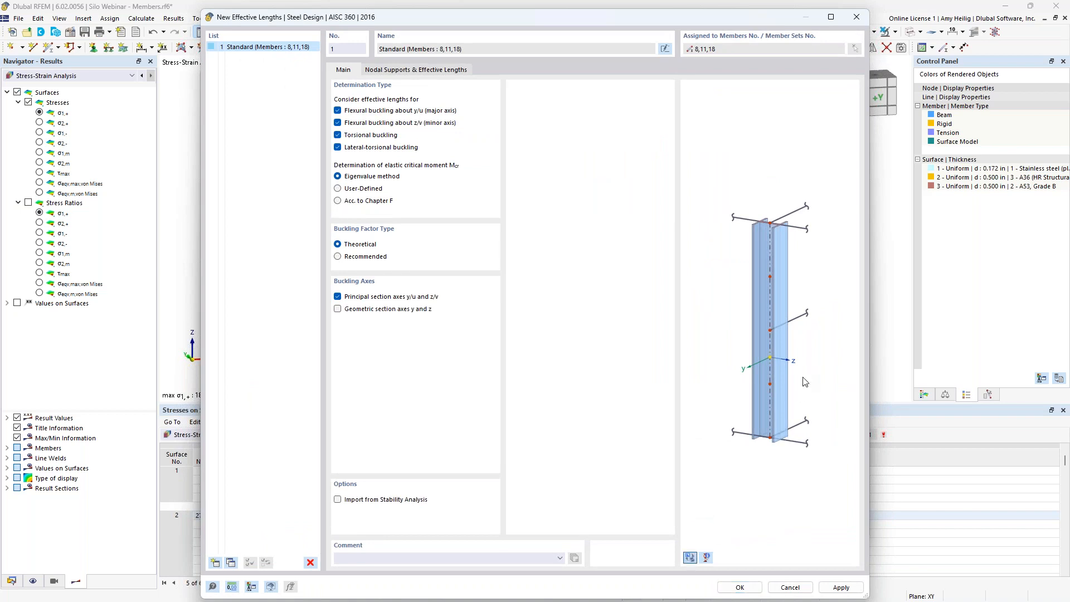
click(337, 136)
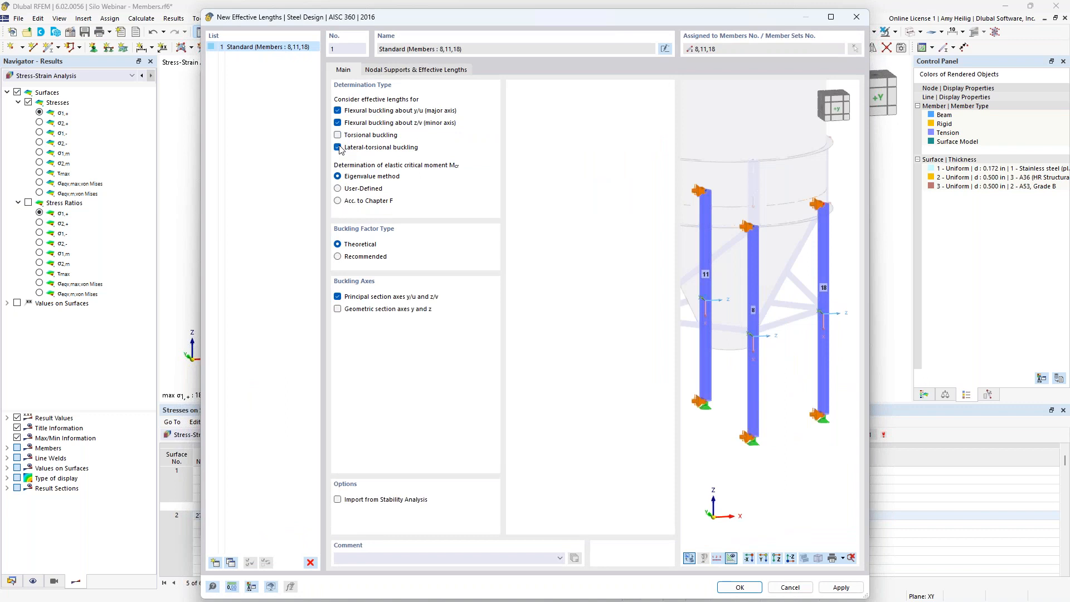
click(338, 148)
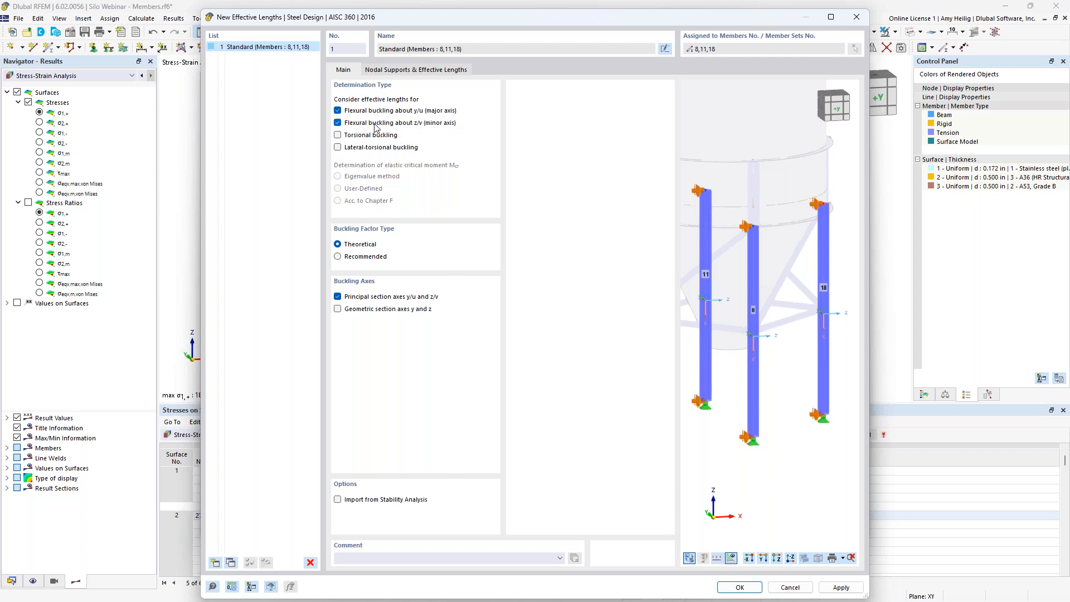
- Add an intermediate nodal support fixed in z/v and y/u to the effective lengths, and apply the definition to the columns
click(397, 71)
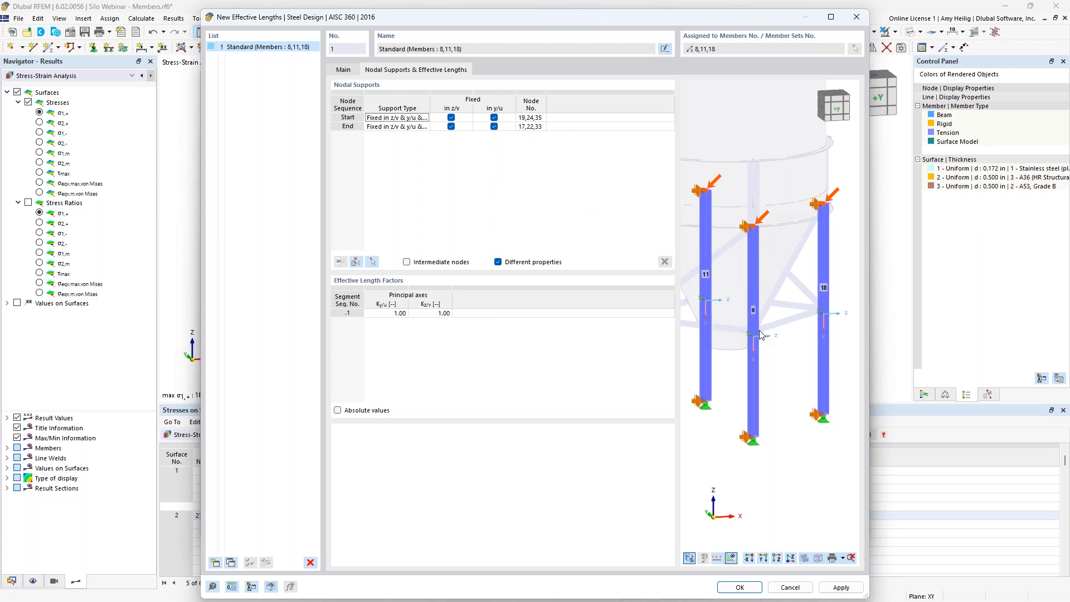
scroll(753, 335, up, 2)
scroll(770, 347, down, 2)
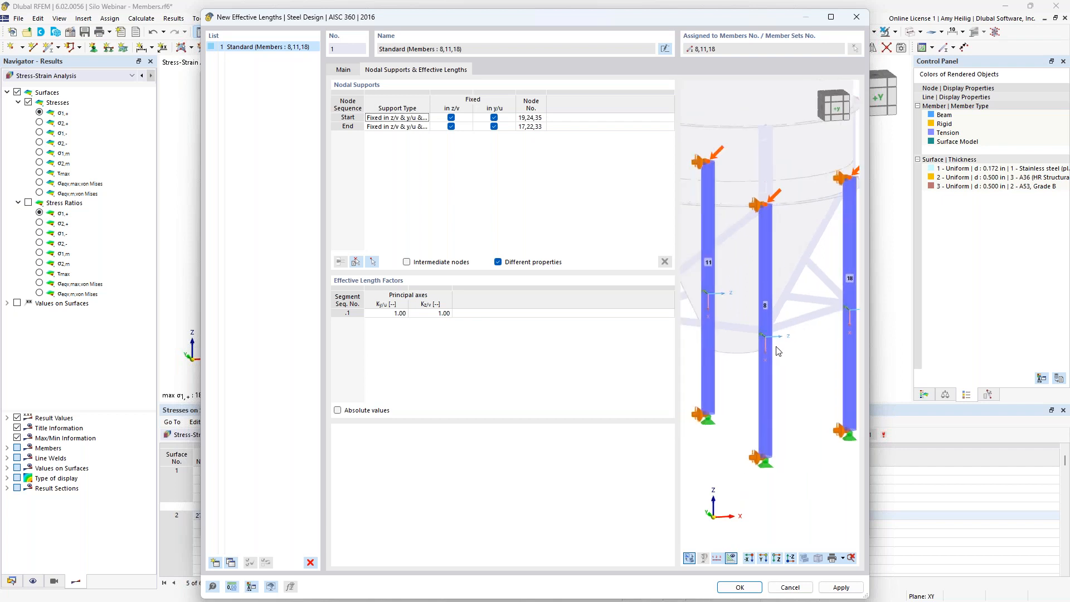
middle_drag(779, 350, 737, 349)
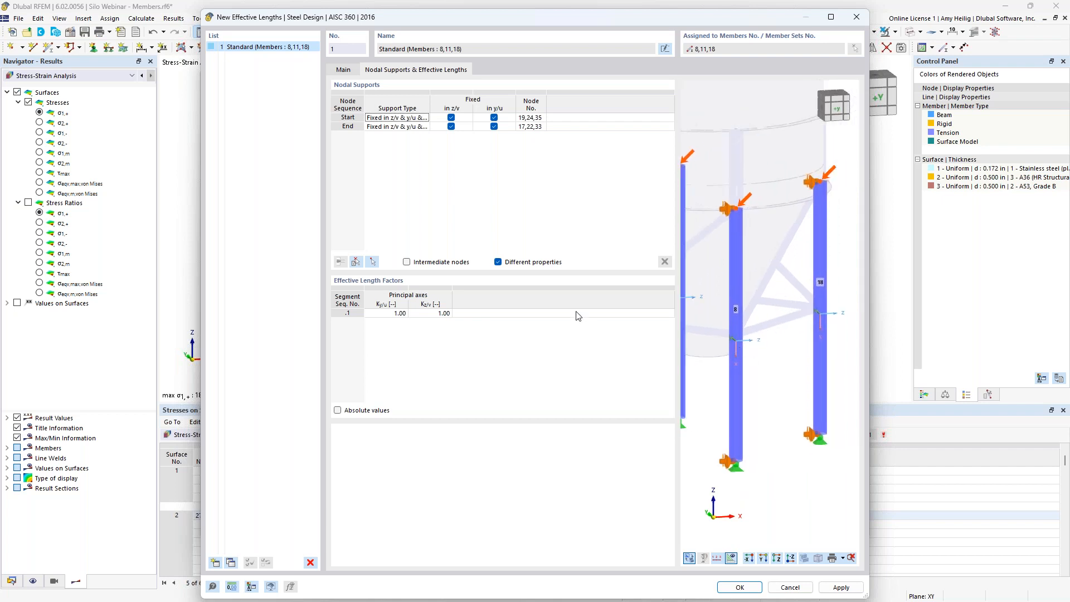
click(407, 262)
click(340, 262)
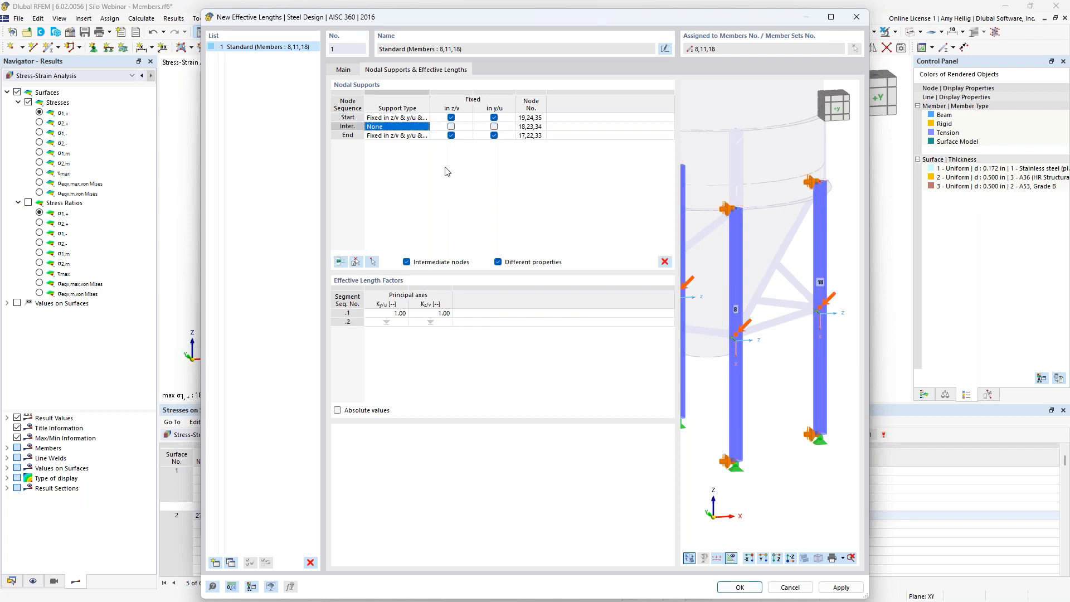
click(451, 127)
click(494, 127)
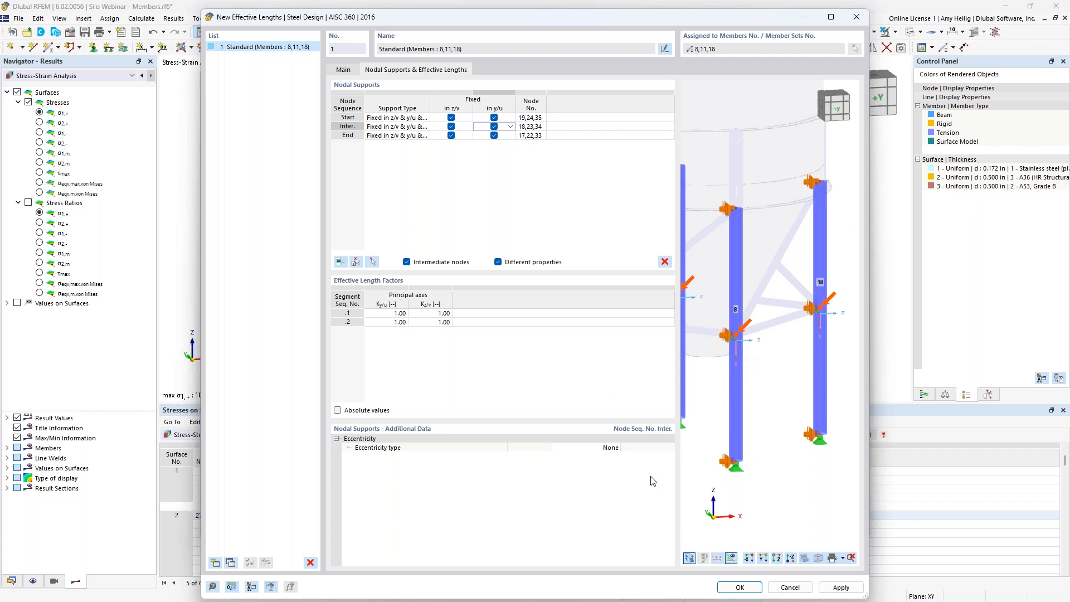
click(731, 586)
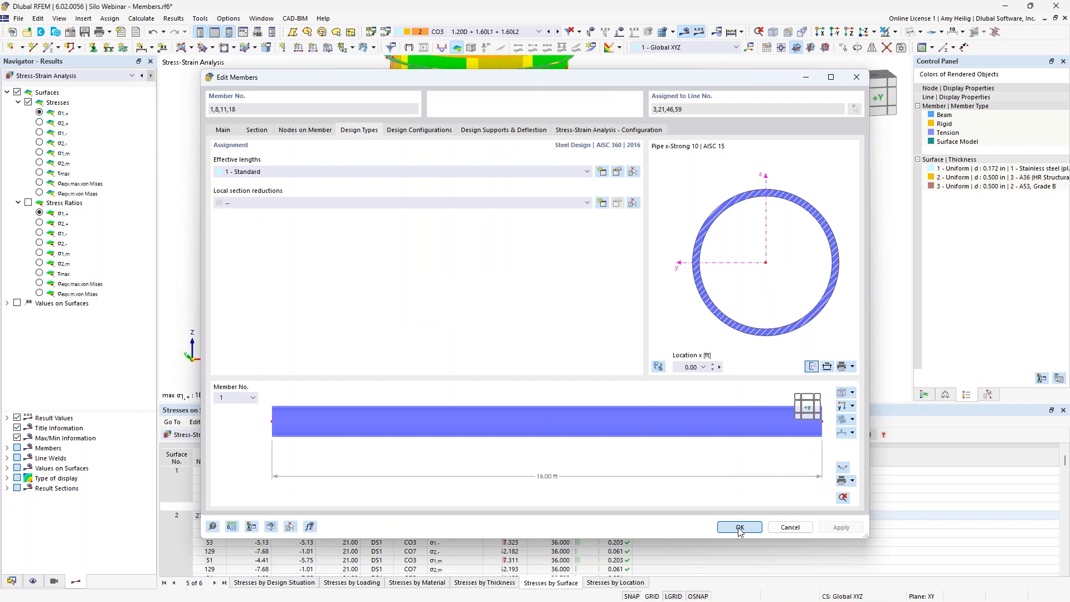
click(740, 528)
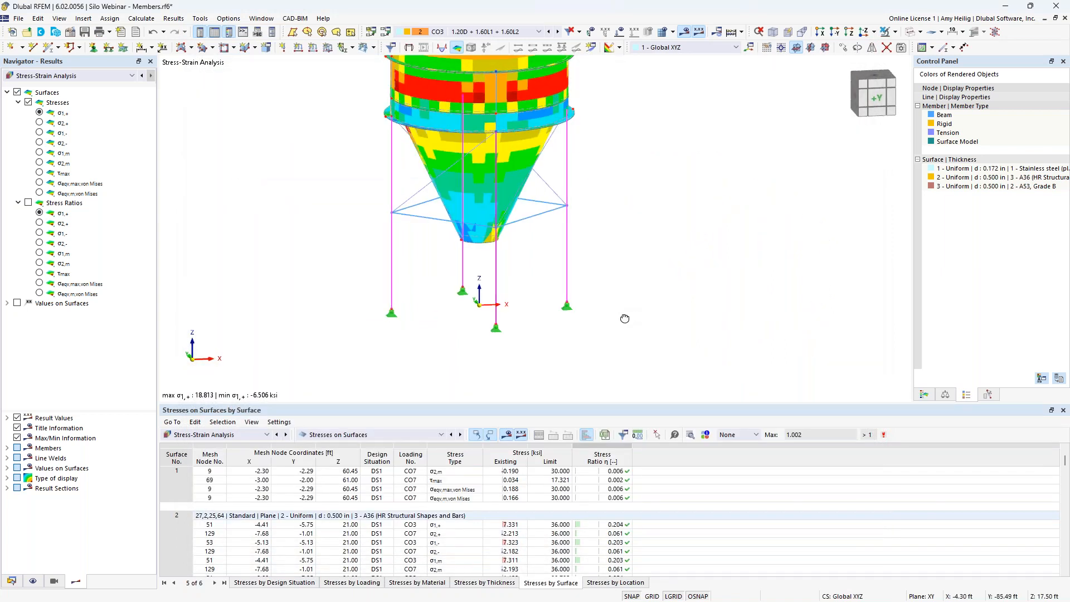
- Show the Steel Design input data and keep design situation DS1 assigned to Strength limit state (LRFD)
click(233, 436)
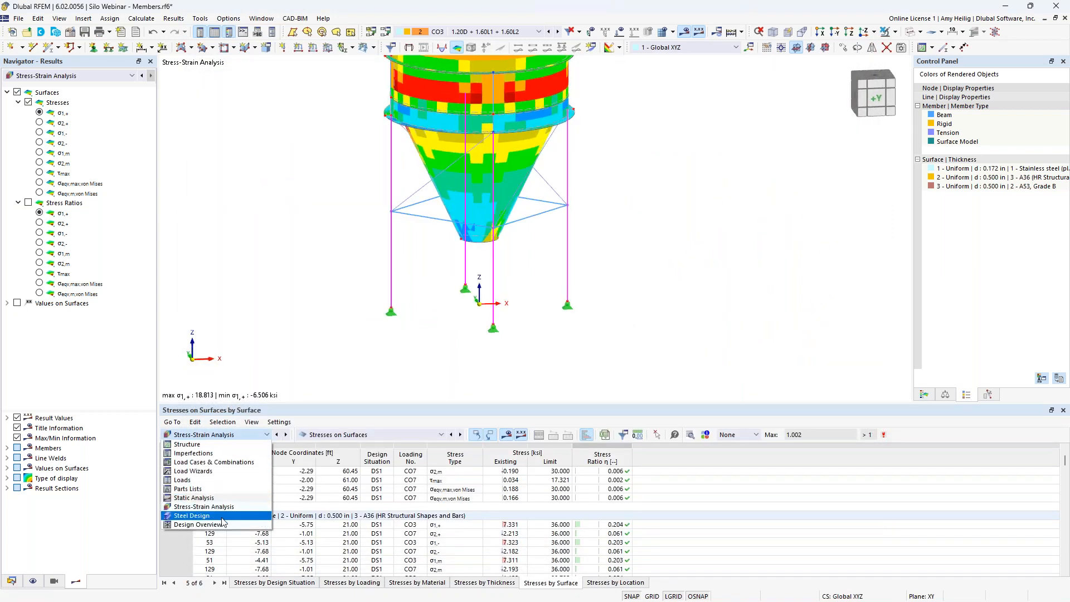
click(222, 518)
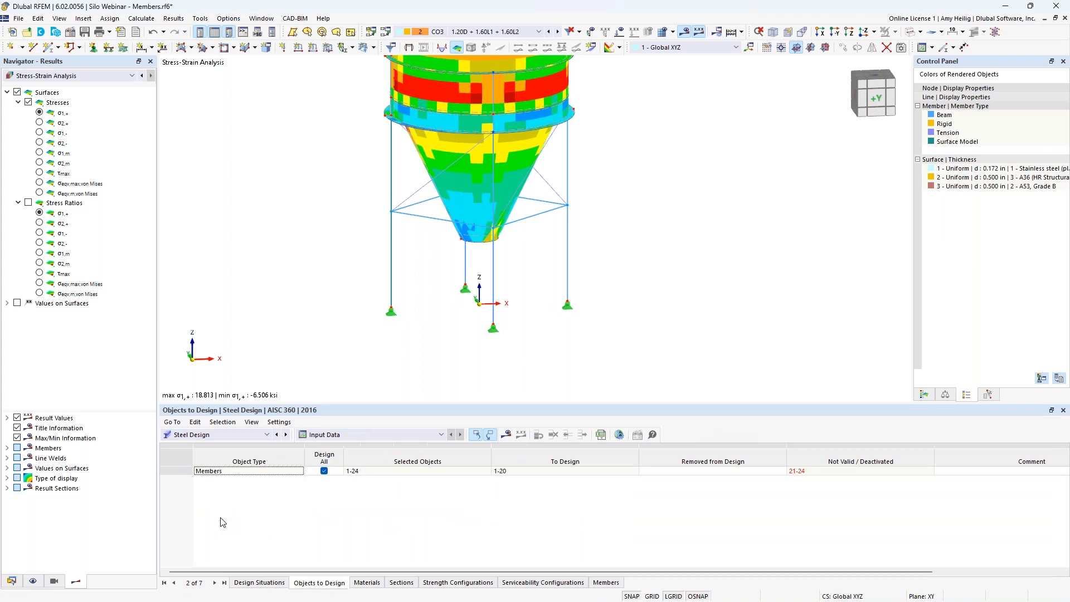
click(259, 582)
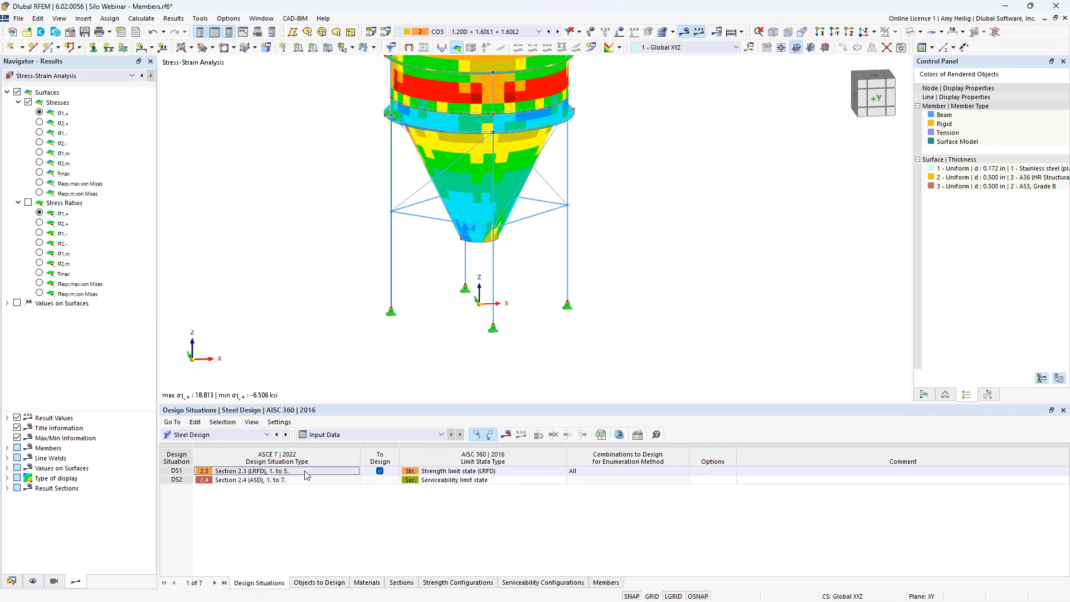
click(485, 472)
click(562, 471)
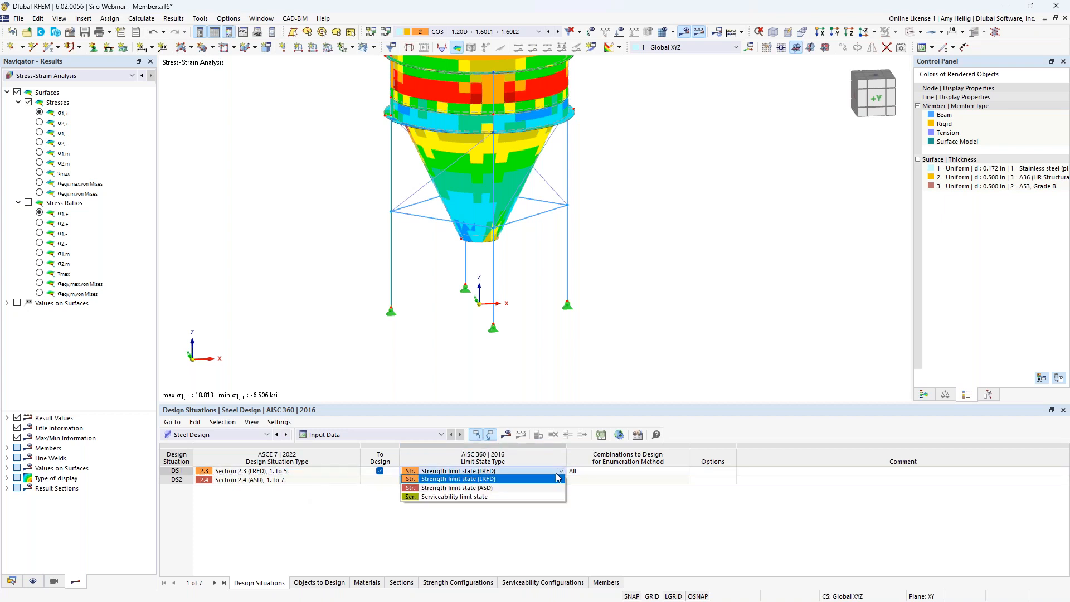
click(517, 479)
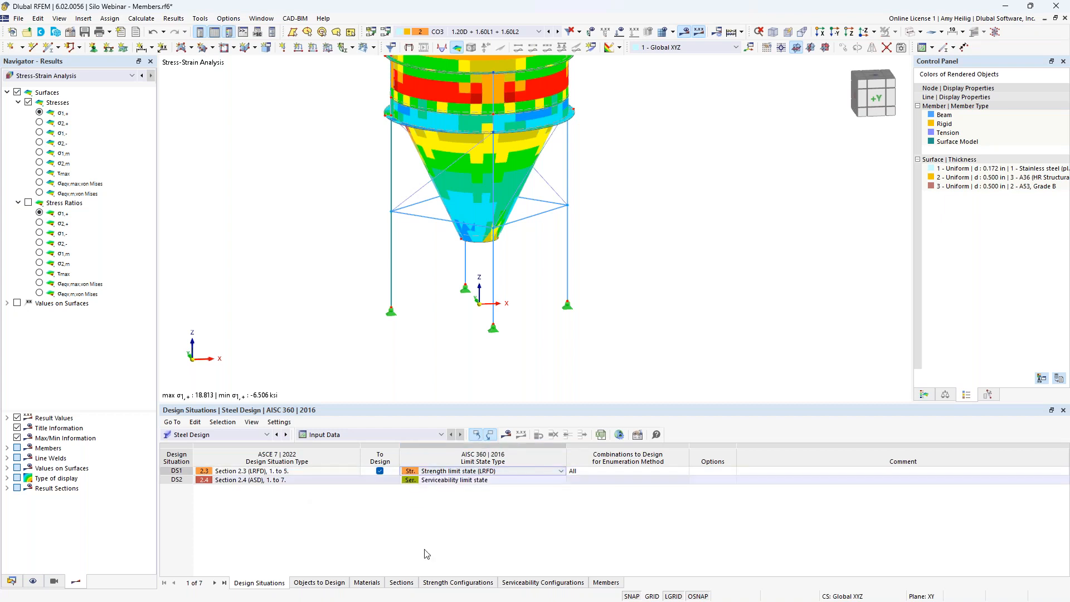
- Restrict the Steel Design objects to the four vertical support columns, members 1, 8, 11 and 18, instead of all members
click(329, 583)
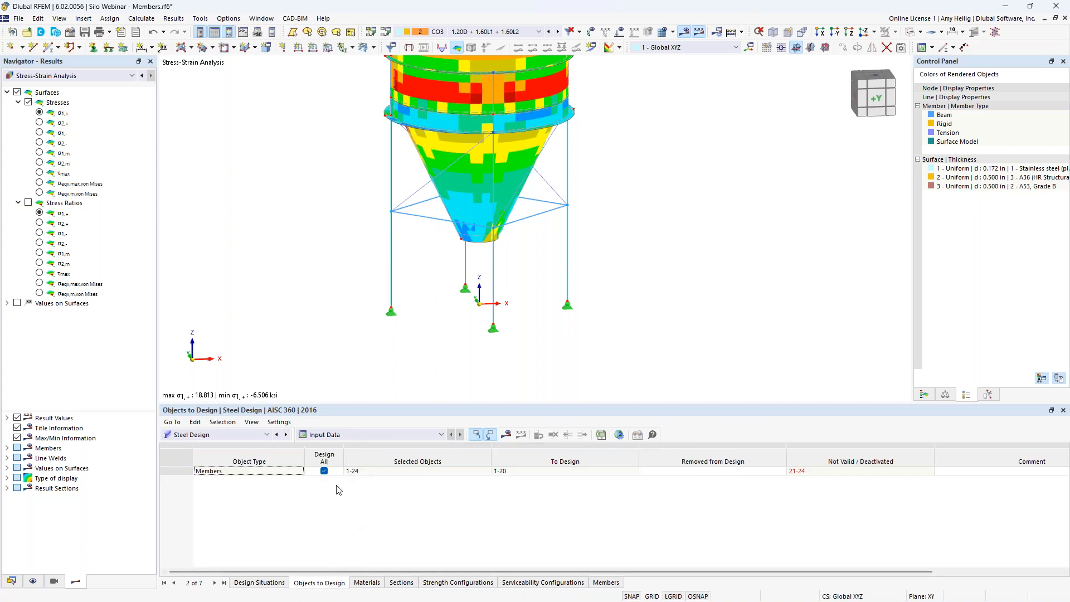
click(324, 471)
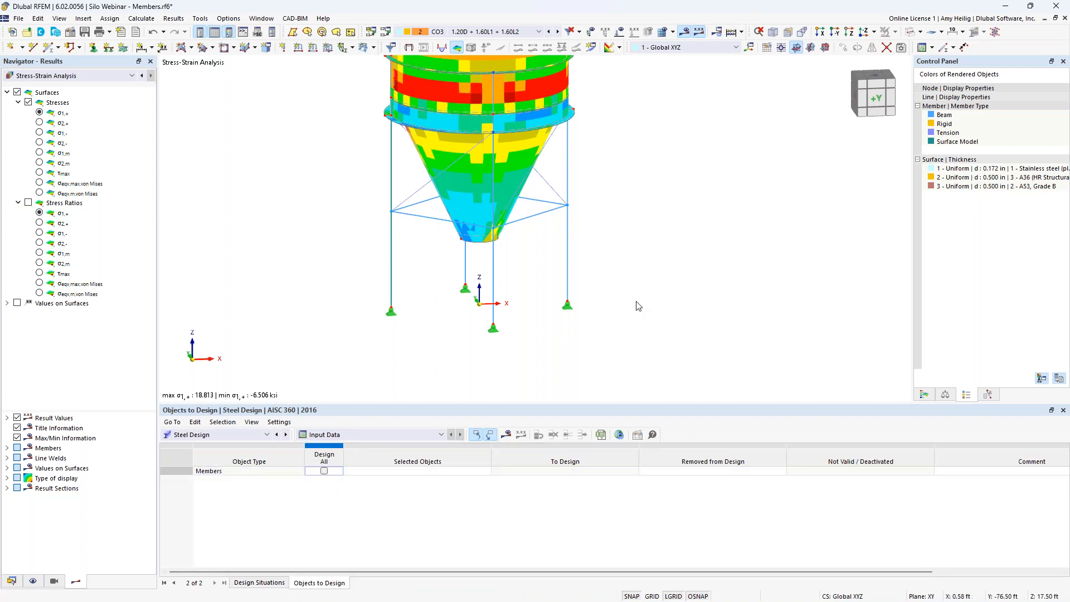
mouse_move(628, 282)
mouse_down()
mouse_move(437, 278)
mouse_move(623, 287)
mouse_up()
click(468, 471)
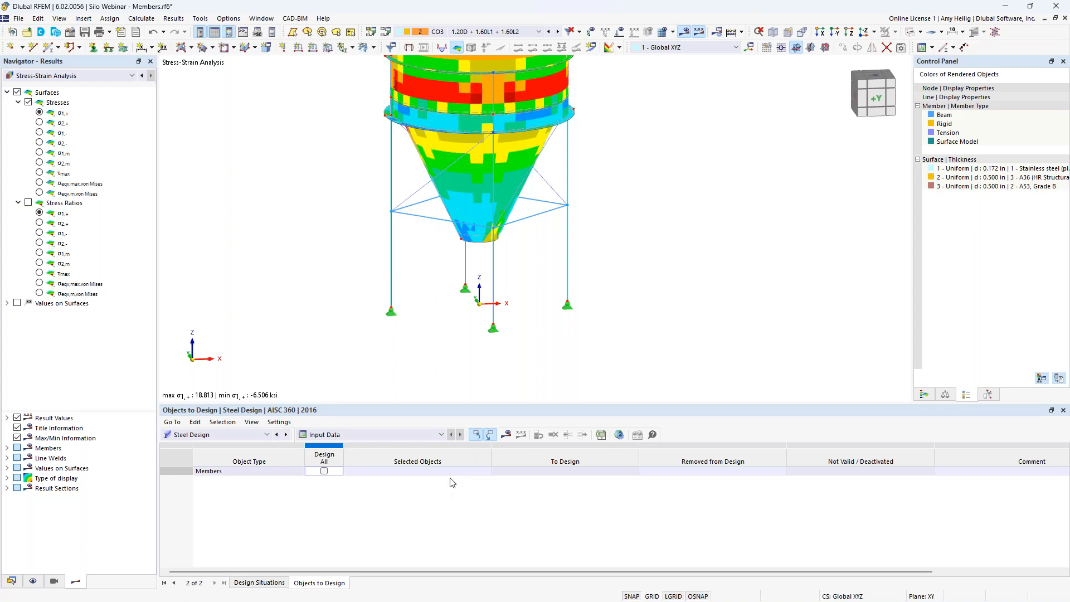
click(486, 472)
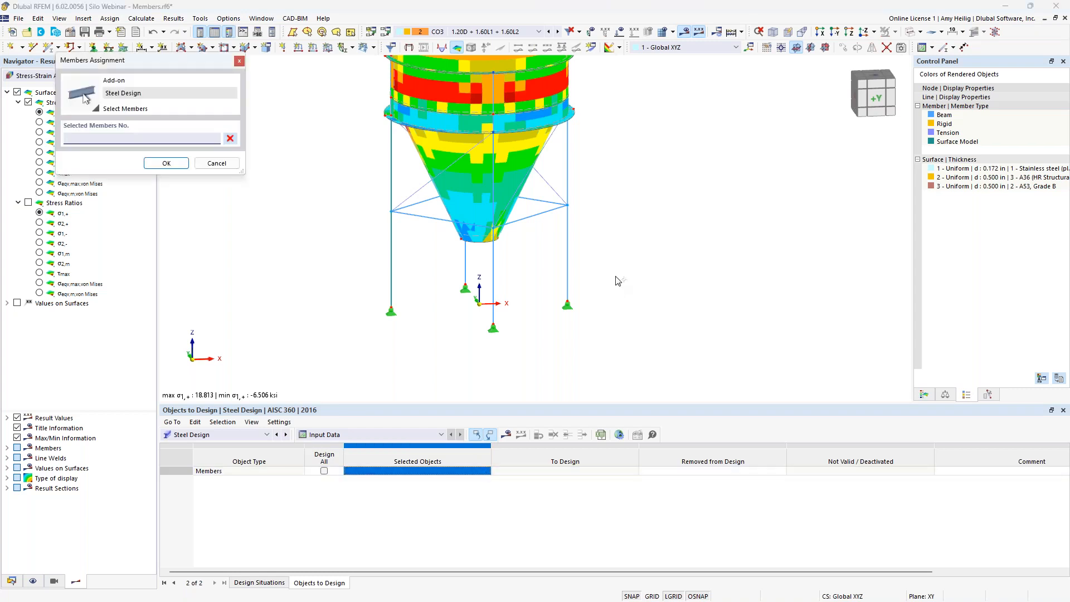
drag(611, 270, 390, 259)
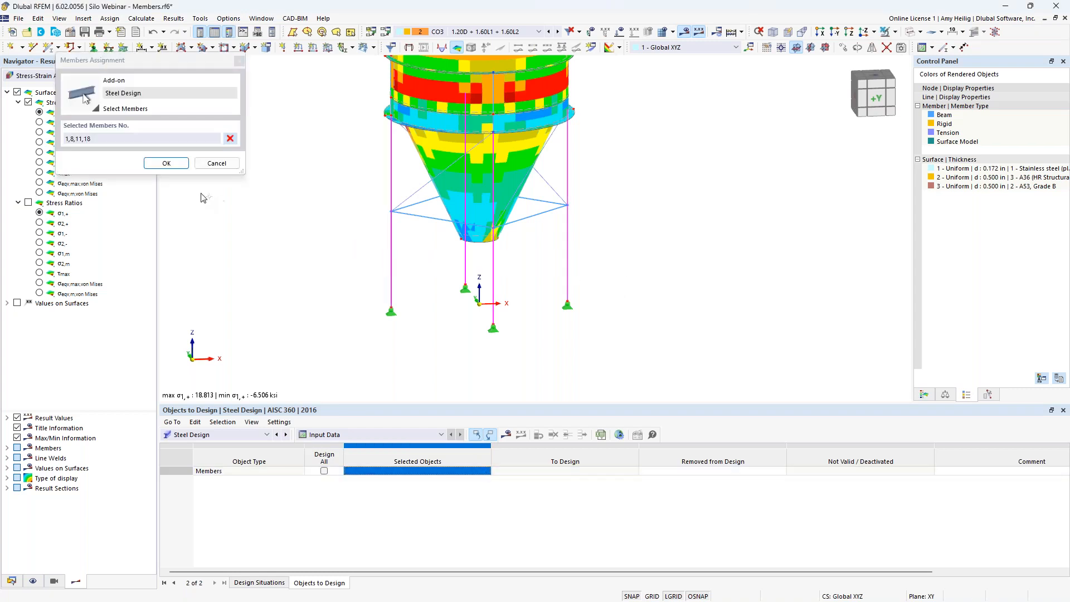
click(166, 163)
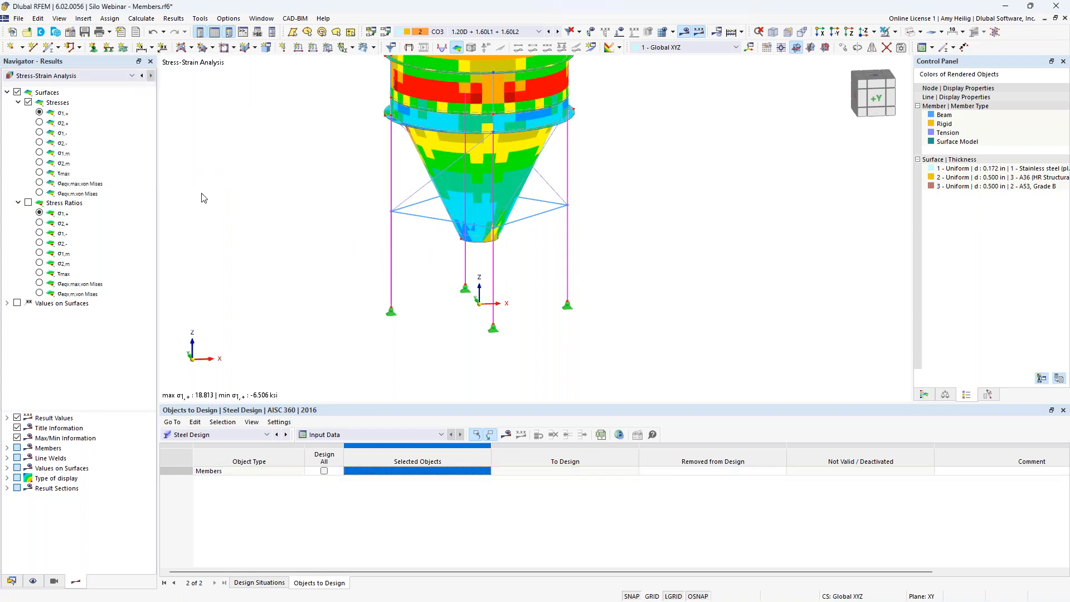
- Run the Steel Design calculation and list the design ratios on members by member in an enlarged table
click(506, 434)
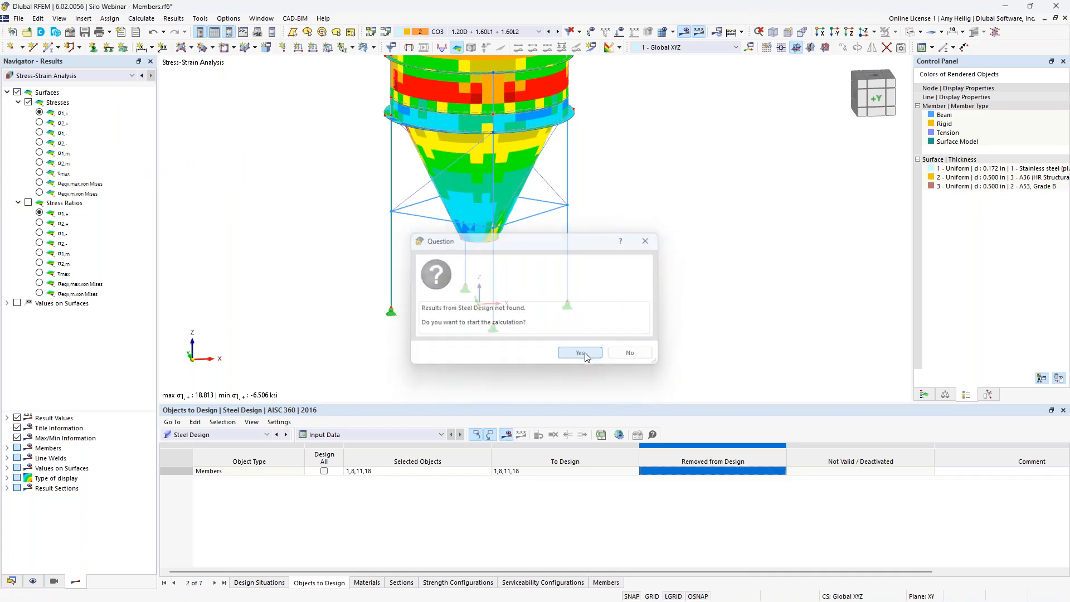
click(580, 353)
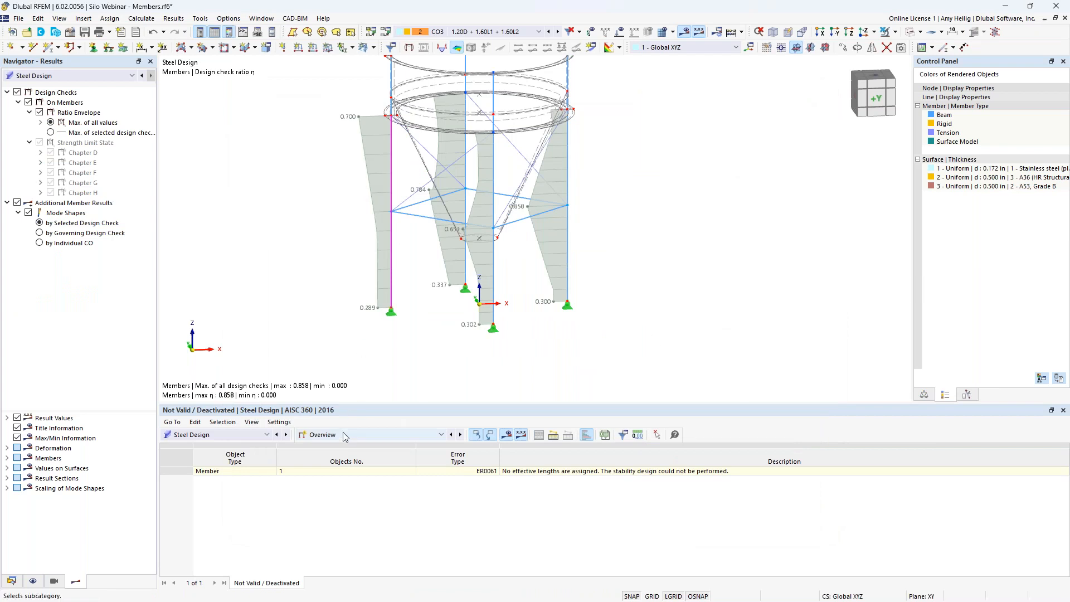
click(344, 433)
click(344, 464)
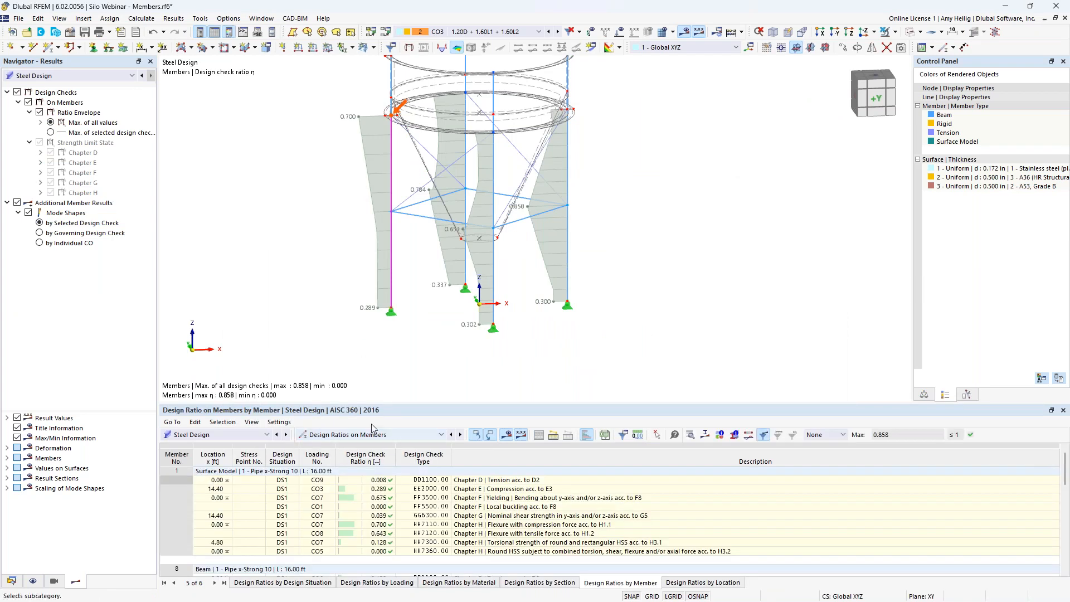
drag(390, 402, 389, 299)
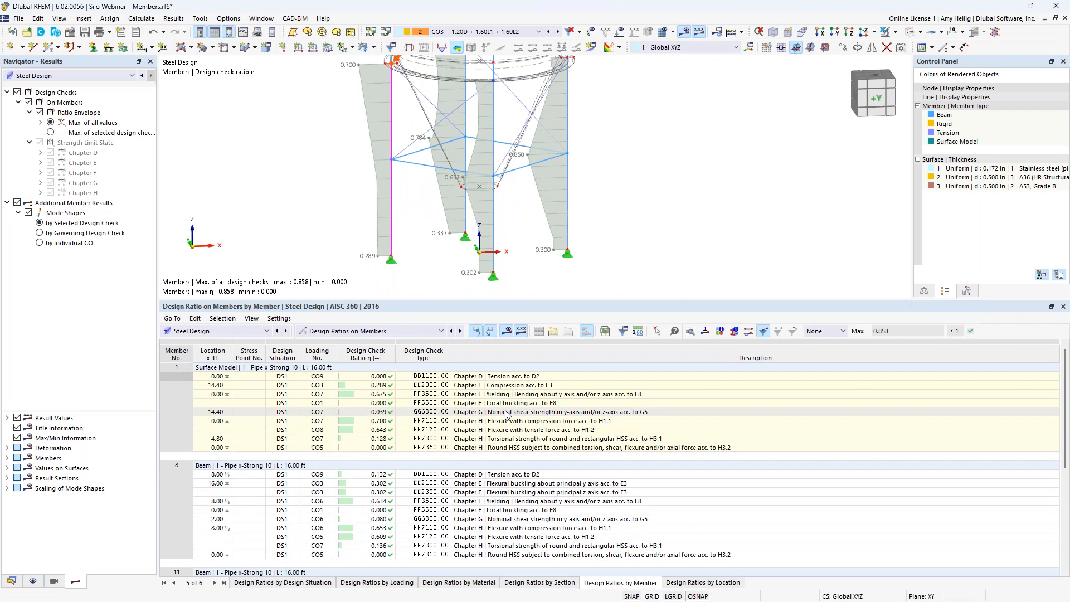
- Examine member 8's design ratios and the detailed Chapter F yielding check, including its formulas and the other available checks
scroll(508, 416, down, 1)
click(522, 484)
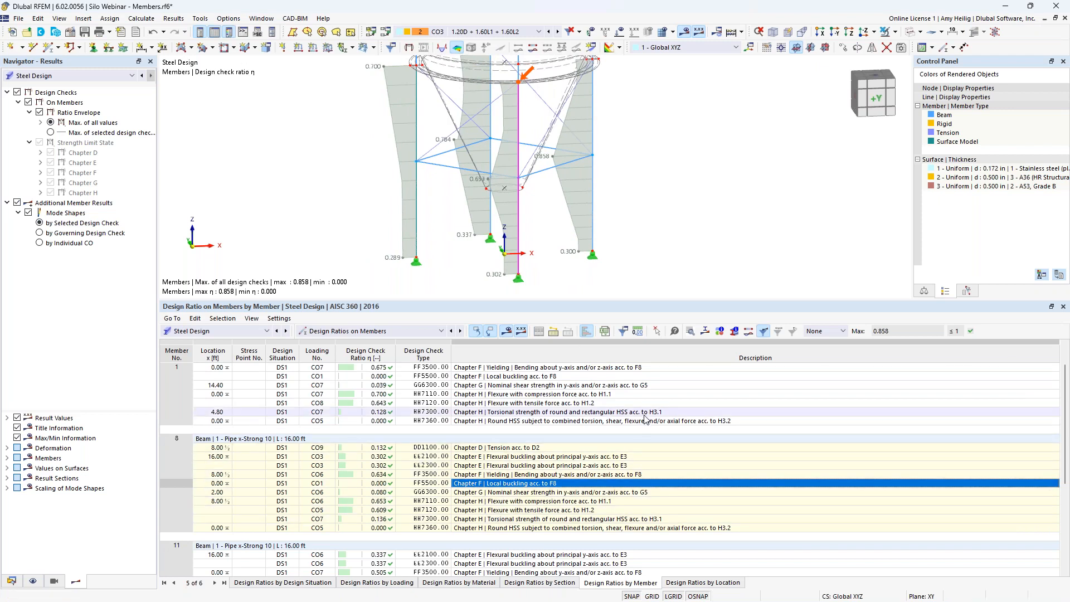
click(669, 475)
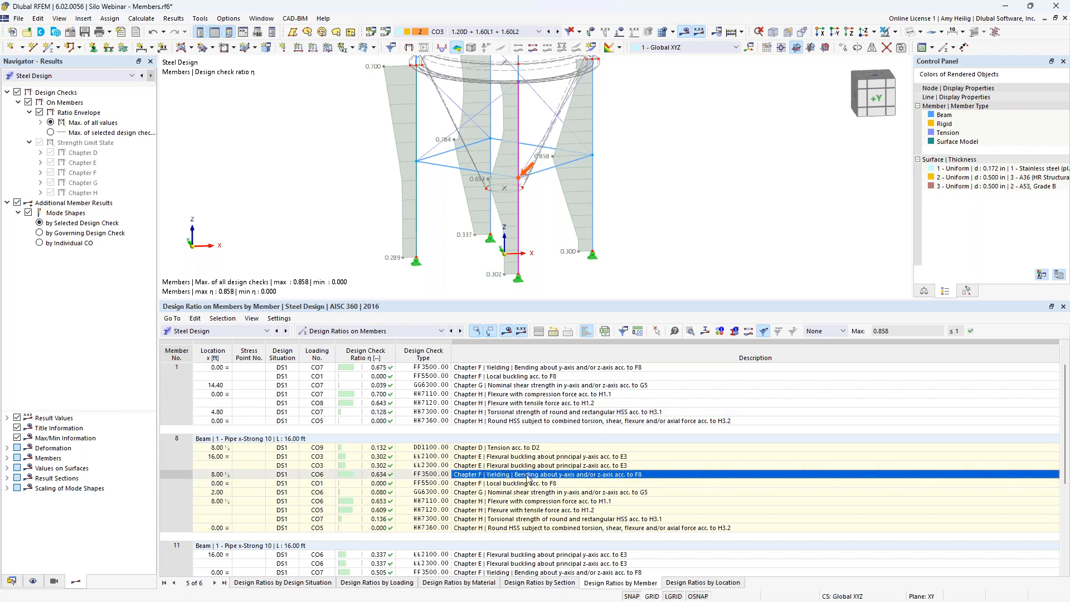
click(691, 331)
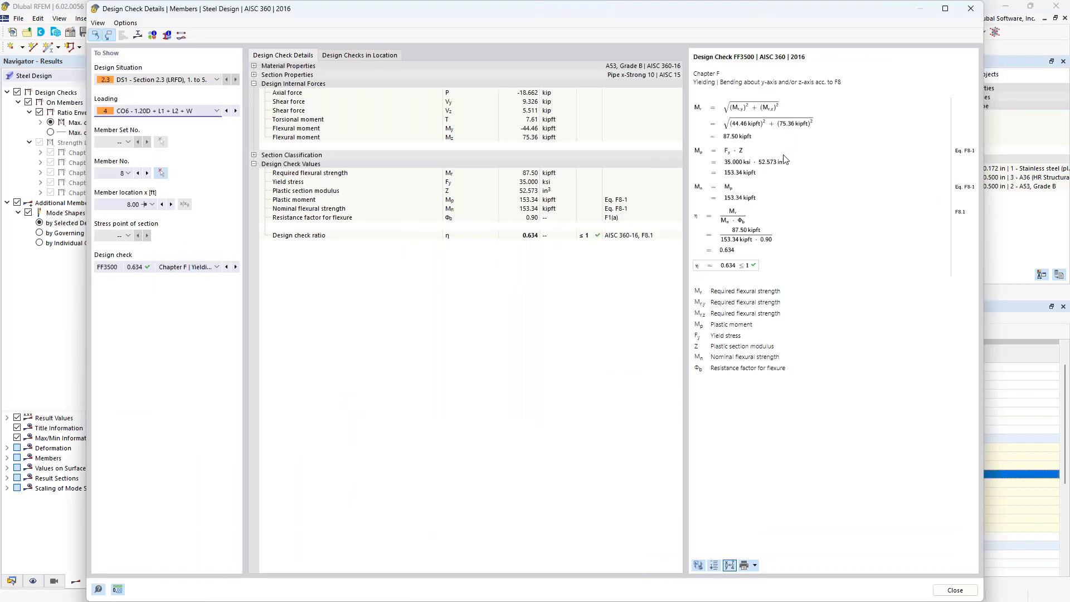
ctrl+scroll(784, 159, up, 3)
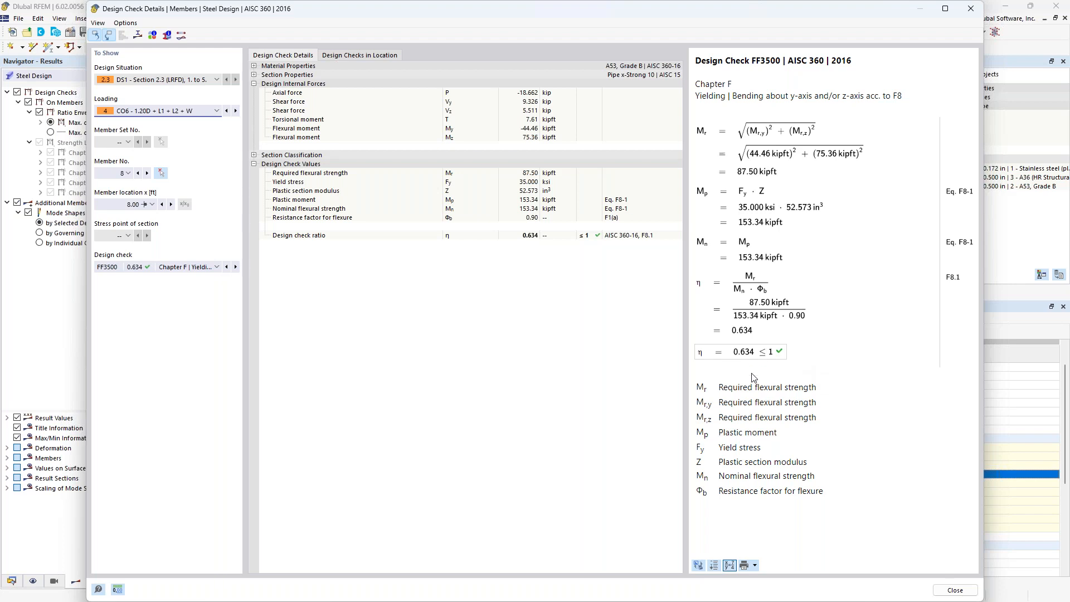
click(211, 269)
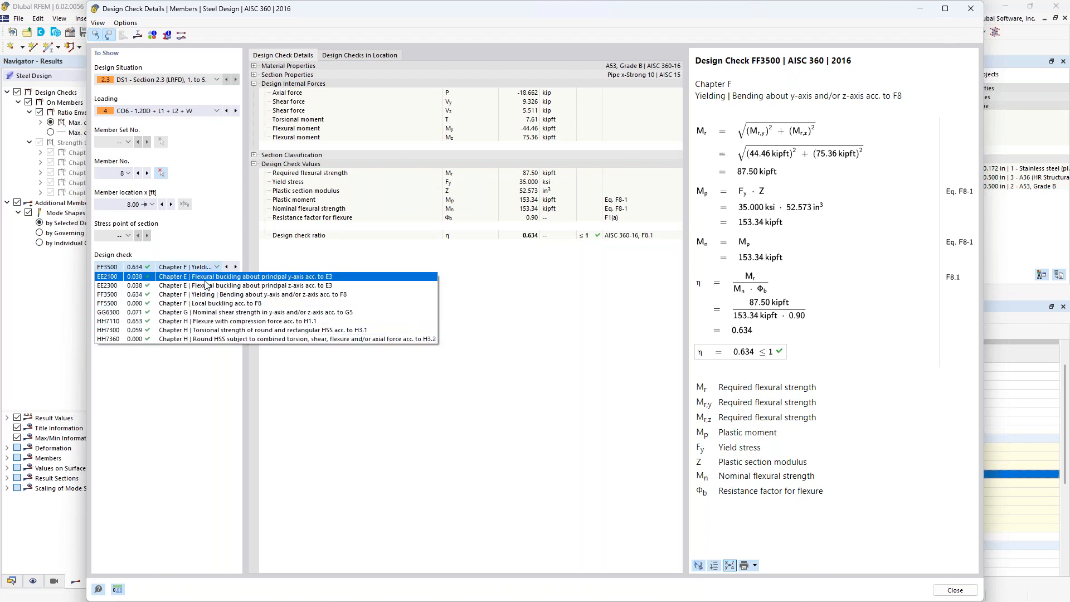
click(193, 394)
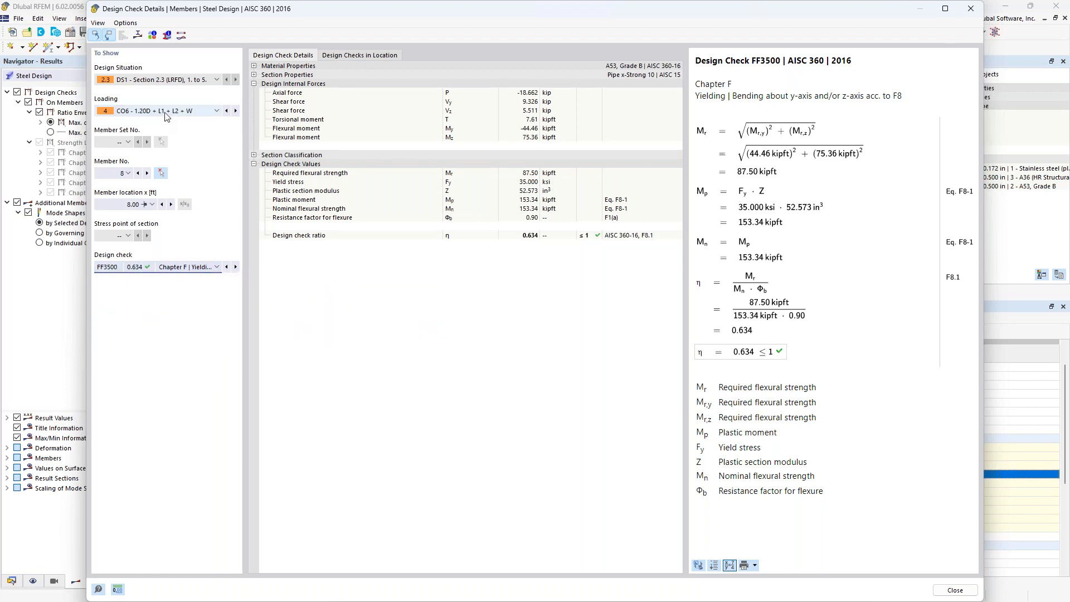
click(979, 15)
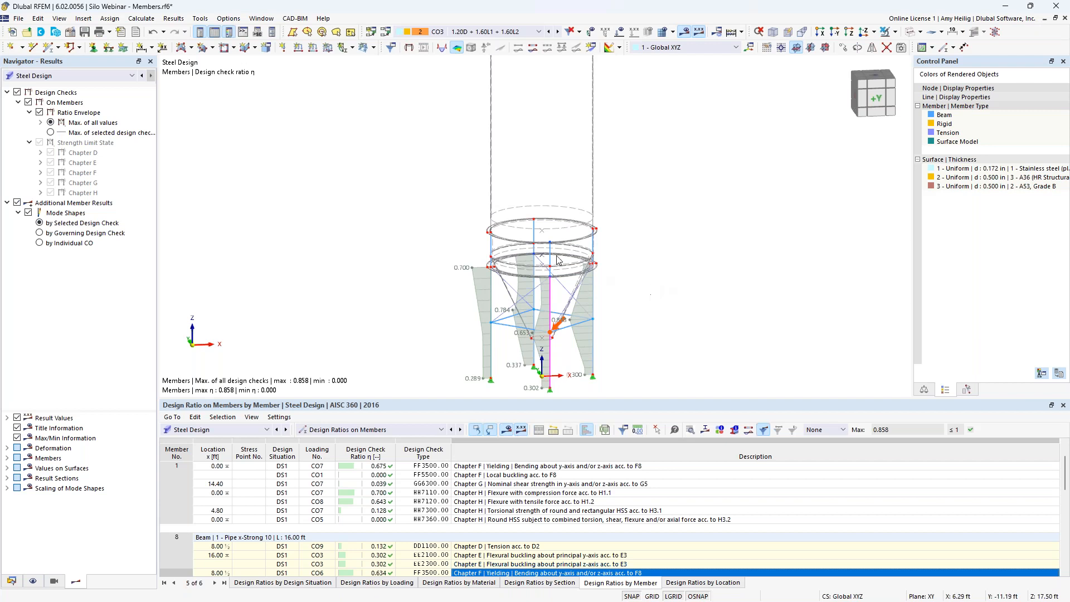
- Activate the Structure Stability critical load calculation for CO3 and check the ST2 settings, keeping 10 lowest eigenvalues with the linear eigenvalue method
click(387, 31)
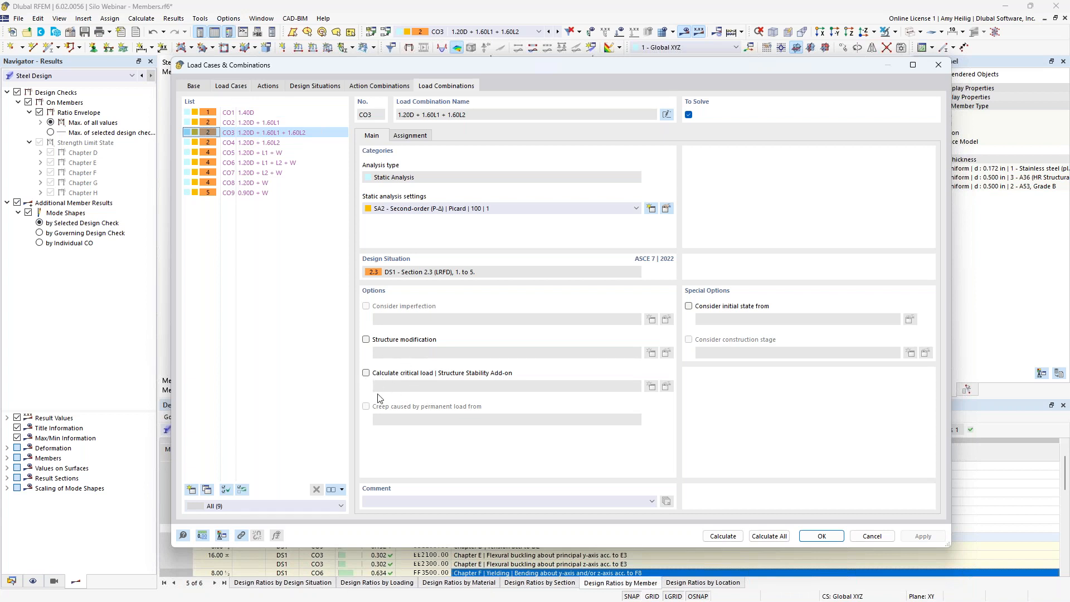
click(366, 374)
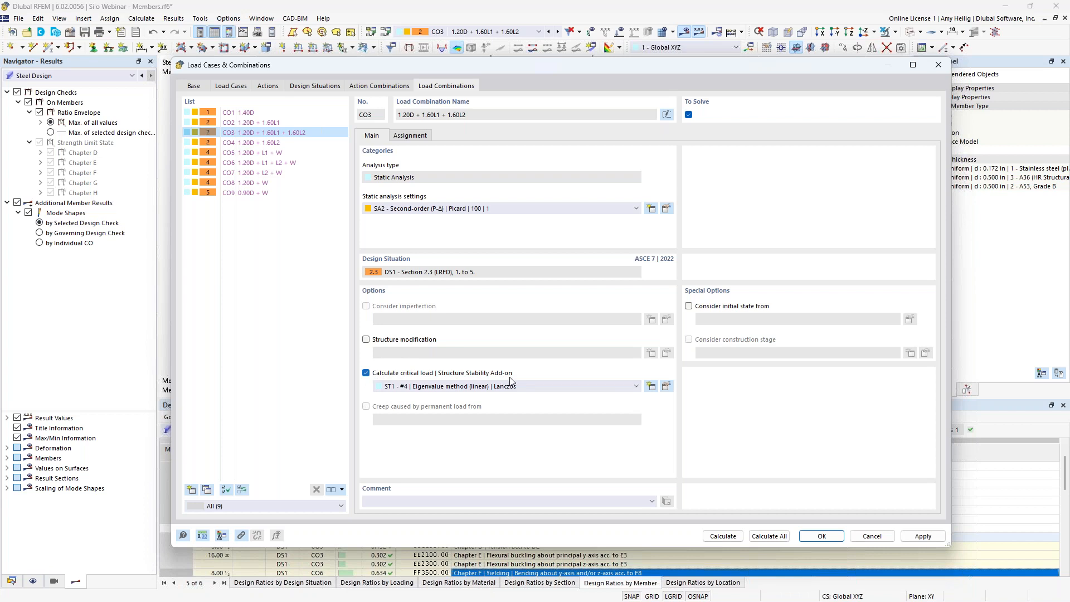
click(667, 387)
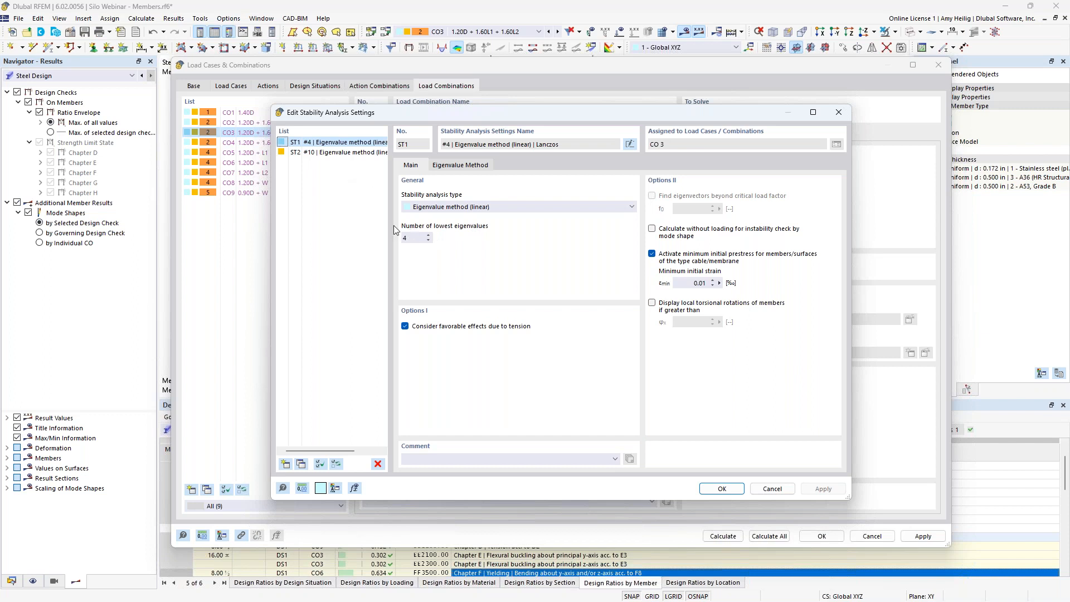
click(360, 152)
drag(415, 240, 397, 238)
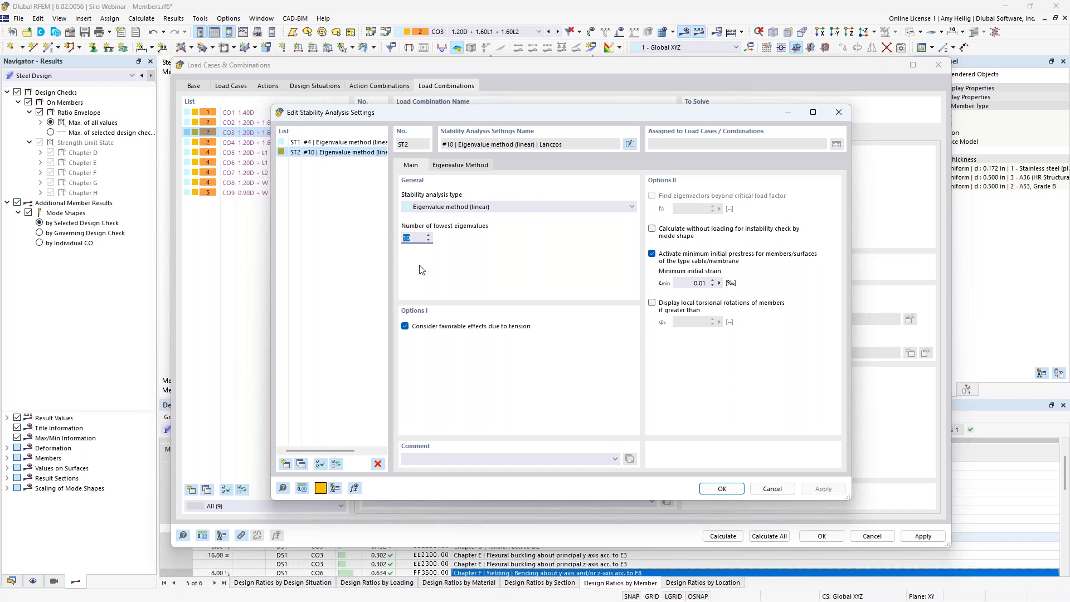
click(415, 238)
click(736, 493)
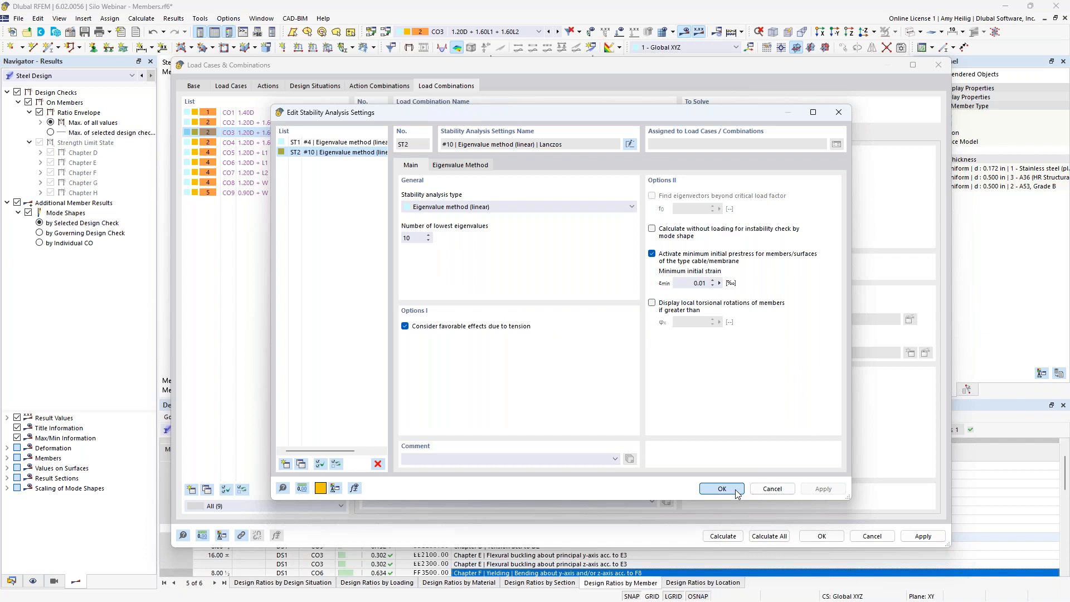
- Assign stability analysis settings ST2 (#10, Eigenvalue method, Lanczos) to CO3 and calculate the load combination
click(516, 386)
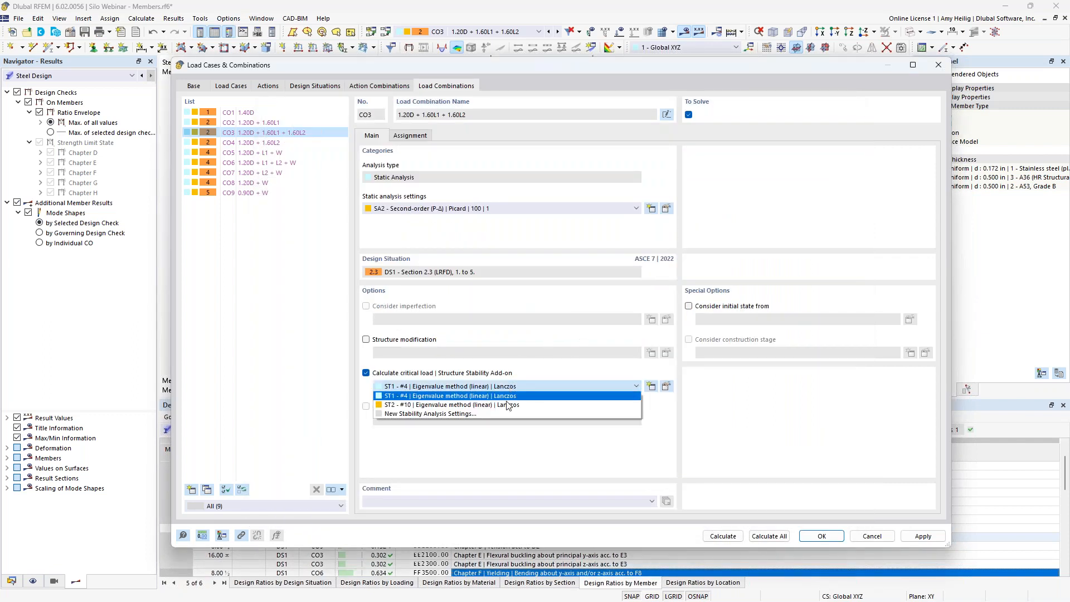
click(508, 405)
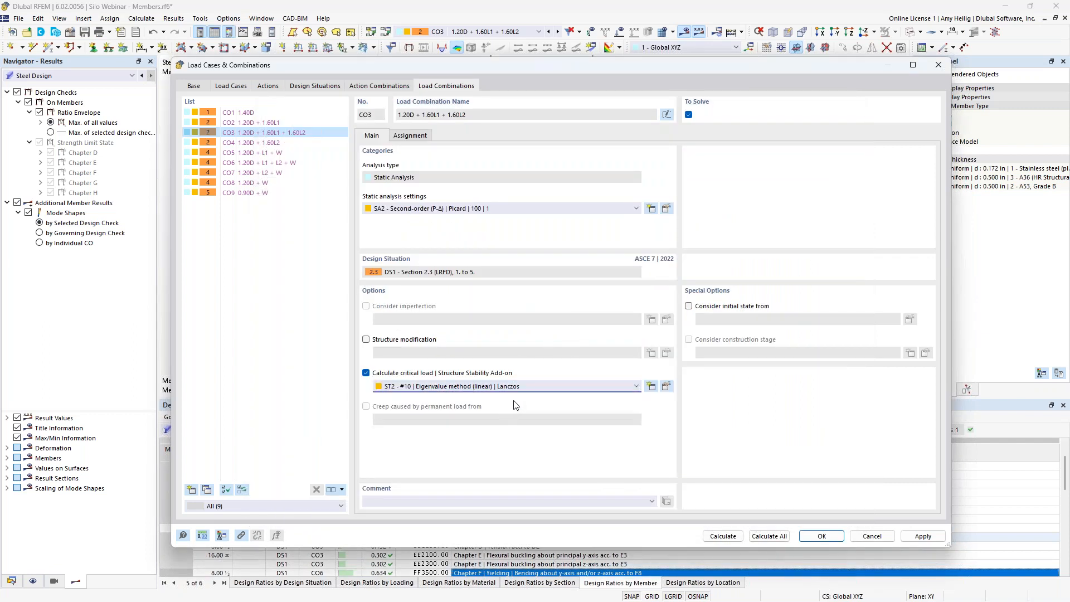
click(727, 538)
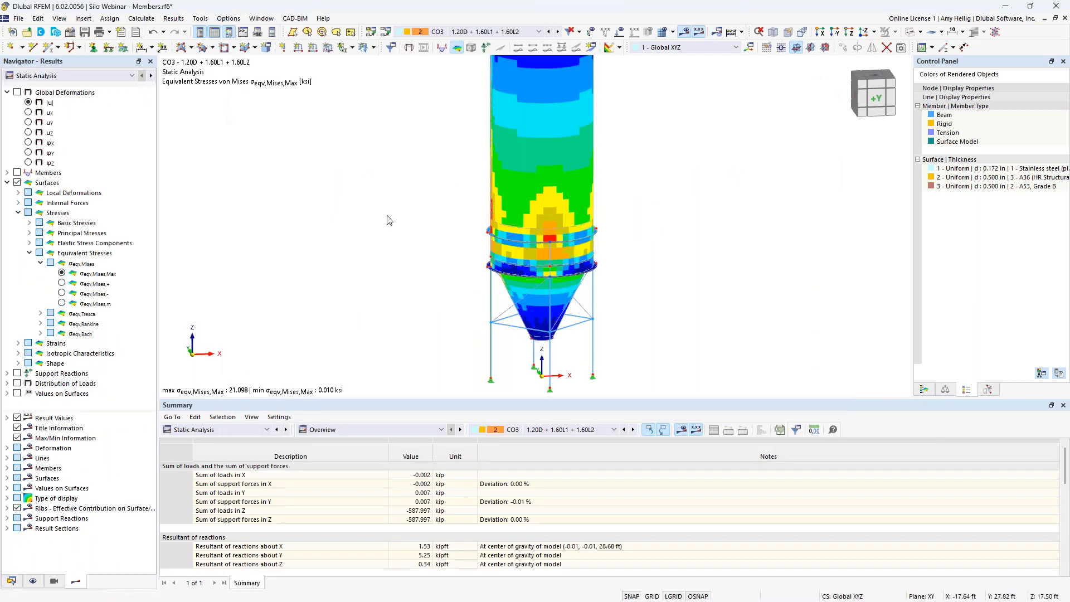
- Show the Stability Analysis results for the whole silo, with the mode shape's colour scale instead of the rendered-object colours
click(89, 76)
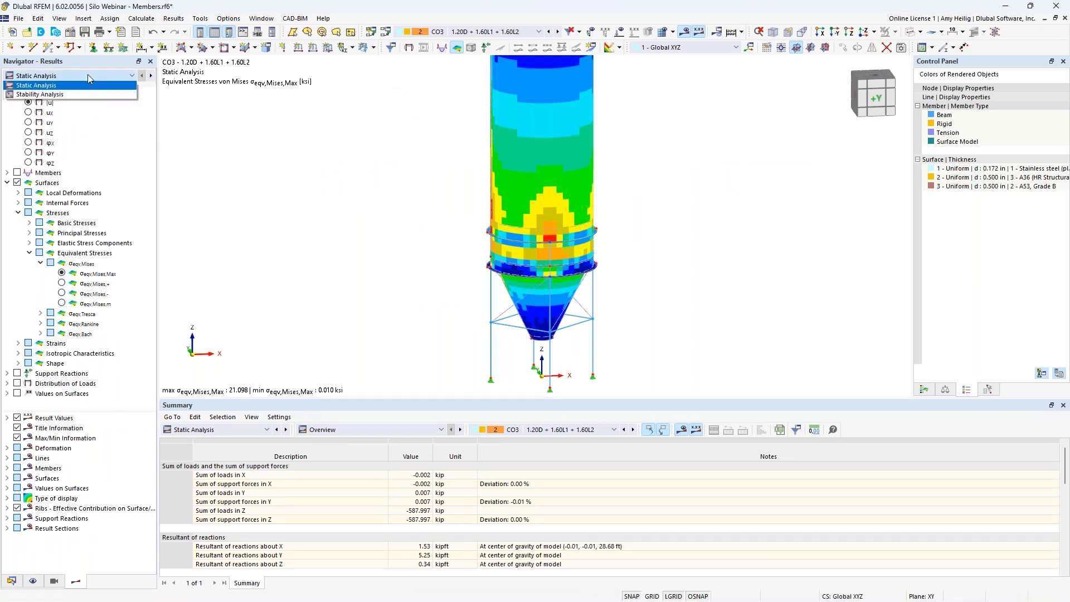
click(49, 96)
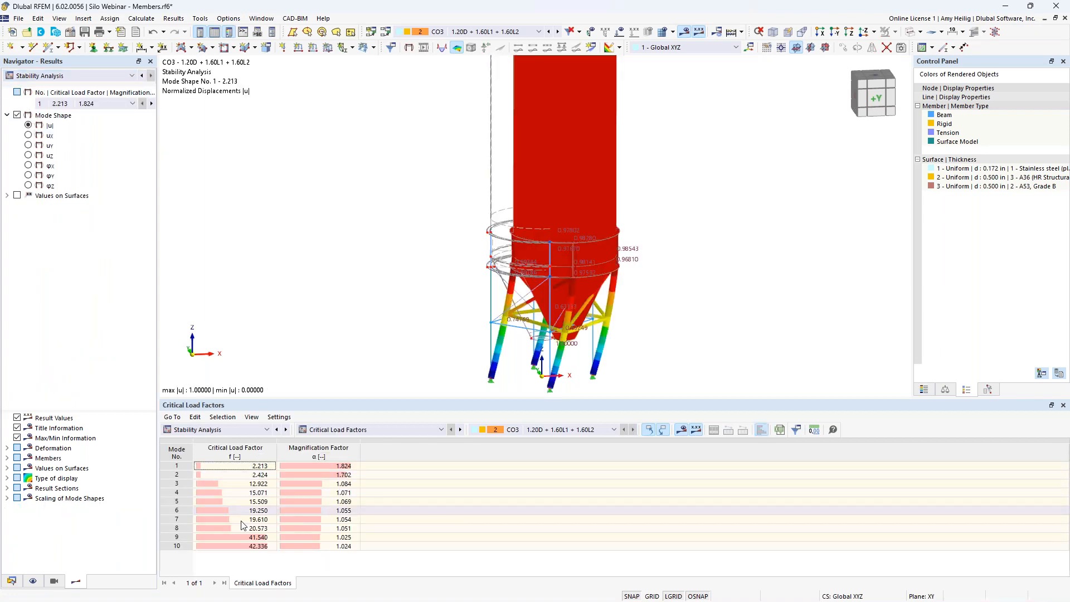
scroll(421, 323, down, 1)
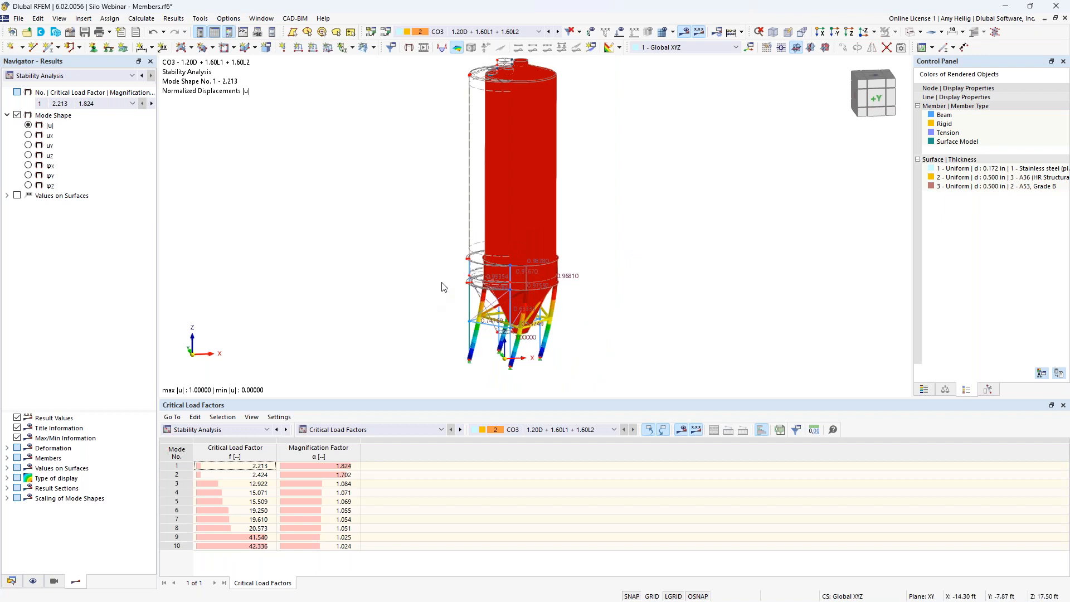
click(924, 390)
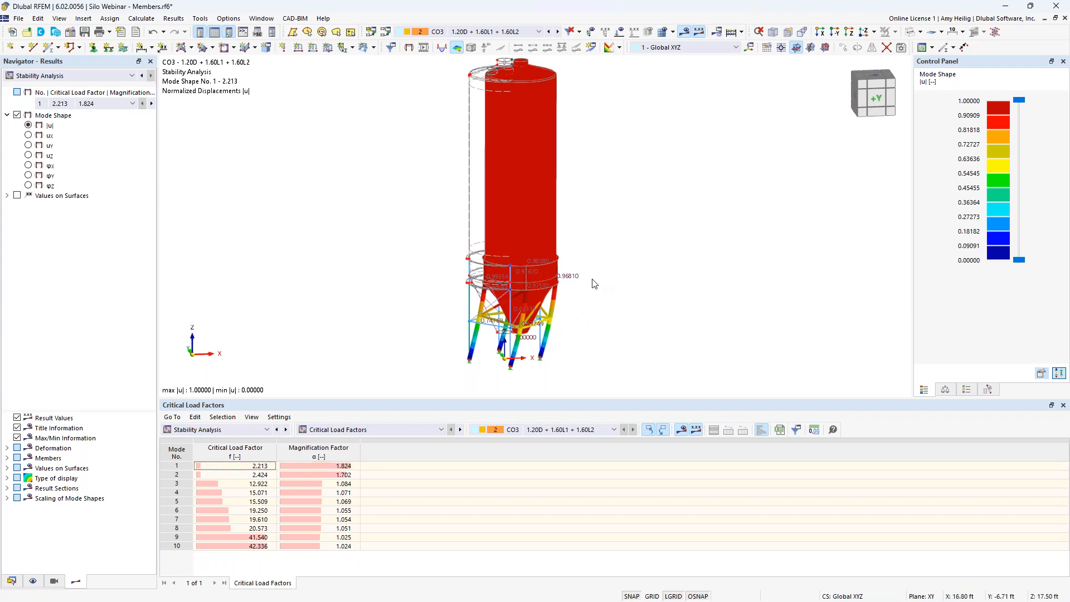
- Compare mode shapes 1 and 2 from the critical load factors, viewing the deformed silo from another side
click(222, 469)
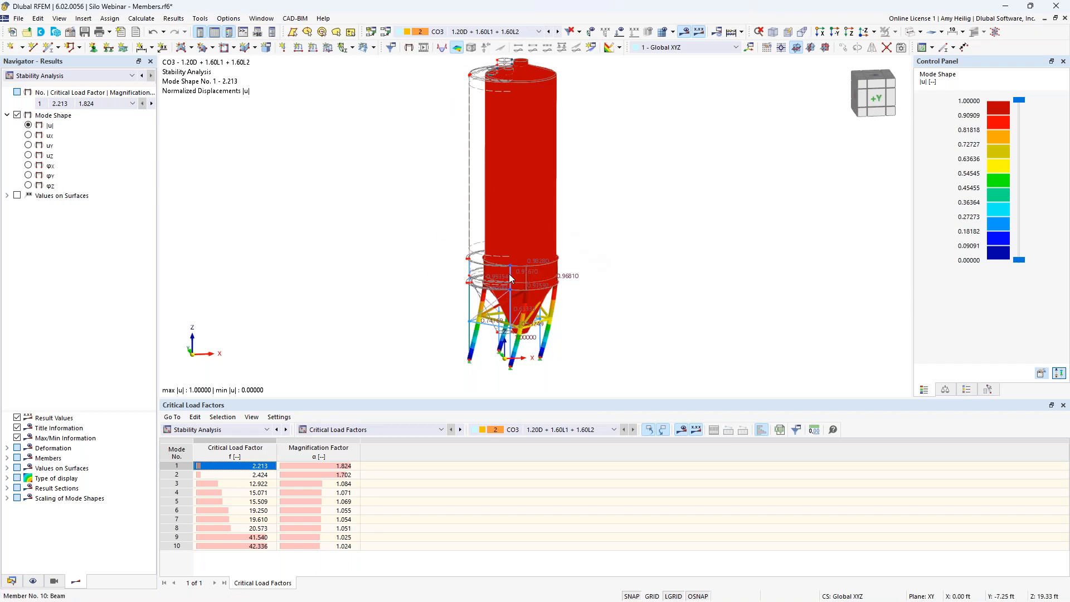
click(261, 475)
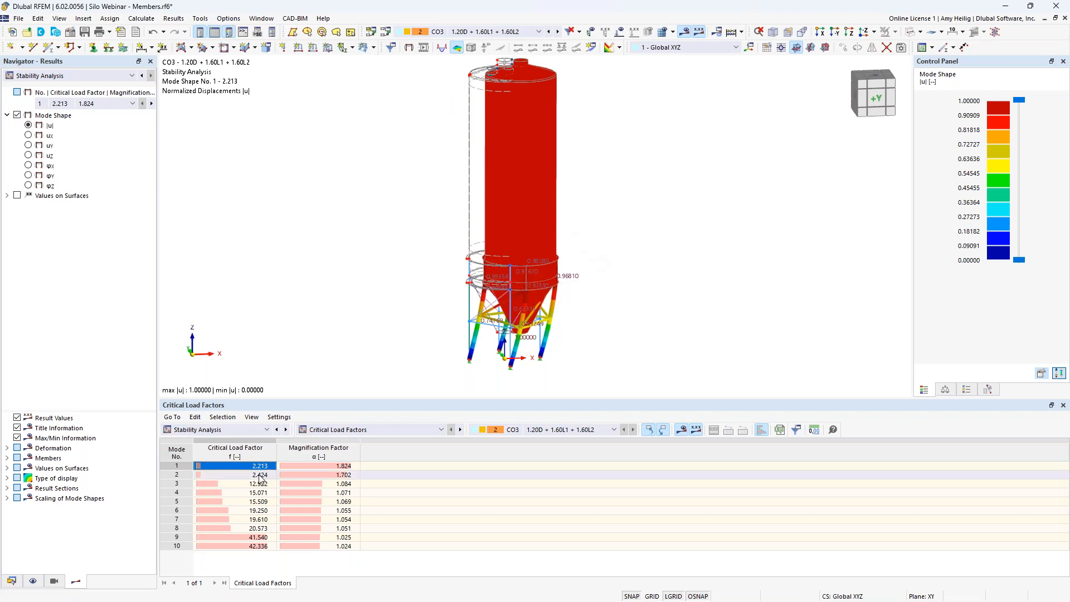
ctrl+middle_drag(628, 315, 505, 320)
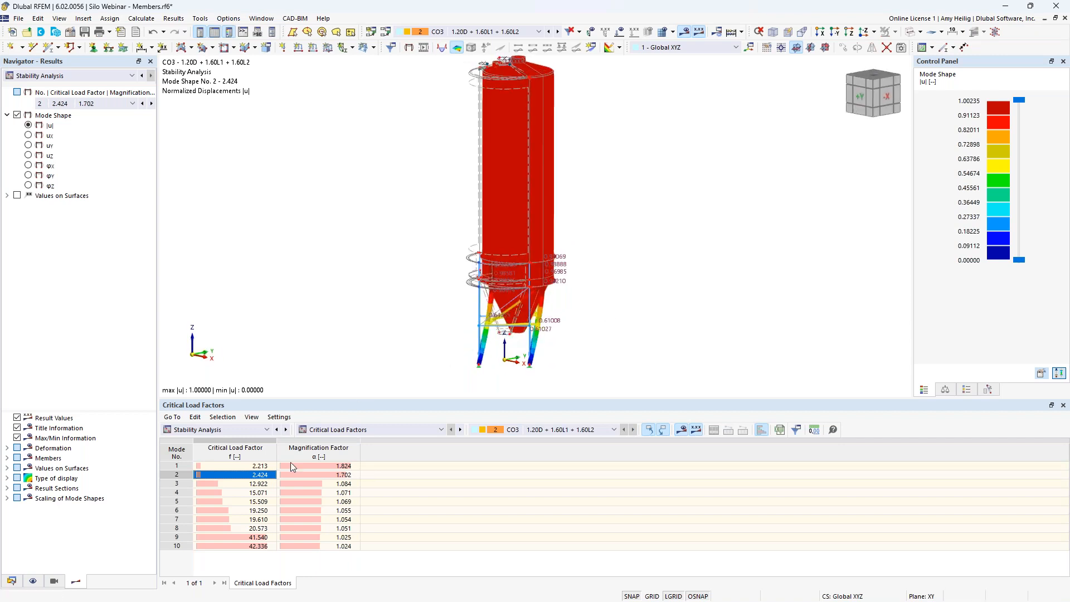
- Examine the column and bracing buckling in mode shapes 3, 4 and 5
click(259, 484)
ctrl+middle_drag(409, 291, 524, 321)
scroll(524, 321, up, 3)
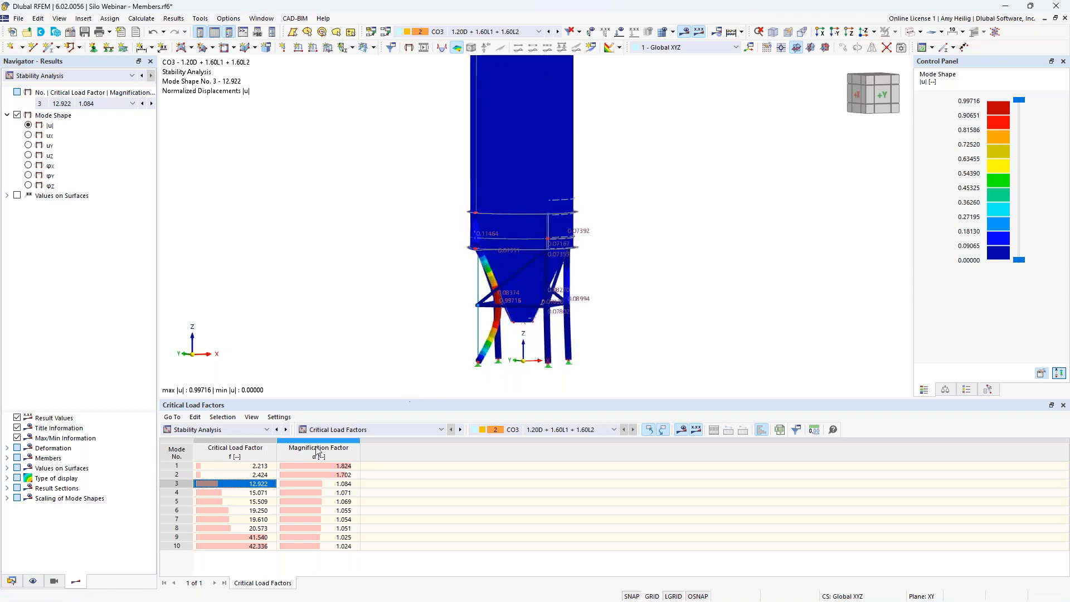
click(258, 493)
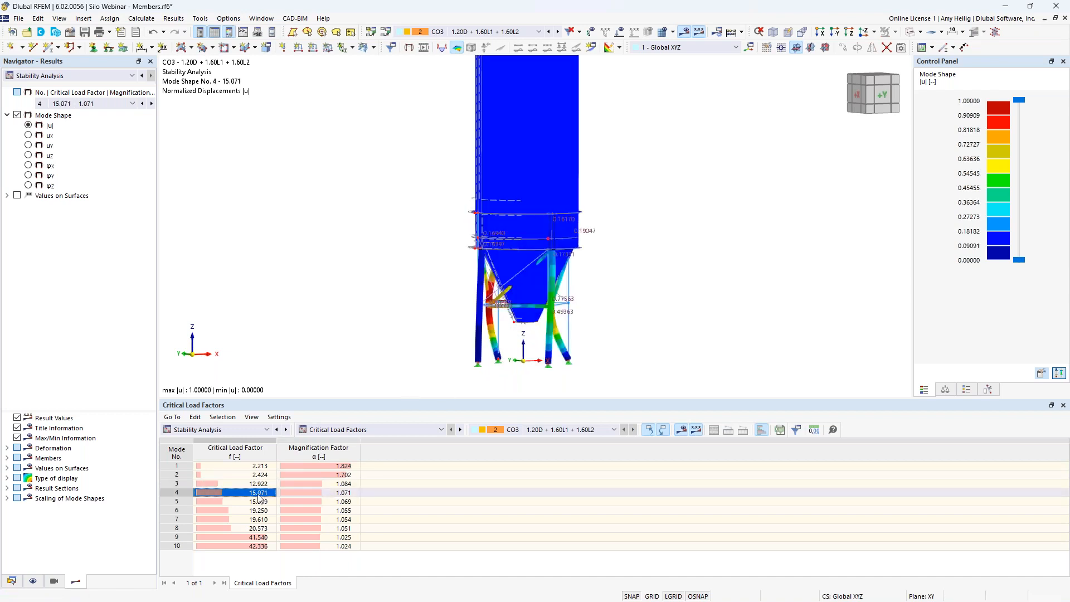
click(258, 503)
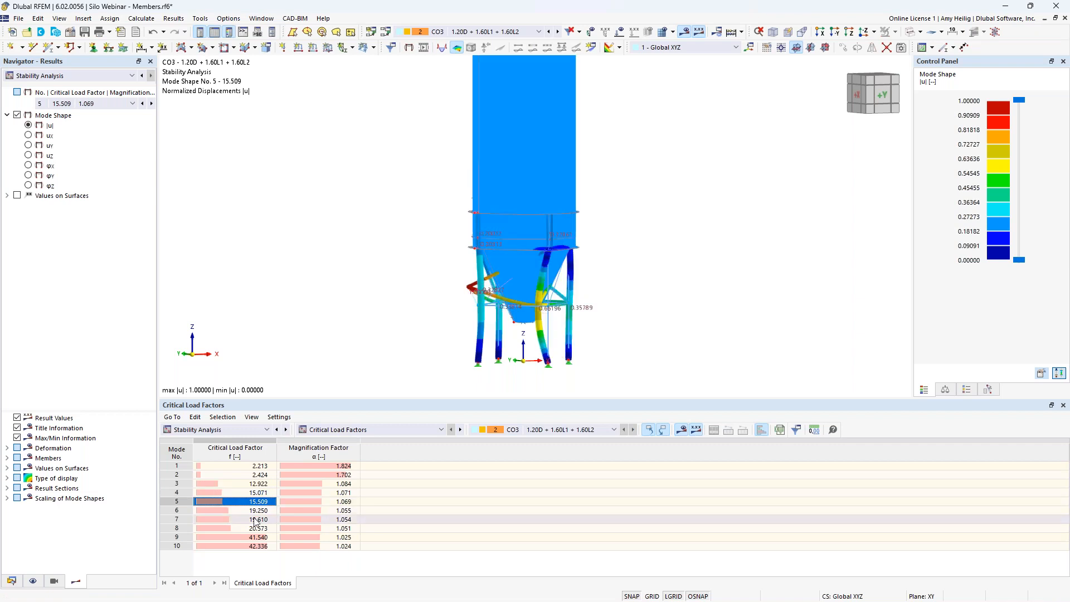
- Display mode shape 9 and examine the local shell deformation just above the upper ring up close
click(250, 538)
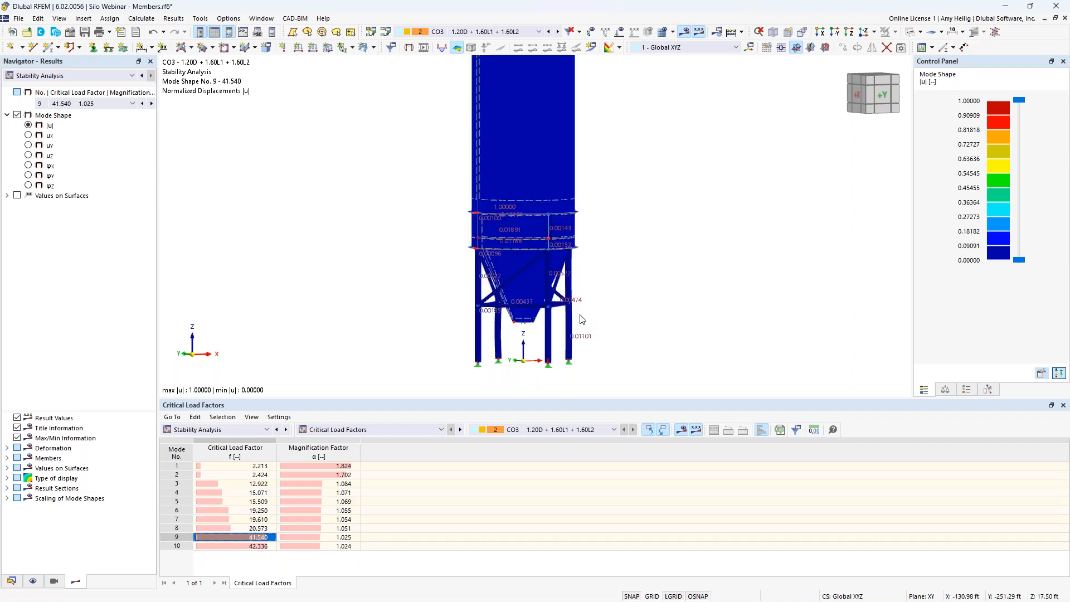
ctrl+middle_drag(591, 257, 368, 268)
middle_drag(579, 277, 504, 282)
scroll(535, 225, up, 8)
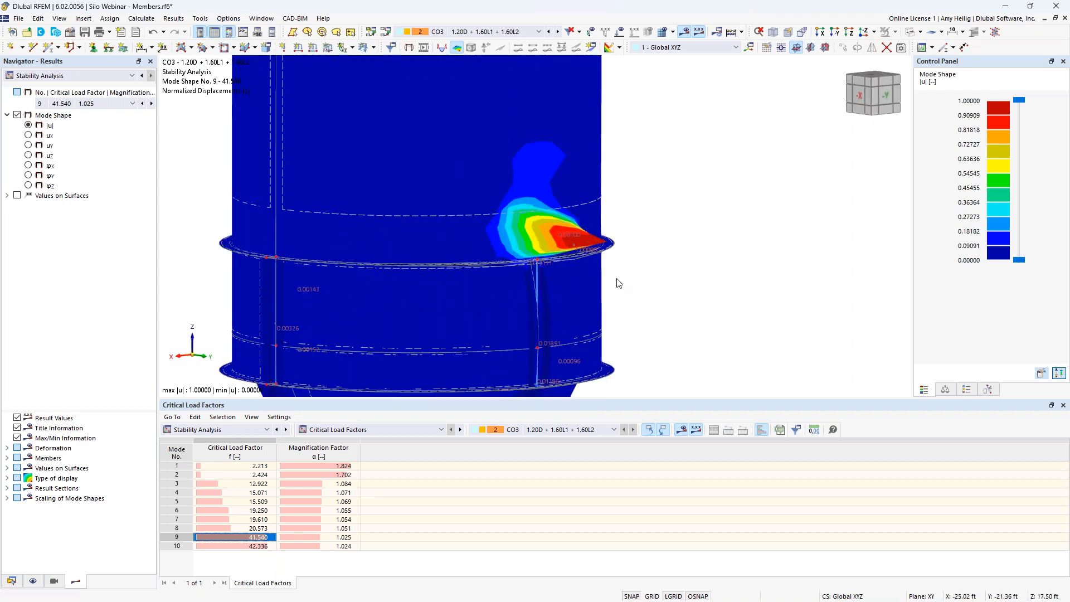
- Set the display factor for mode shapes to 0.25 and view the shell's bulge in profile
click(946, 390)
click(1052, 105)
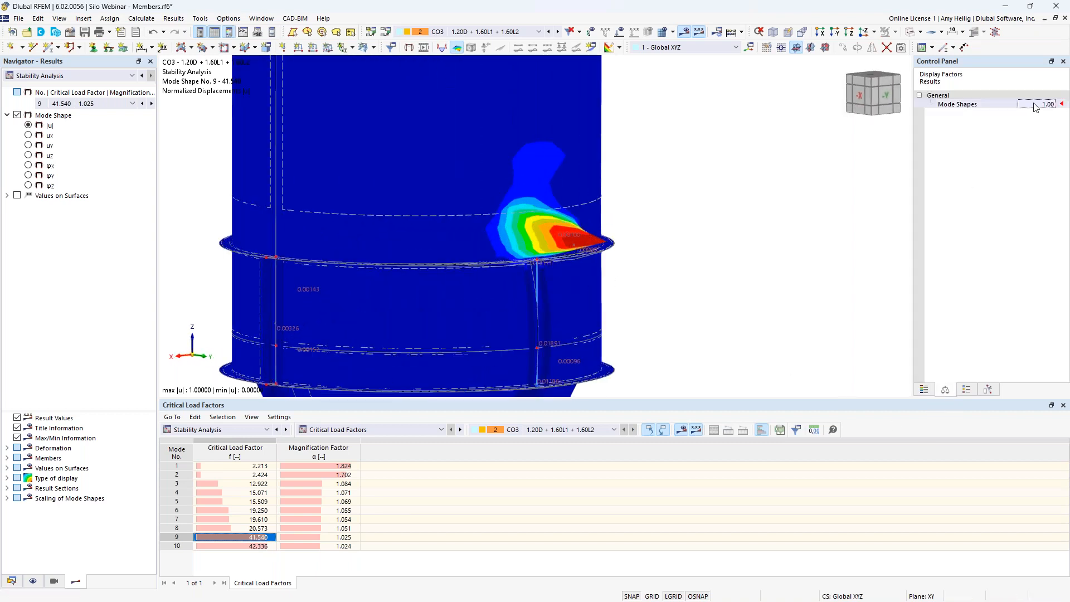
click(1052, 106)
click(1052, 106)
ctrl+middle_drag(625, 277, 731, 283)
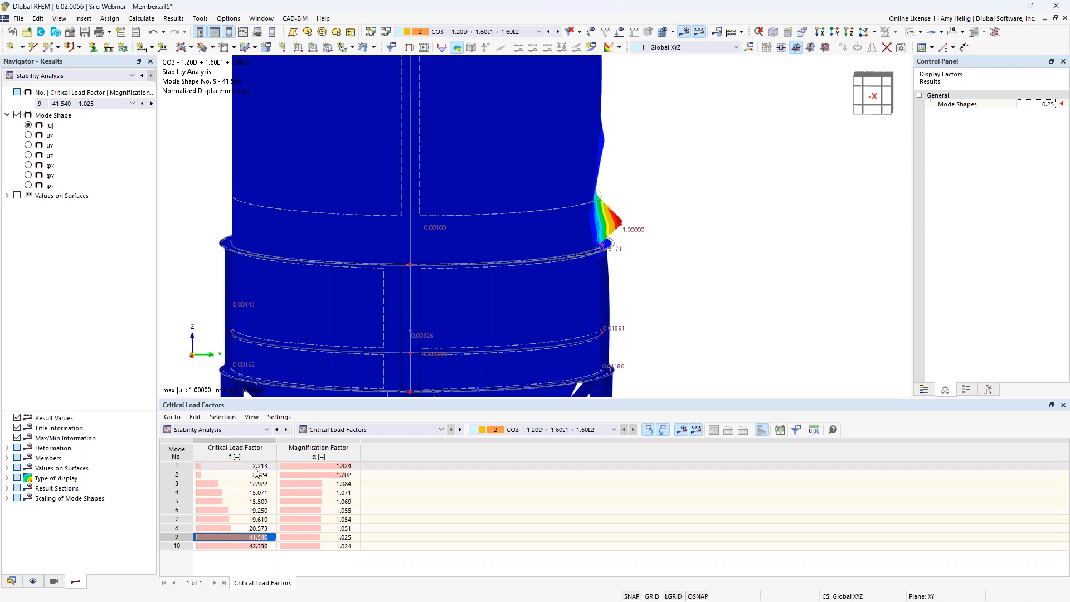
- Examine where mode shape 9's local shell buckle lies relative to the rings, columns and hopper
middle_drag(571, 337, 616, 234)
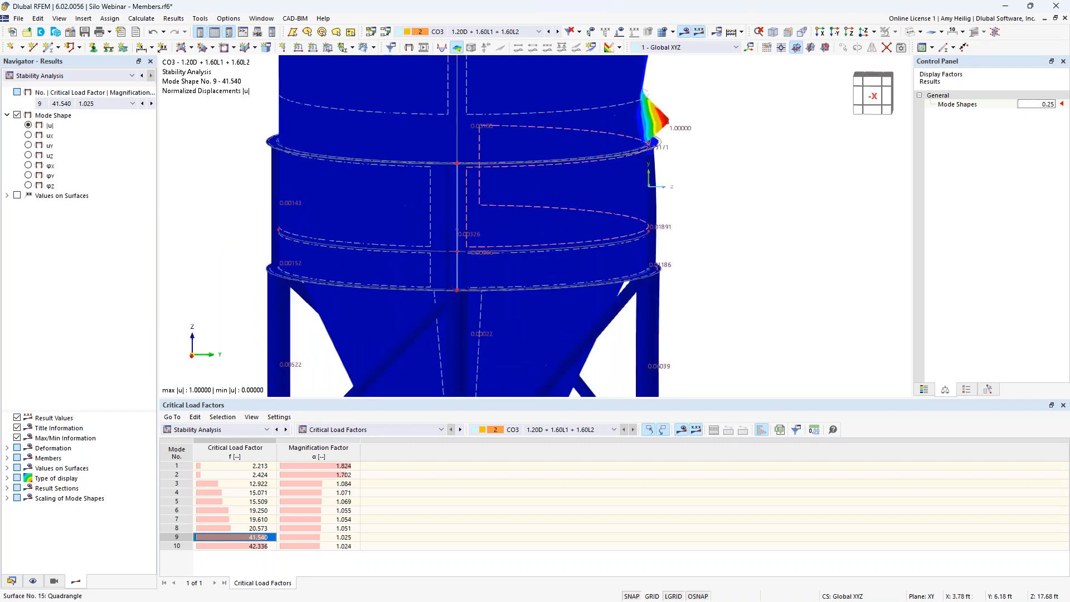
ctrl+middle_drag(751, 162, 668, 149)
middle_drag(679, 186, 667, 277)
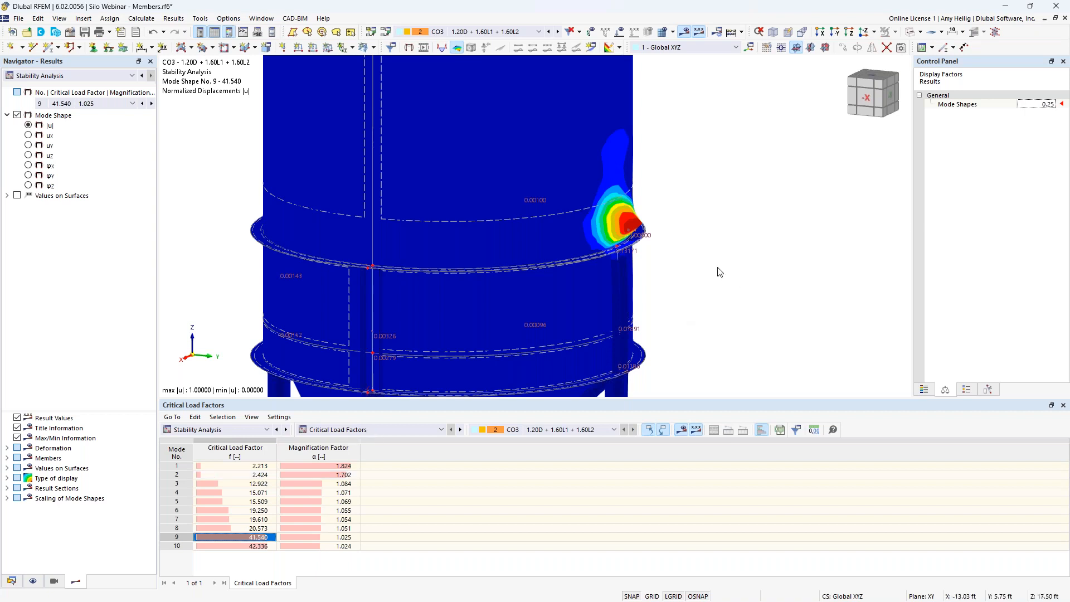
scroll(720, 272, down, 5)
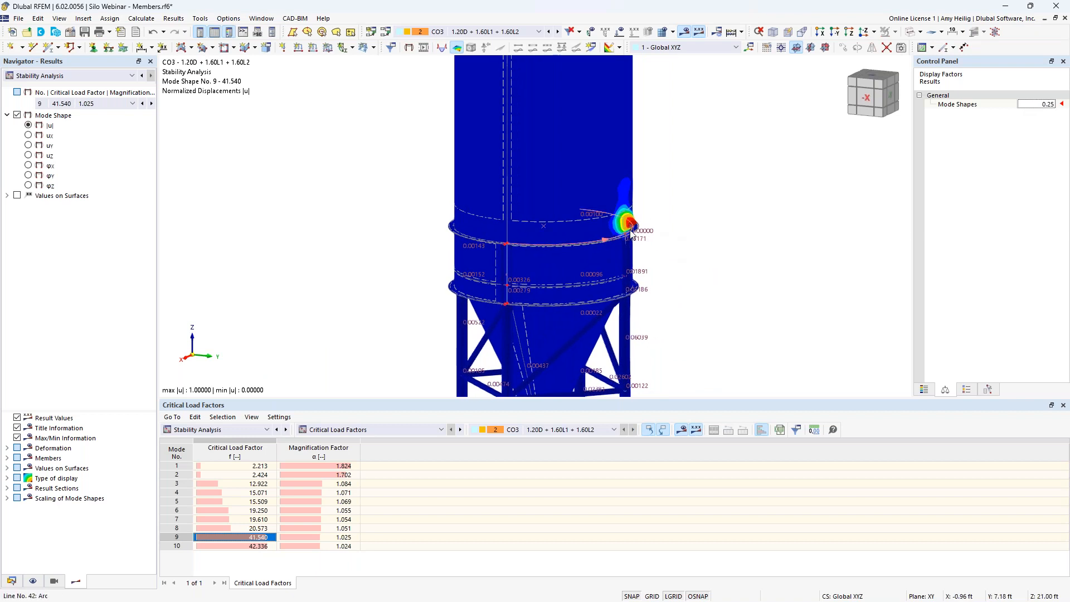
scroll(711, 284, up, 3)
ctrl+middle_drag(713, 288, 623, 304)
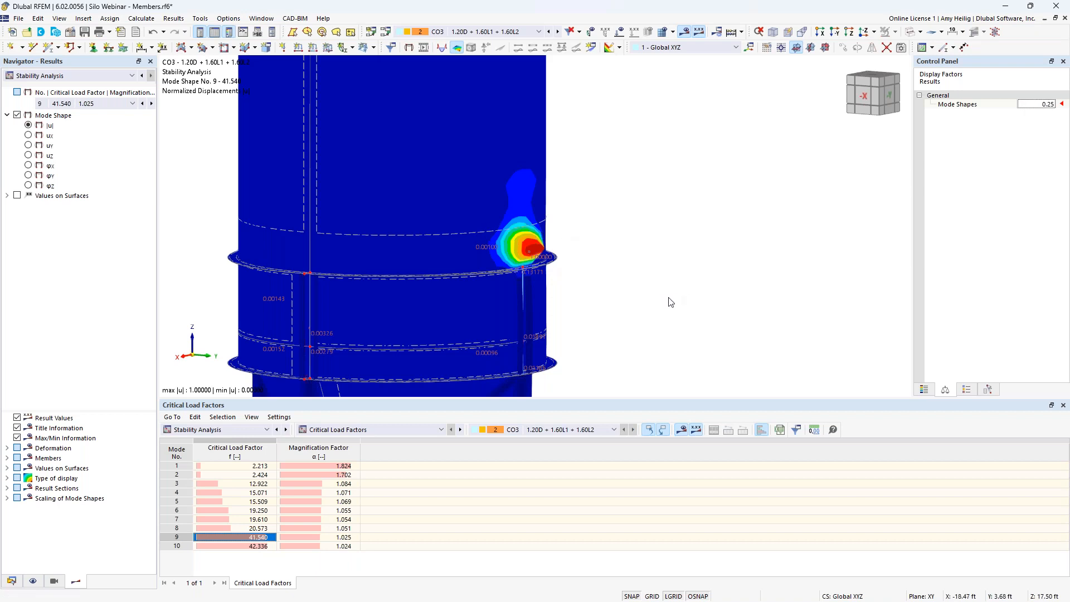
scroll(654, 254, down, 5)
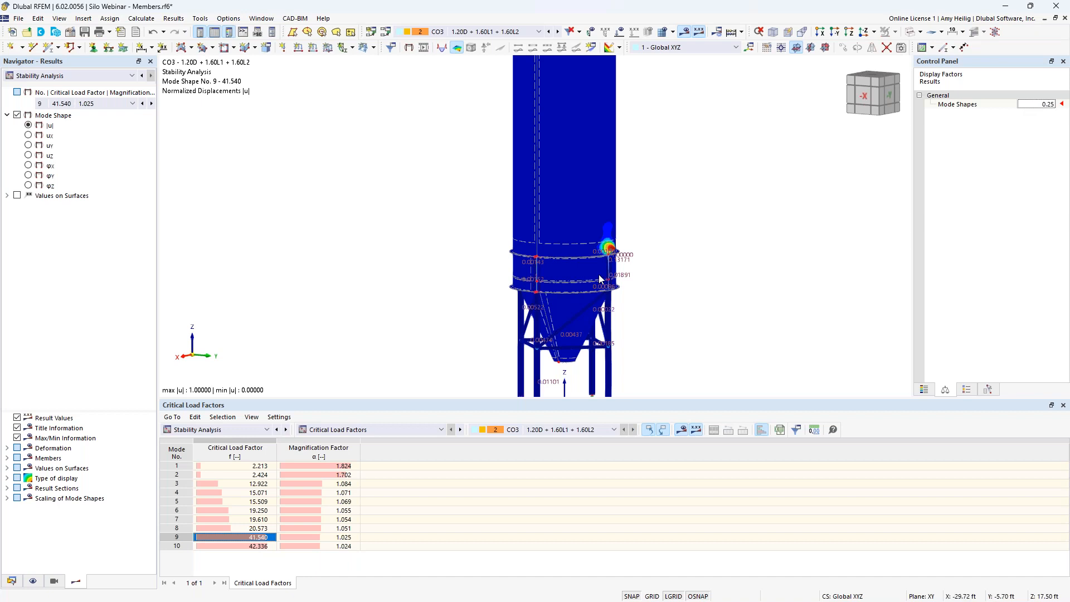
- Switch to the PowerPoint slide show of the steel silo design webinar
key(super+Tab)
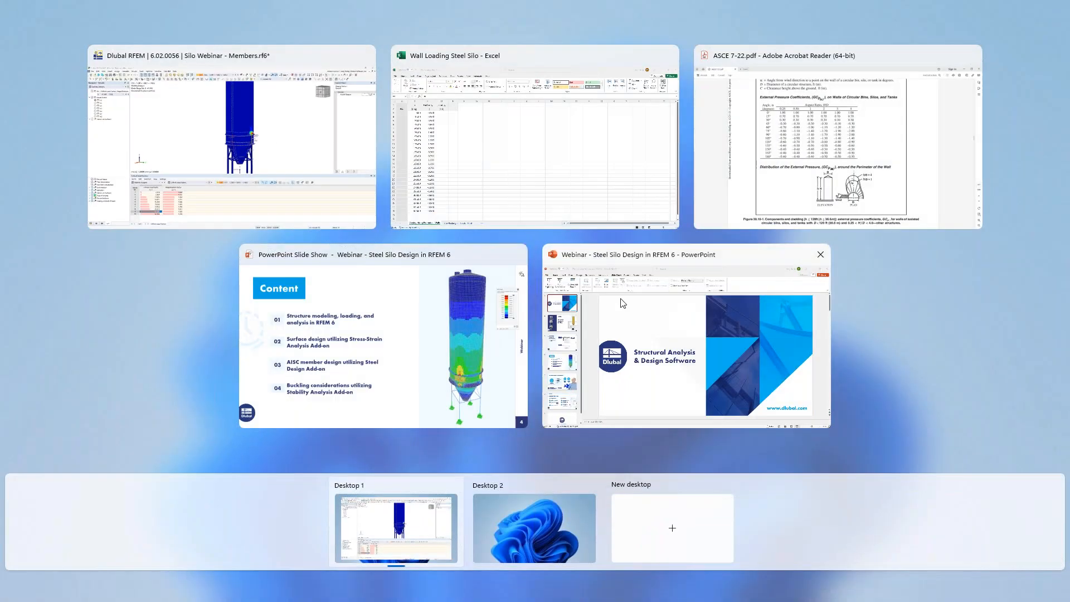
click(429, 332)
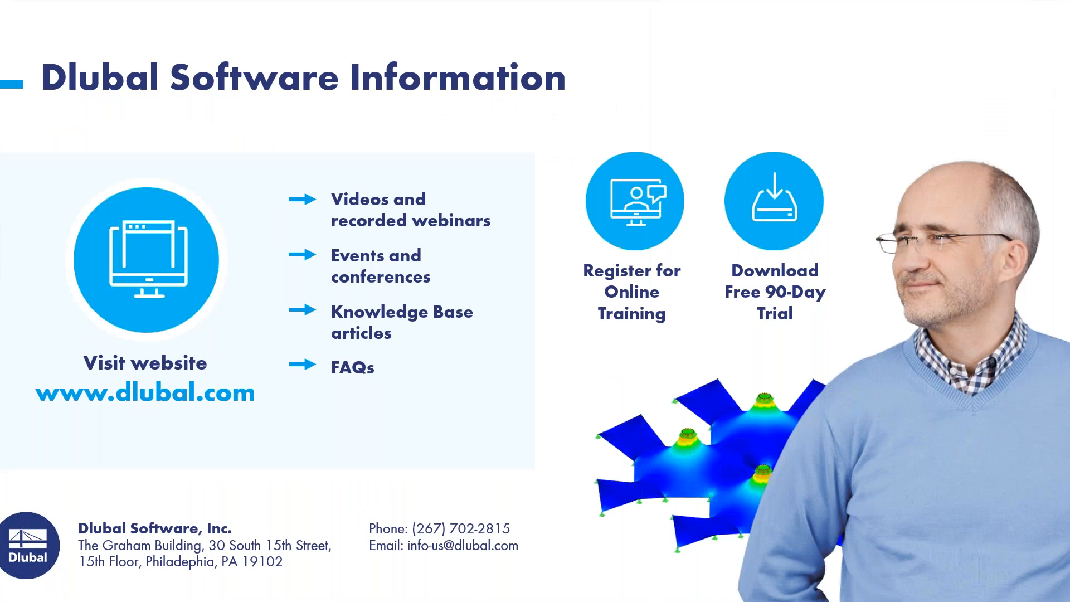